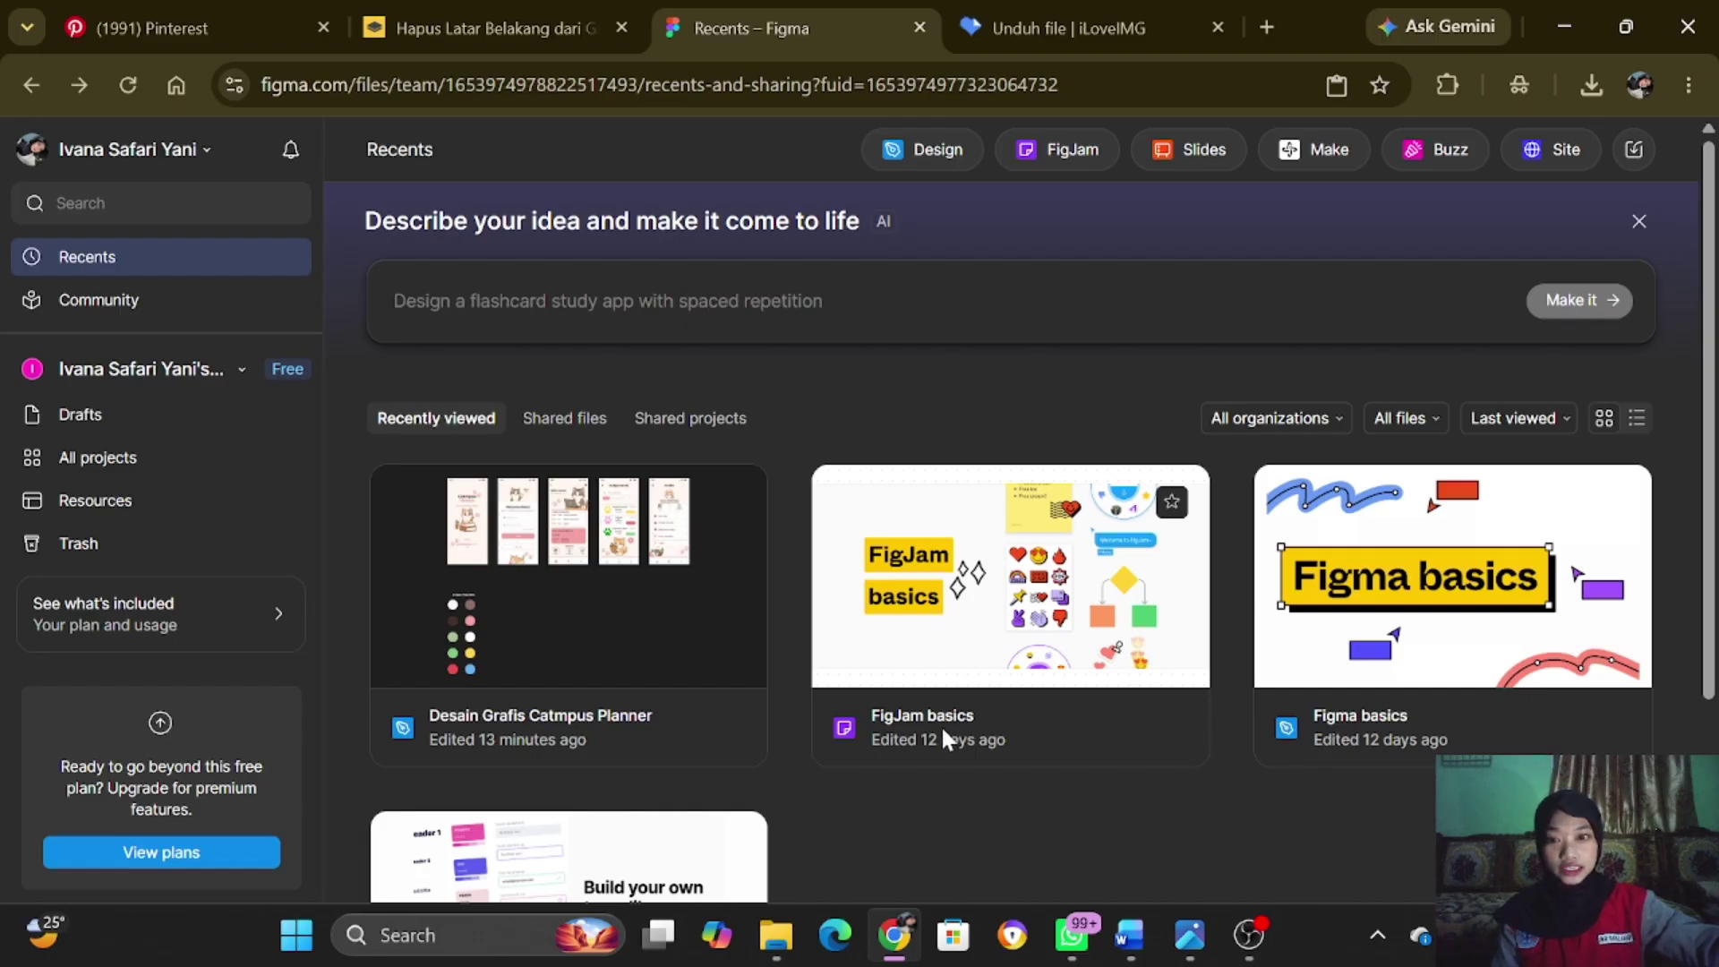
- Open the Desain Grafis Catmpus Planner design file from the recent files
left_click(632, 627)
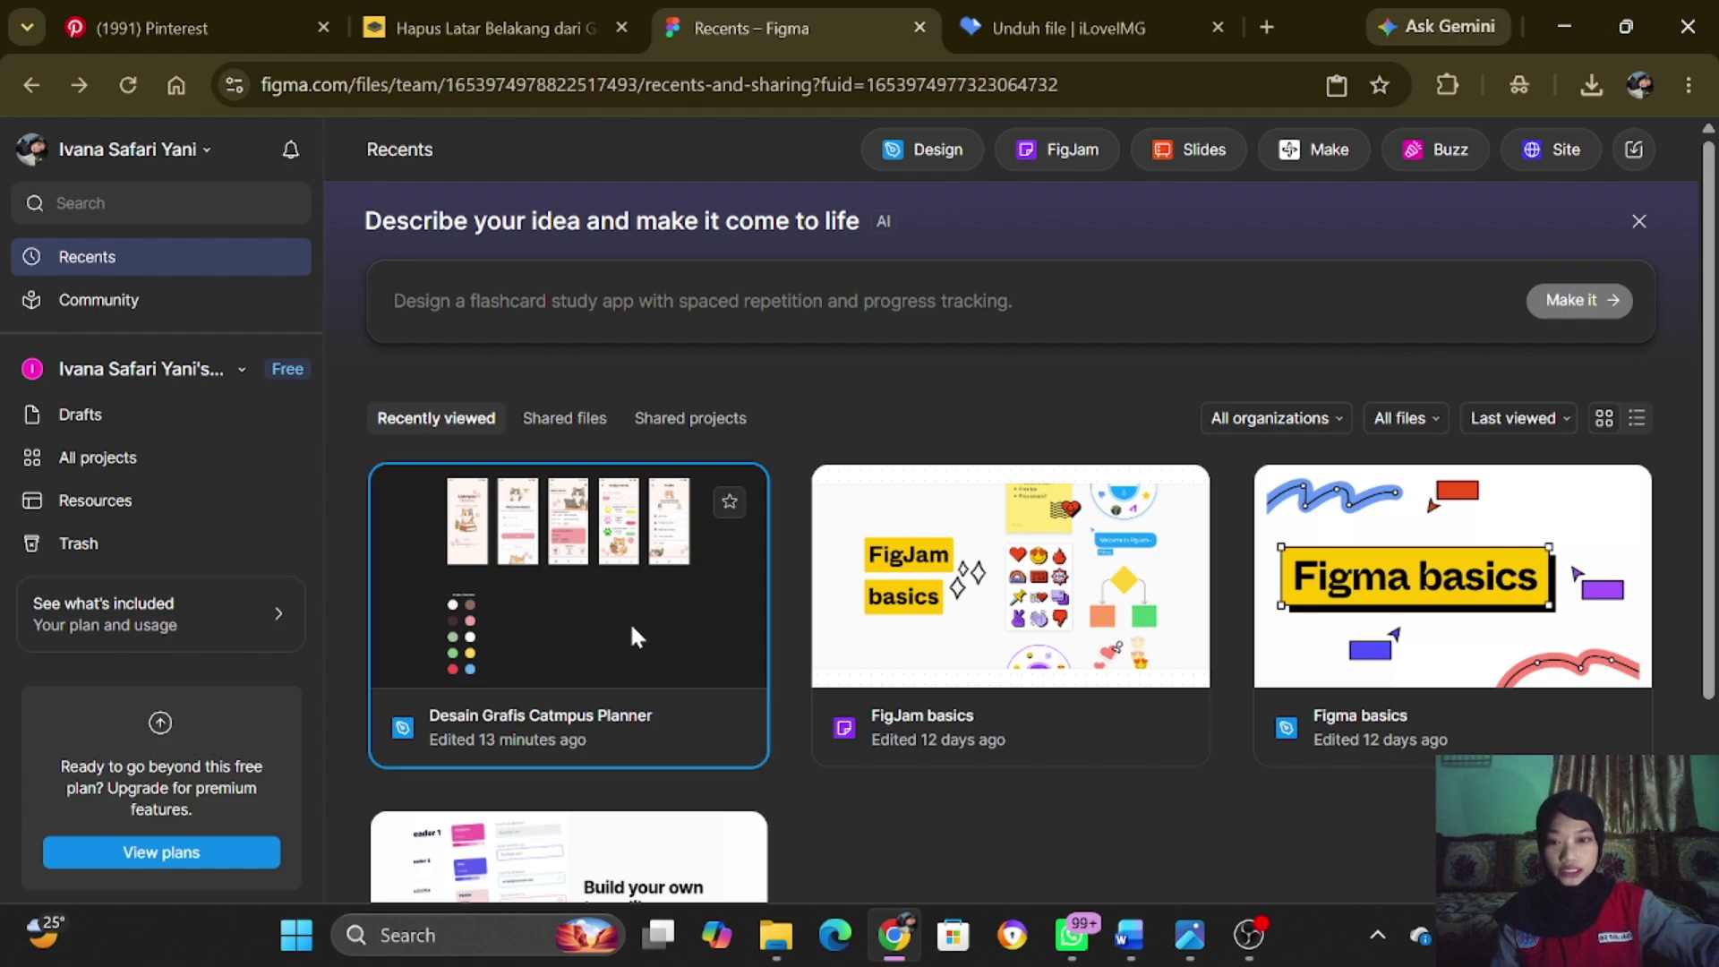
double_click(632, 628)
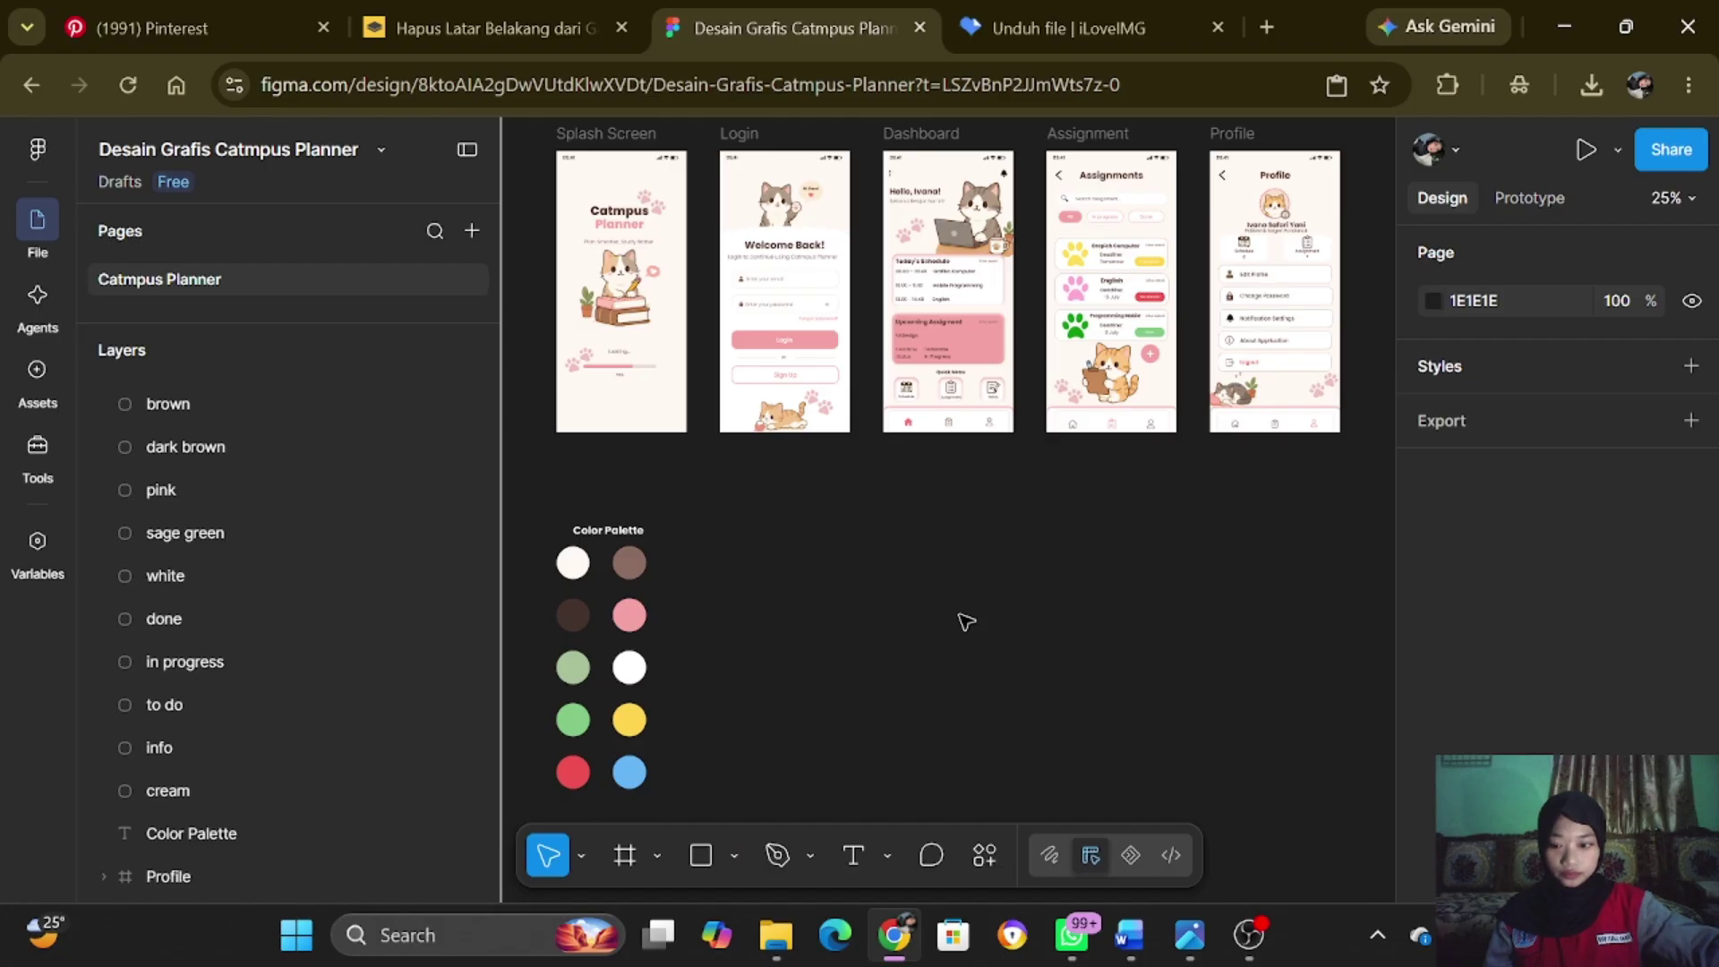
- Examine the Color Palette swatches below the app screens, selecting the cream, brown, pink, dark brown, green, white, yellow, red and blue circles
scroll(966, 622, "up", 2)
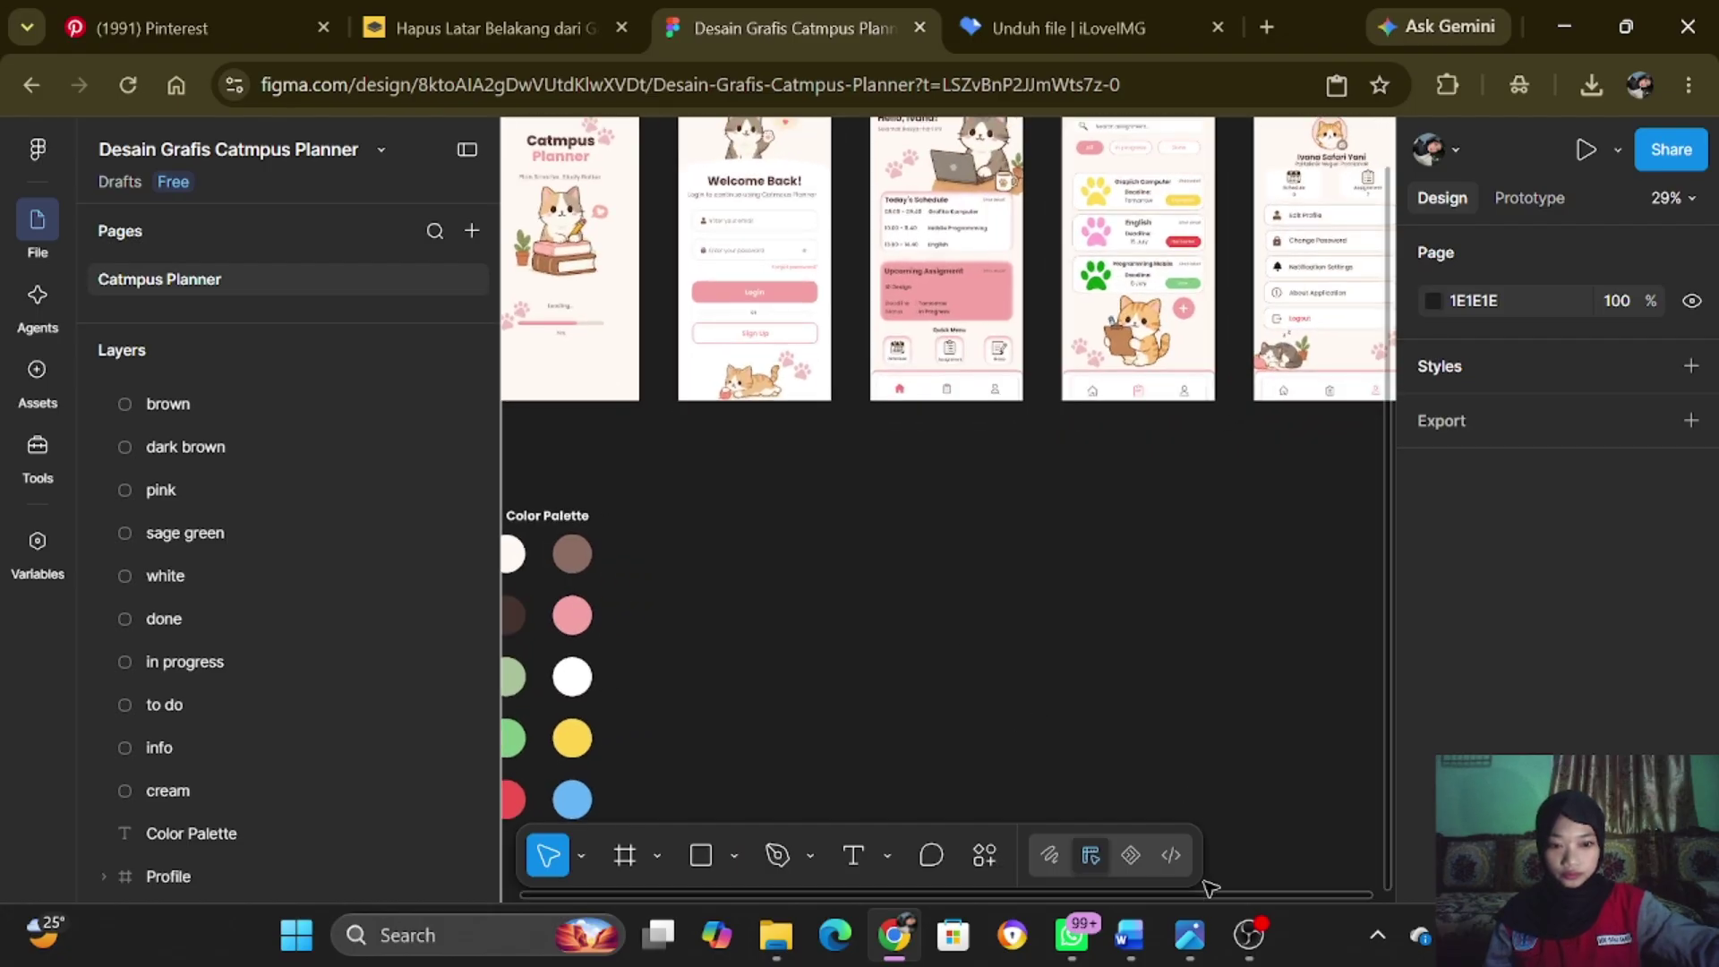
left_click_drag(1197, 897, 1023, 922)
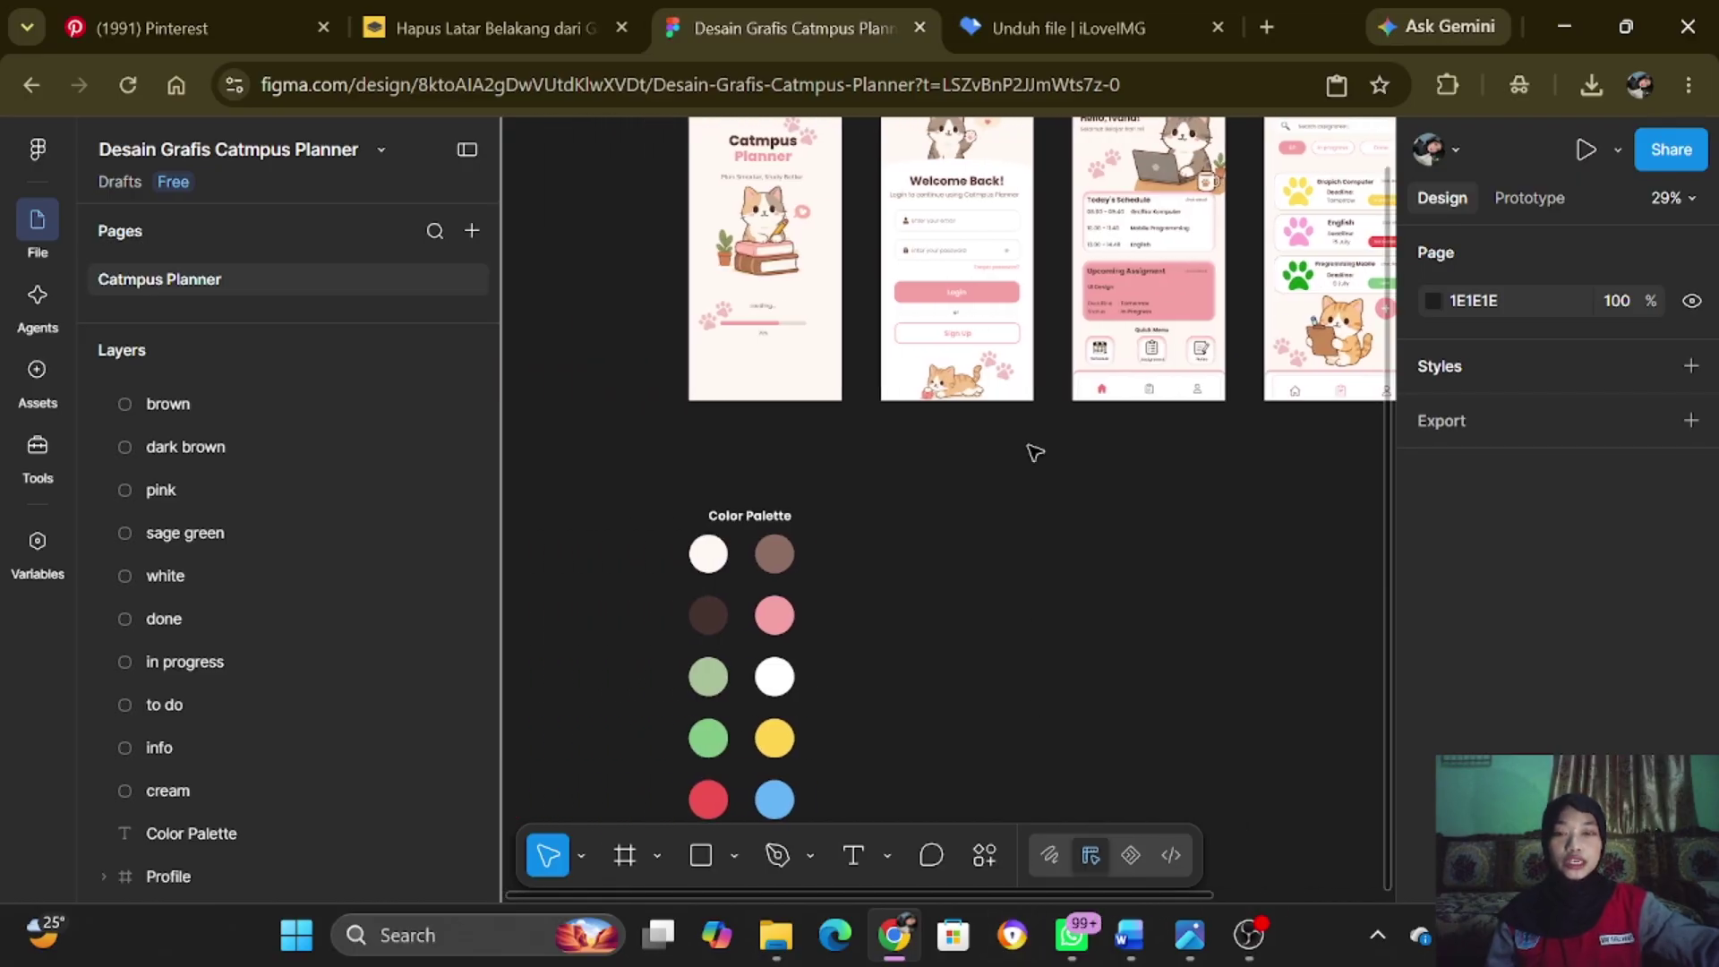
scroll(1034, 452, "down", 1)
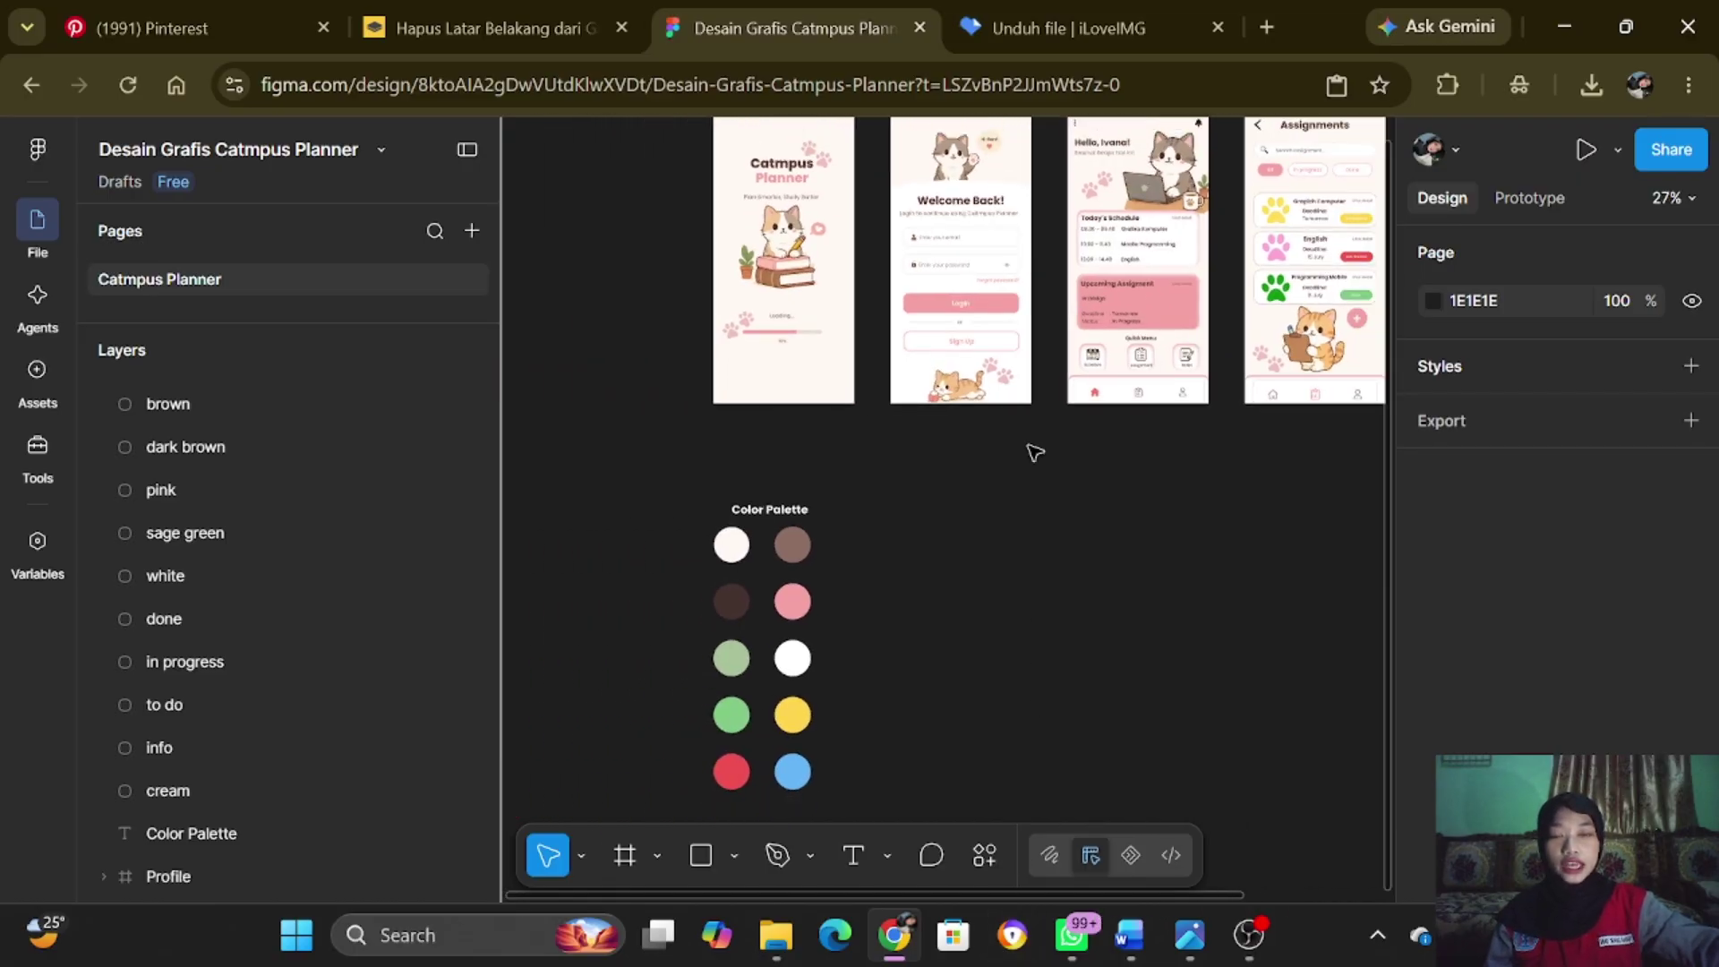
scroll(1034, 452, "up", 3)
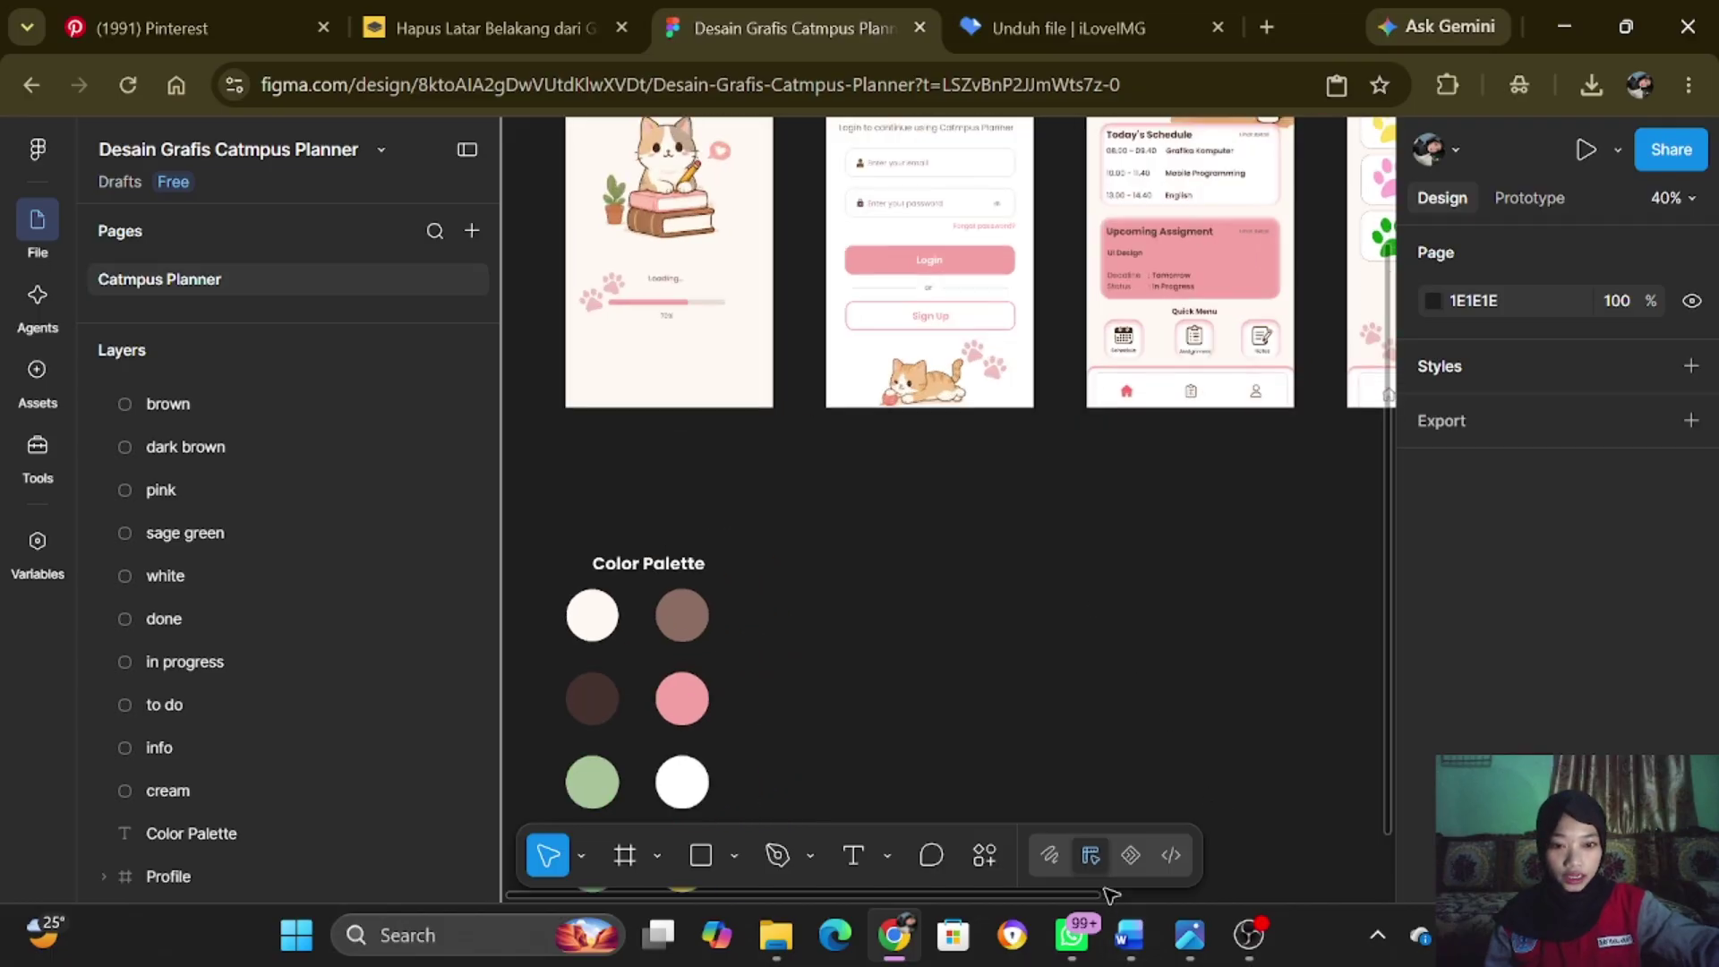
scroll(1094, 691, "down", 5)
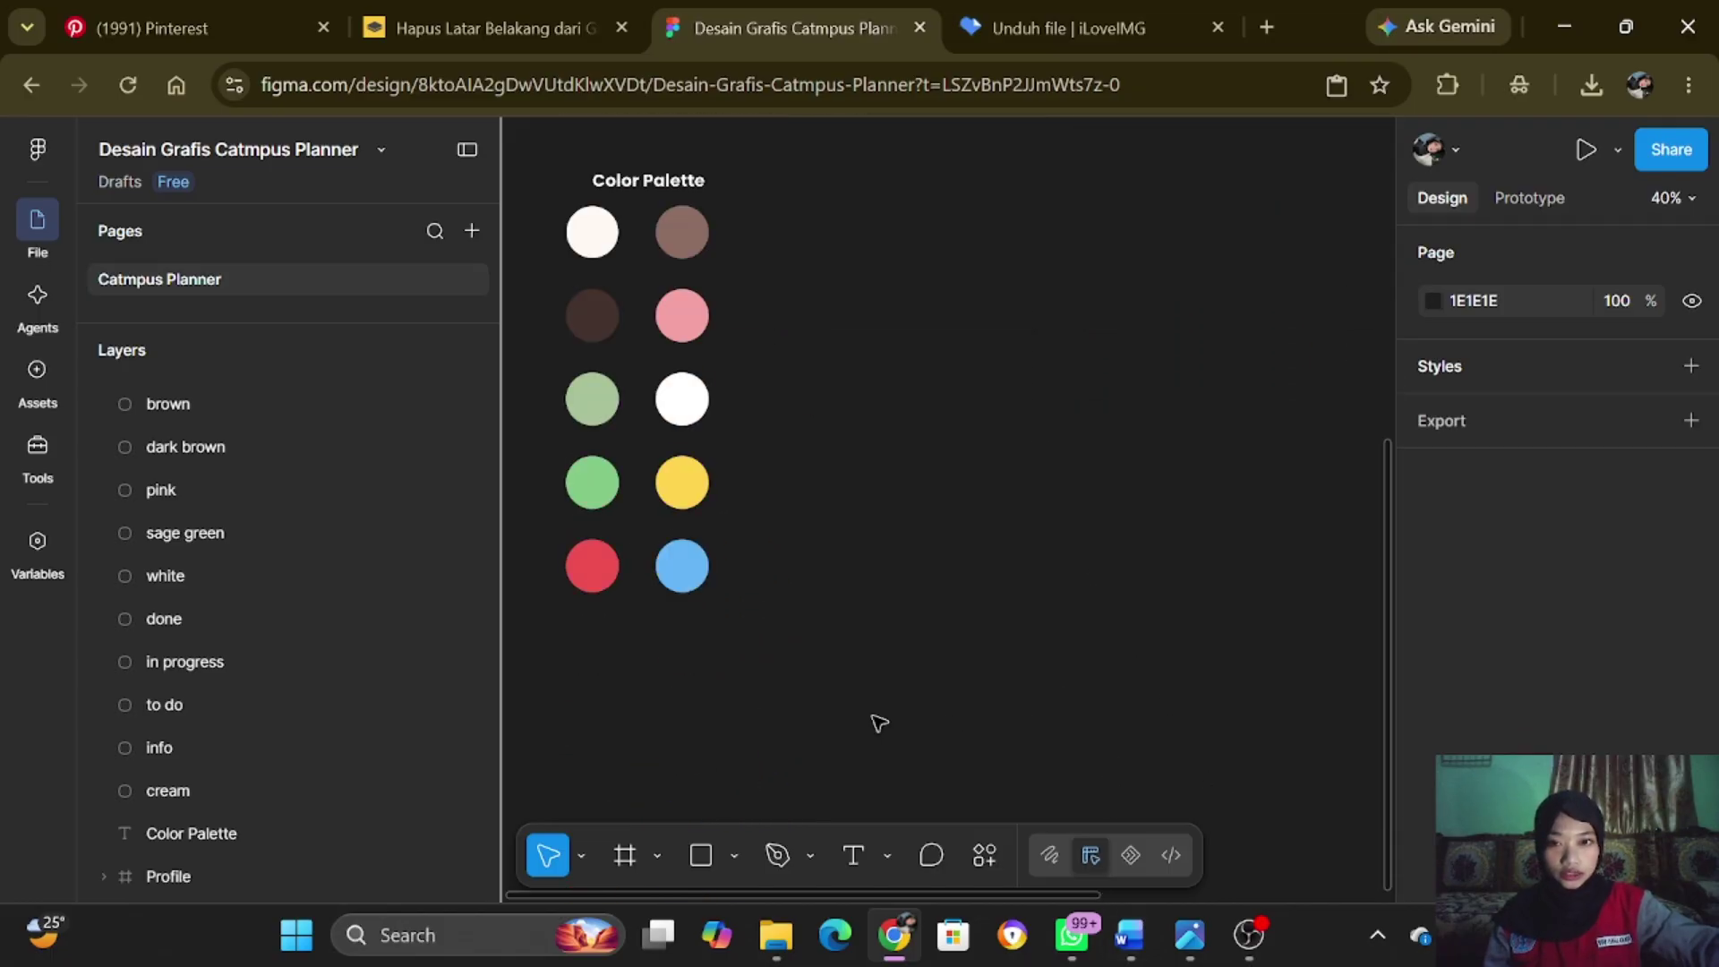
scroll(839, 494, "up", 1)
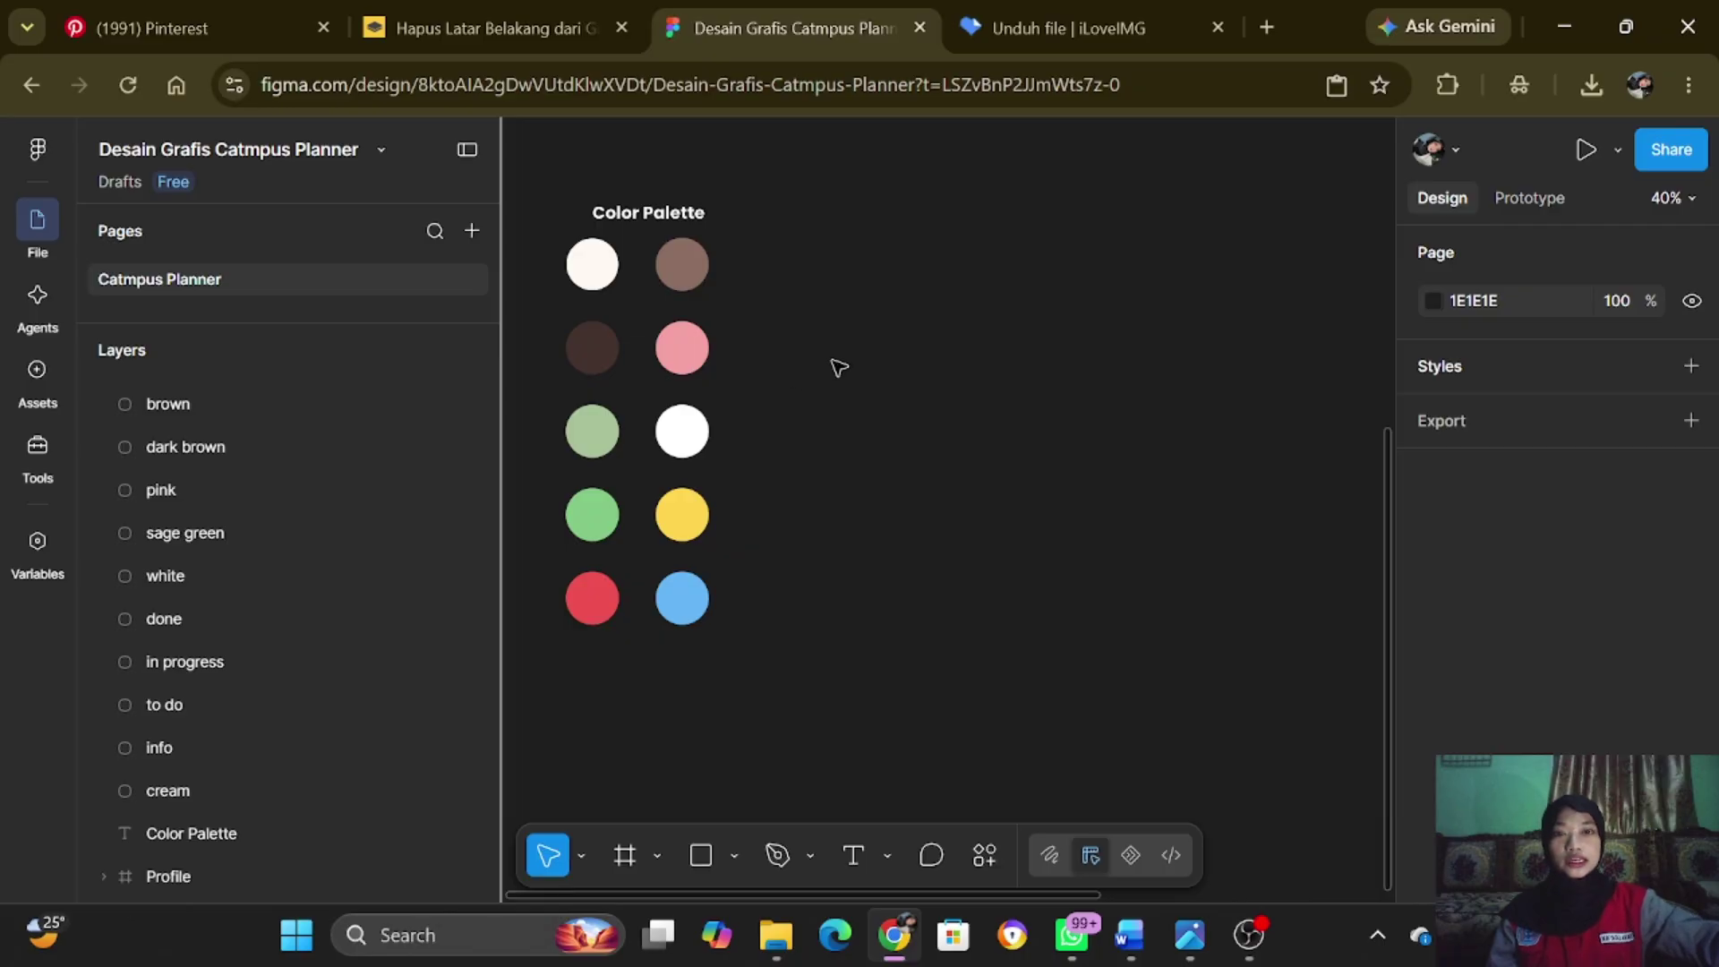
left_click(594, 265)
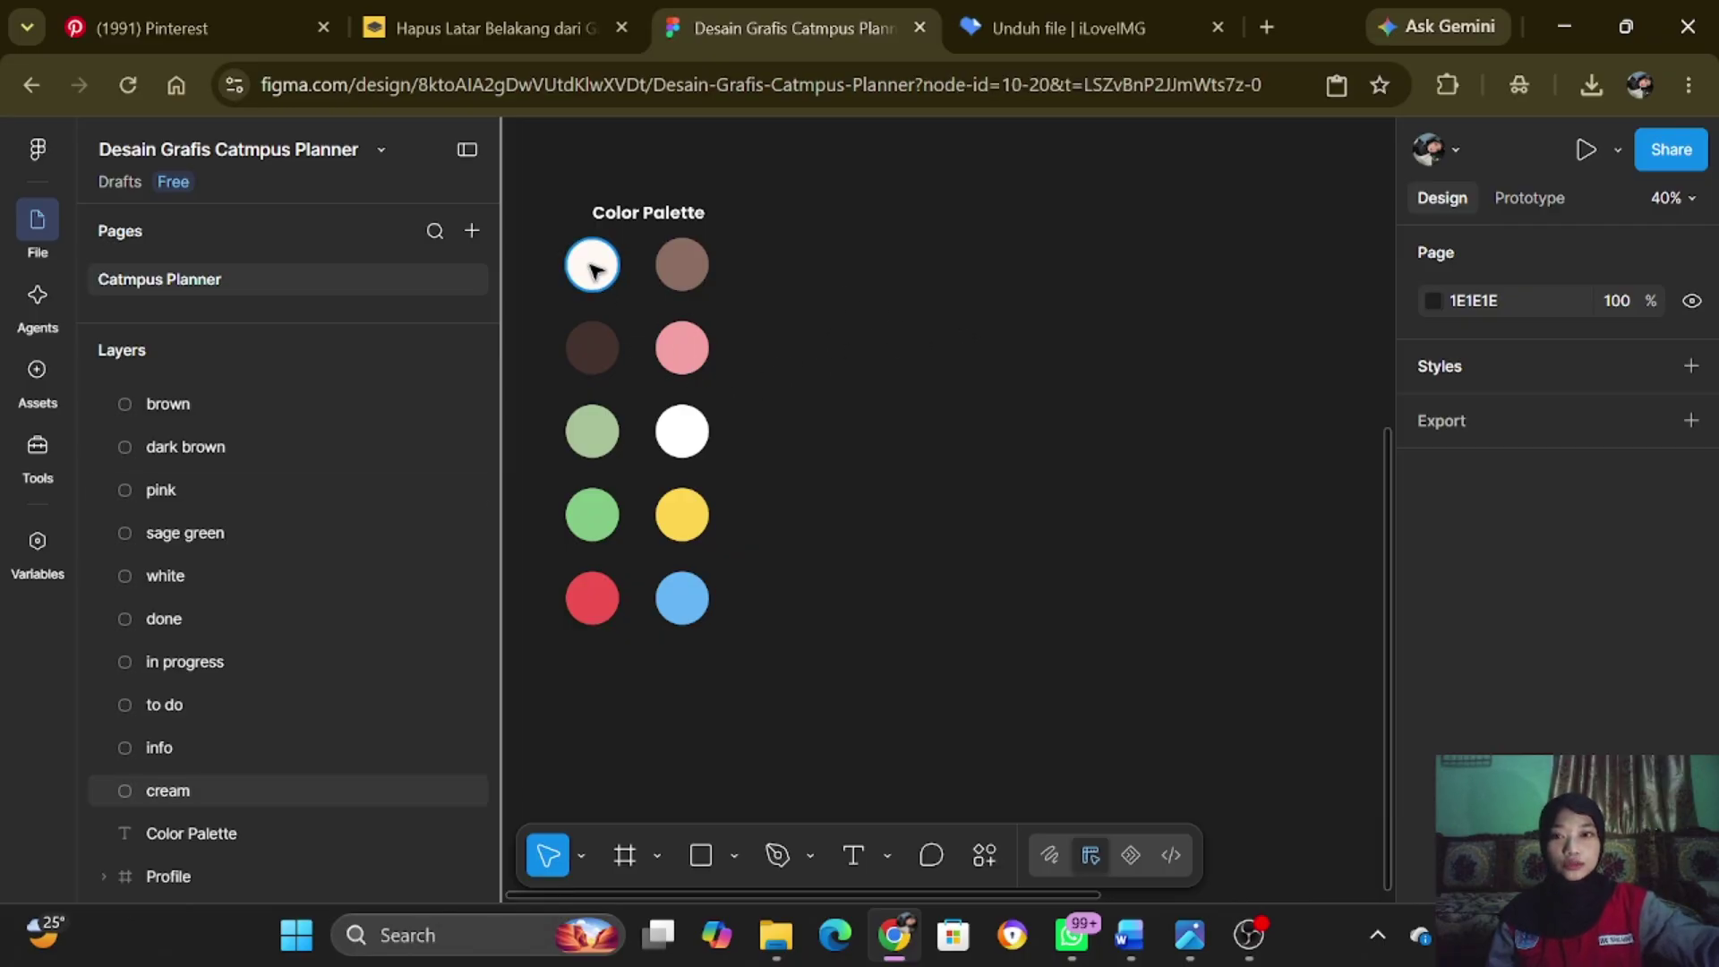
left_click(704, 262)
left_click(704, 347)
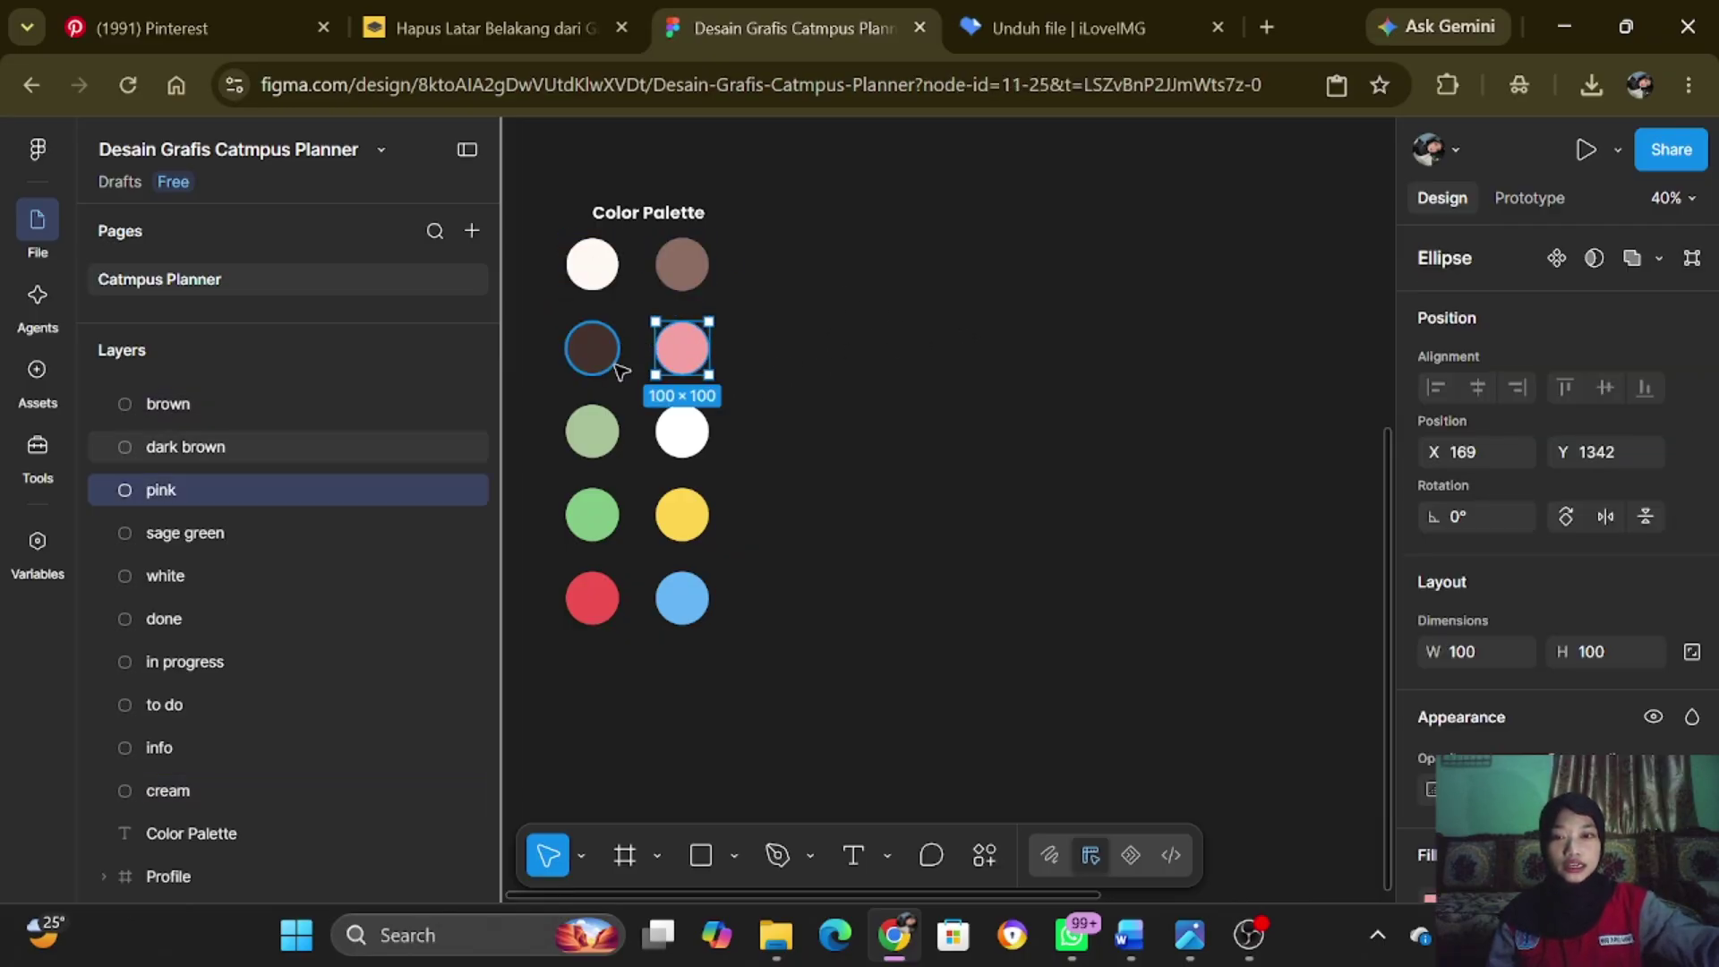
left_click(616, 349)
left_click(597, 435)
left_click(681, 431)
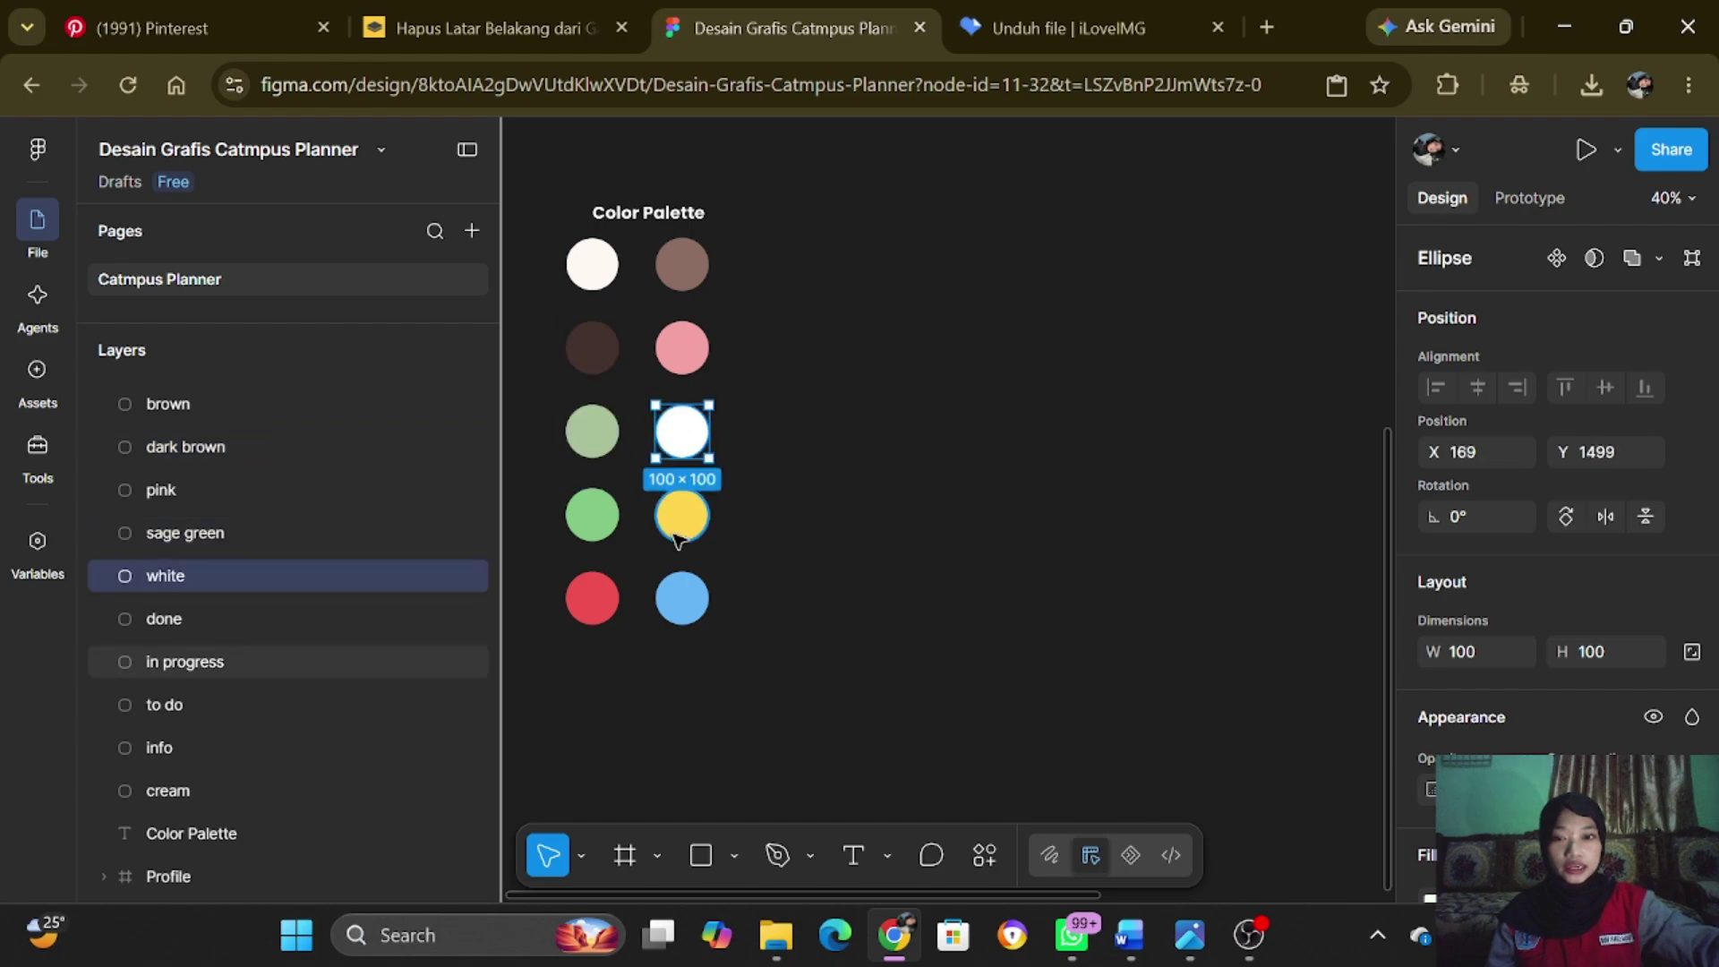
left_click(682, 514)
left_click(594, 517)
left_click(594, 595)
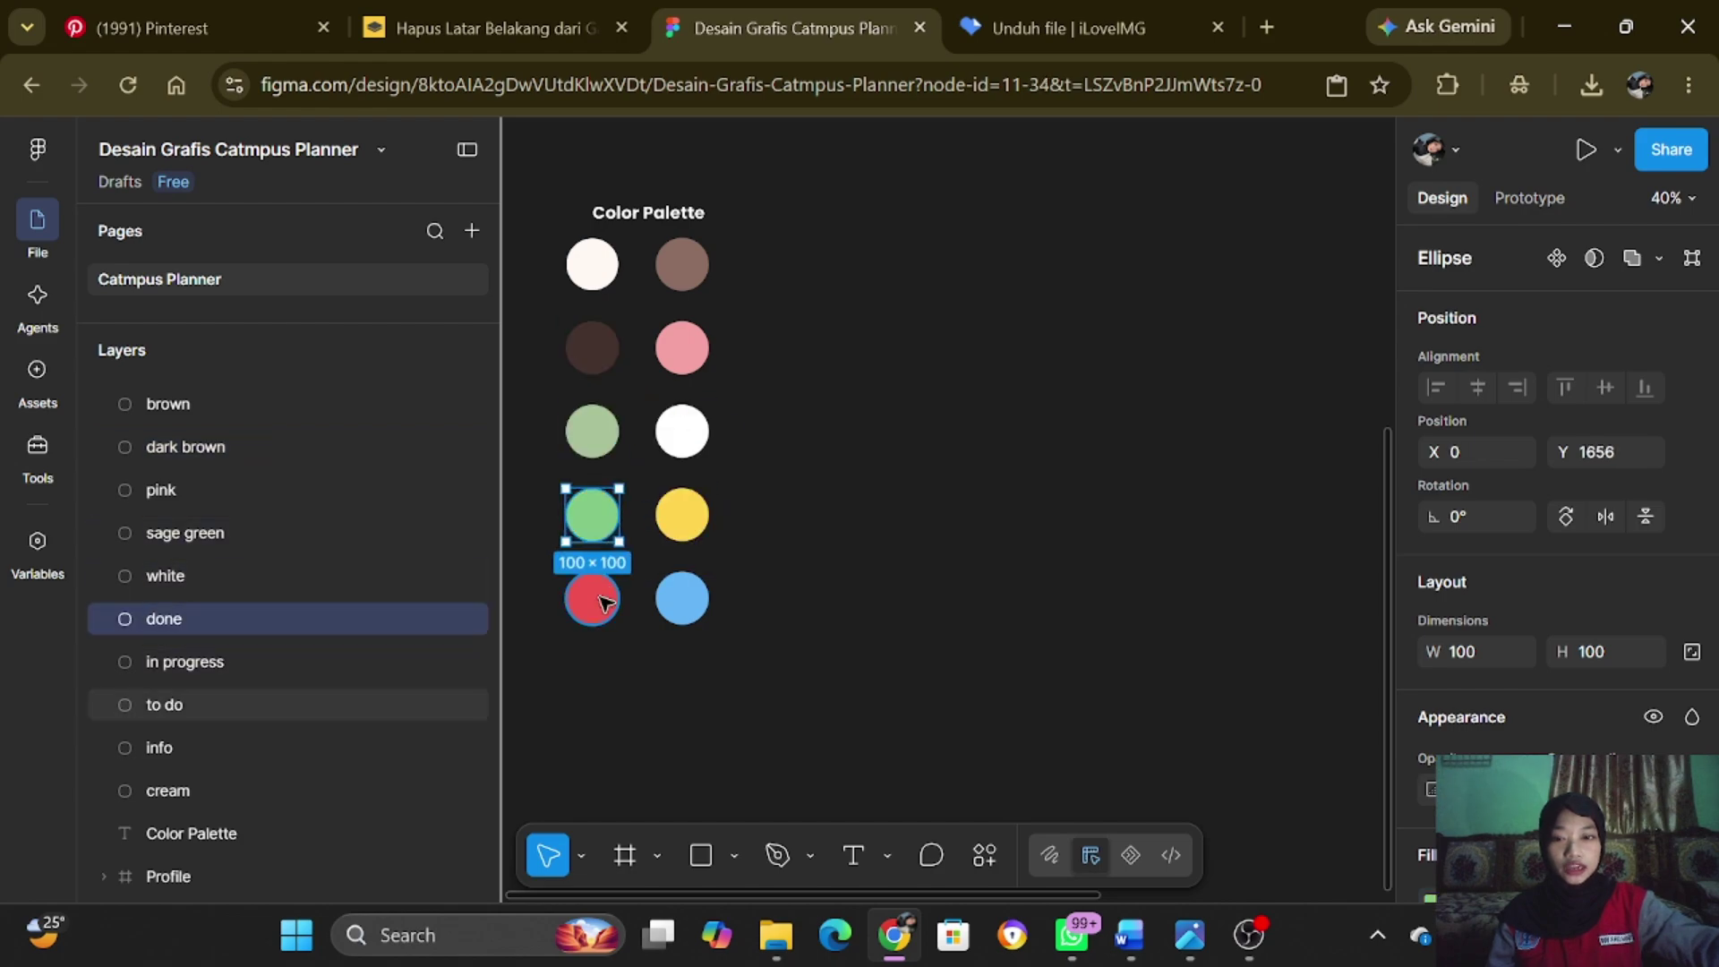
left_click(673, 598)
- Select the Splash Screen frame and examine its layout from the status bar down to the loading bar
scroll(911, 549, "up", 7)
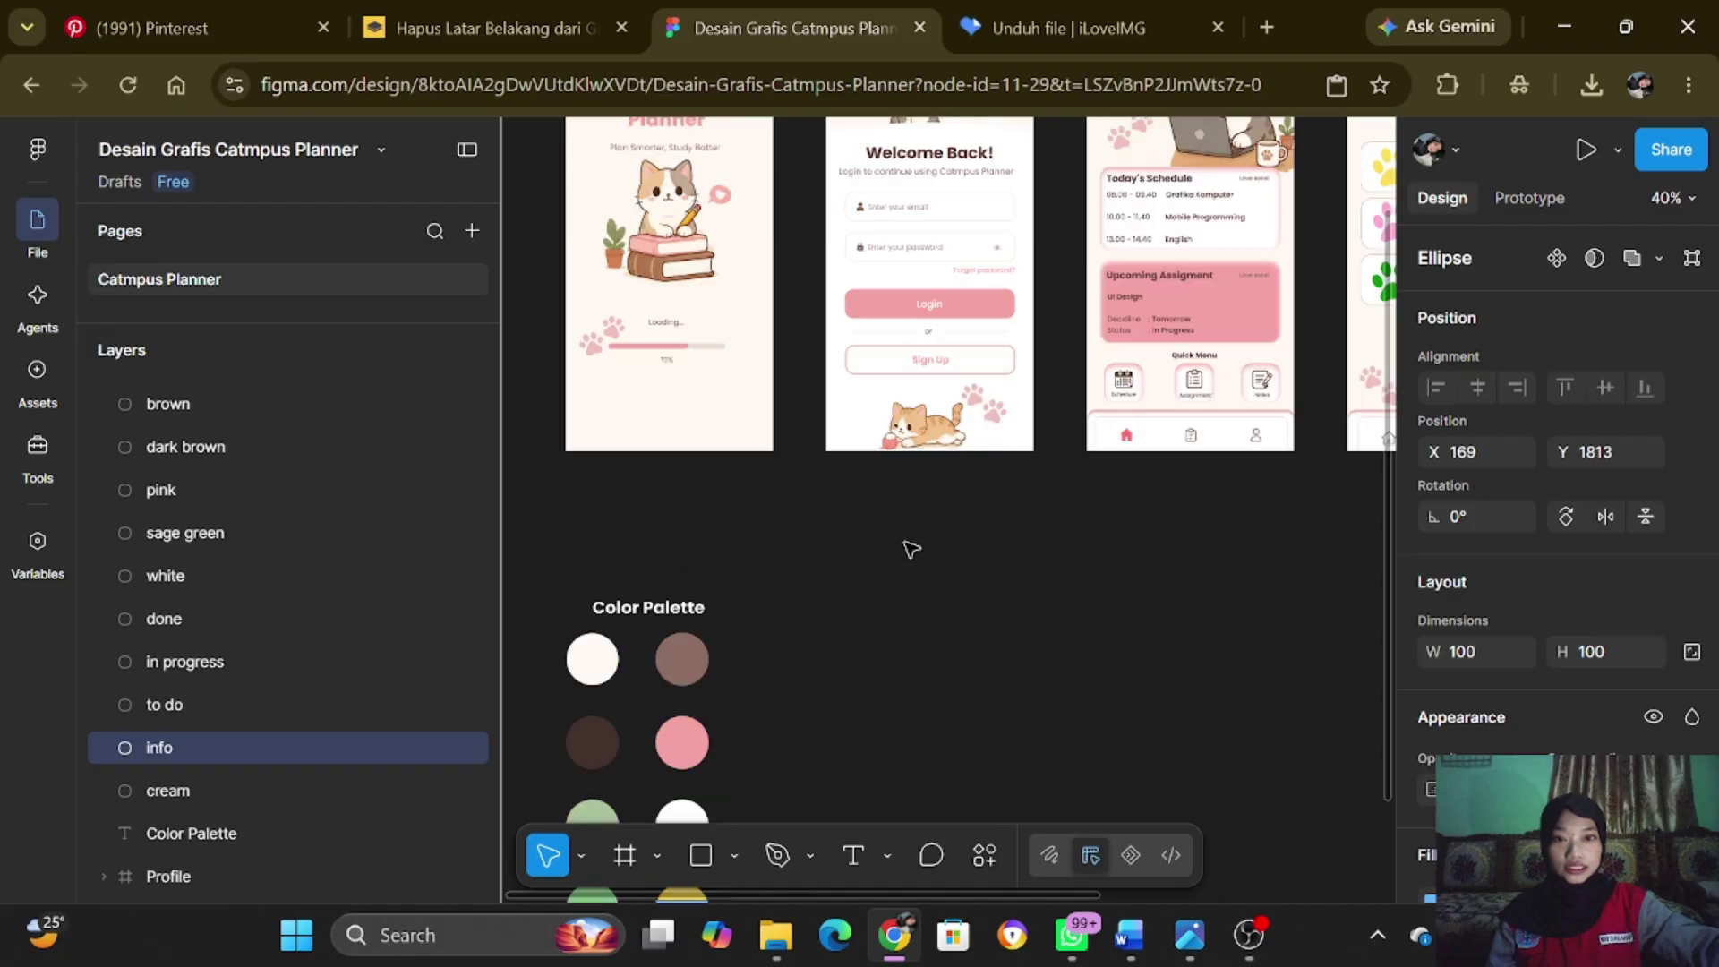
scroll(947, 570, "up", 5)
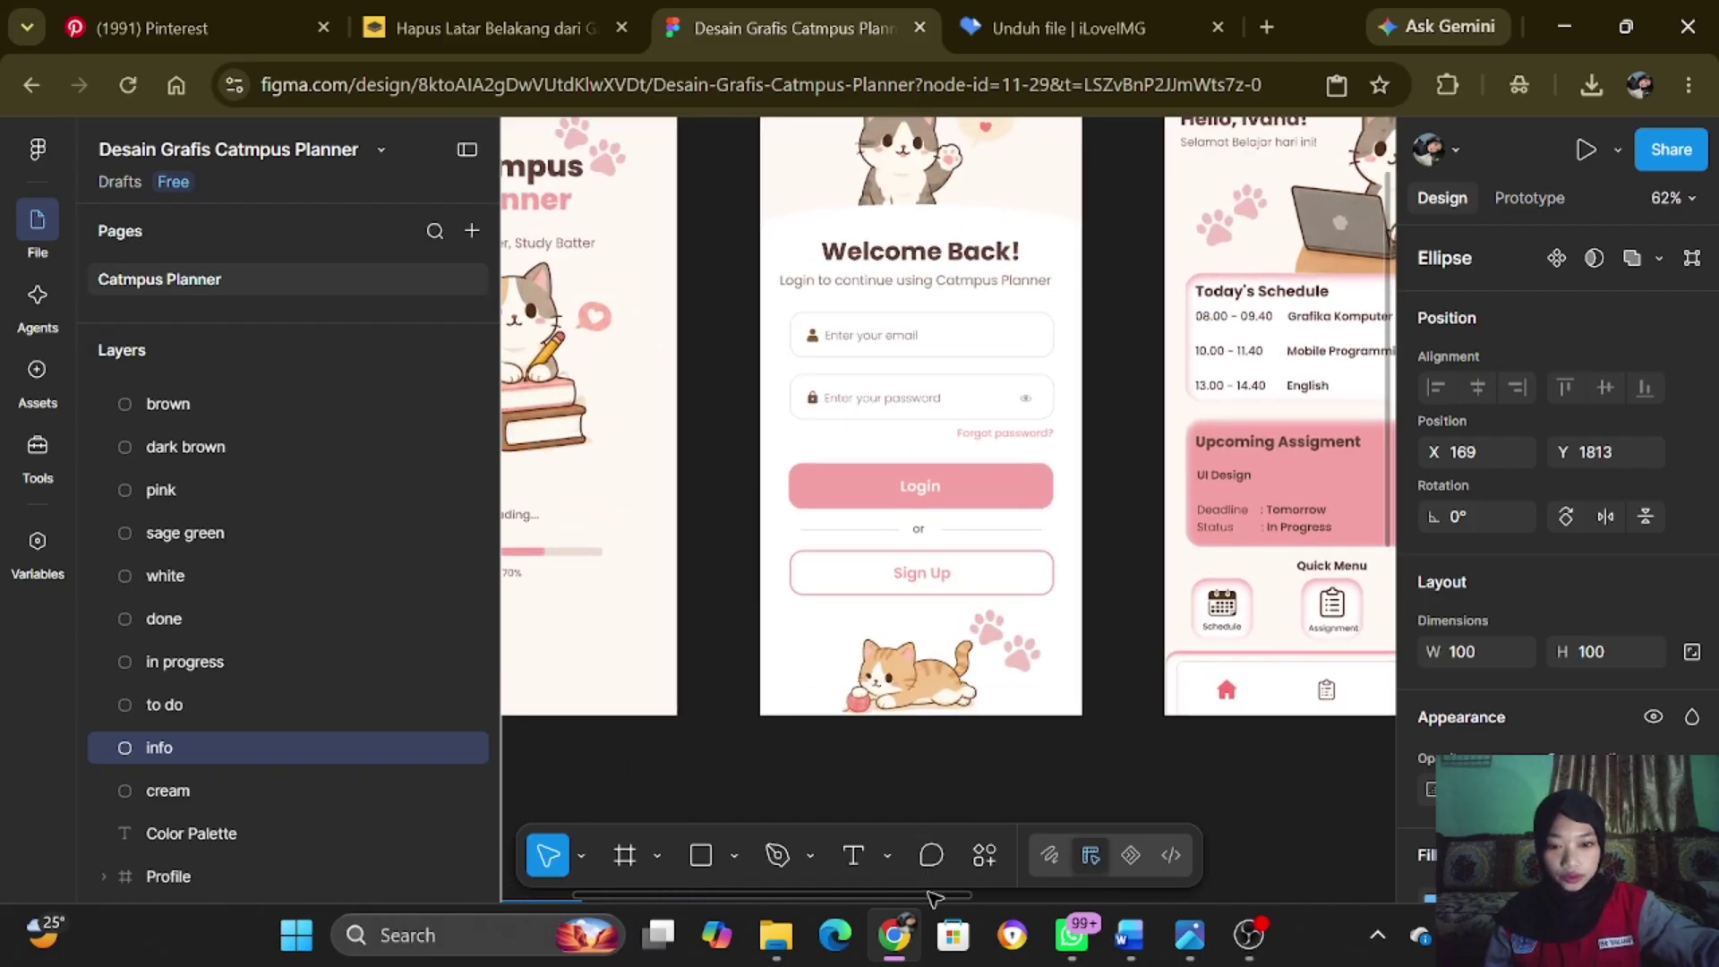
left_click_drag(932, 895, 766, 916)
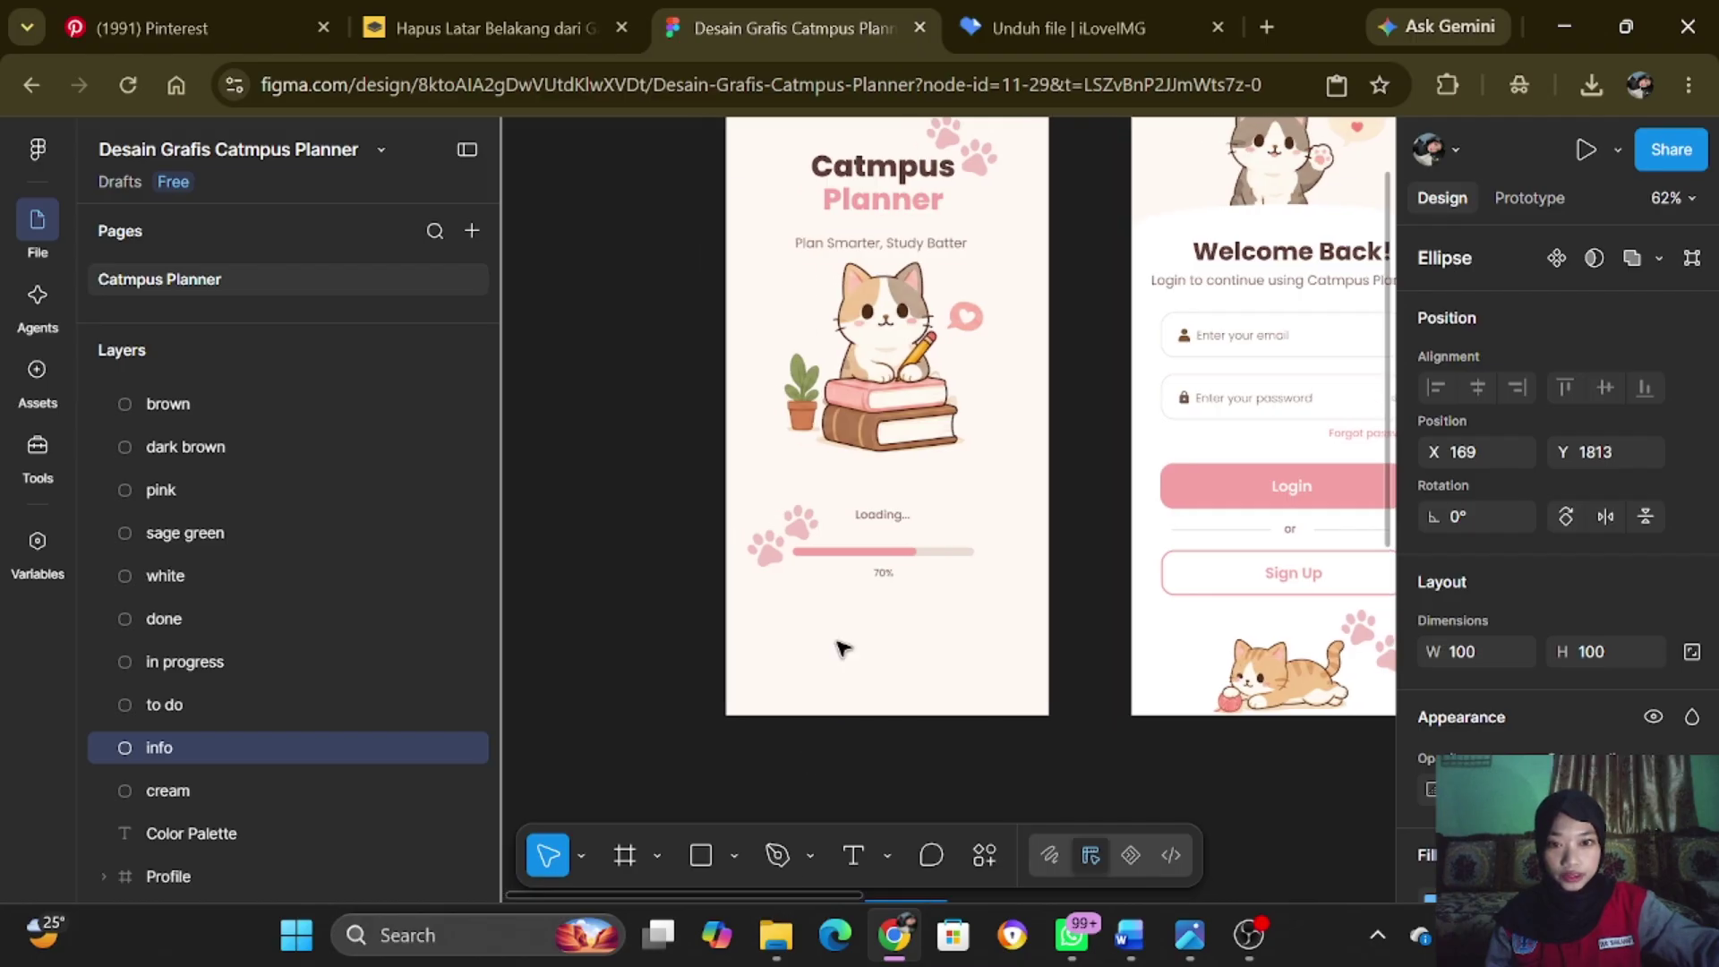
scroll(930, 429, "up", 1)
scroll(171, 457, "down", 1)
scroll(183, 537, "down", 2)
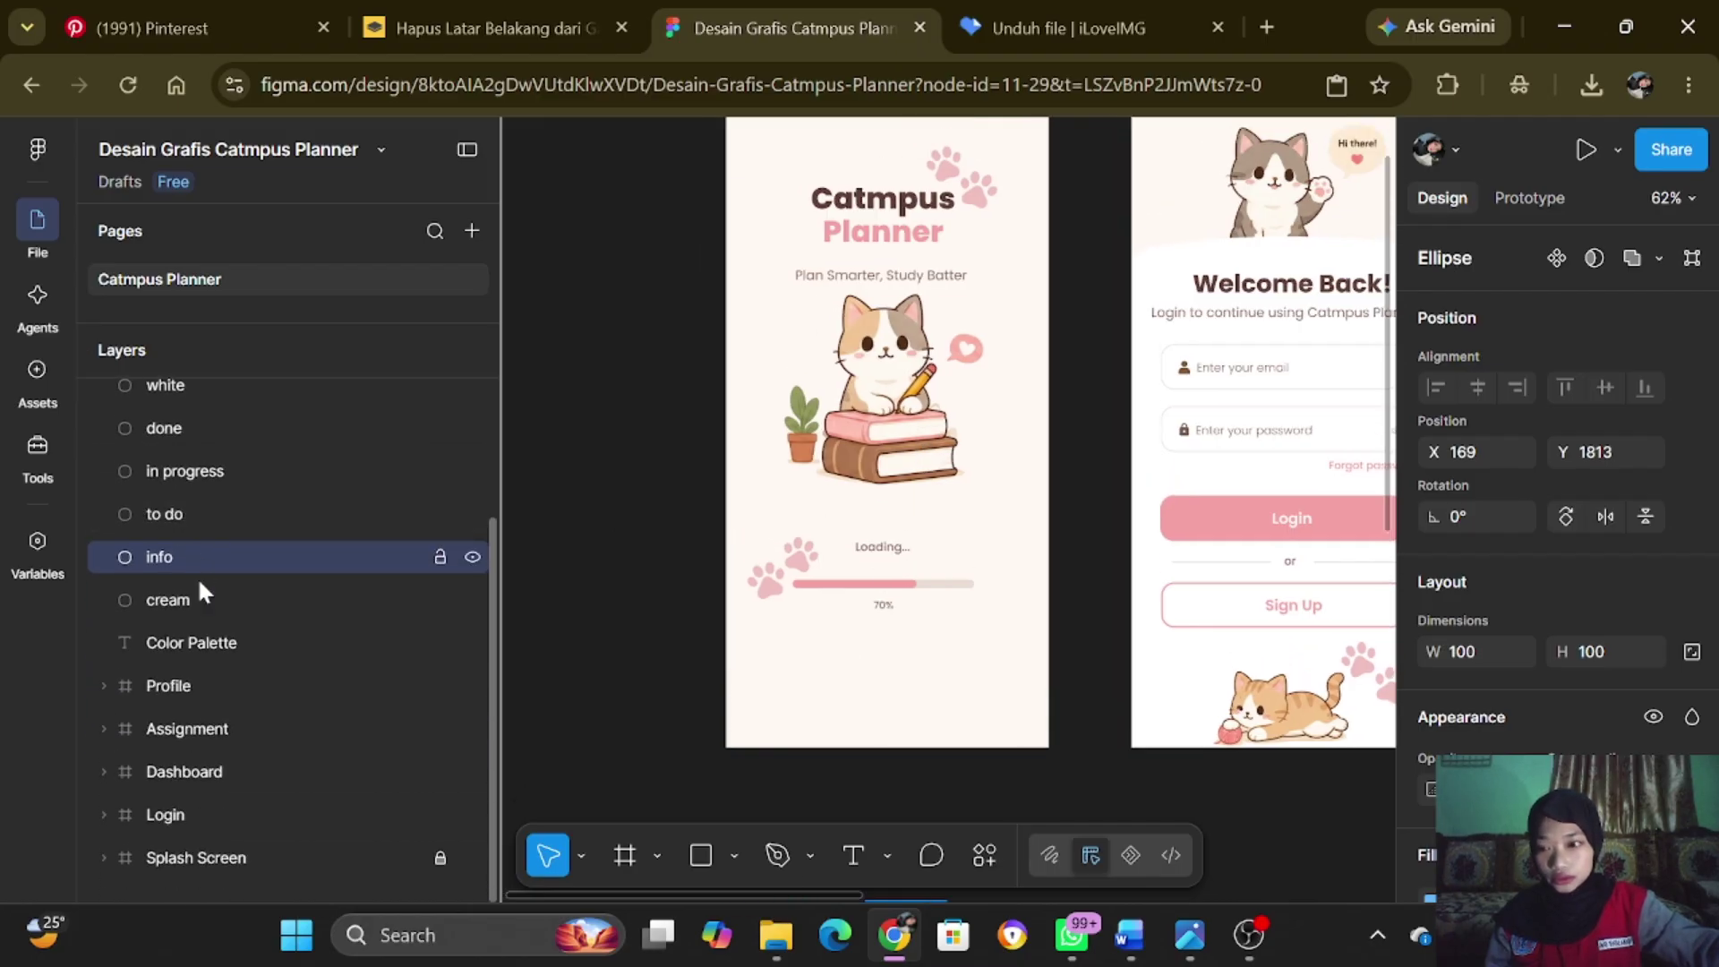
left_click(168, 861)
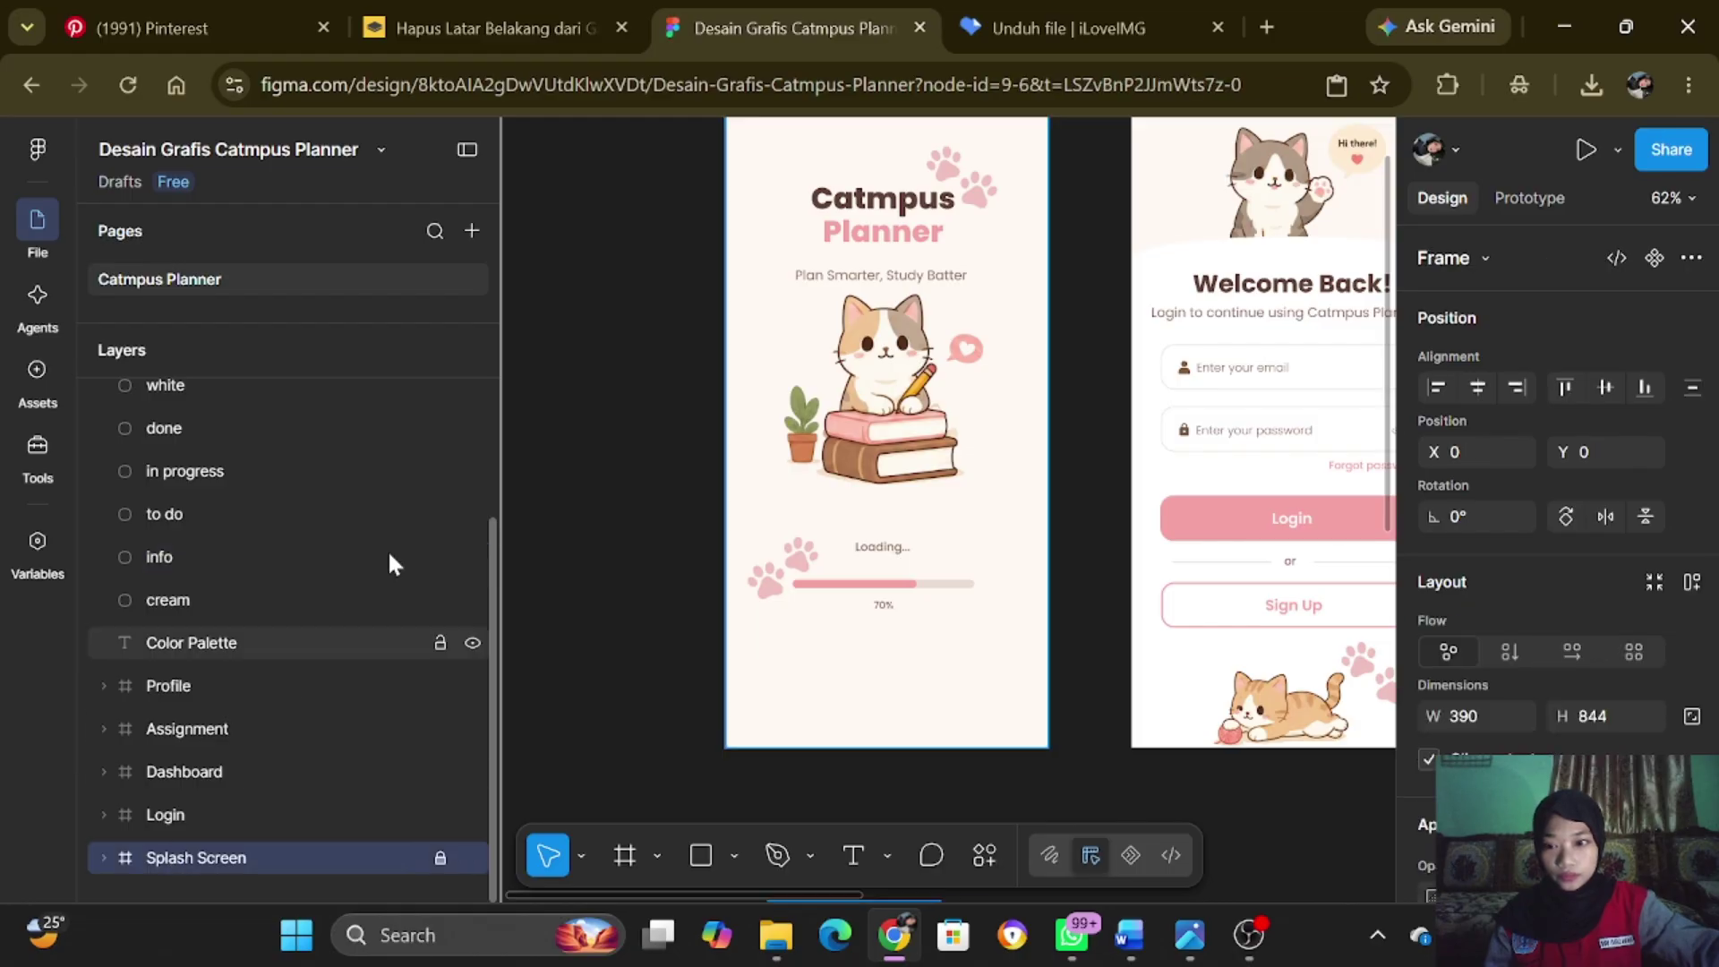
scroll(895, 483, "up", 2)
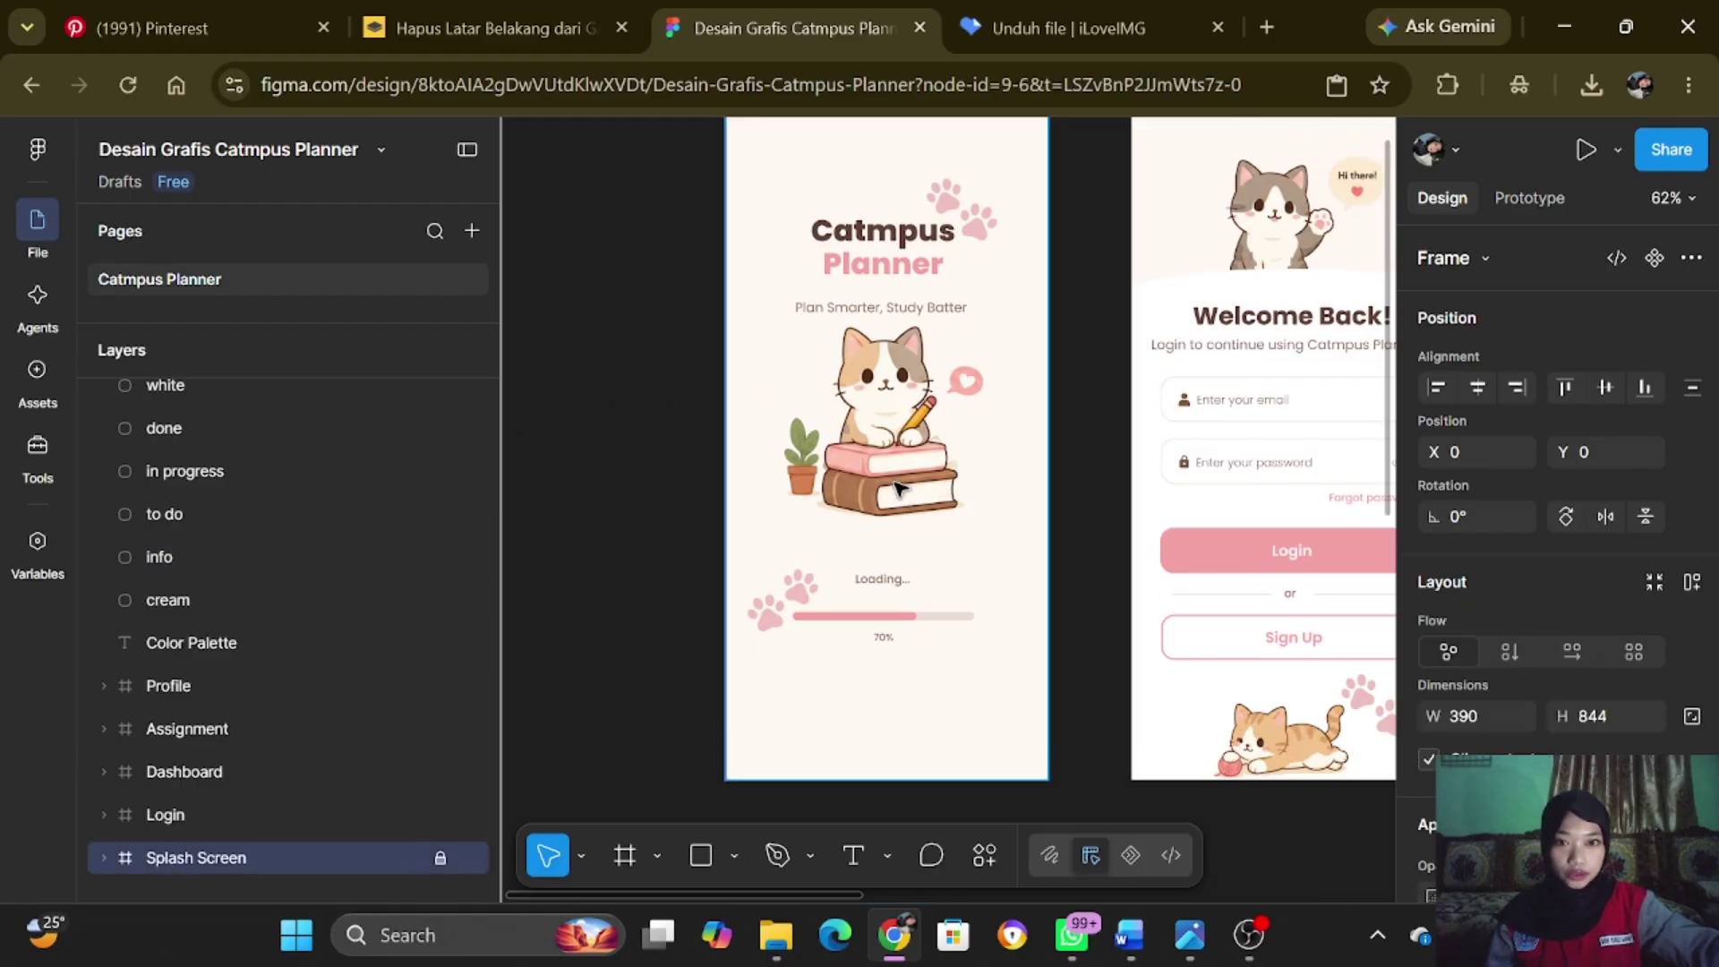
scroll(895, 488, "up", 2)
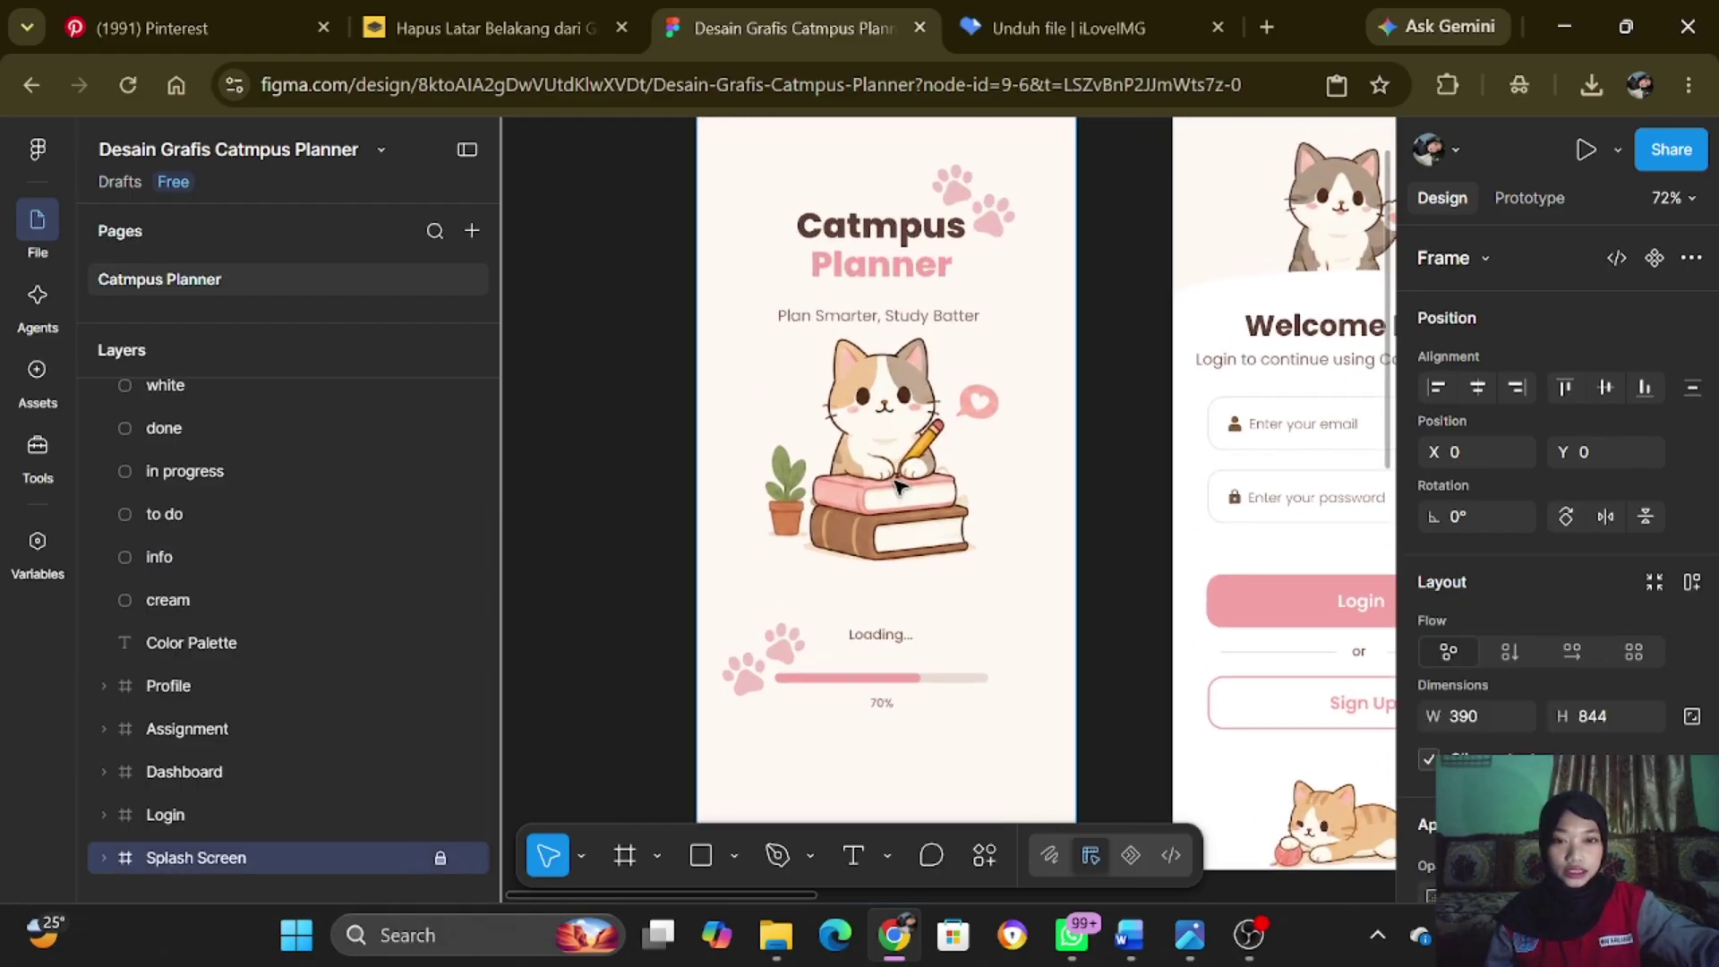
scroll(896, 457, "up", 2)
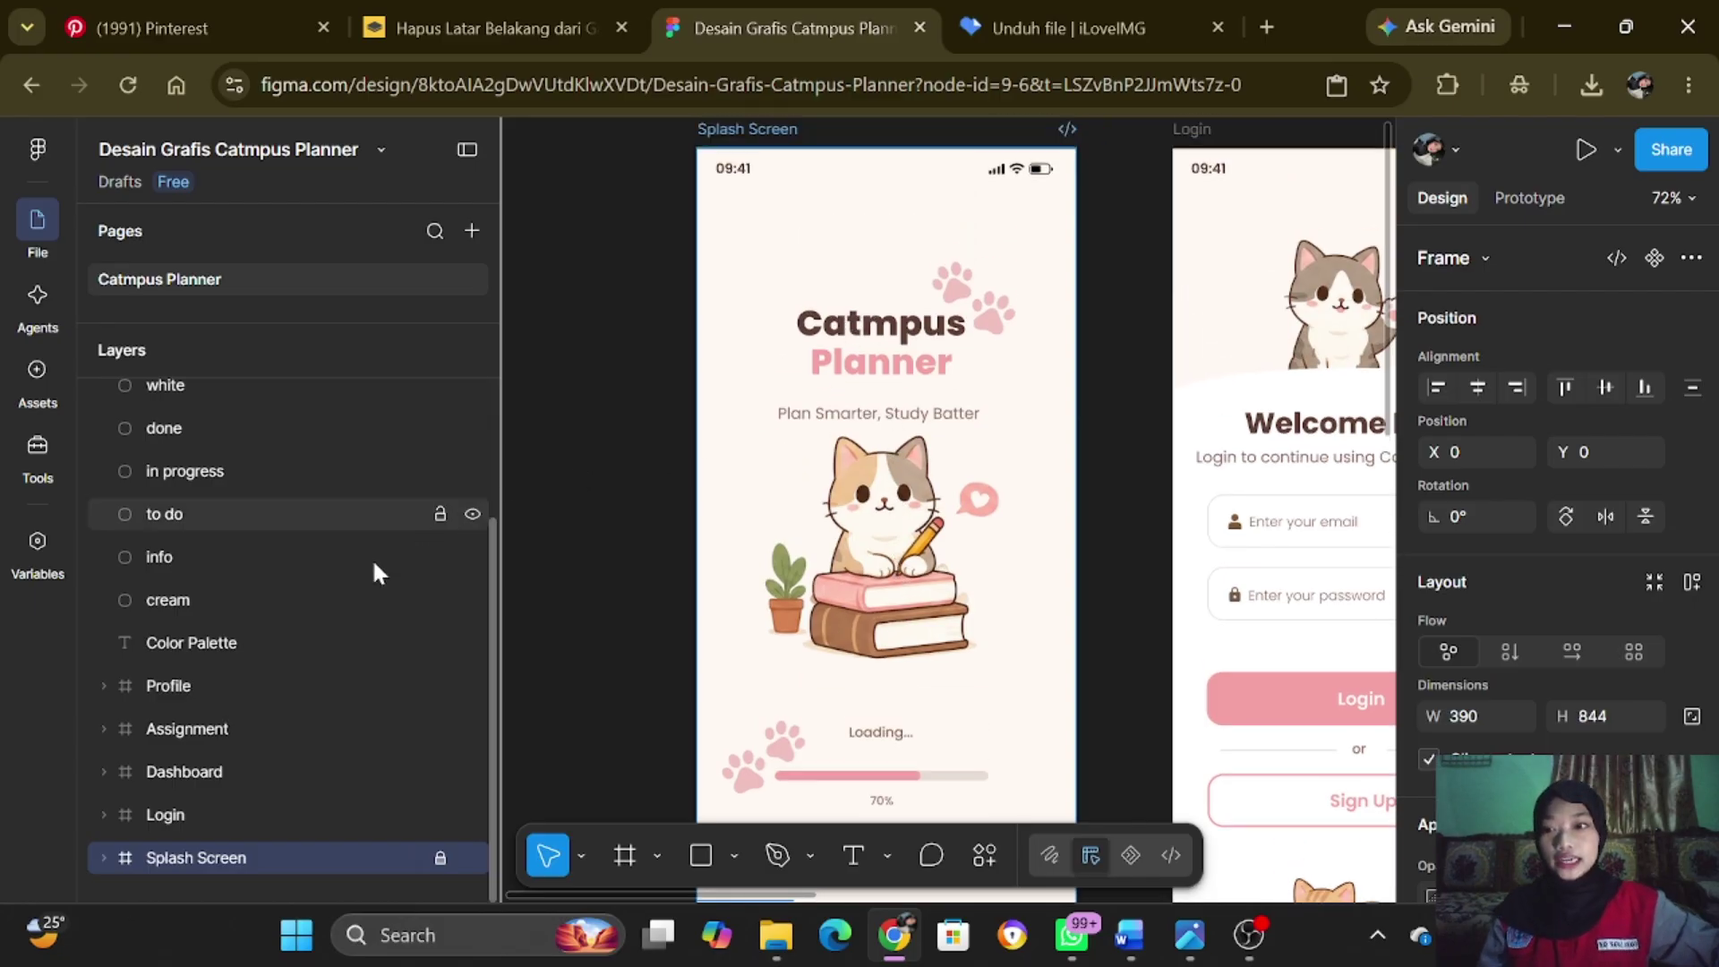
- Unlock the Splash Screen frame and select its 09:41 time text
left_click(746, 176)
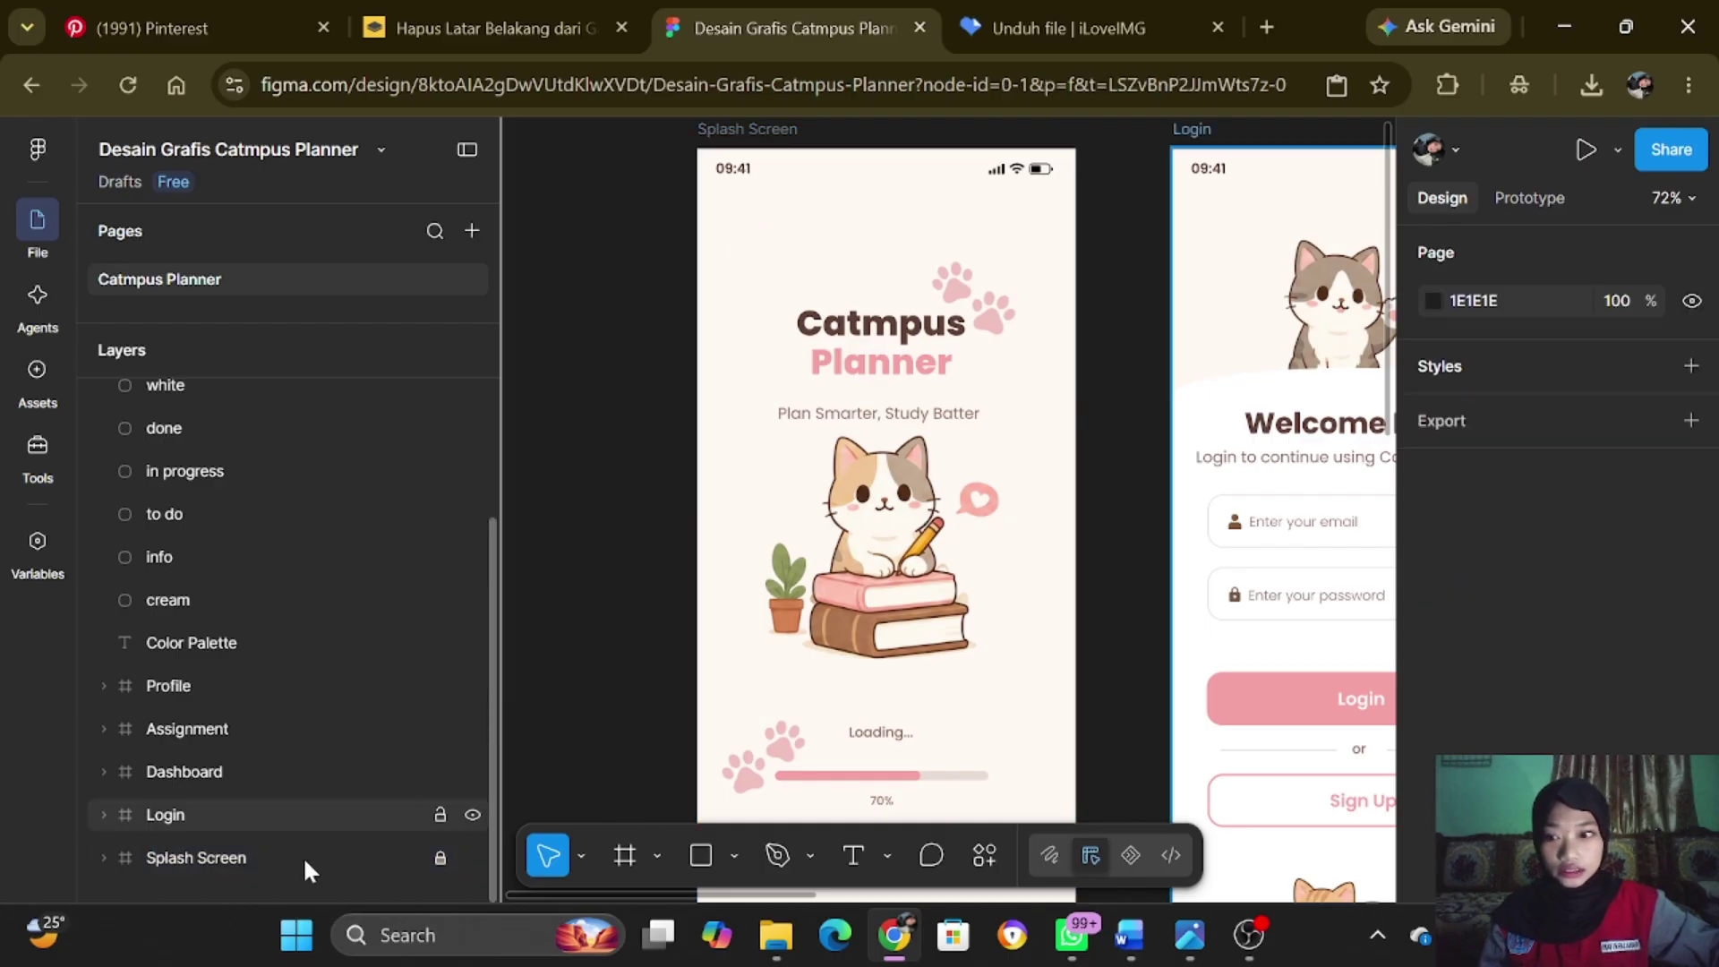
left_click(184, 857)
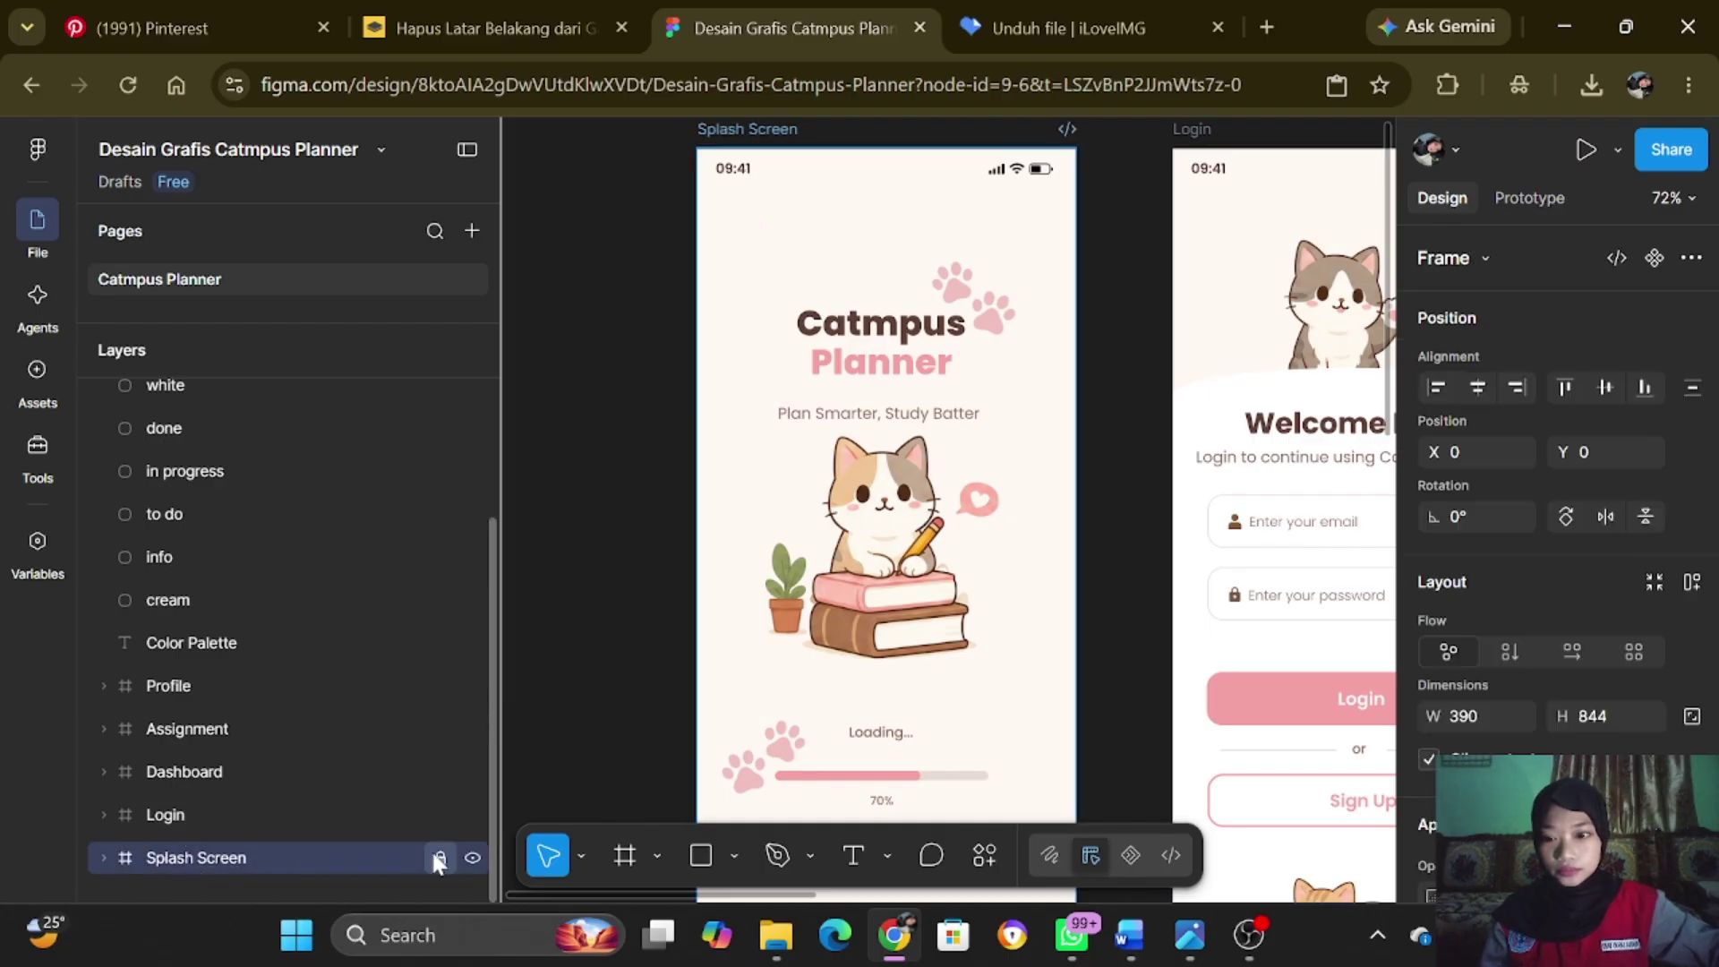
left_click(736, 177)
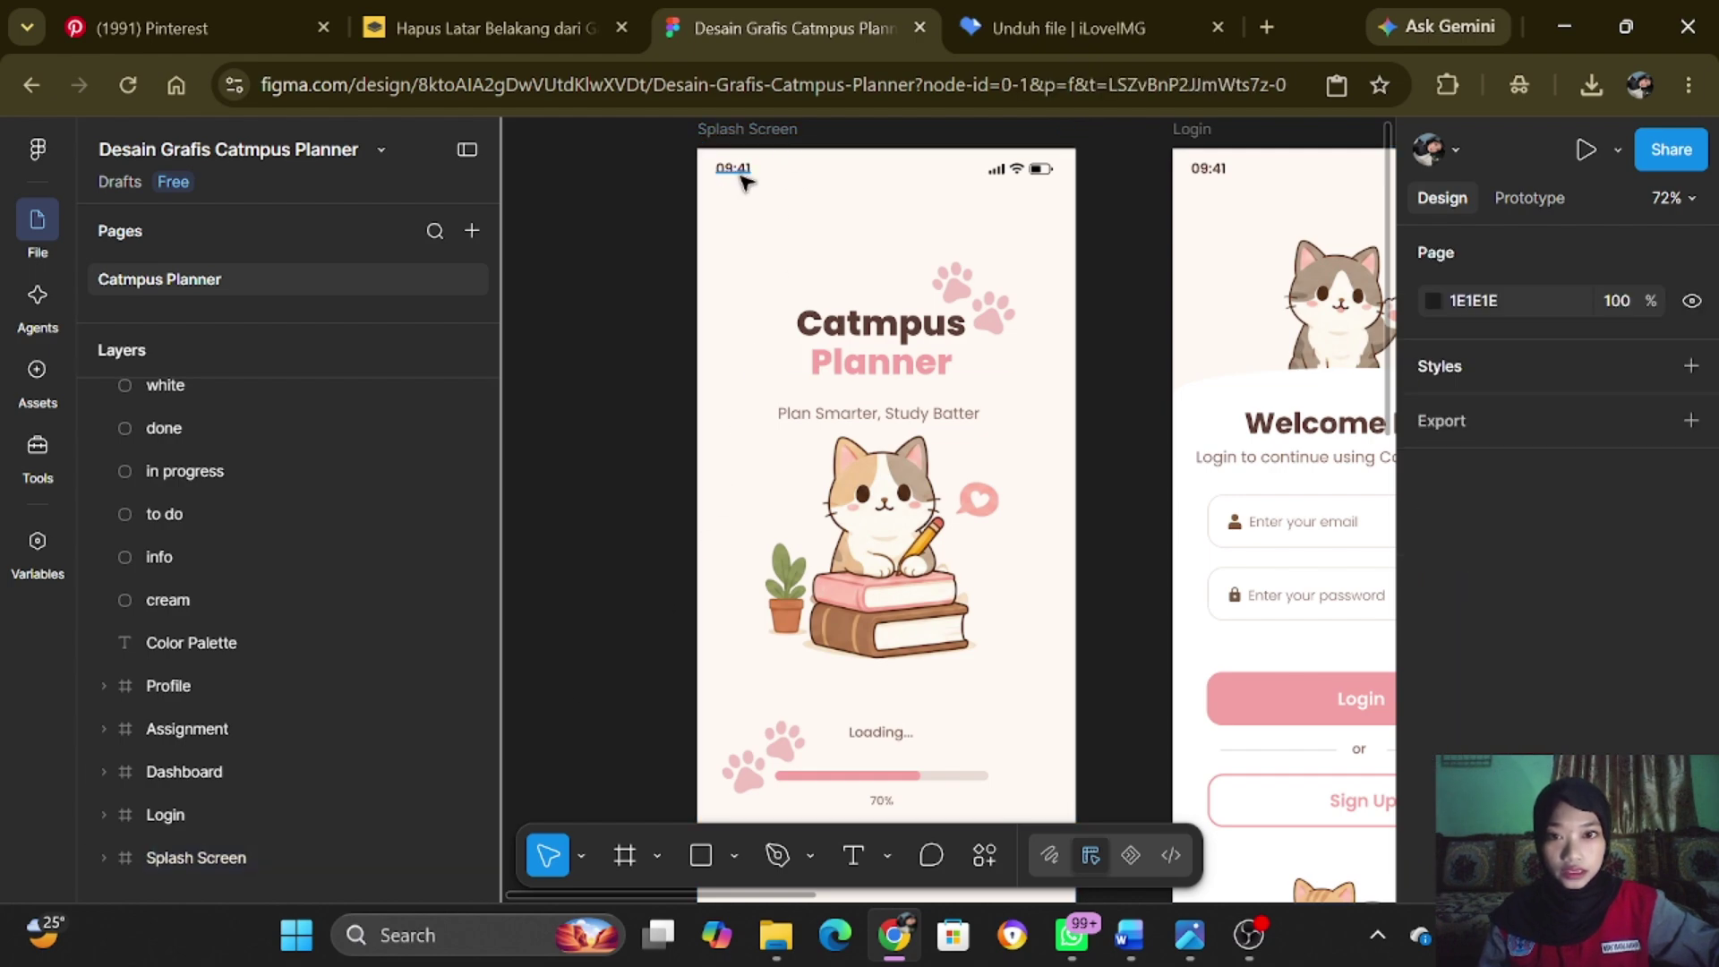
left_click(742, 178)
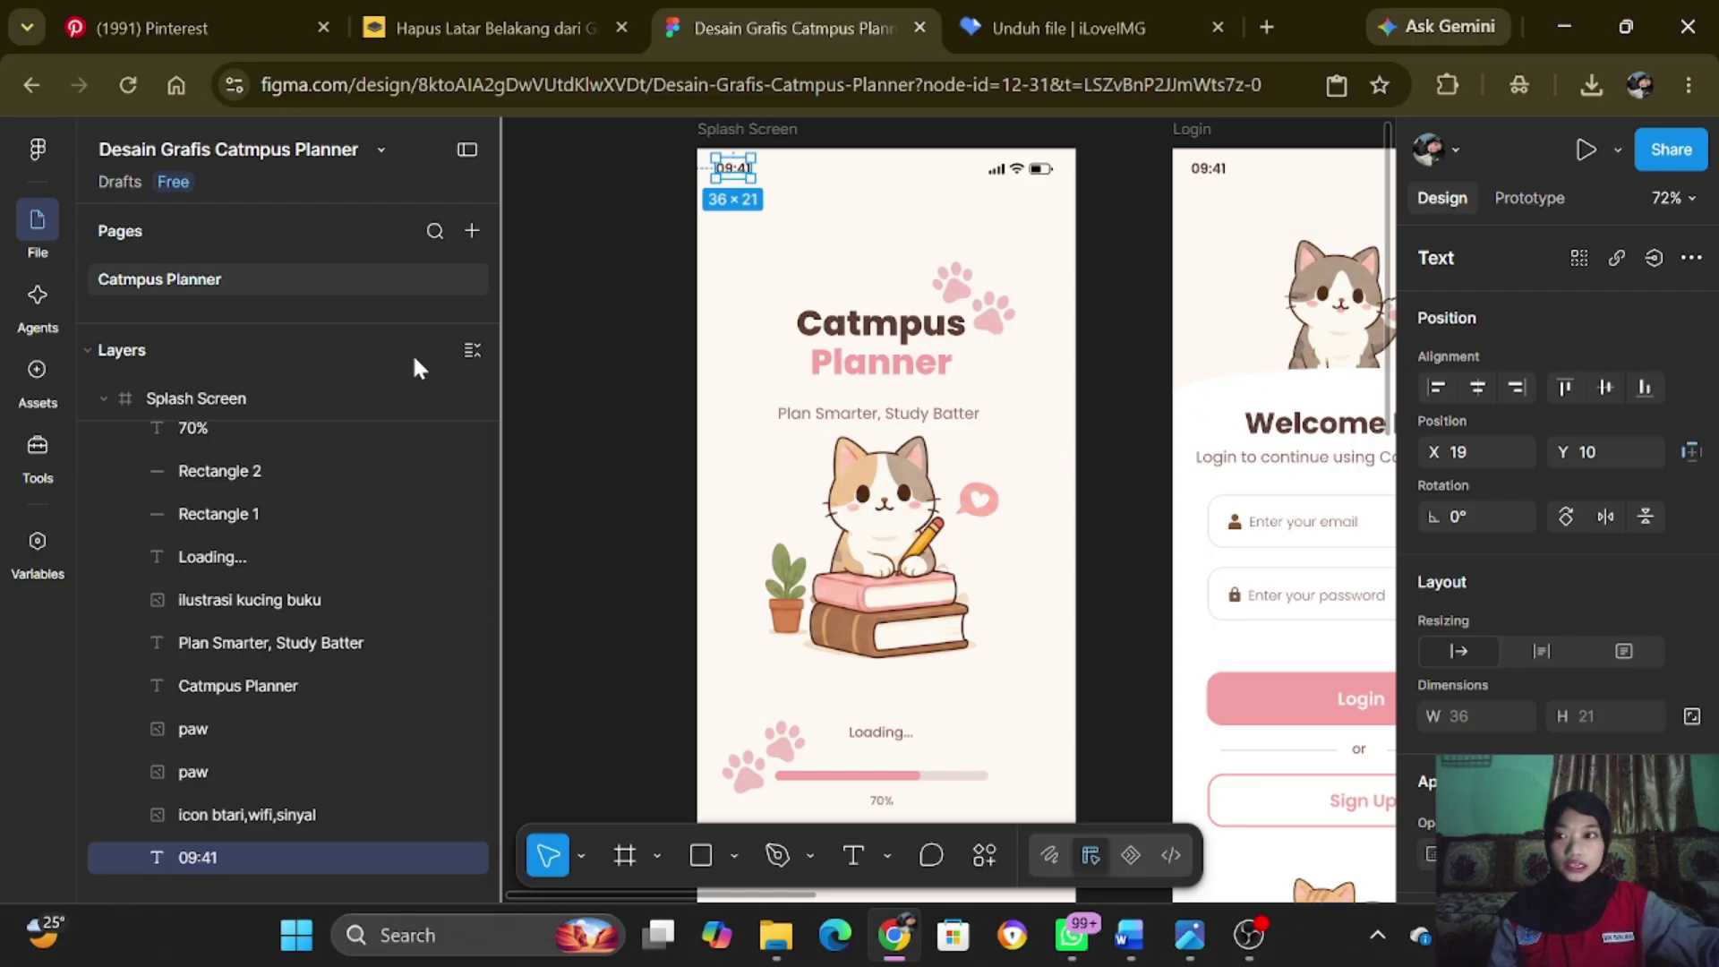
key("f")
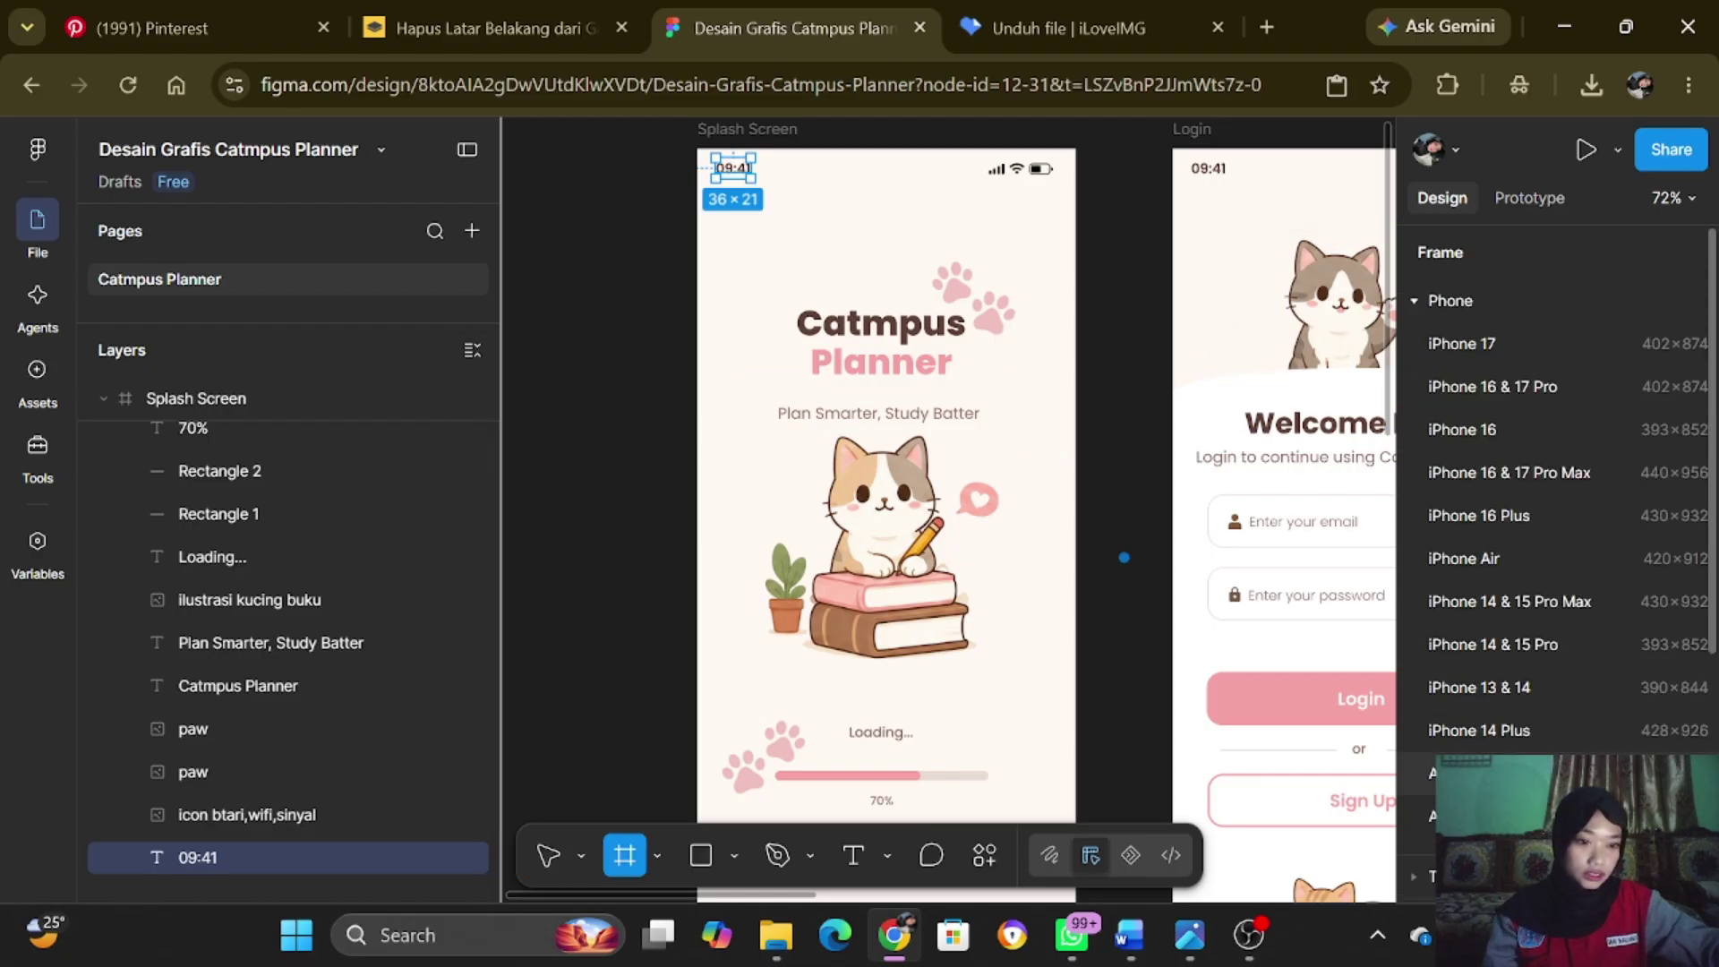
scroll(1563, 687, "down", 2)
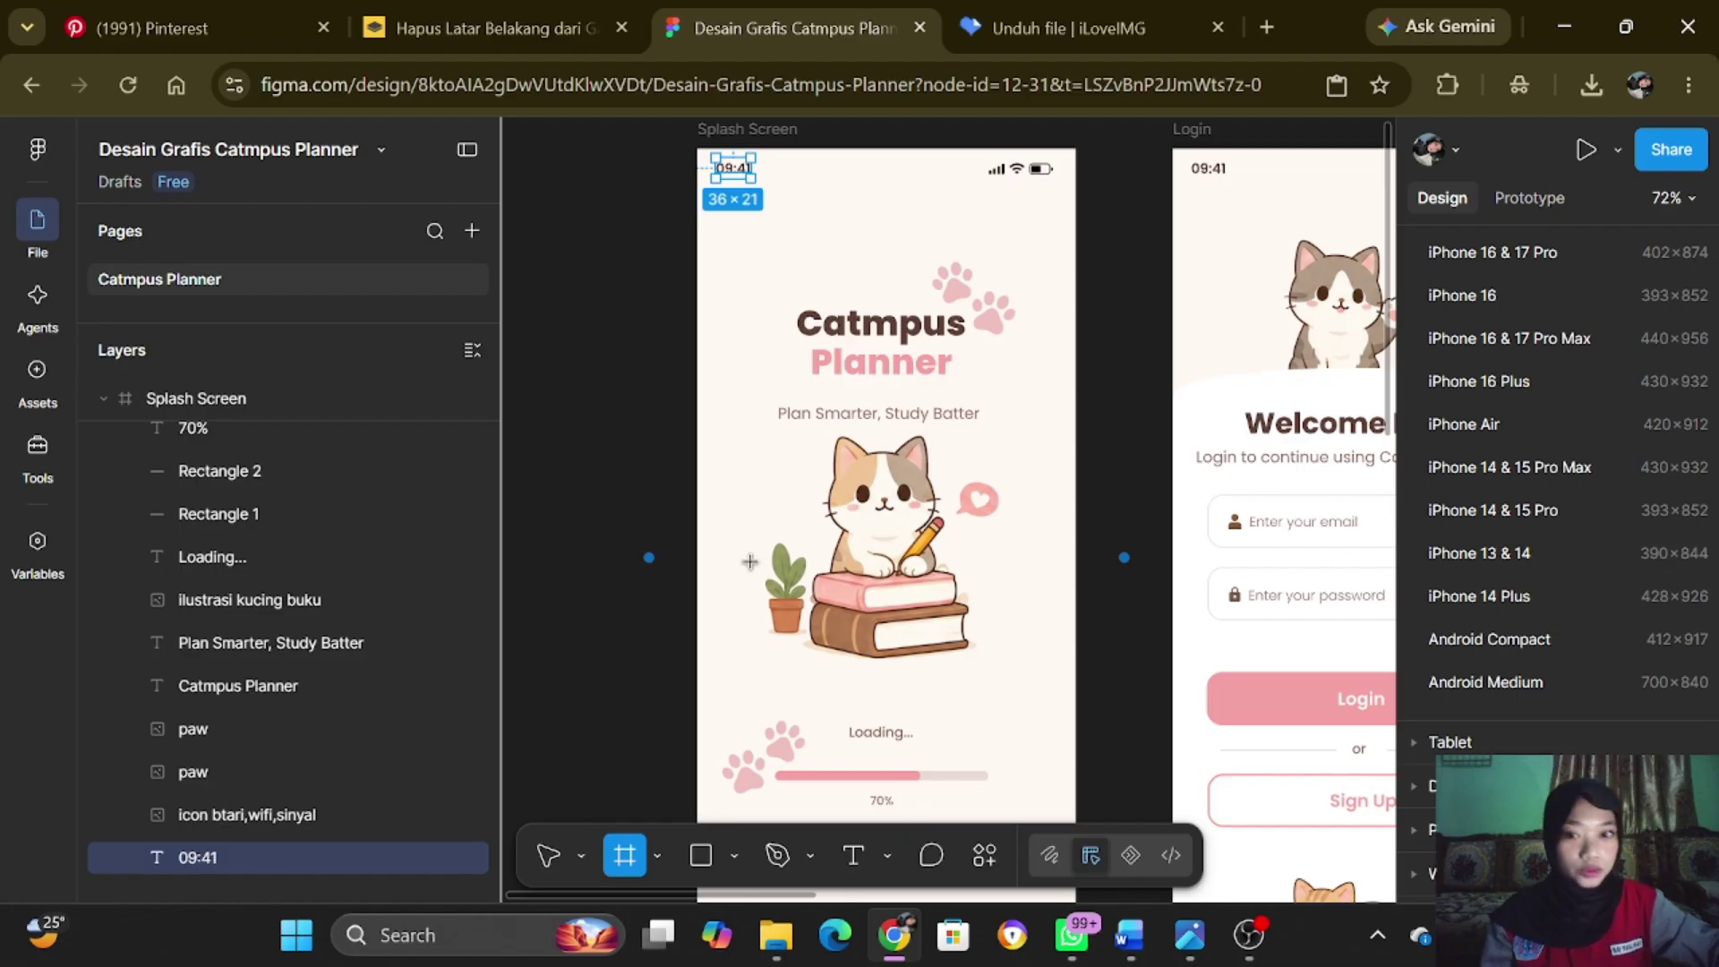
left_click(655, 476)
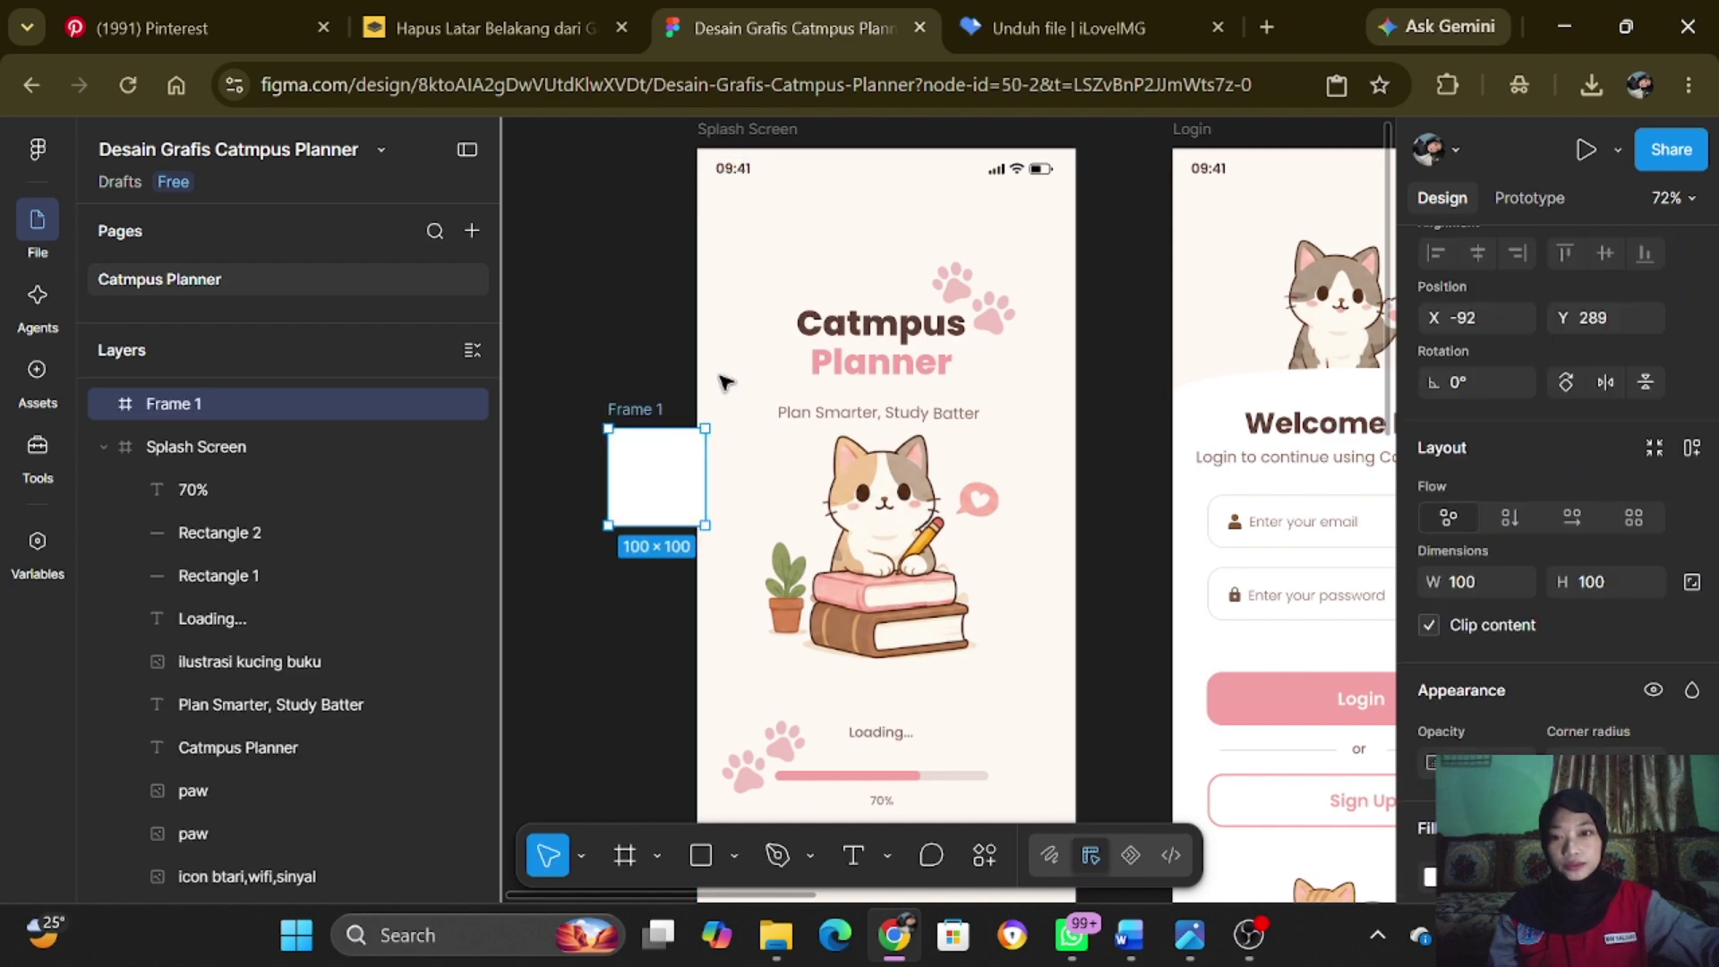
key("Delete")
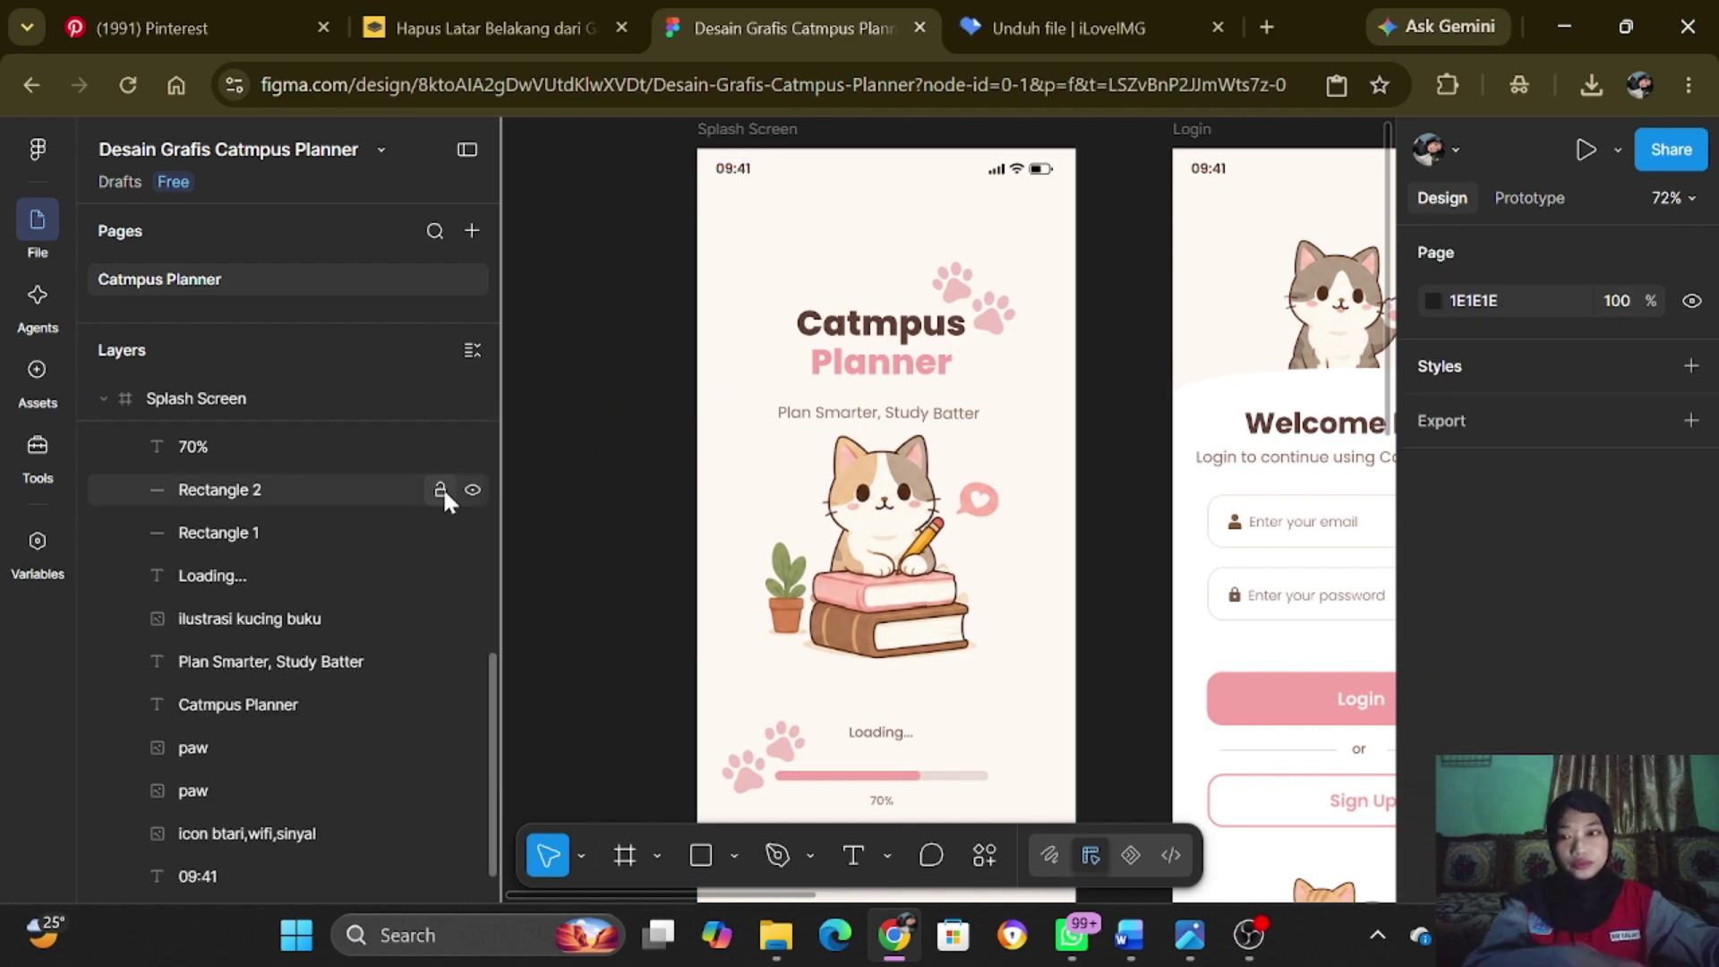
- Inspect the Splash Screen frame, its 09:41 text, the battery, Wi-Fi and signal icon image, and the paw image beside the title
left_click(243, 402)
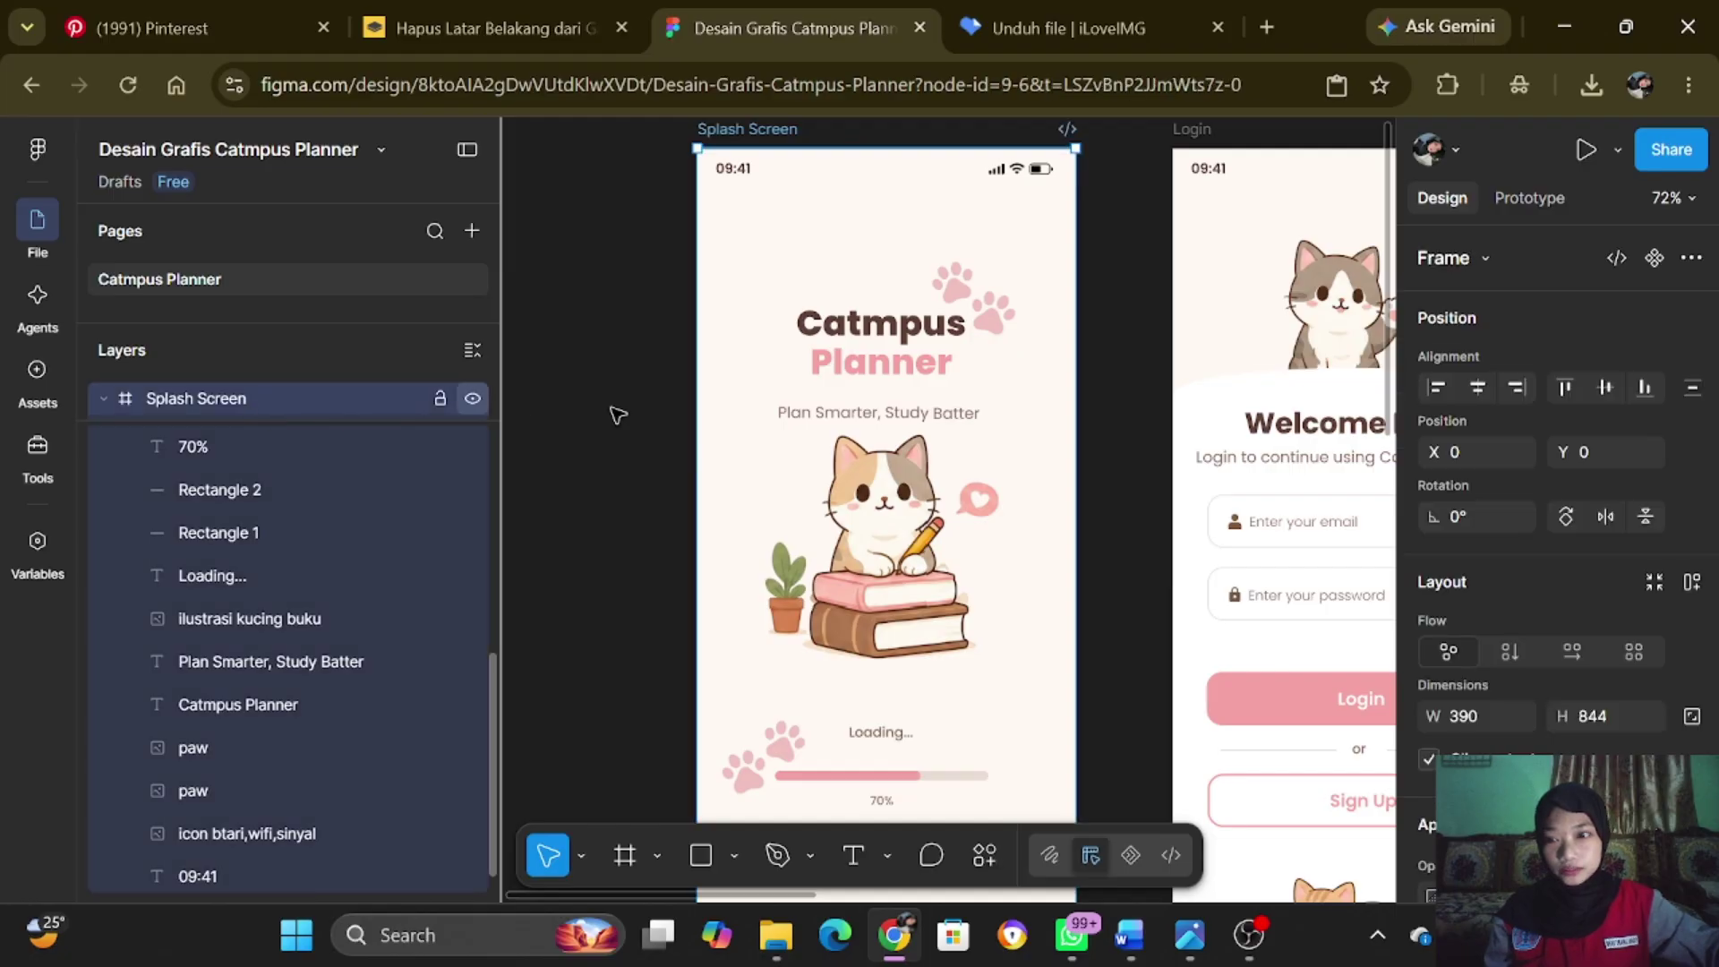
left_click(750, 173)
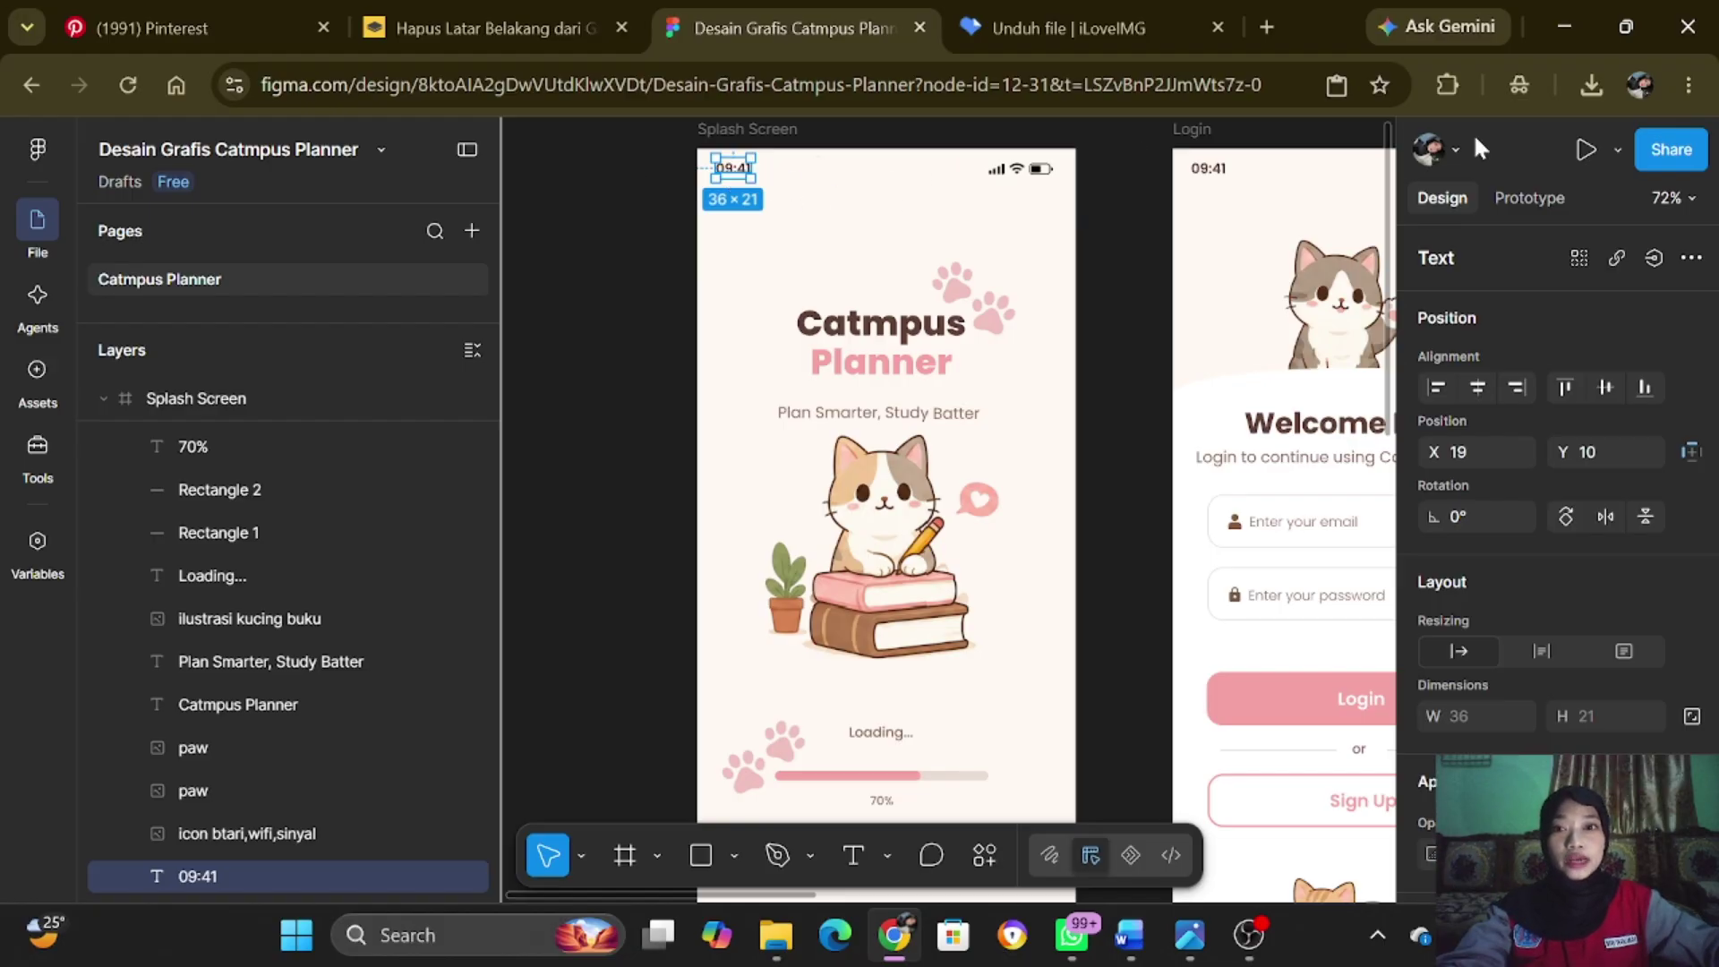
left_click(994, 171)
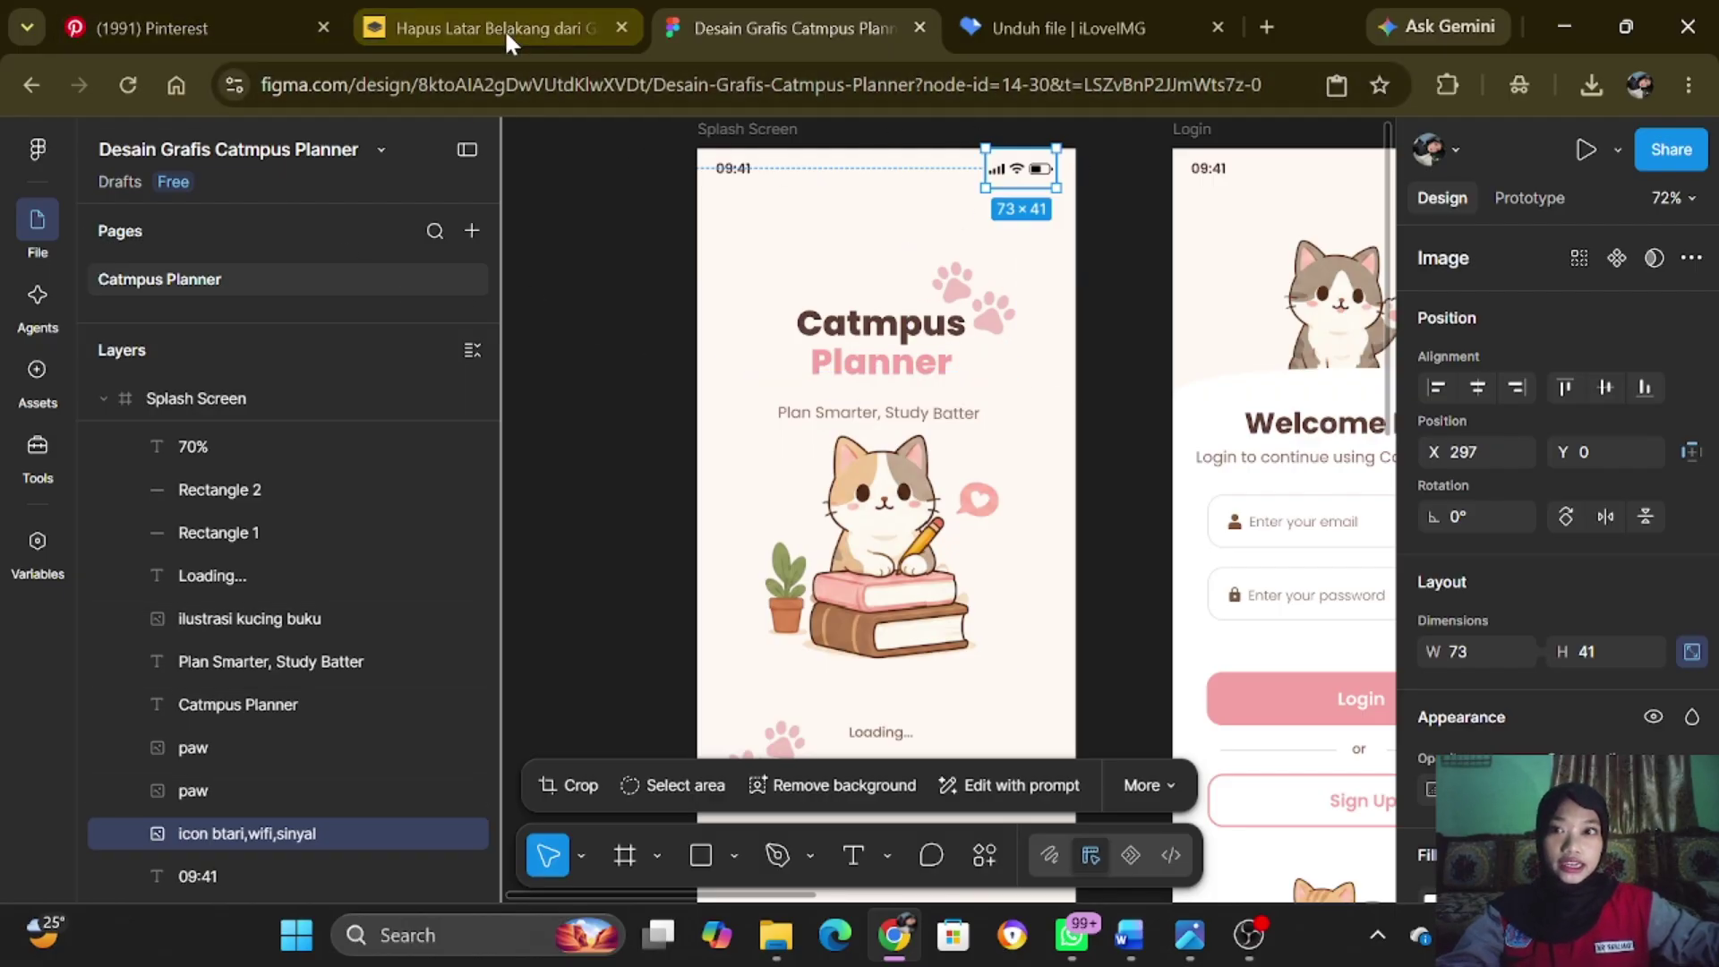
scroll(903, 333, "down", 2)
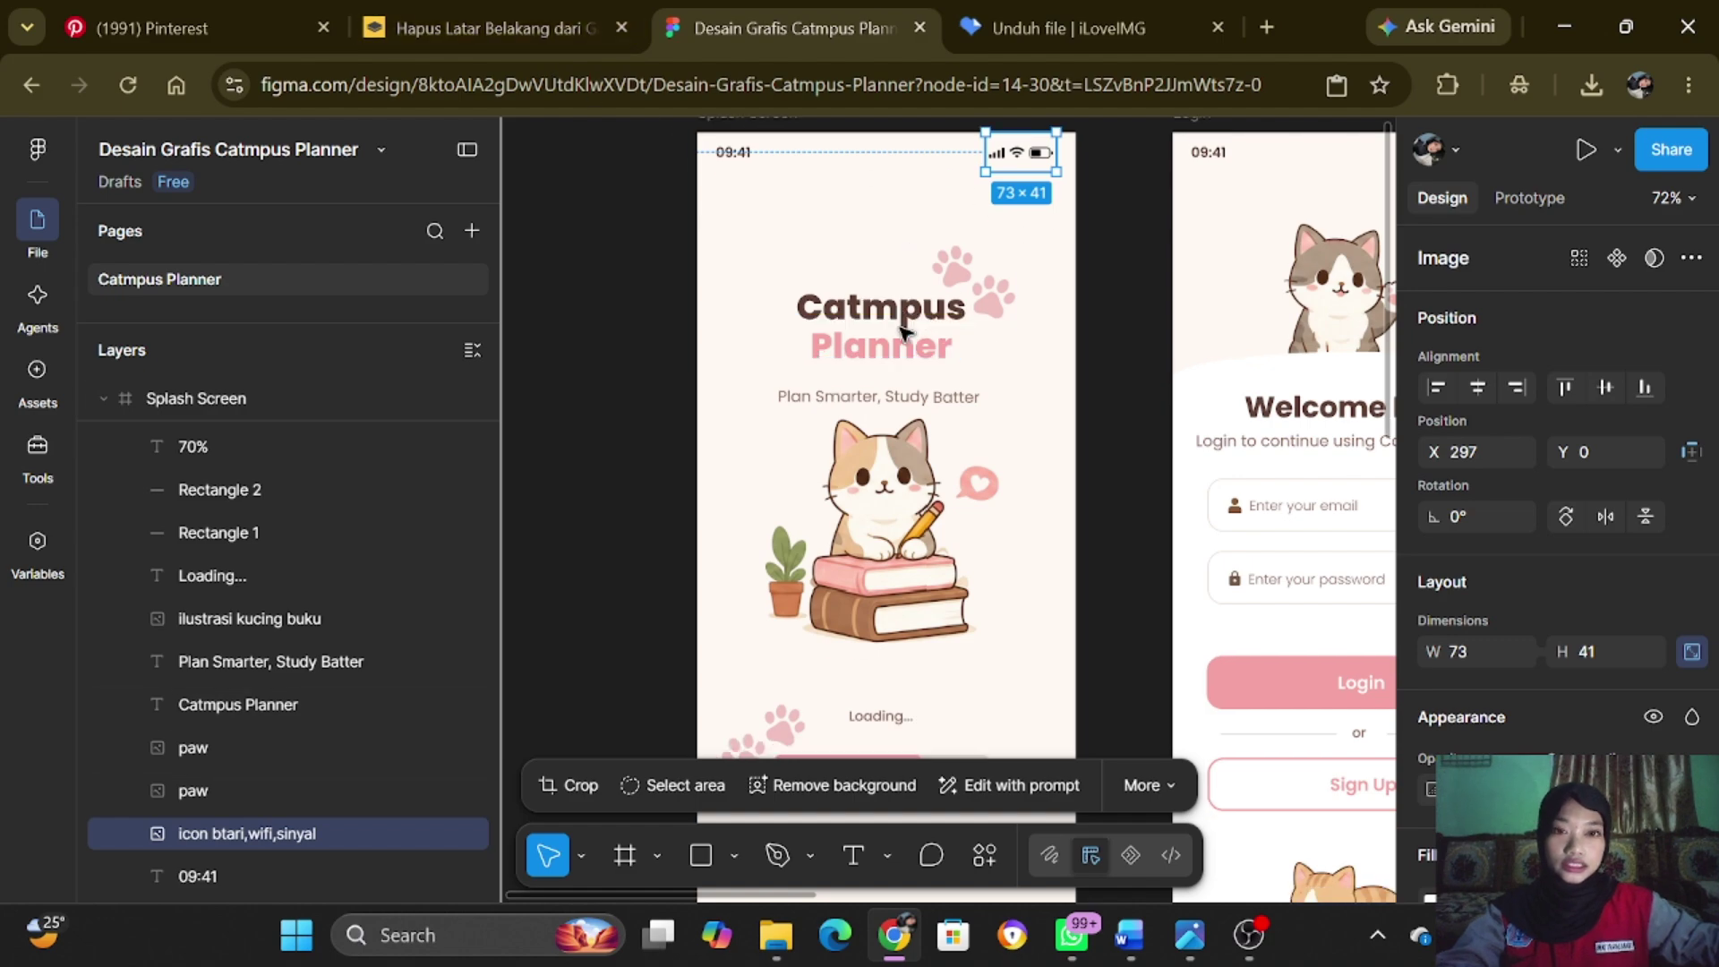
scroll(903, 356, "down", 1)
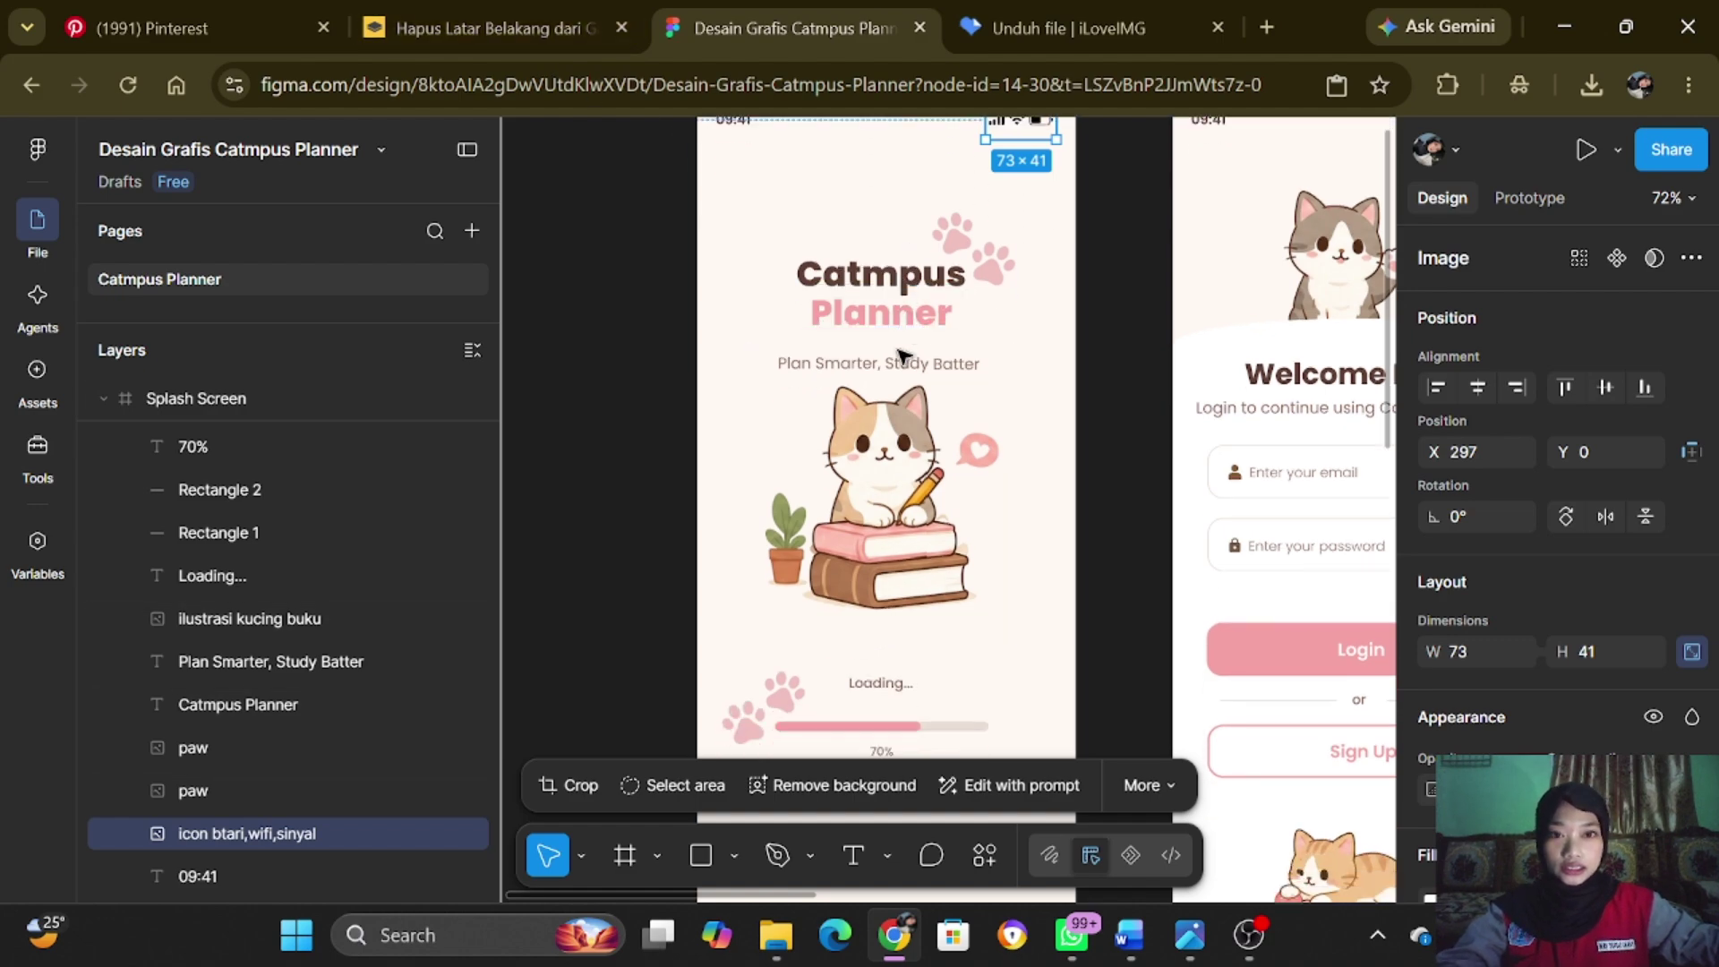
left_click(1106, 236)
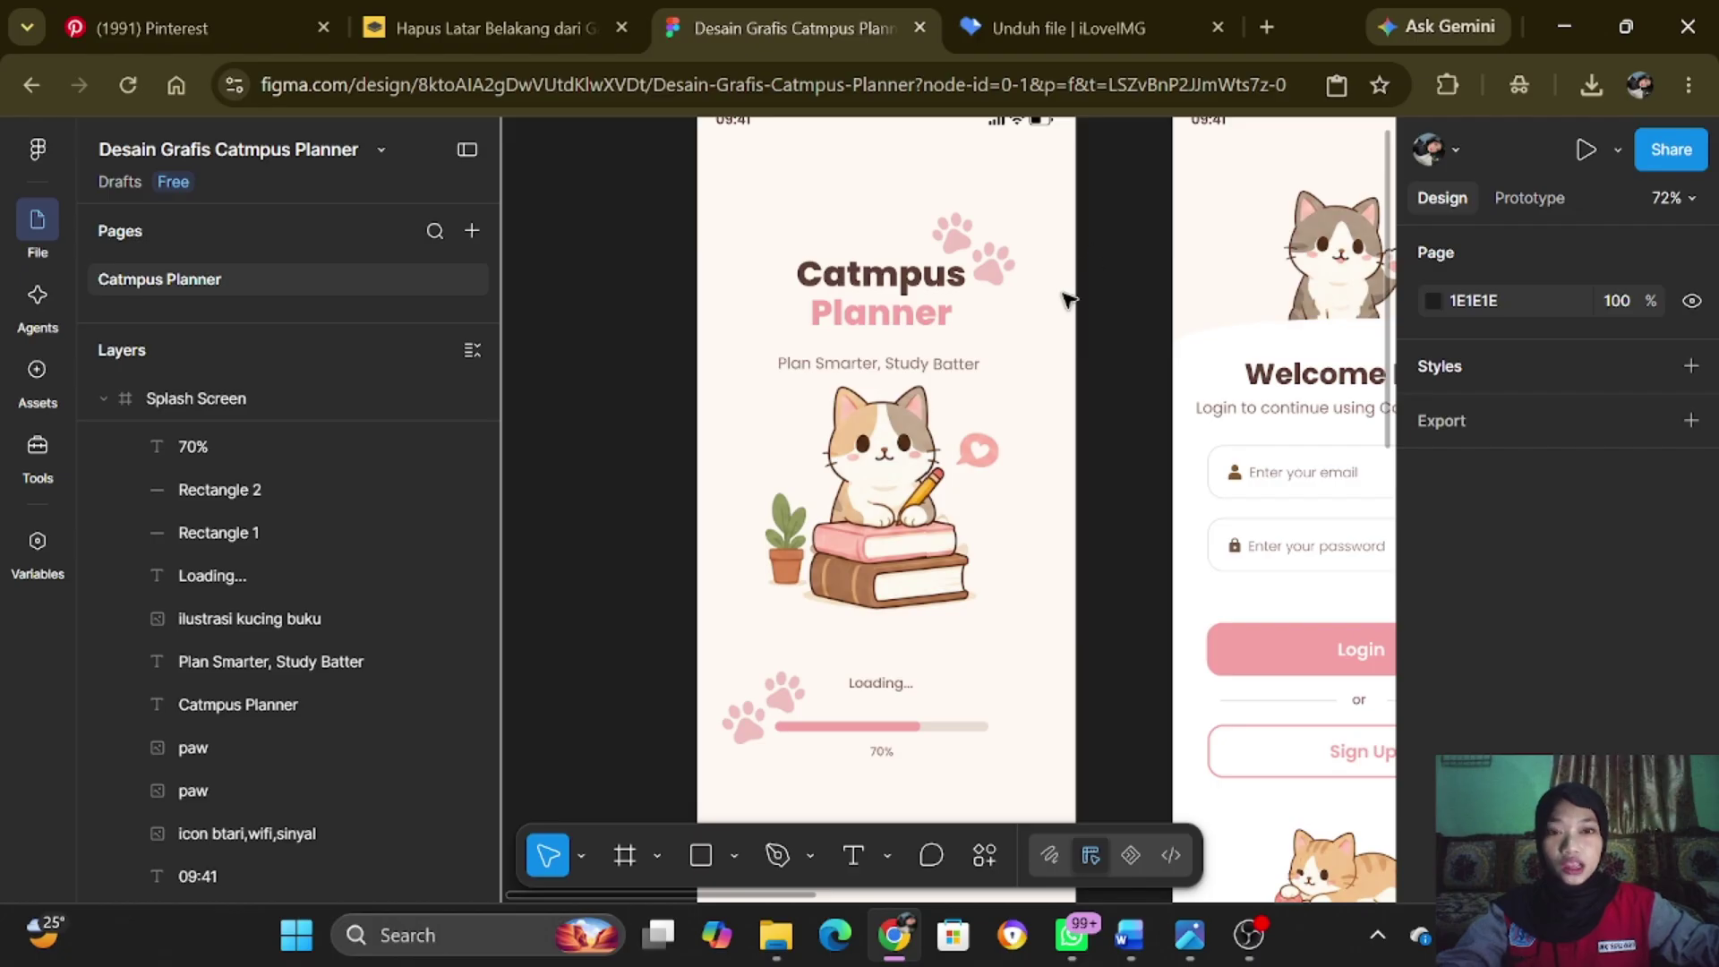
left_click(1010, 264)
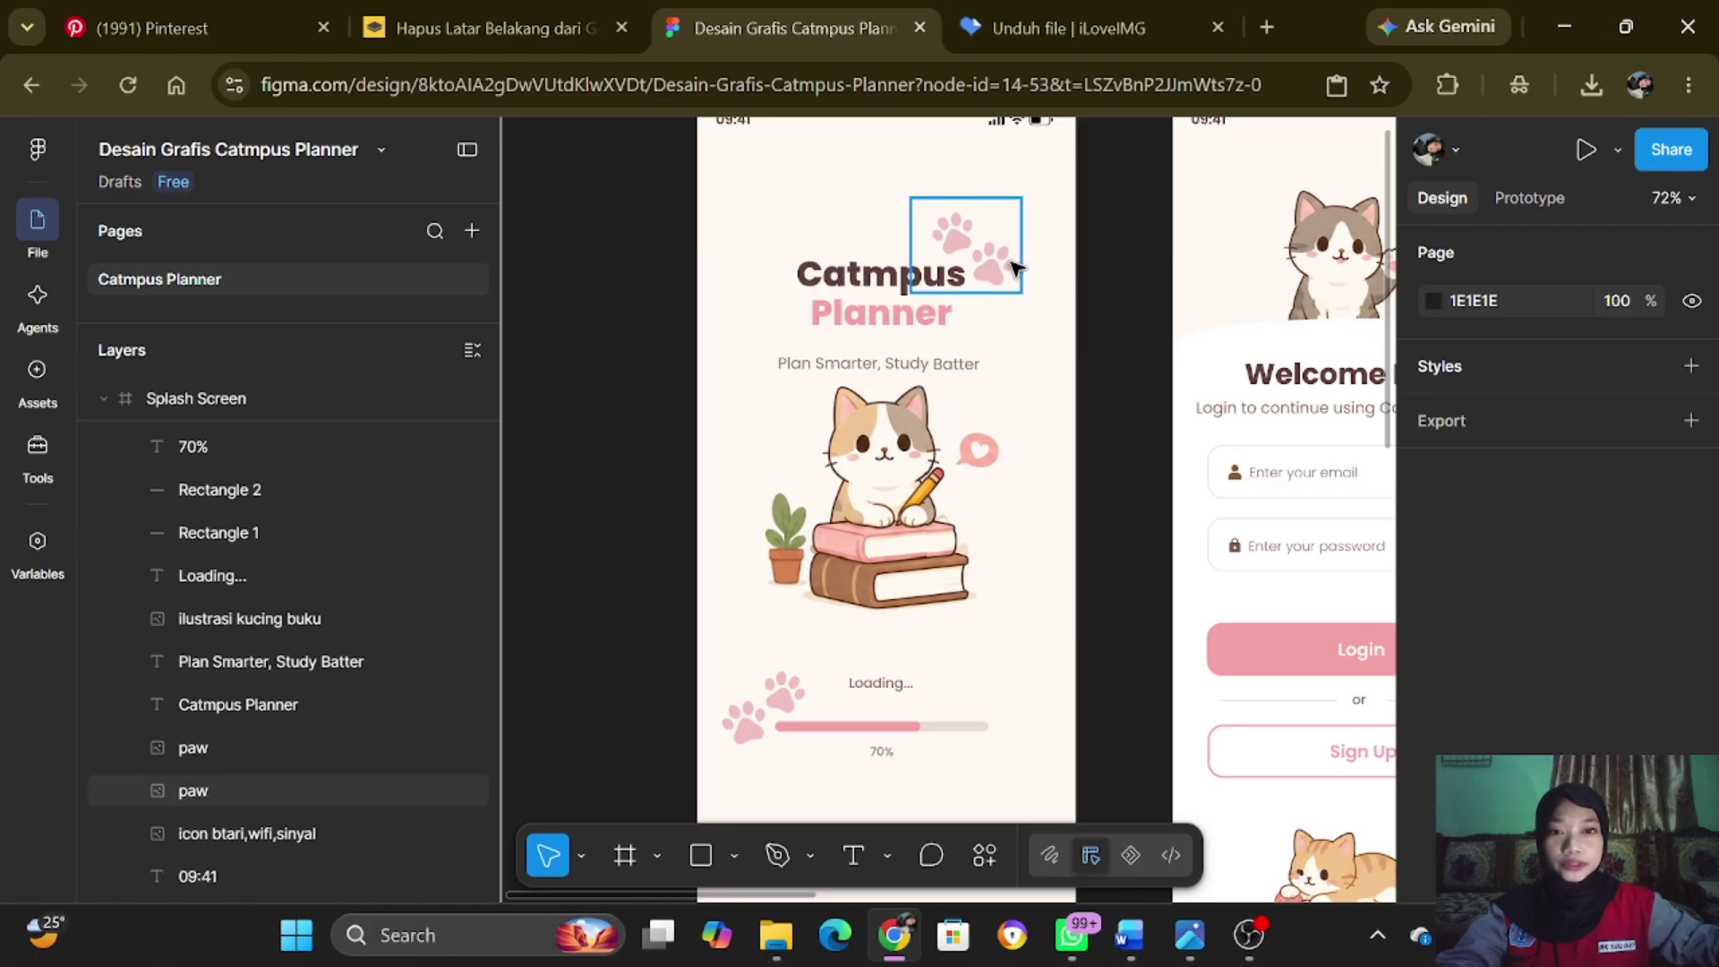
- Inspect the Splash Screen's cat-and-books illustration and the two paw images, beside the title and beside the loading bar
left_click(1001, 417)
scroll(992, 381, "down", 3)
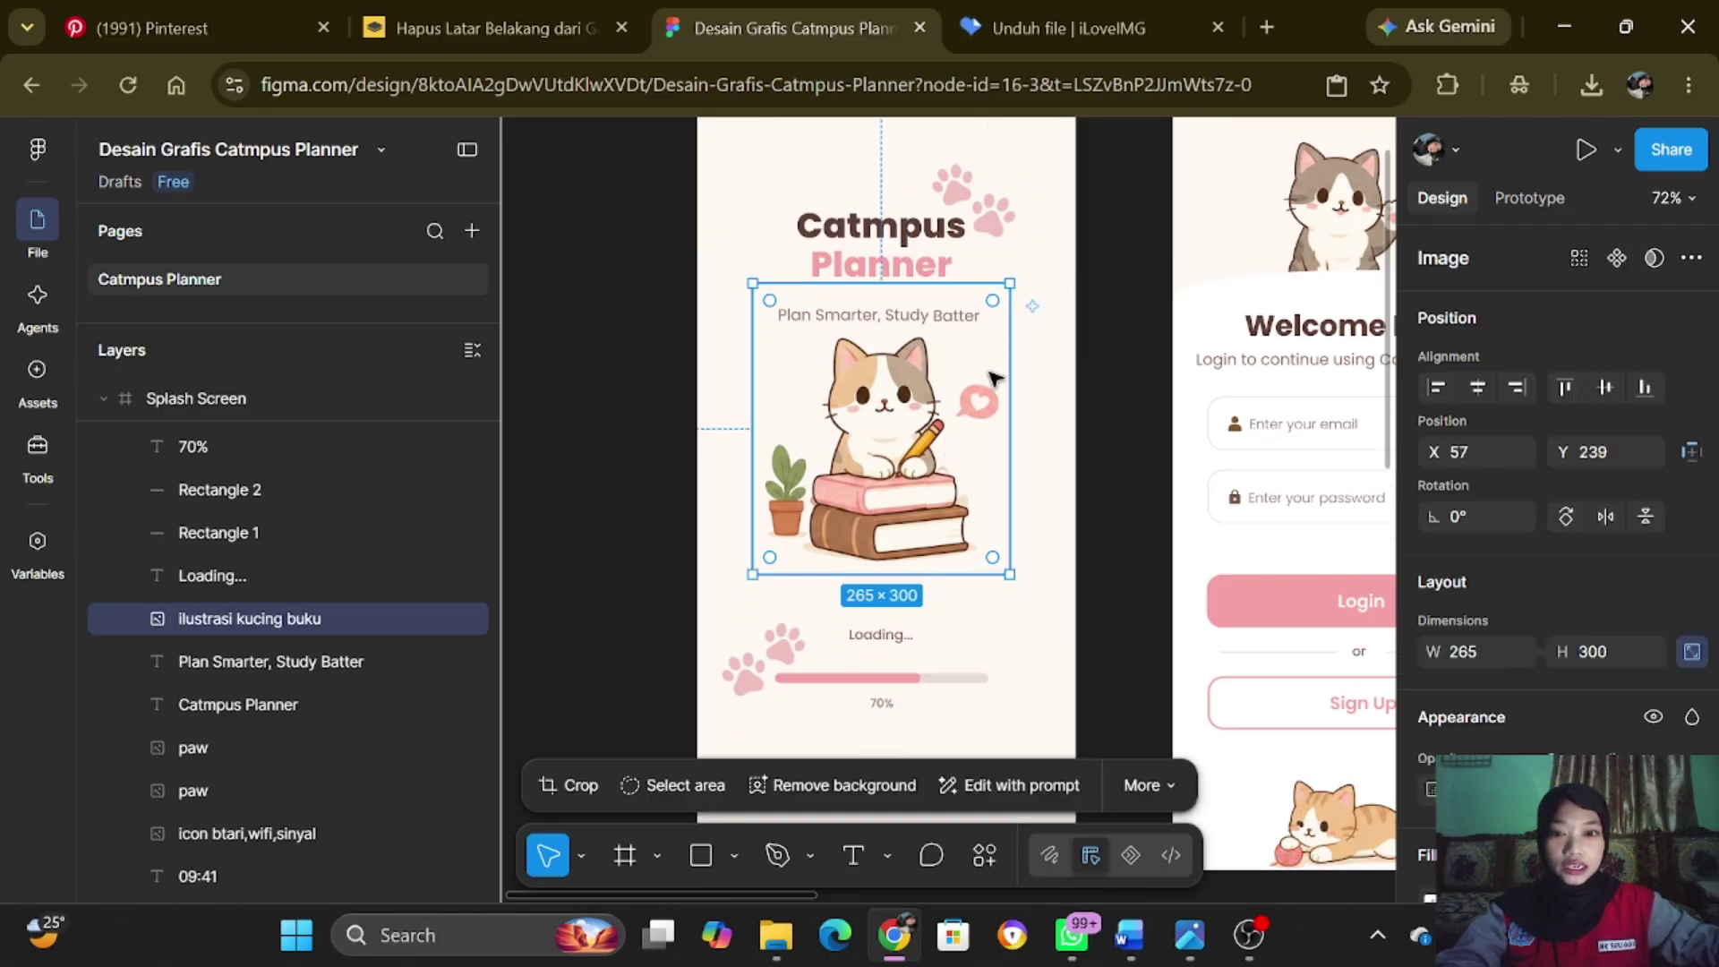
left_click(772, 654)
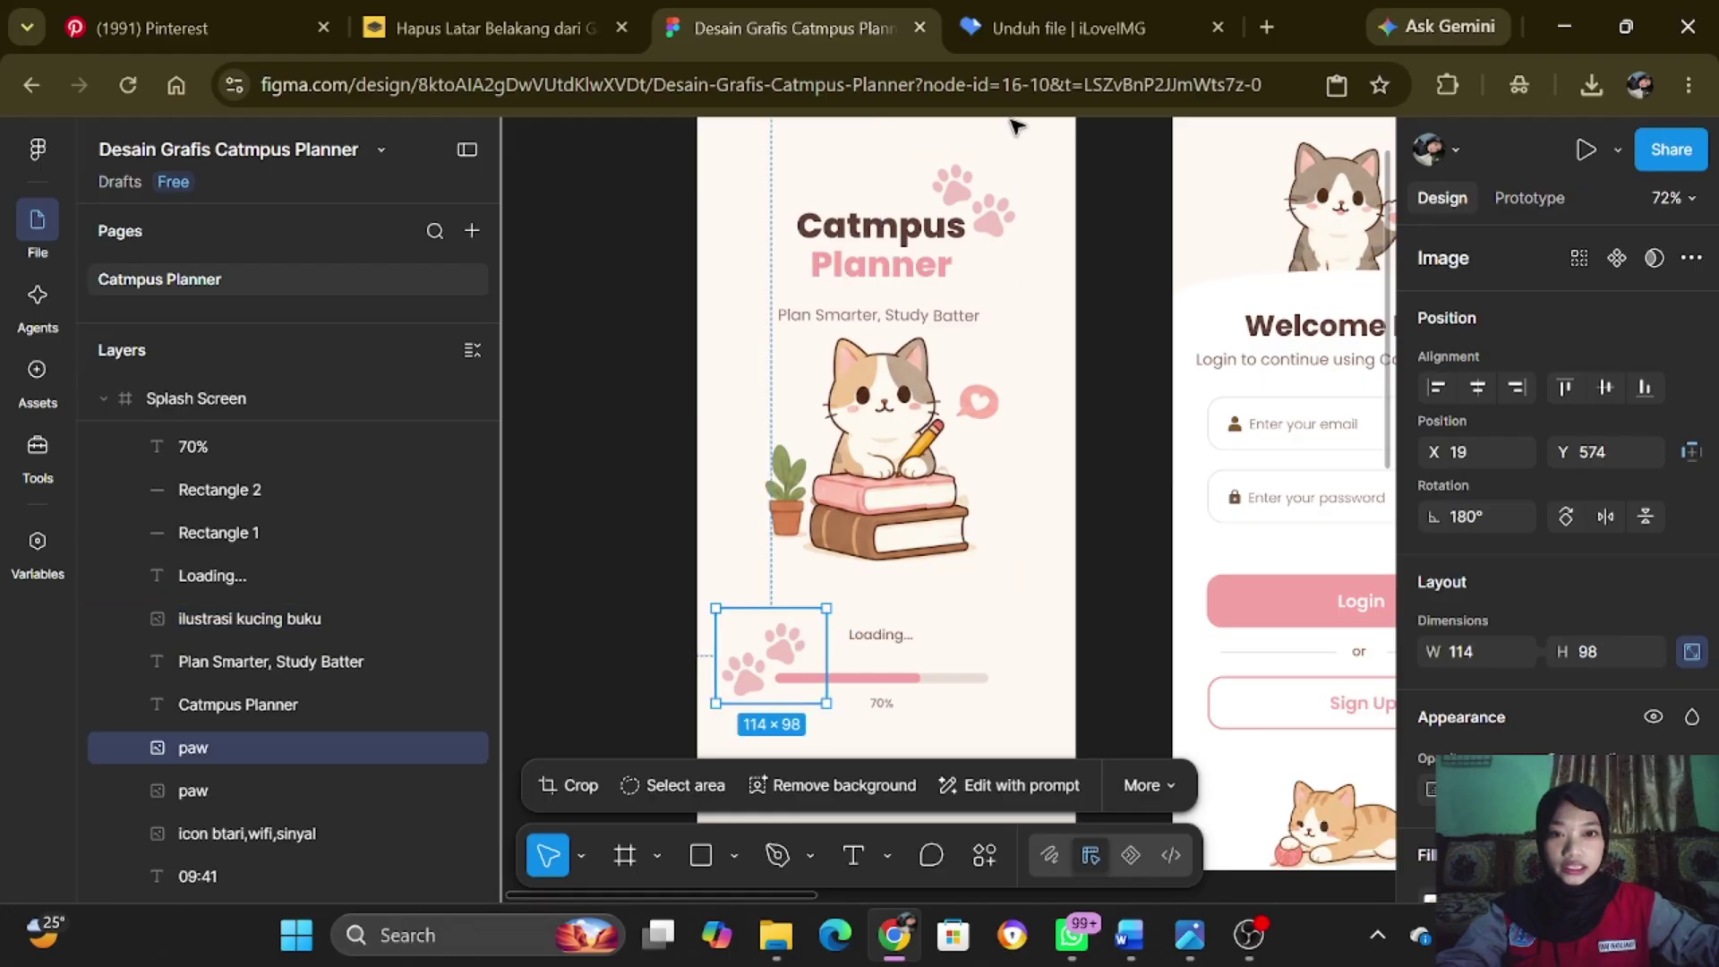
left_click(994, 210)
scroll(1025, 228, "up", 5)
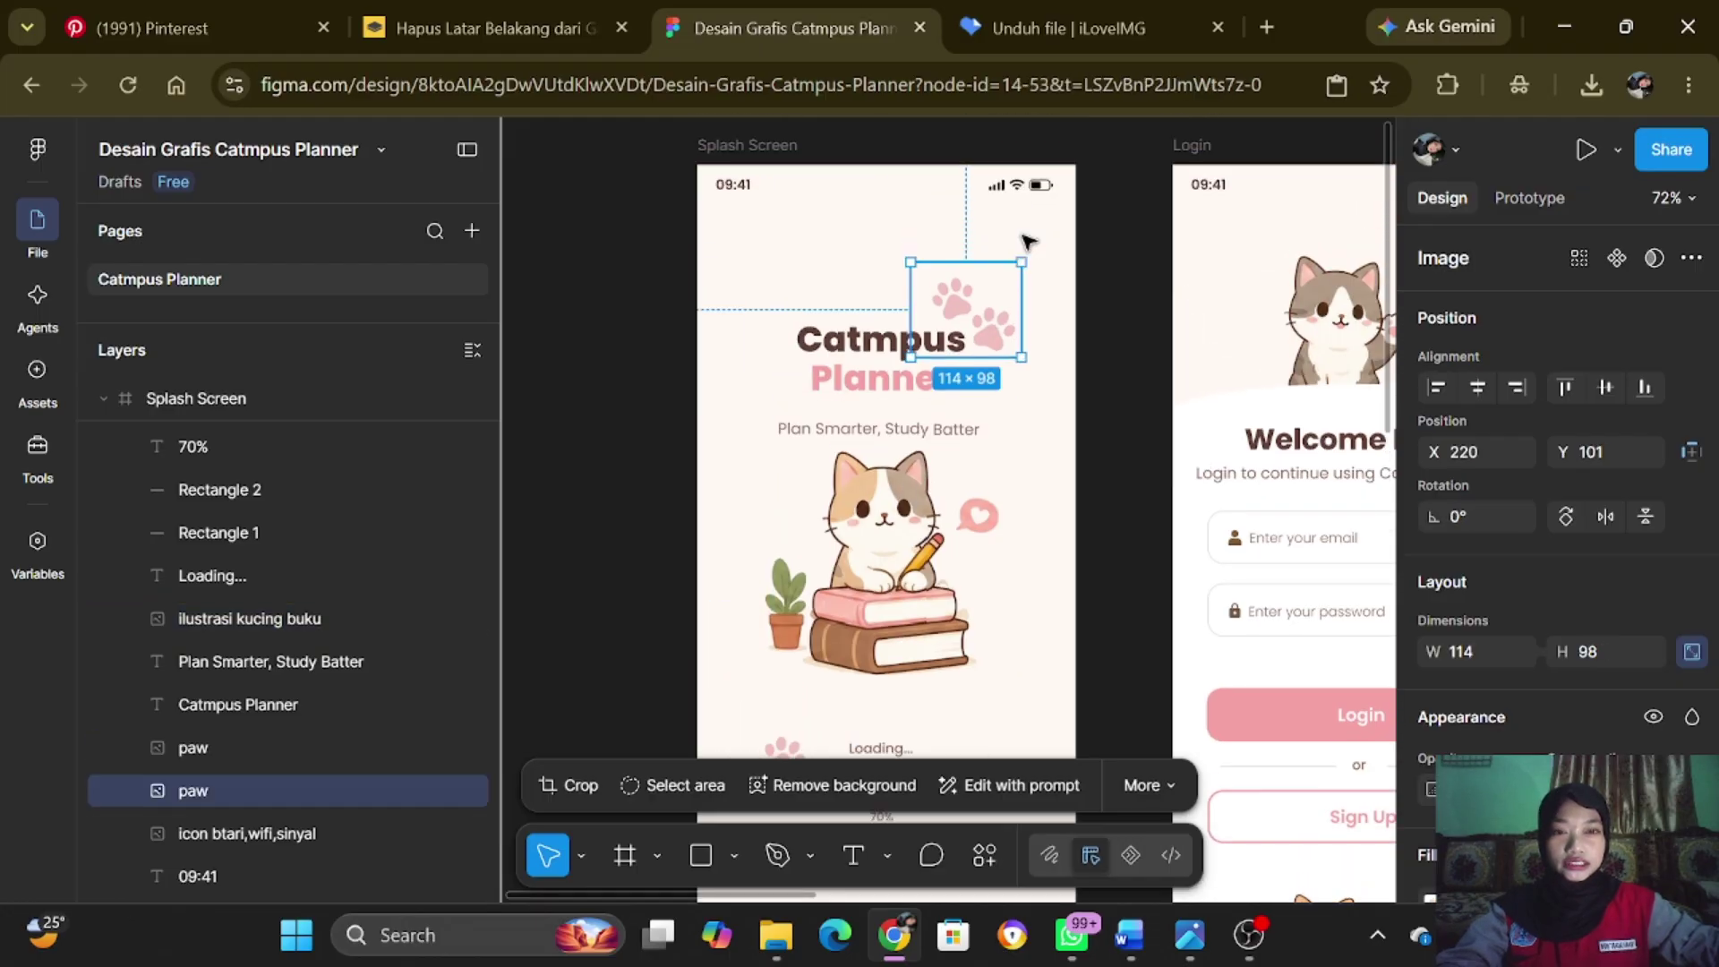
scroll(1003, 238, "down", 4)
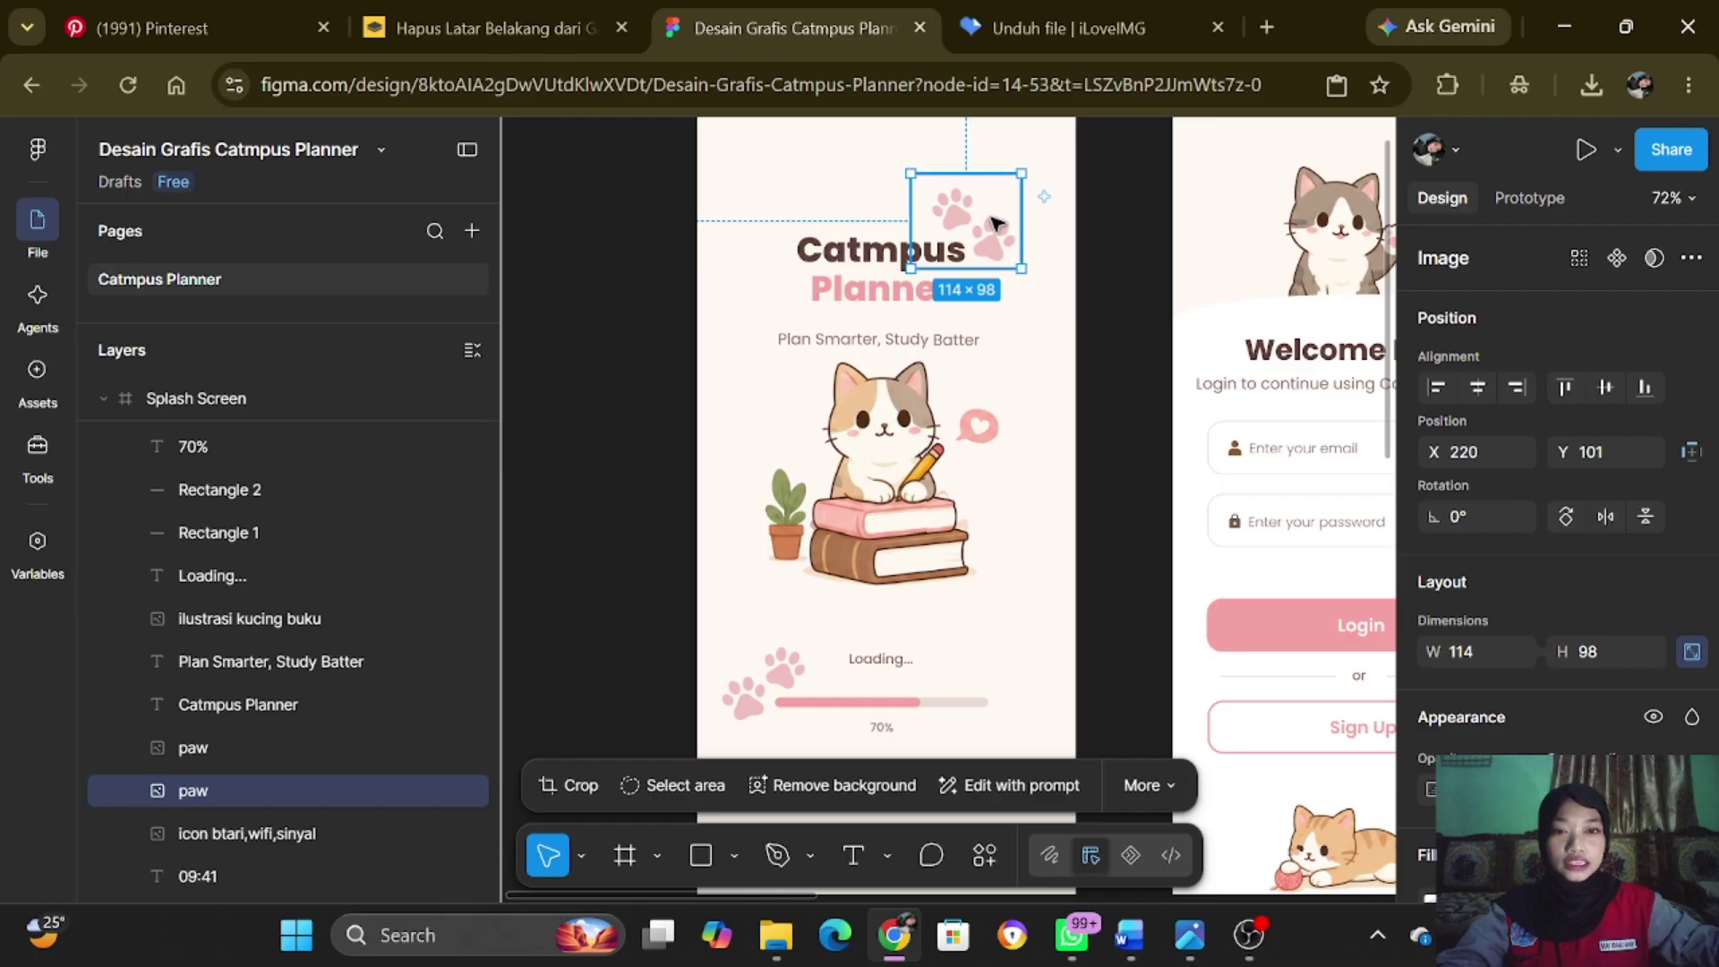
left_click(947, 421)
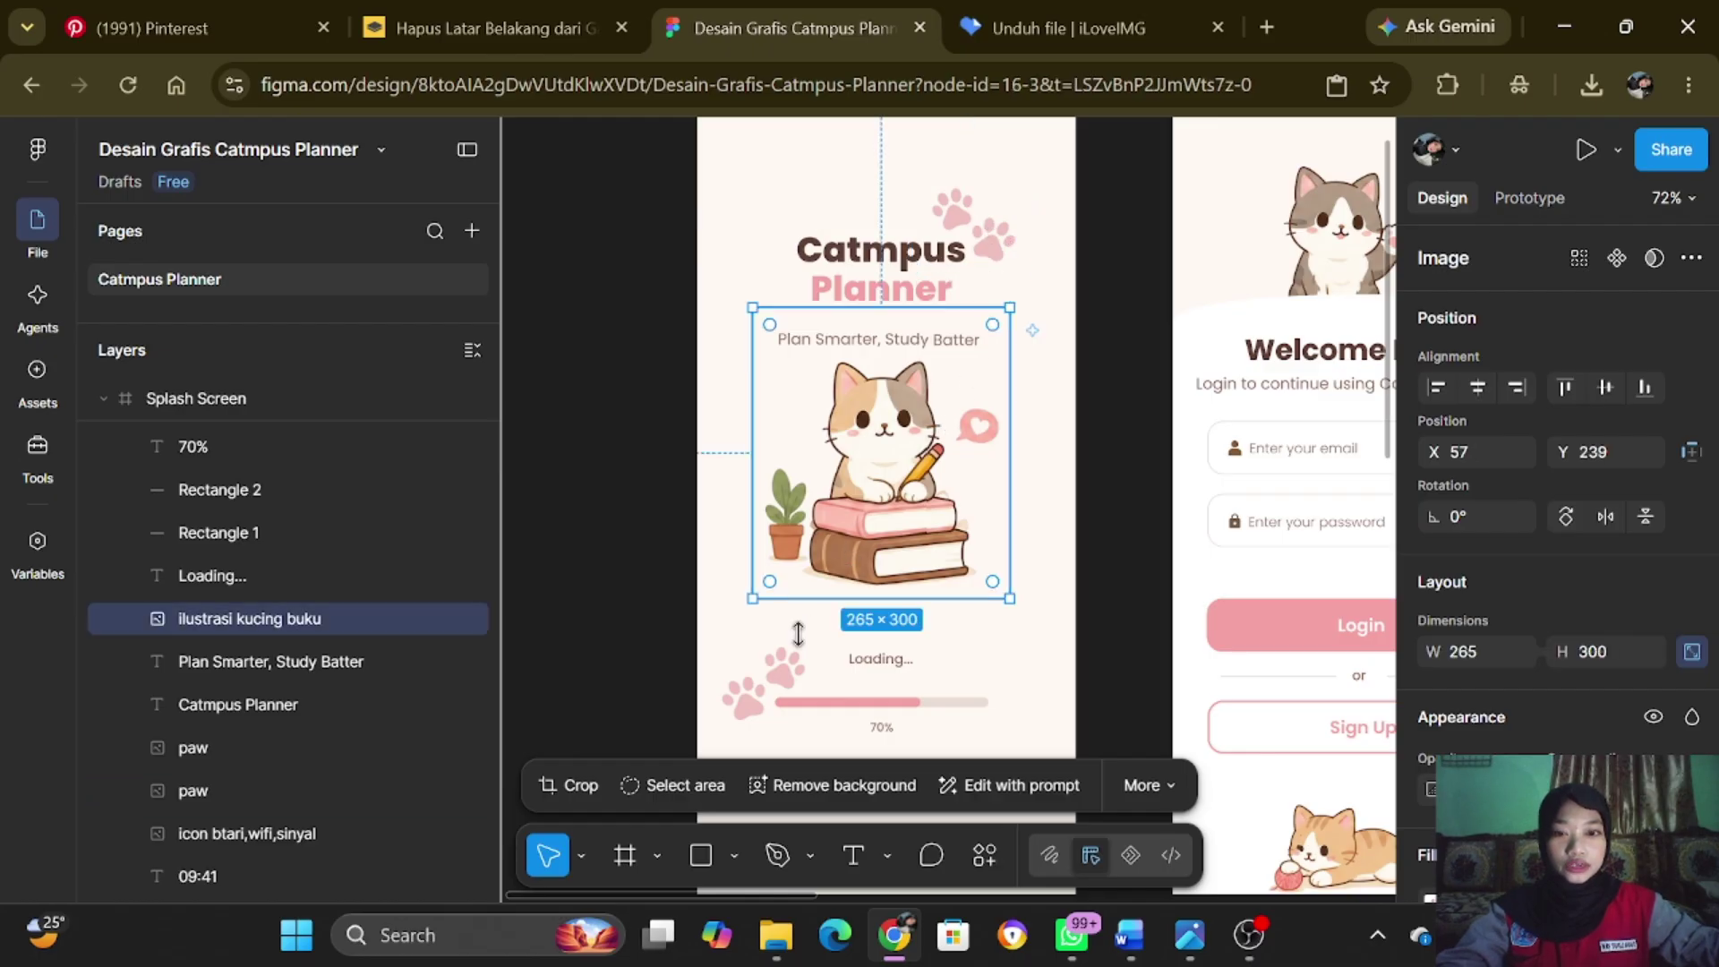
left_click(740, 695)
left_click(931, 430)
left_click(990, 242)
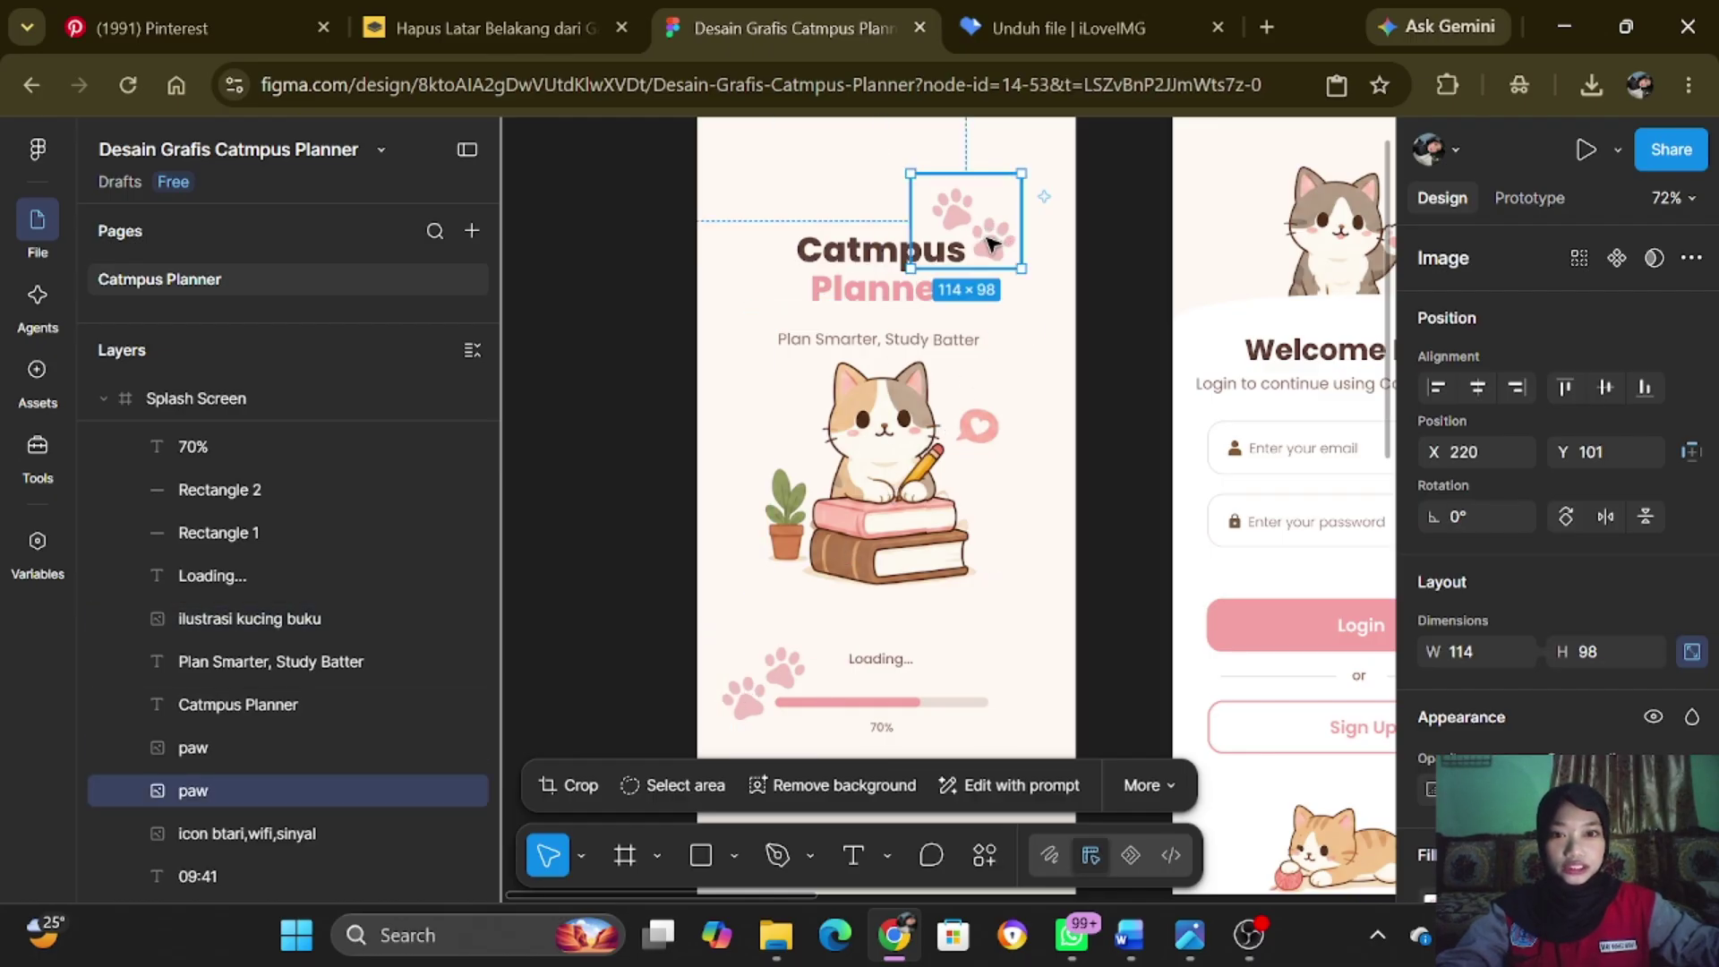
- Try shifting the paw image beside the title and the cat illustration slightly to the right
left_click_drag(995, 242, 1005, 243)
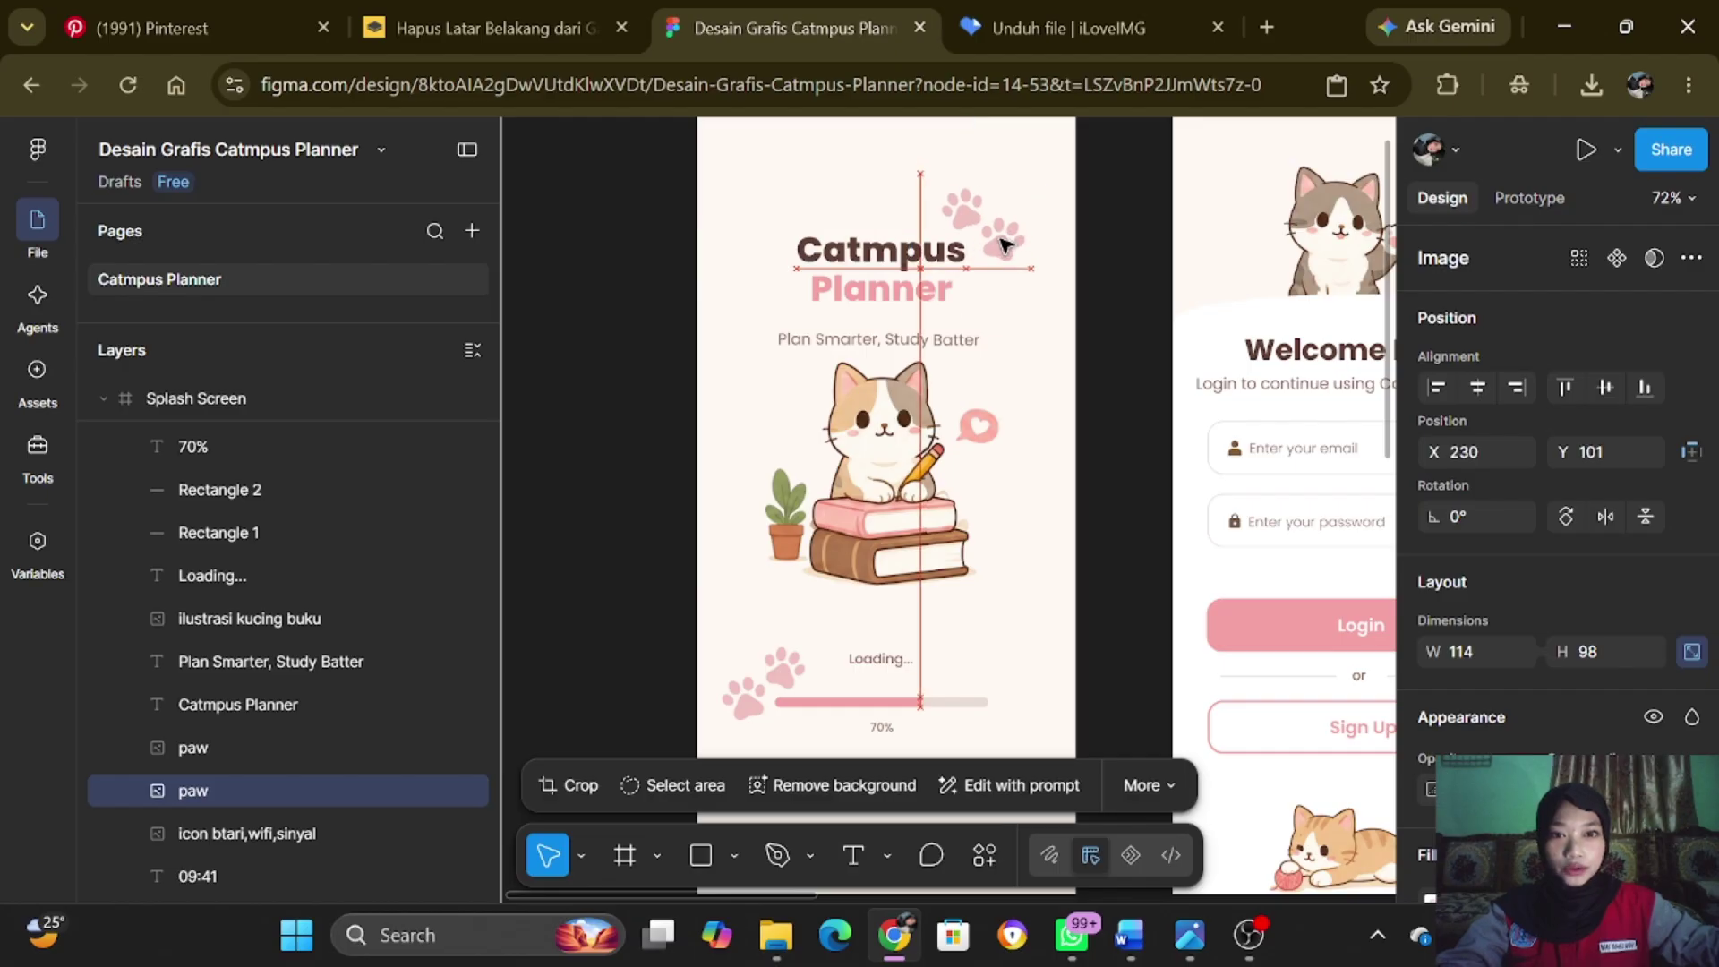
left_click(894, 543)
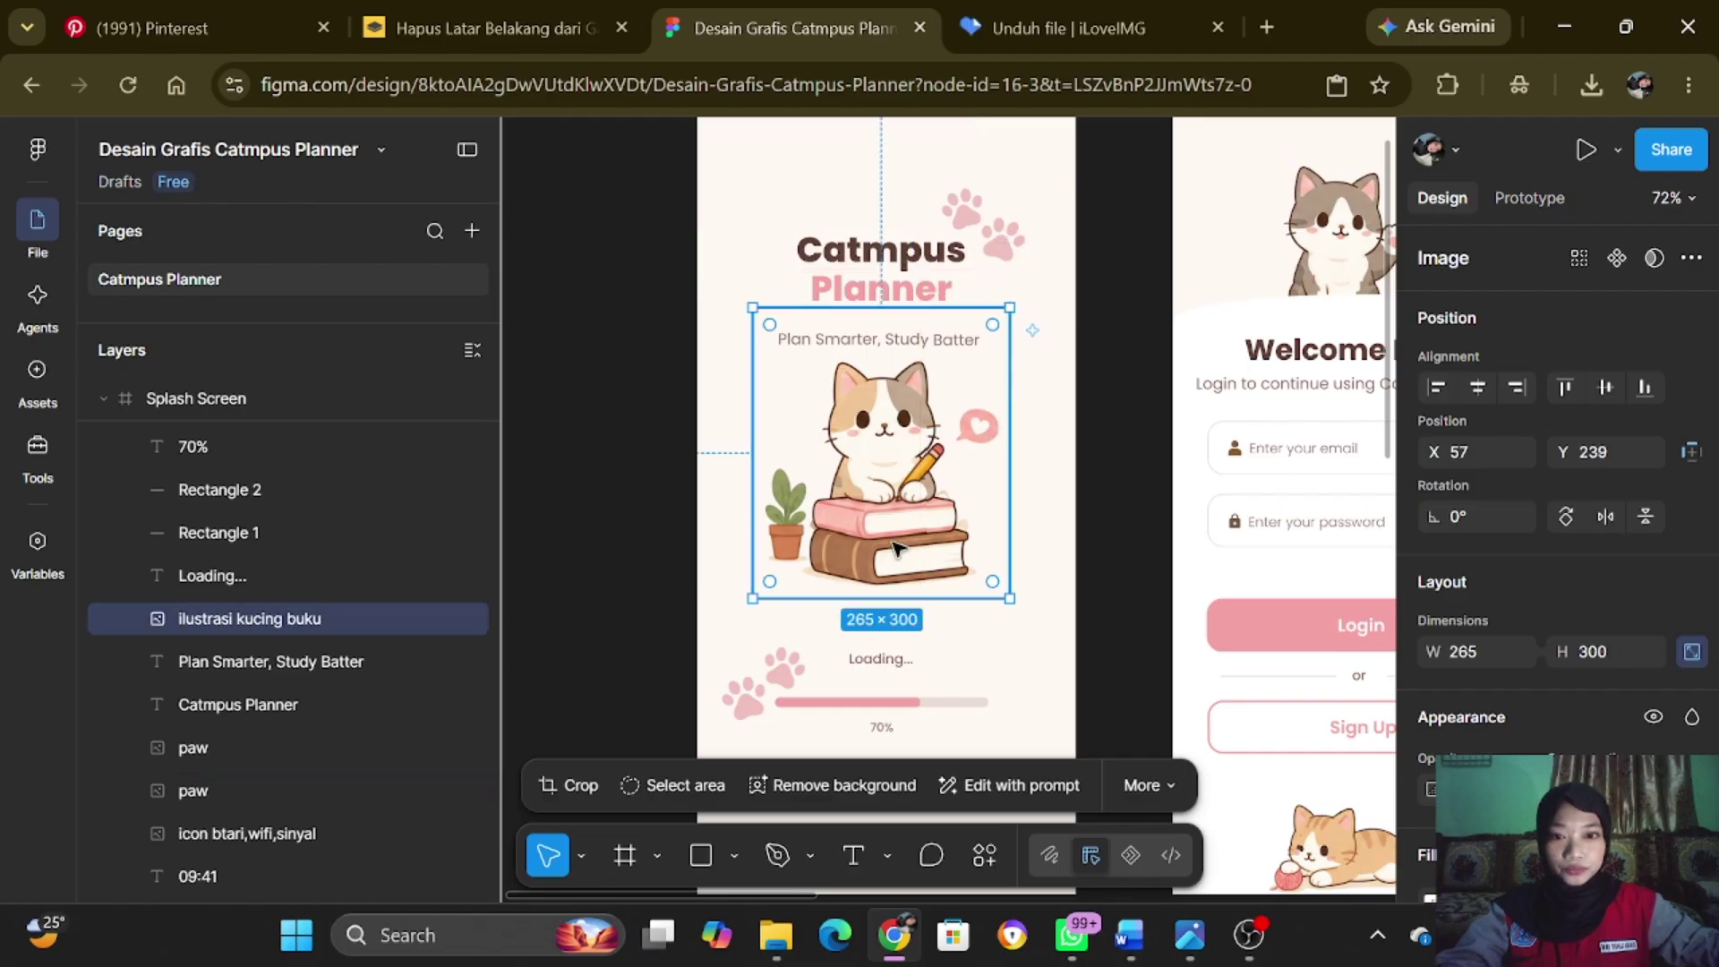
left_click_drag(914, 480, 917, 474)
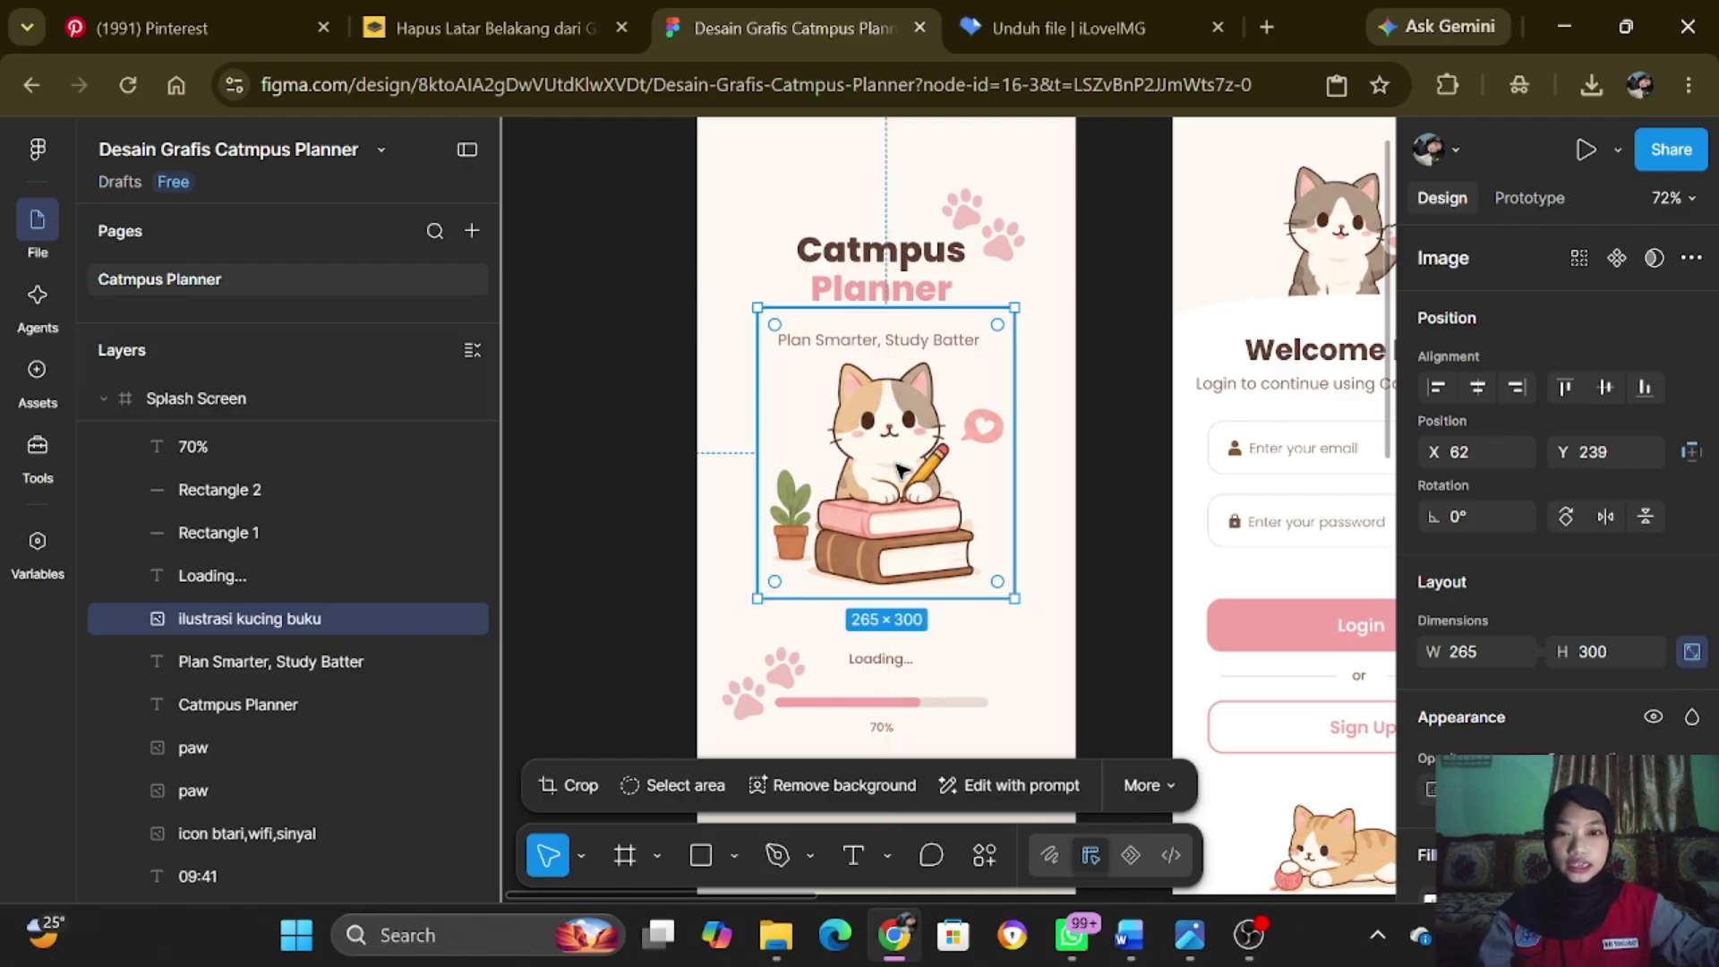
left_click(965, 219)
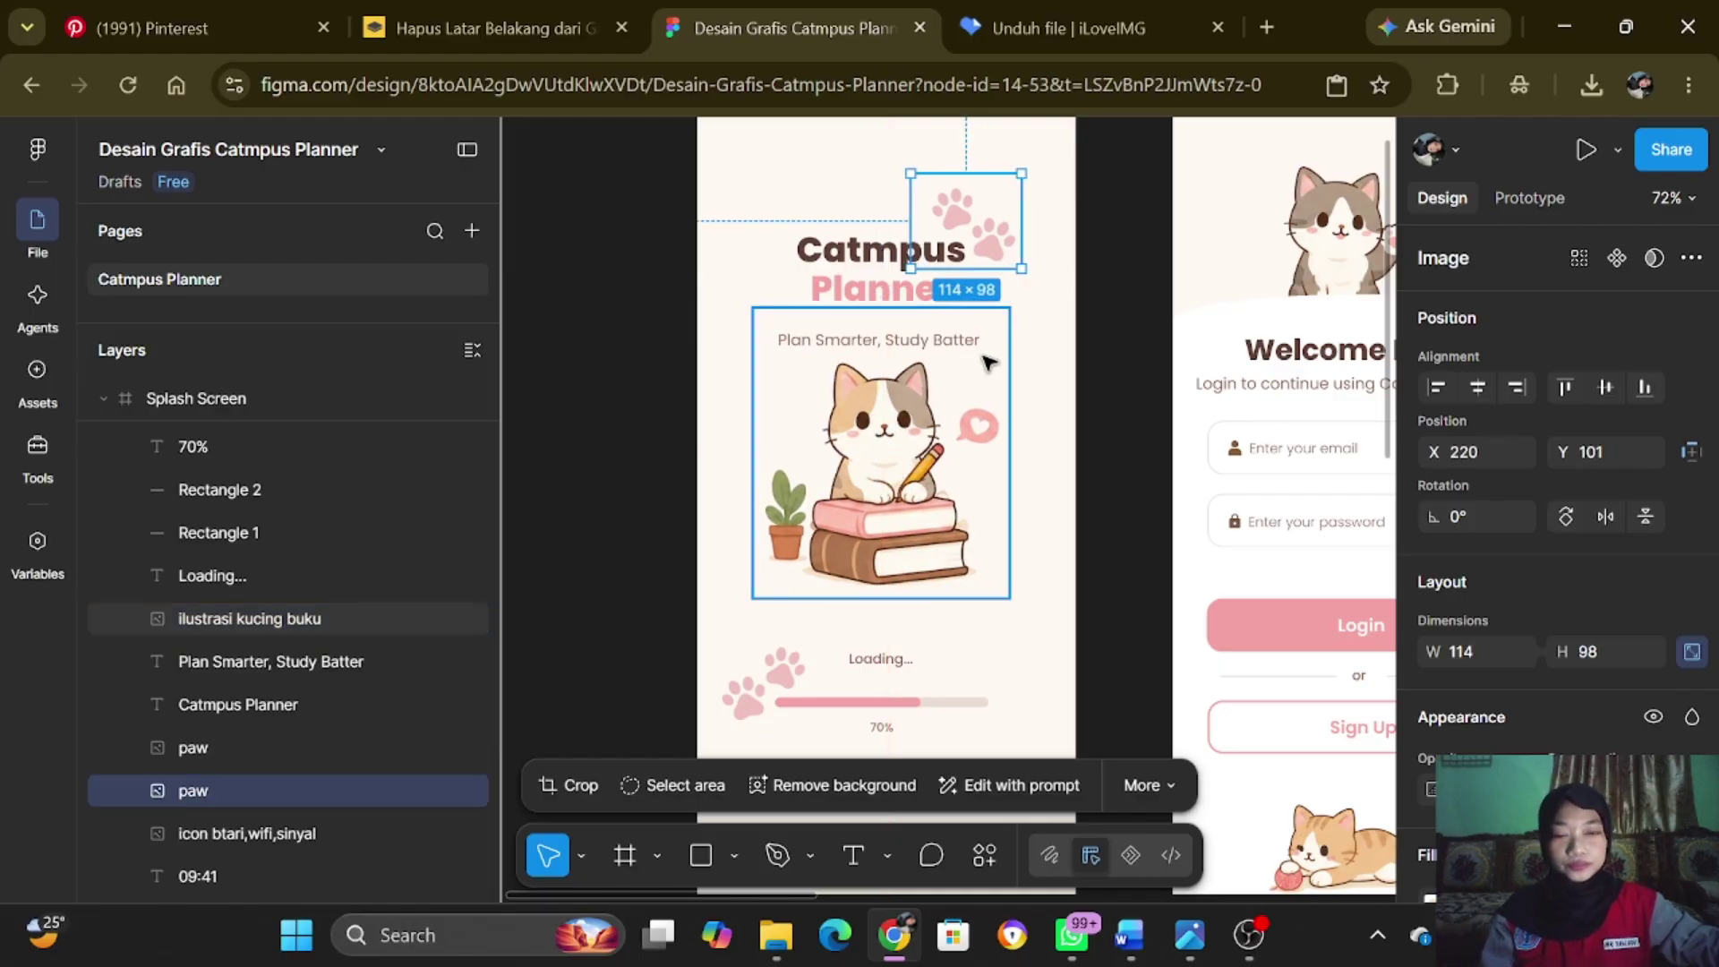
left_click(1128, 358)
left_click(797, 683)
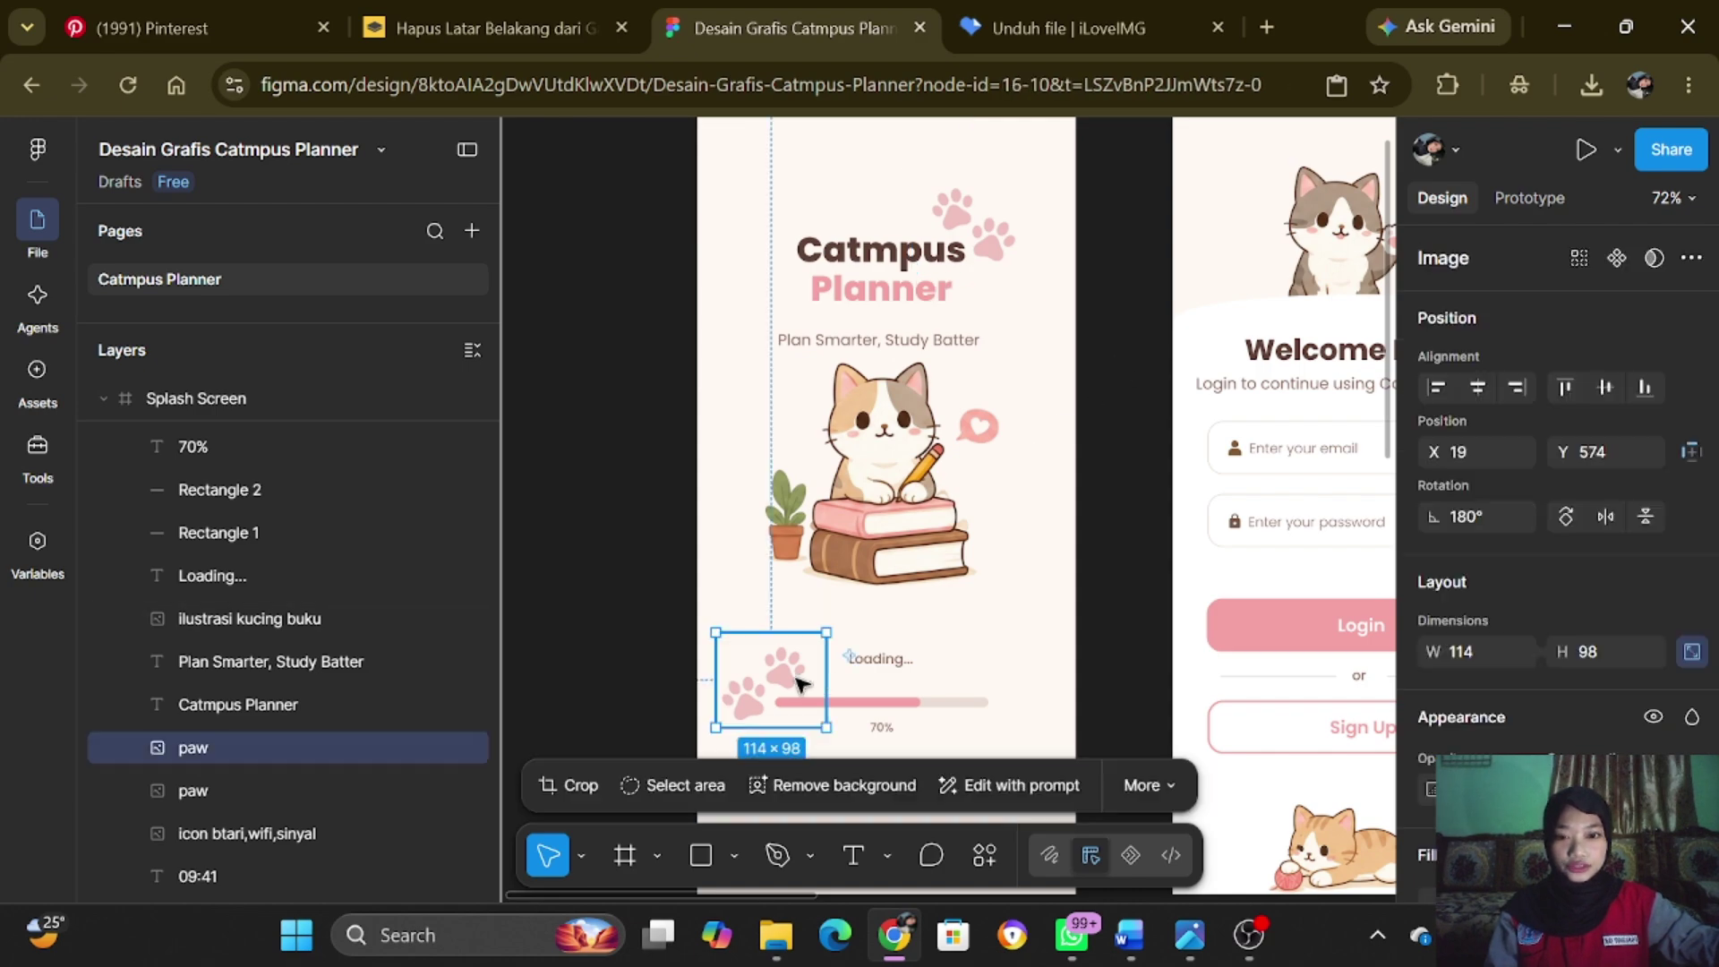
- Examine the typography of the "Catmpus Planner" title and the separate fill colours of its two words
left_click(936, 289)
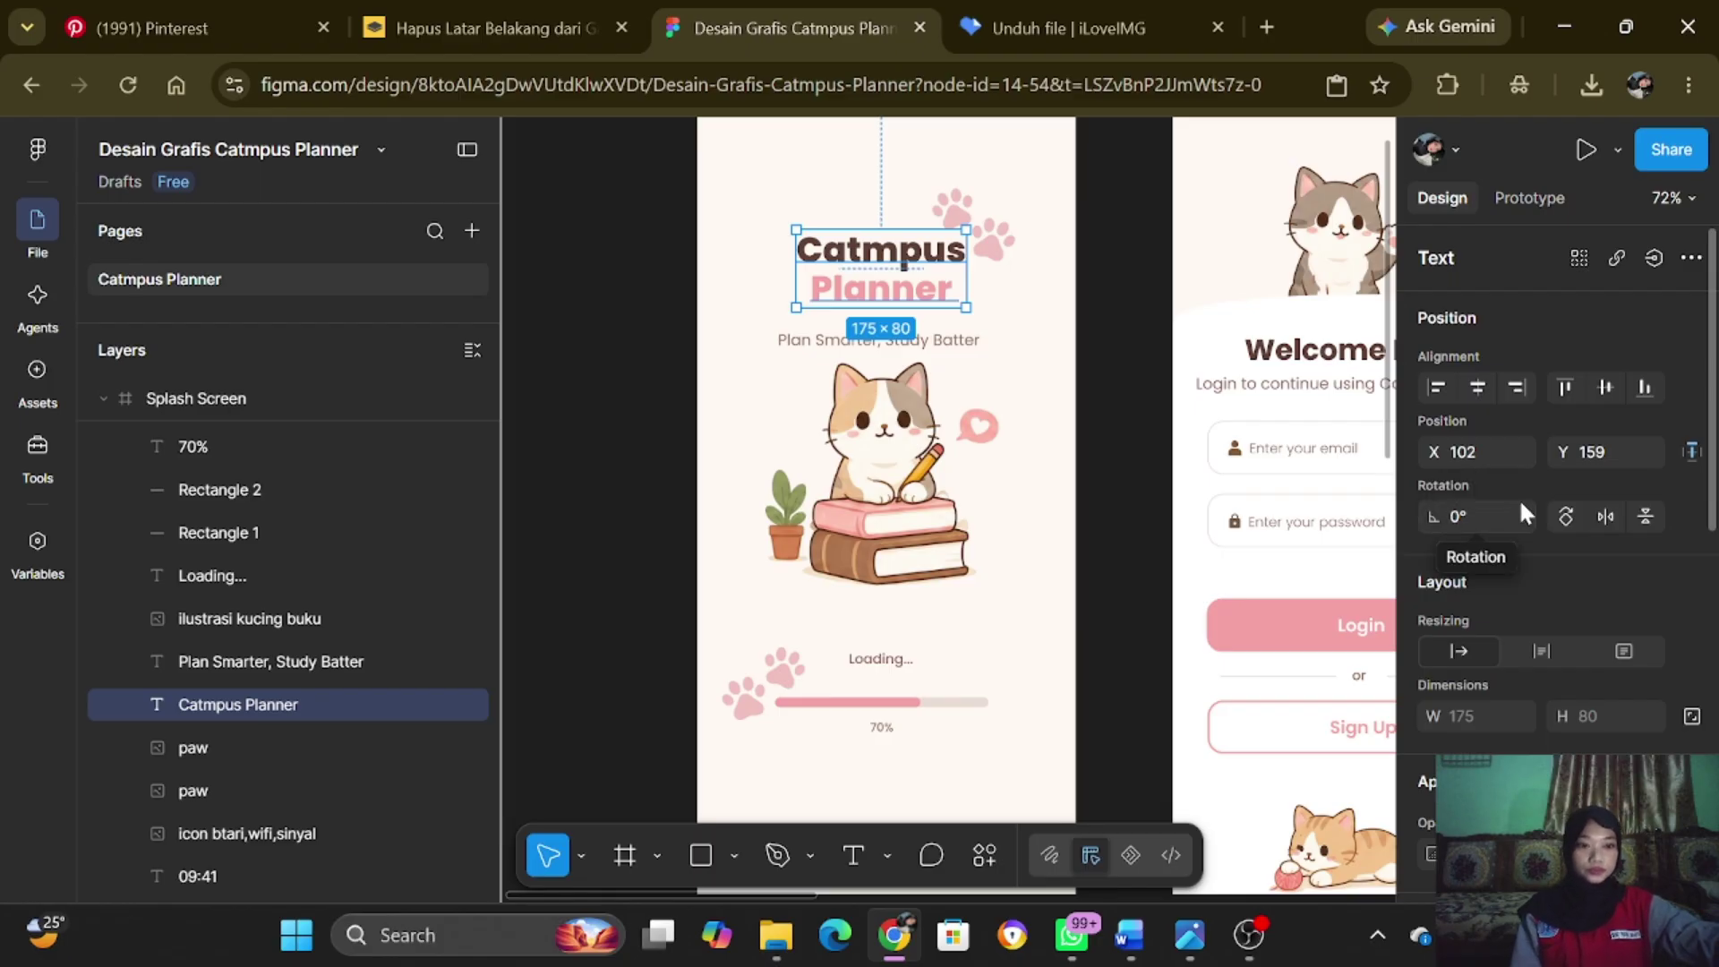
scroll(1518, 498, "down", 5)
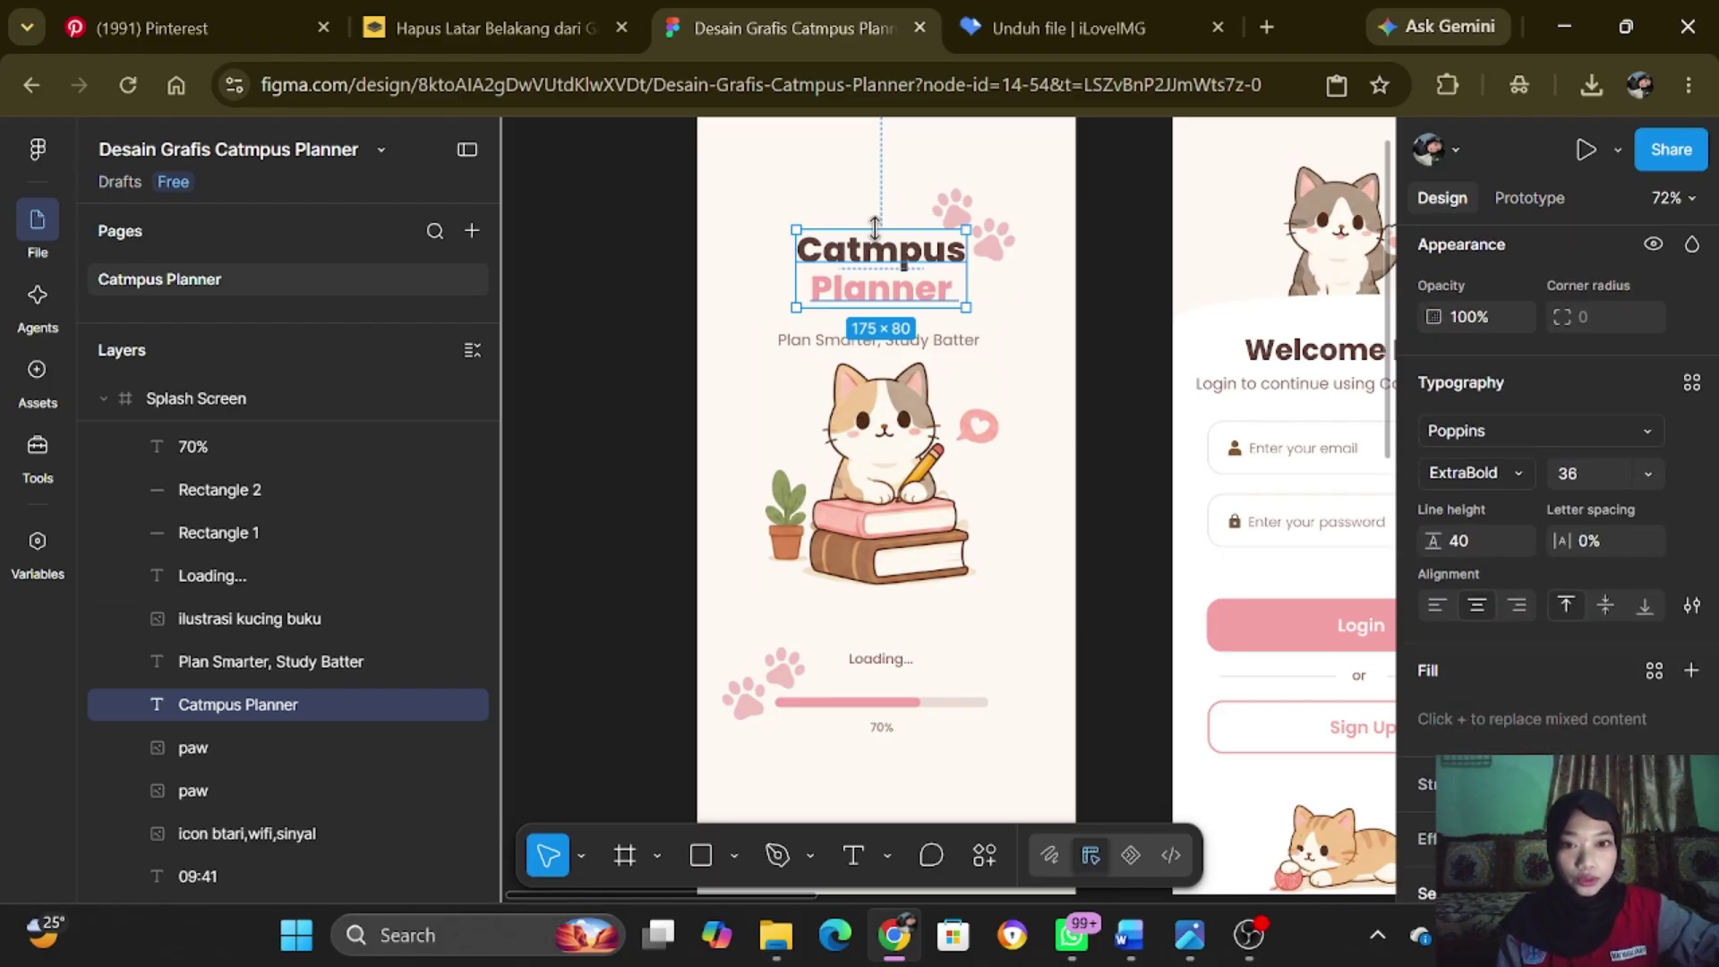
double_click(876, 255)
left_click(862, 253)
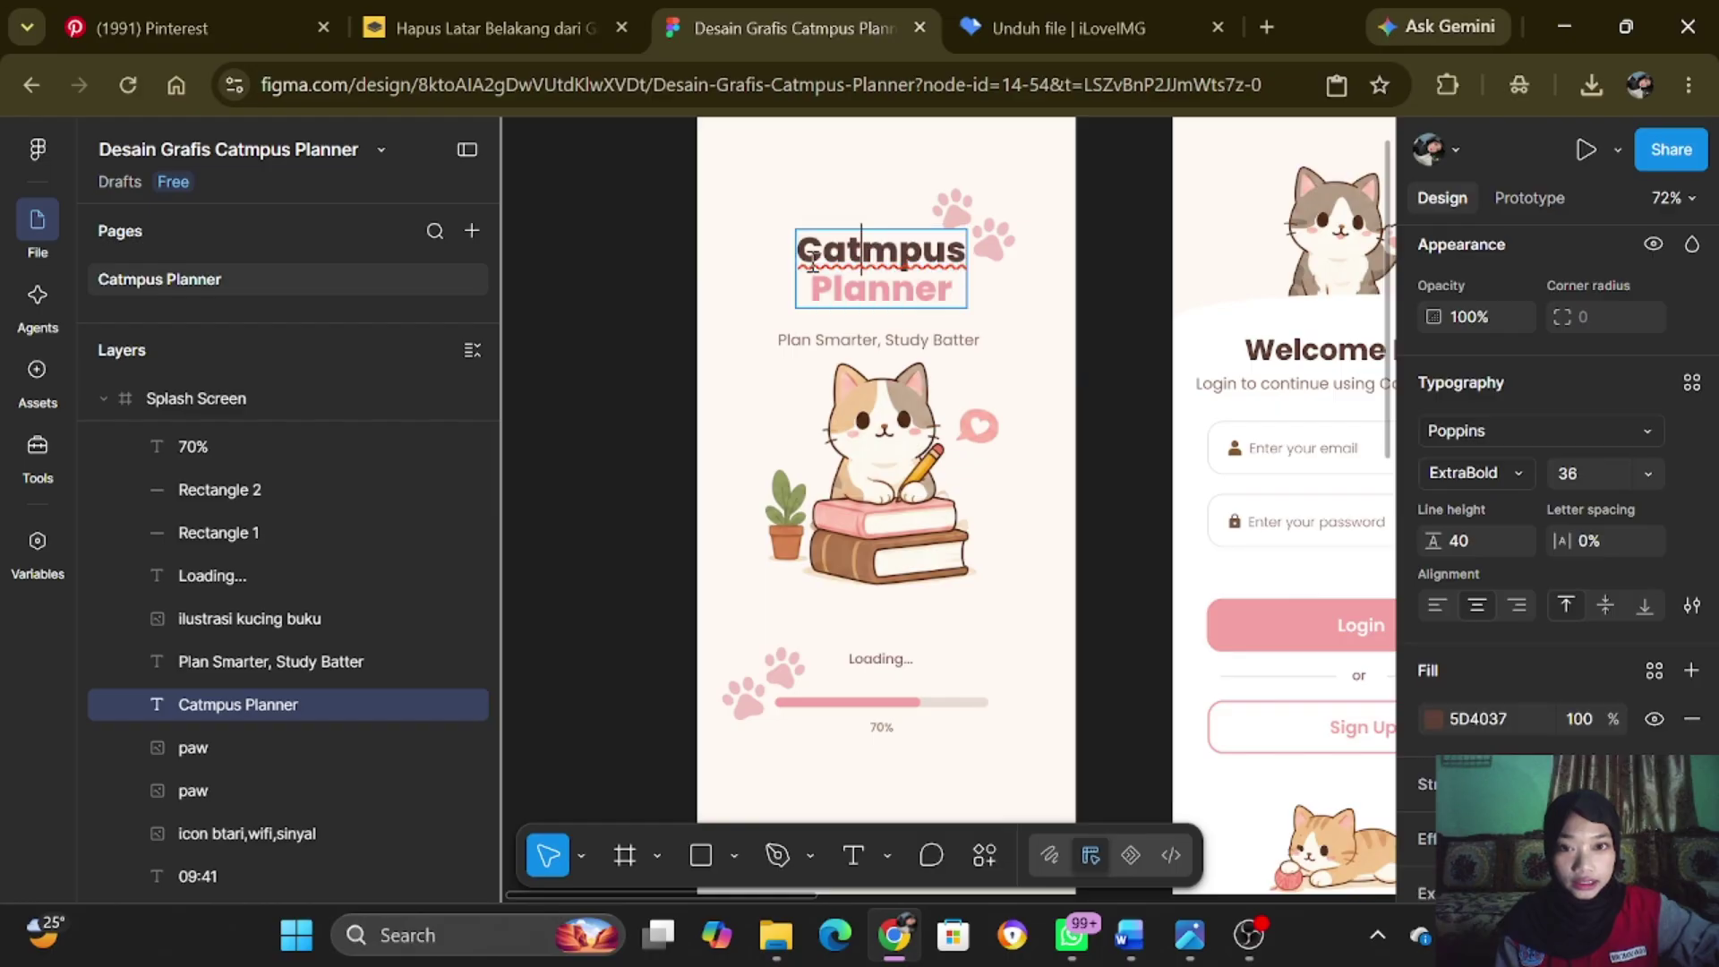
left_click_drag(816, 254, 943, 254)
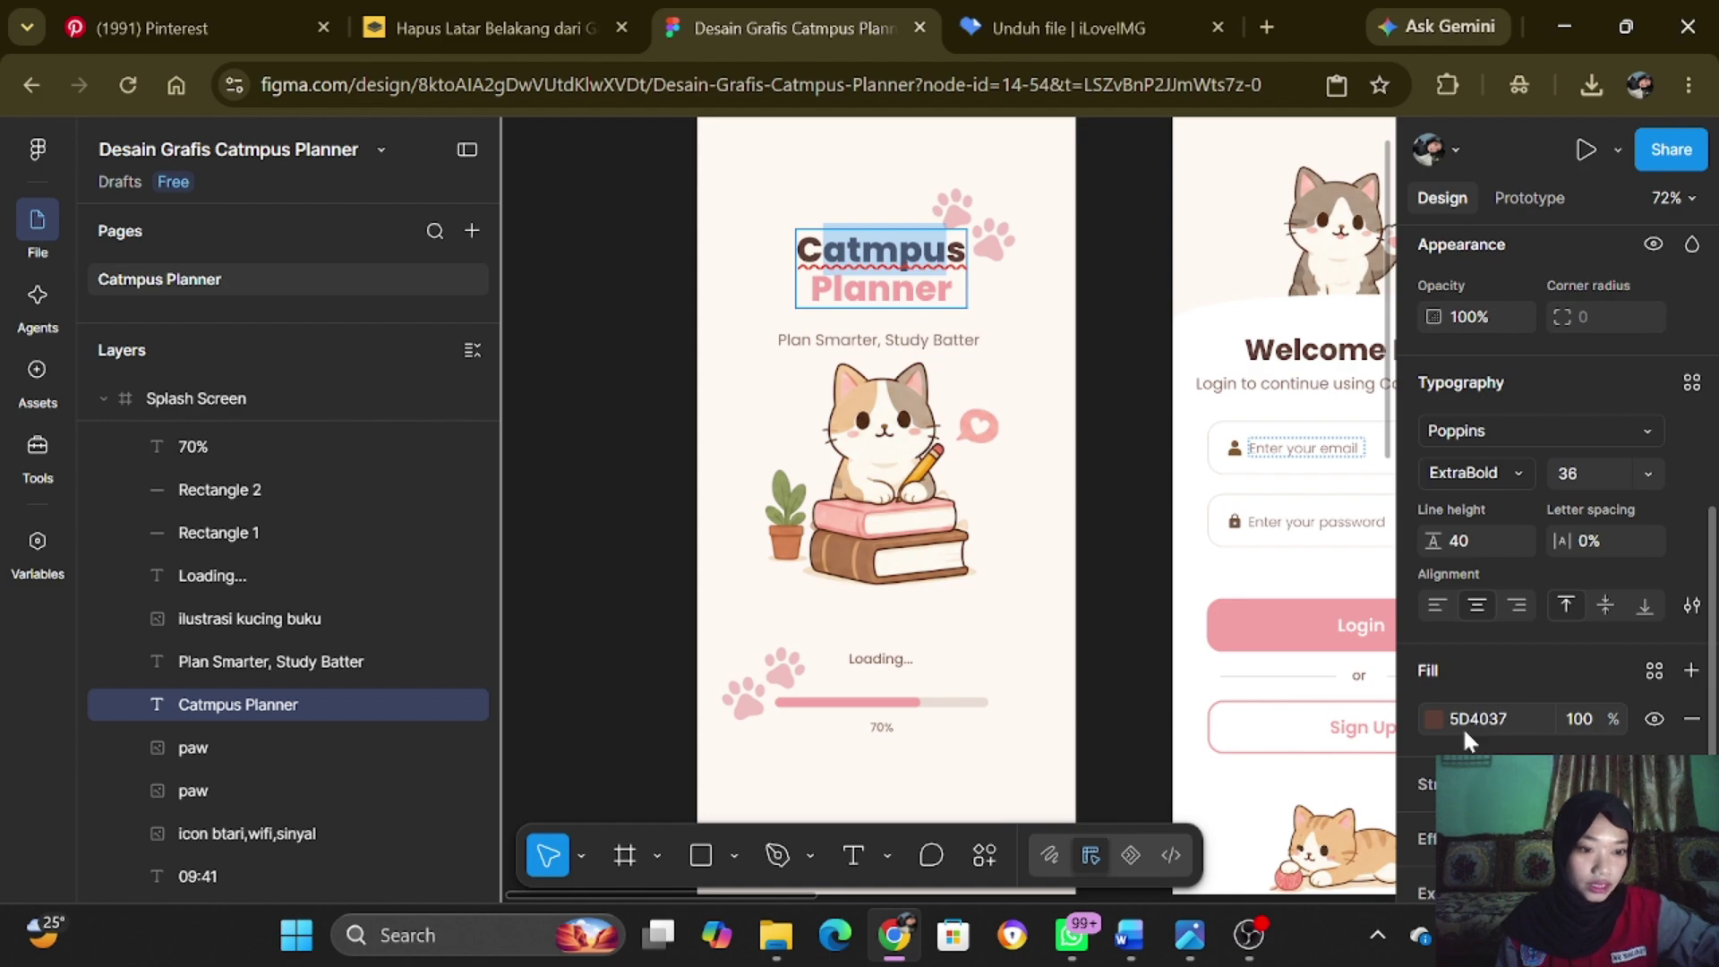
left_click(931, 288)
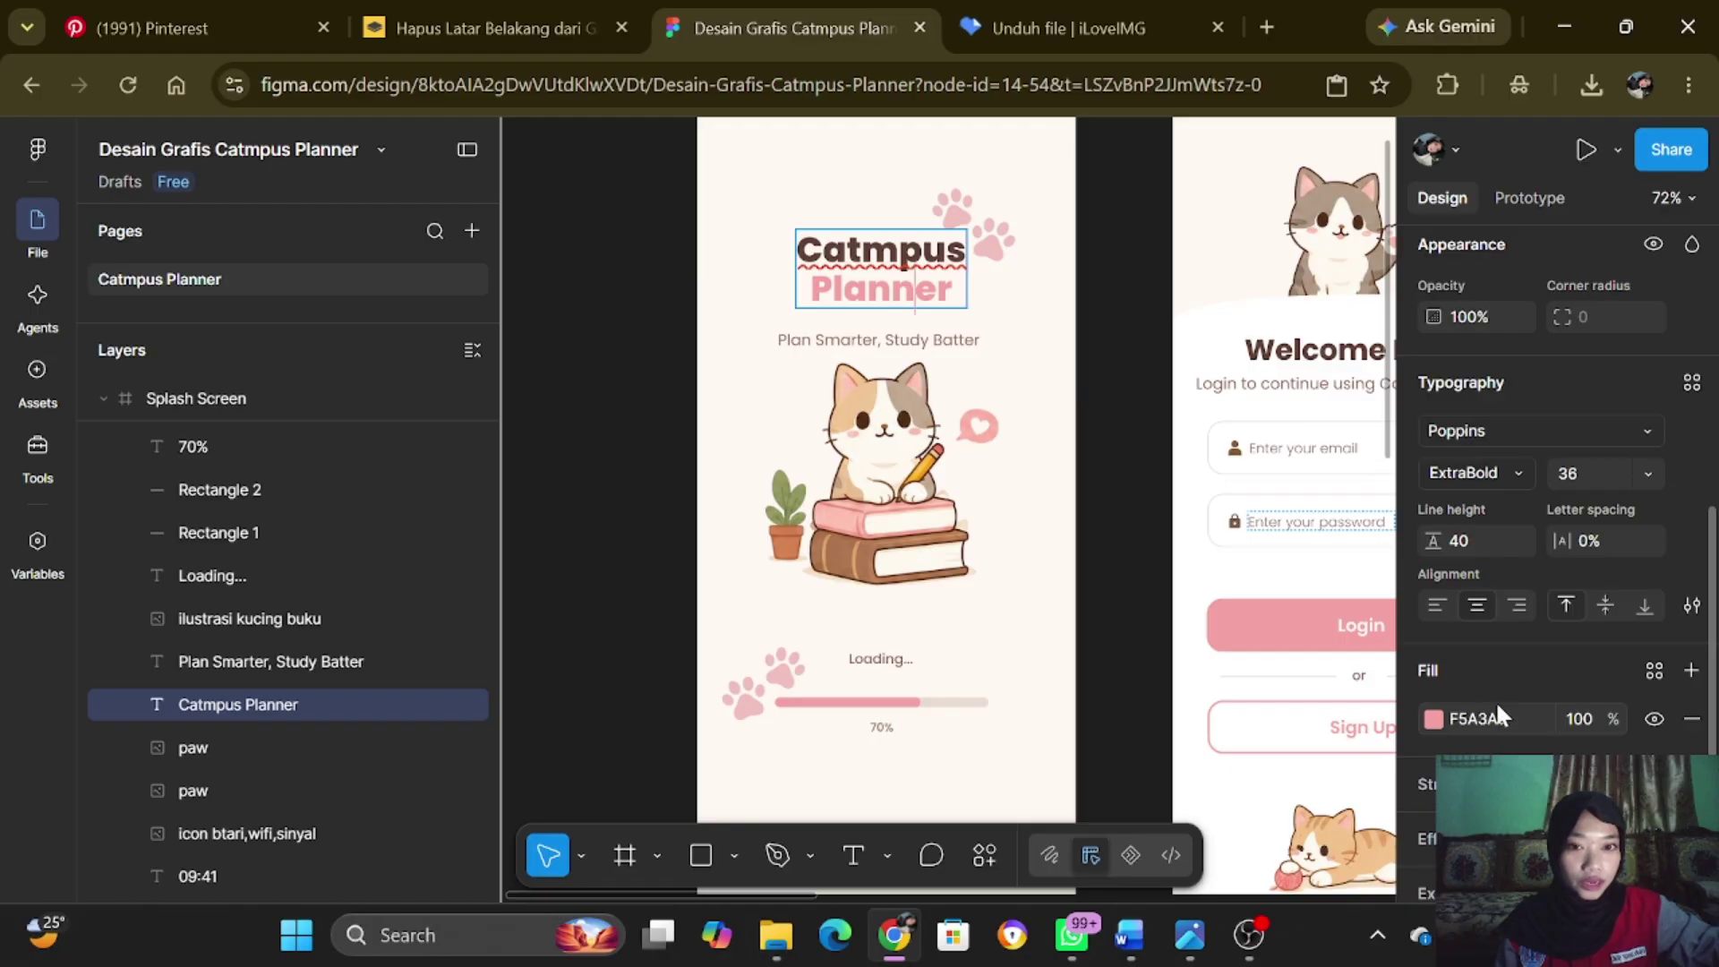
key("Escape")
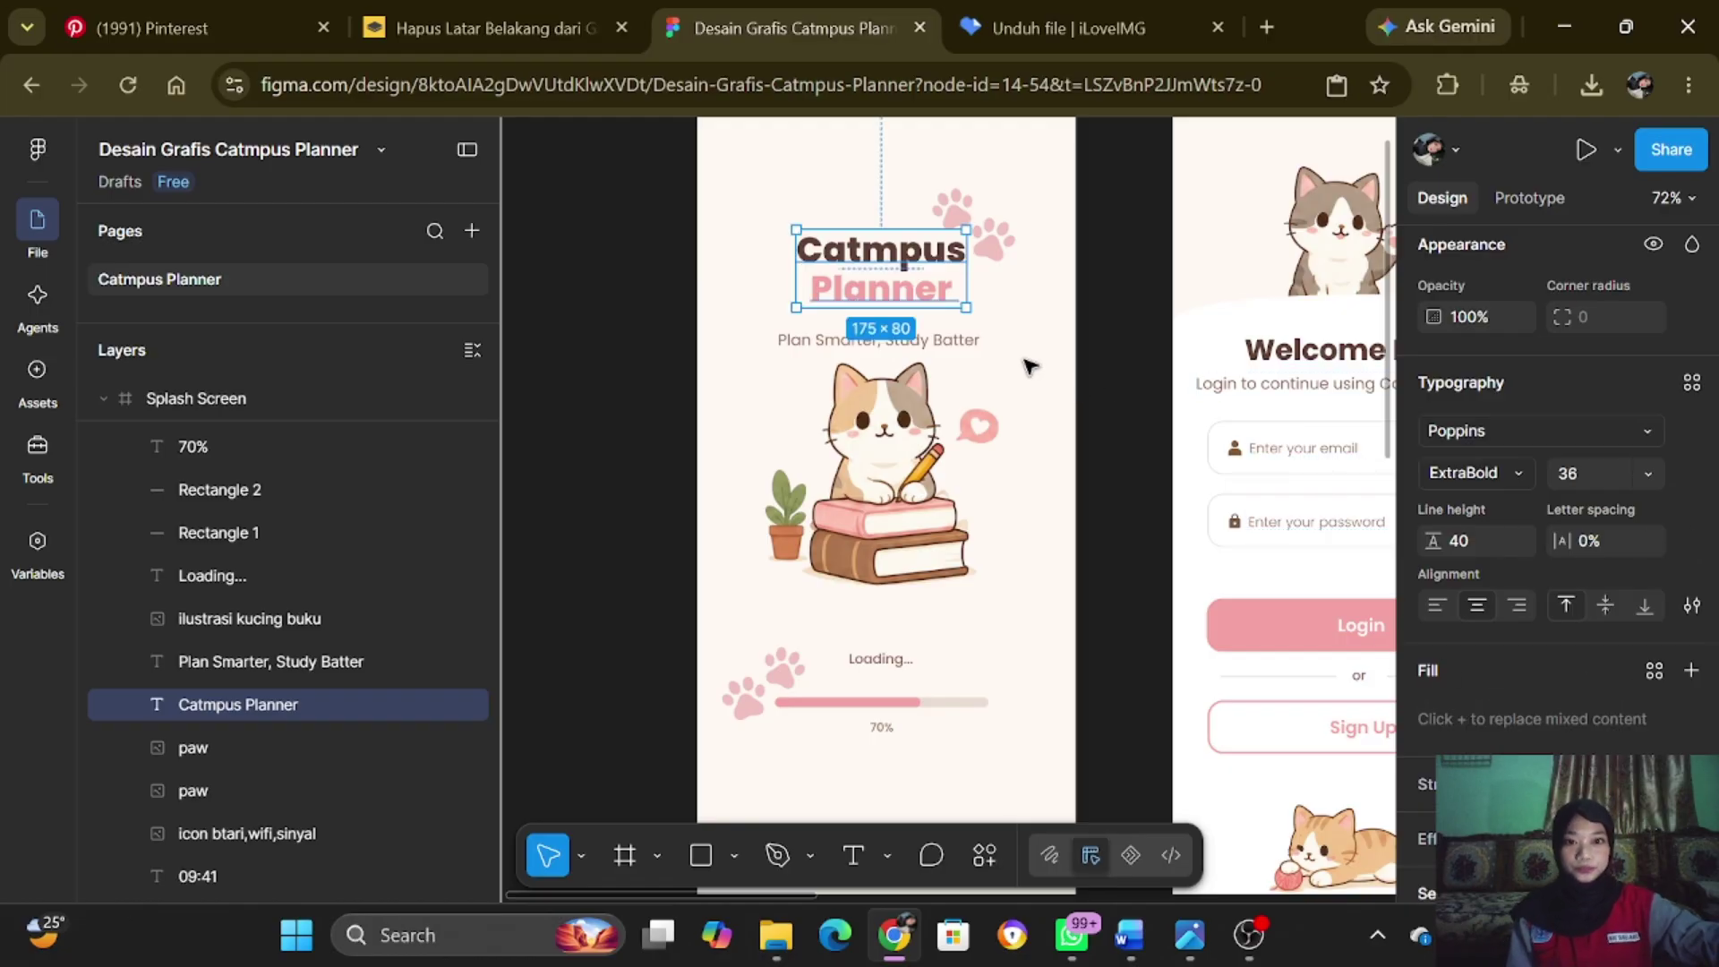
- Move the cat illustration down to Y 291 so it no longer covers the tagline text
left_click(978, 347)
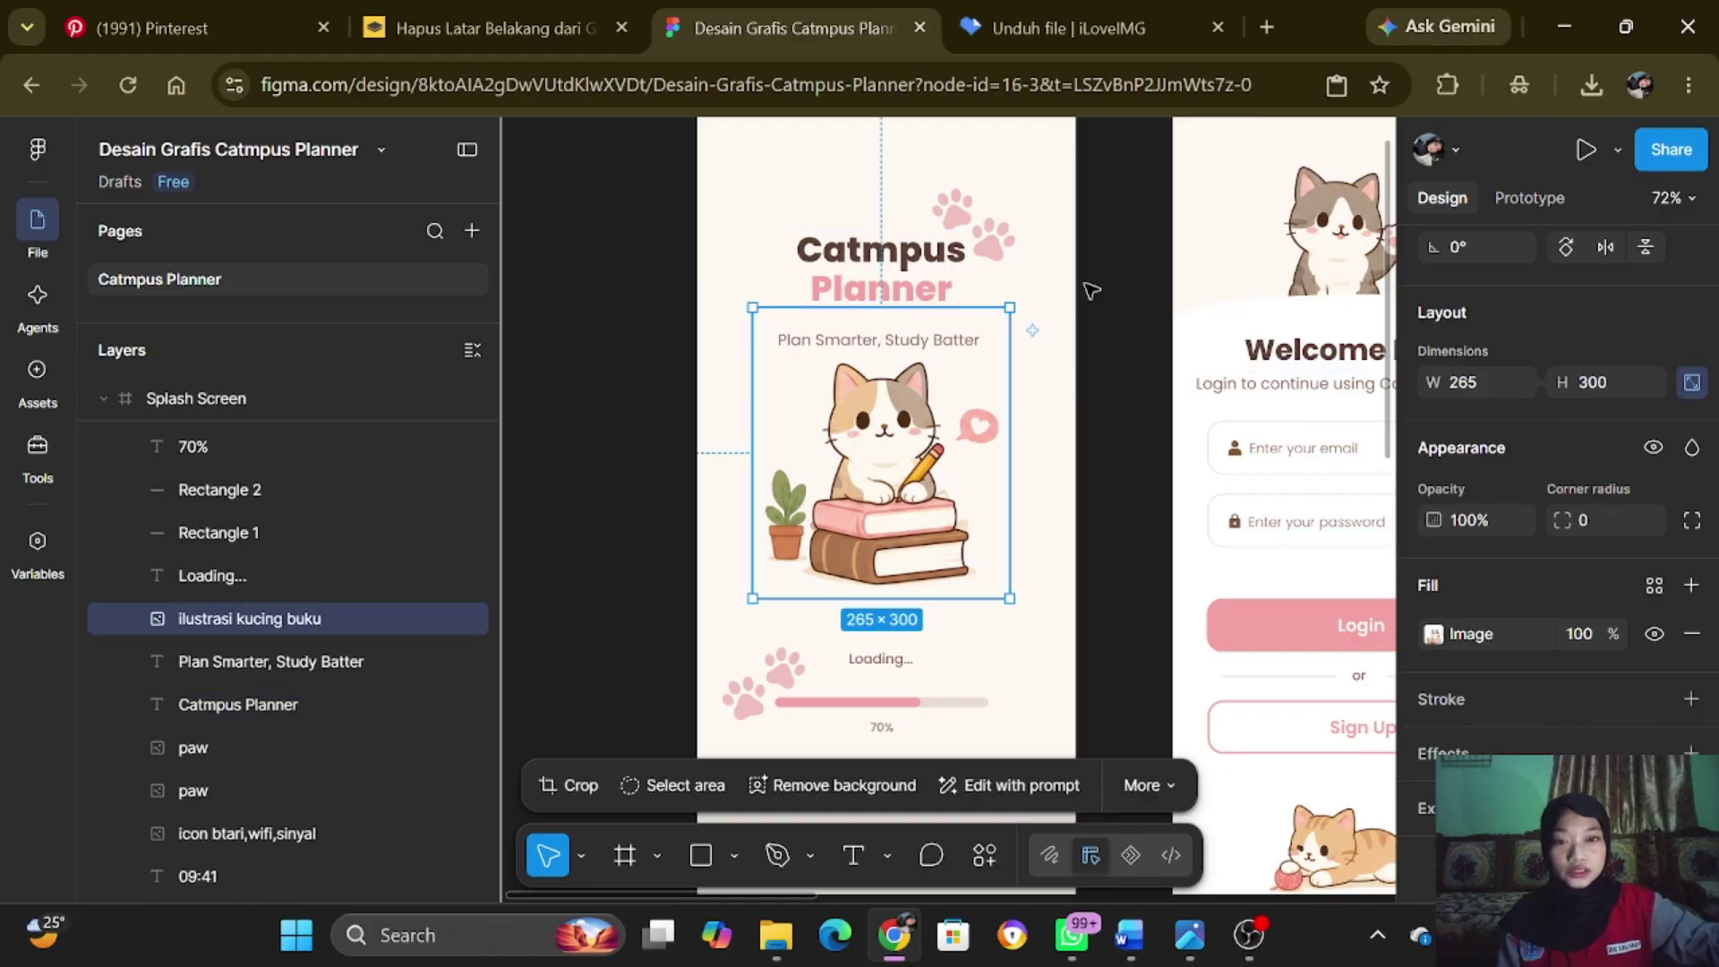
key("Escape")
left_click(345, 663)
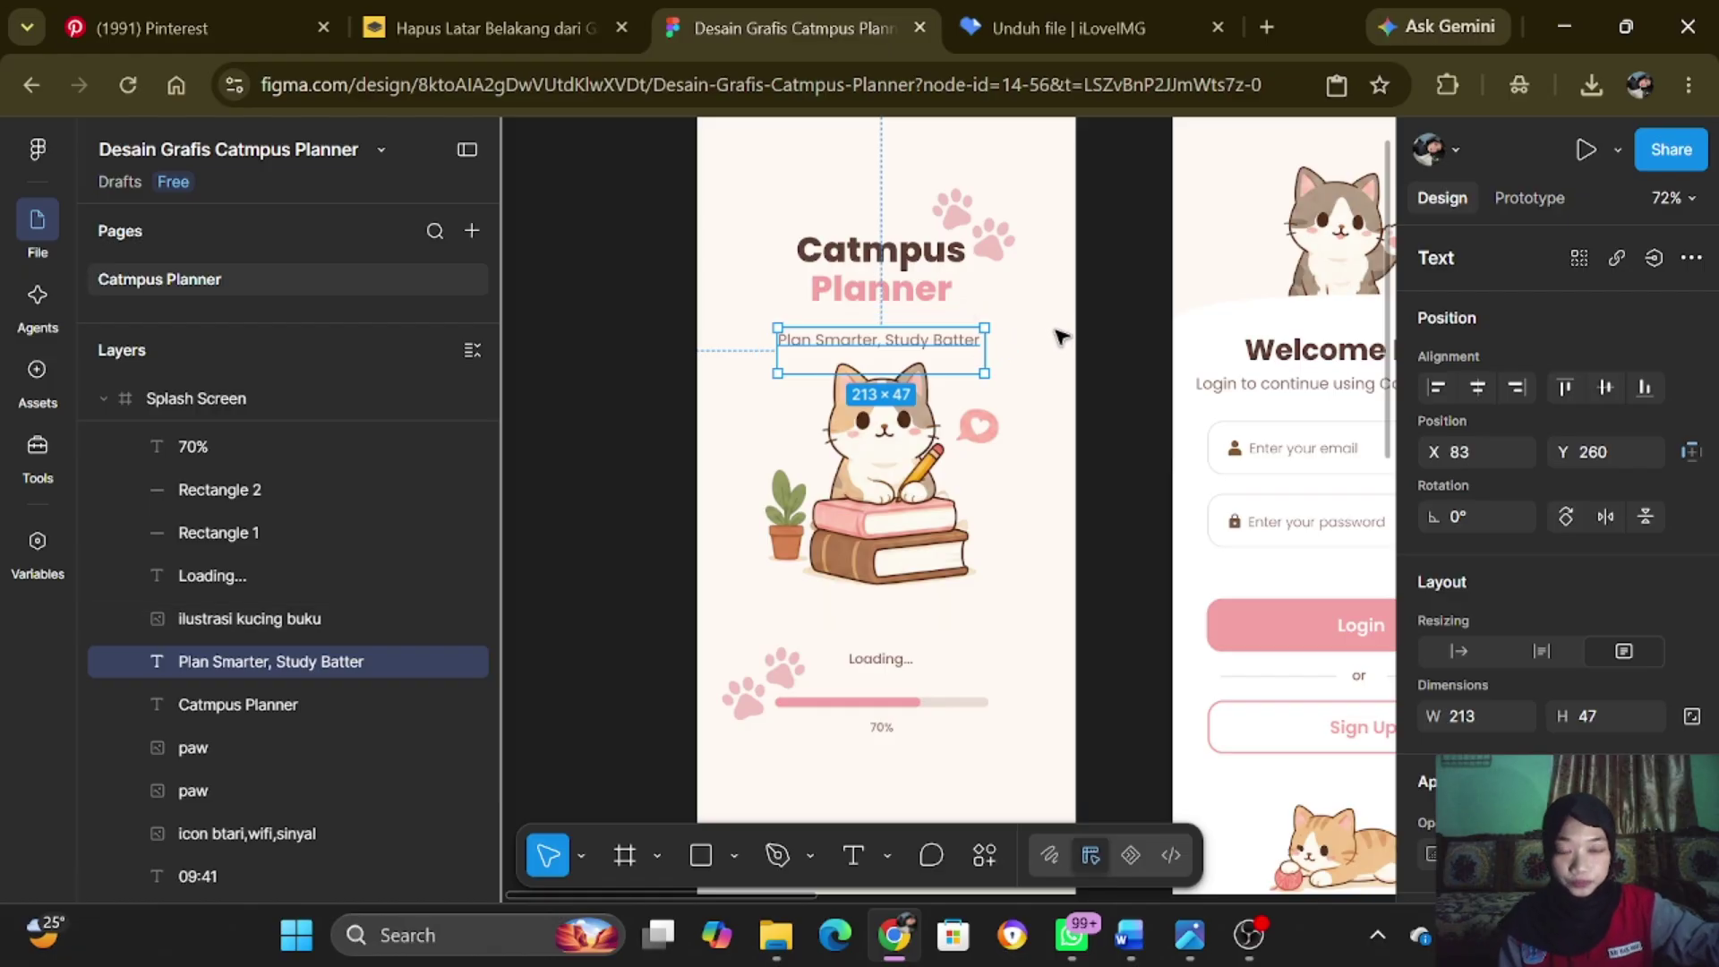
left_click(958, 345)
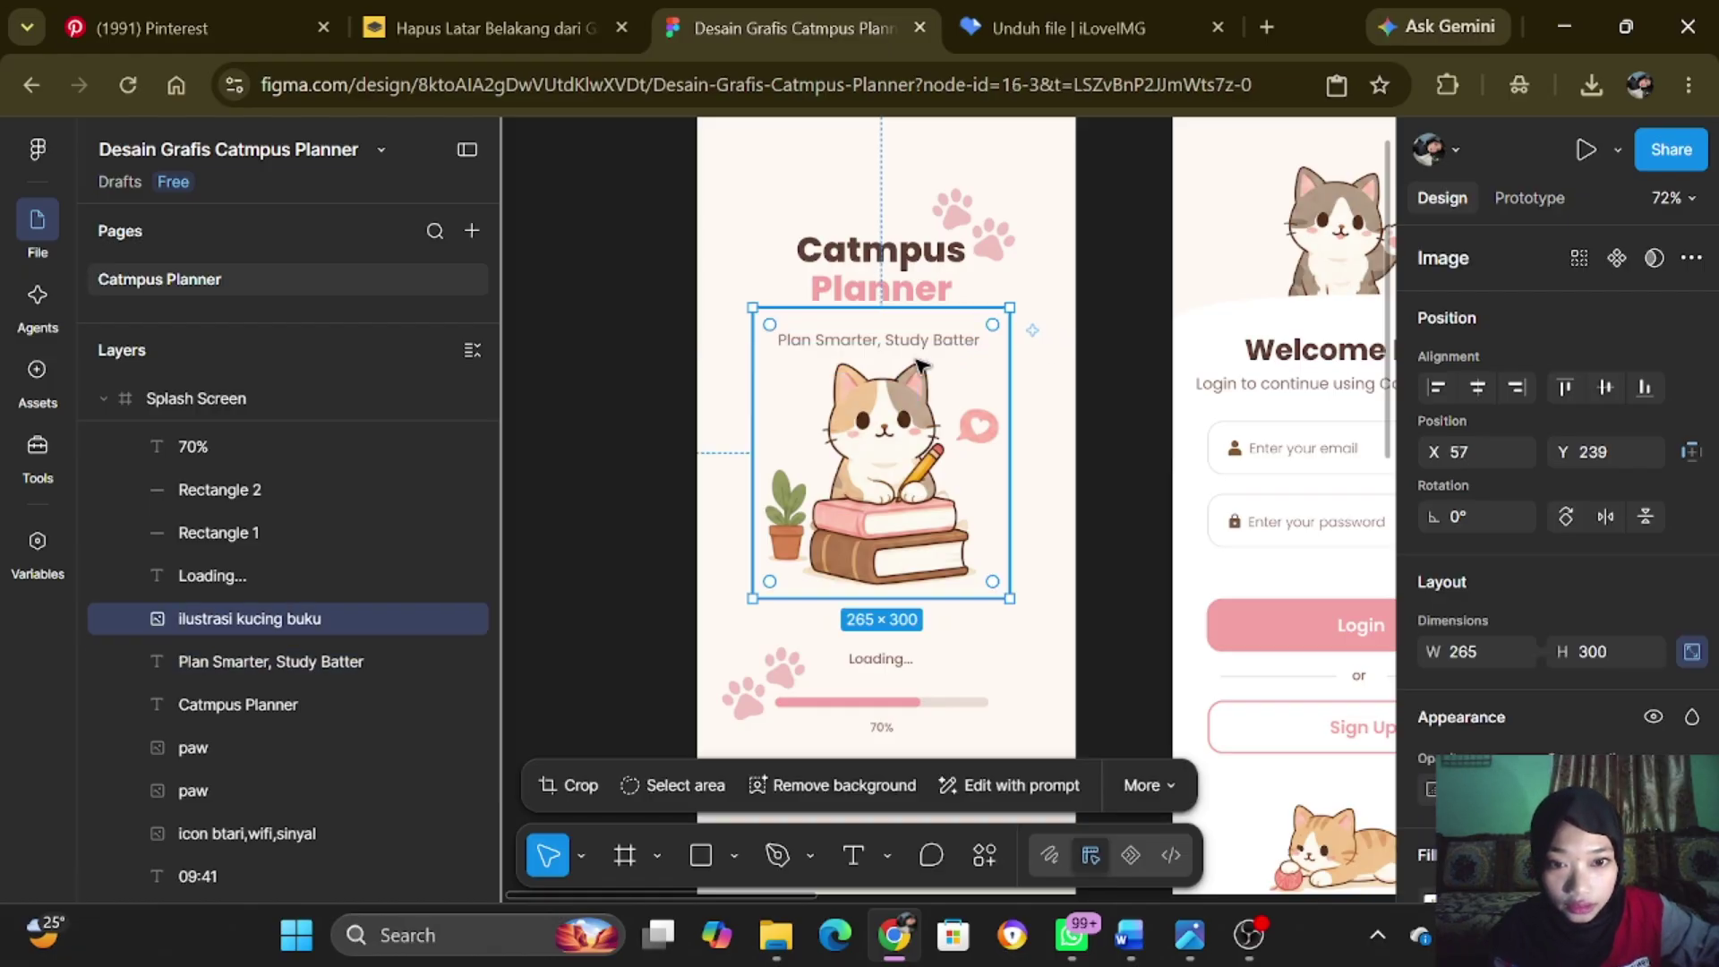
left_click(296, 661)
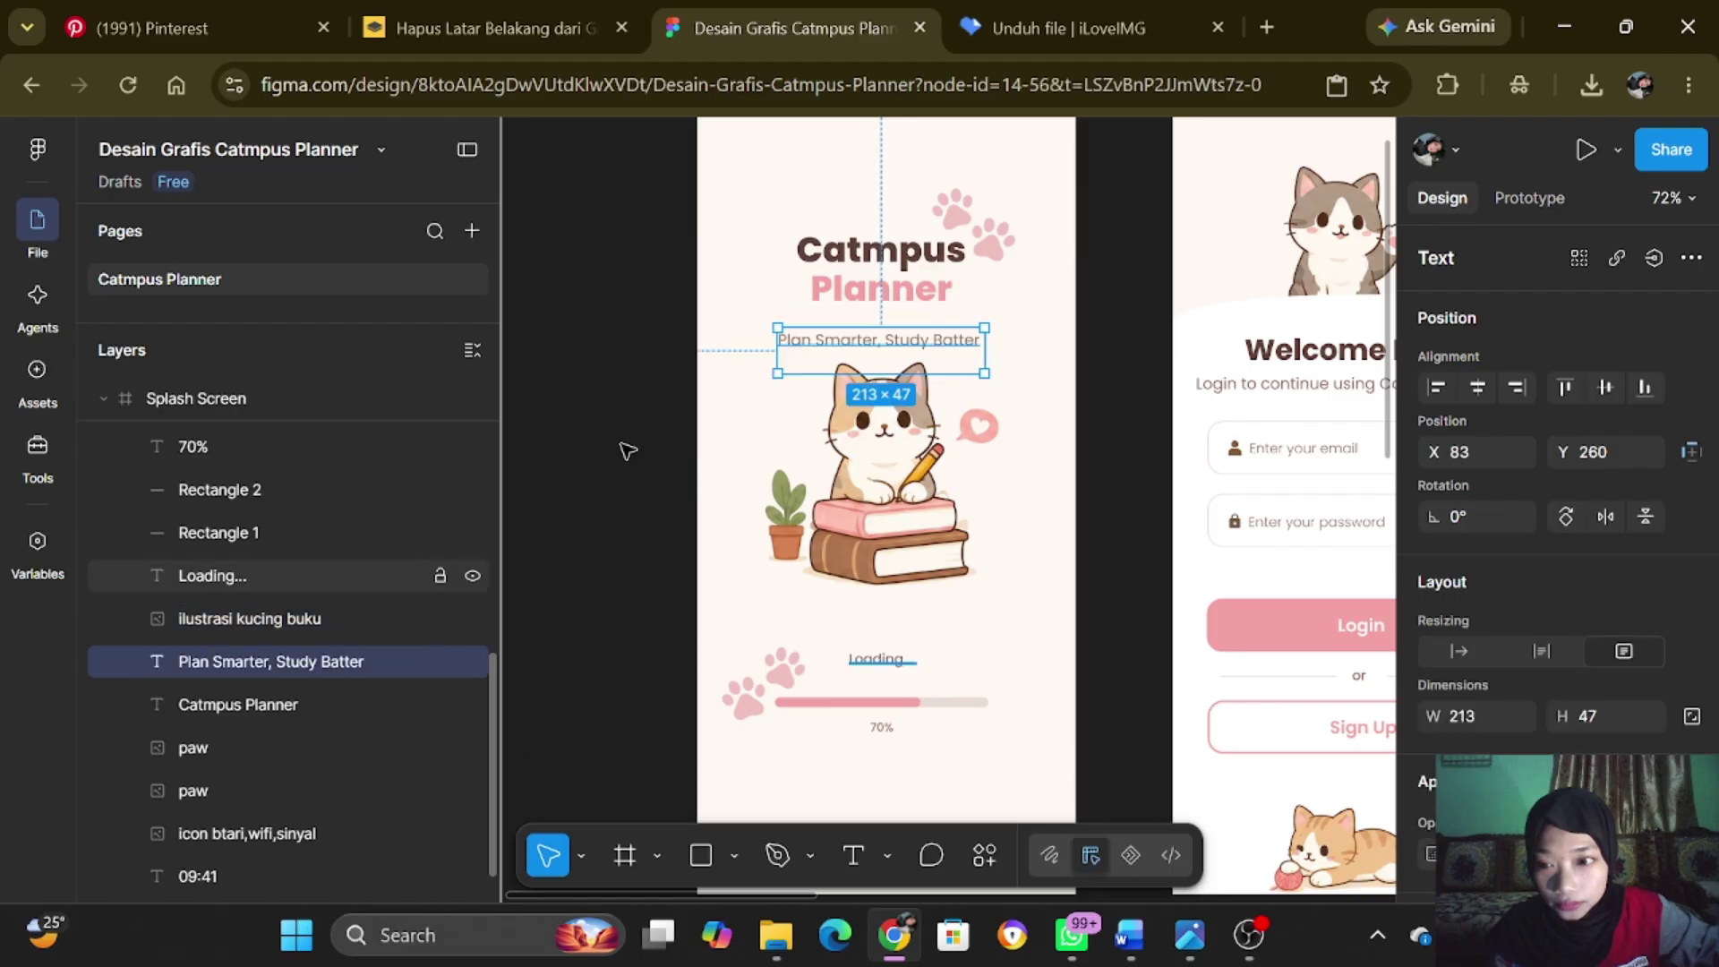
left_click(960, 353)
left_click(351, 659)
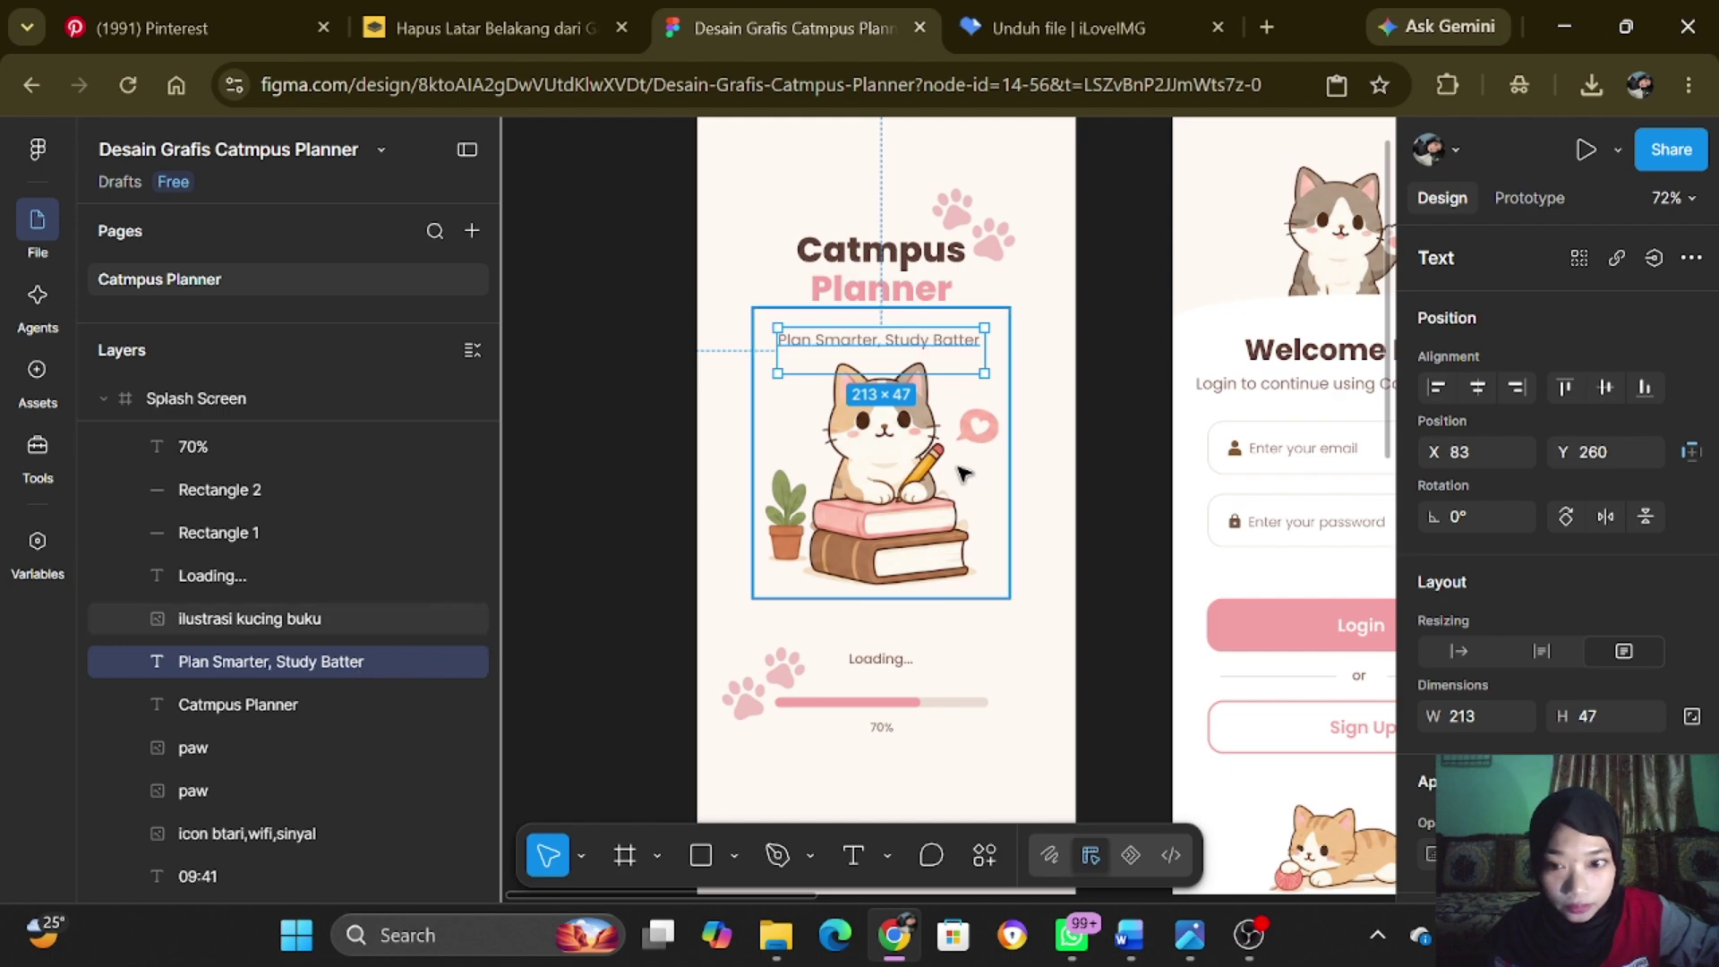
left_click_drag(963, 475, 963, 525)
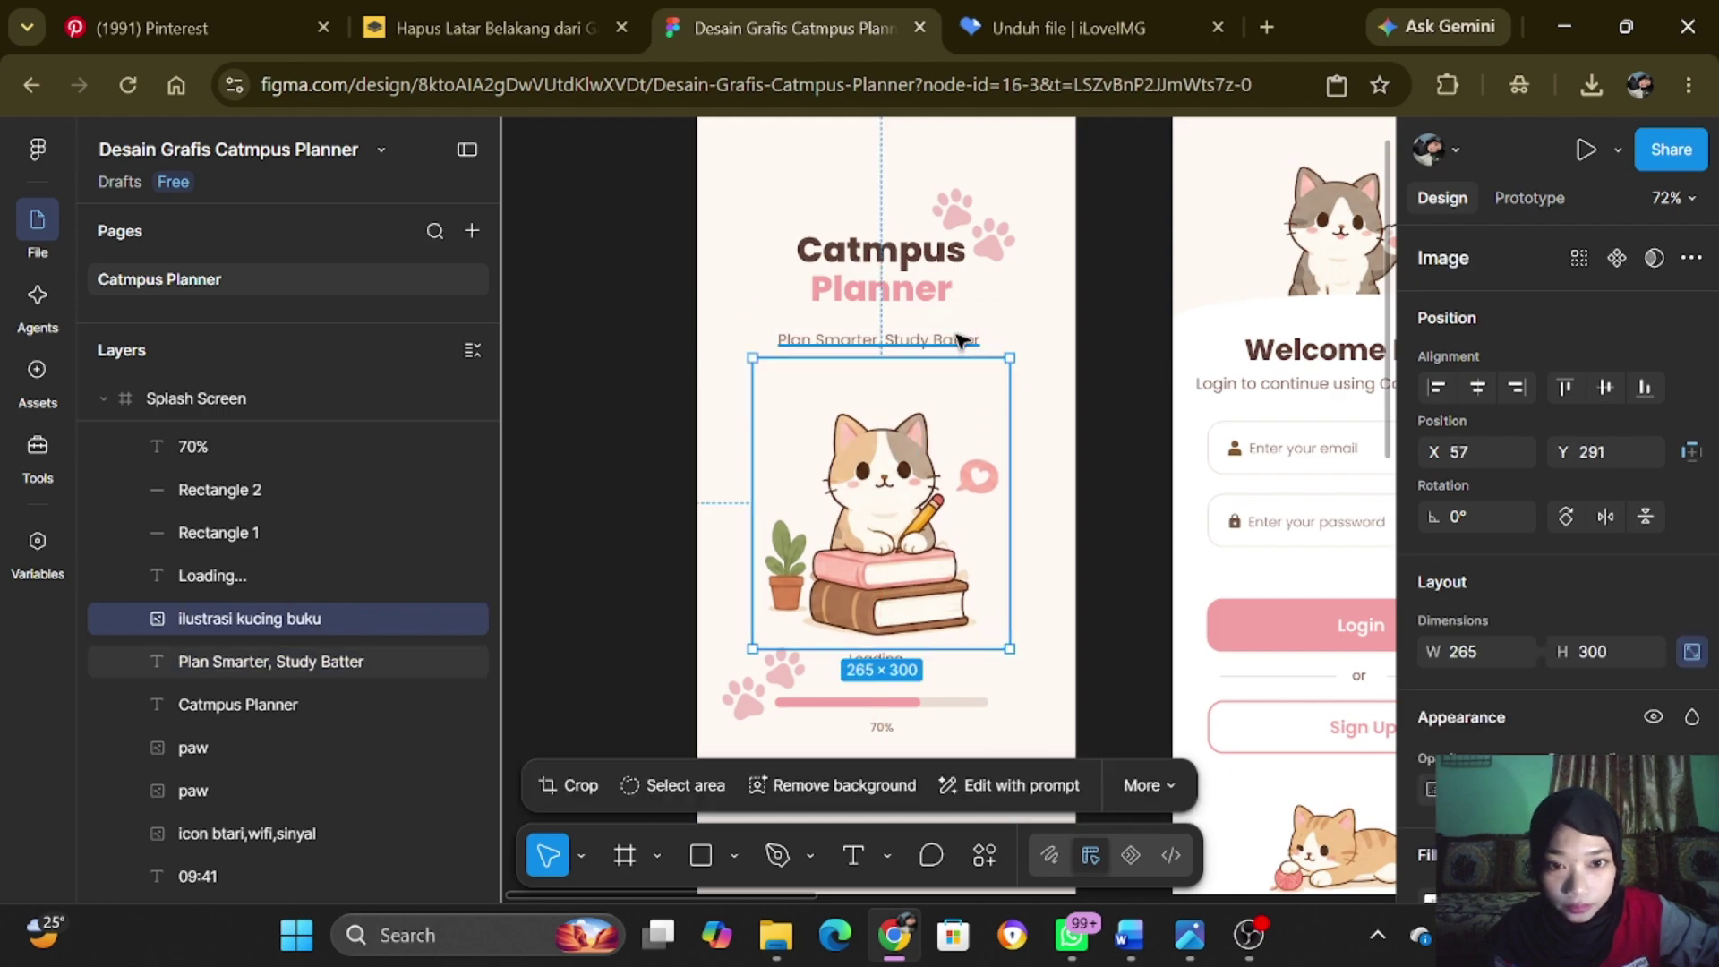
- Correct the tagline below the title to read "Plan Smarter, Study Better"
left_click(960, 340)
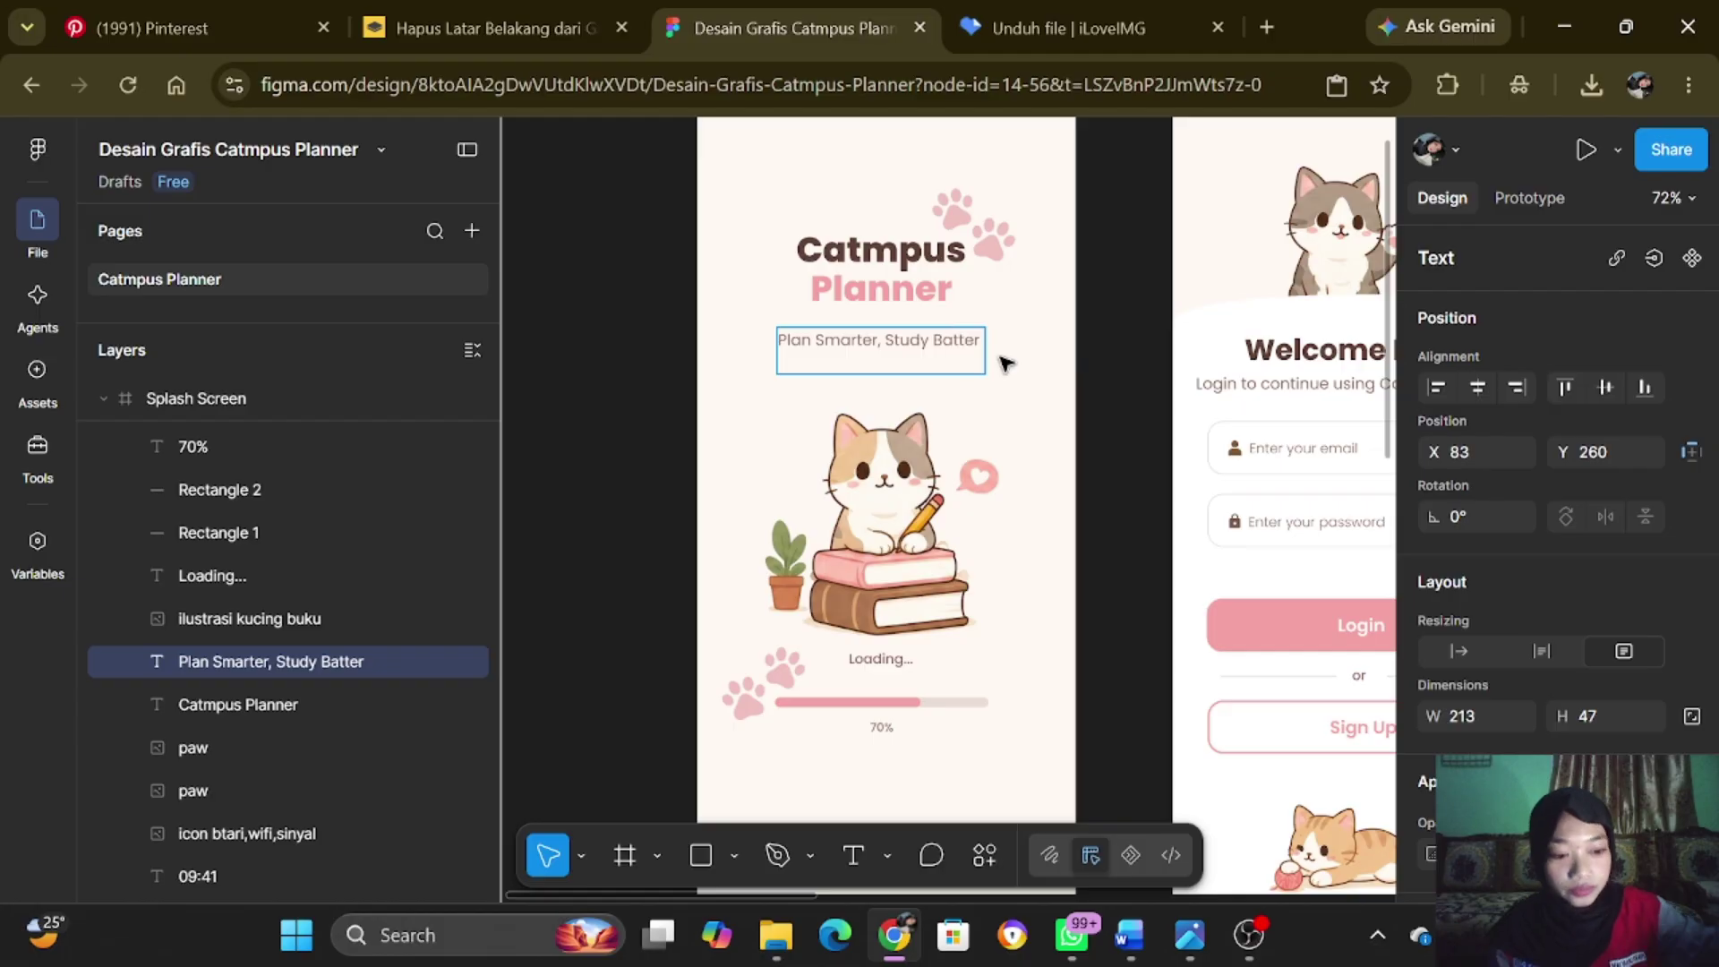
key("BackSpace")
key("BackSpace")
key("BackSpace")
key("BackSpace")
key("BackSpace")
type("etter")
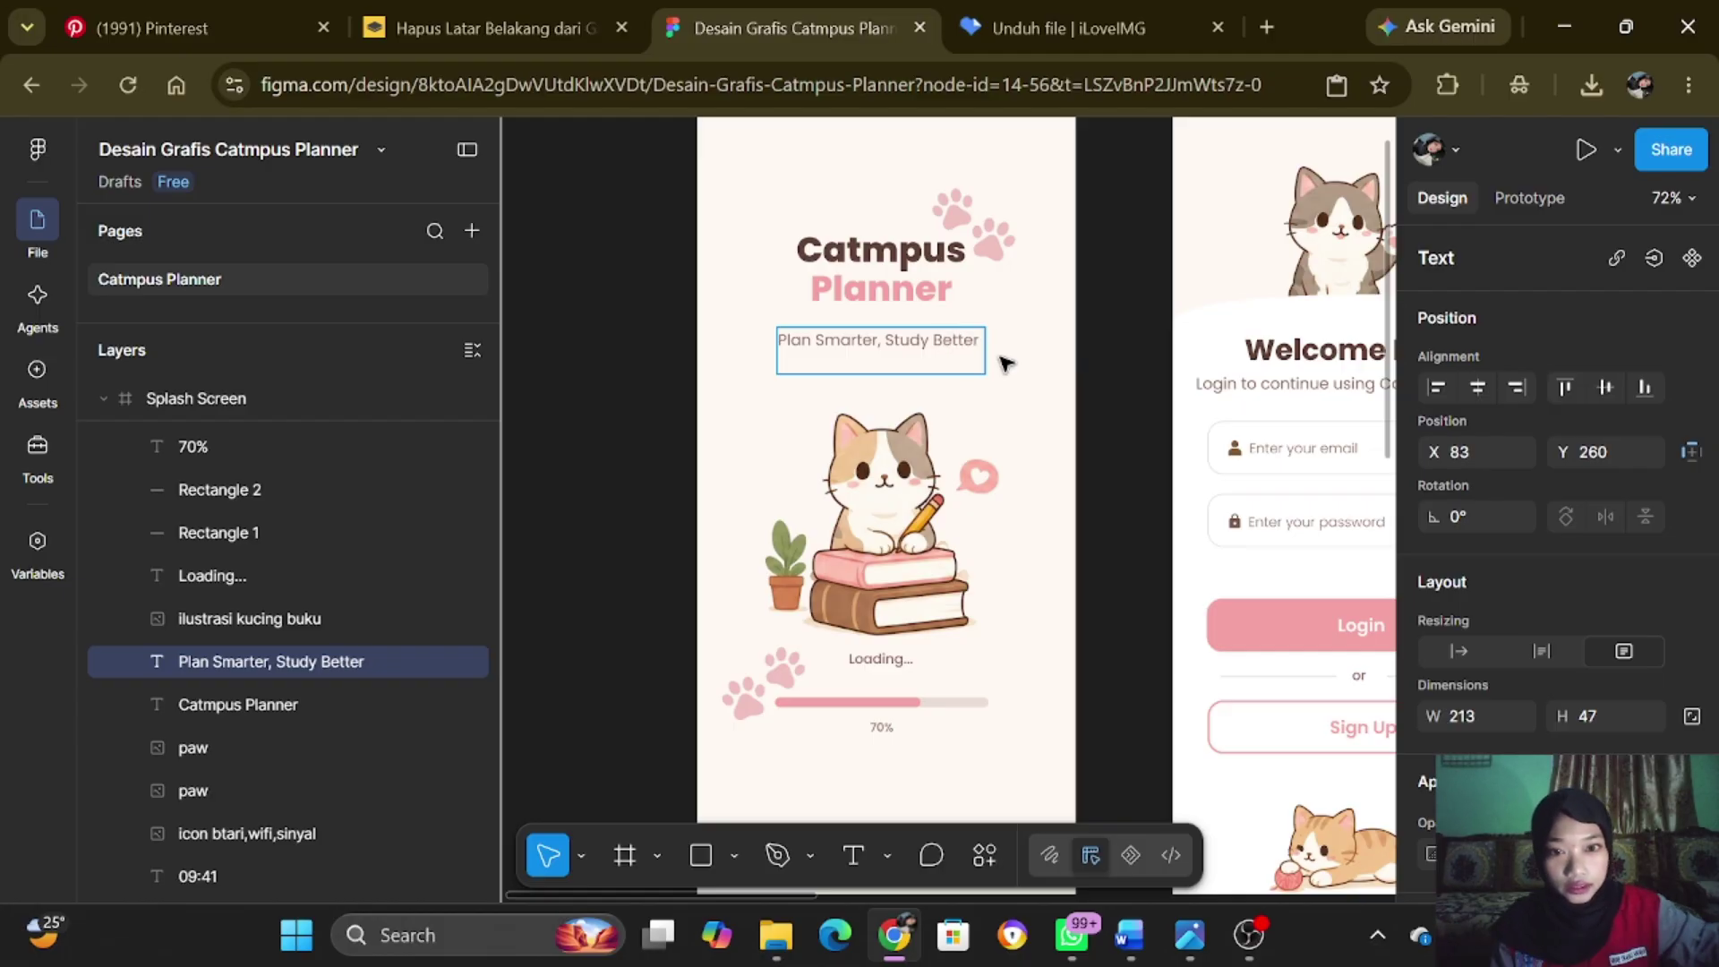
key("Escape")
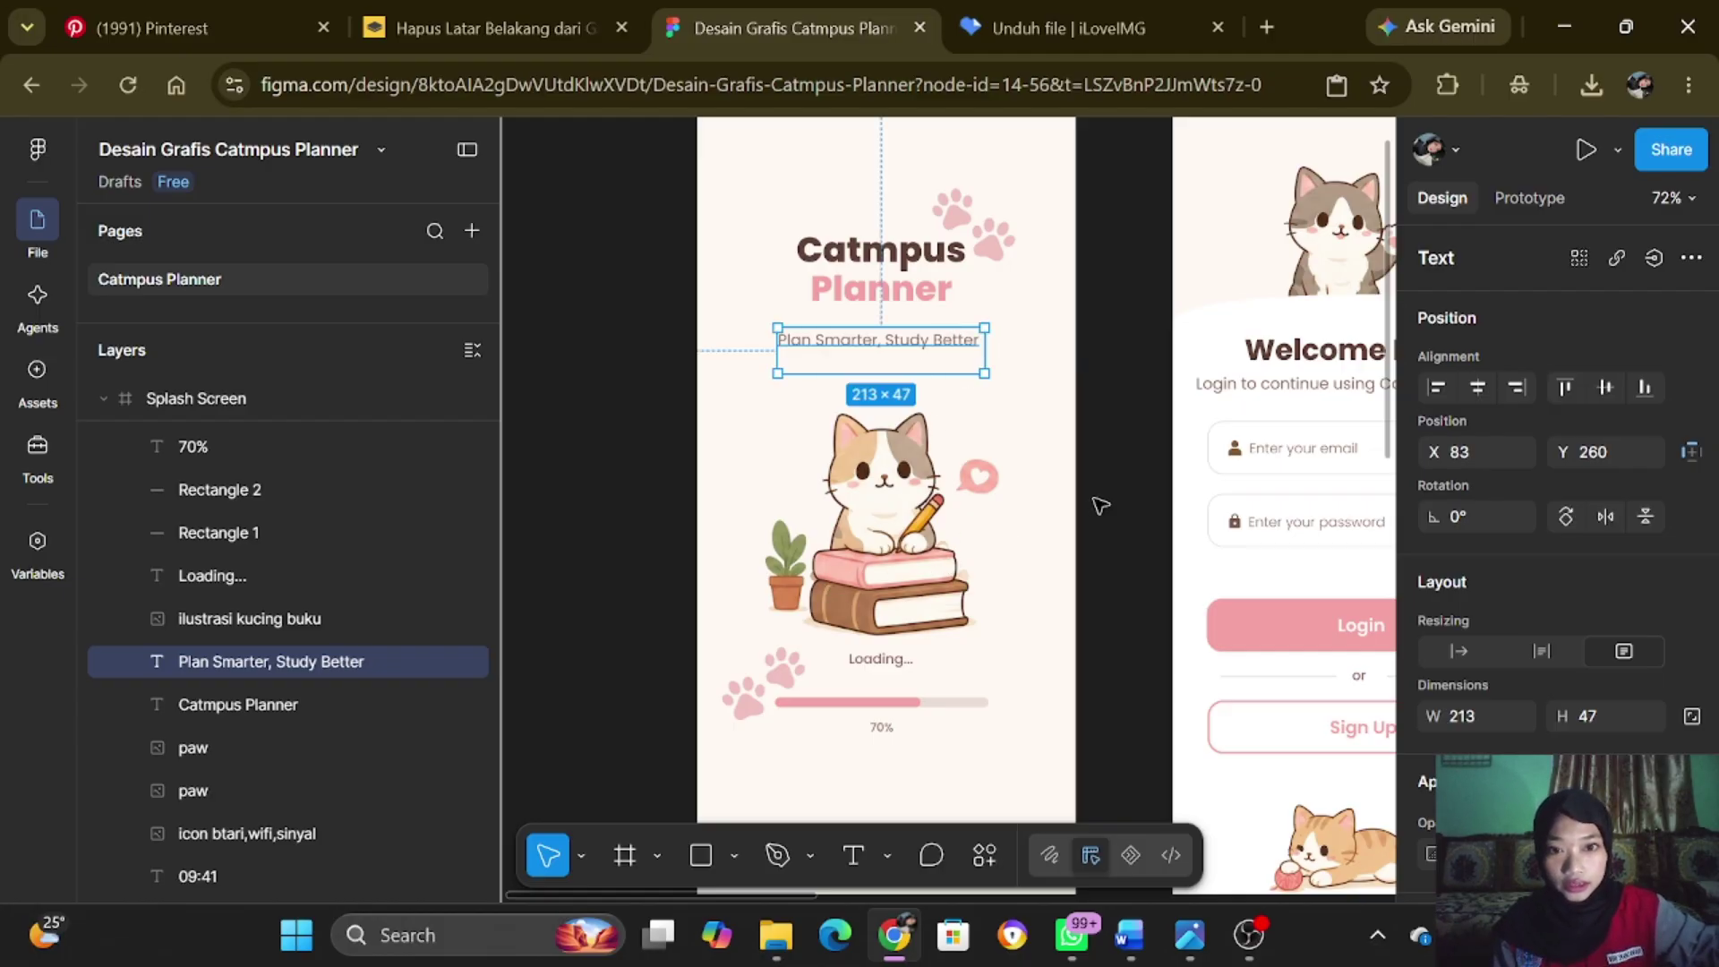
- Move the cat illustration slightly back up toward the tagline and deselect it
left_click(936, 536)
left_click_drag(936, 535, 922, 513)
left_click(1094, 461)
- Inspect the "Loading..." text above the progress bar on the Splash Screen
scroll(1074, 457, "down", 1)
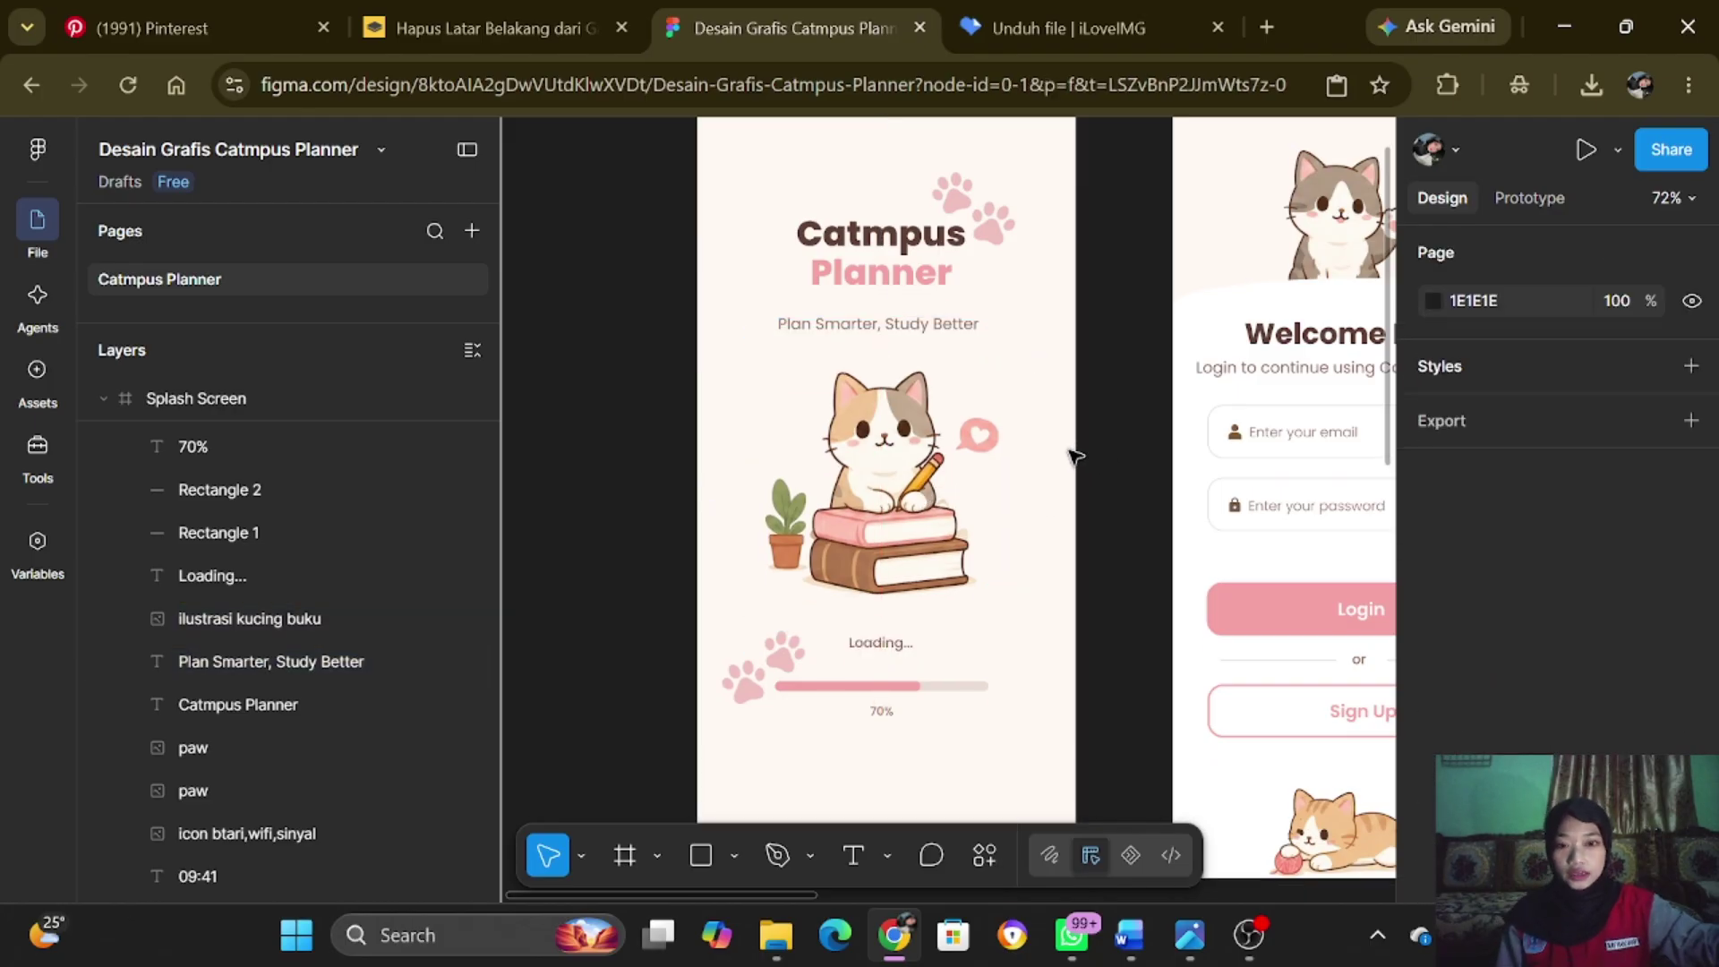
scroll(1074, 457, "down", 1)
left_click(905, 626)
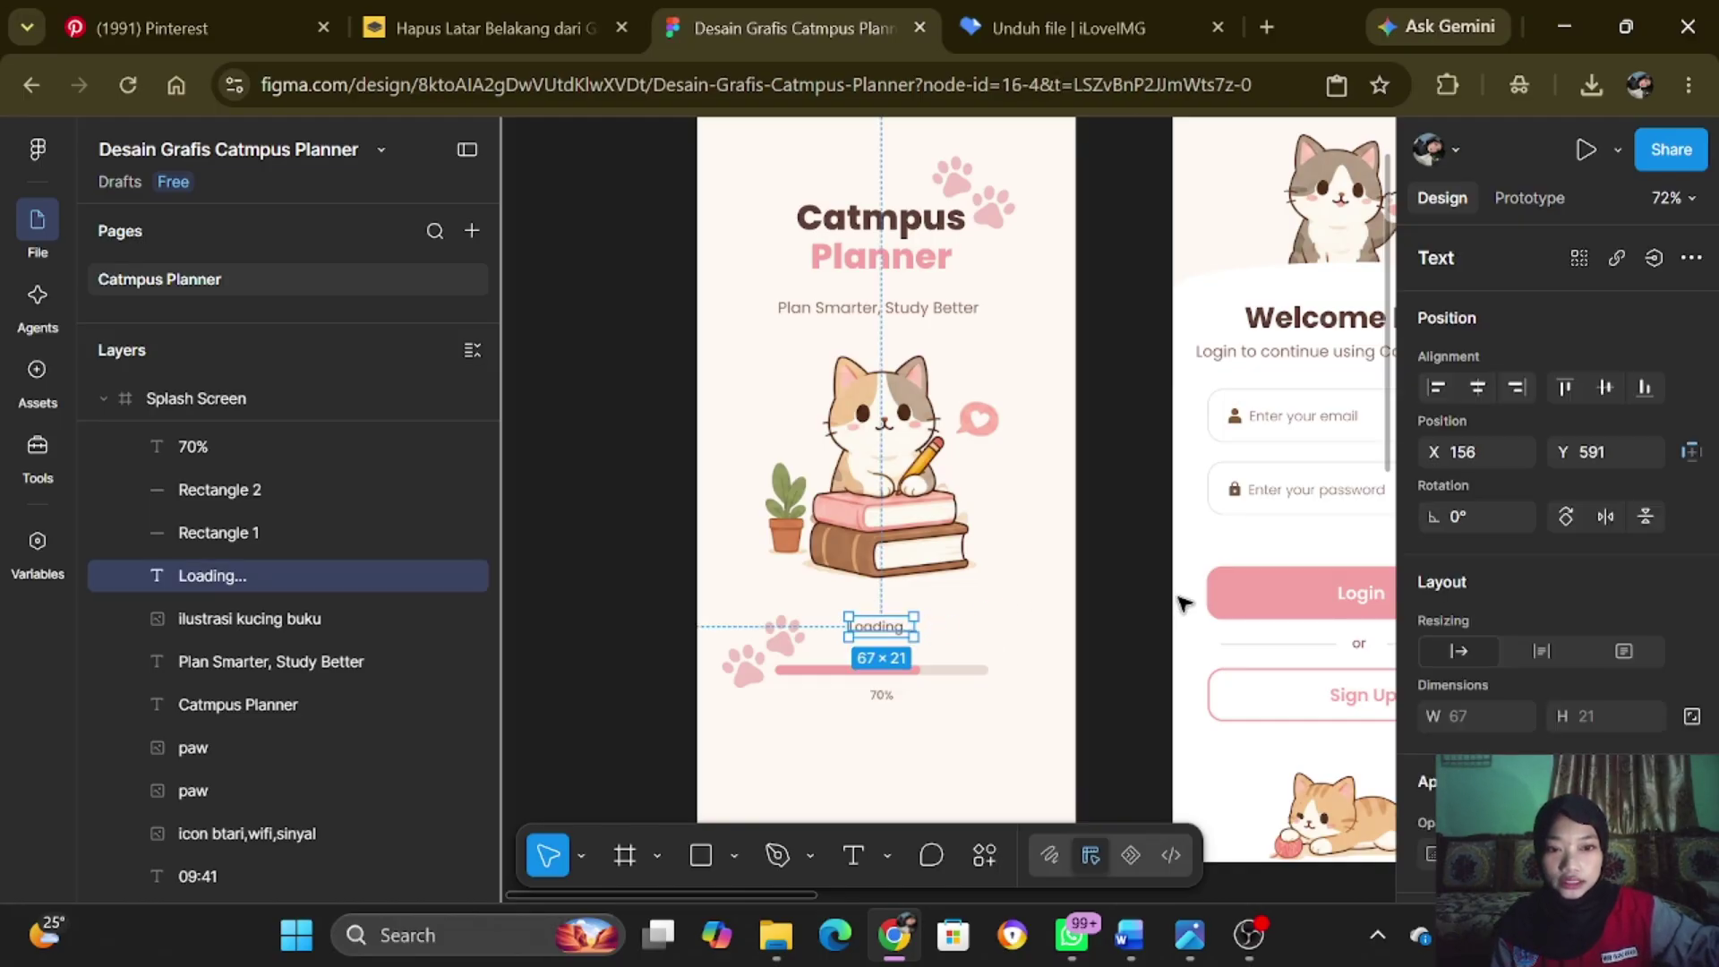
left_click(1136, 627)
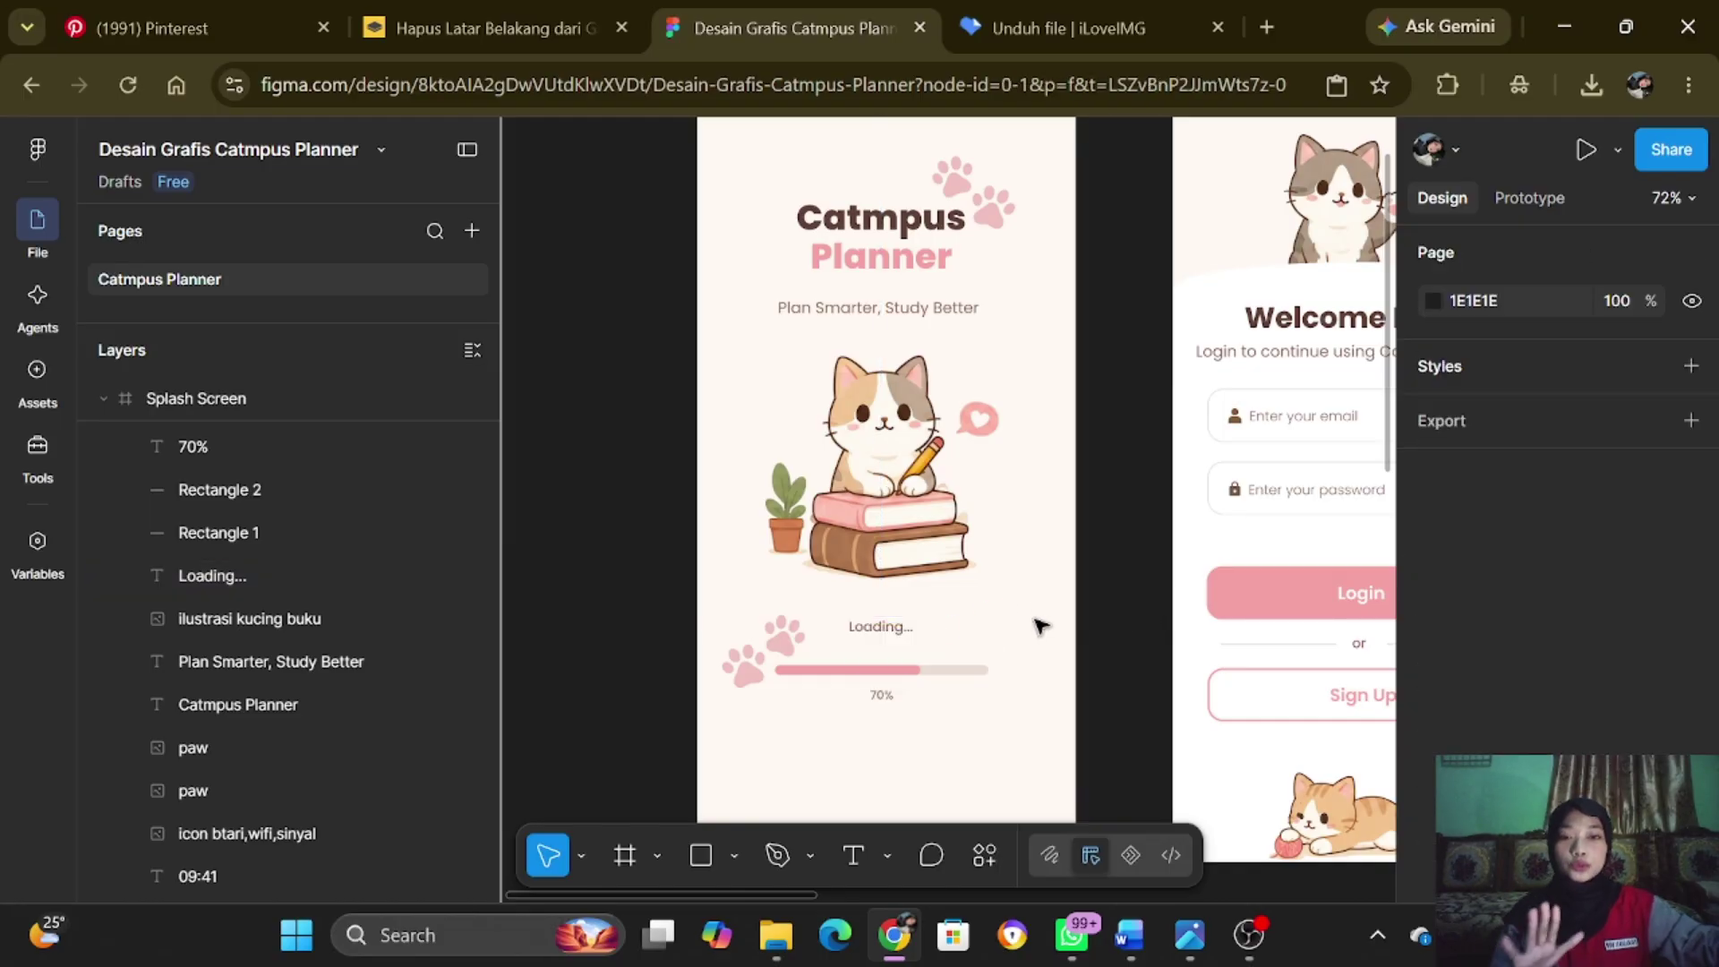
- Inspect the loading bar's pink progress rectangle and grey track rectangle, including the track's dimensions, corner radius and fill
left_click(907, 678)
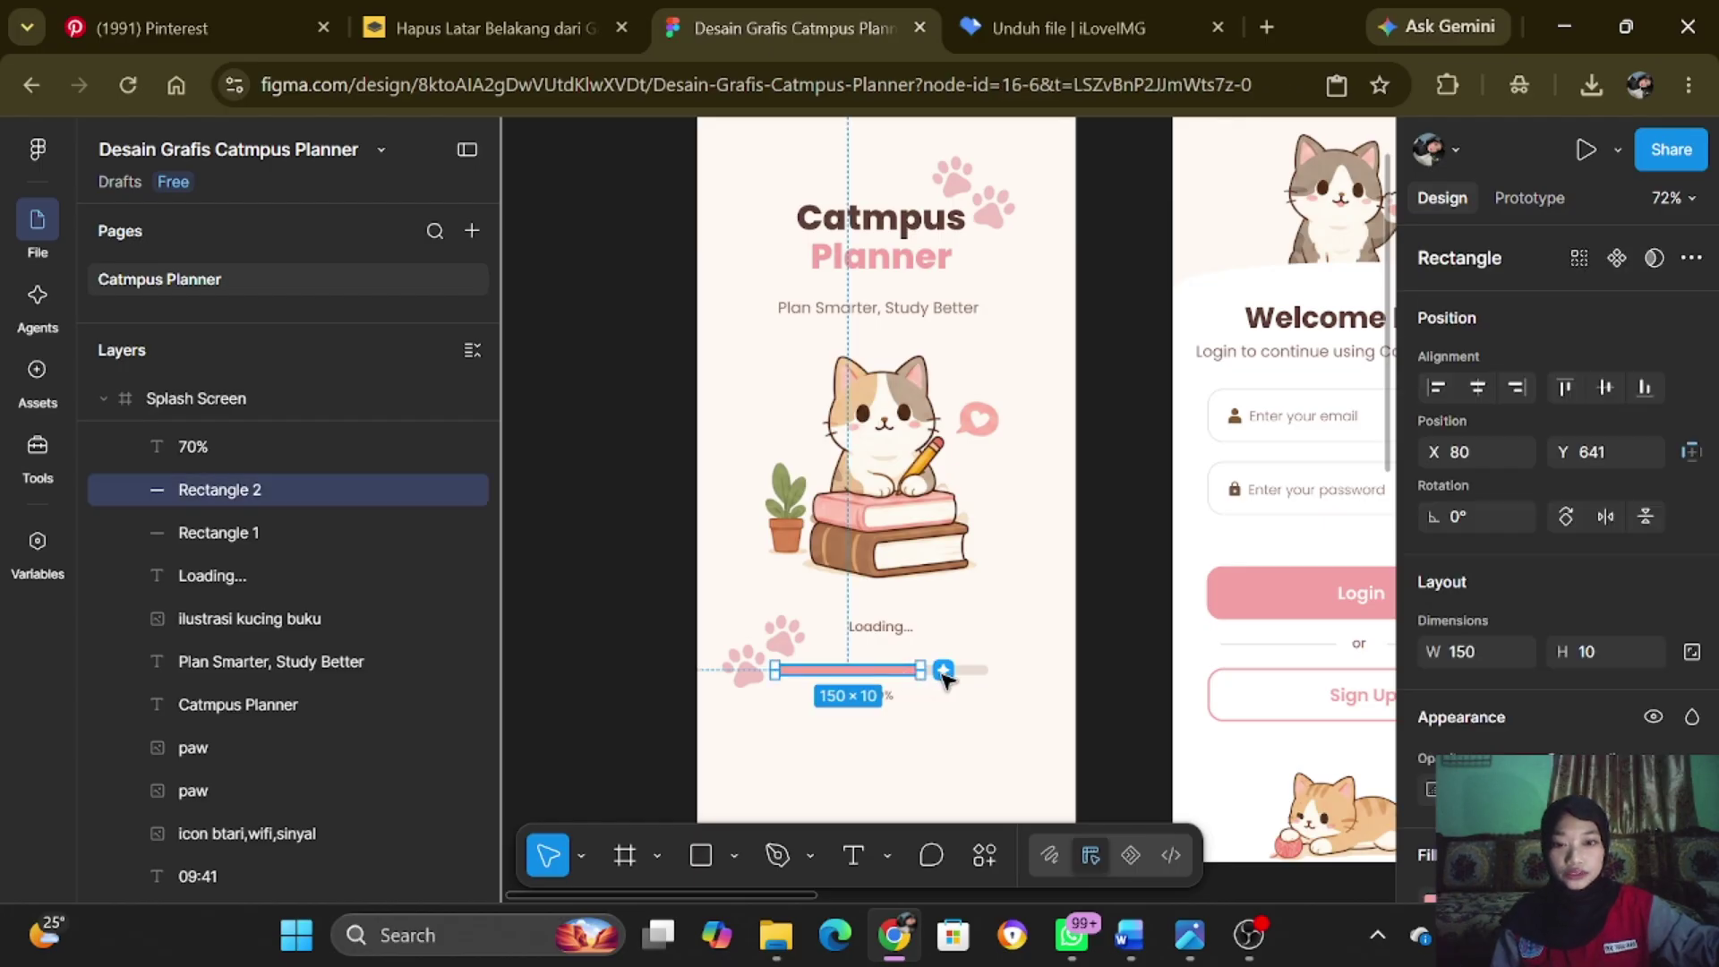
left_click(984, 671)
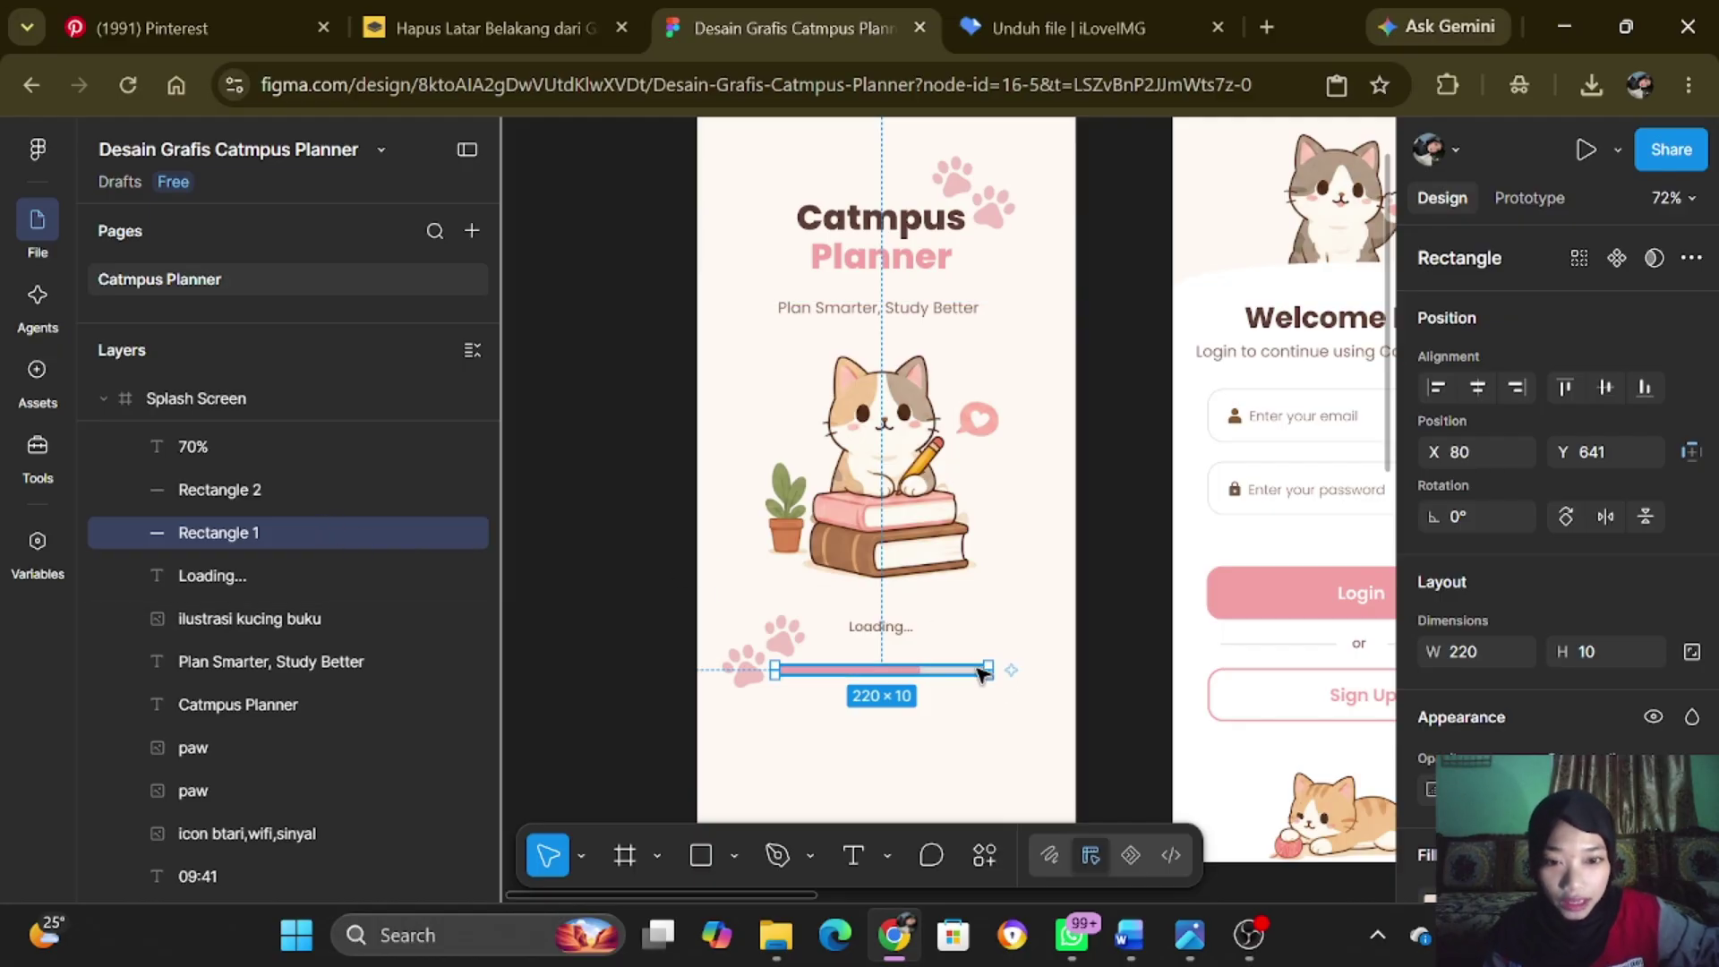
left_click(979, 711)
left_click(979, 673)
left_click(971, 719)
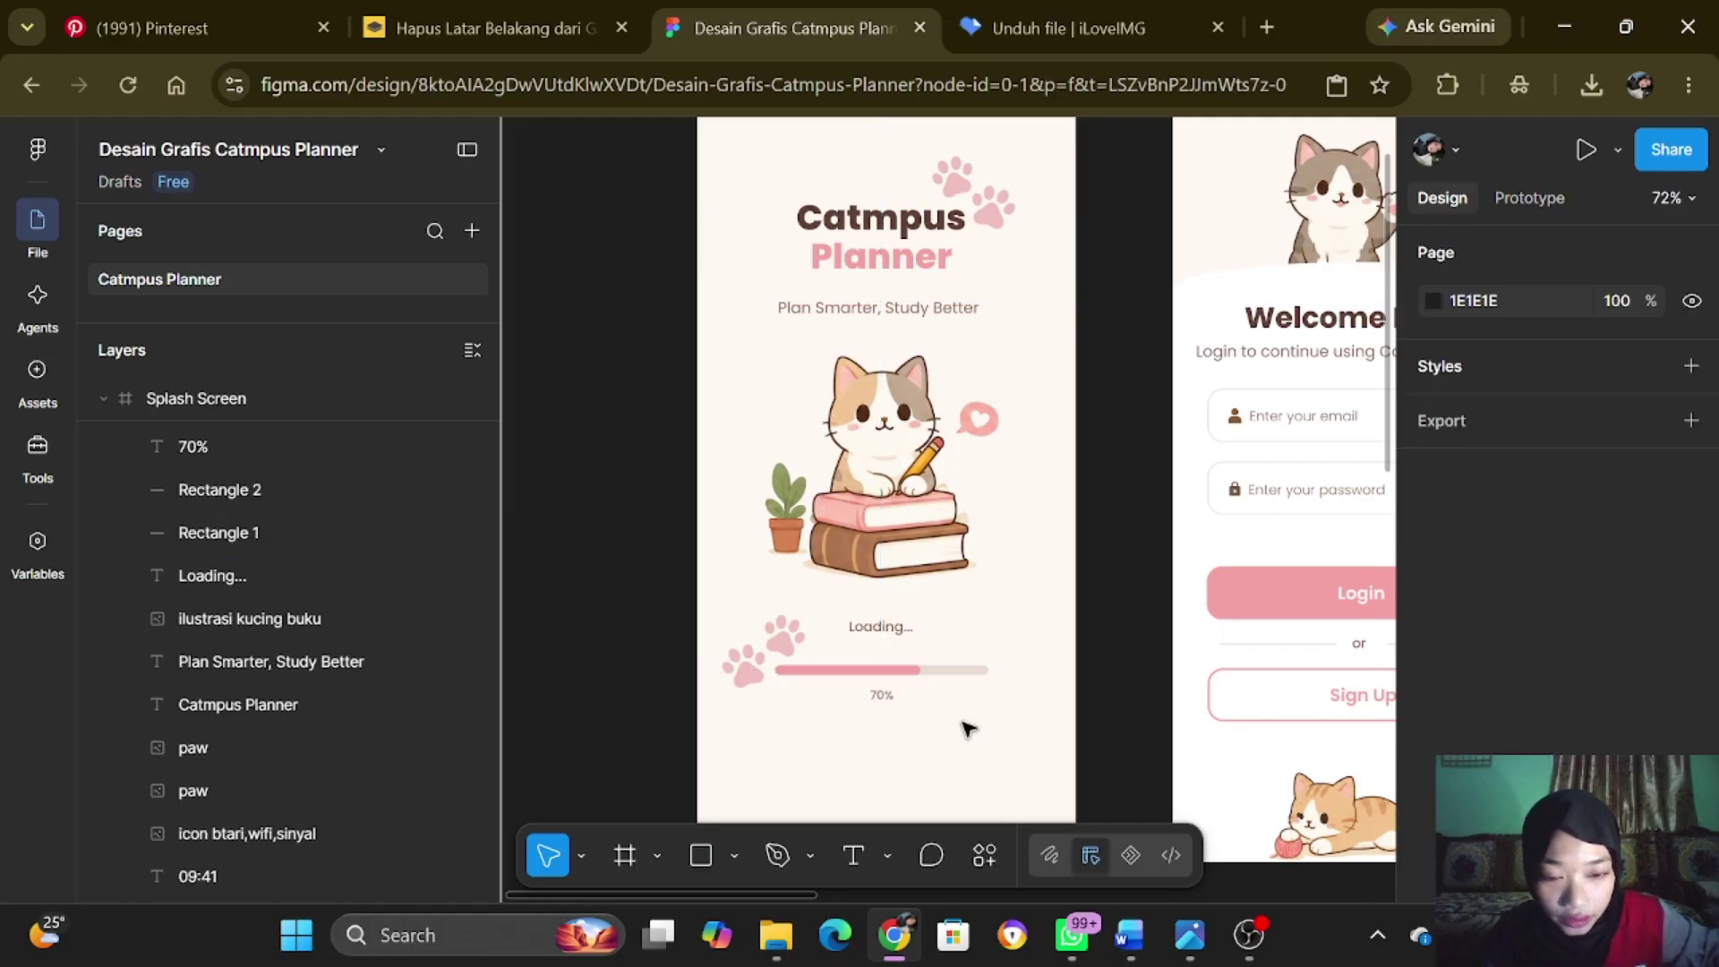
left_click(979, 674)
scroll(1462, 643, "down", 3)
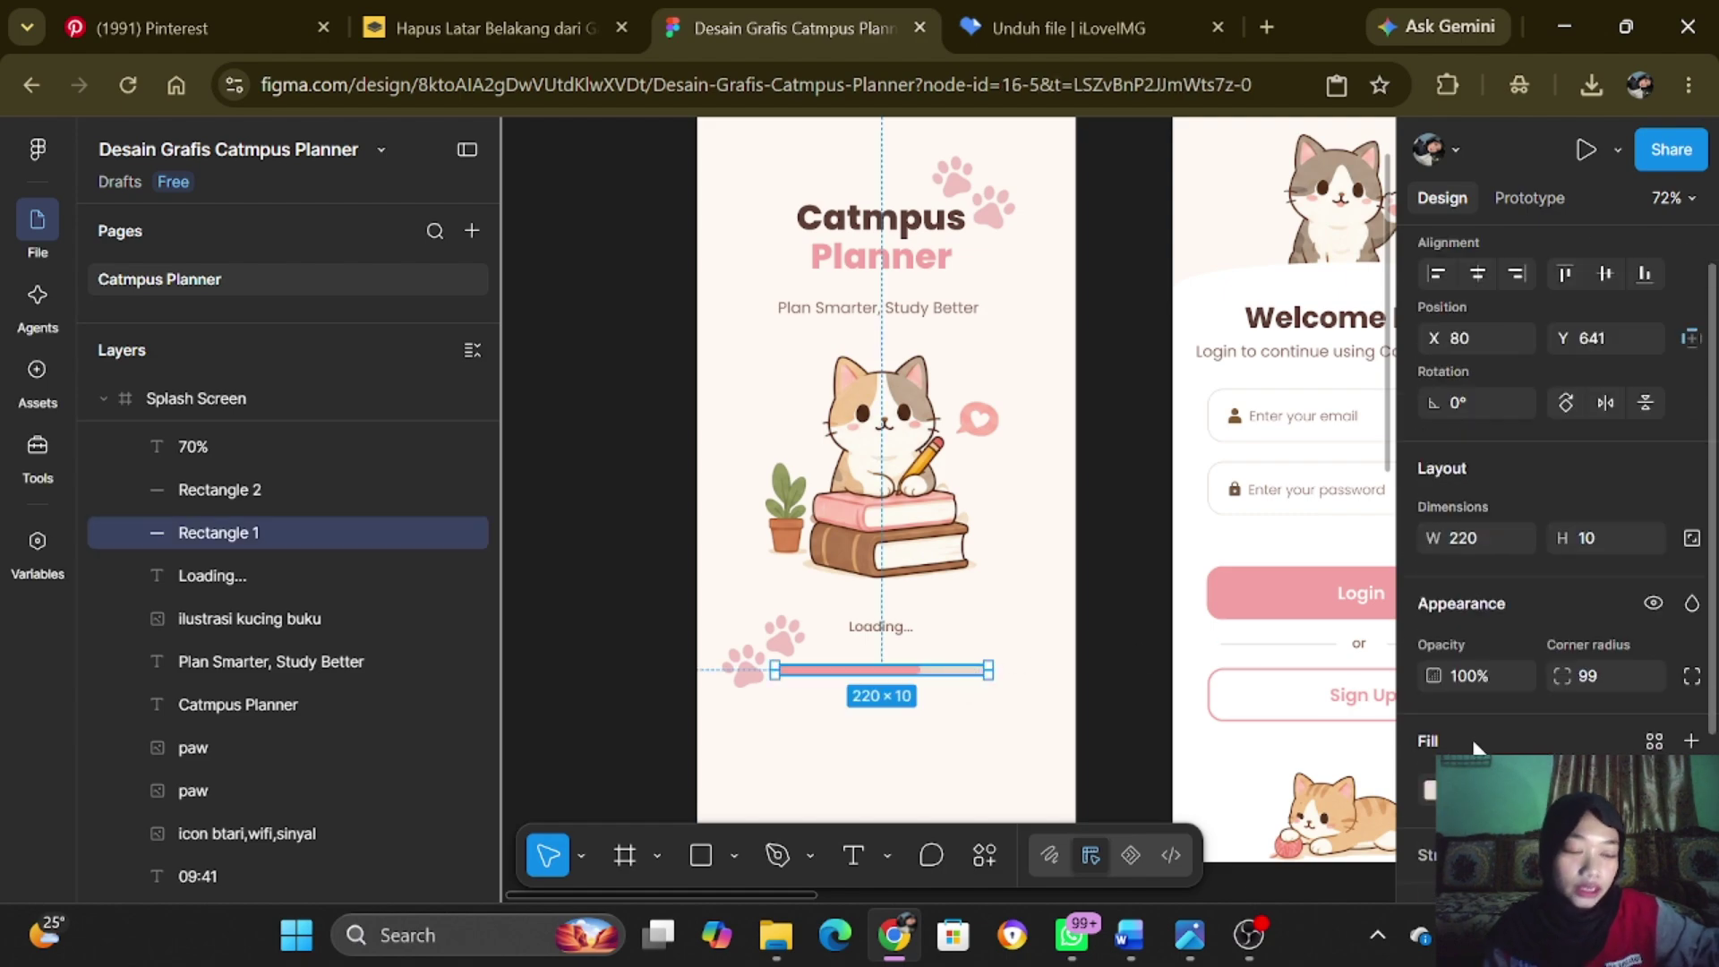
left_click(1003, 721)
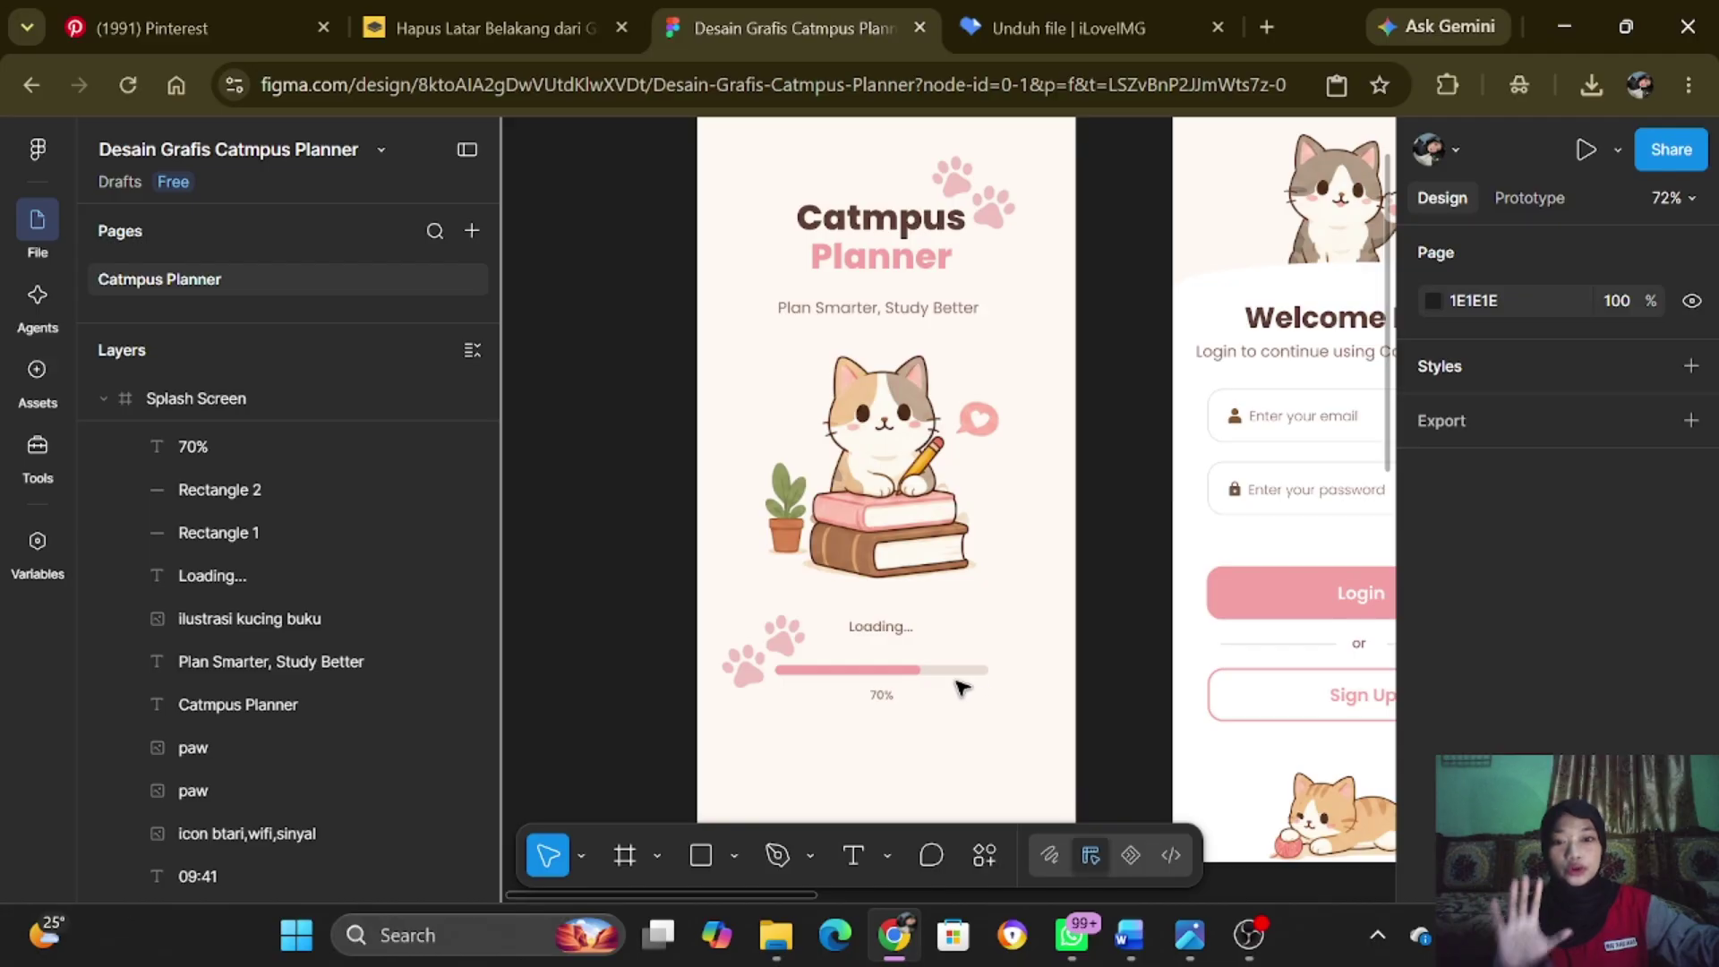
left_click(909, 673)
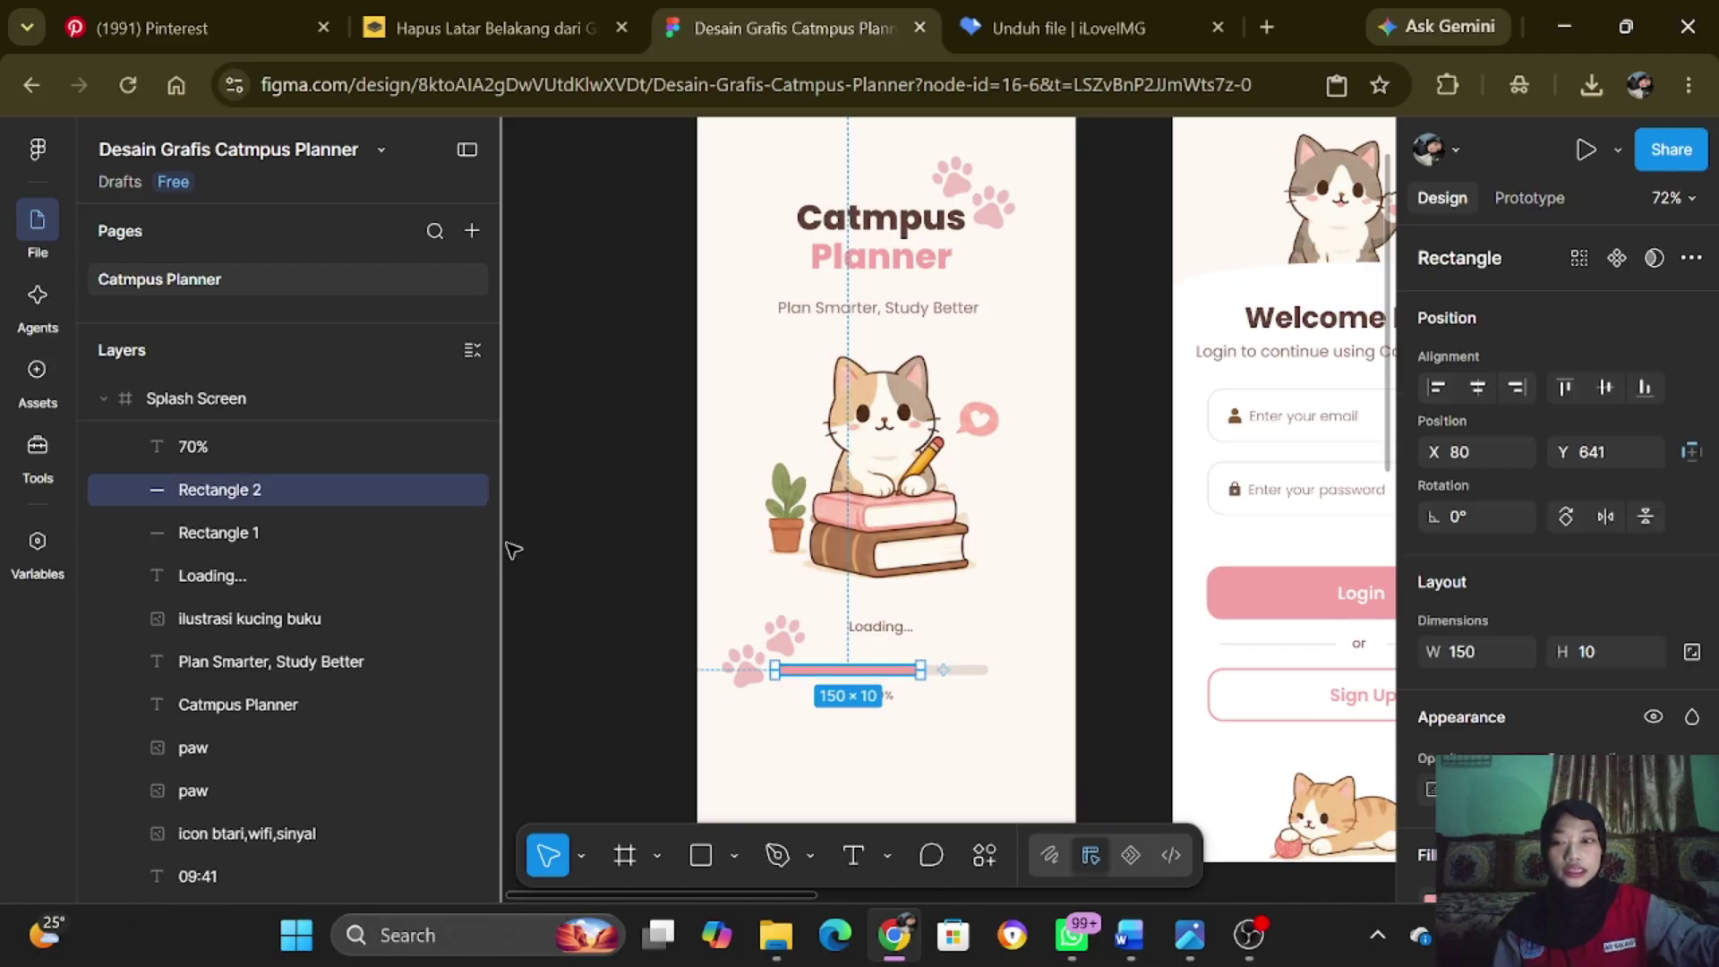
- Examine the pink progress rectangle's corner radius and fill, and clear the selection
scroll(1522, 708, "down", 3)
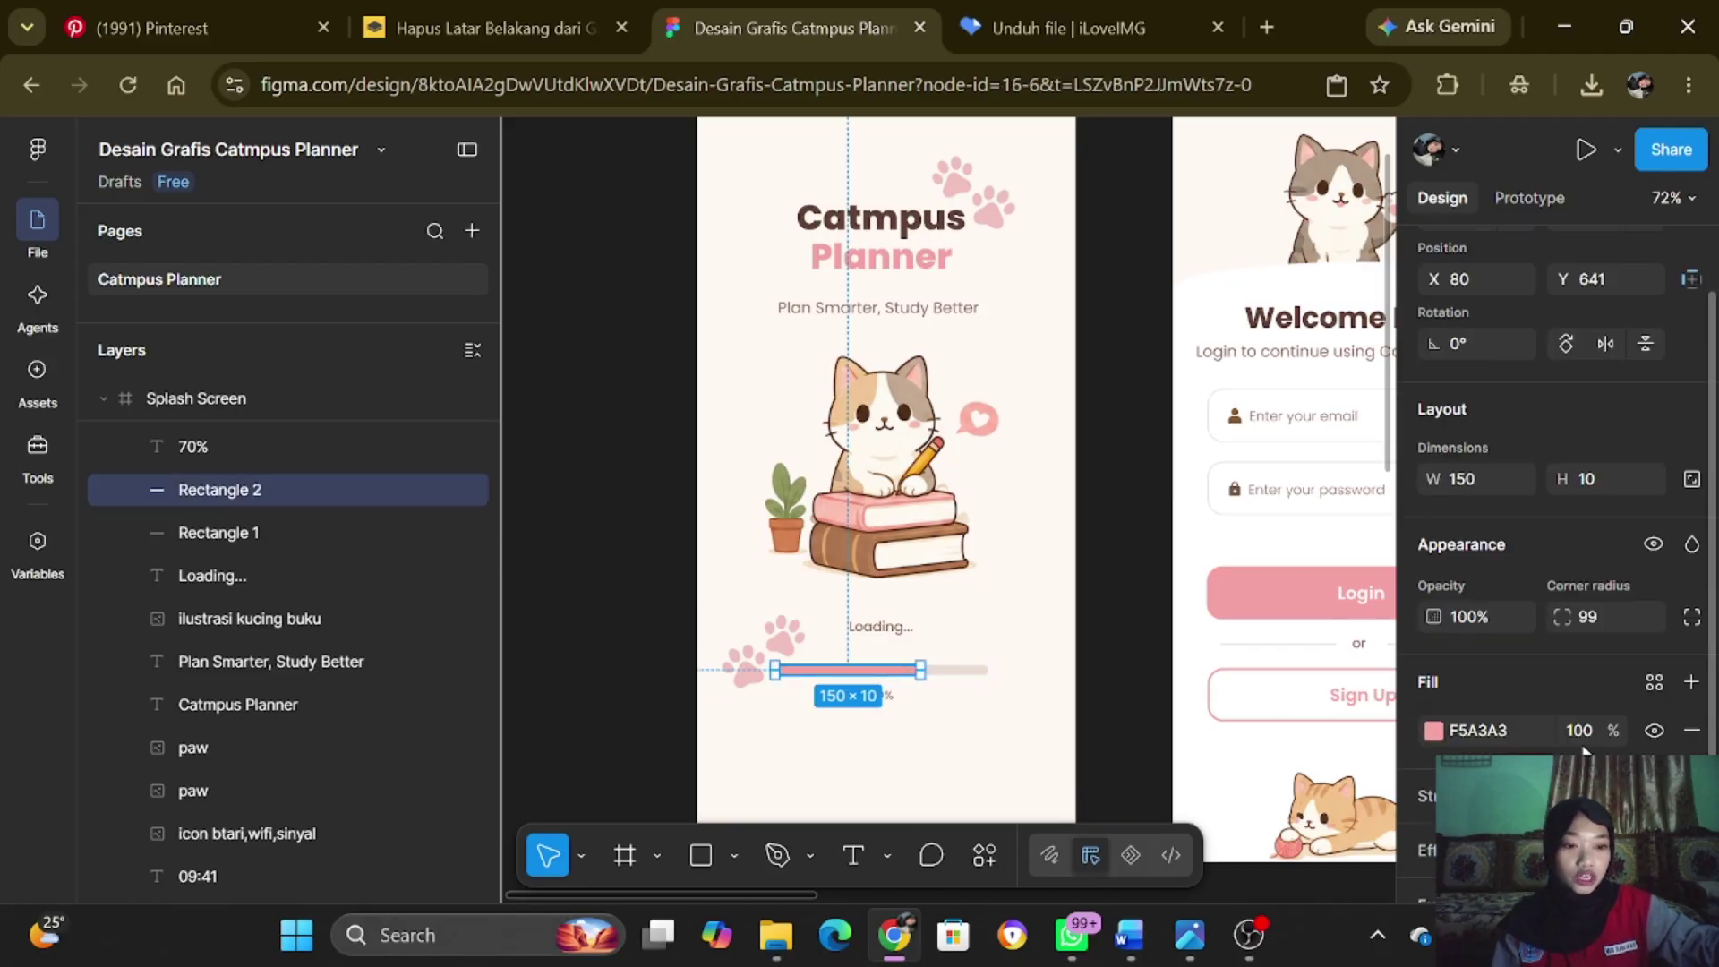
left_click(926, 736)
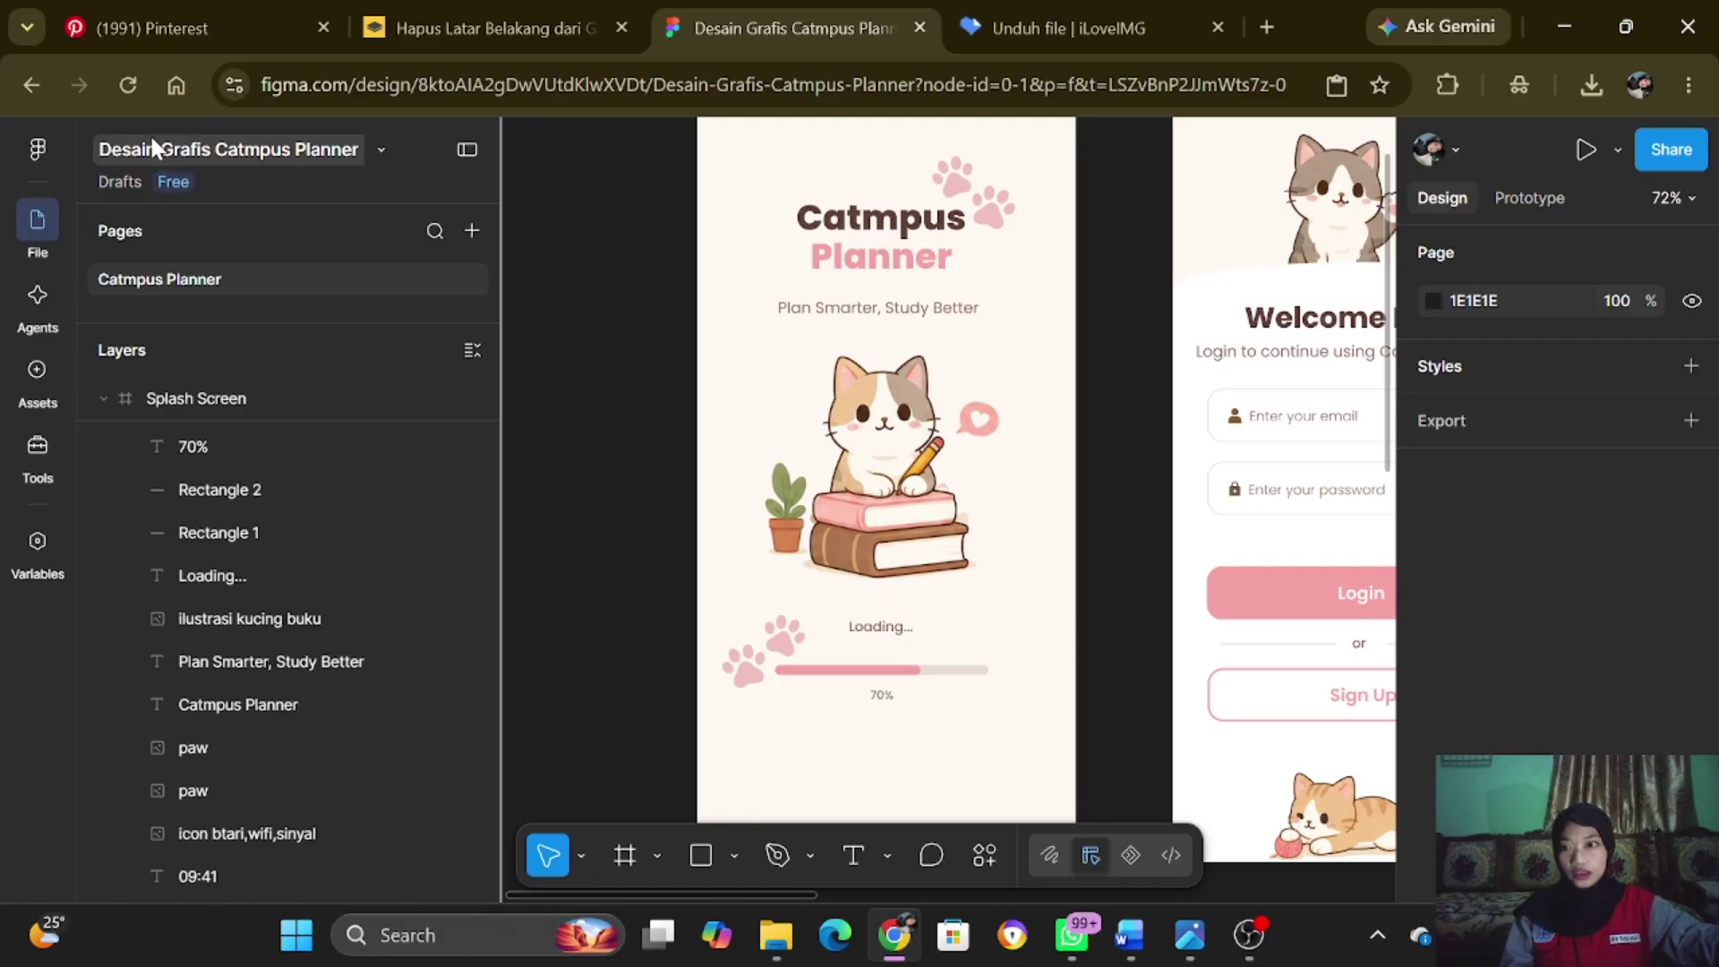
- Collapse all expanded layers and bring the Login frame into view, leaving nothing selected
left_click(473, 349)
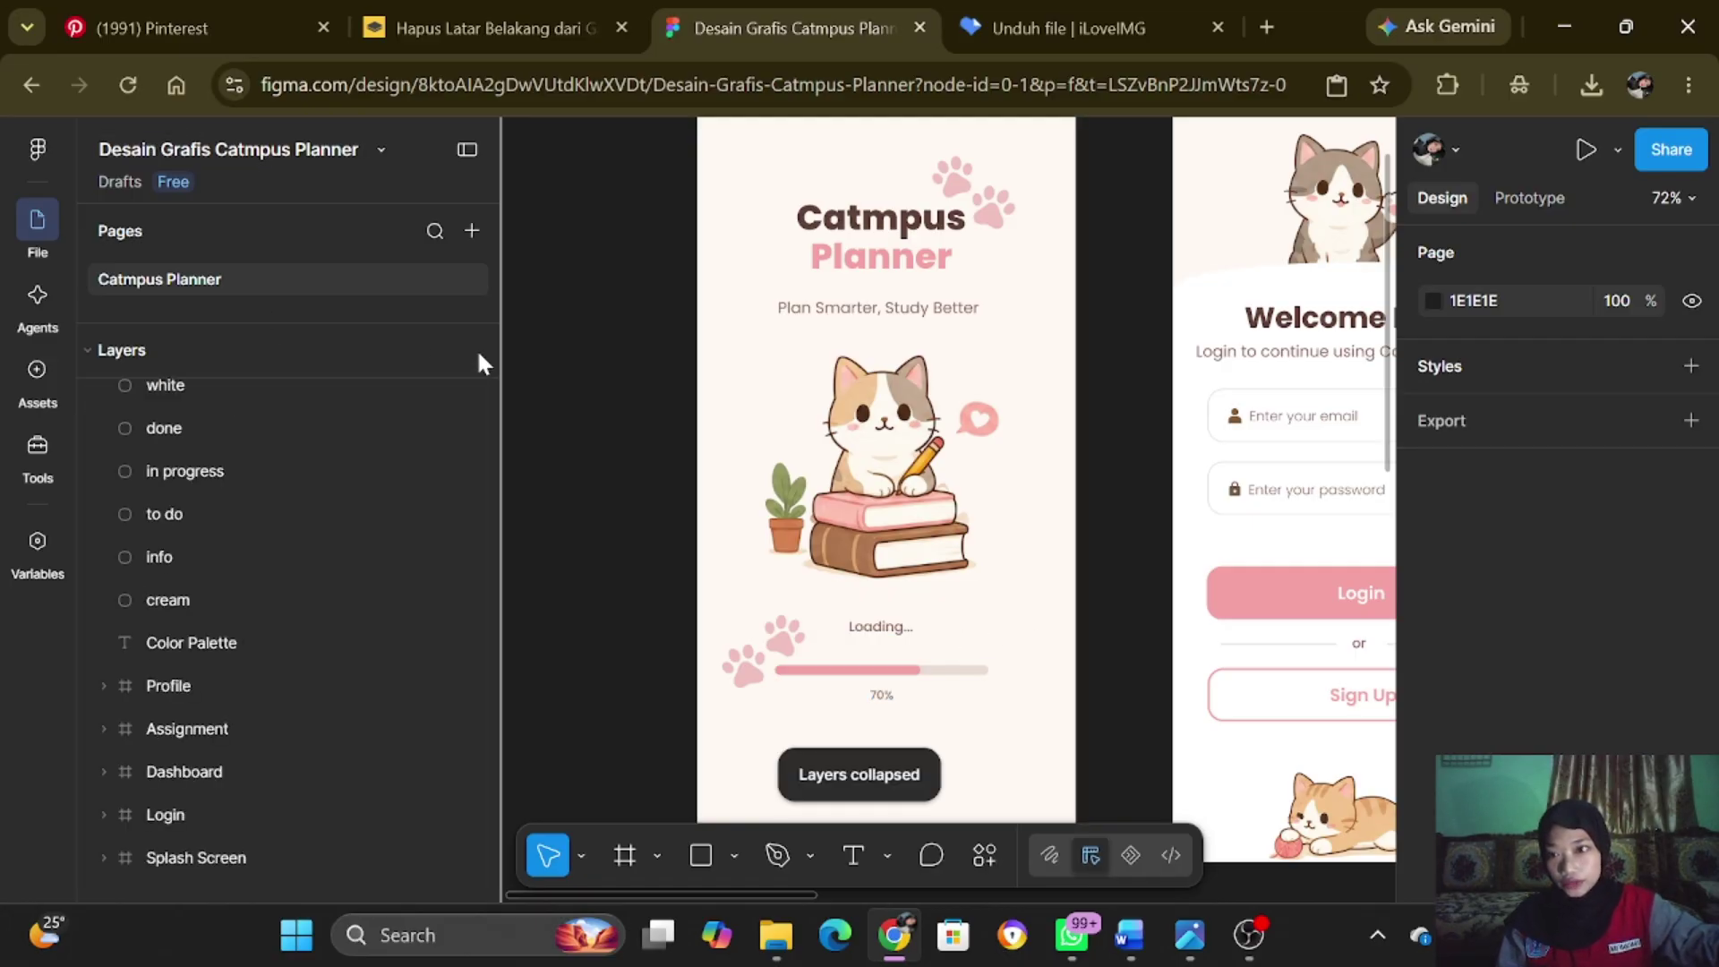
left_click(308, 814)
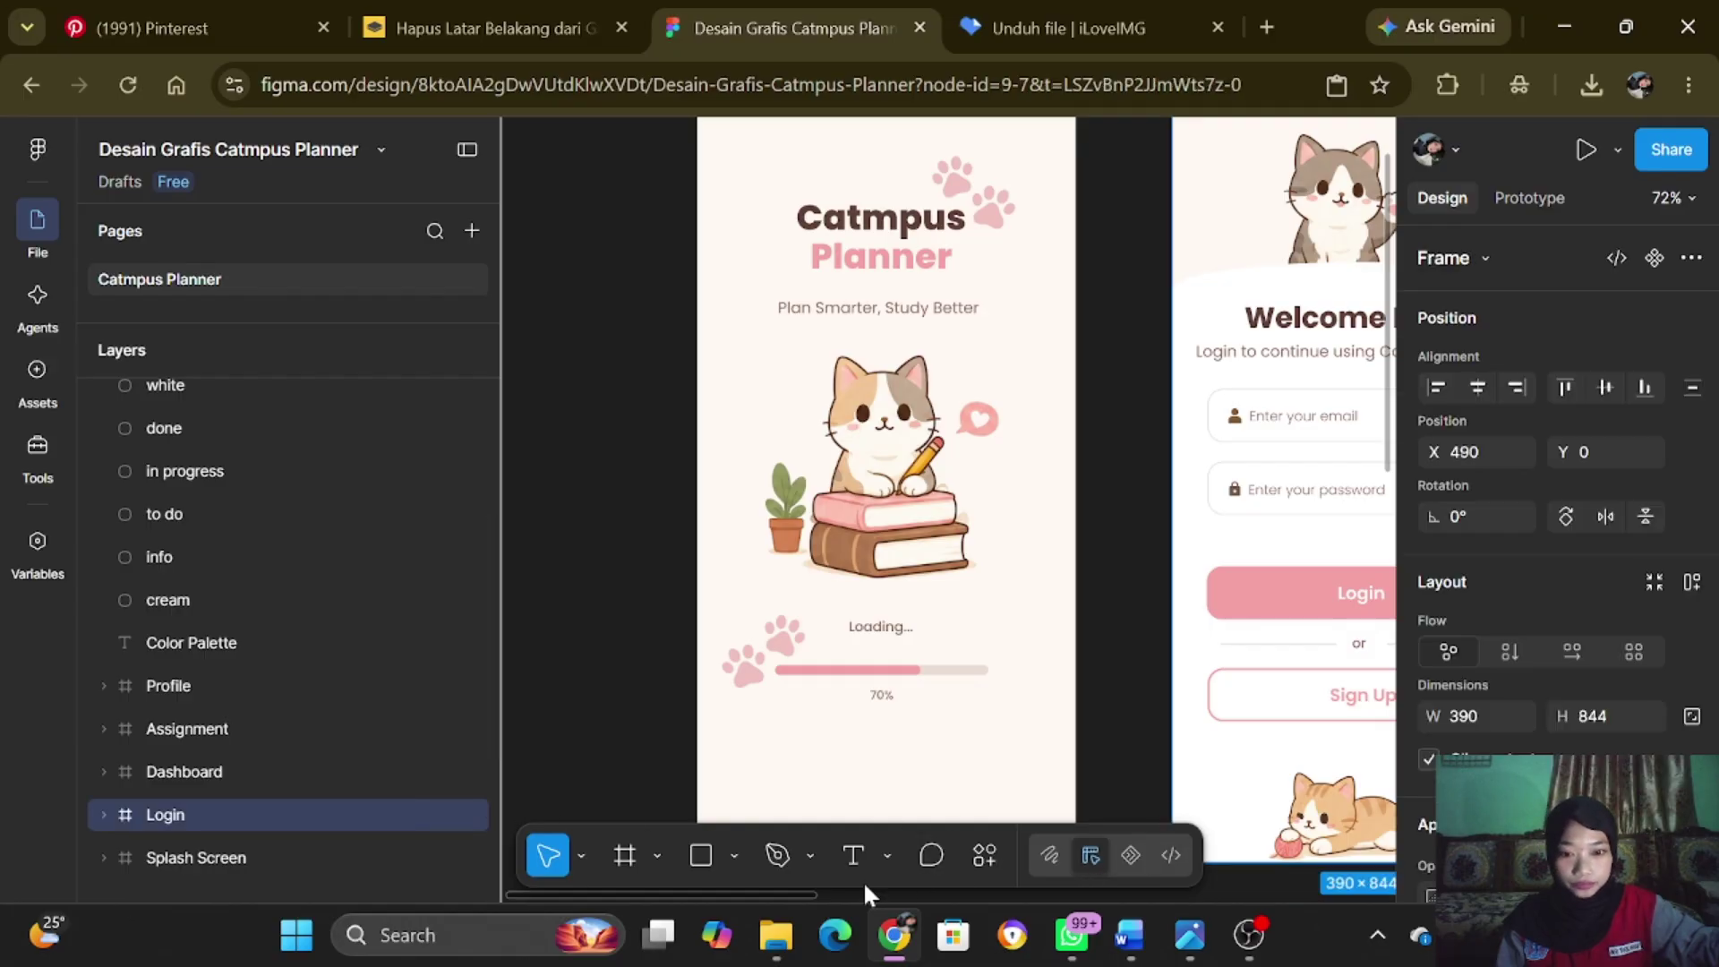
left_click_drag(811, 895, 966, 895)
scroll(1010, 611, "up", 4)
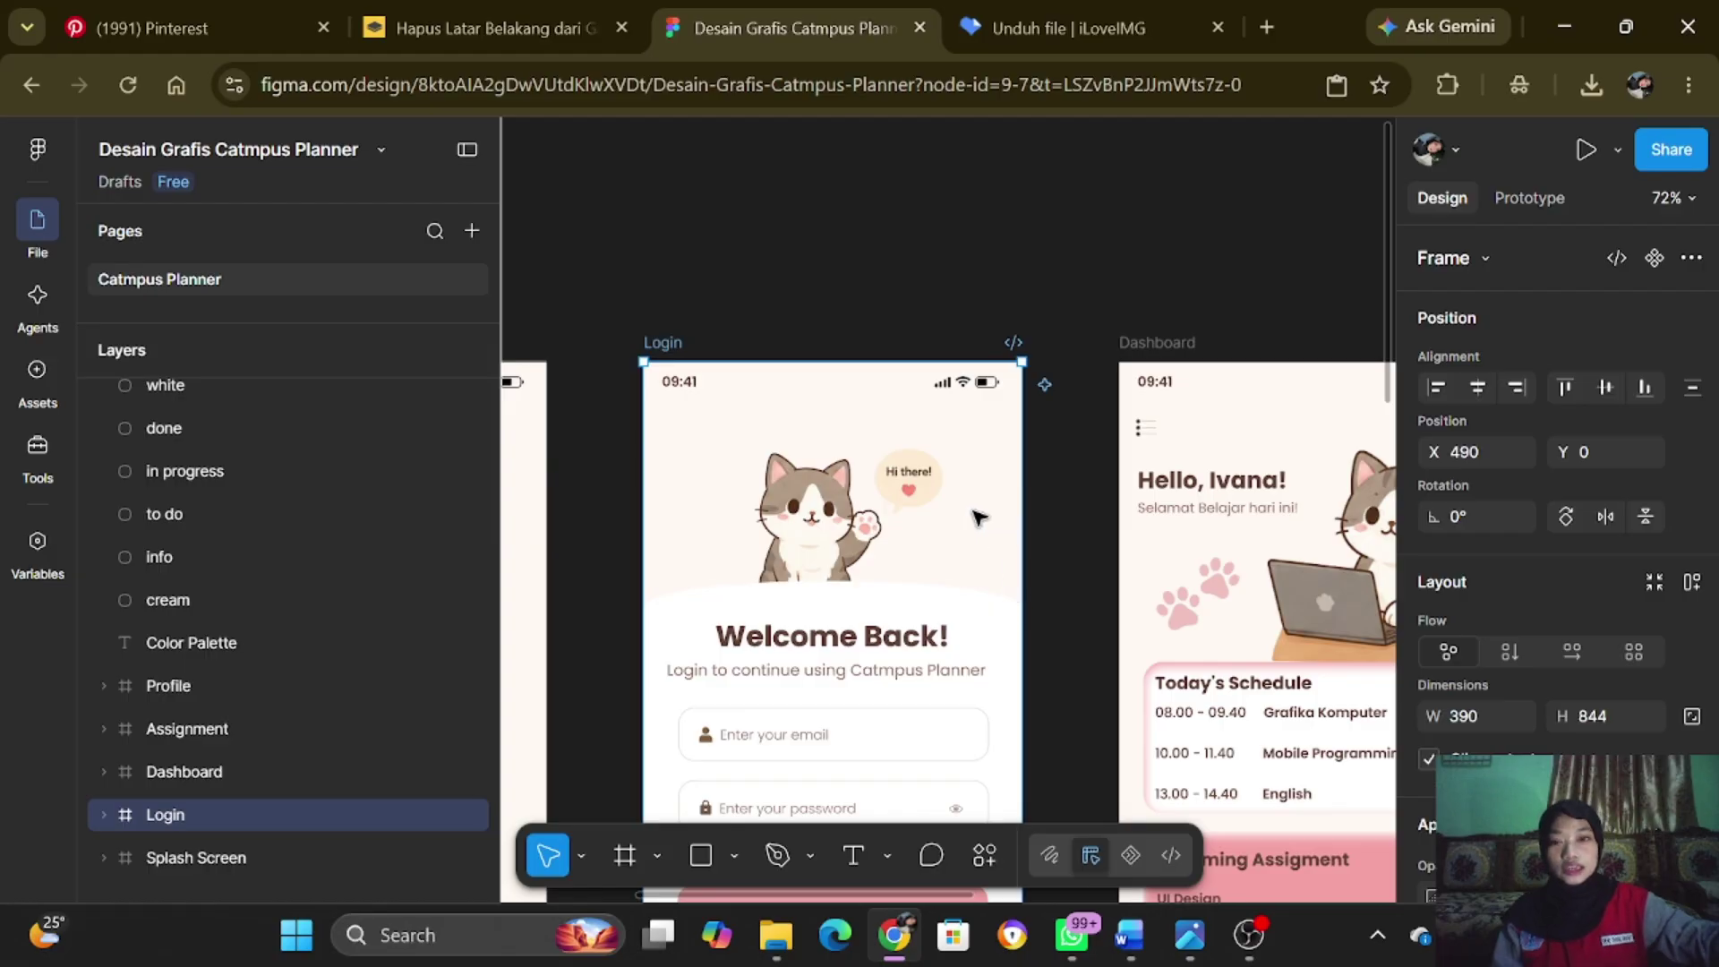
key("Escape")
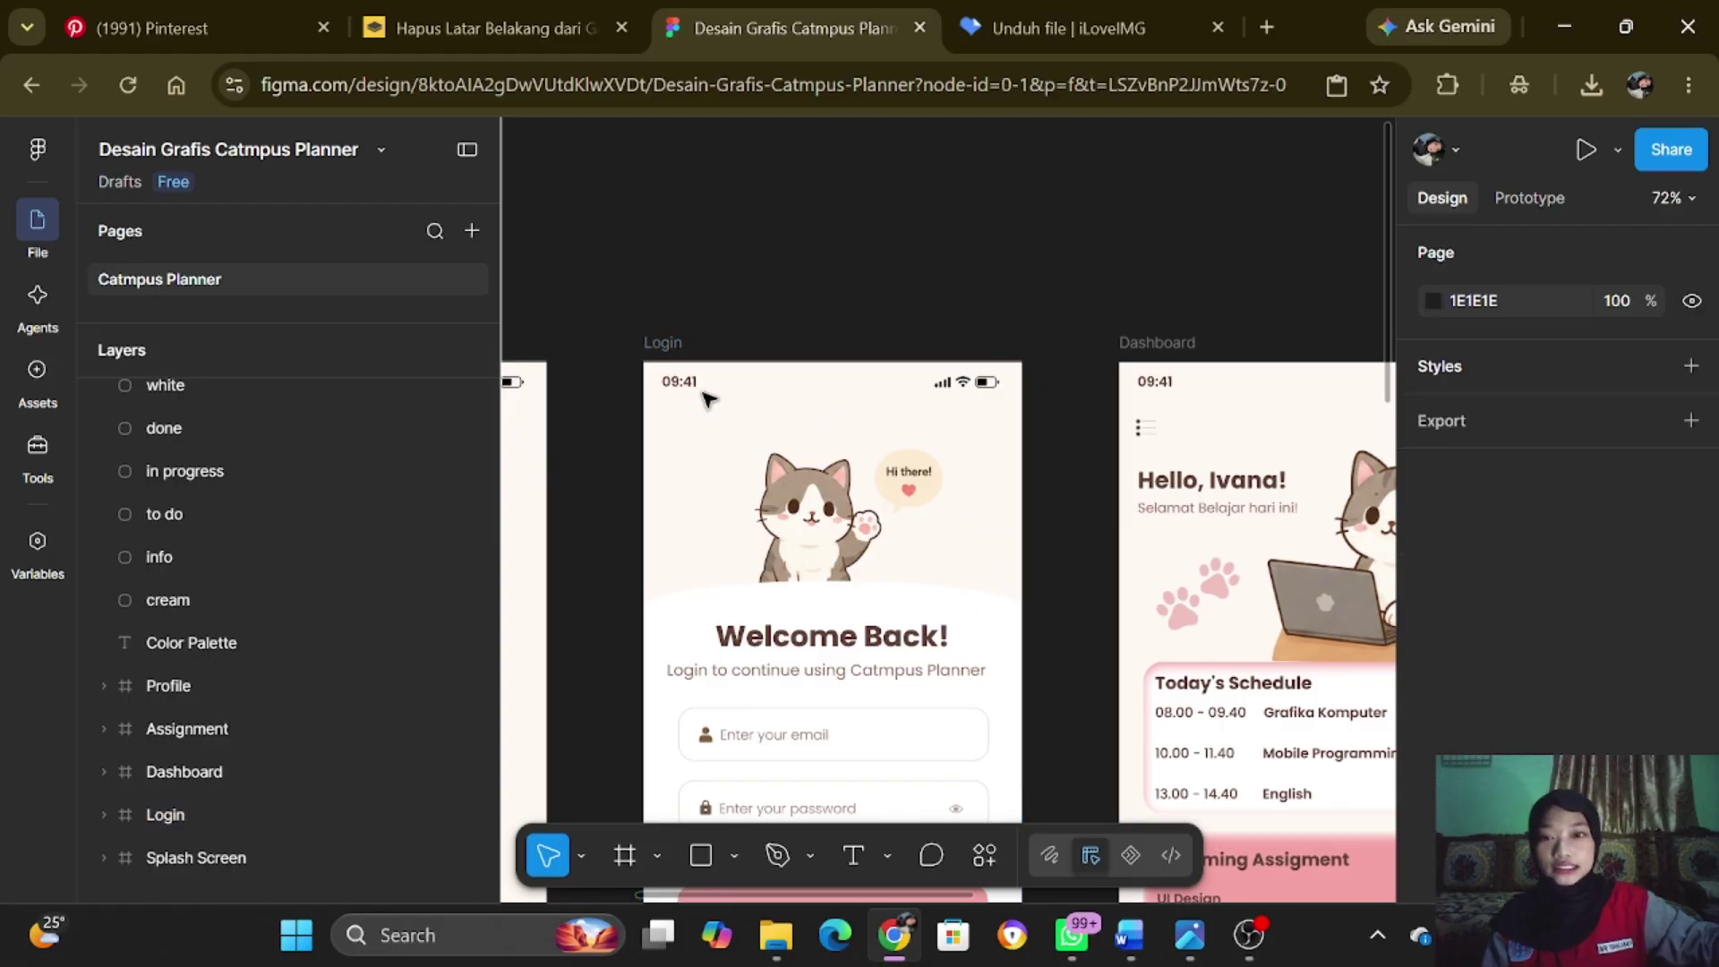
- Inspect the status-bar time text and the waving cat illustration on the Login screen
left_click(688, 381)
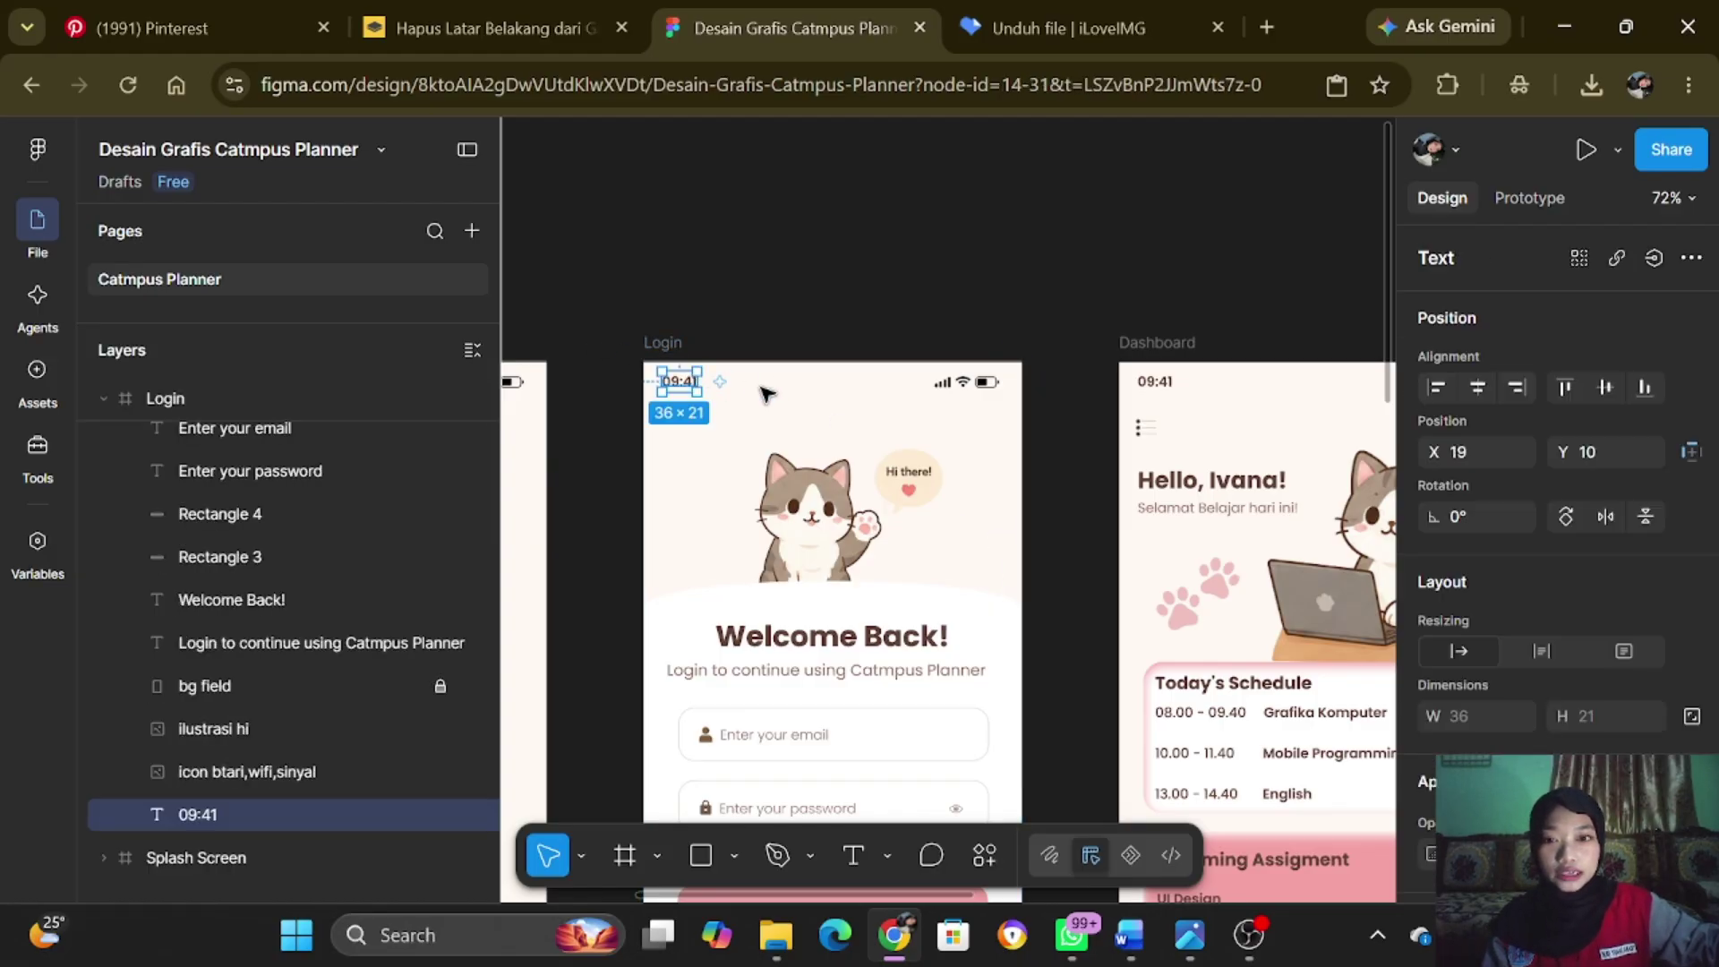
left_click(768, 393)
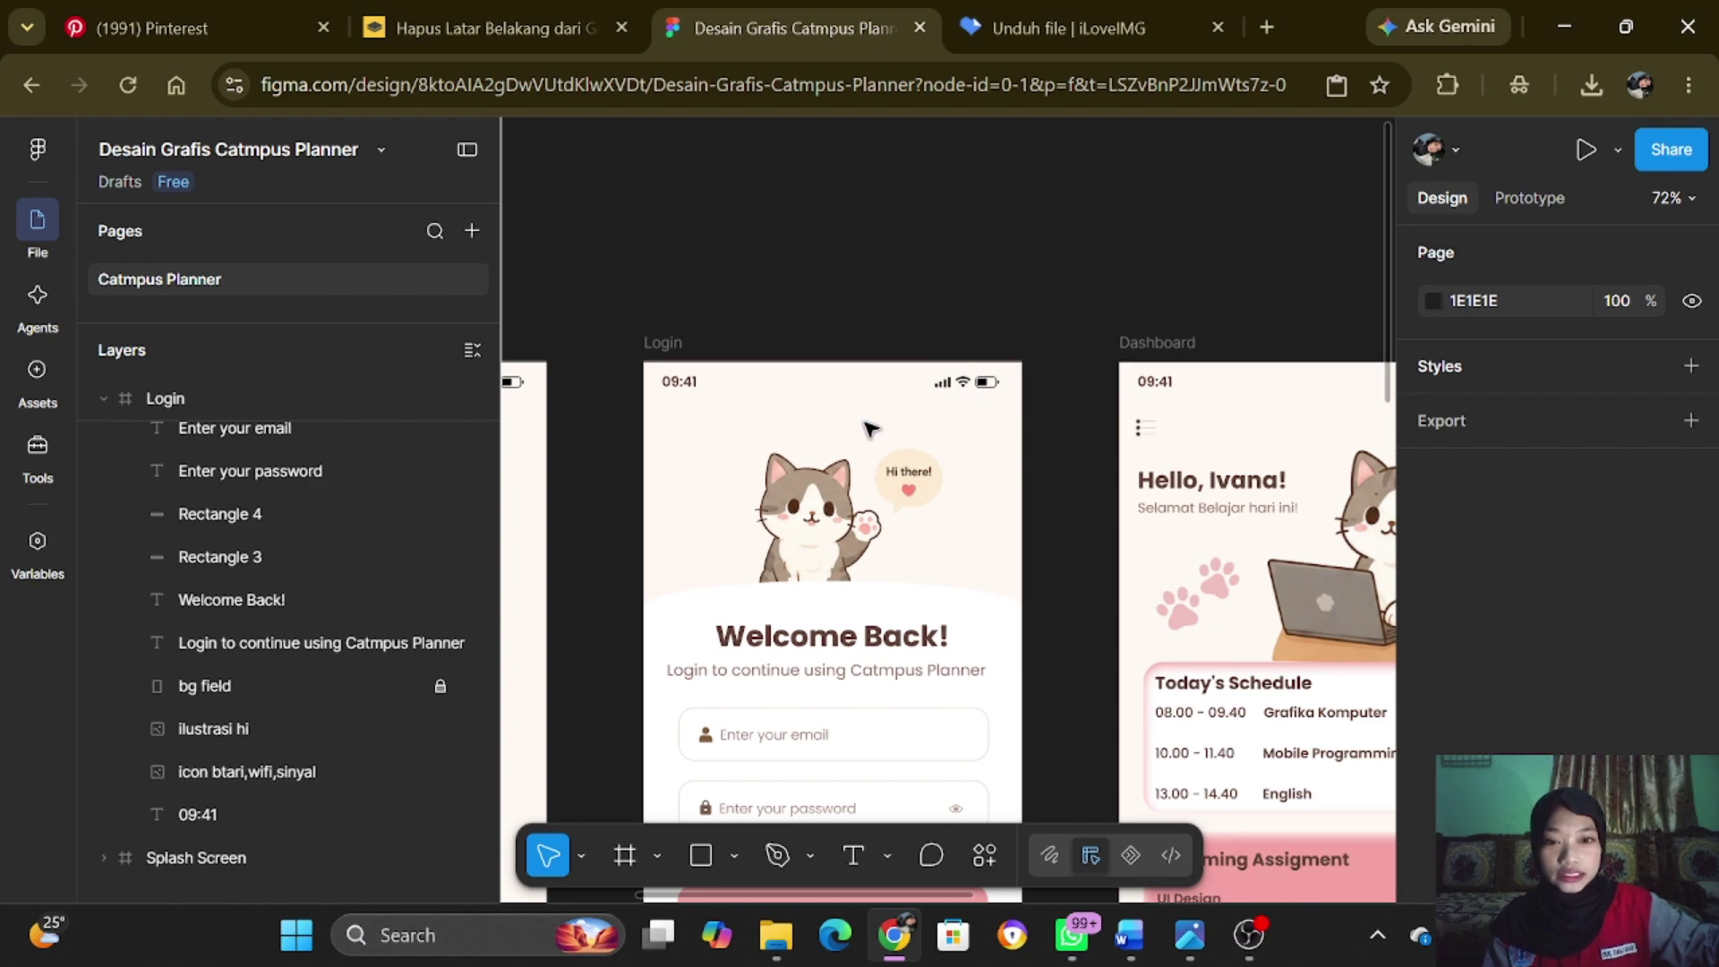
scroll(868, 430, "down", 2)
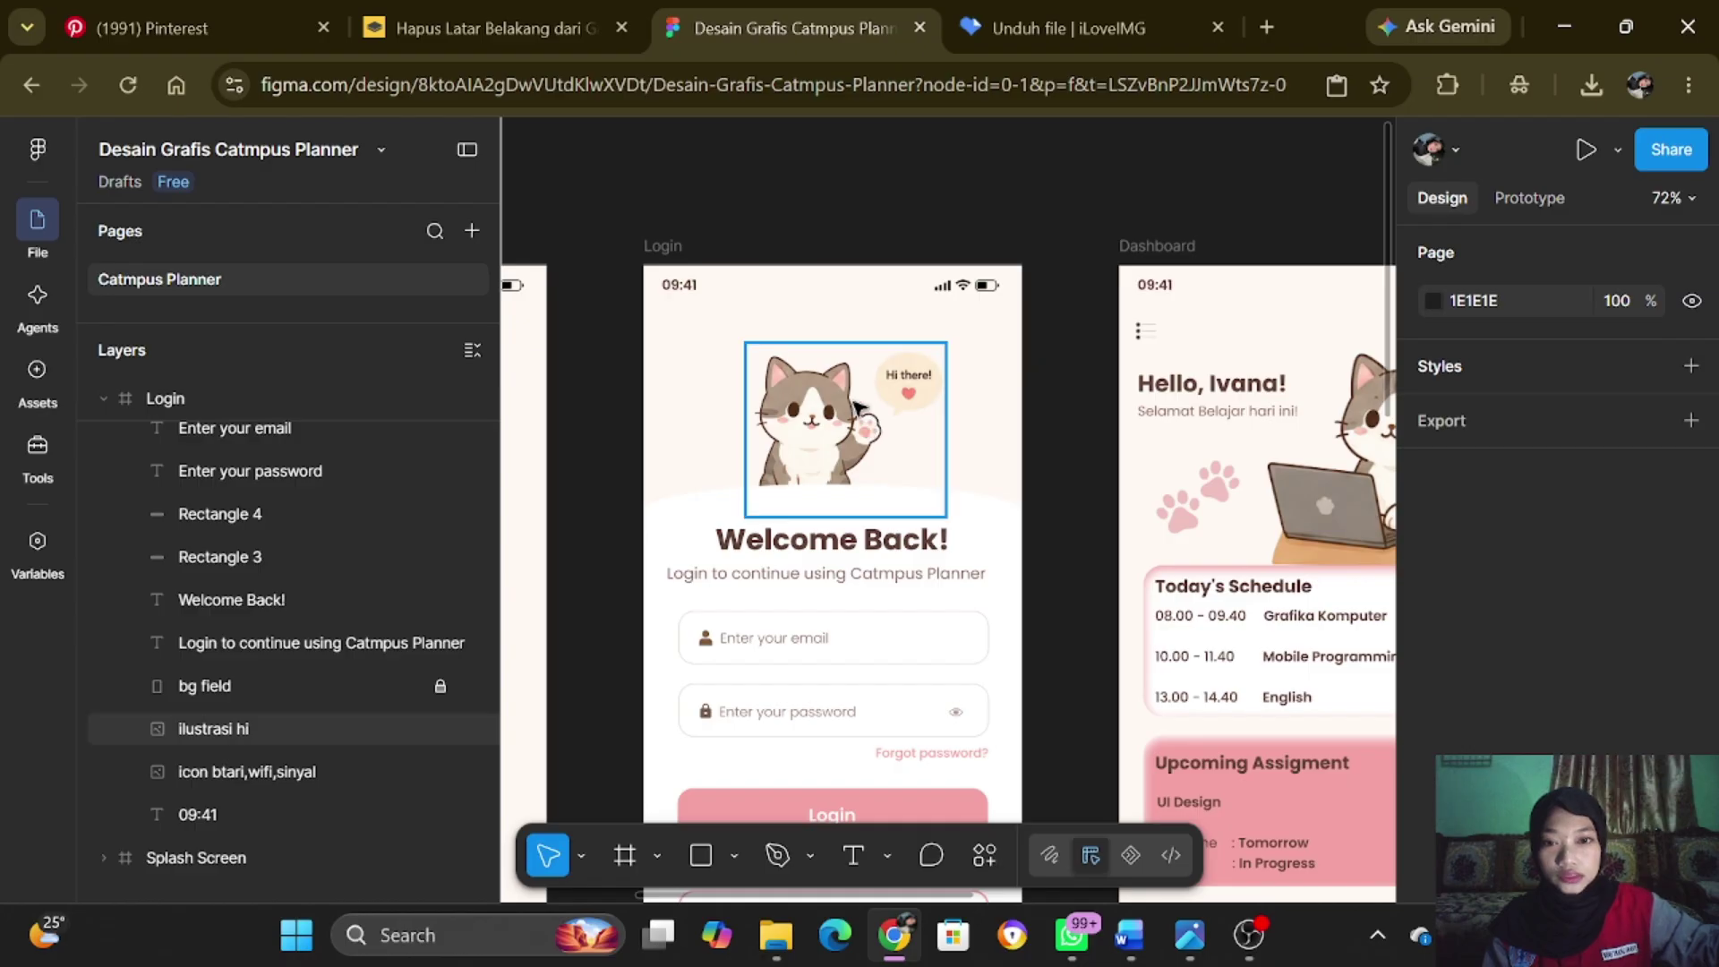
left_click(861, 419)
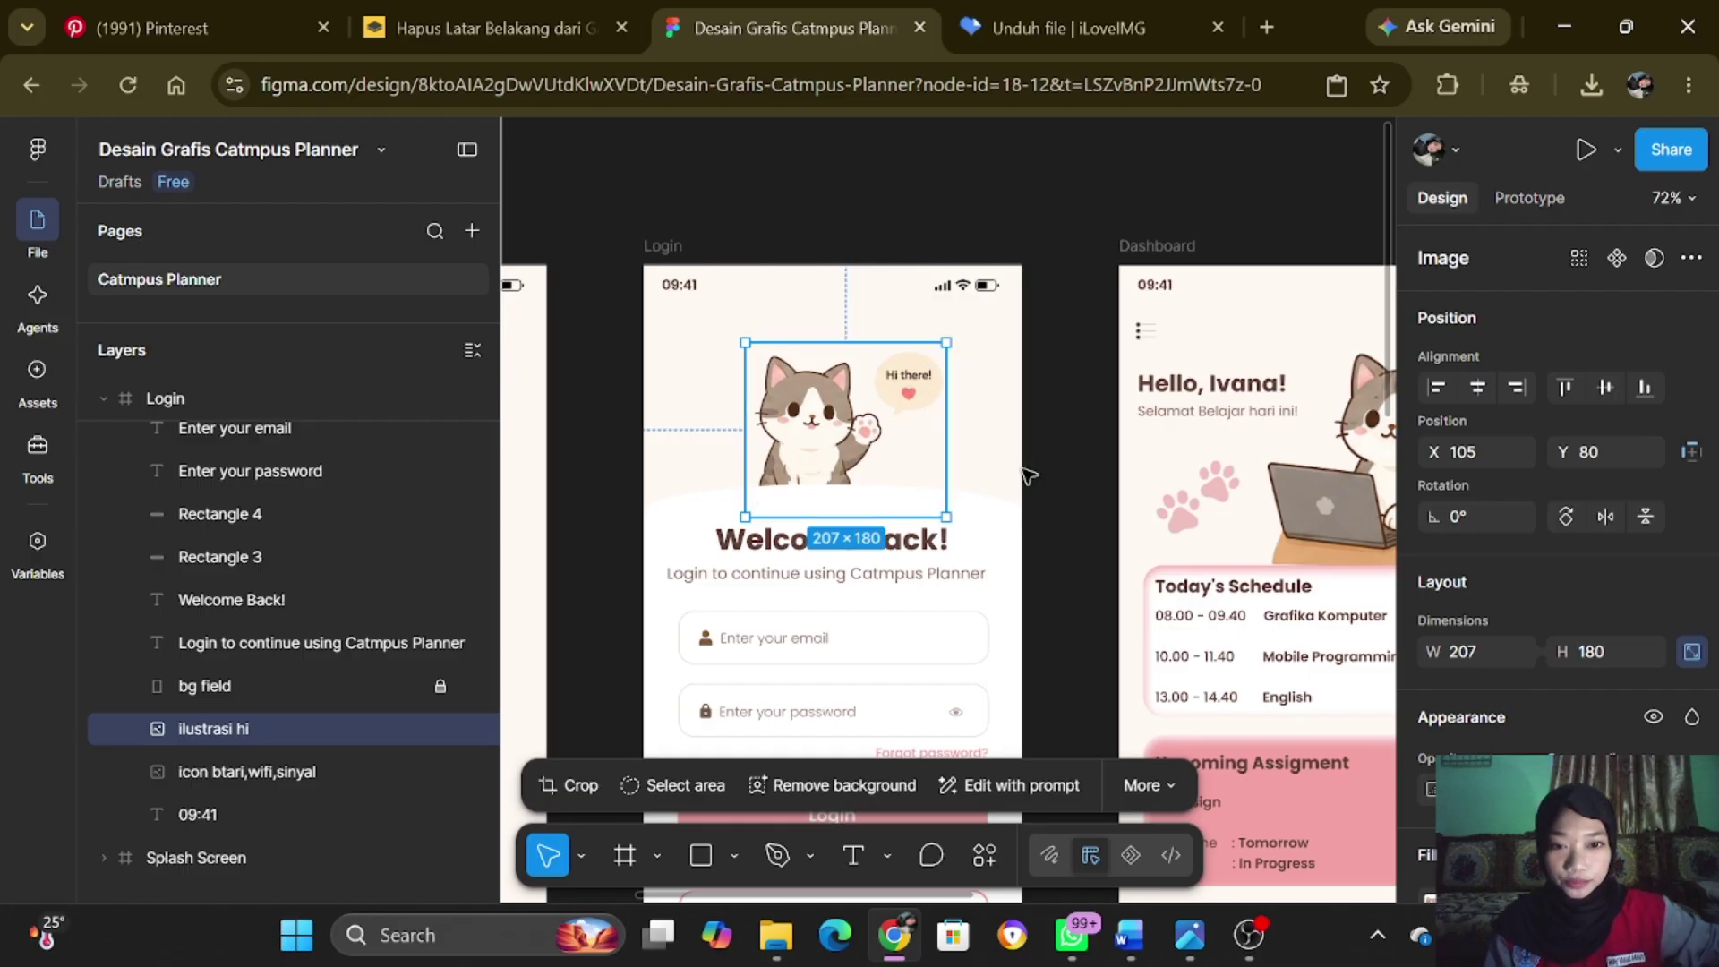
left_click(1048, 474)
- Inspect the "Welcome Back!" heading and the "Login to continue using Catmpus Planner" subtitle below it
scroll(828, 403, "down", 3)
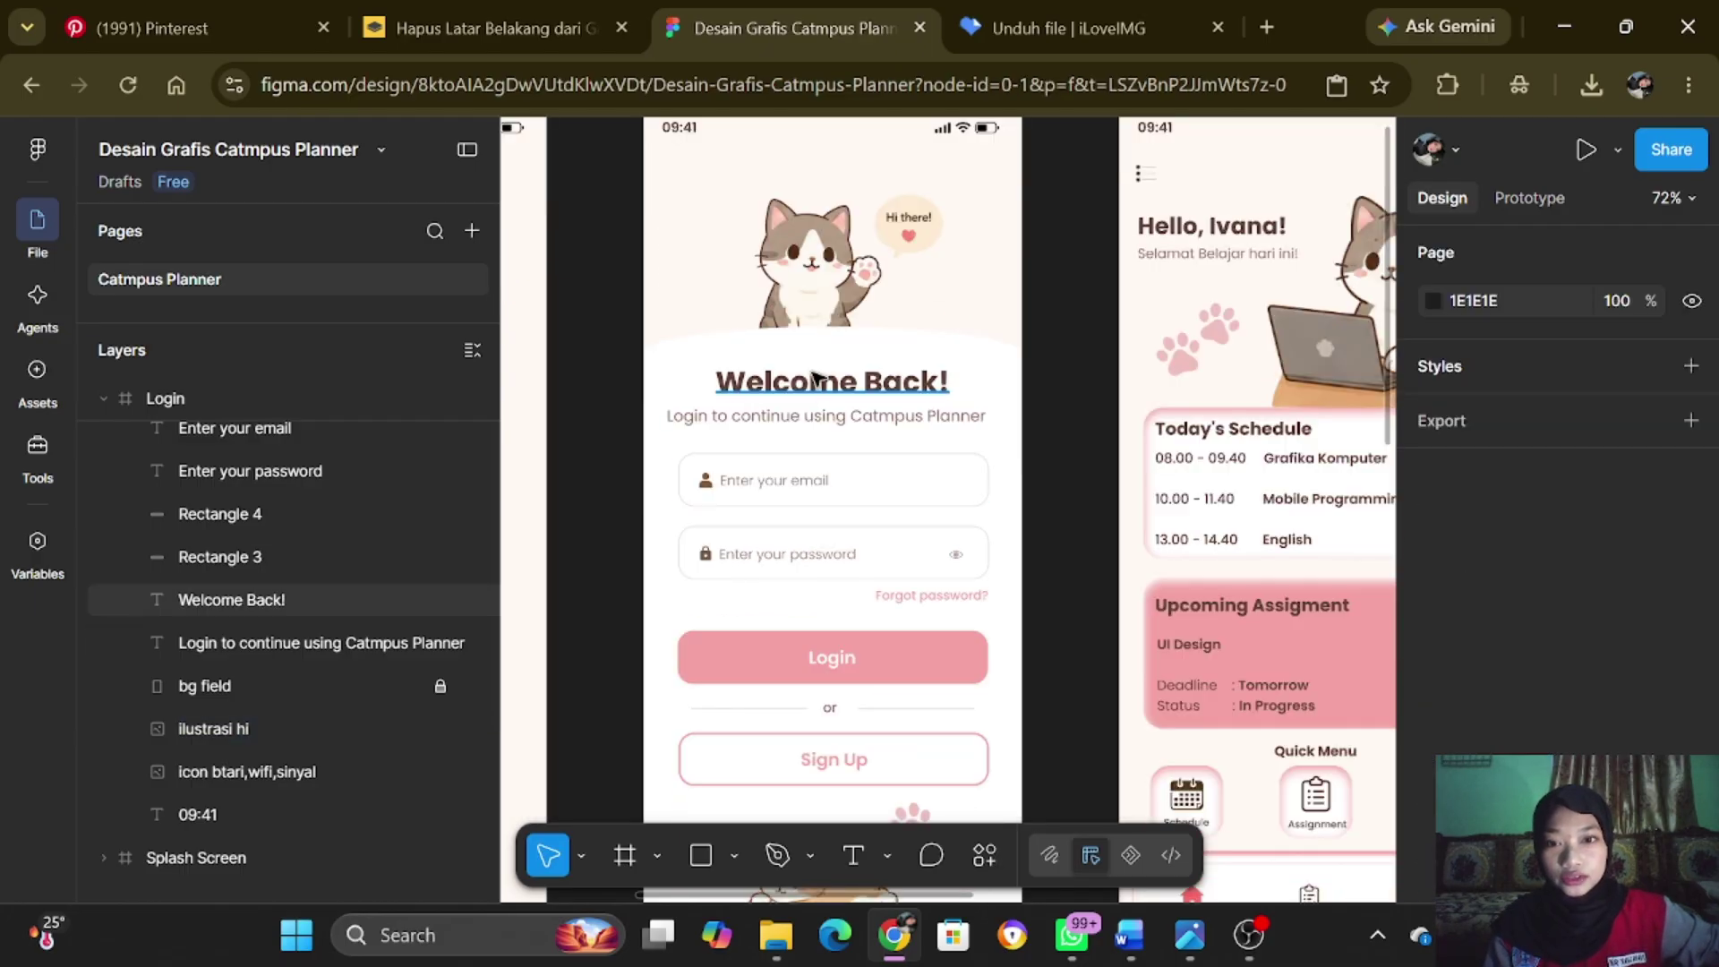
left_click(828, 384)
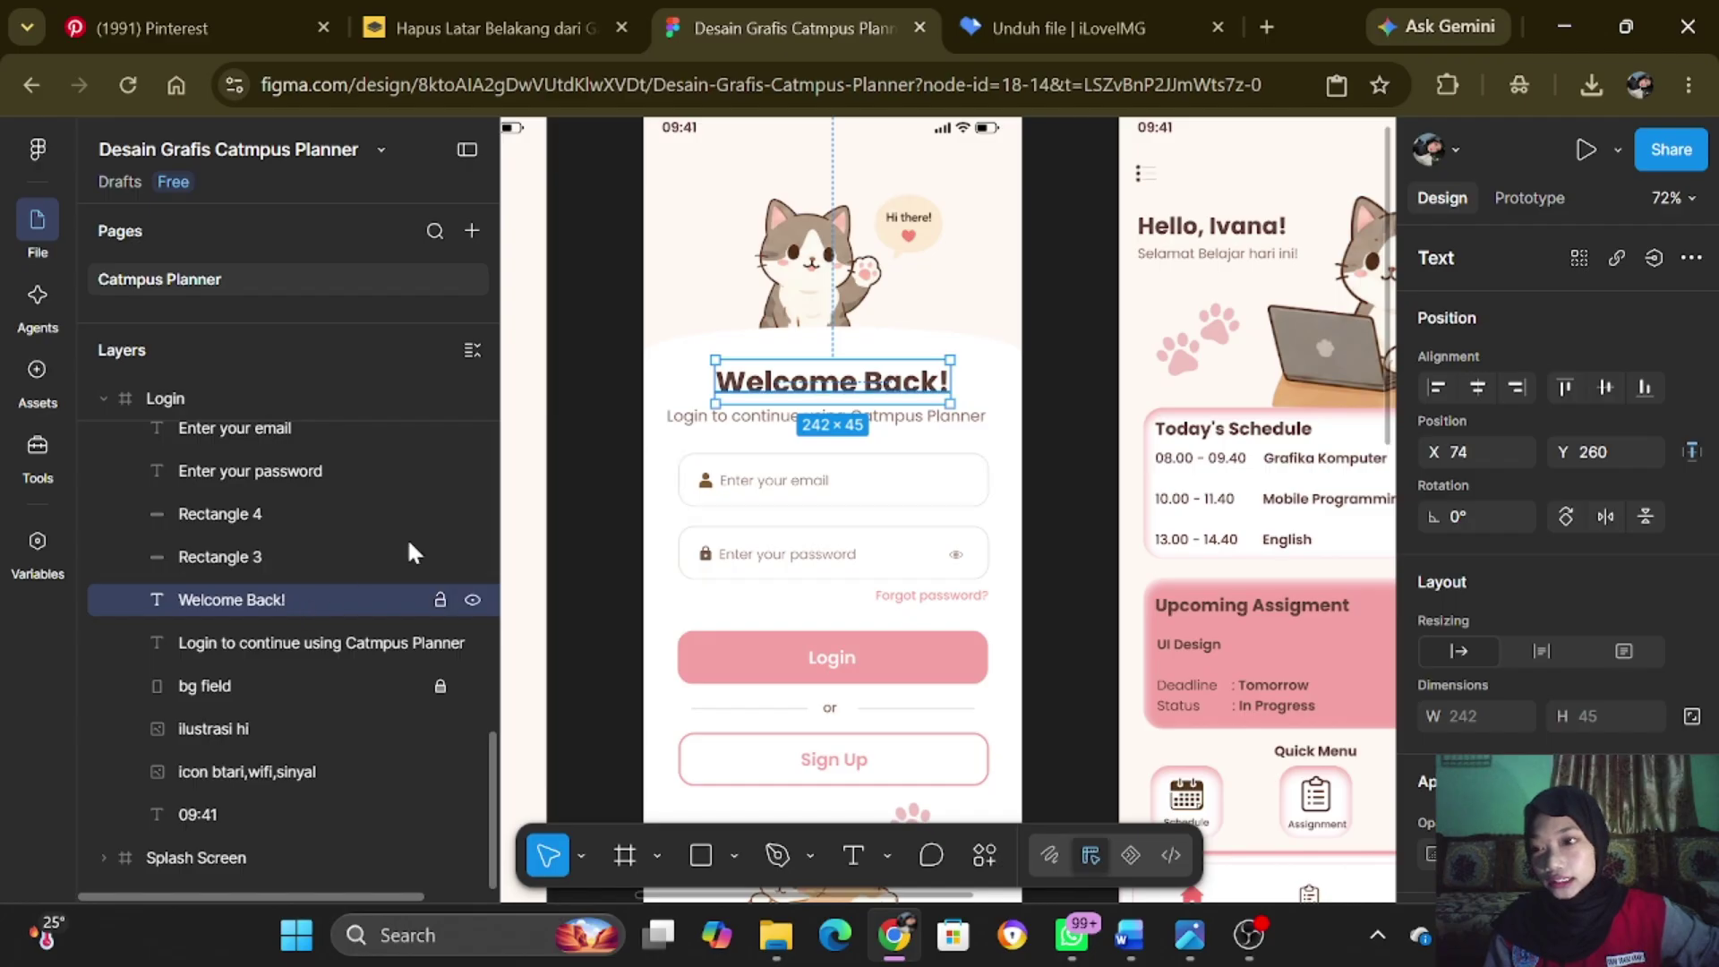
left_click(741, 421)
left_click(1060, 427)
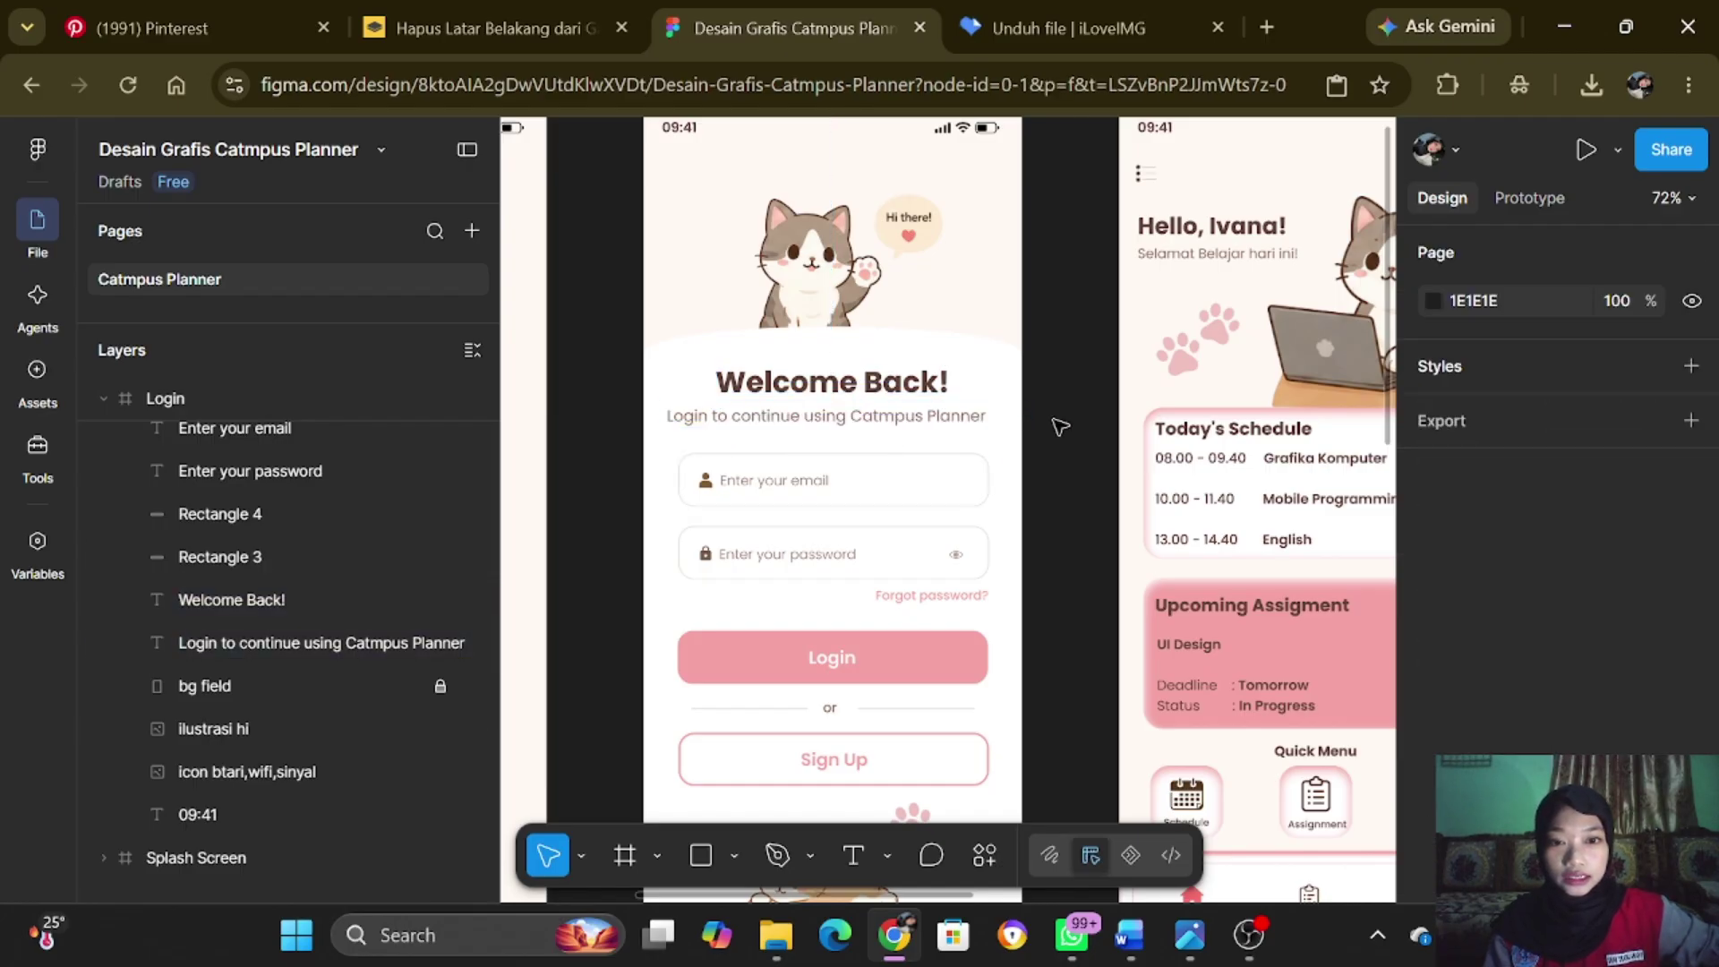
left_click(801, 383)
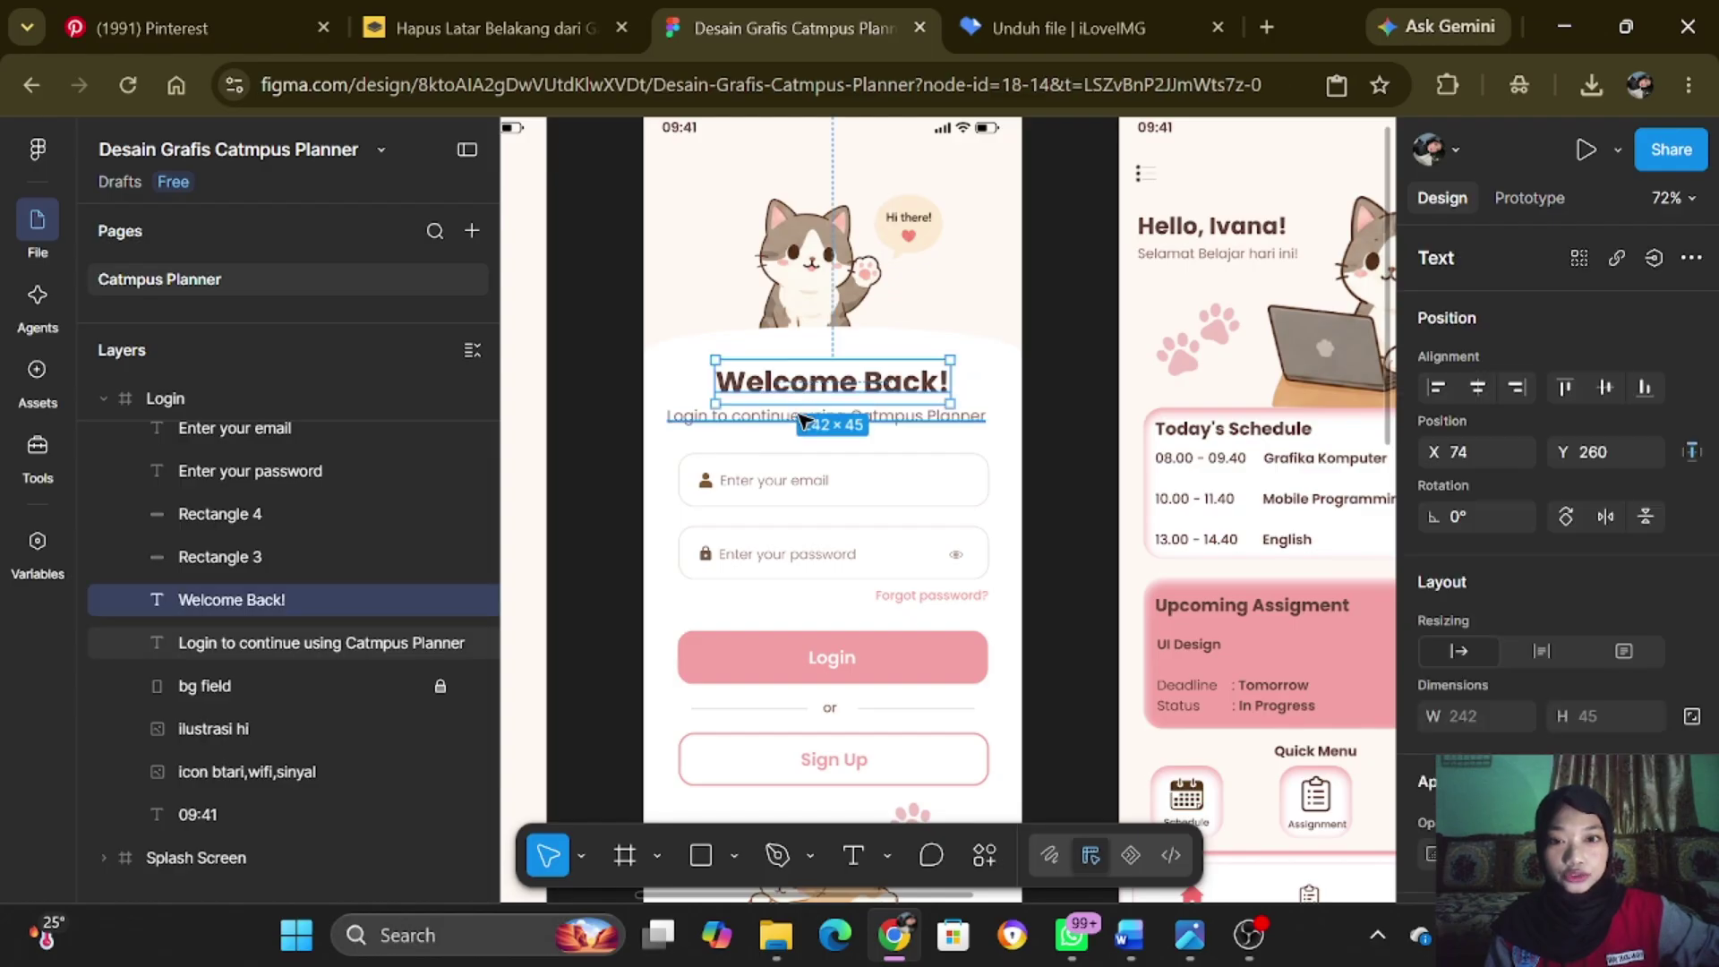
left_click(736, 427)
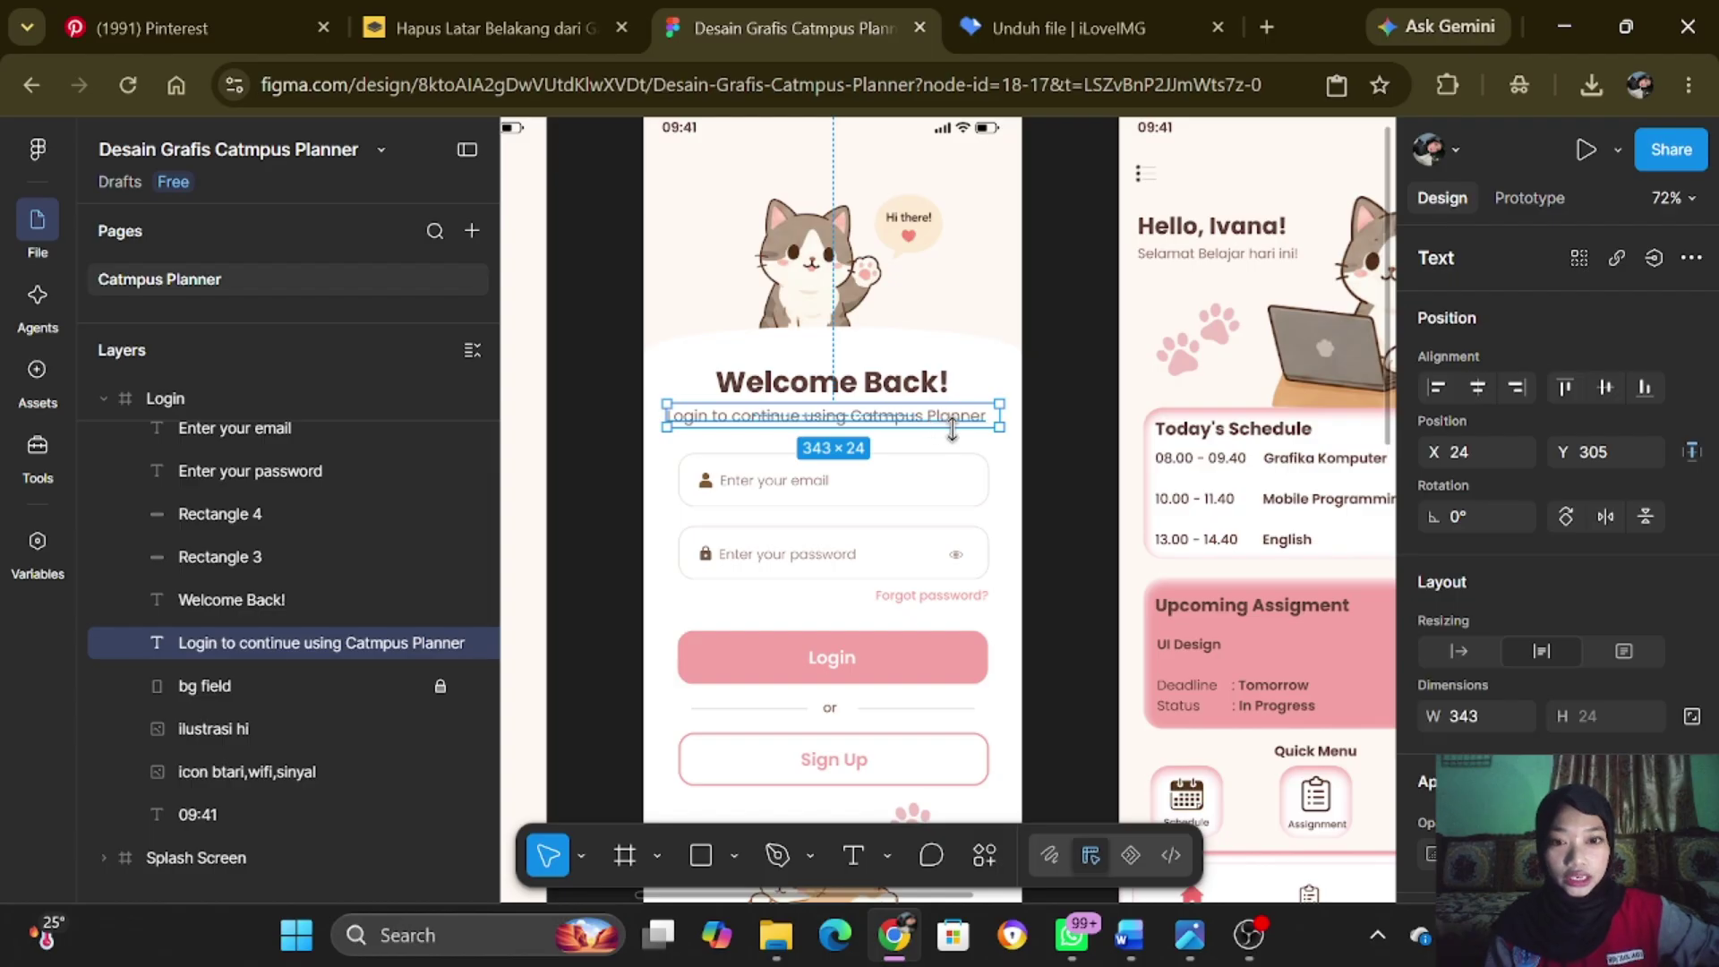
- Inspect the rounded rectangles behind the email and password fields, including their dimensions
scroll(1003, 363, "down", 2)
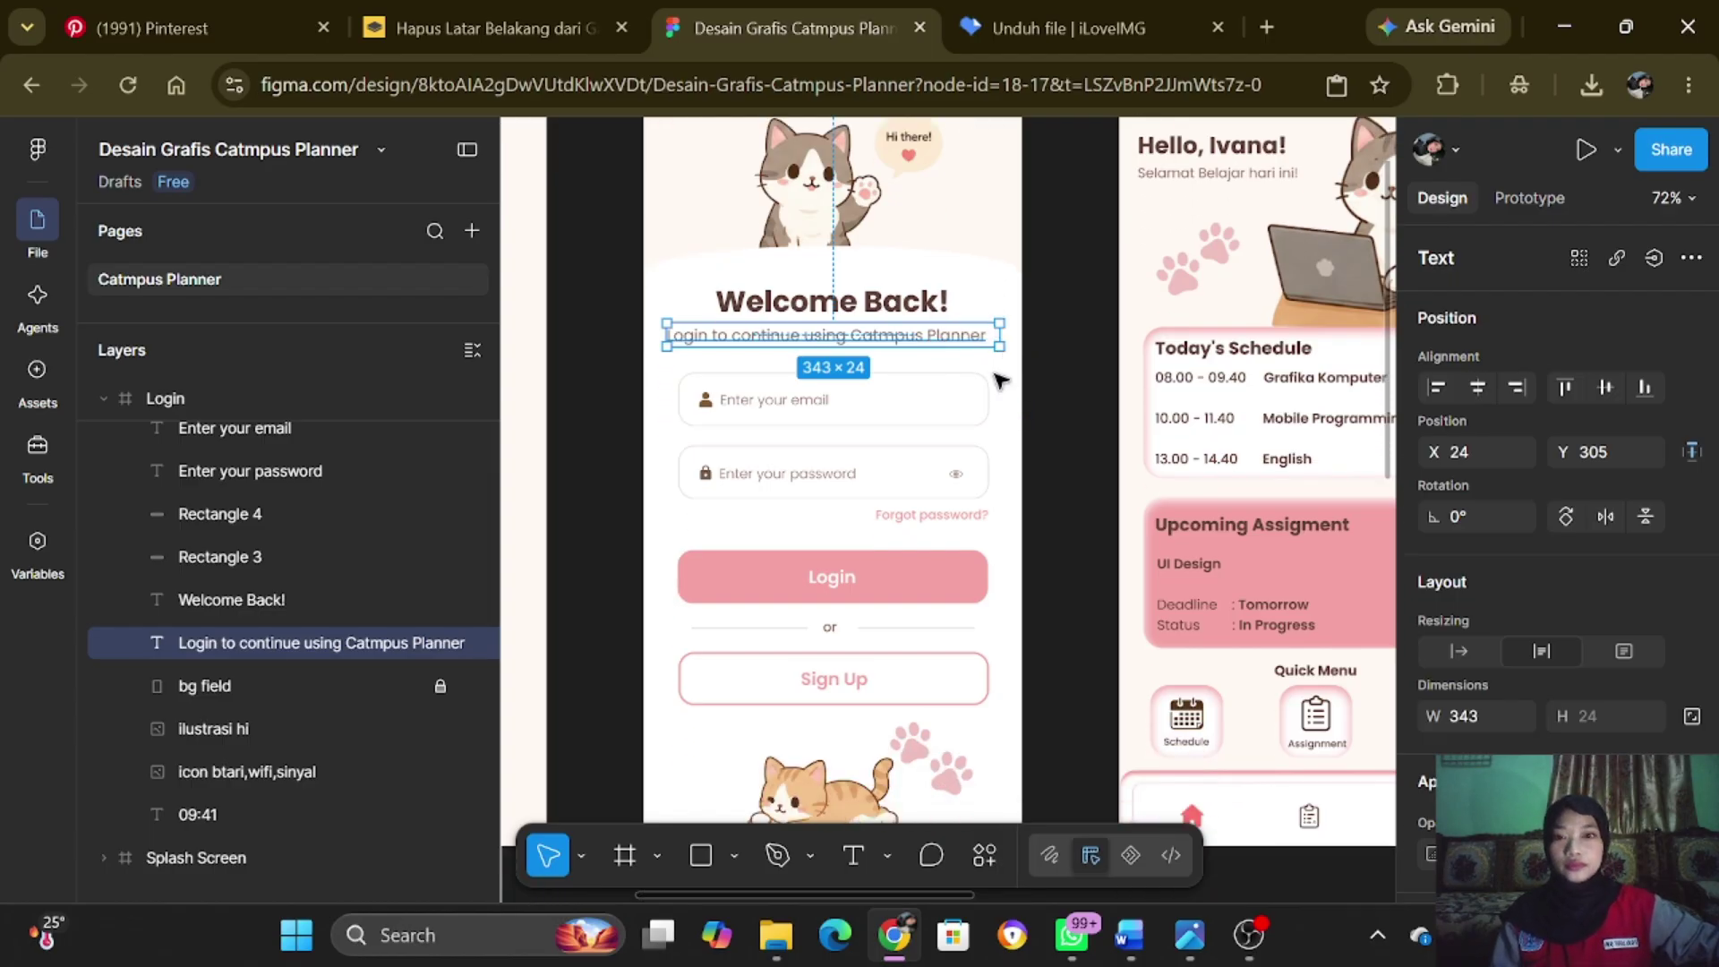
scroll(1000, 380, "up", 3)
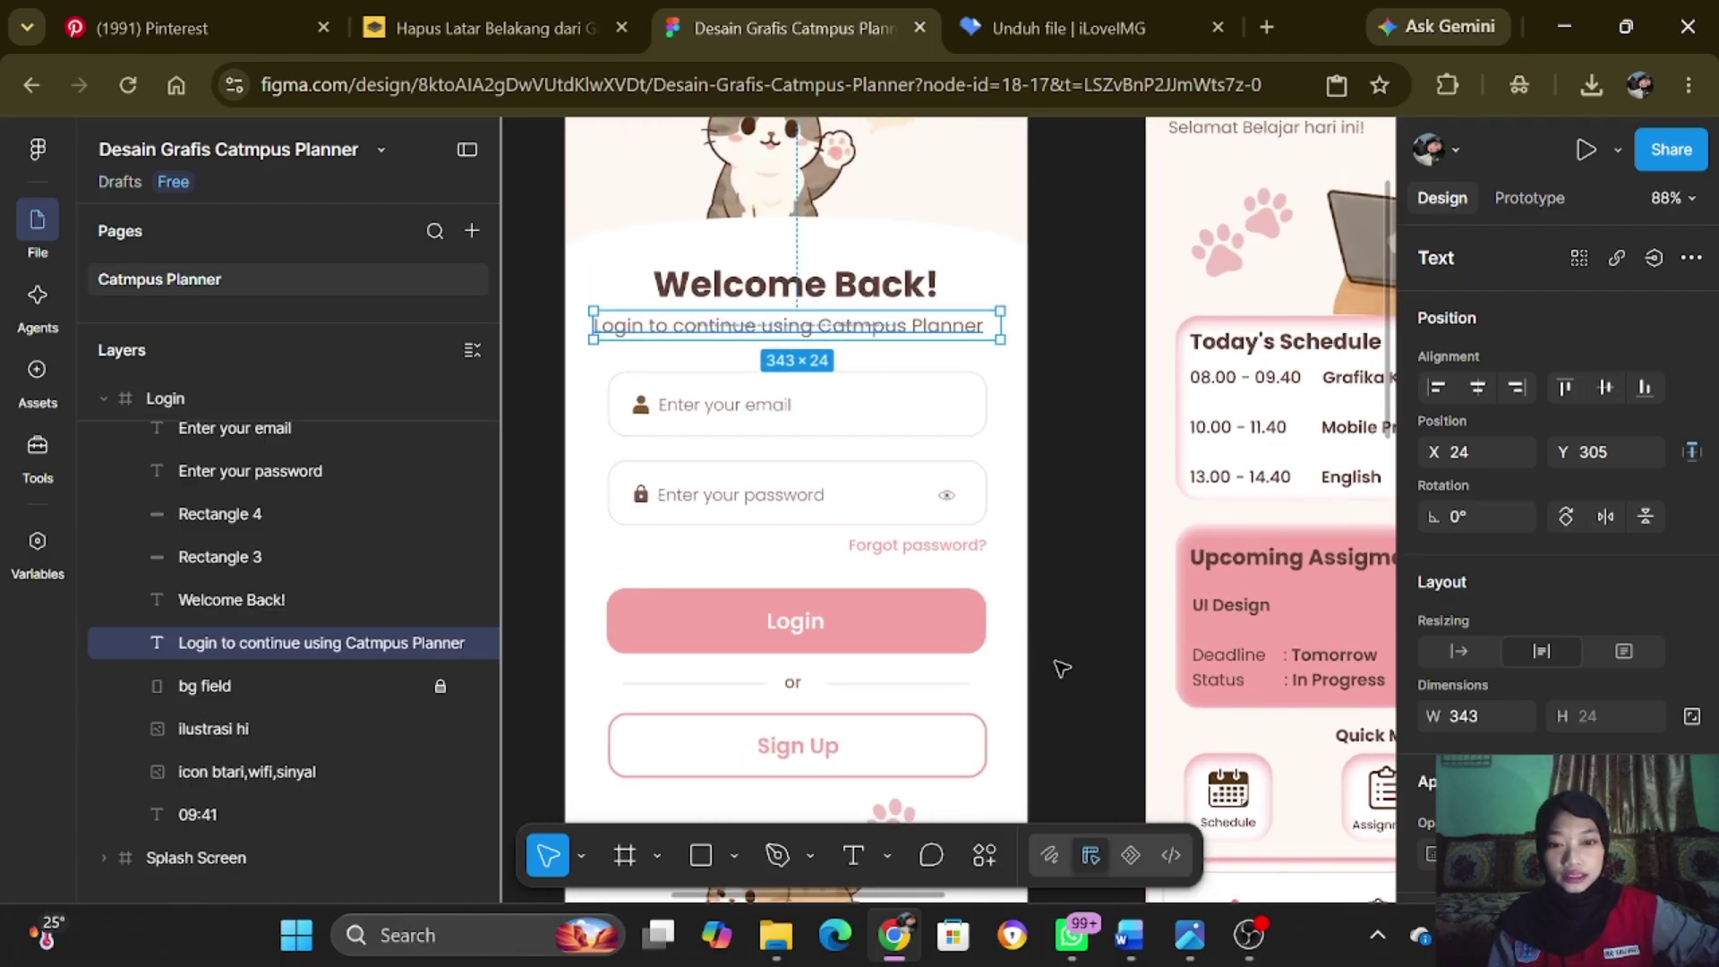
left_click_drag(918, 897, 896, 895)
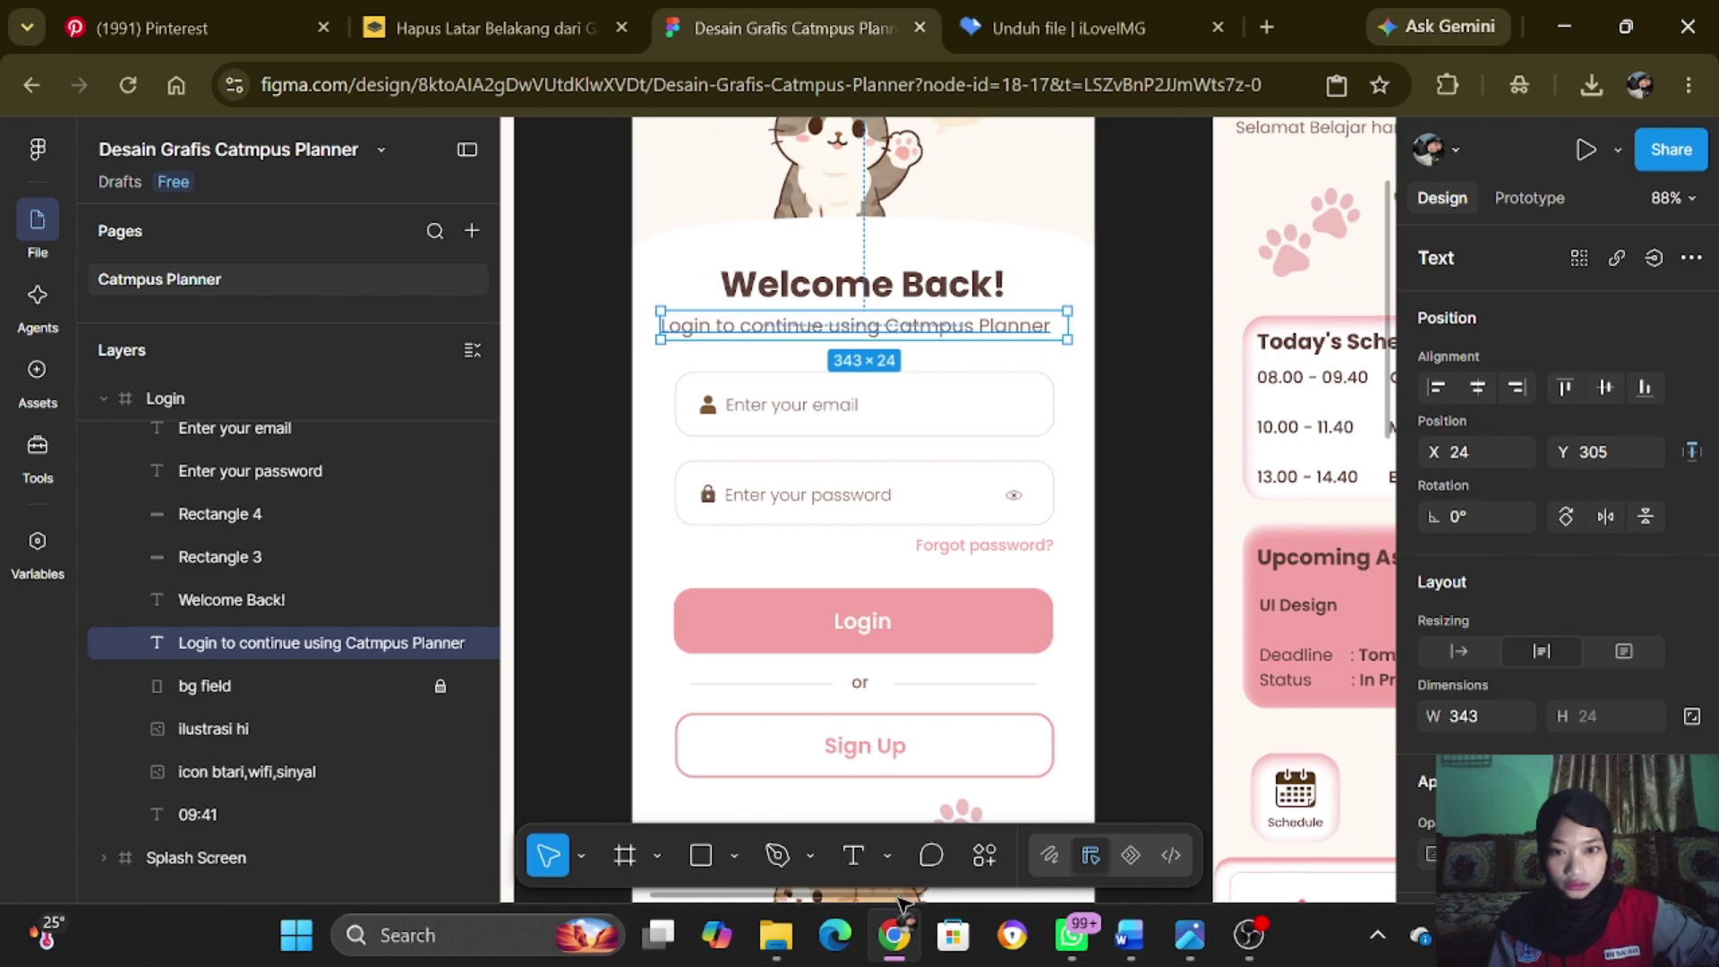
scroll(949, 430, "down", 1)
left_click(941, 376)
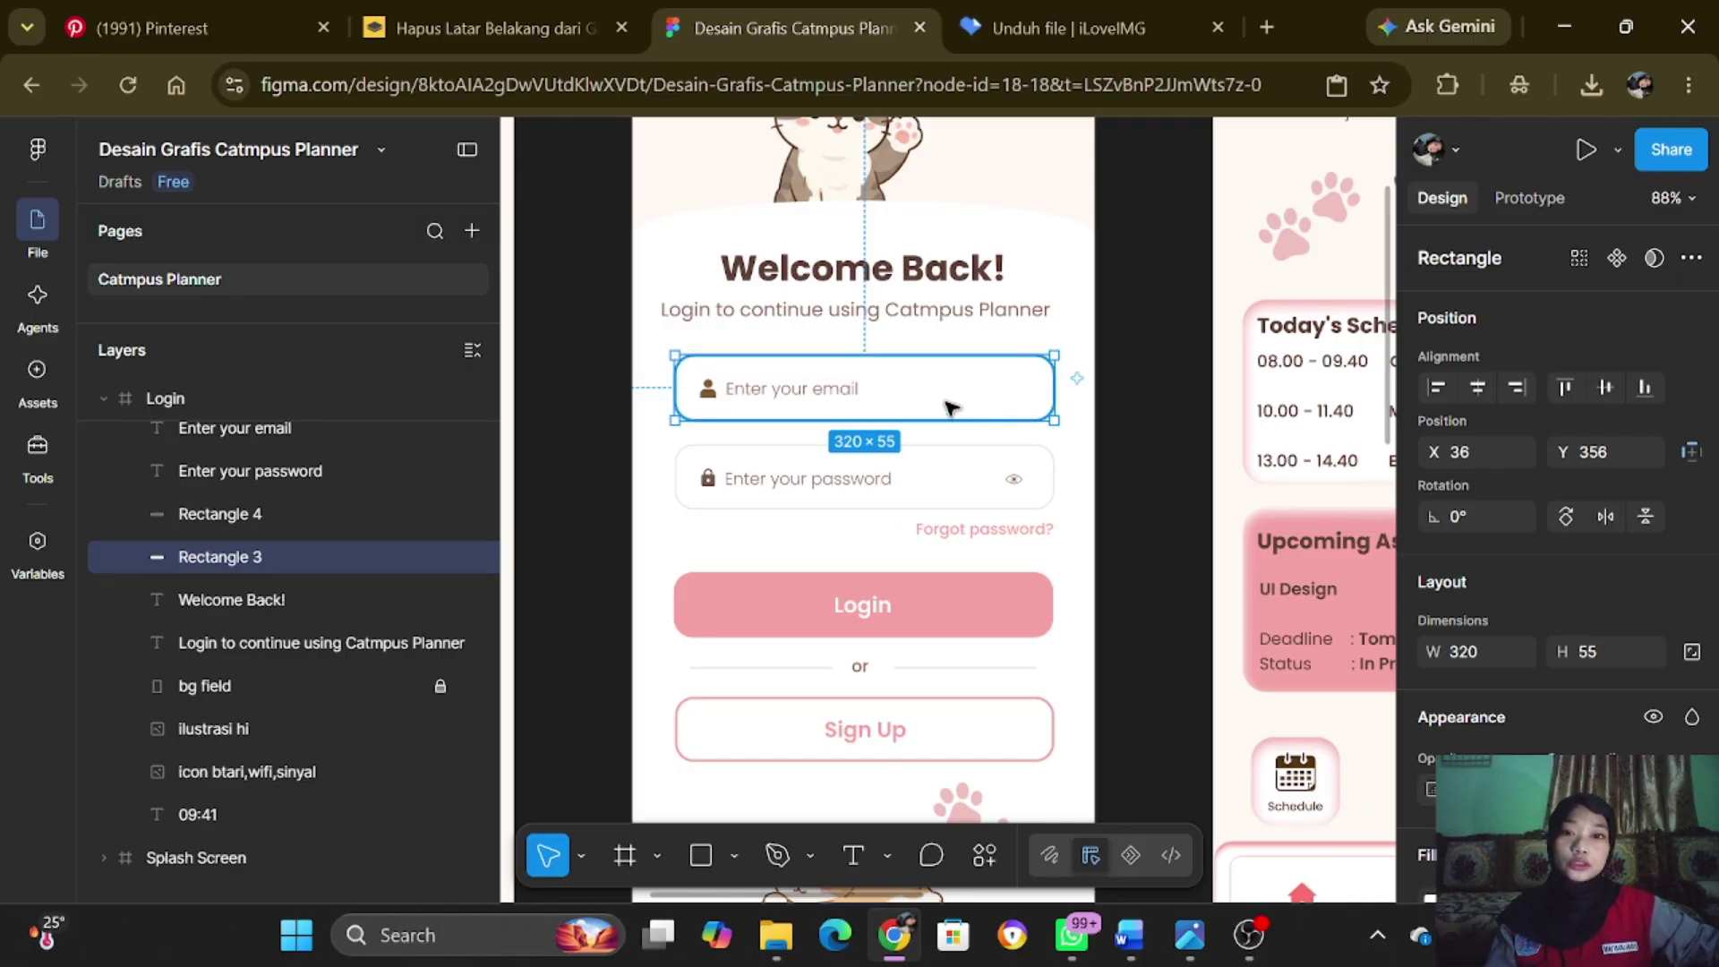
left_click(935, 467)
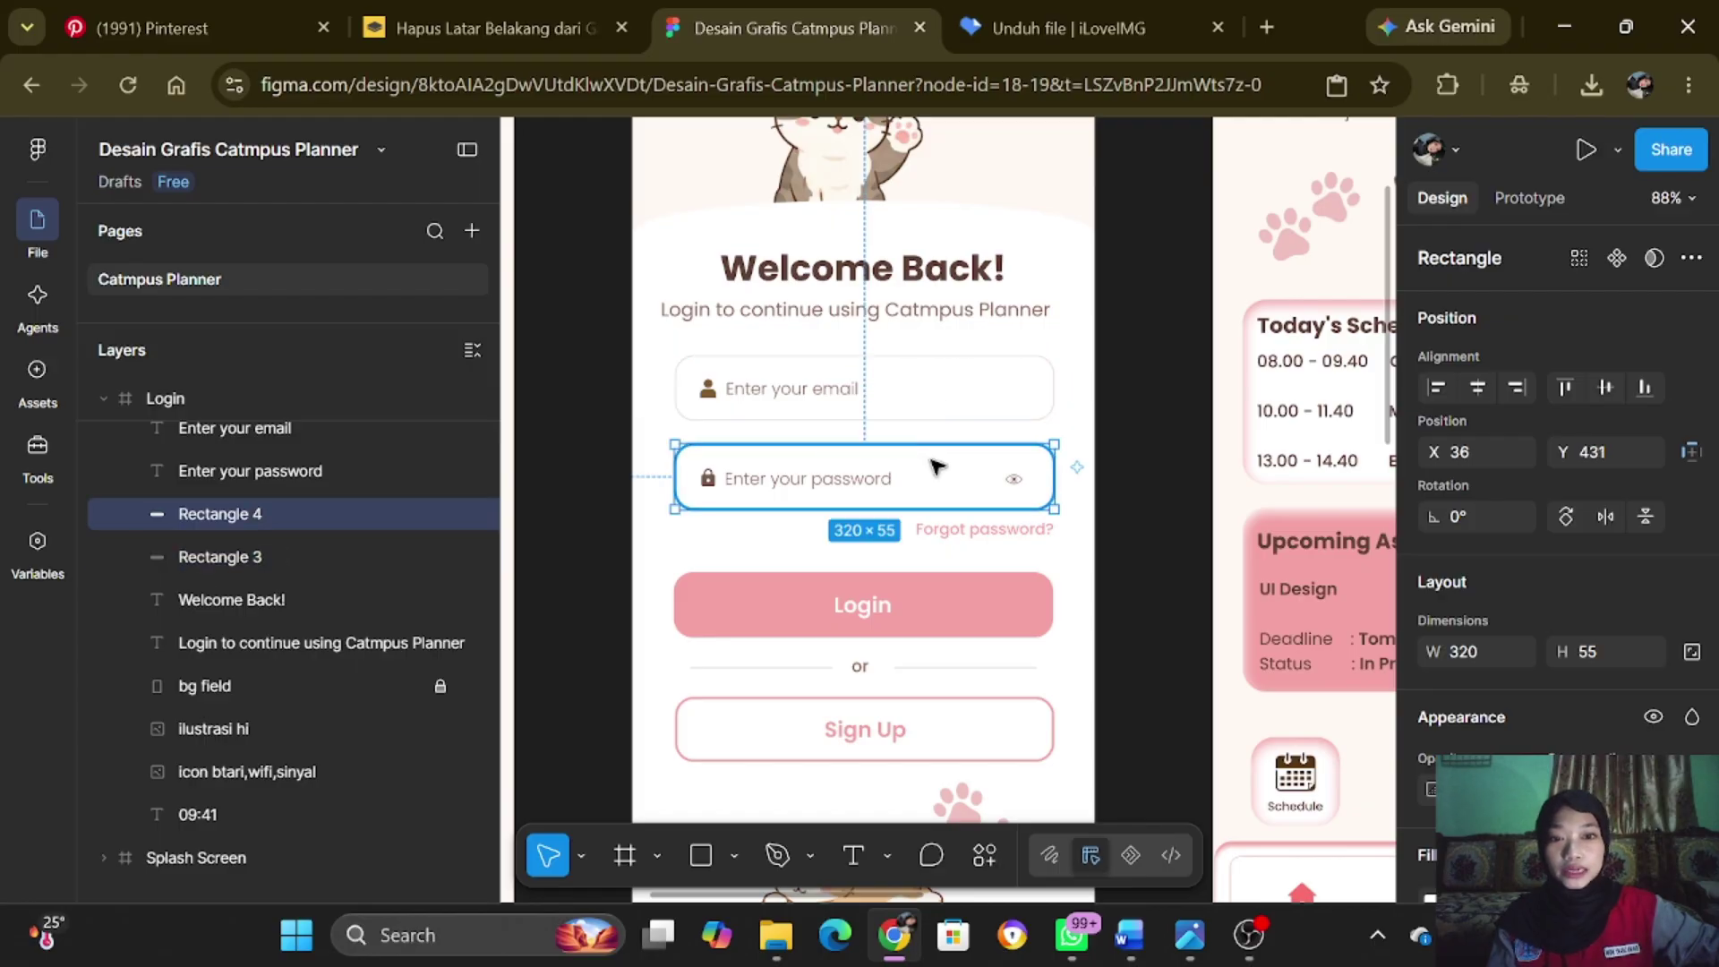
- Inspect the person icon in the email field and the lock icon in the password field
left_click(708, 388)
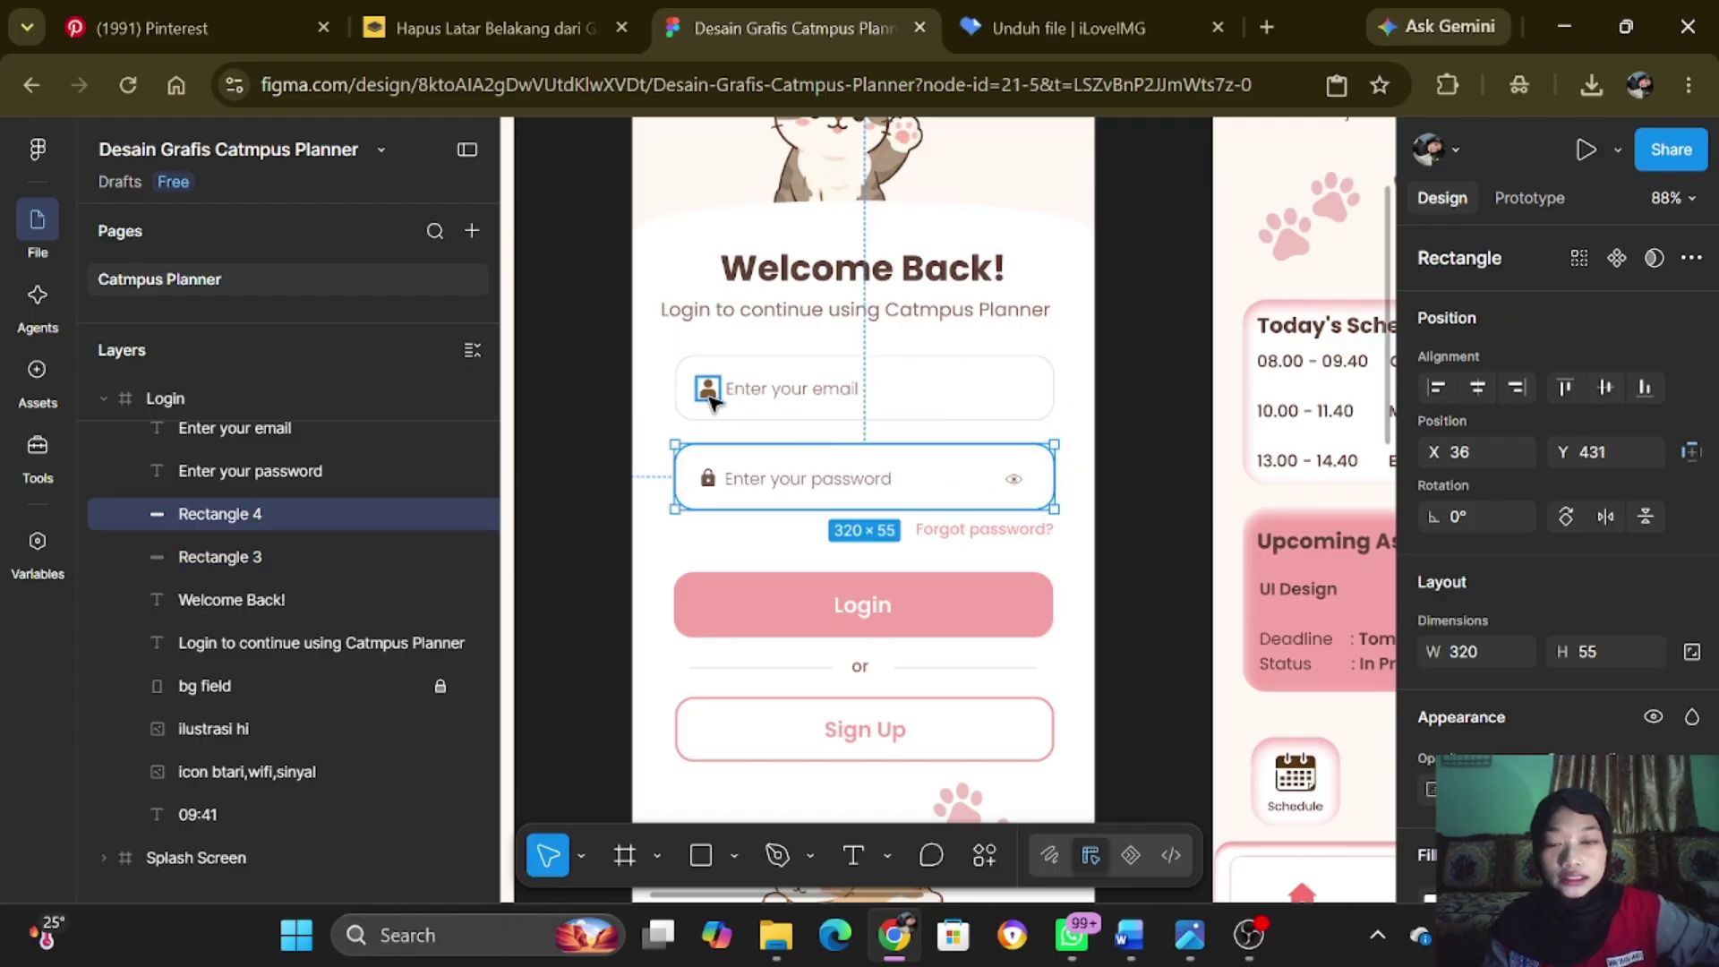
left_click(709, 481)
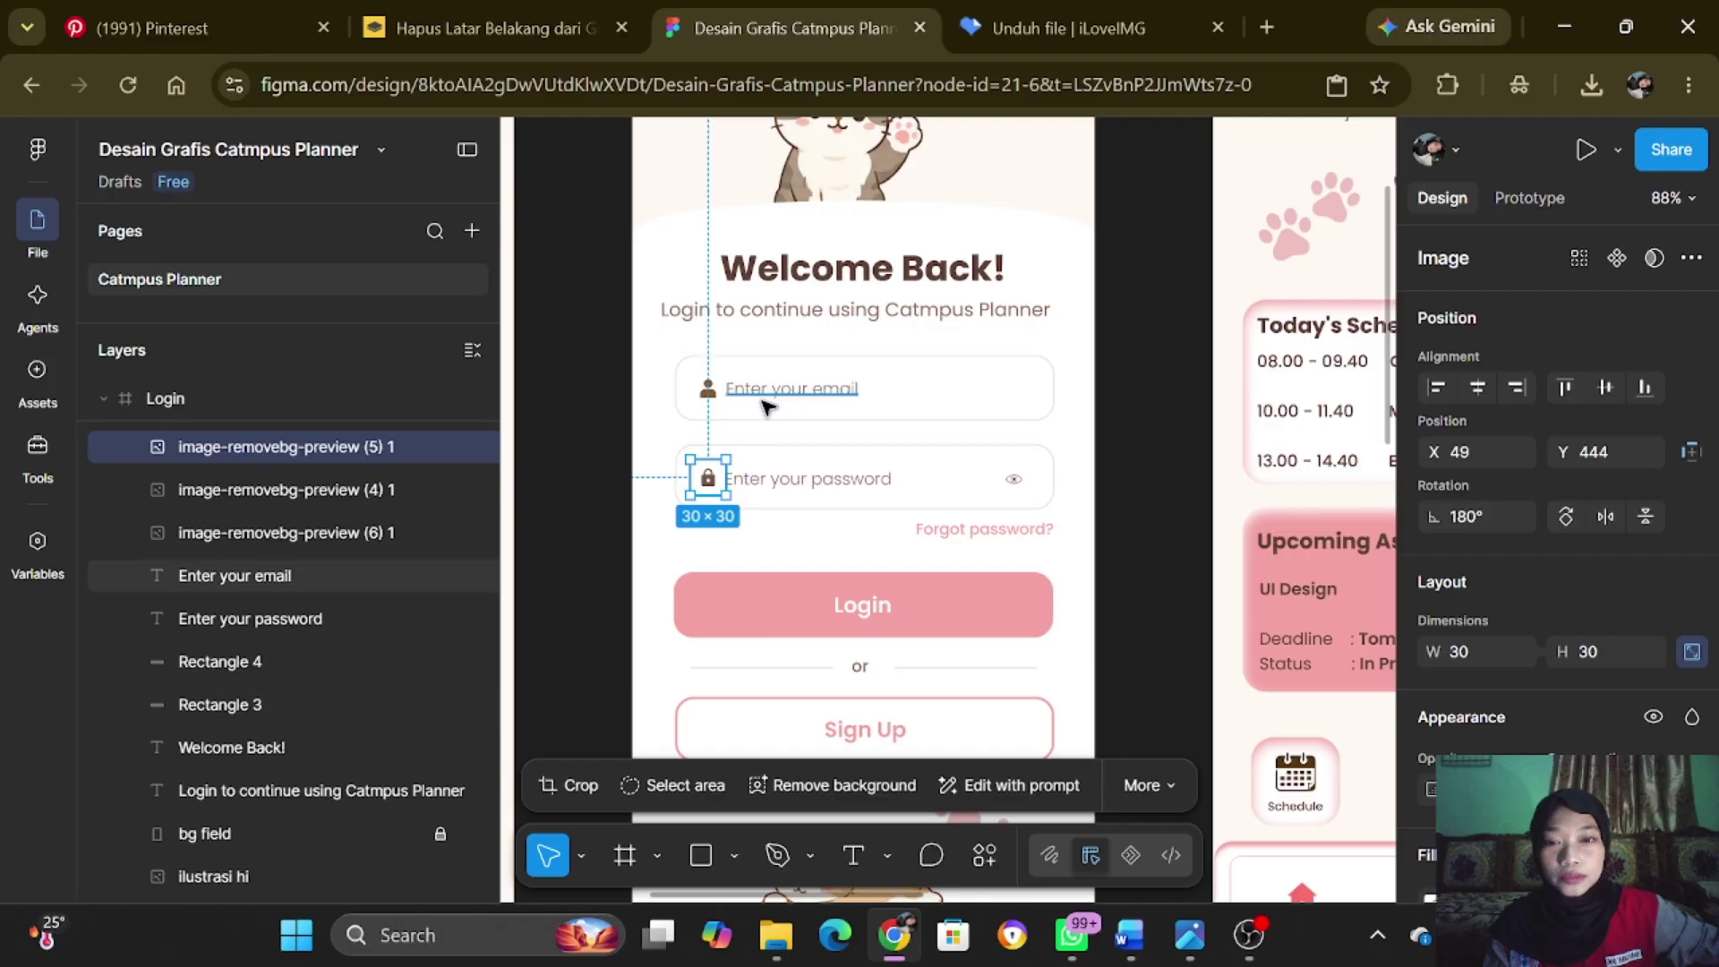
left_click(709, 394)
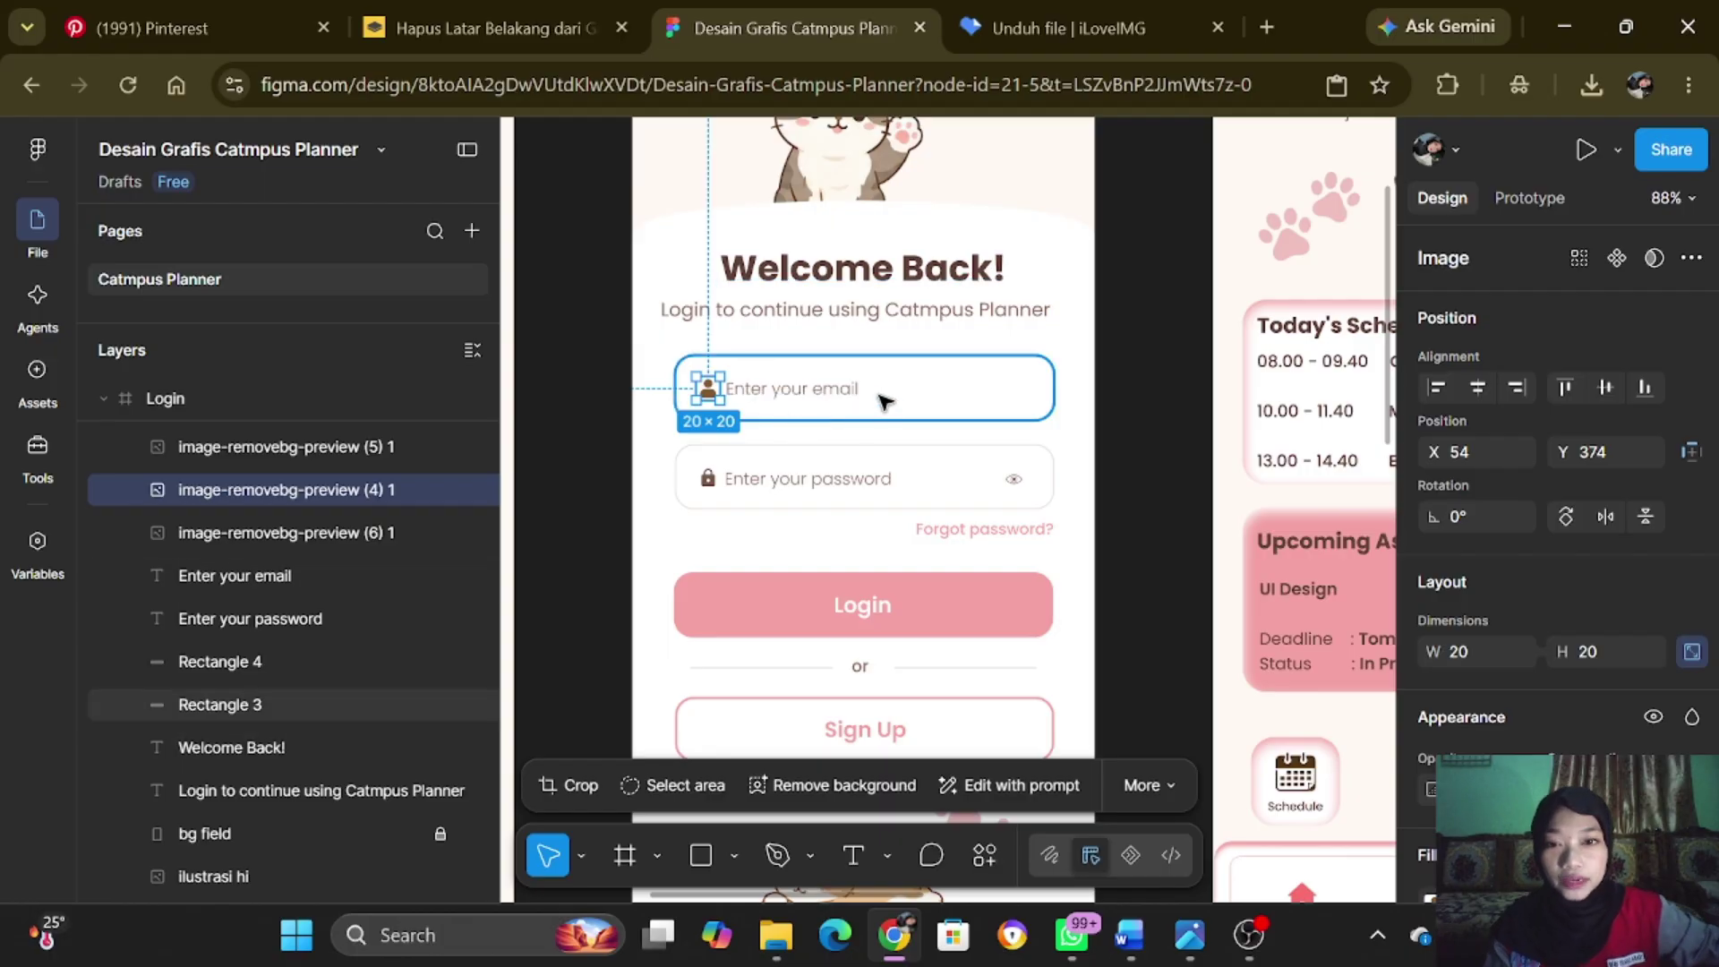
- Inspect the "Enter your email" and "Enter your password" placeholders, including the password placeholder's typography and fill
left_click(837, 394)
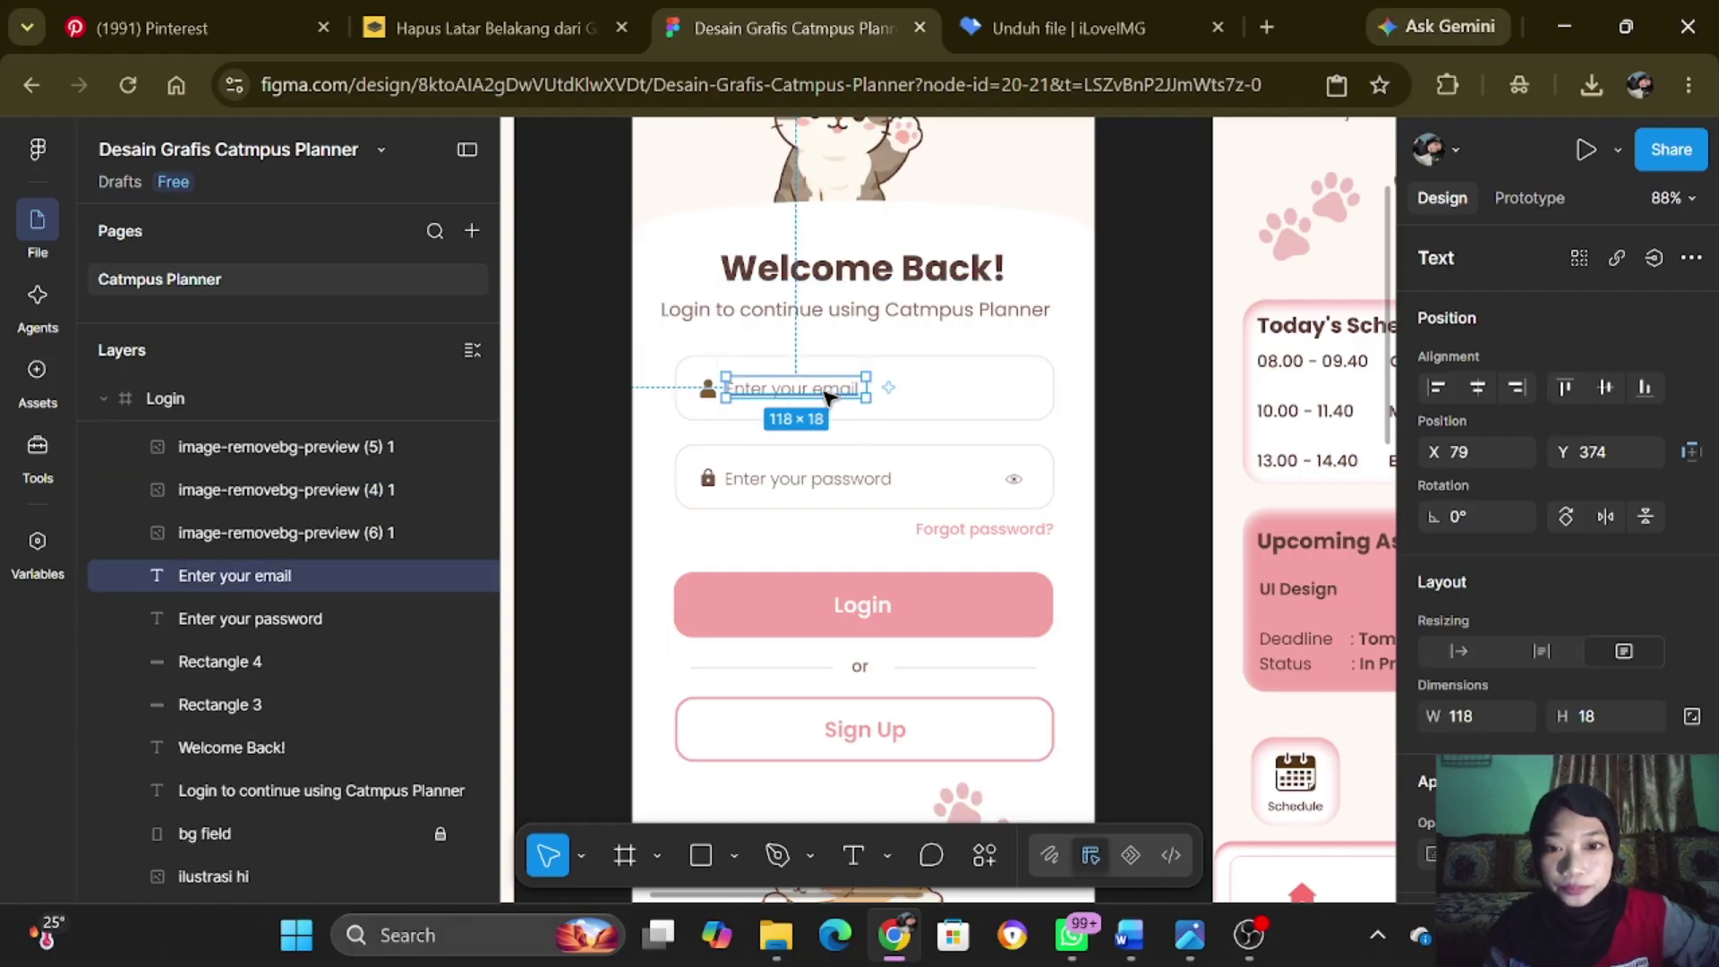
left_click(875, 491)
left_click(855, 390)
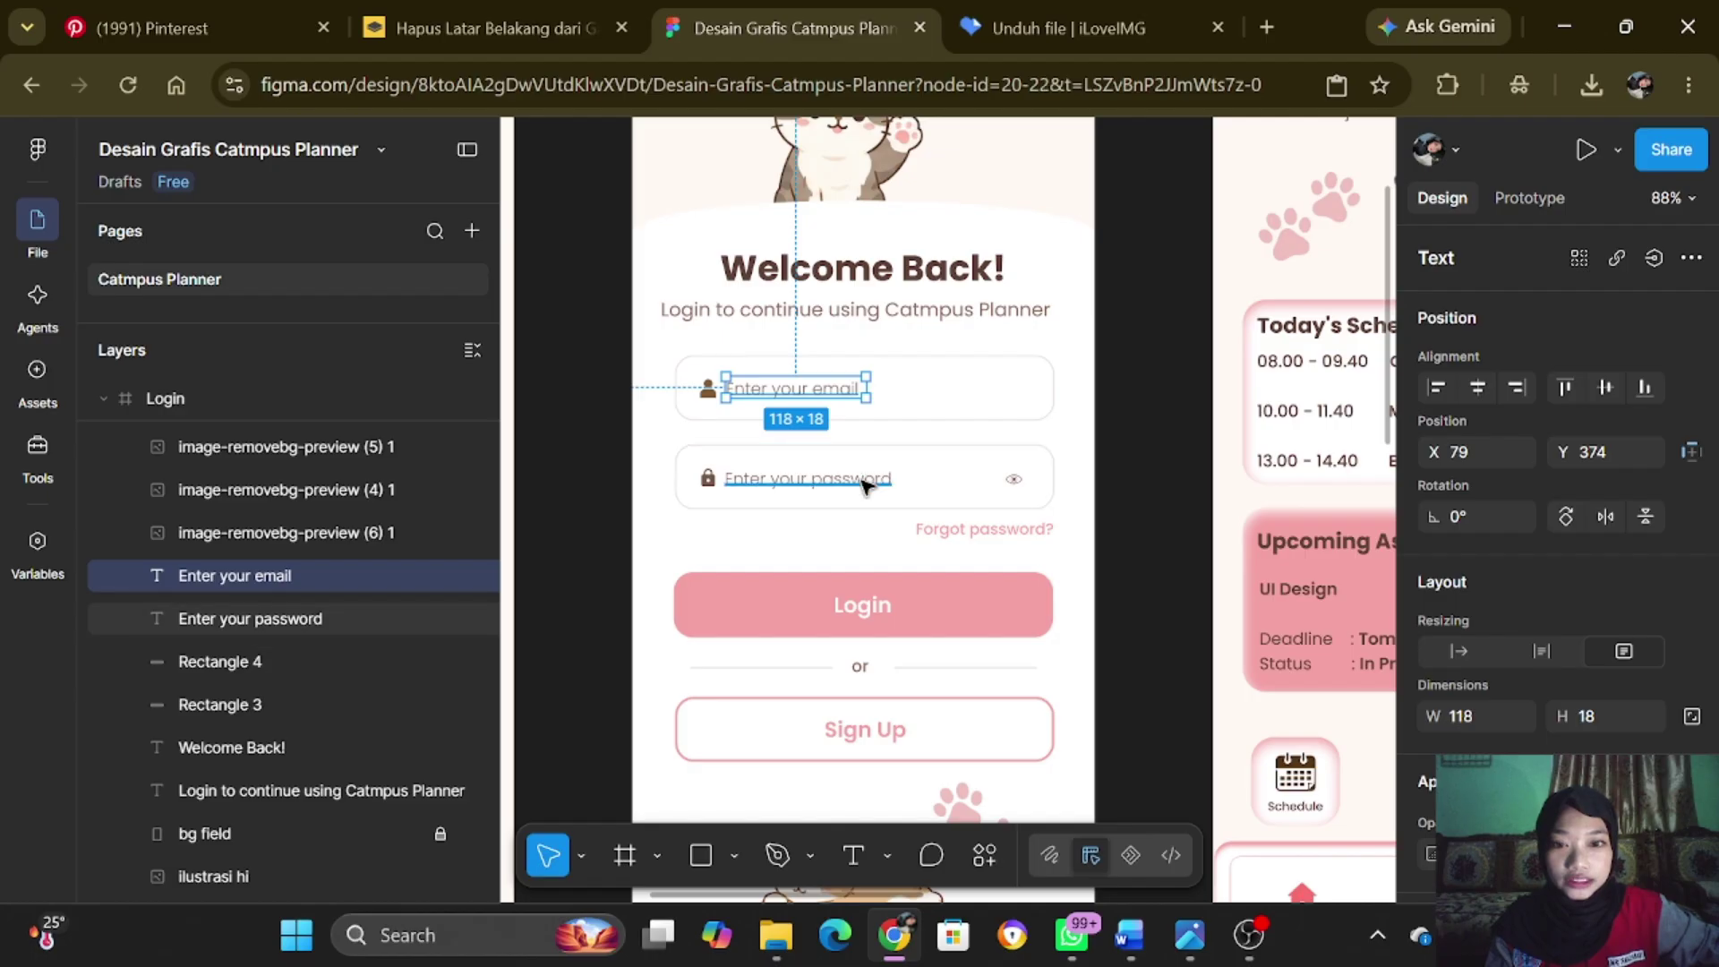
left_click(865, 485)
scroll(1565, 601, "down", 5)
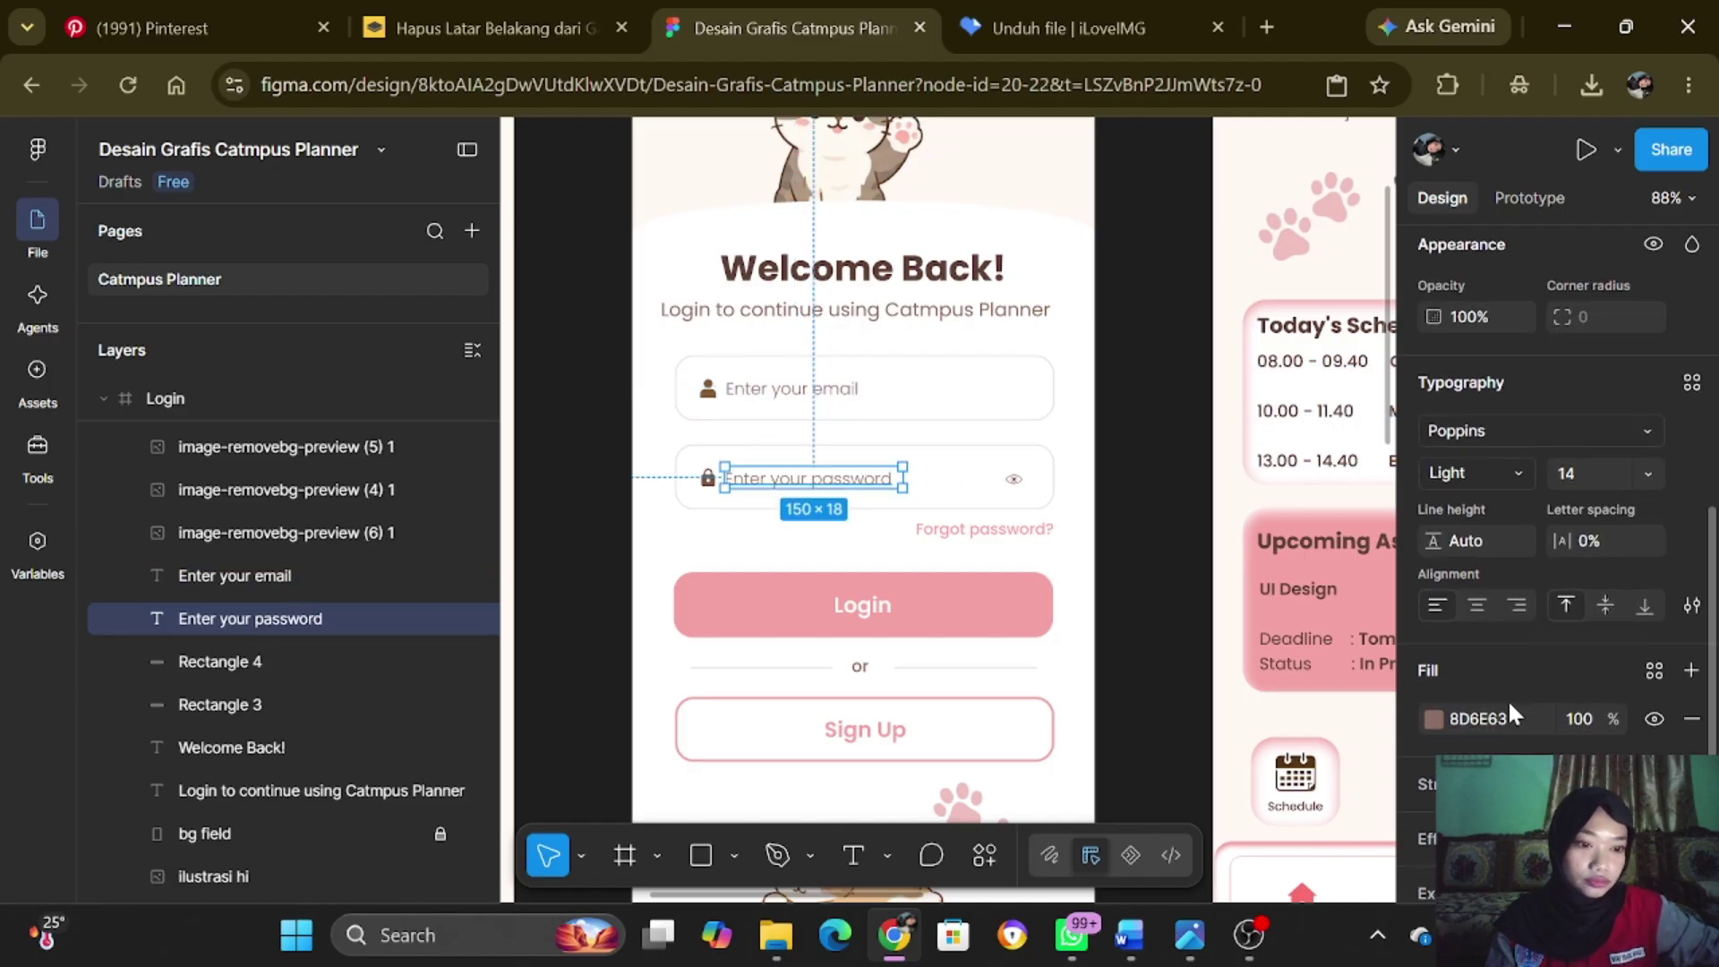
- Examine the typography and fill settings of the "Welcome Back!" heading
left_click(940, 281)
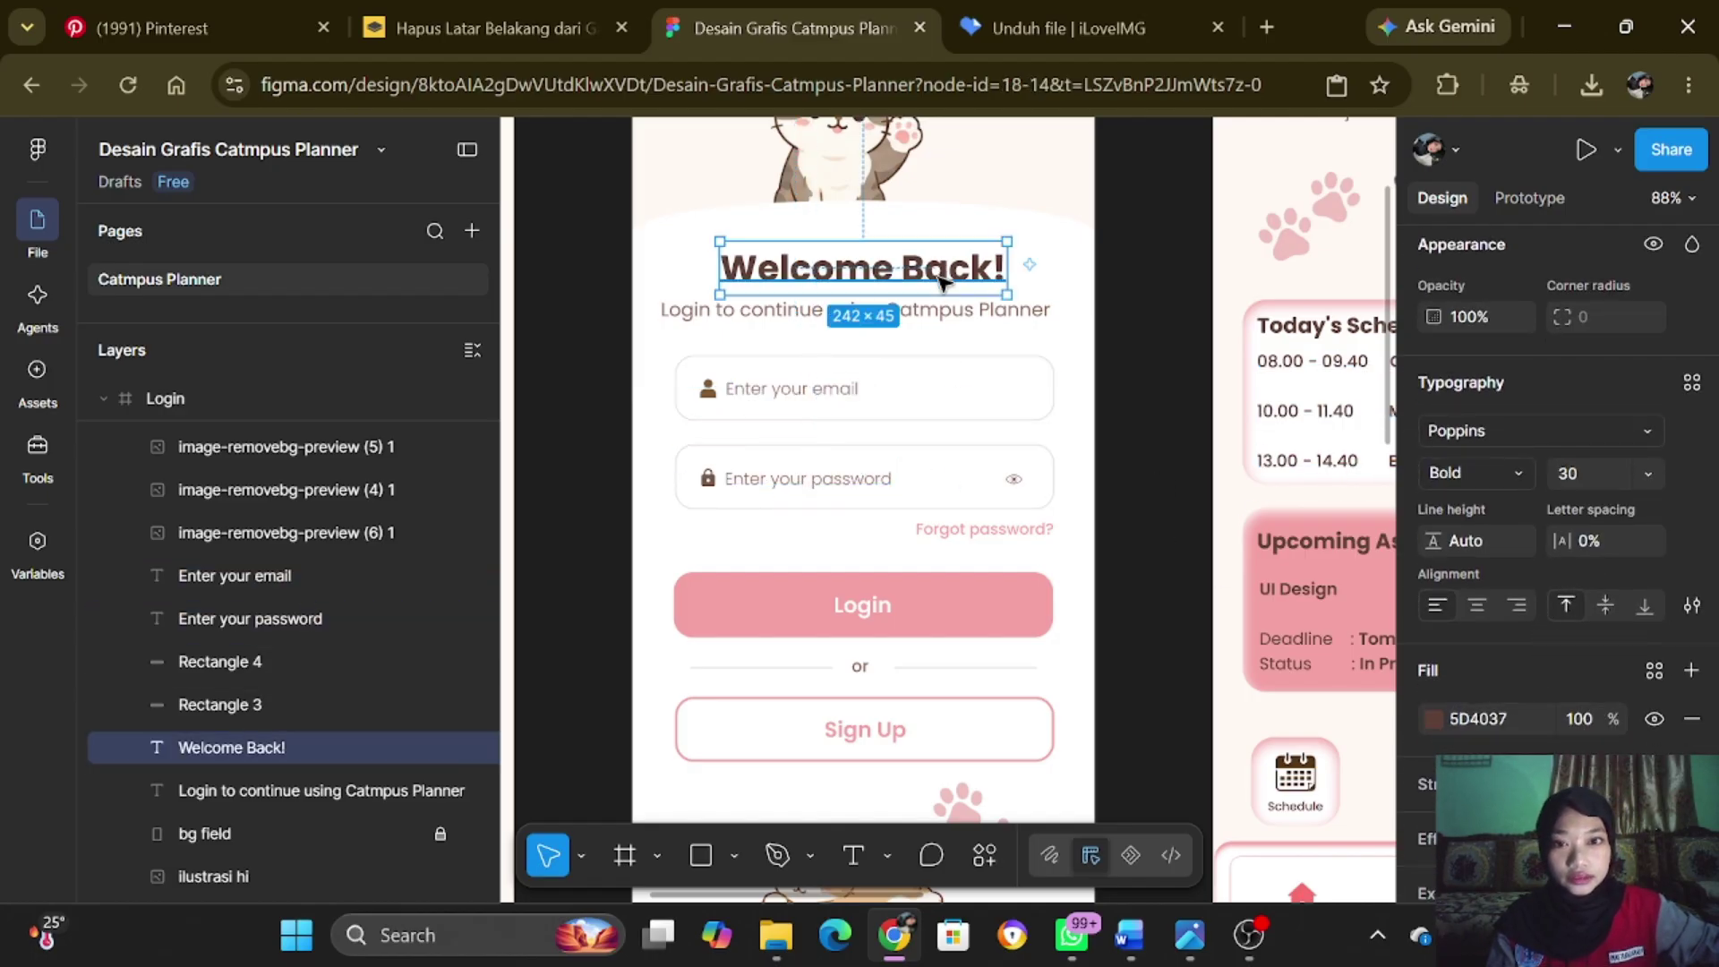
scroll(1549, 509, "down", 2)
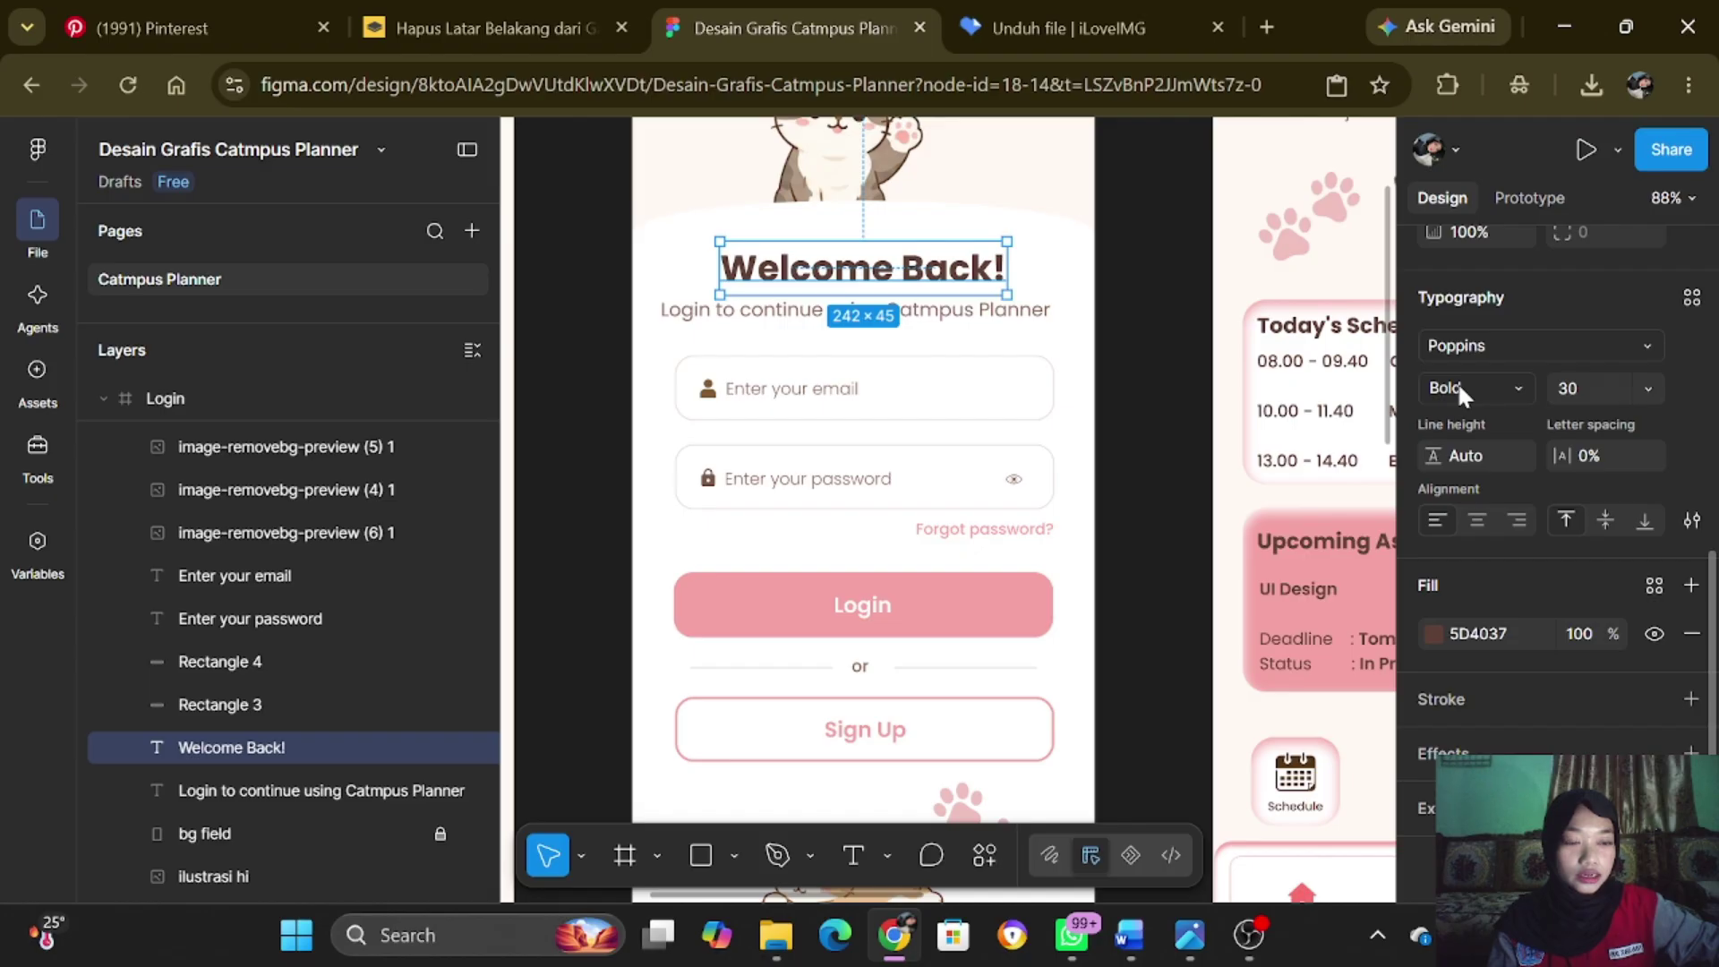
scroll(858, 340, "down", 1)
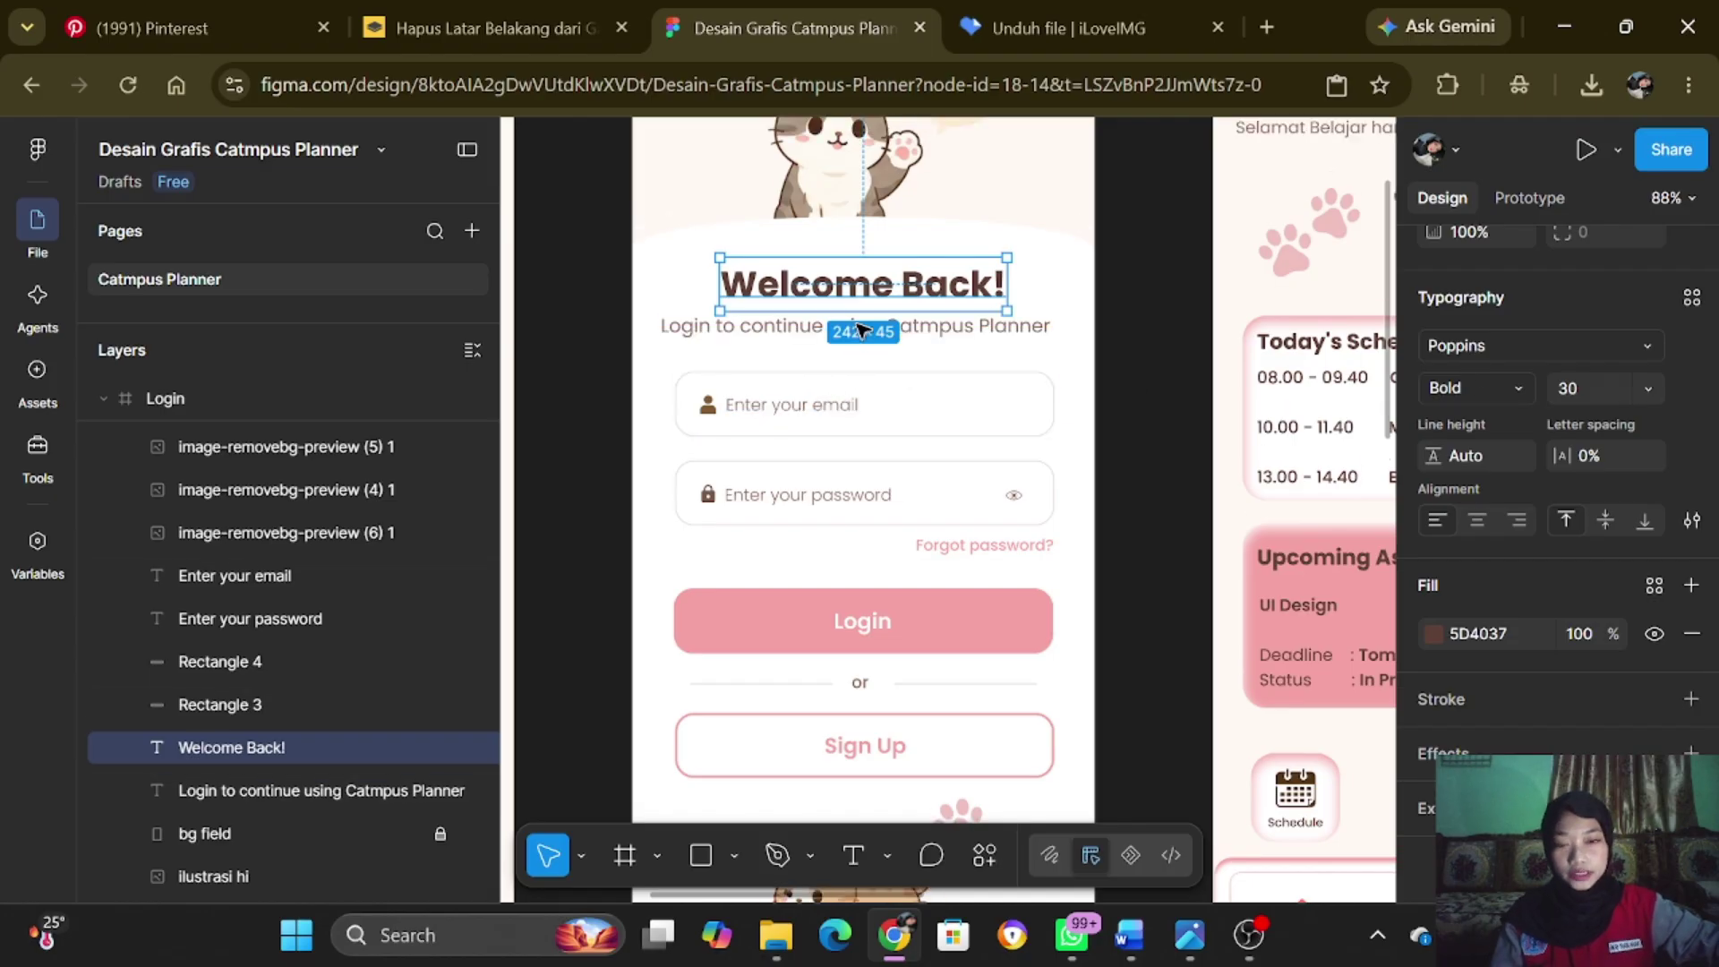
- Inspect the password field's eye icon and the "Forgot password?" text, including the text's typography and fill
scroll(858, 332, "down", 5)
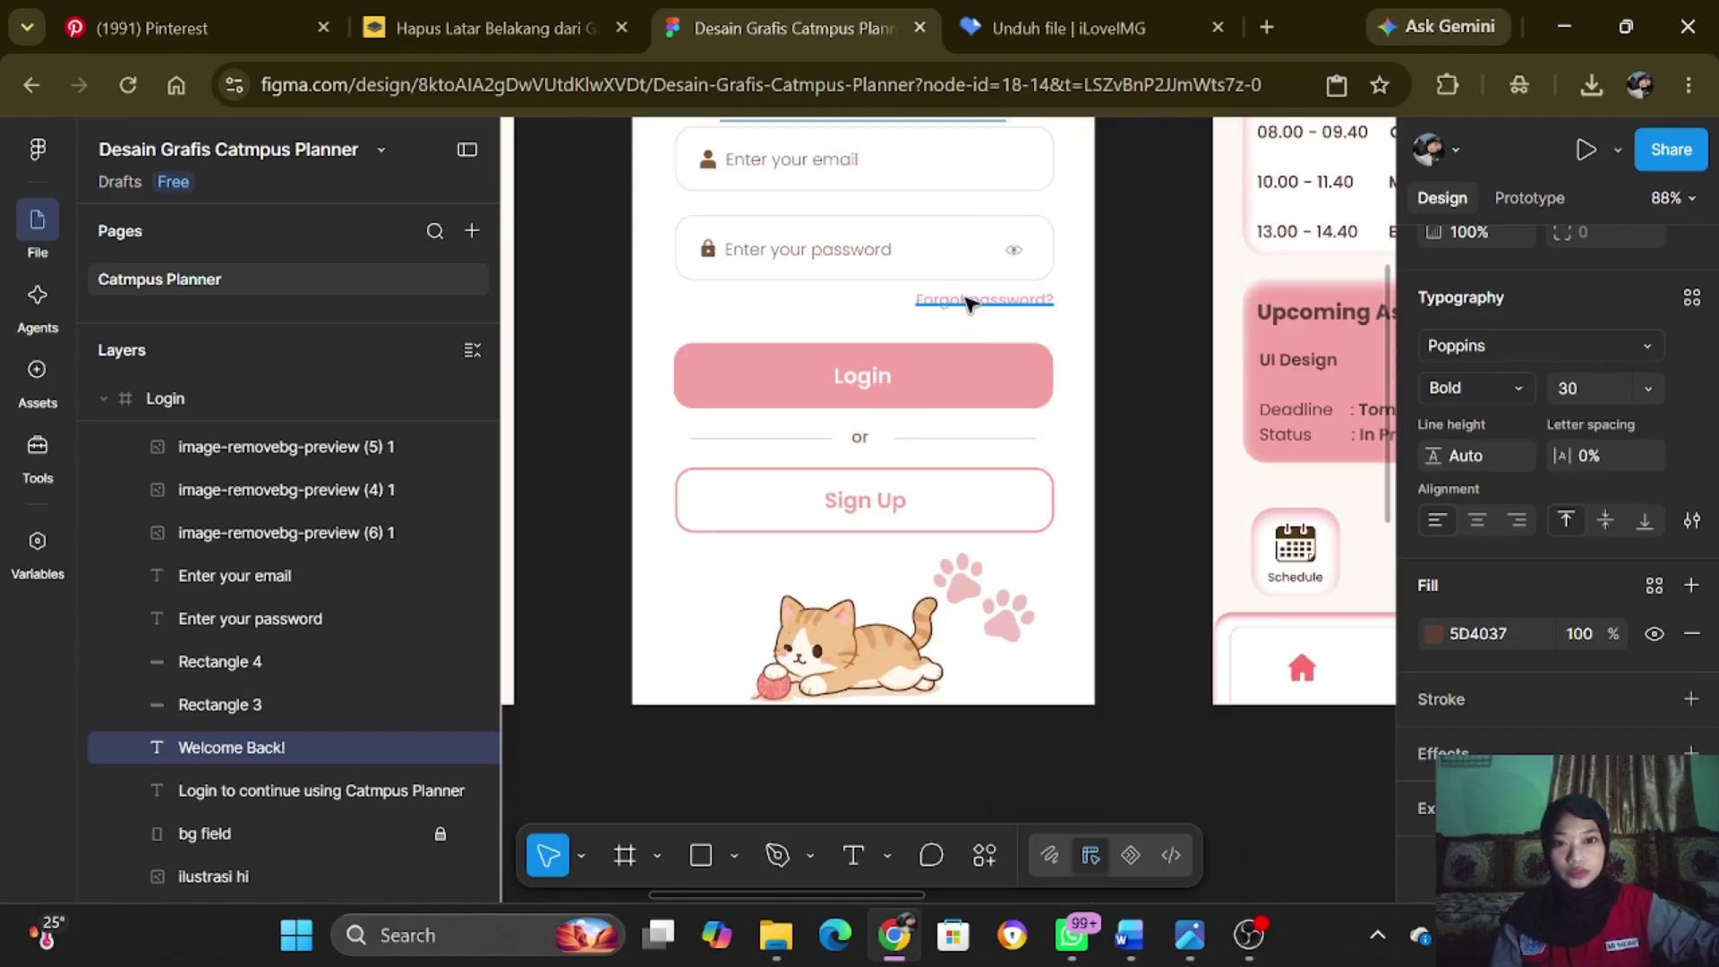
left_click(969, 300)
scroll(985, 304, "up", 1)
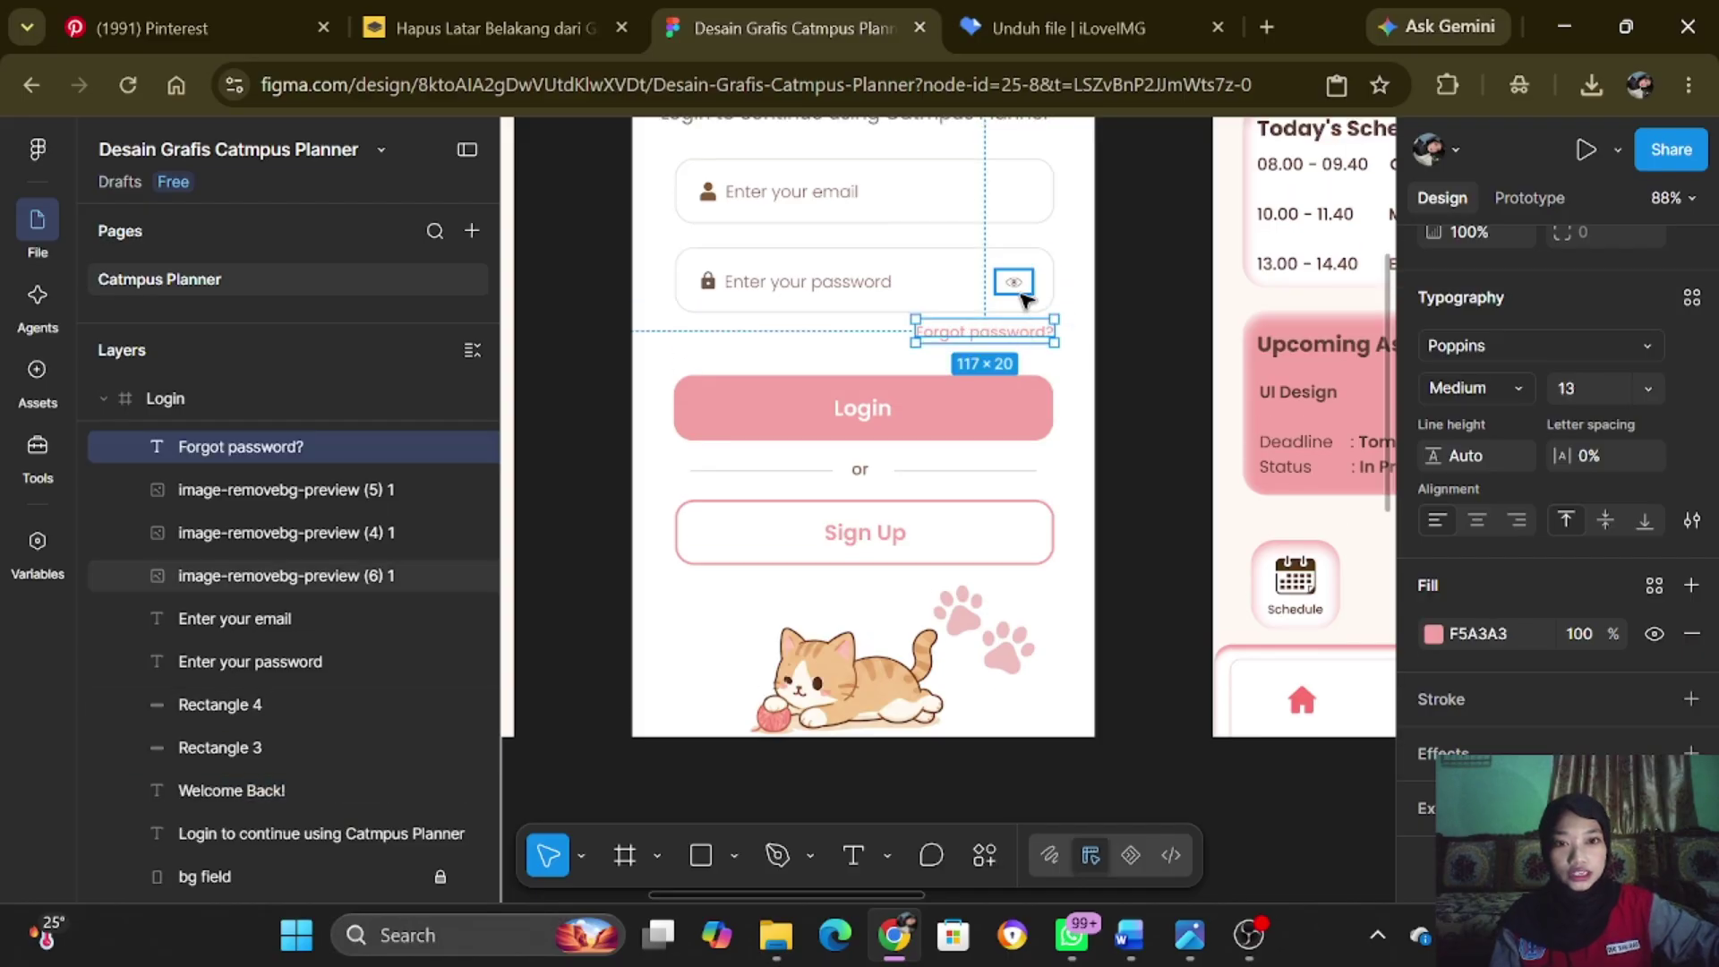
left_click(1018, 285)
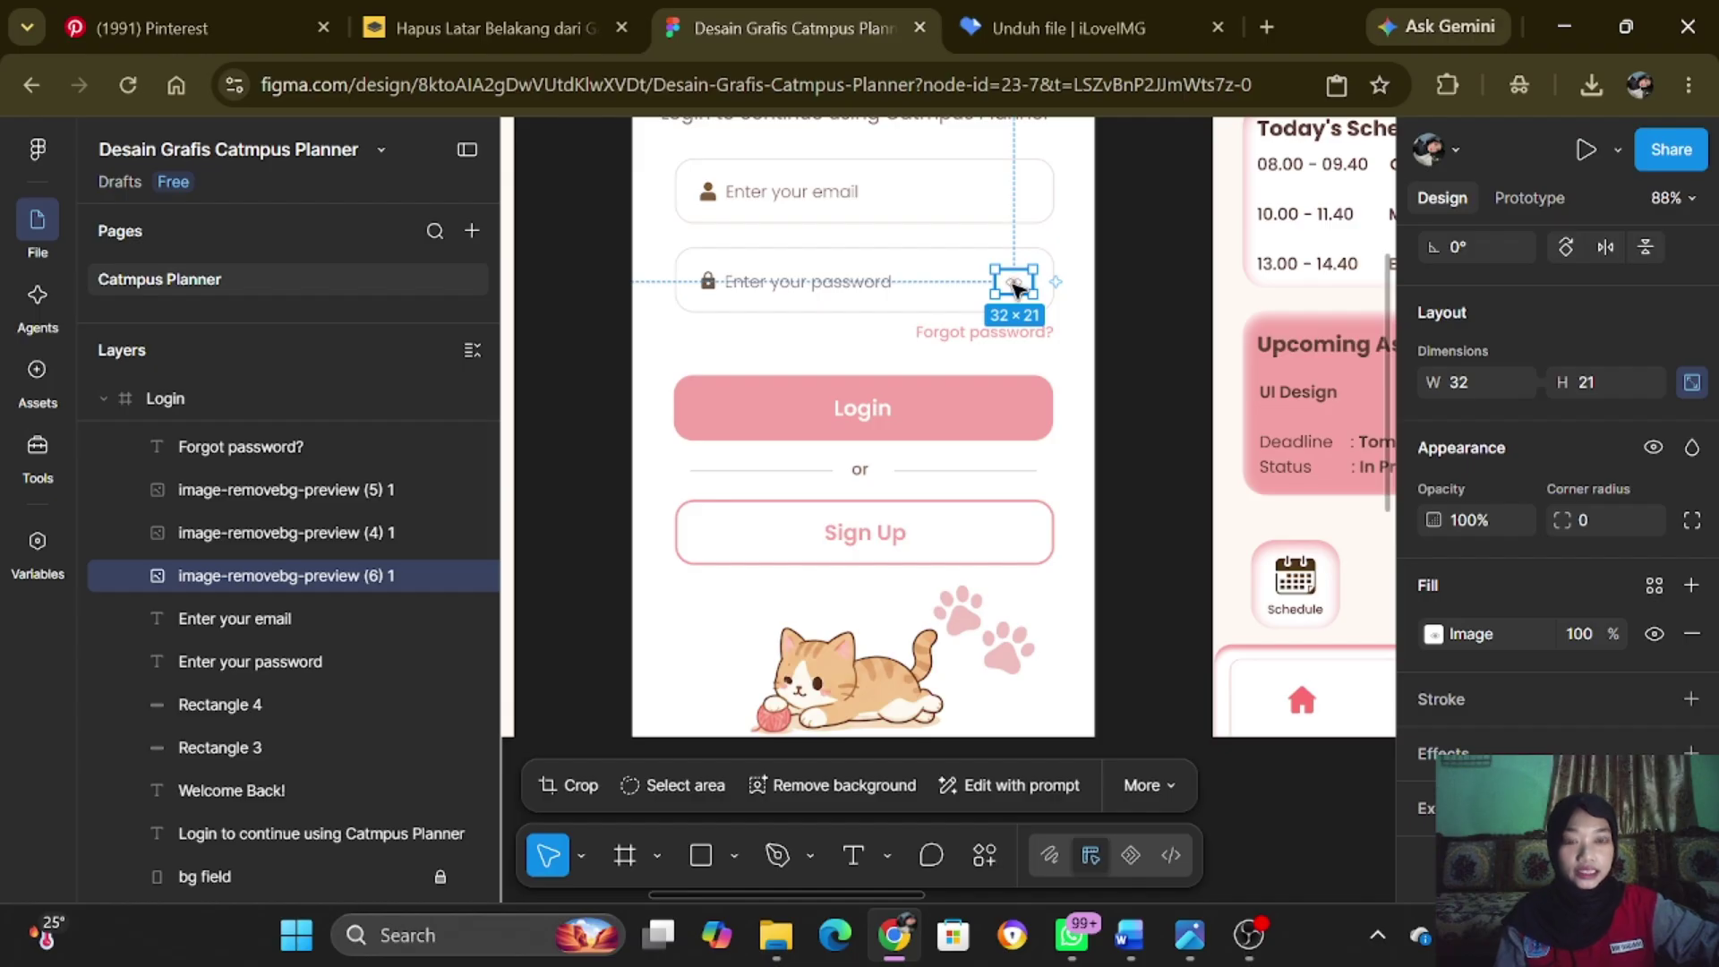
left_click(1078, 367)
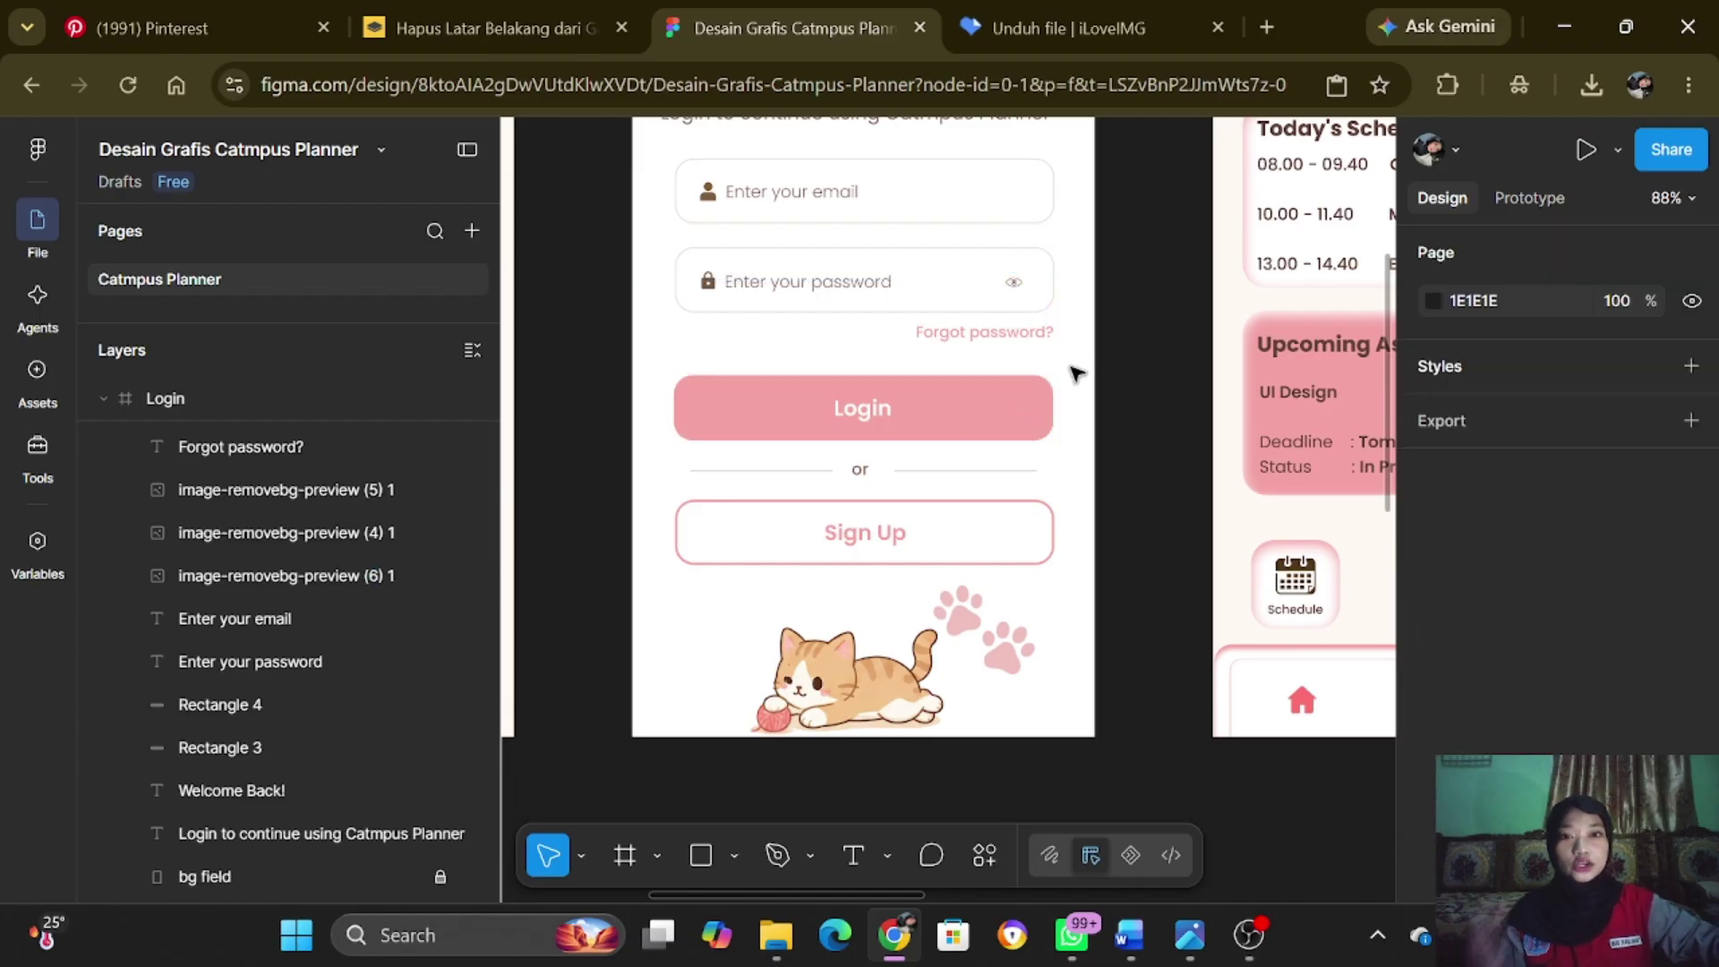
left_click(1005, 347)
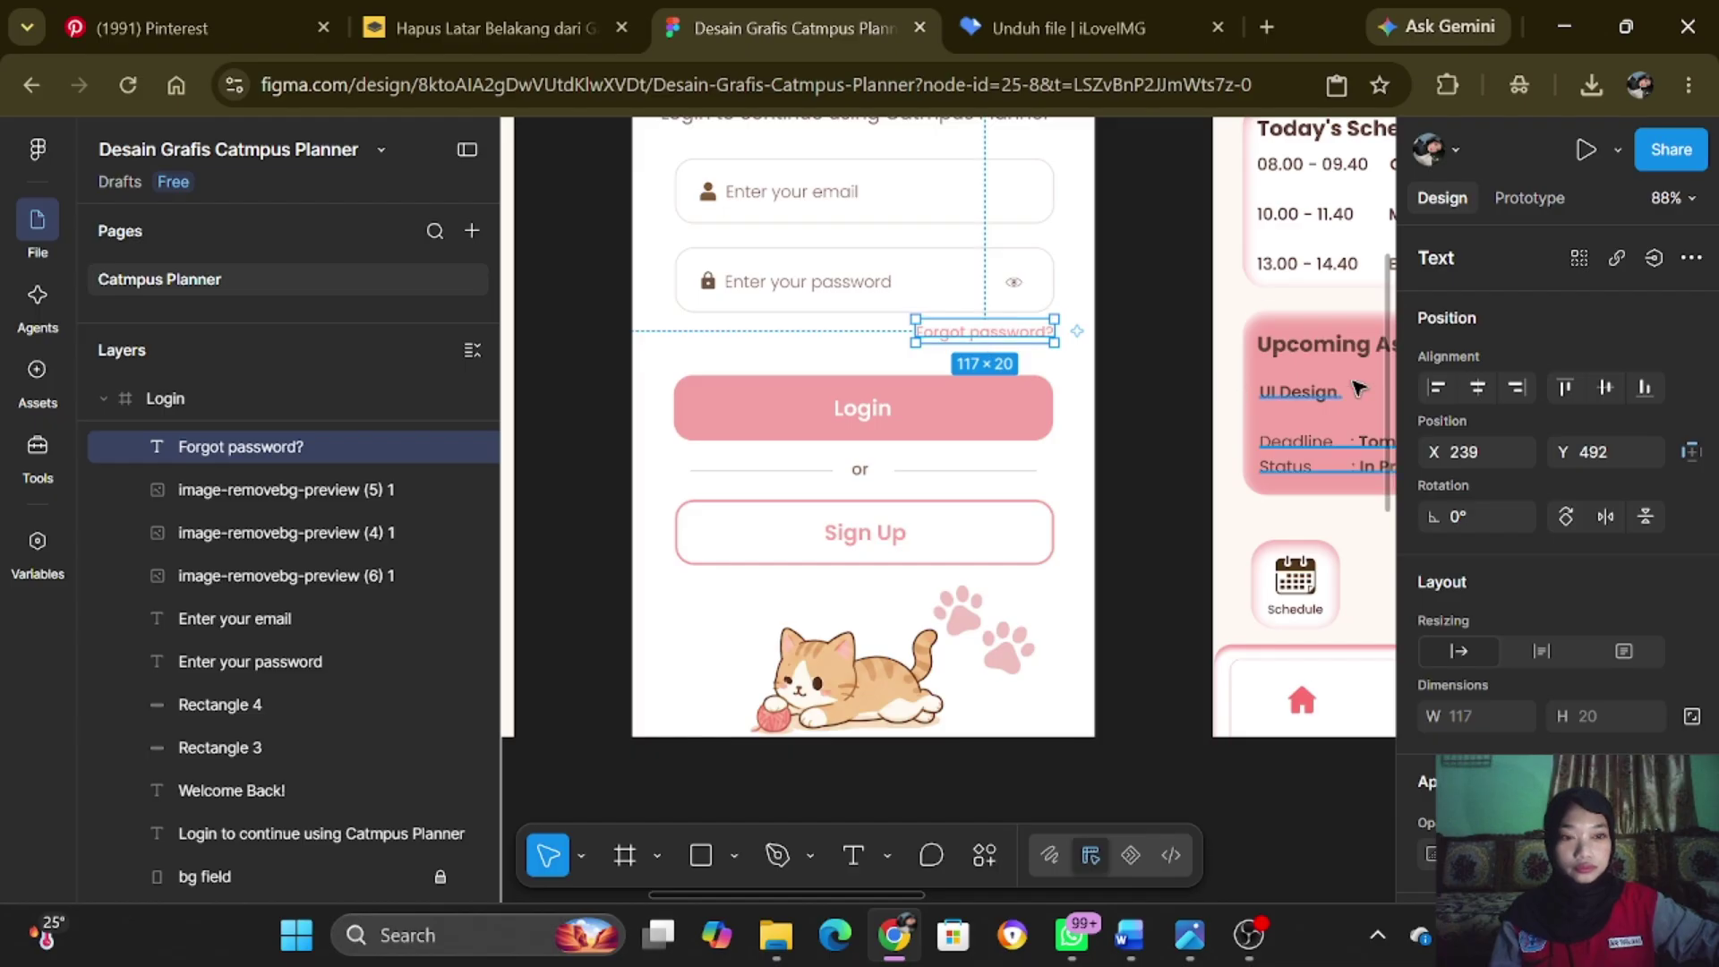
scroll(1520, 462, "down", 5)
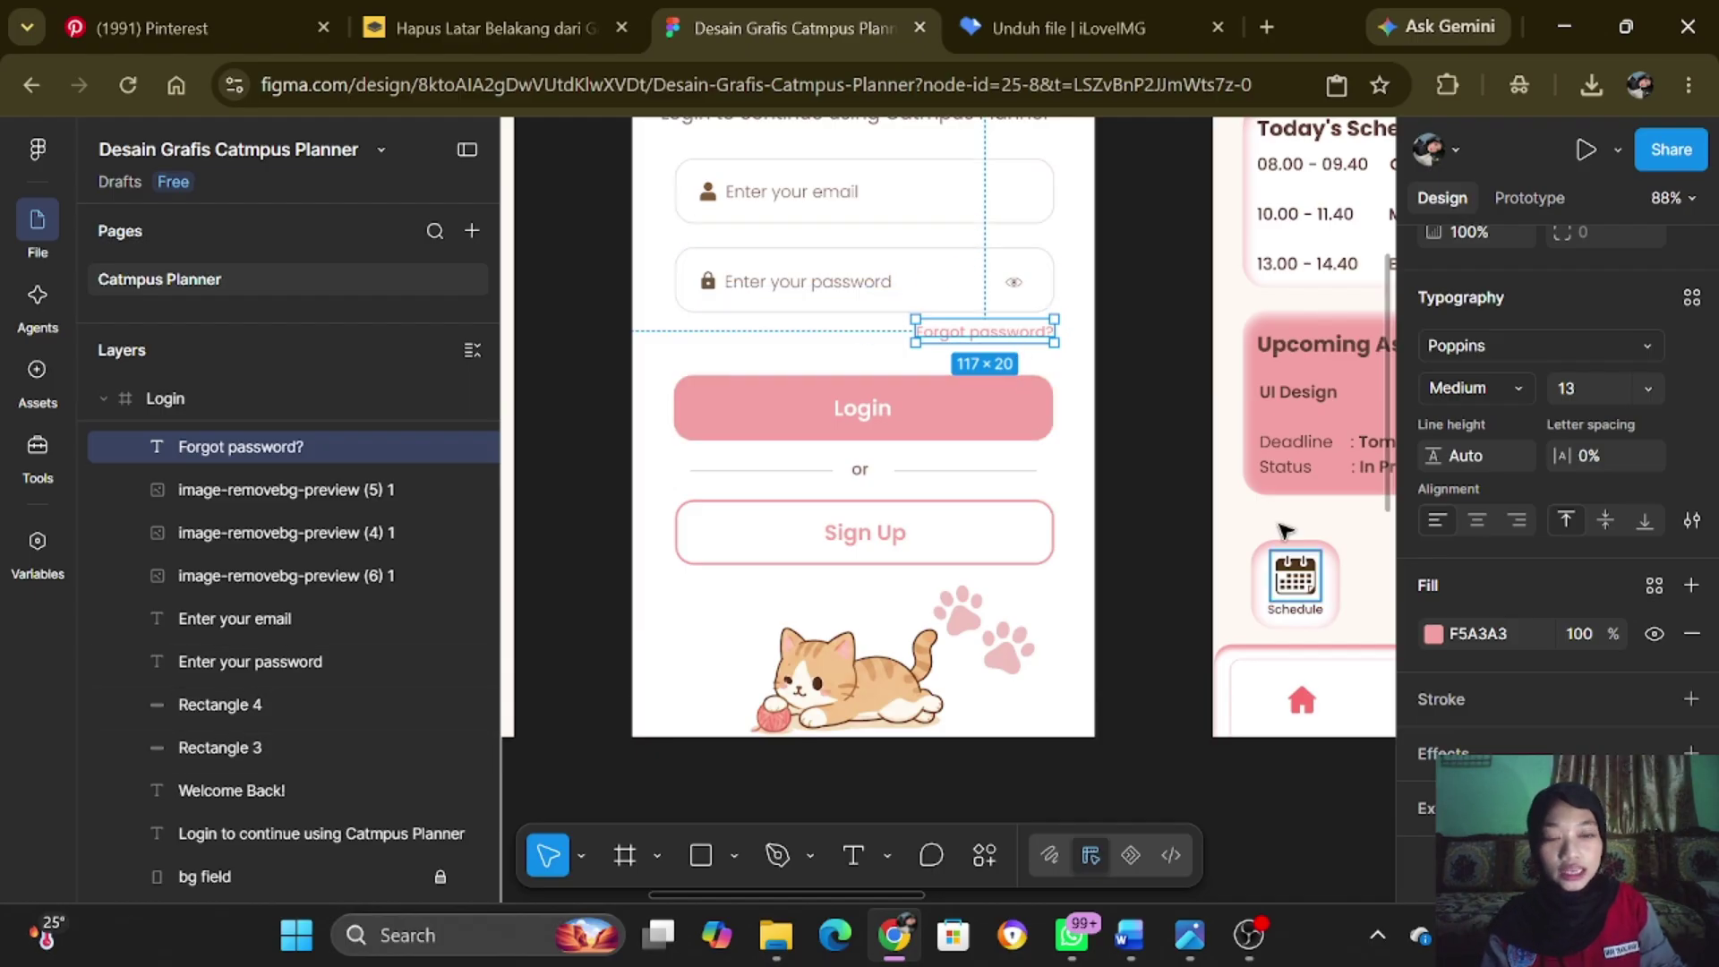
- Inspect the Login button and the Sign Up button beneath the password field on the Login screen
left_click(1145, 492)
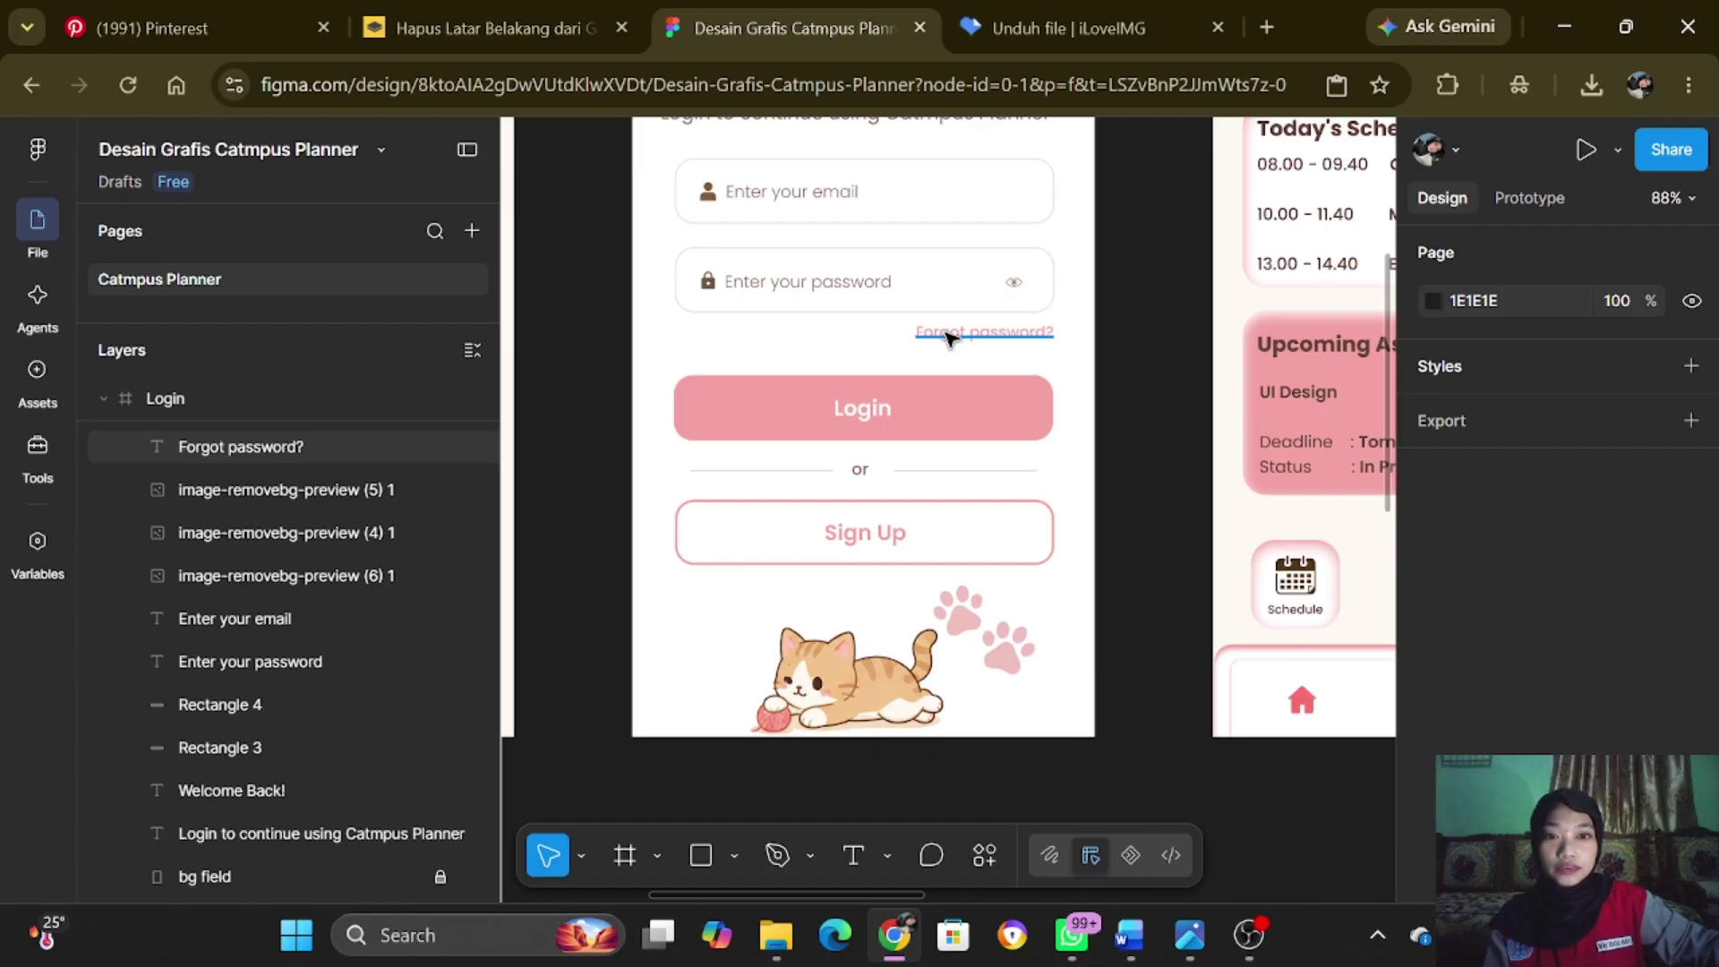
scroll(861, 358, "up", 1)
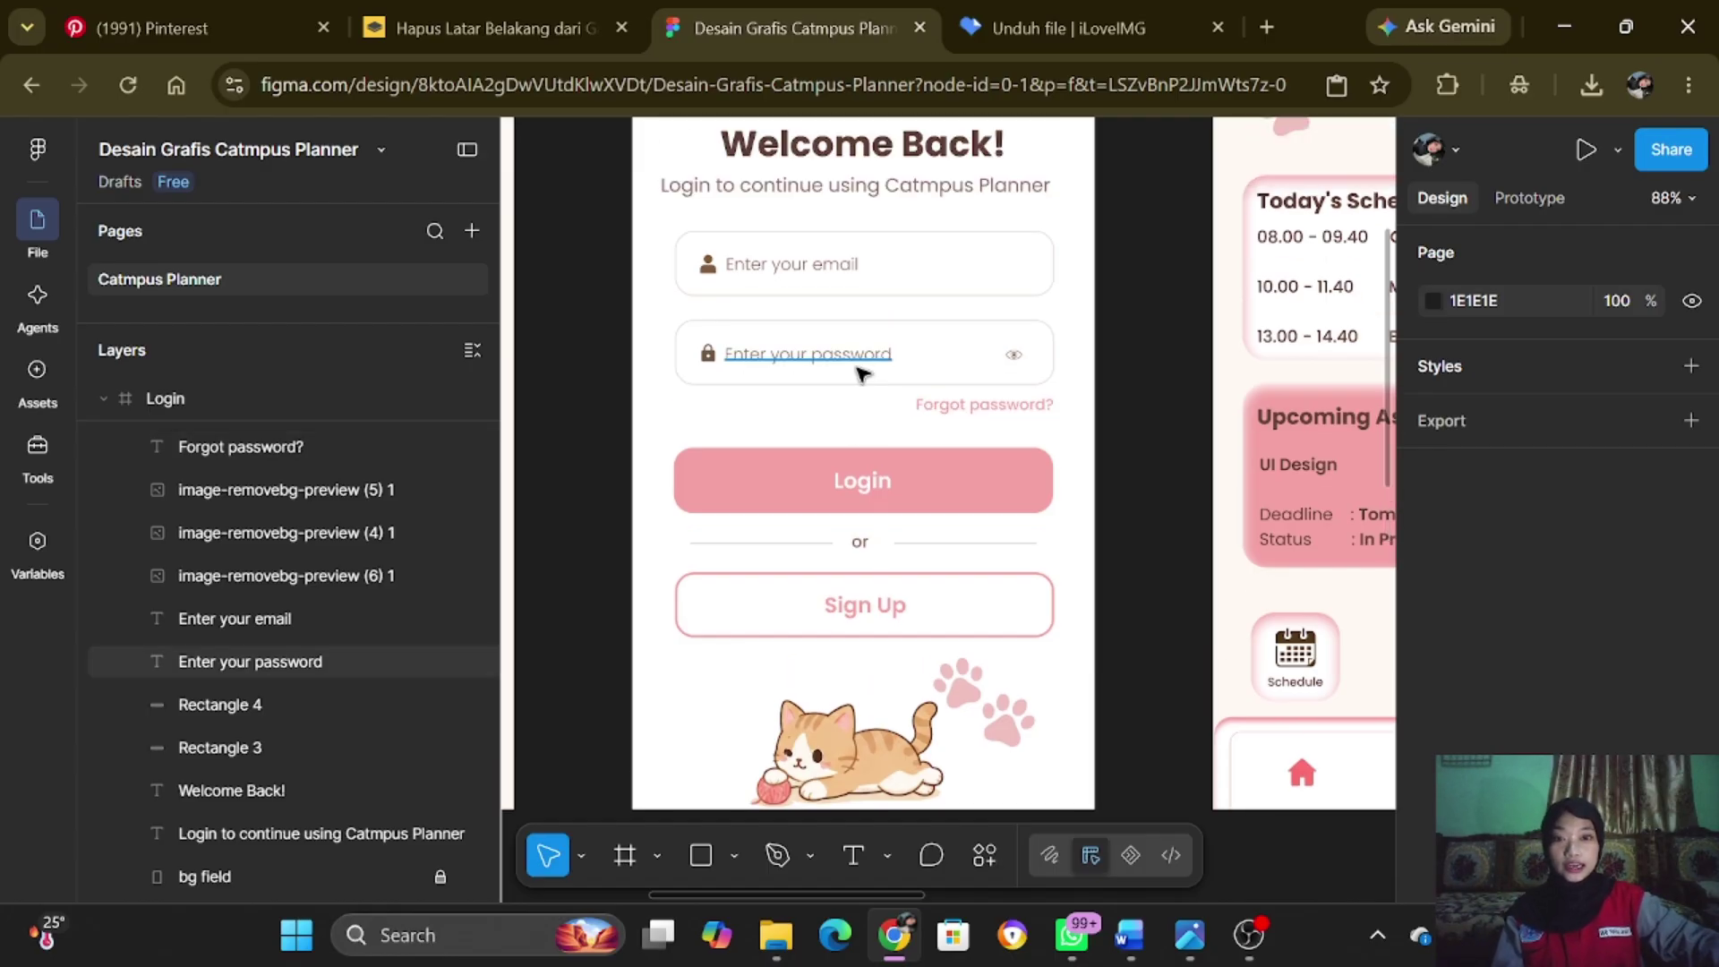
scroll(862, 388, "down", 1)
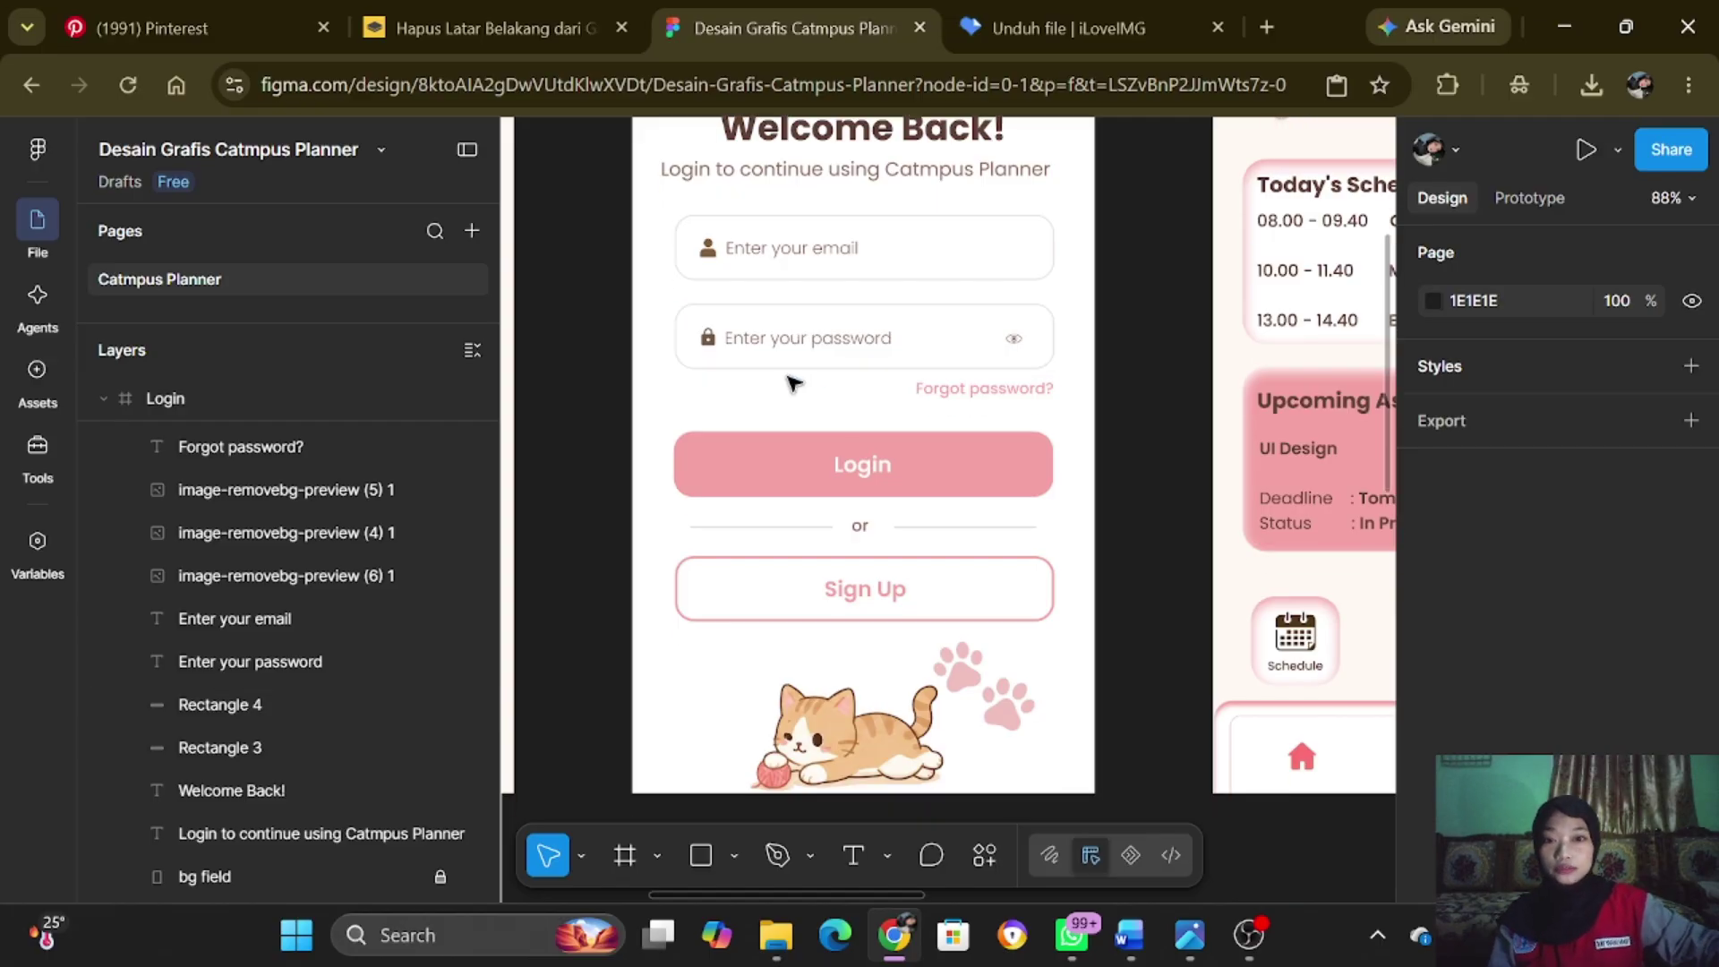
left_click(814, 483)
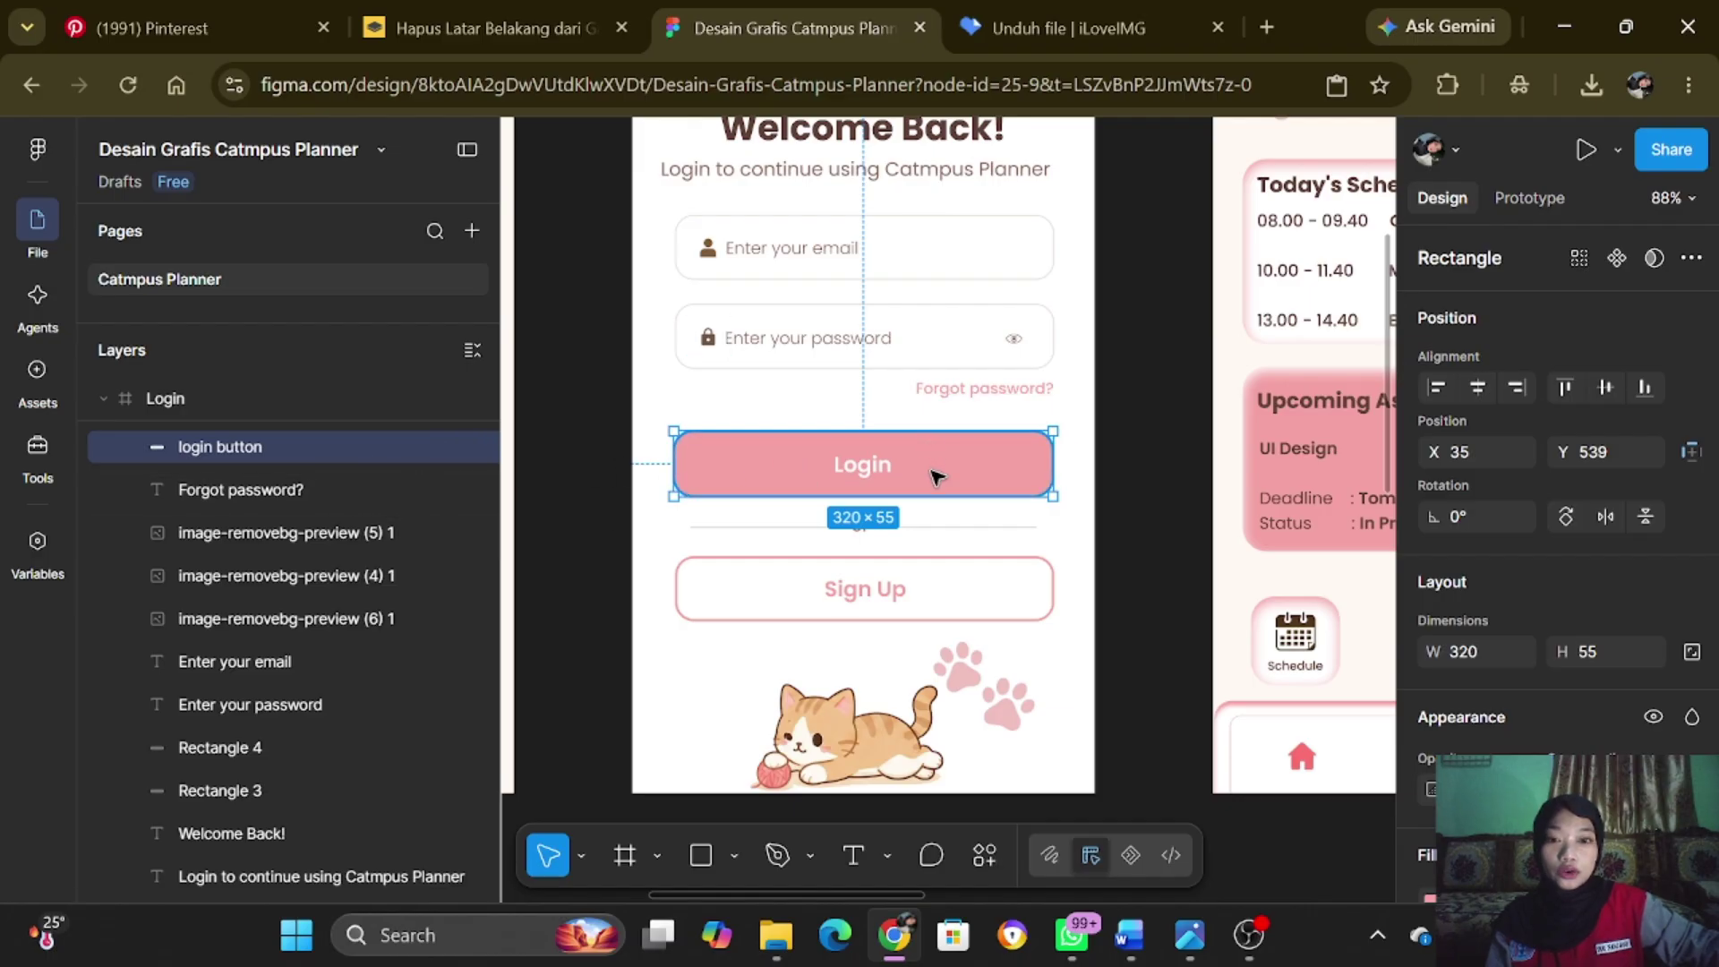
left_click(943, 584)
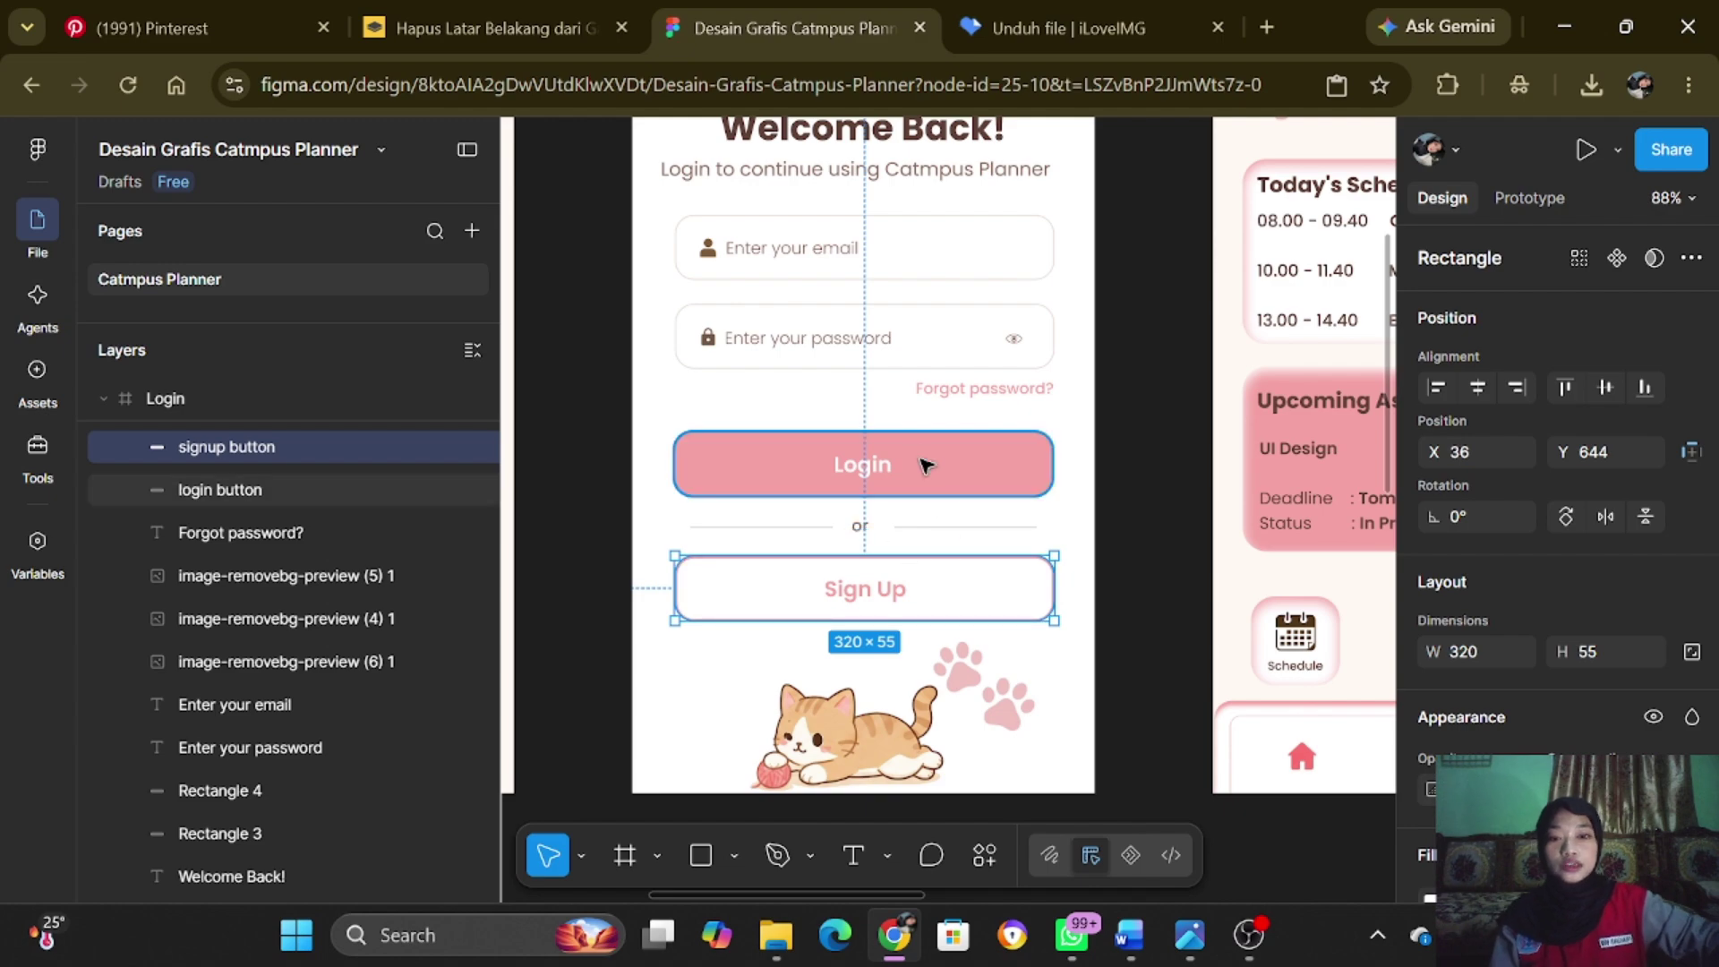
scroll(923, 452, "down", 2)
scroll(913, 430, "up", 1)
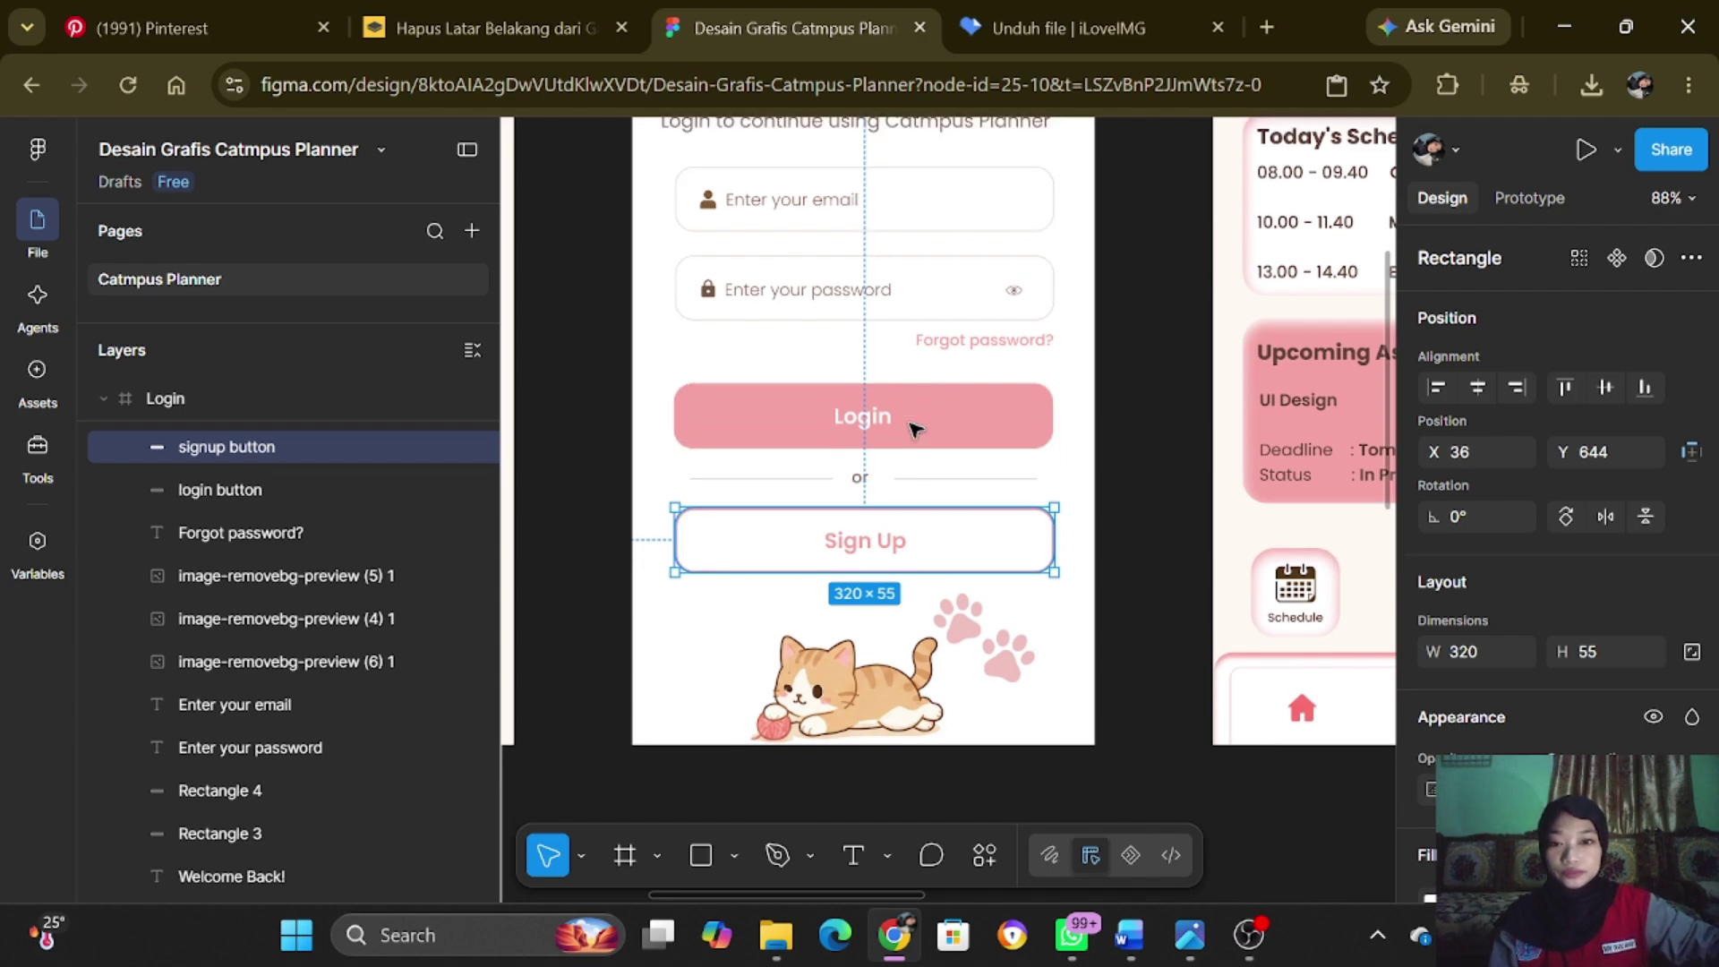
scroll(914, 431, "down", 2)
- Inspect the orange cat with yarn illustration beneath the Sign Up button and review the whole Login screen
left_click(705, 592)
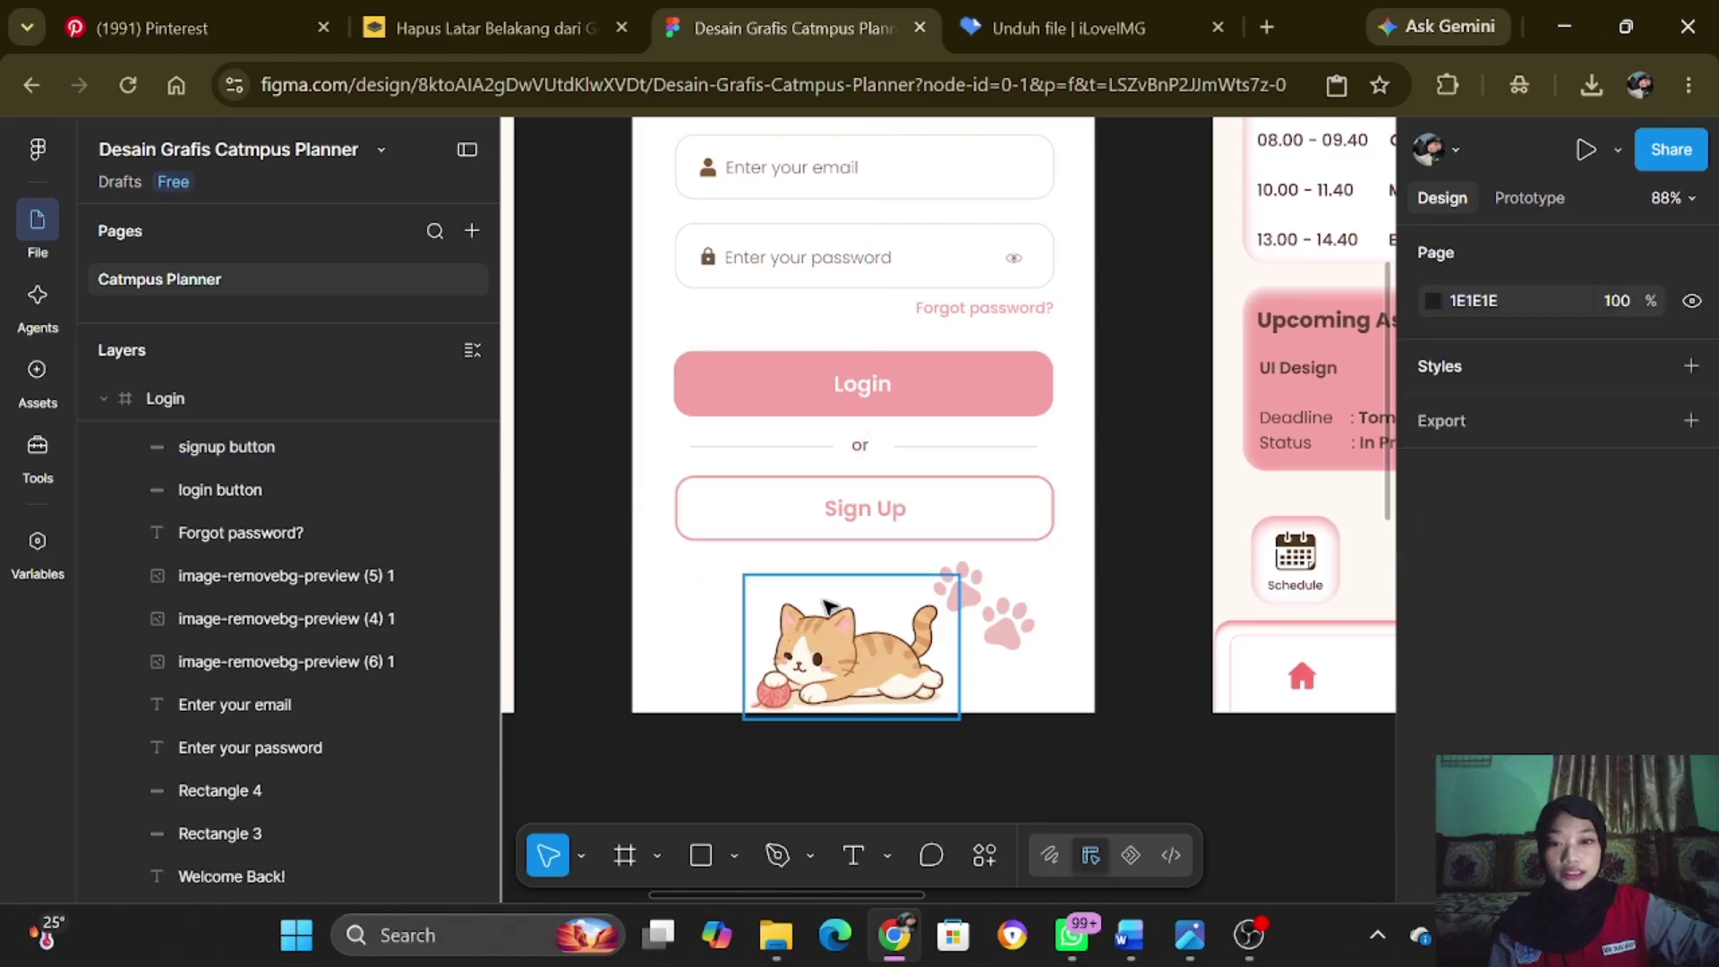
left_click(766, 634)
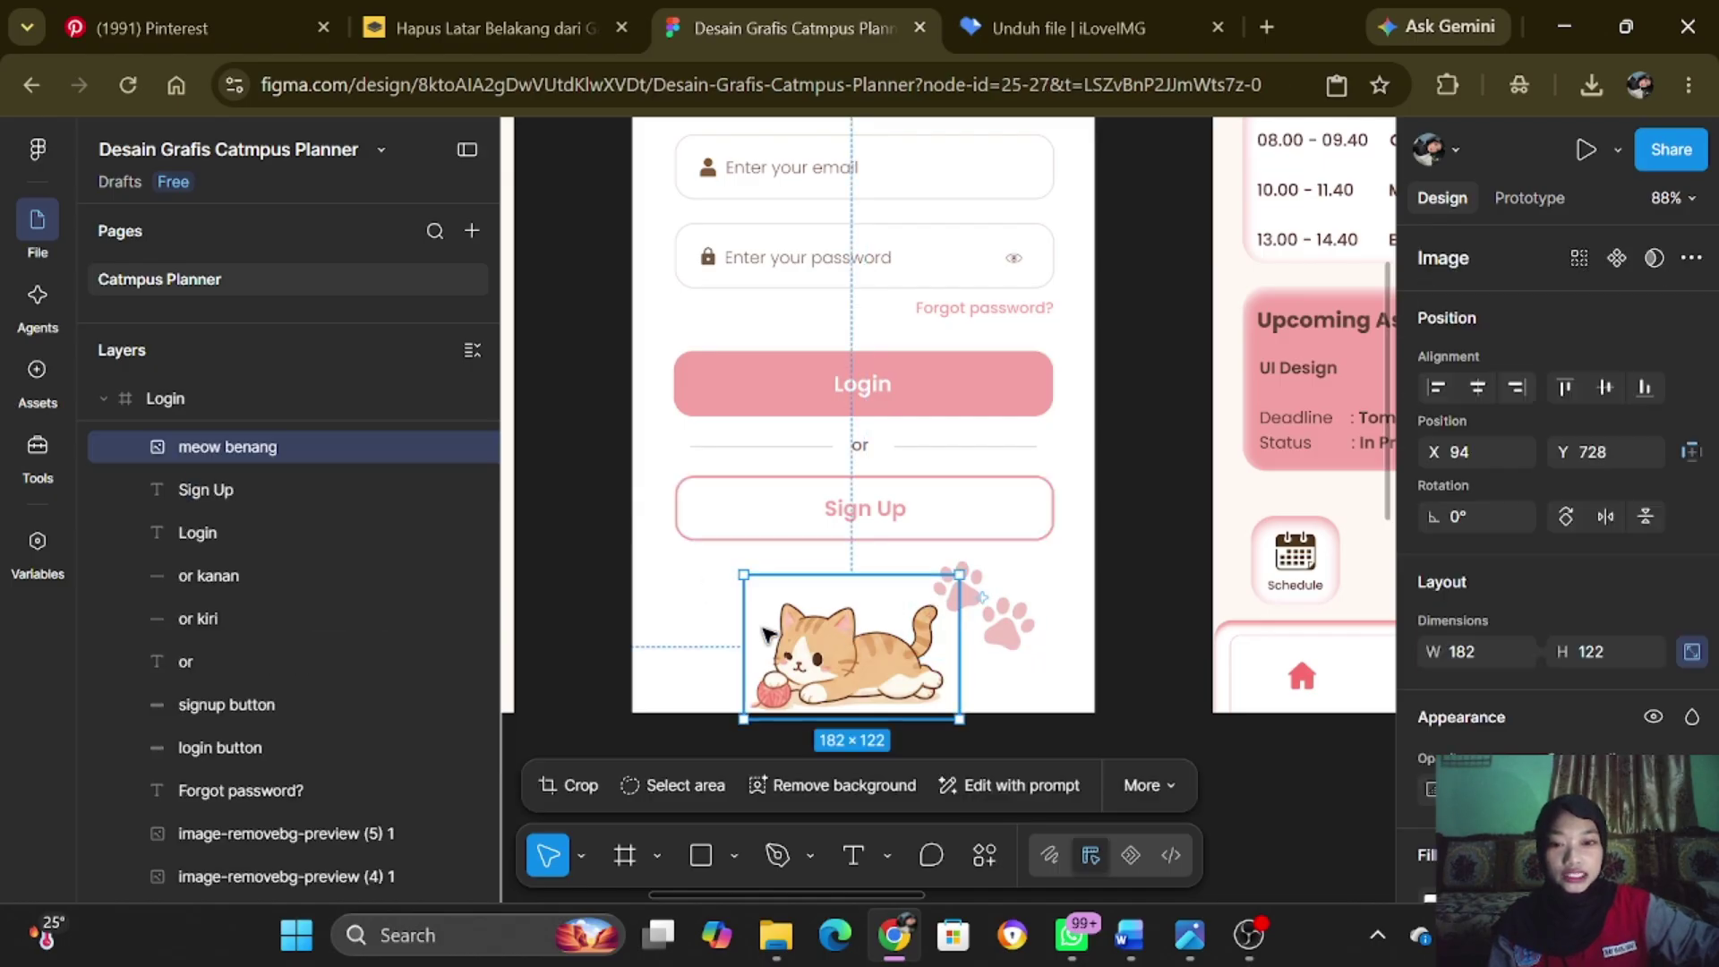
left_click(699, 603)
scroll(841, 582, "up", 10)
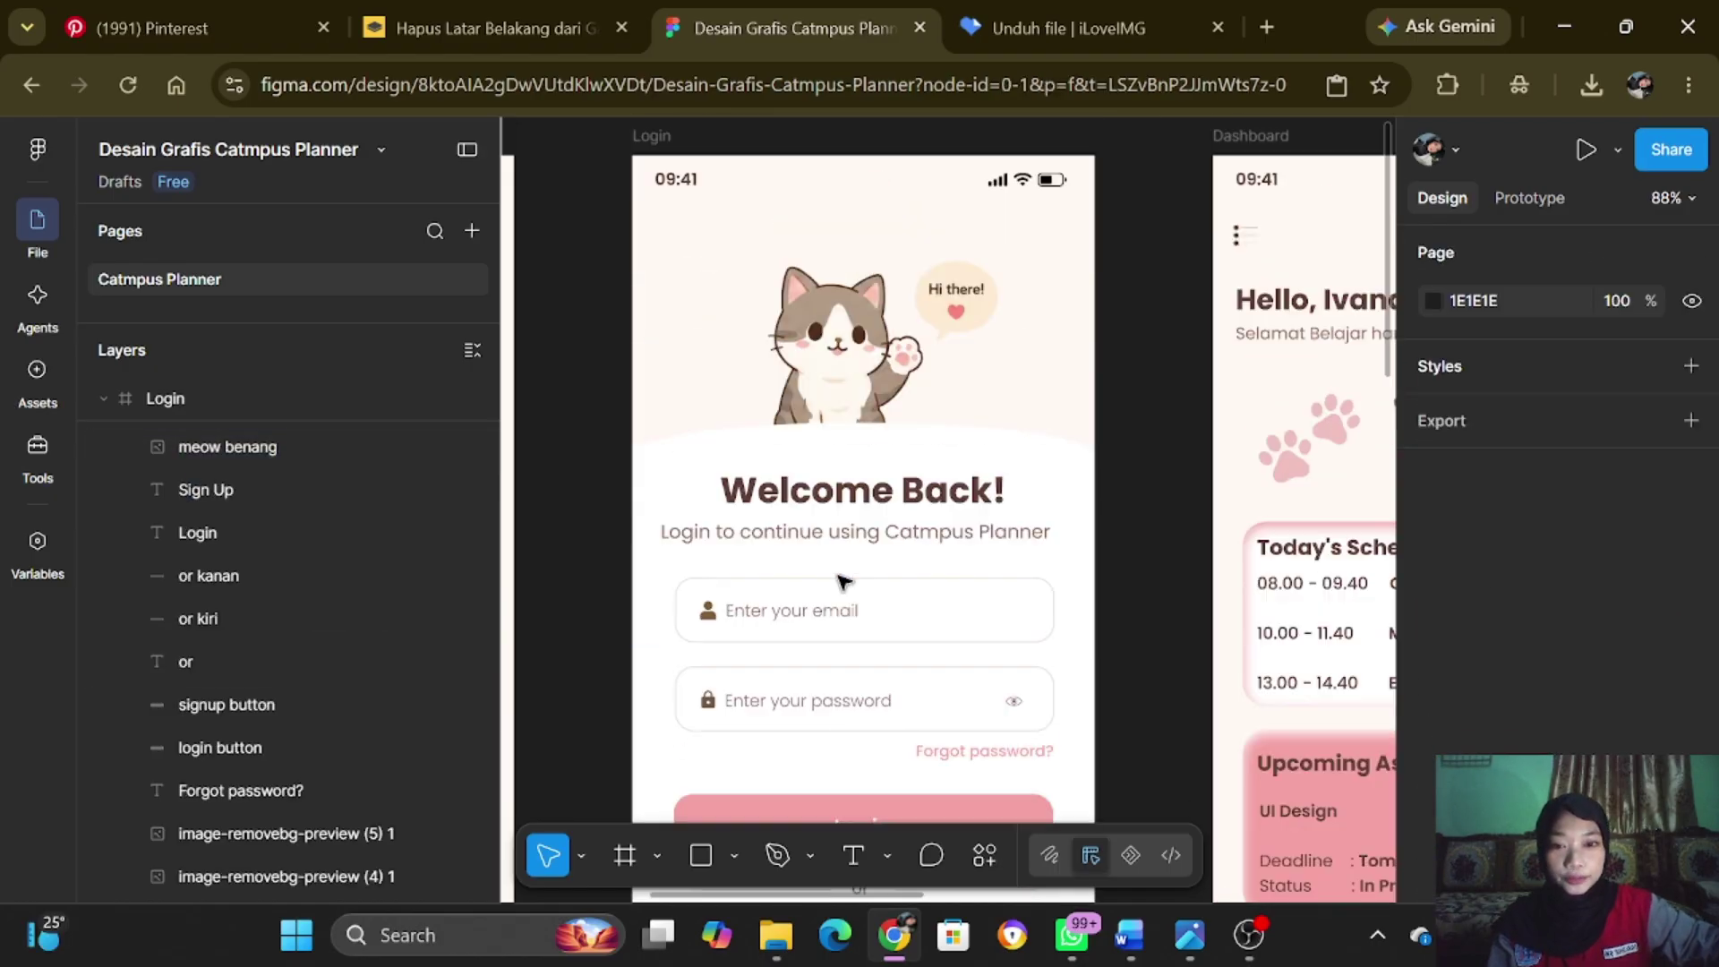
scroll(841, 582, "down", 12)
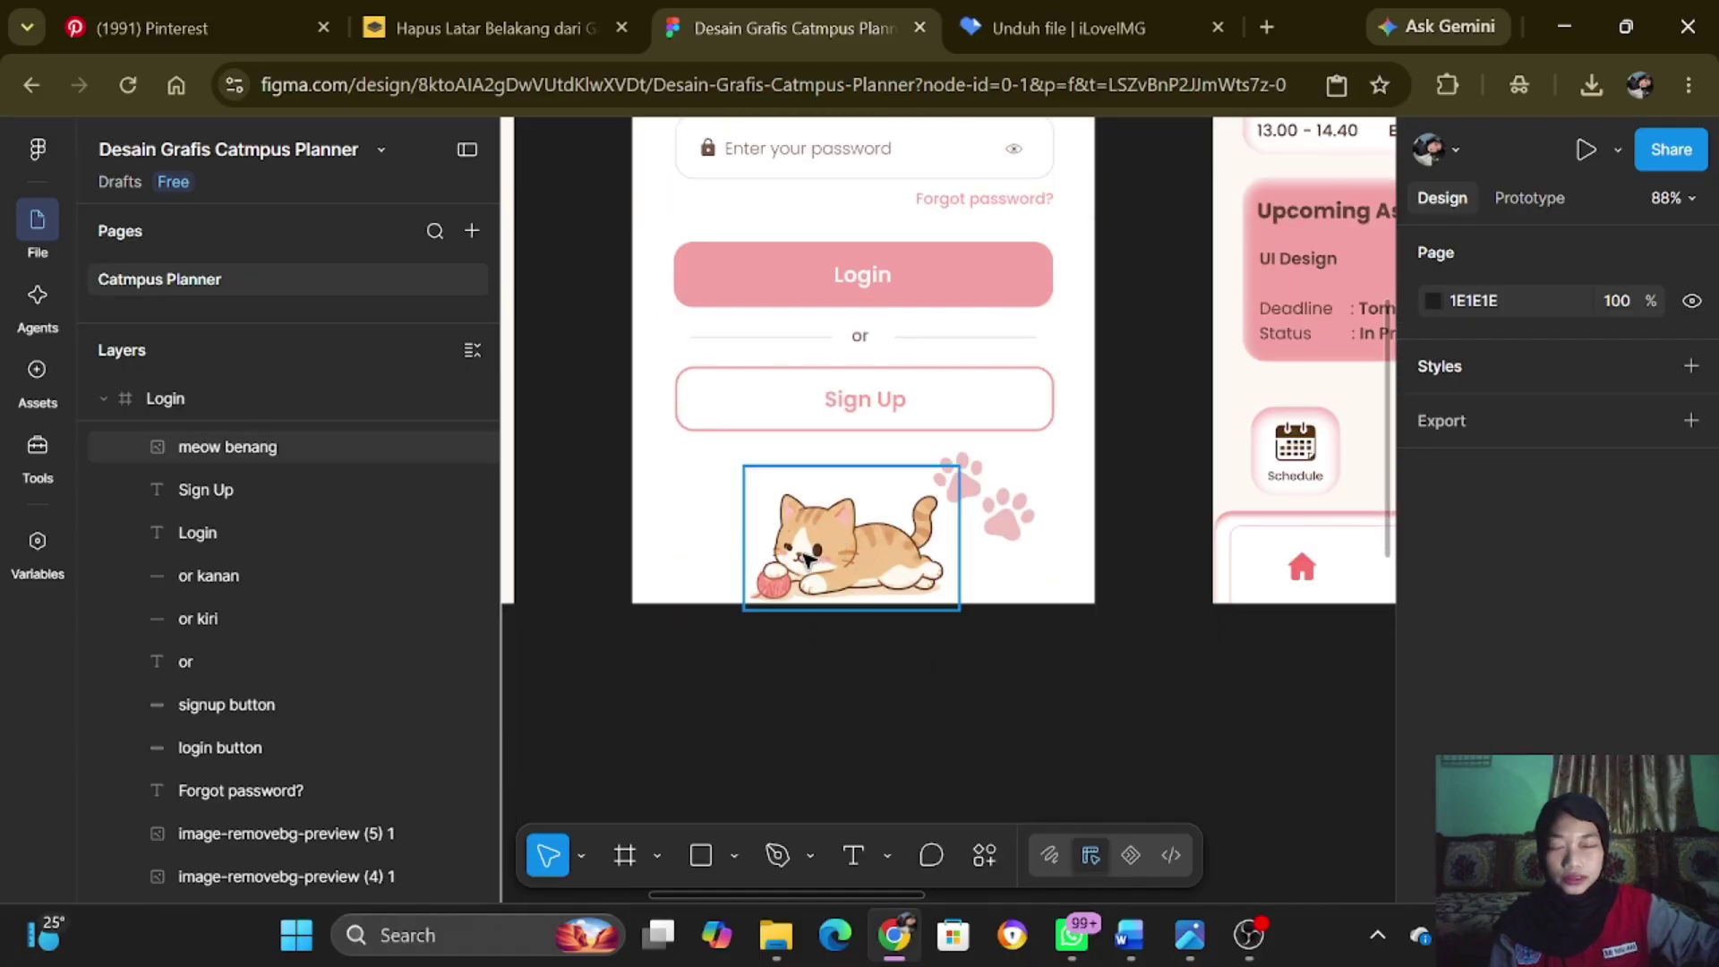
scroll(1007, 538, "up", 3)
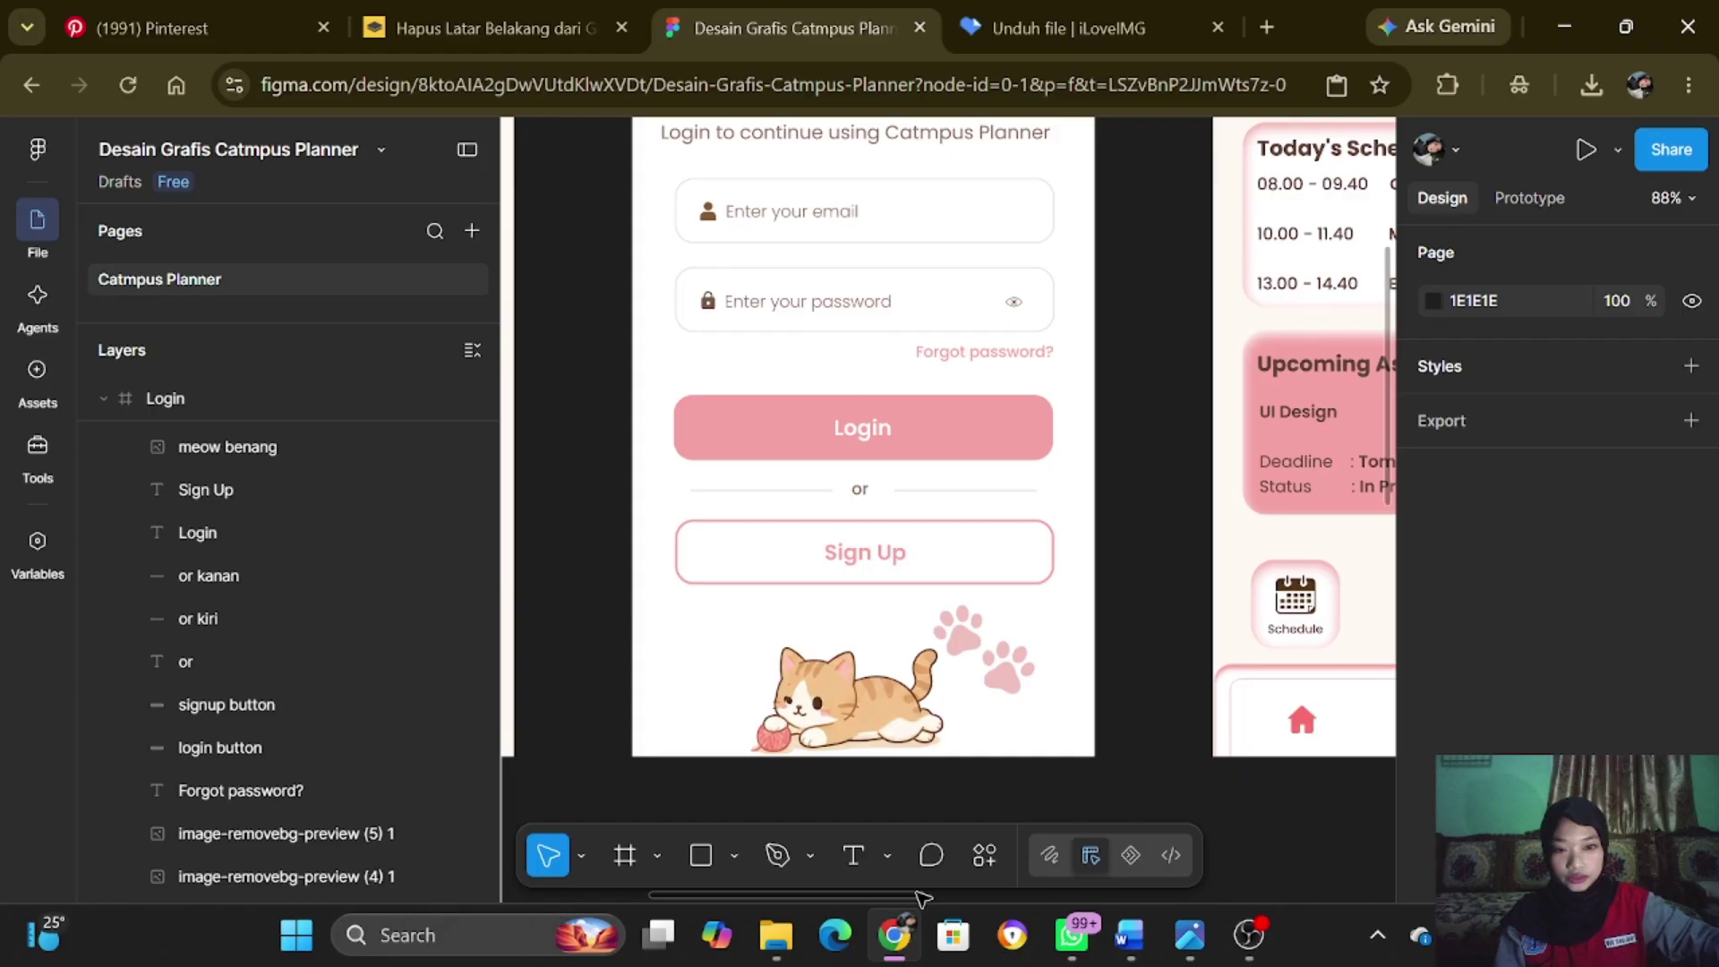
- Go to the Dashboard screen, collapse all layers and select the Dashboard frame
left_click_drag(922, 898, 1077, 902)
scroll(1072, 551, "up", 7)
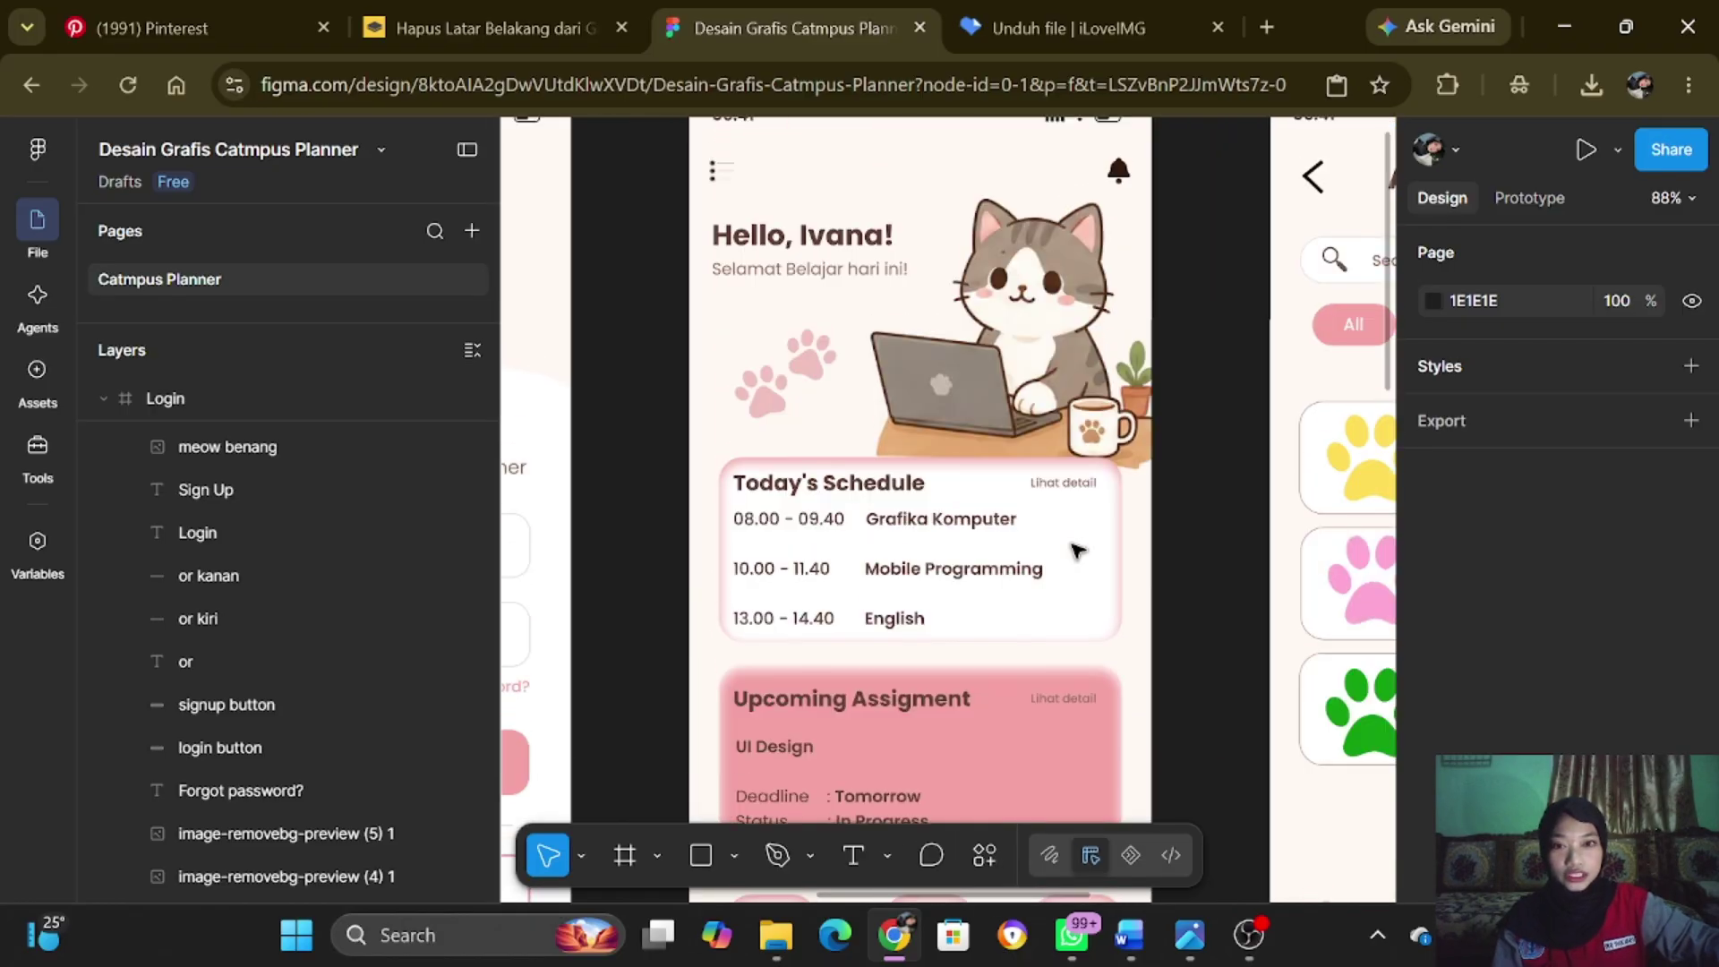
scroll(1072, 551, "down", 2)
scroll(1072, 550, "down", 1)
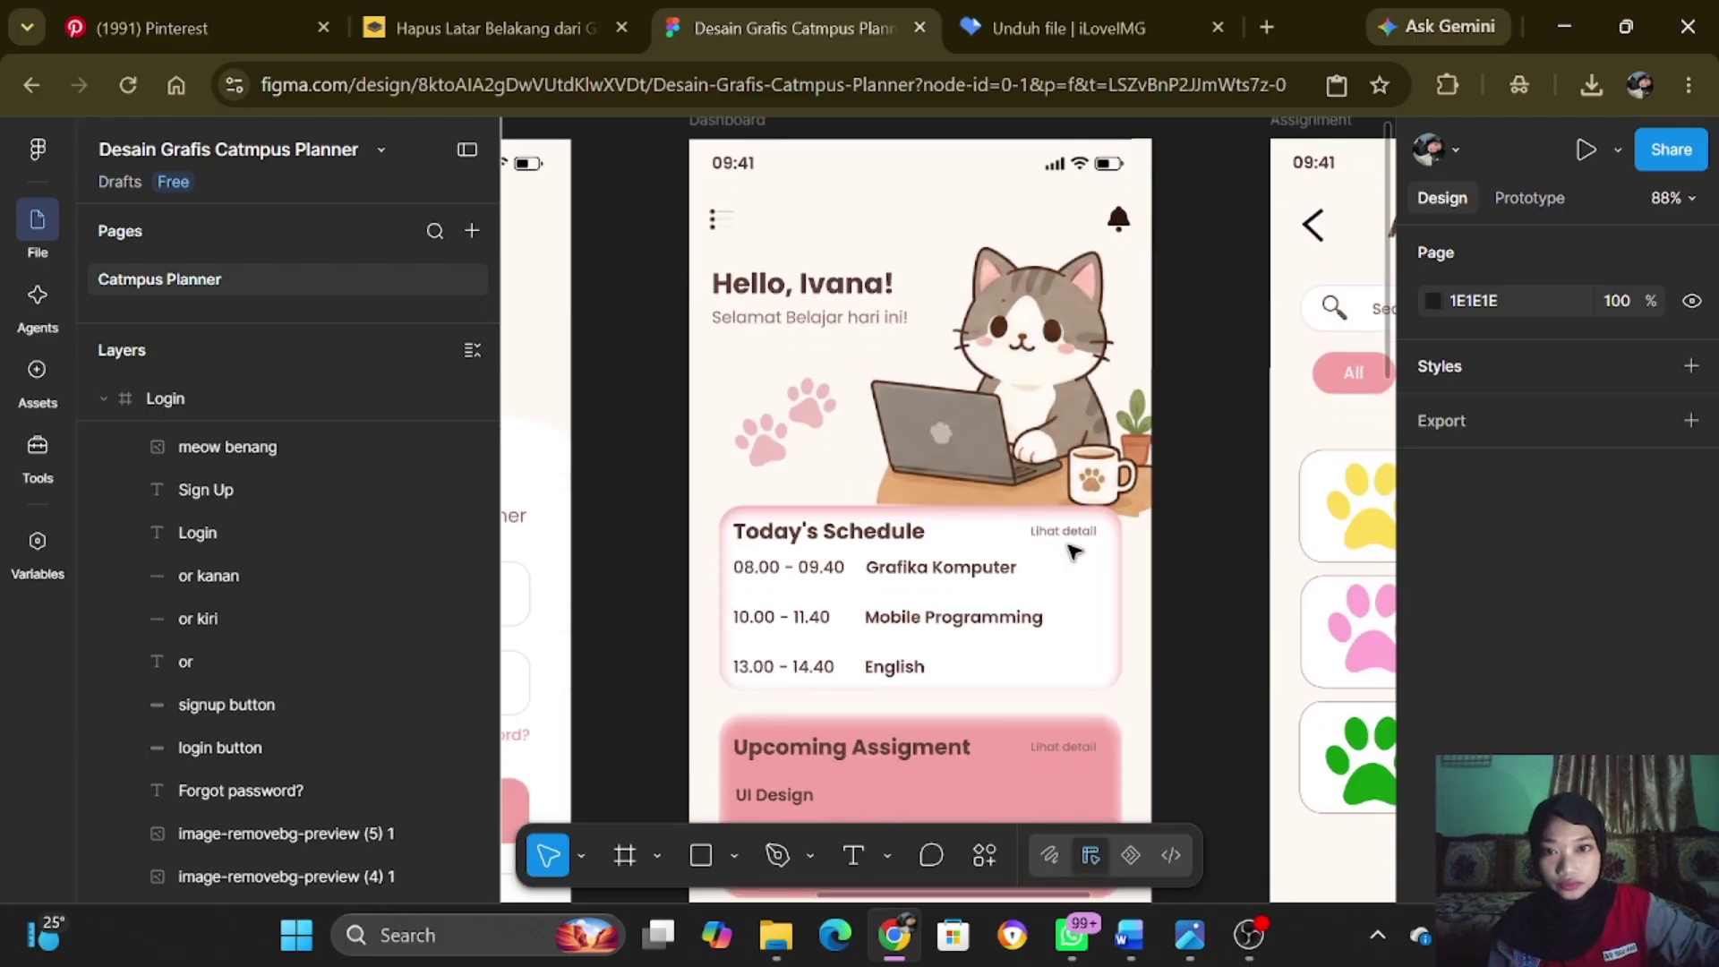
left_click(460, 350)
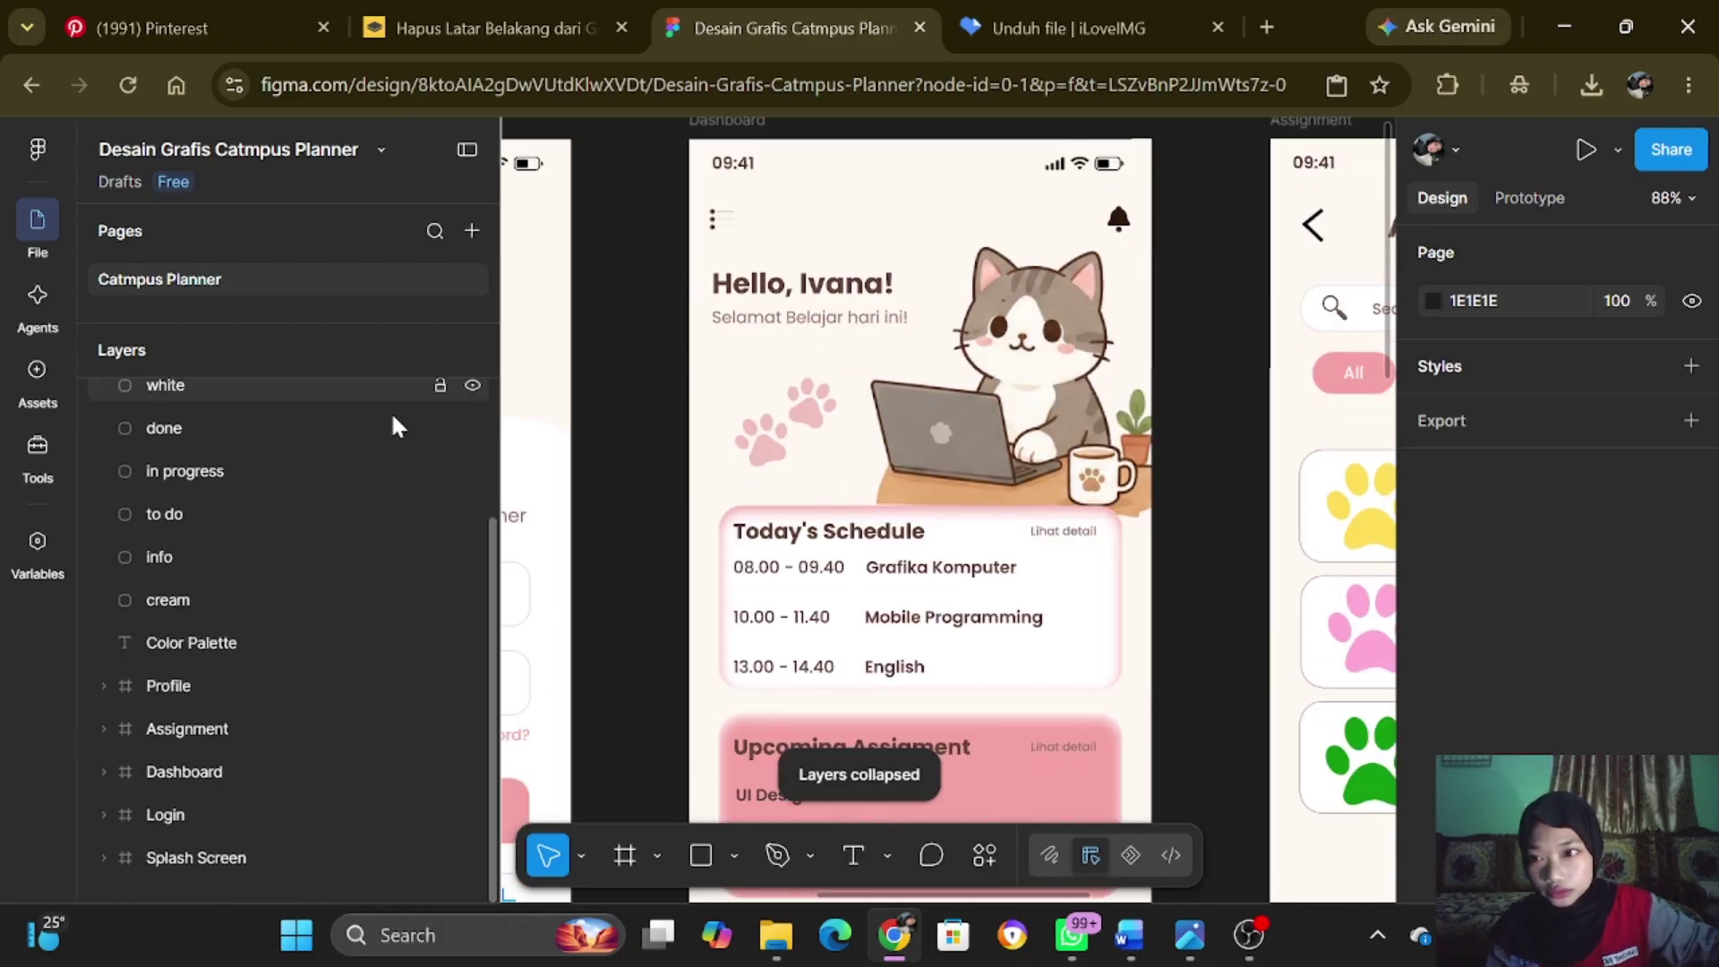
left_click(234, 766)
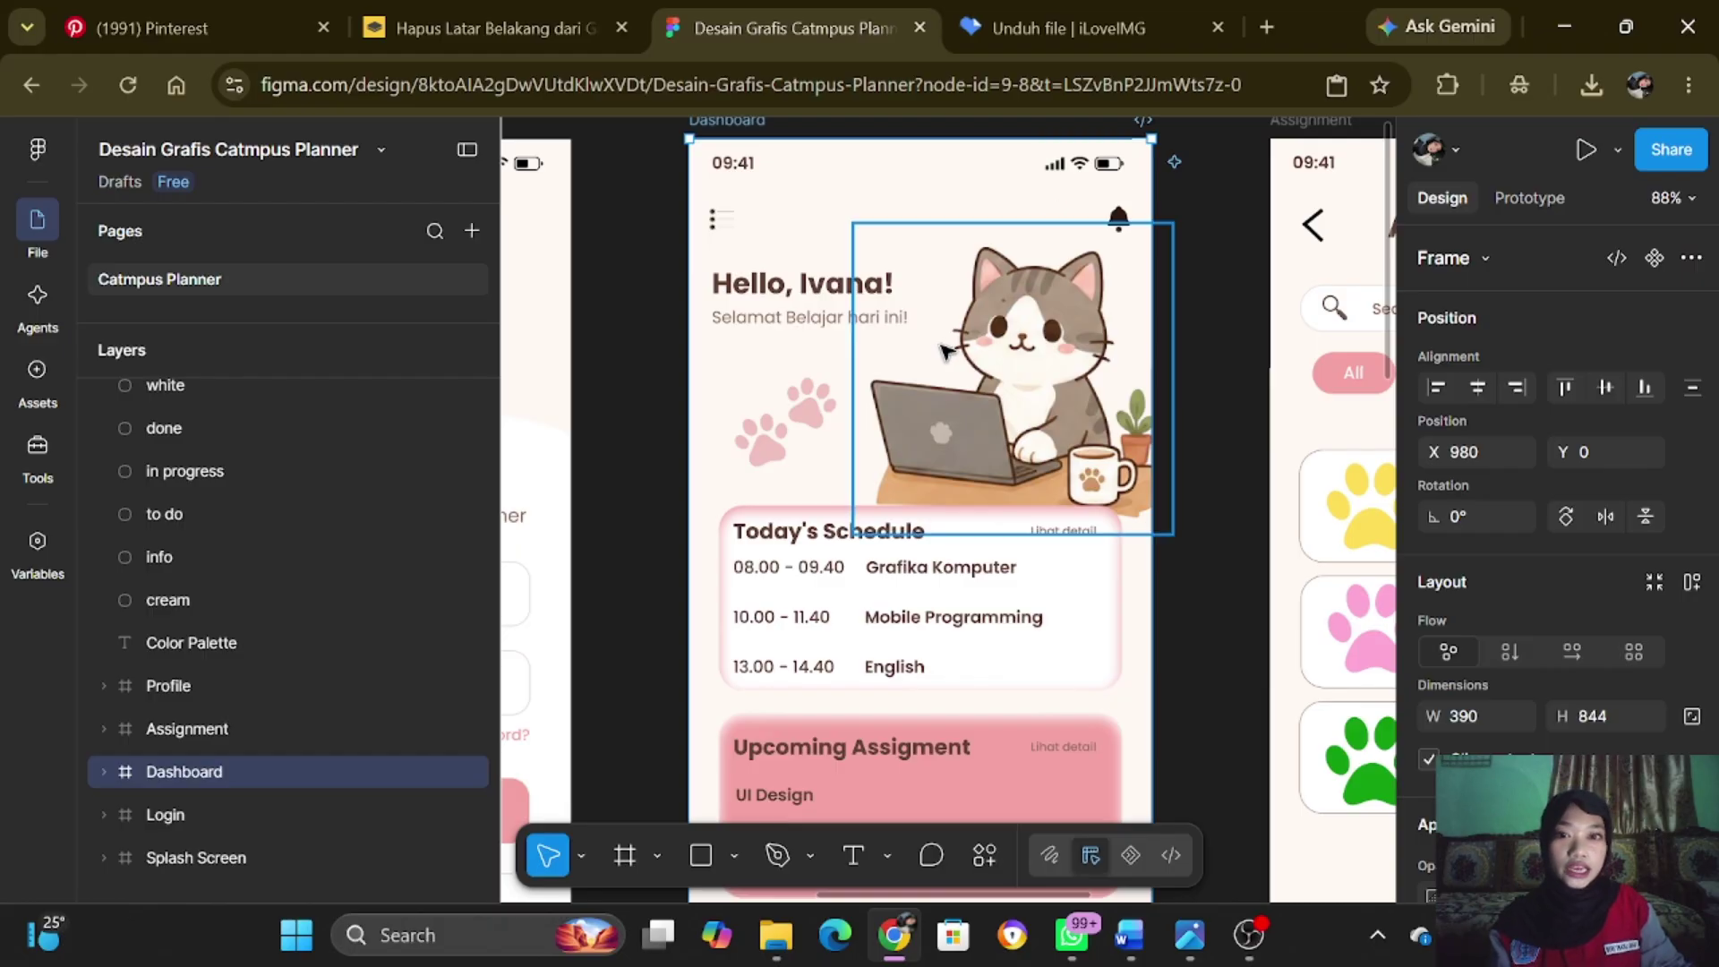
- Inspect the list menu icon and the notification bell icon in the Dashboard header
left_click(723, 235)
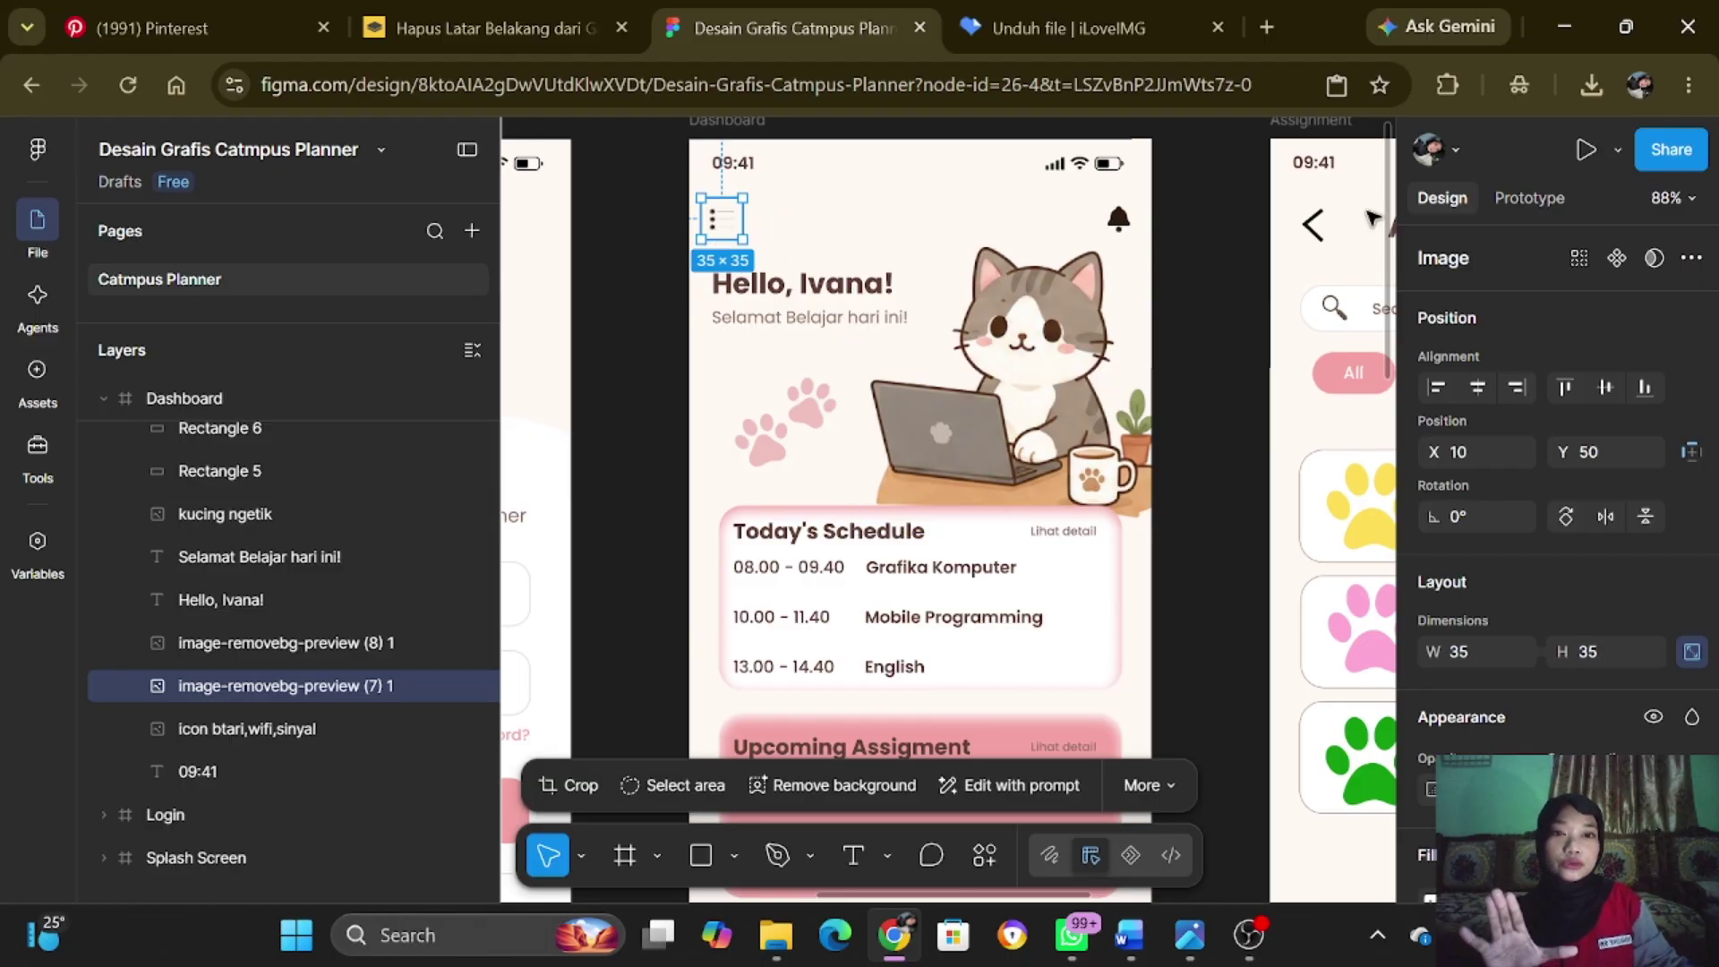
left_click(1175, 214)
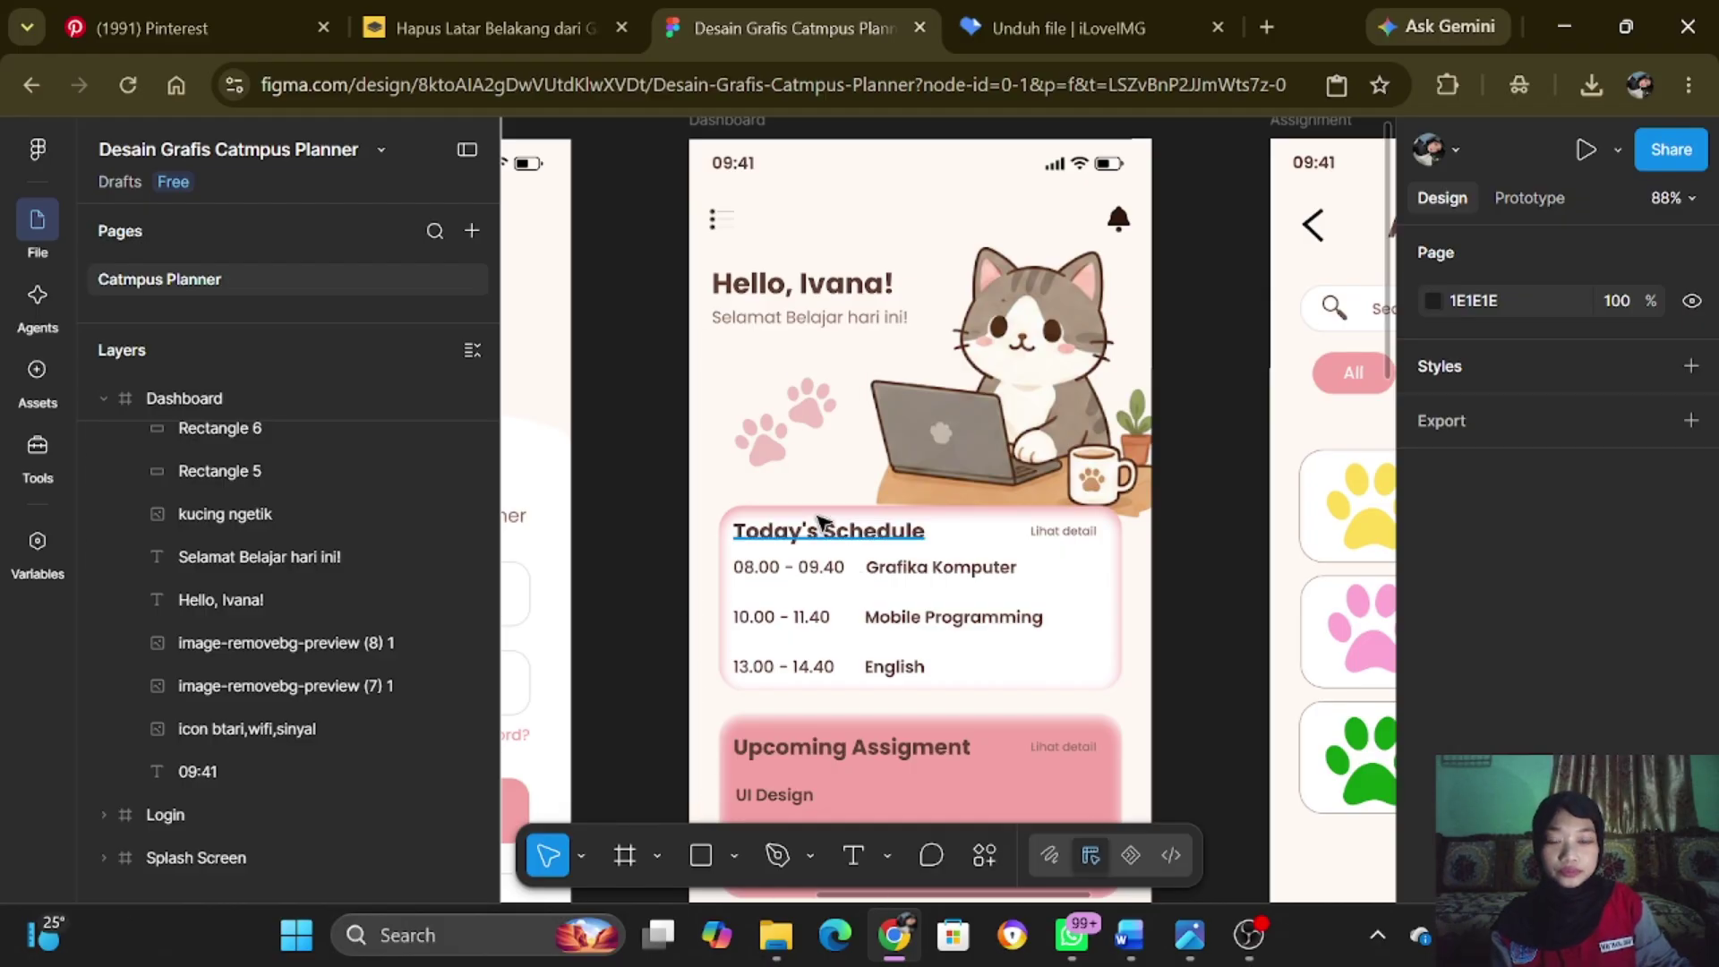
scroll(830, 501, "down", 5)
scroll(864, 481, "down", 1)
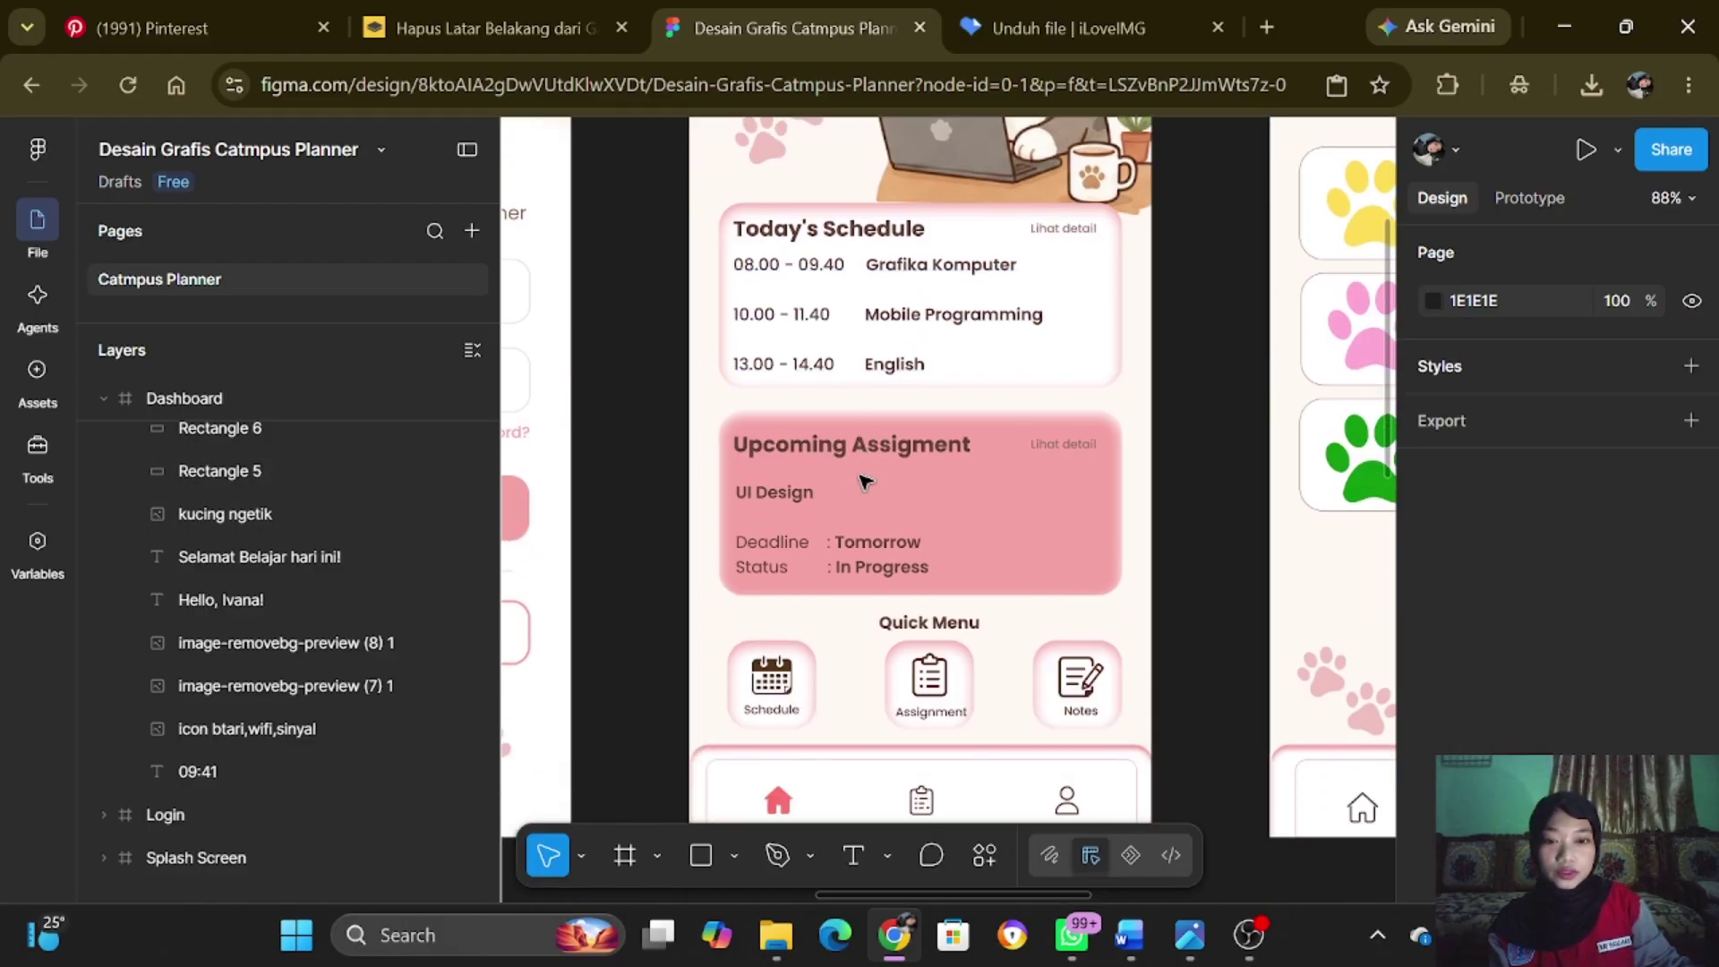
scroll(963, 469, "up", 7)
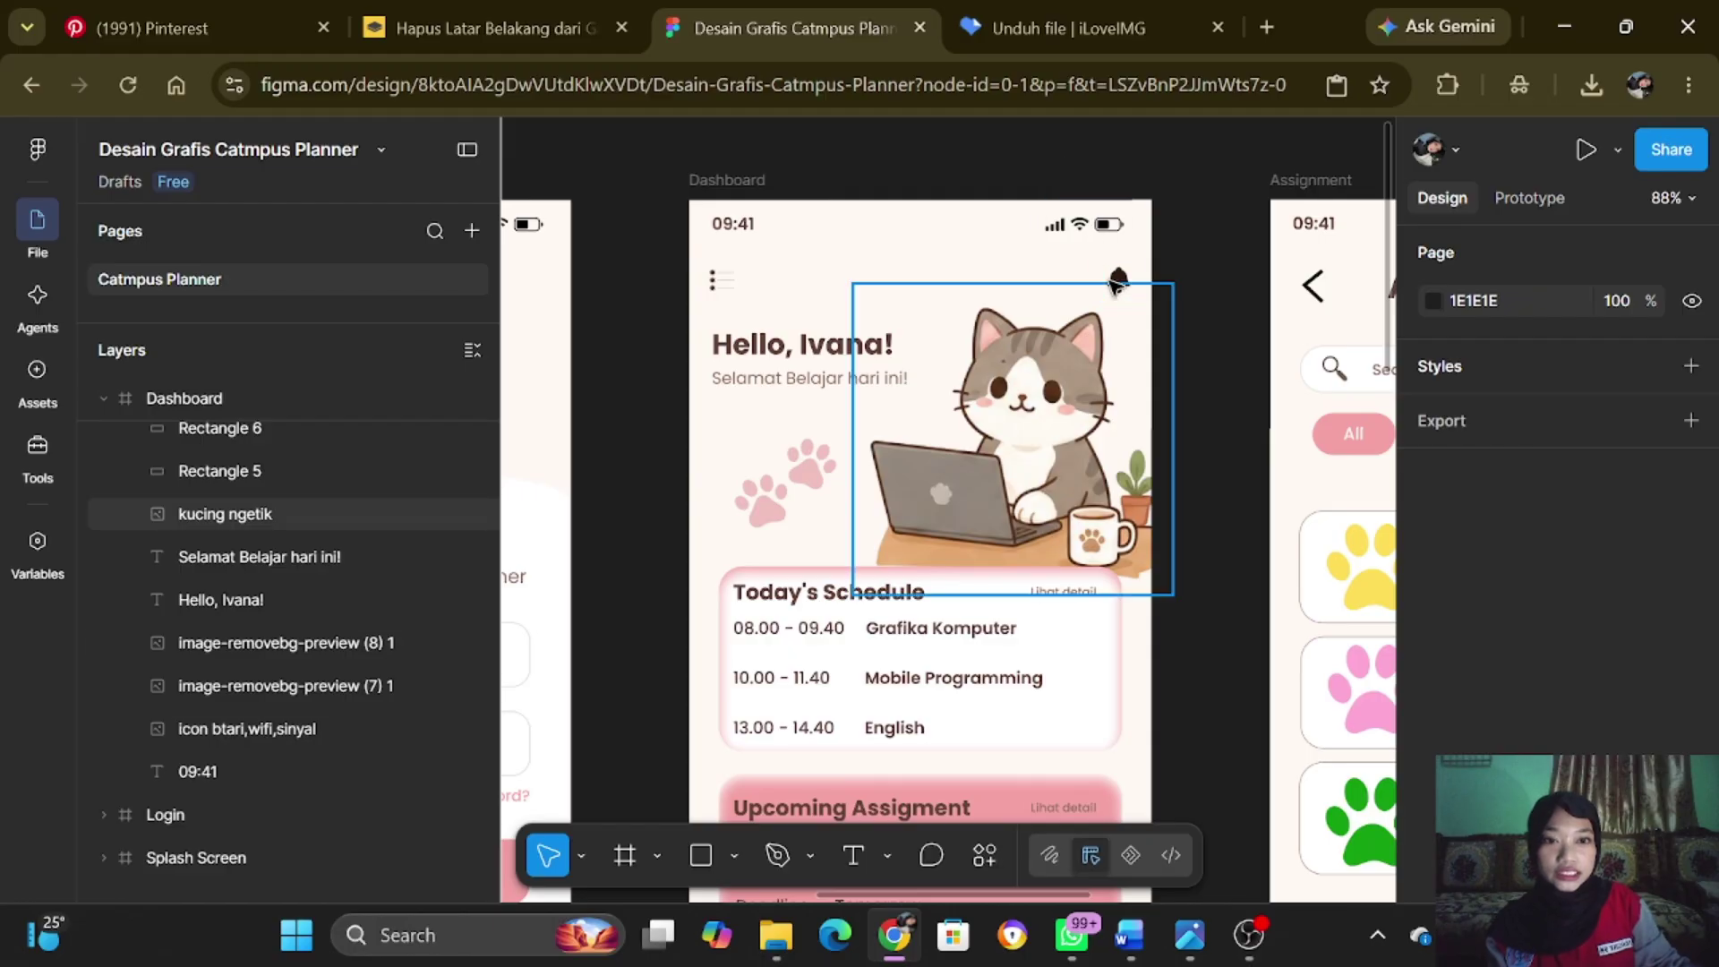
left_click(1119, 280)
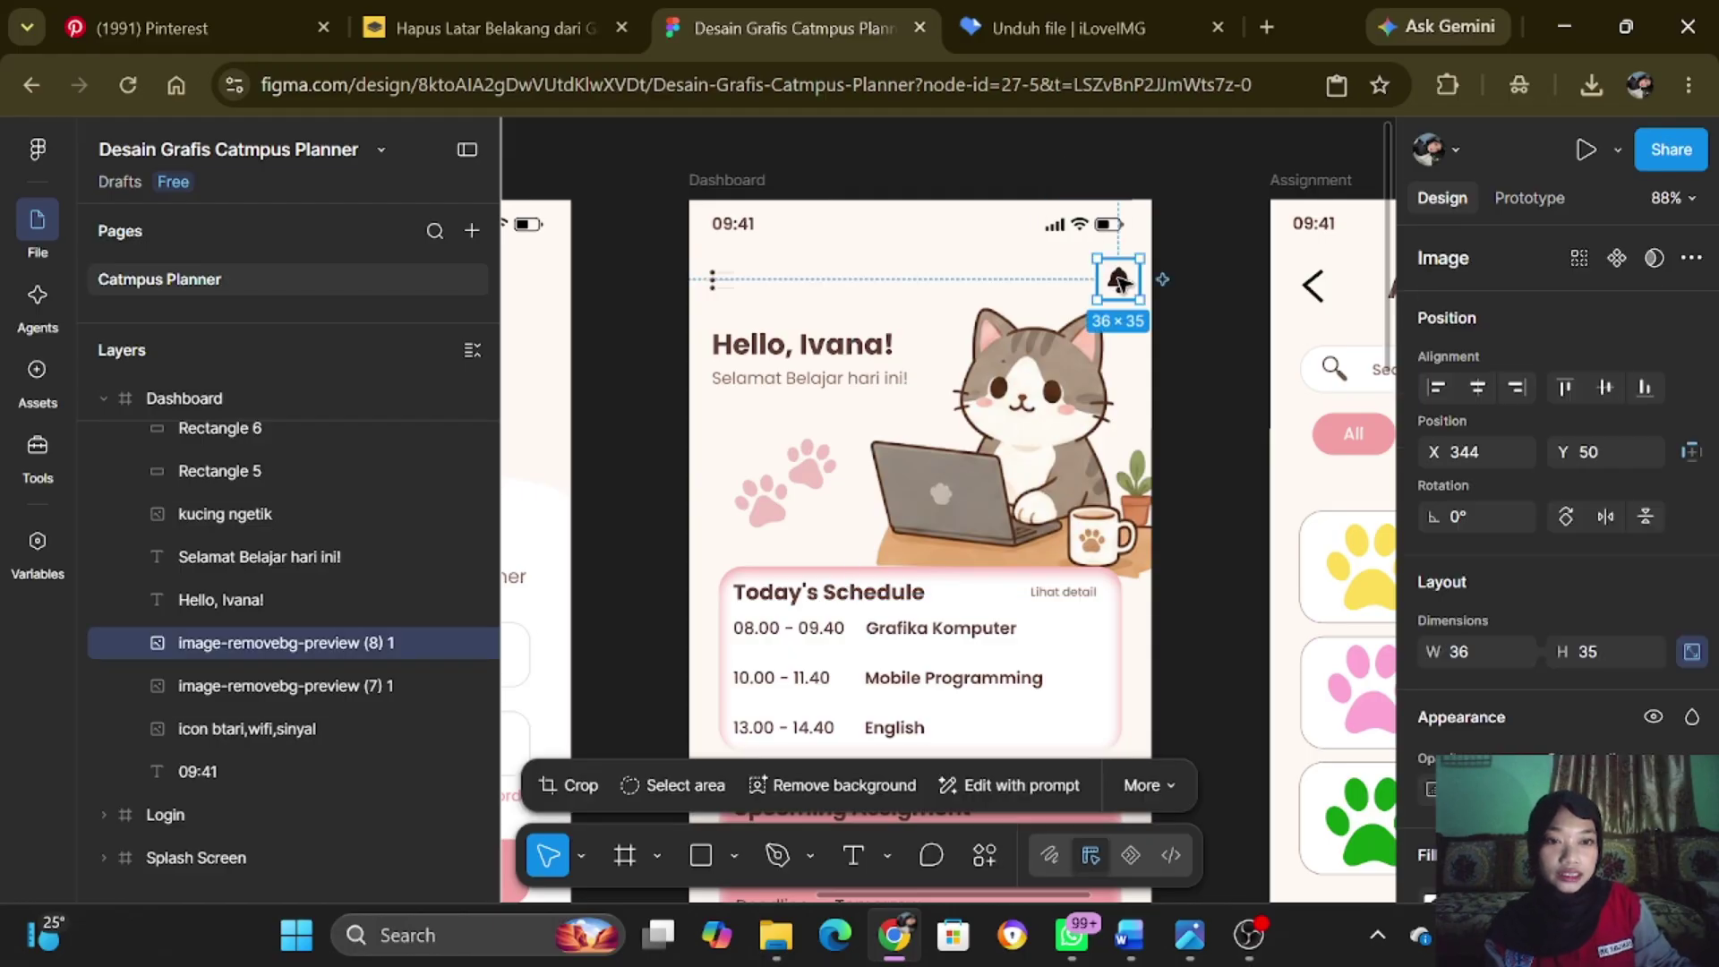
left_click(1196, 320)
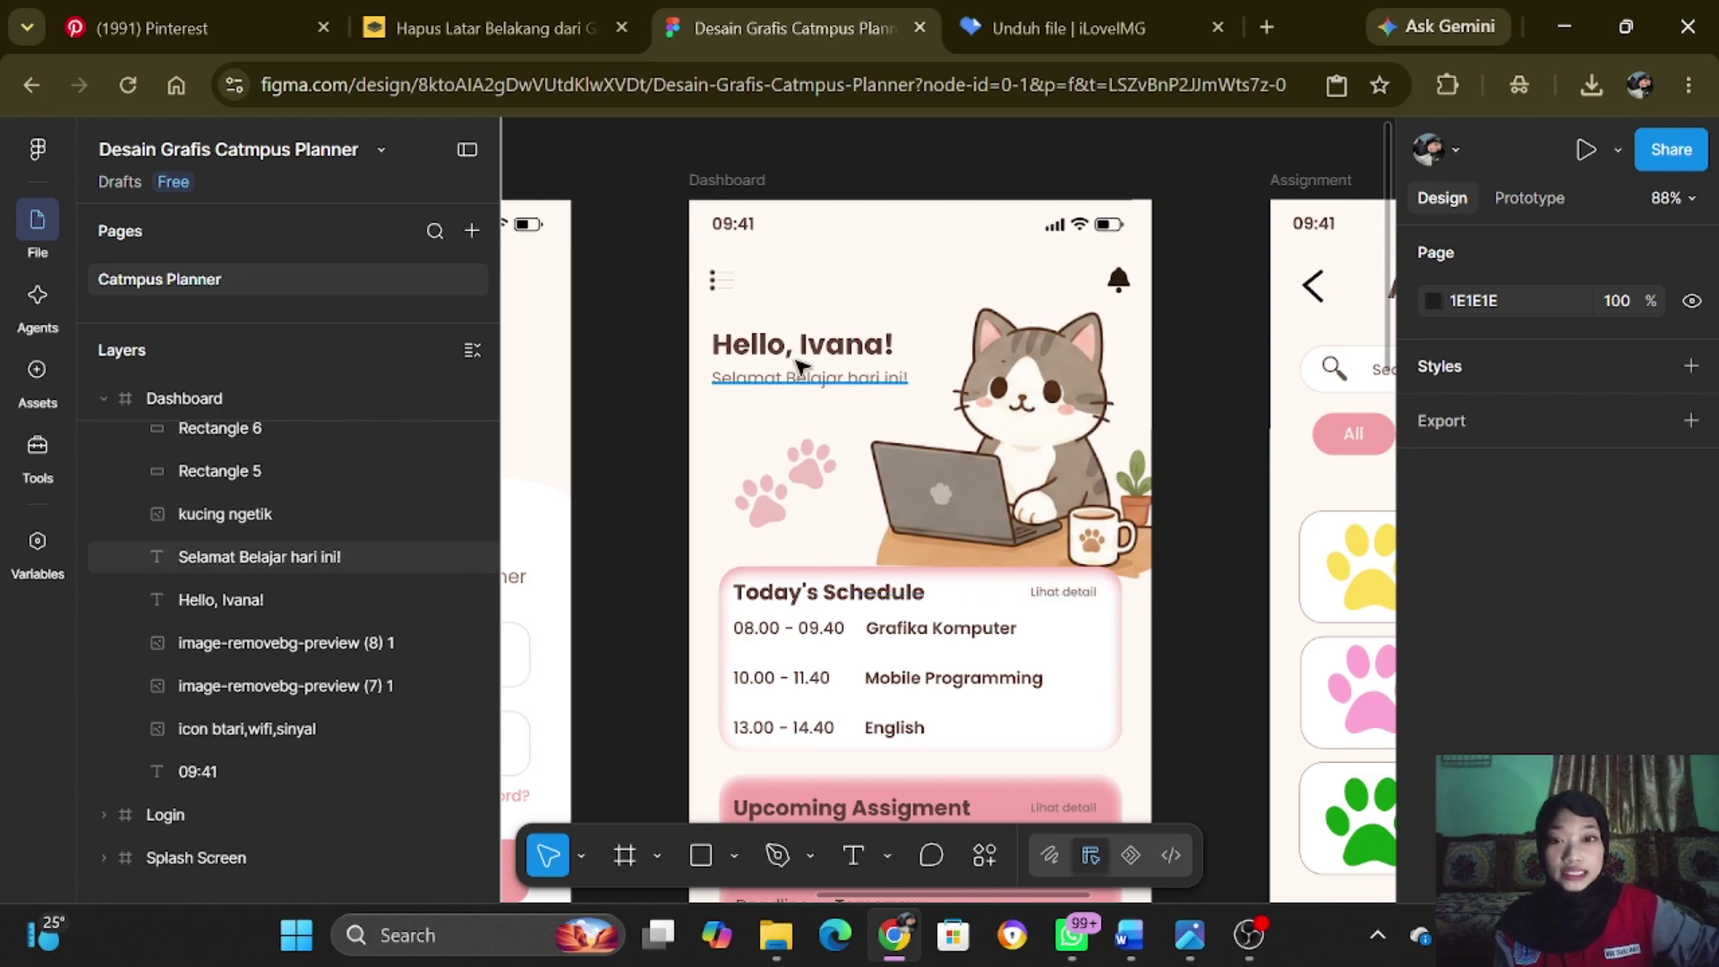
- Inspect the greeting heading above the "Selamat Belajar hari ini!" text on the Dashboard
scroll(799, 362, "down", 2)
scroll(799, 358, "down", 1)
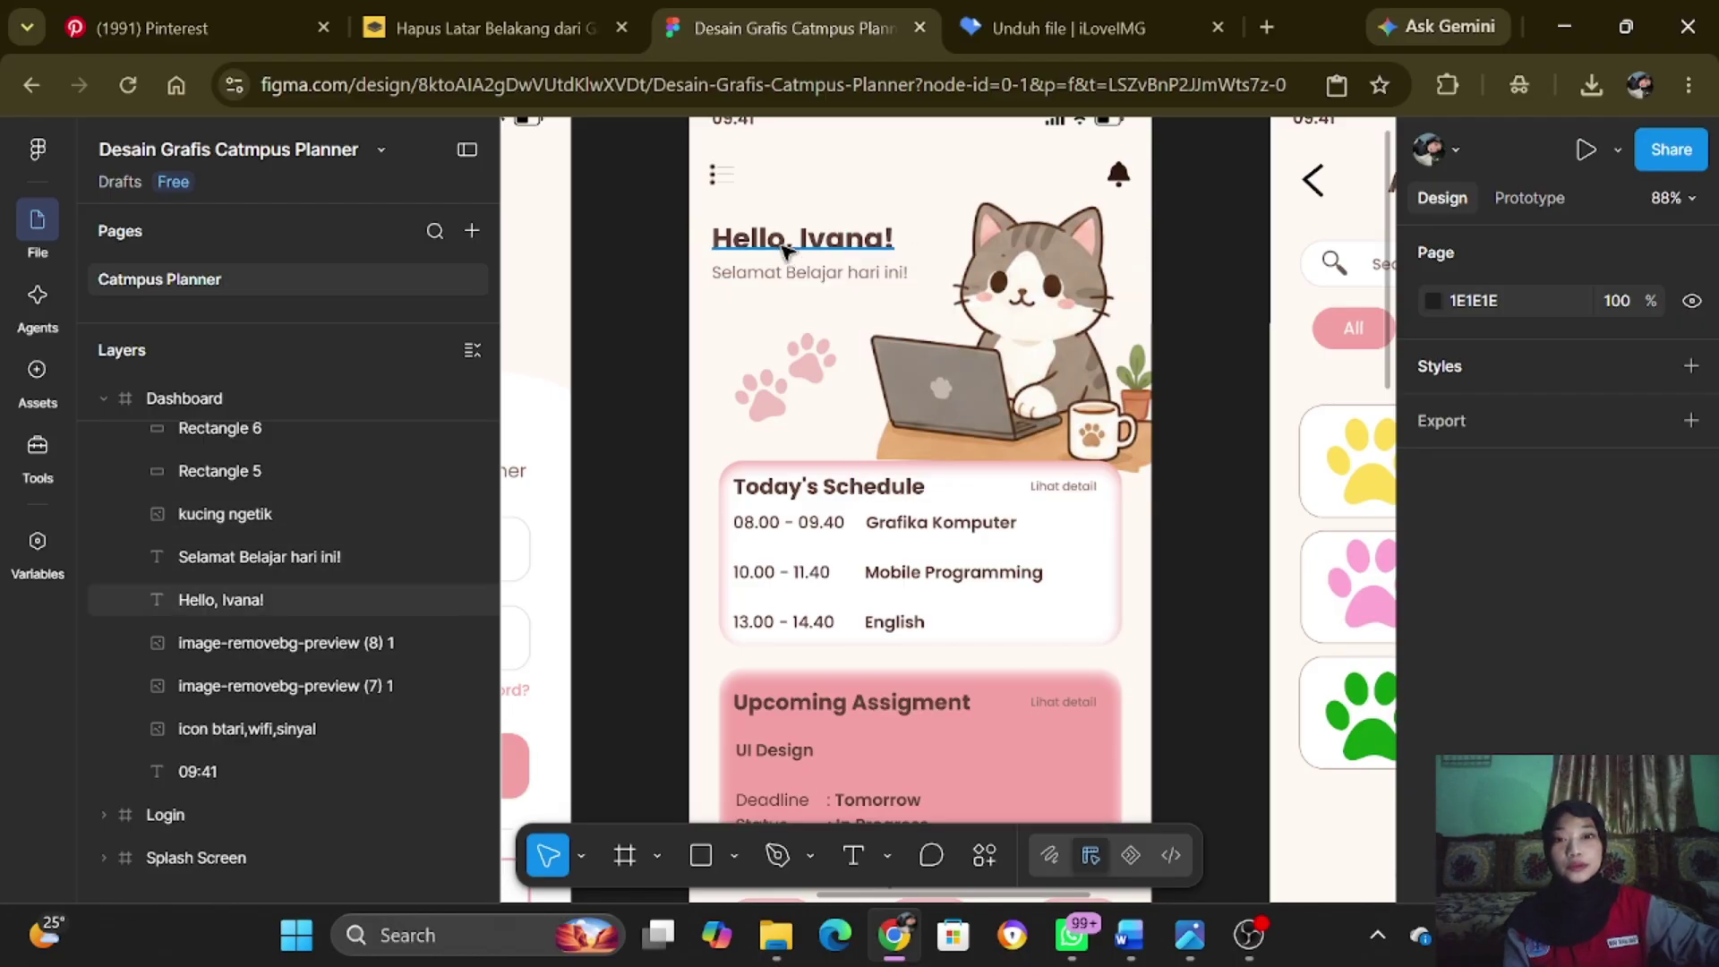
left_click(785, 249)
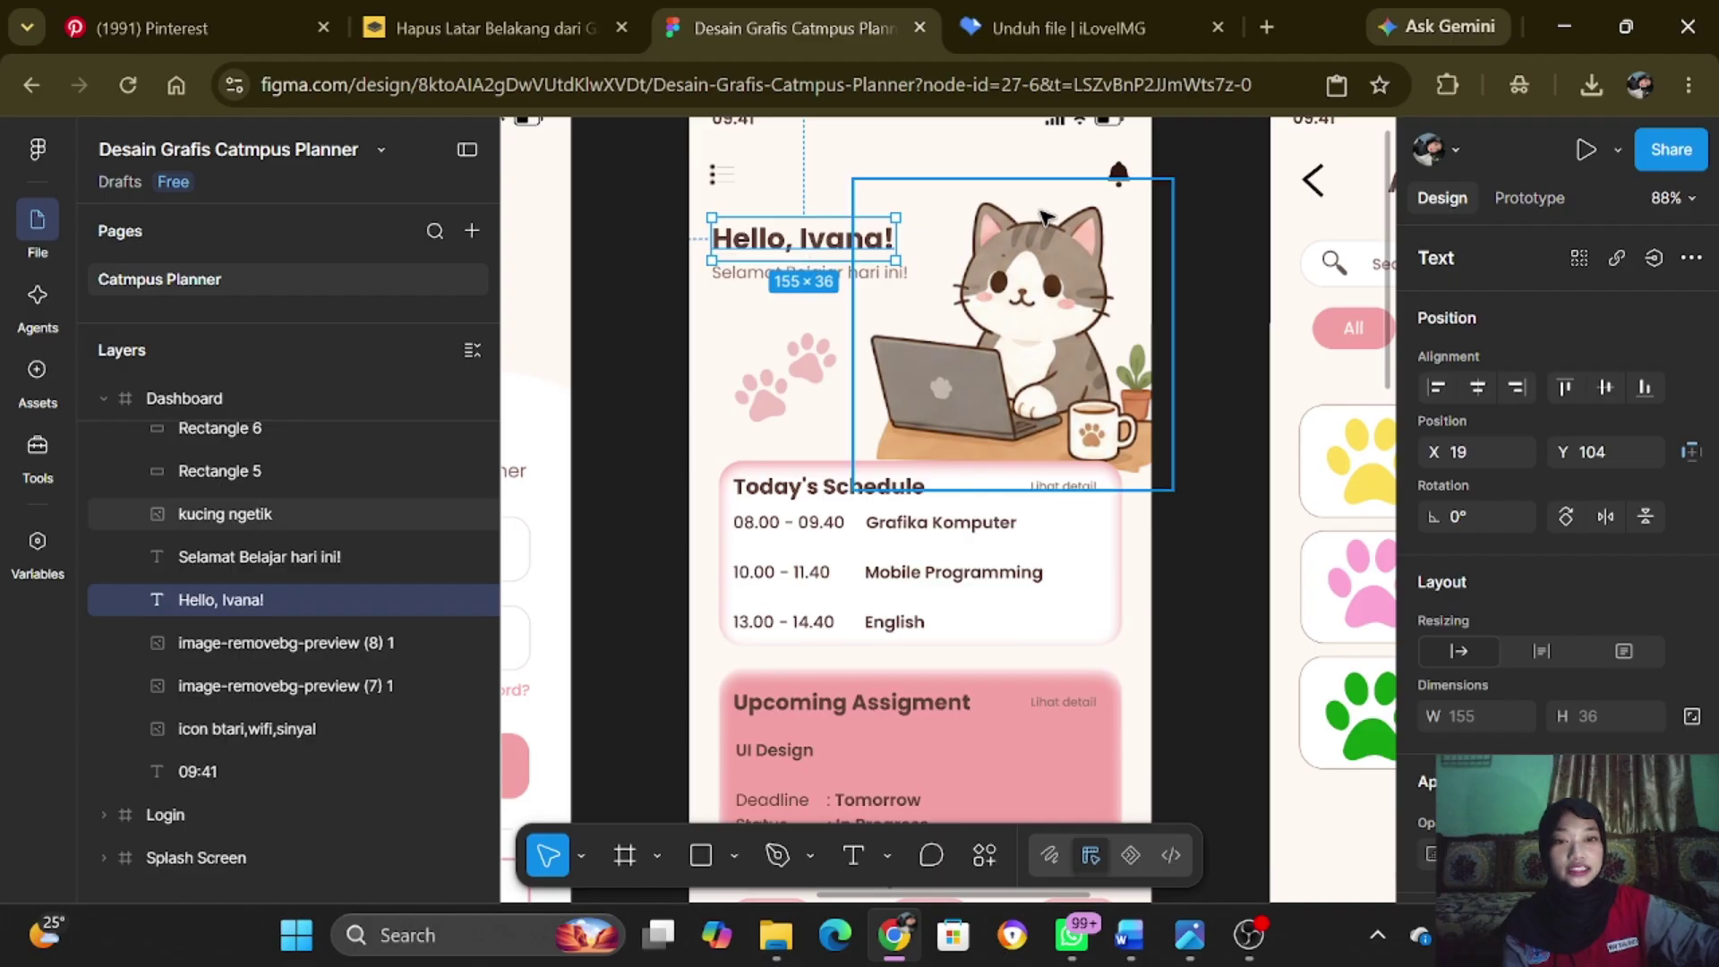
left_click(1238, 220)
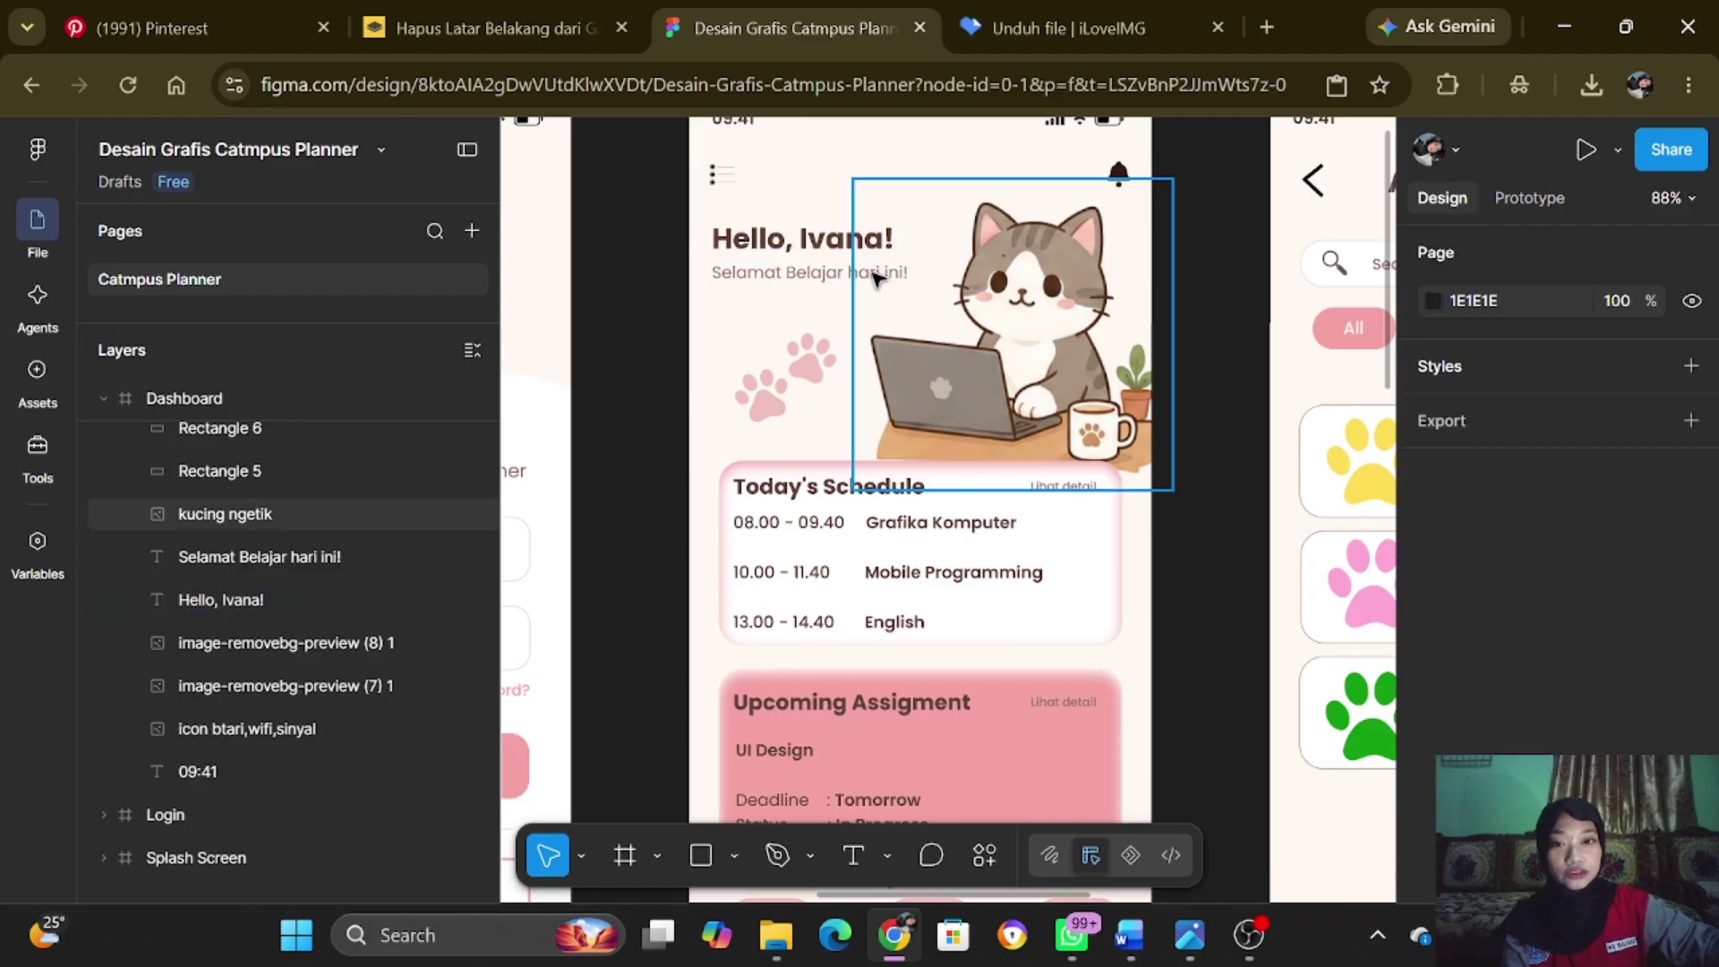
left_click(756, 252)
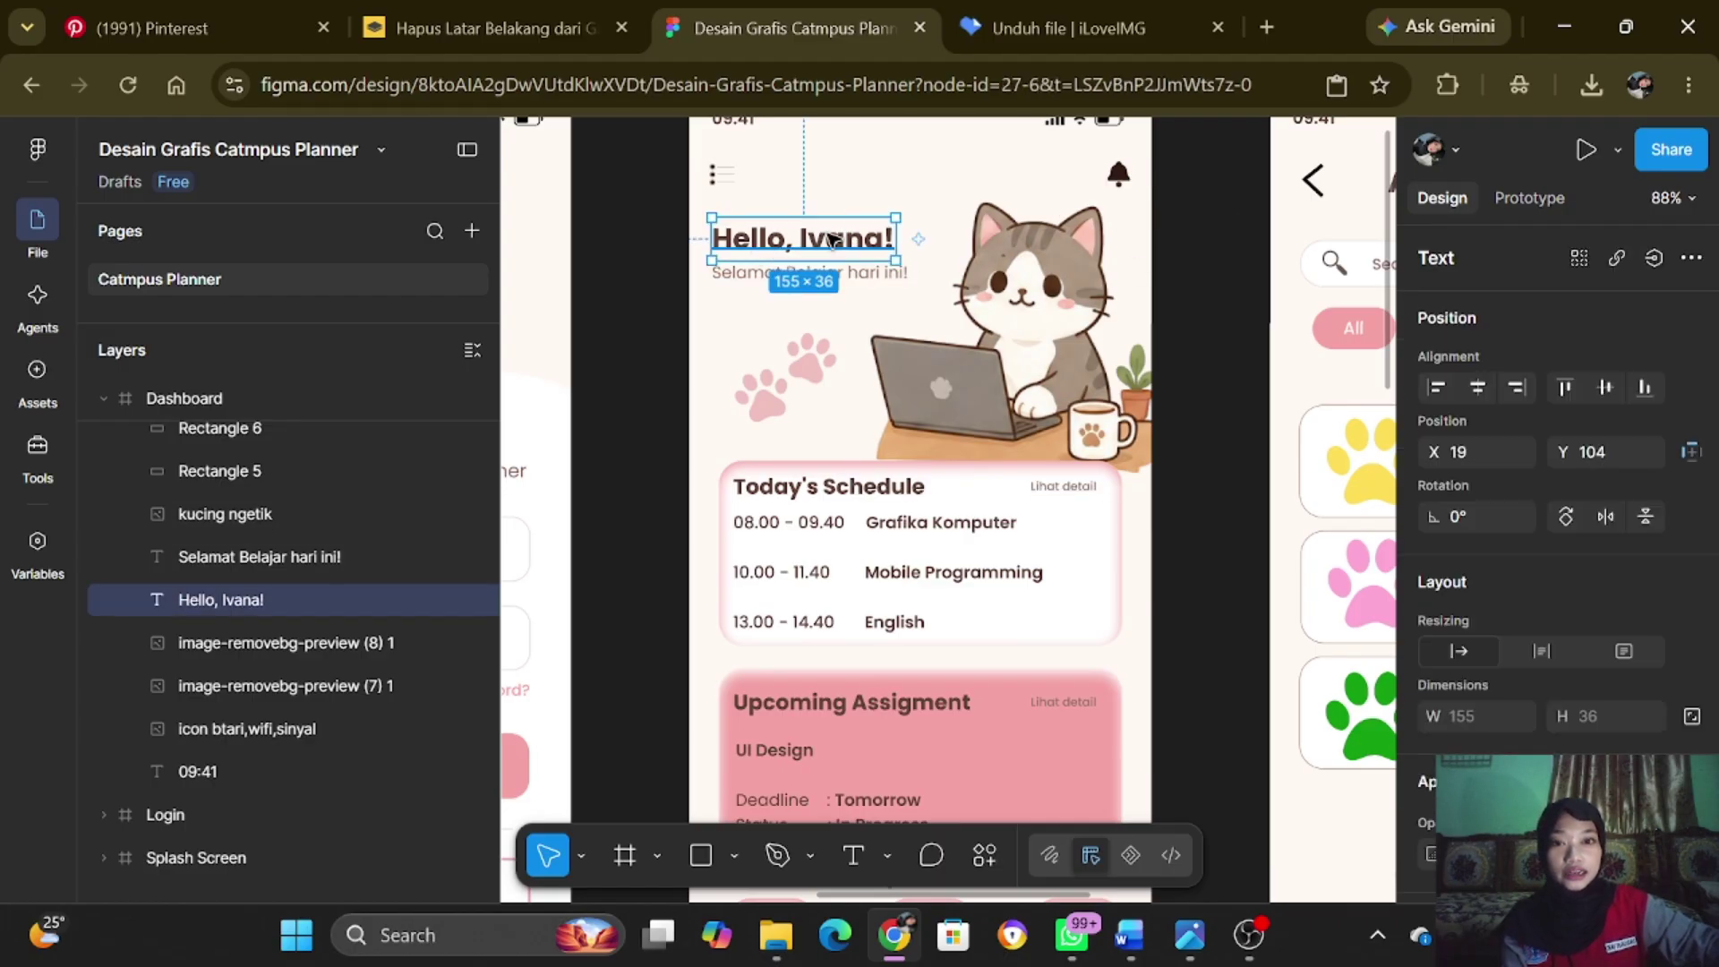
key("Escape")
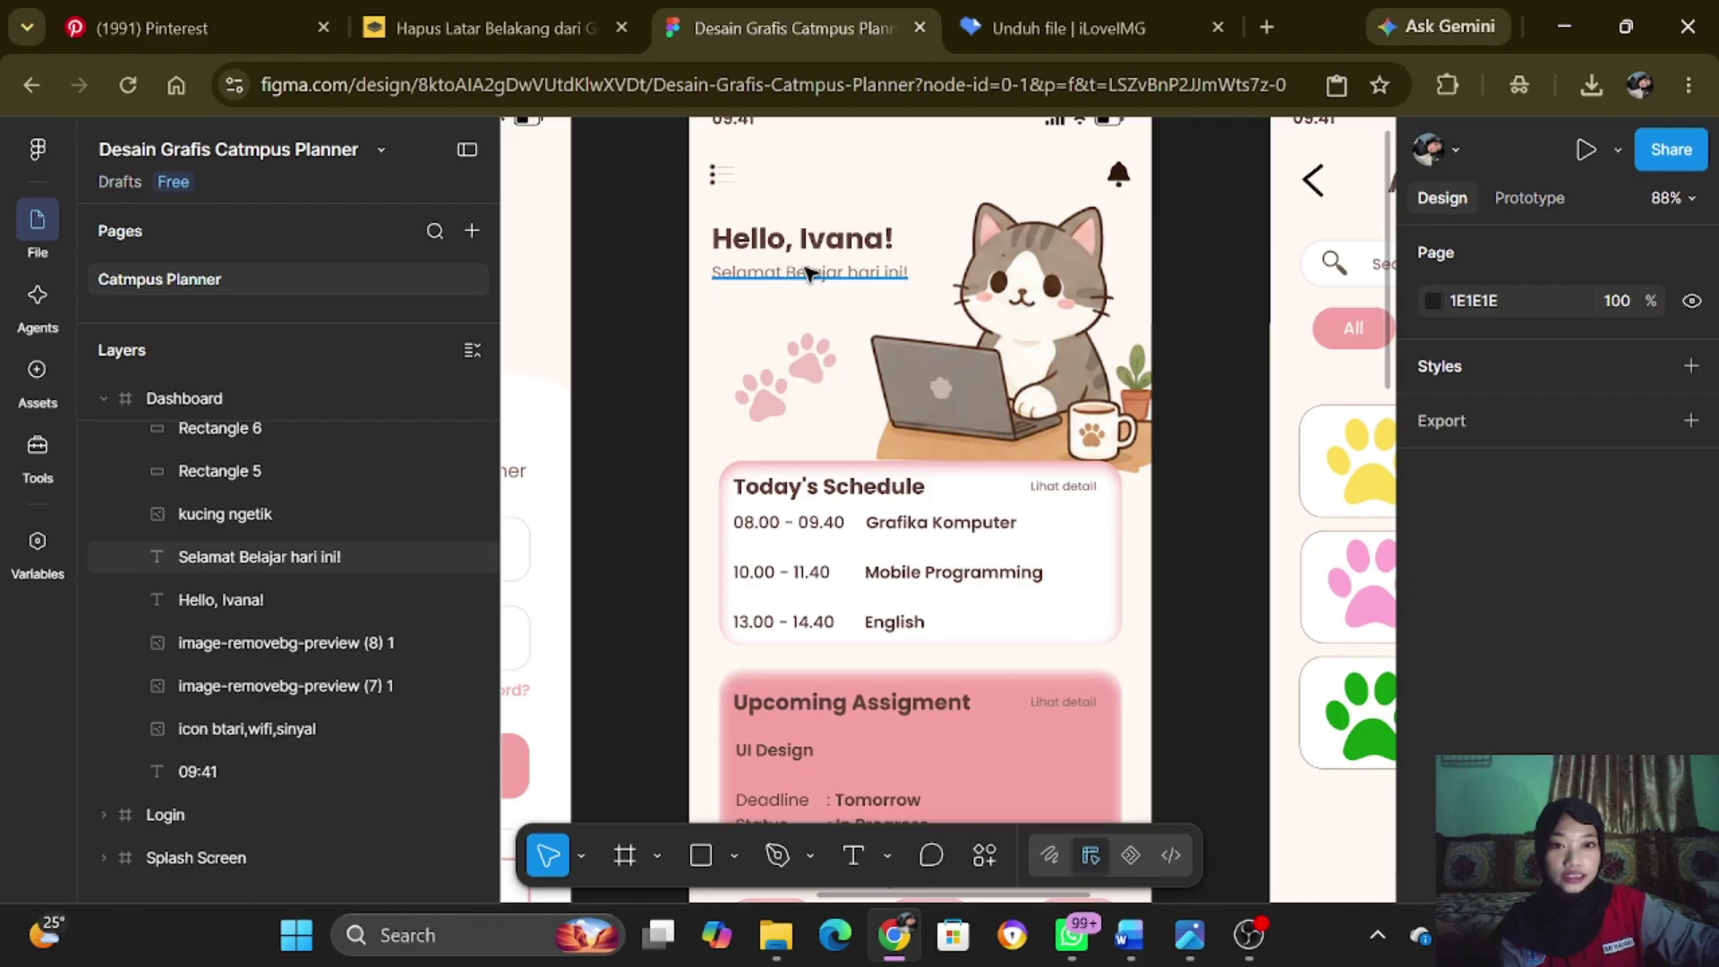
- Inspect the laptop cat illustration and the pink paw prints beside it on the Dashboard
scroll(806, 277, "down", 1)
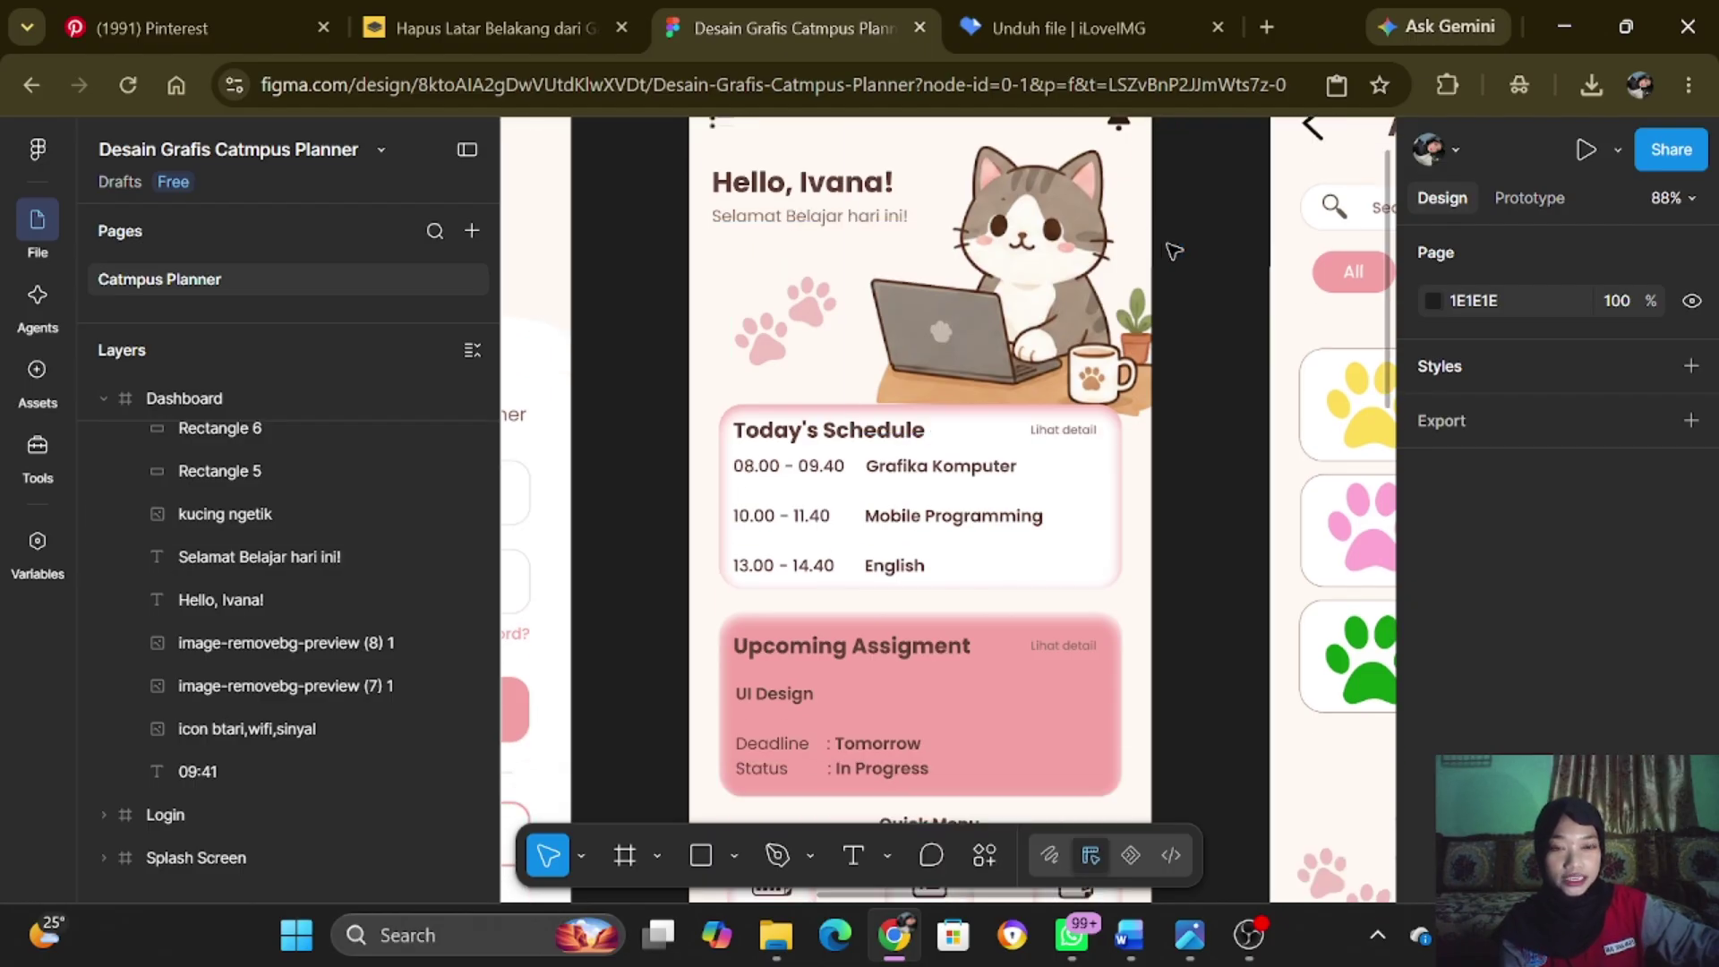
scroll(1236, 266, "up", 1)
left_click(1075, 273)
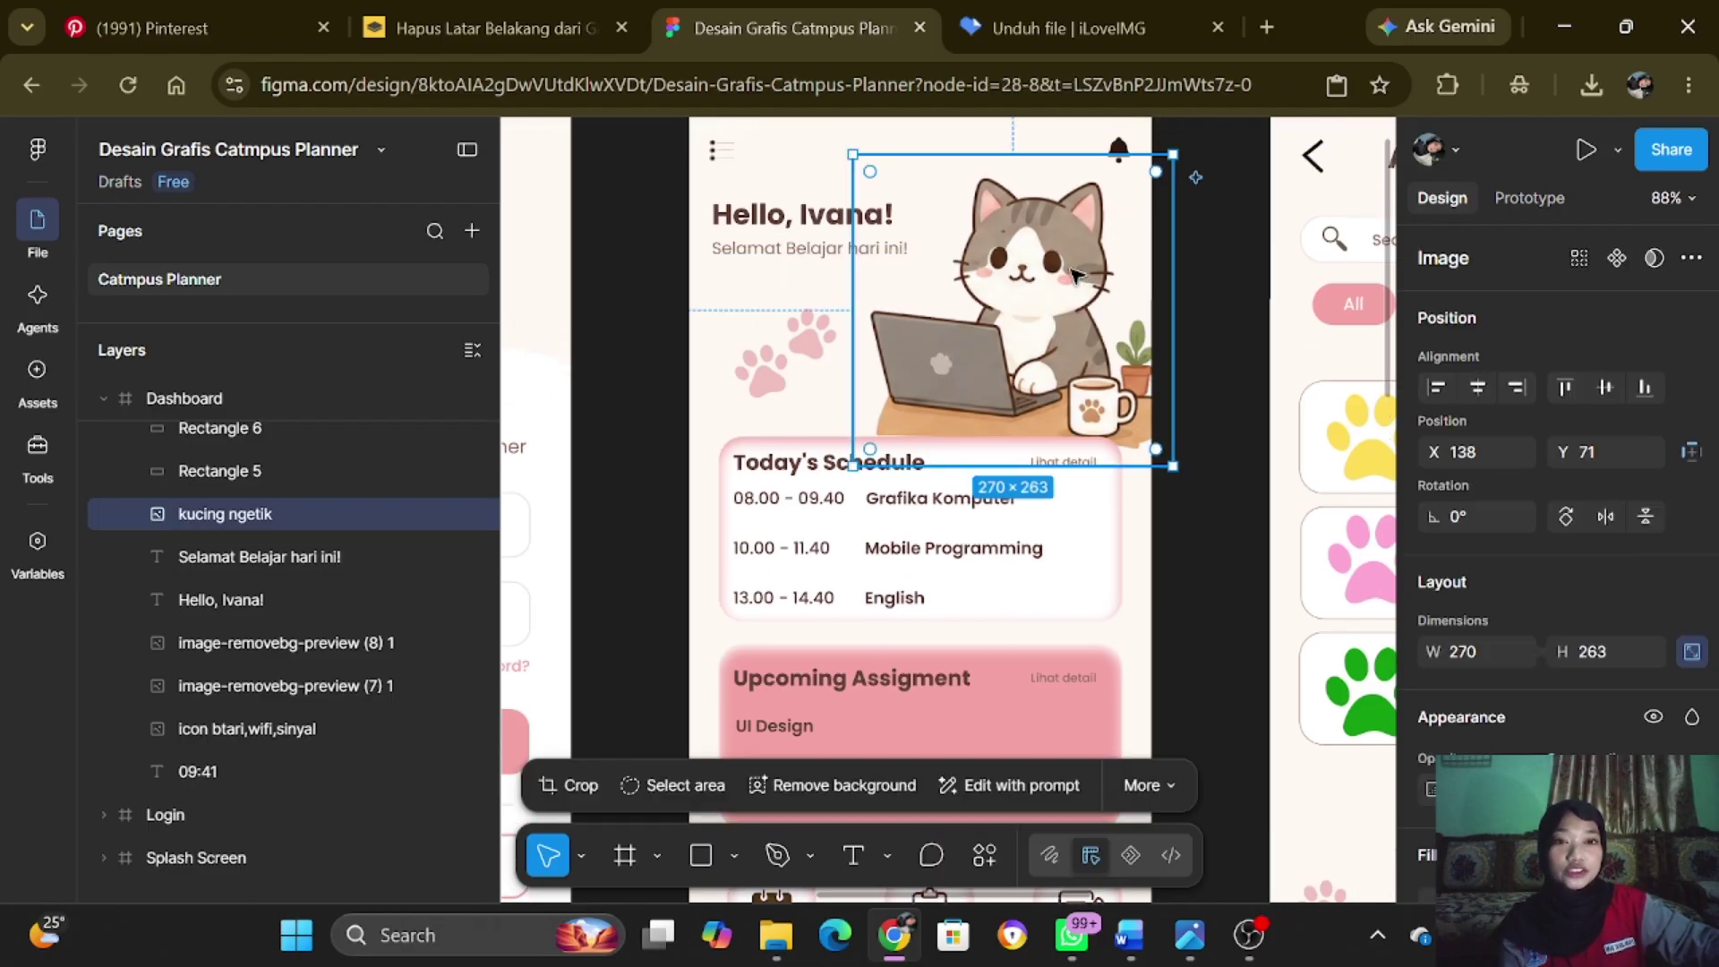
left_click(1209, 307)
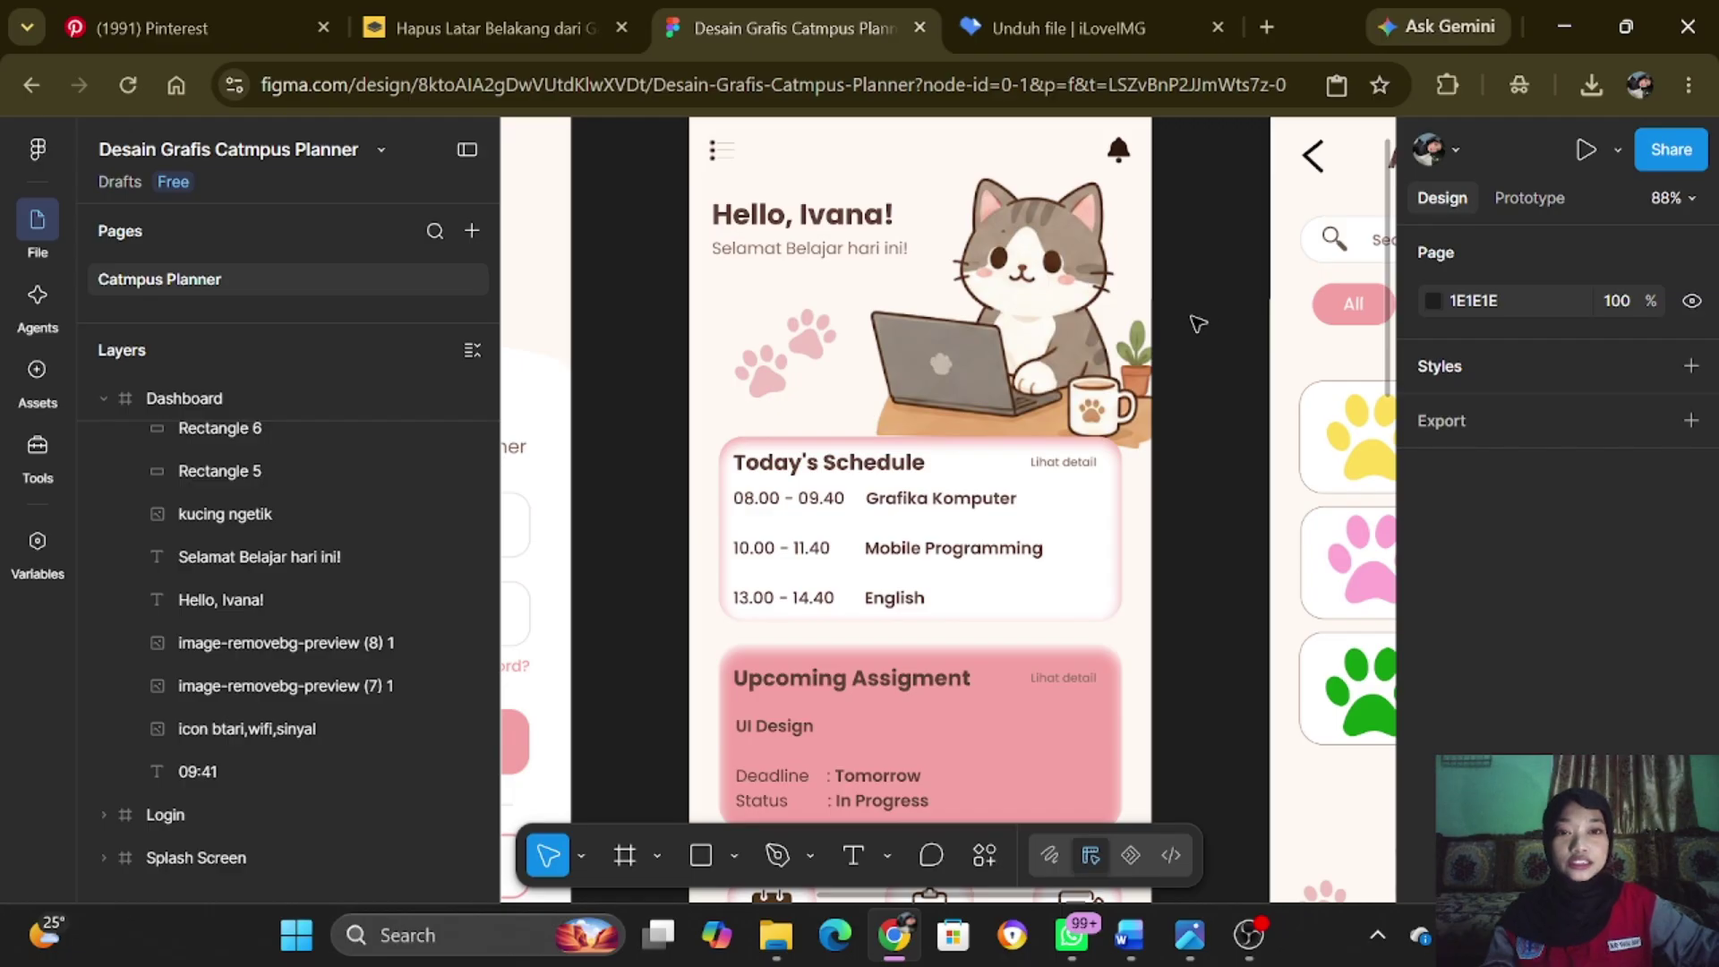
left_click(1092, 403)
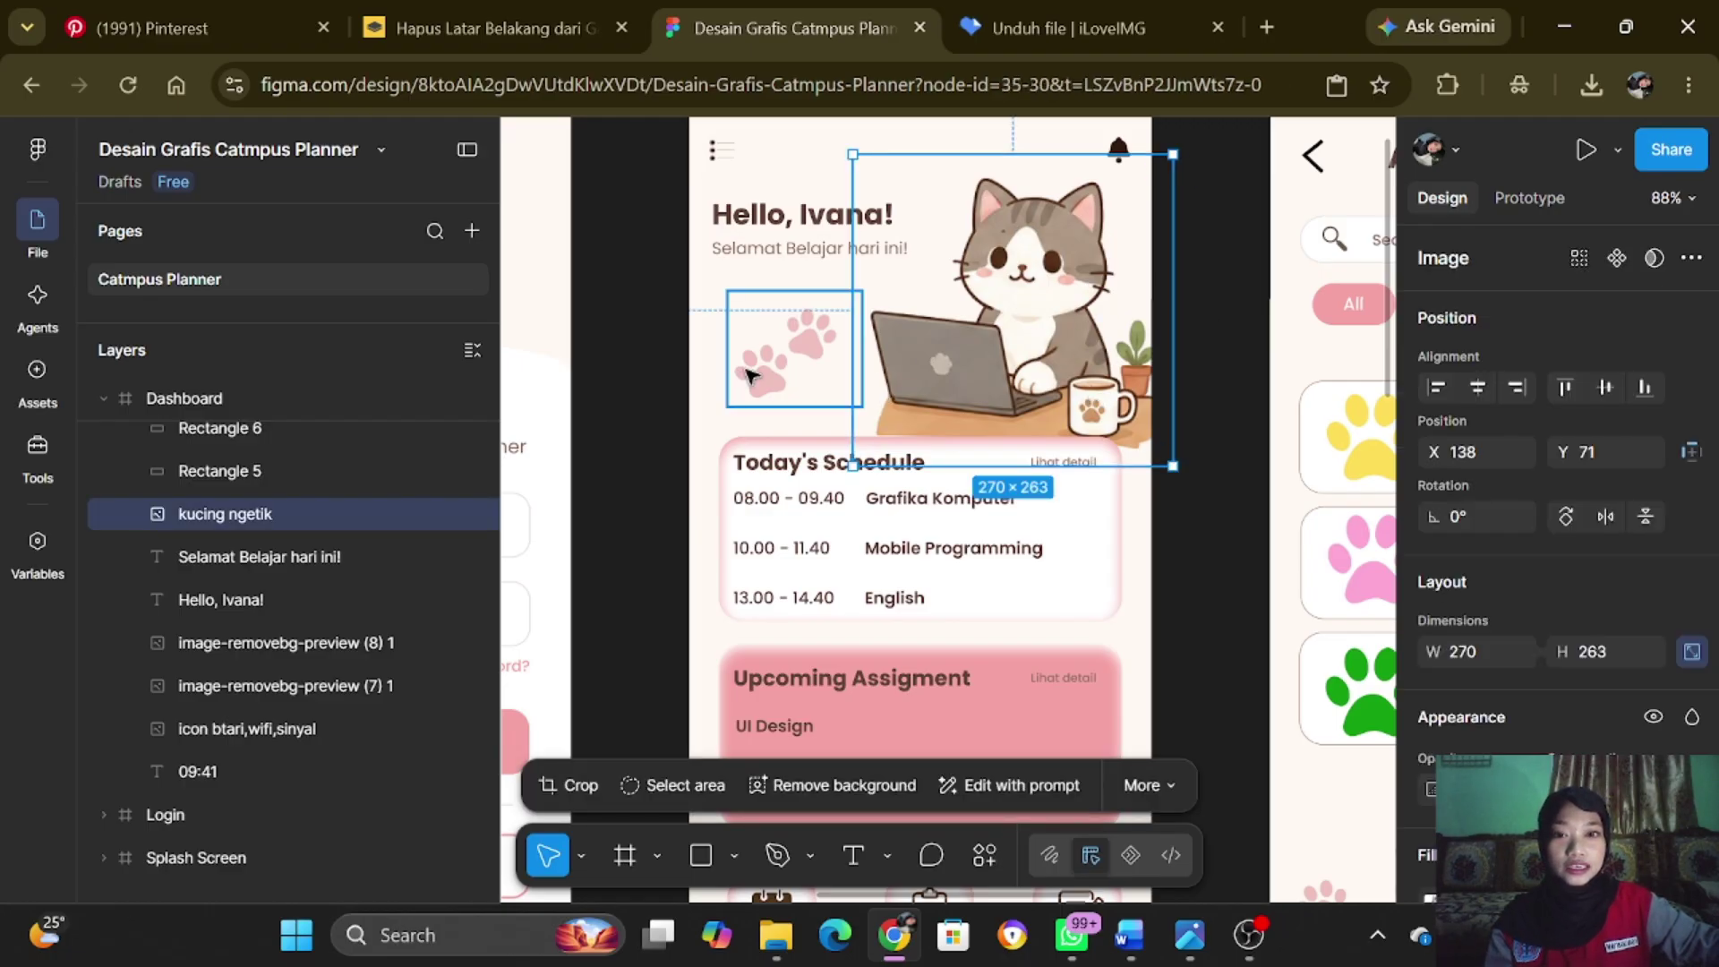
left_click(777, 381)
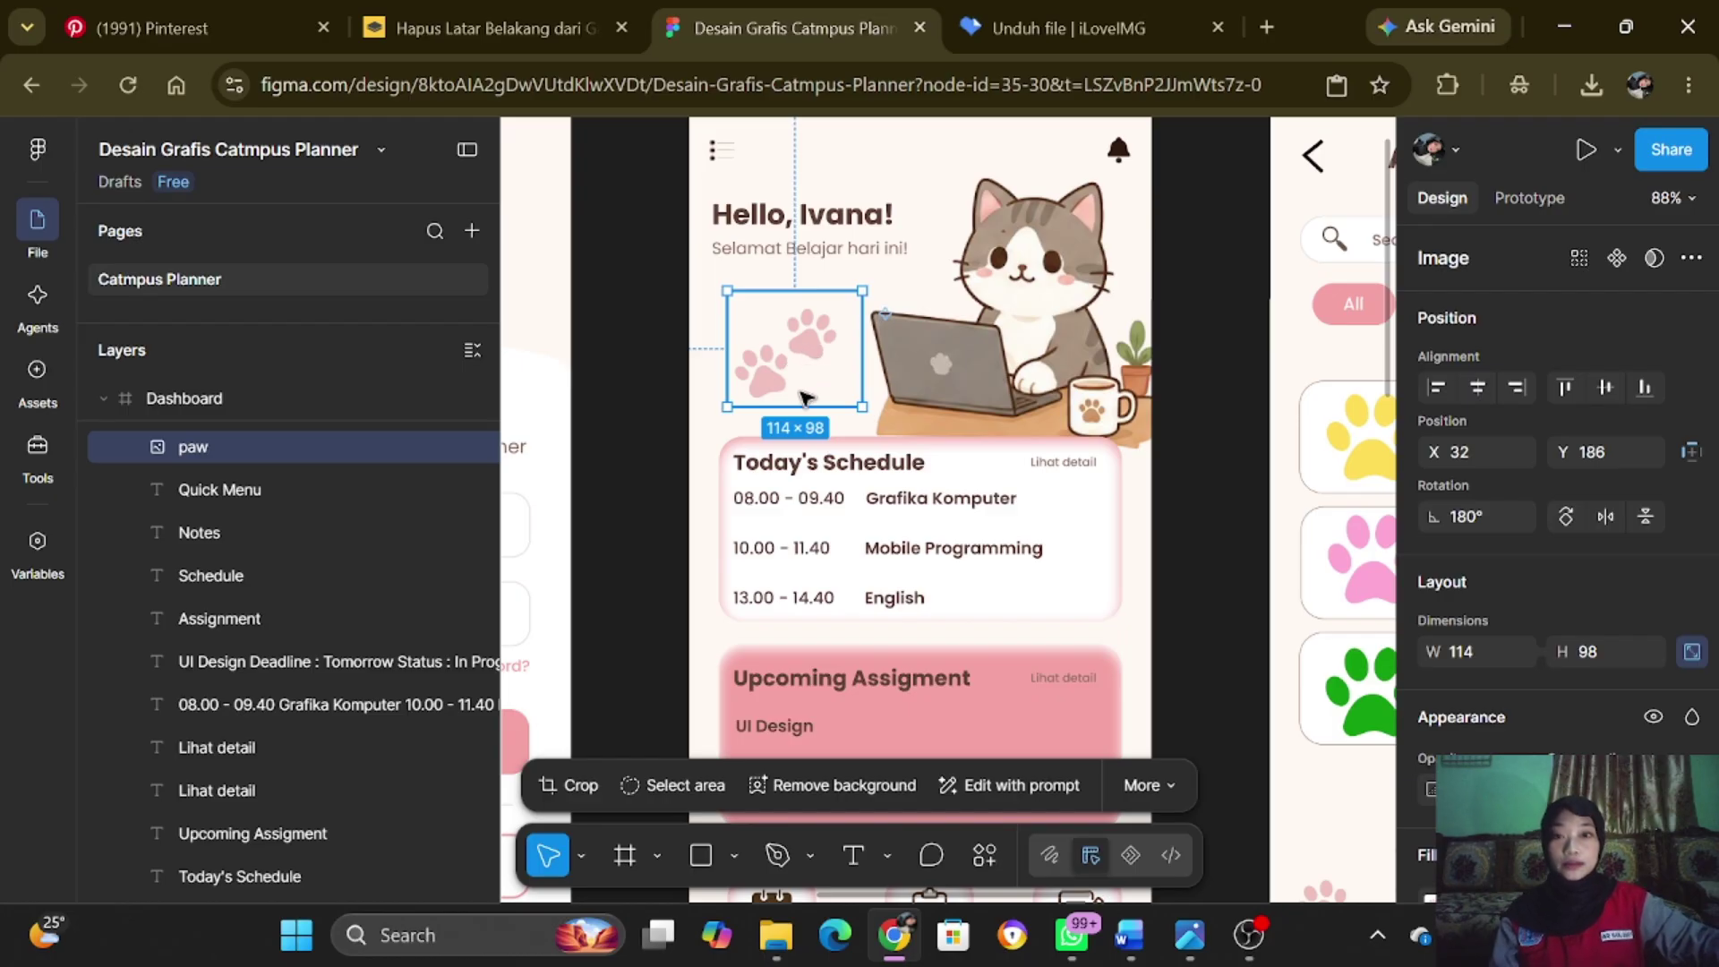
- Move the laptop cat illustration on the Dashboard slightly down to Y 75 and deselect it
left_click(1003, 305)
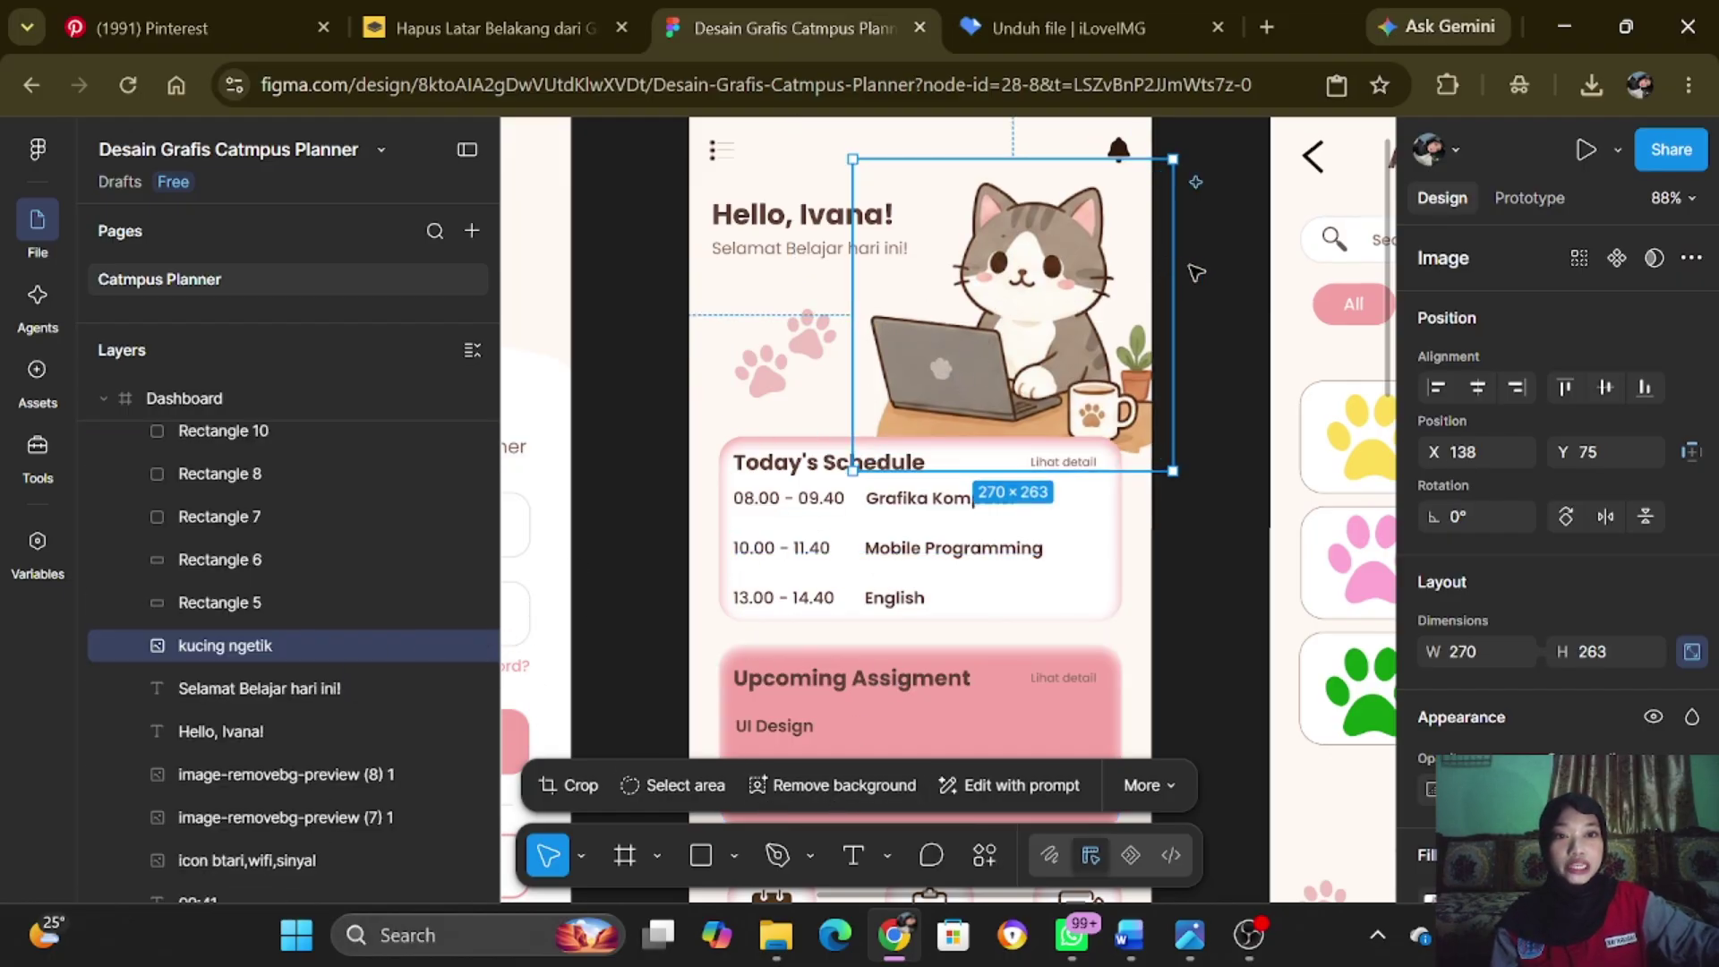
left_click(1196, 274)
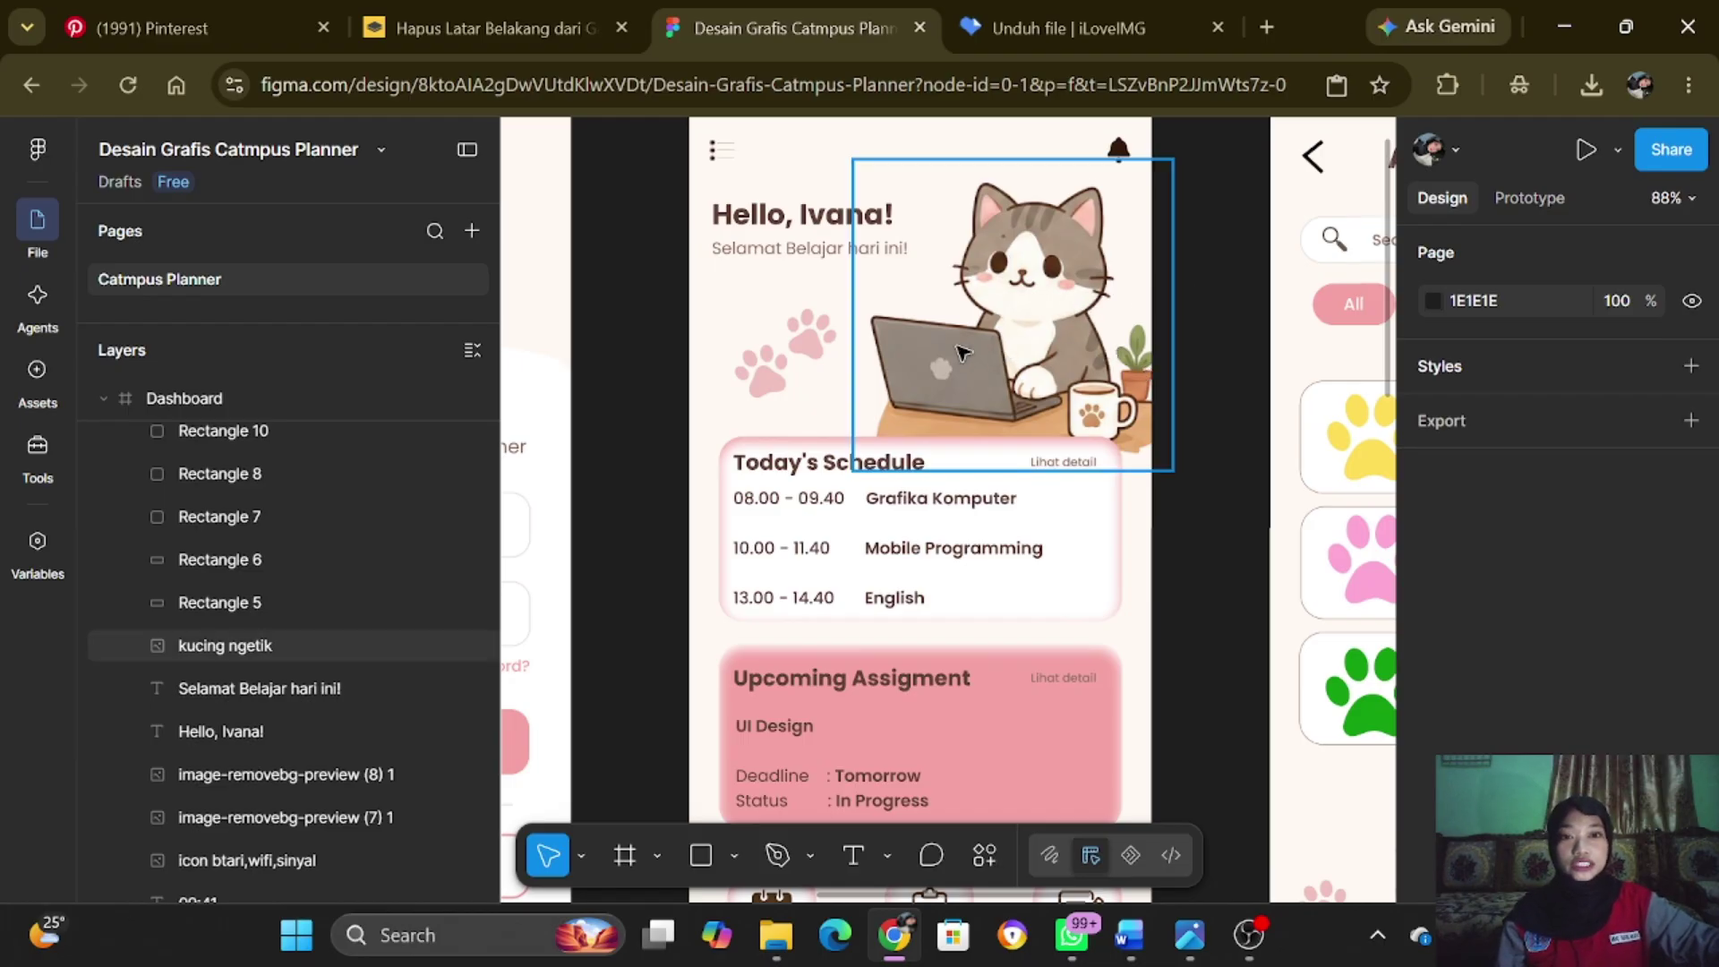
- Inspect the Today's Schedule card on the Dashboard, including its background rectangle, heading and class list text
scroll(962, 352, "down", 1)
scroll(942, 343, "down", 1)
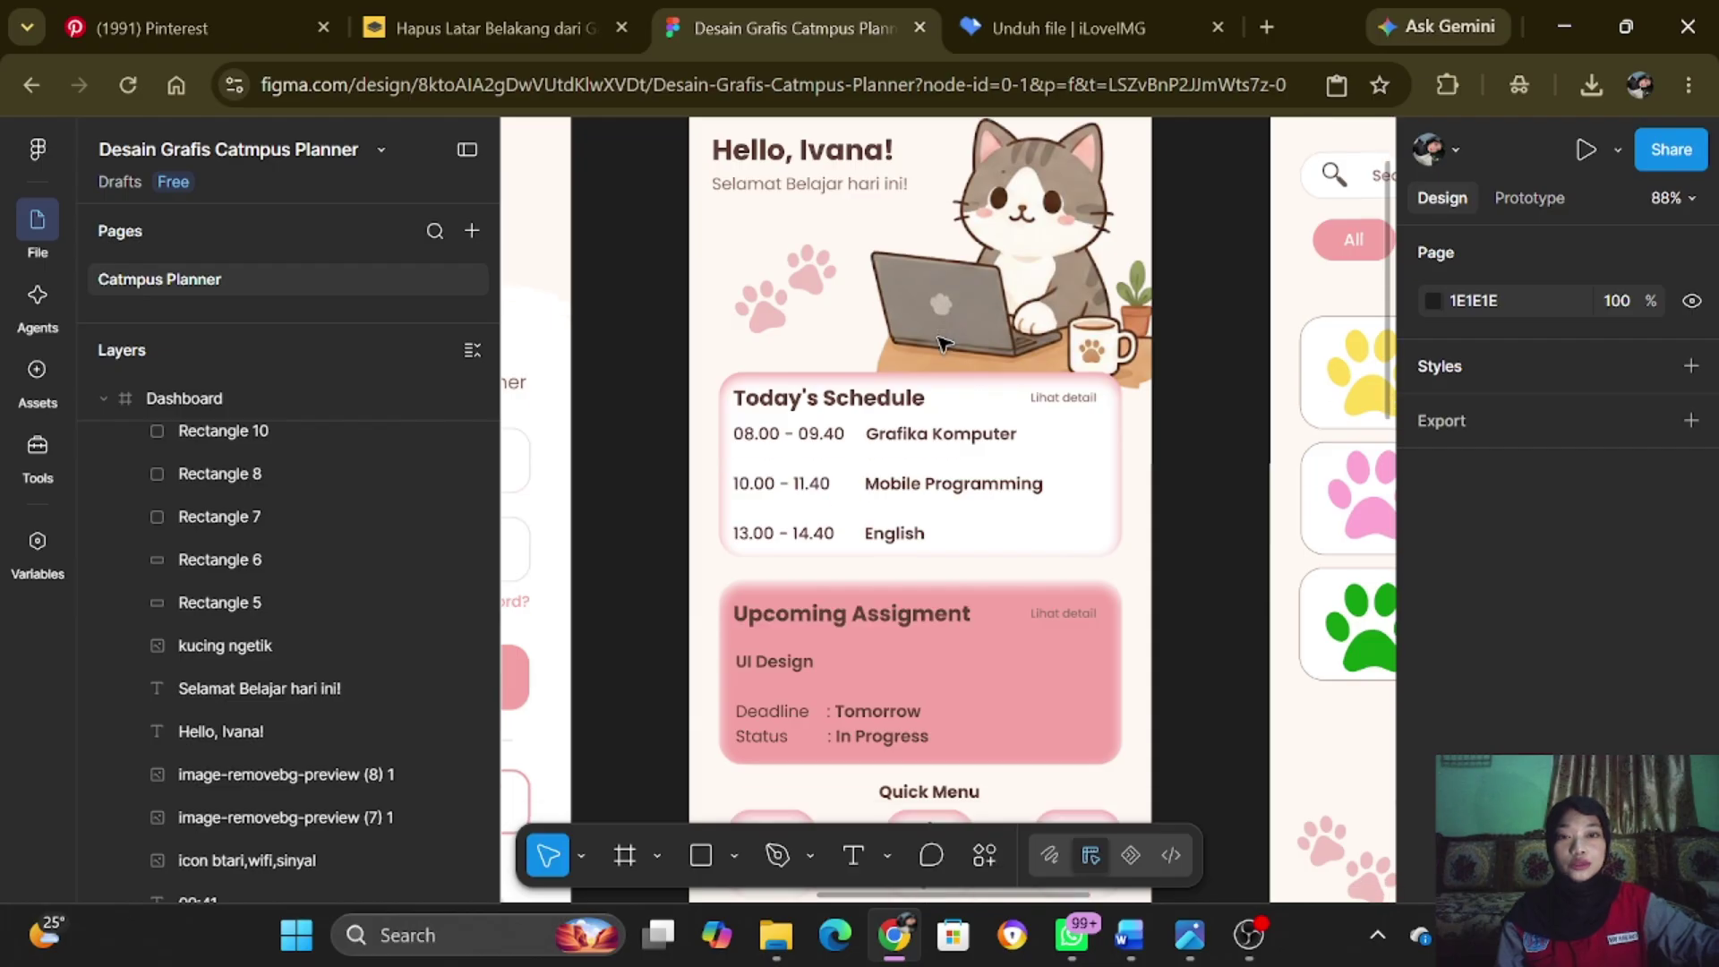
scroll(942, 343, "down", 2)
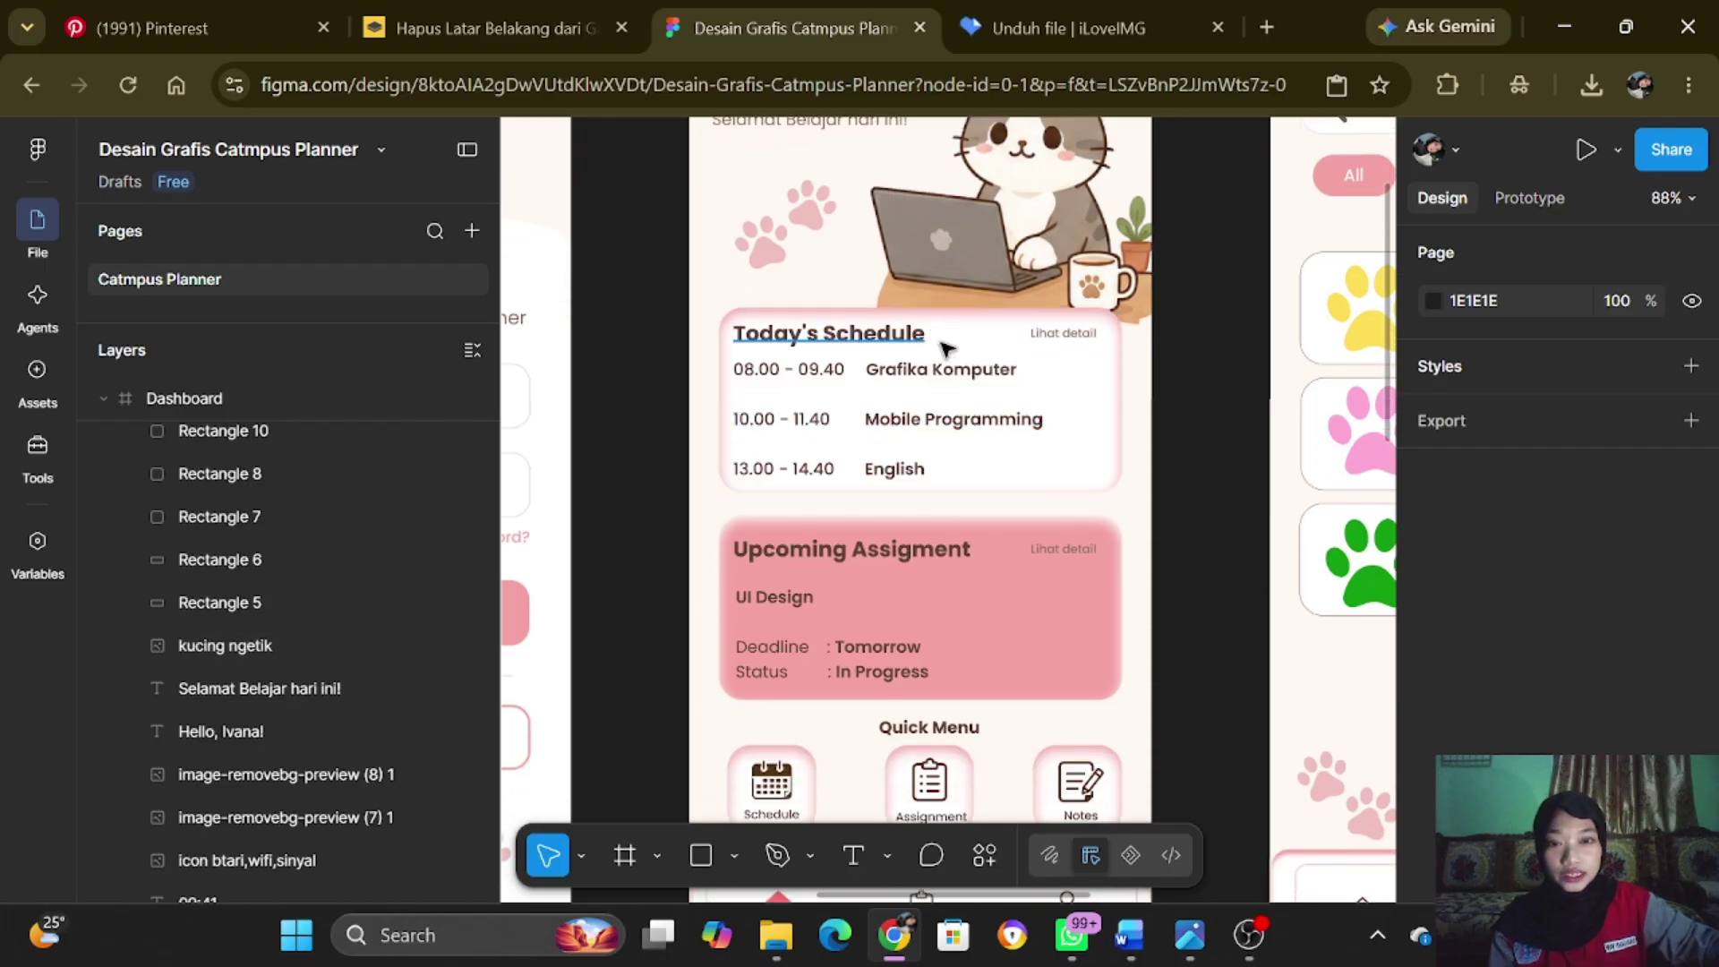
left_click(947, 345)
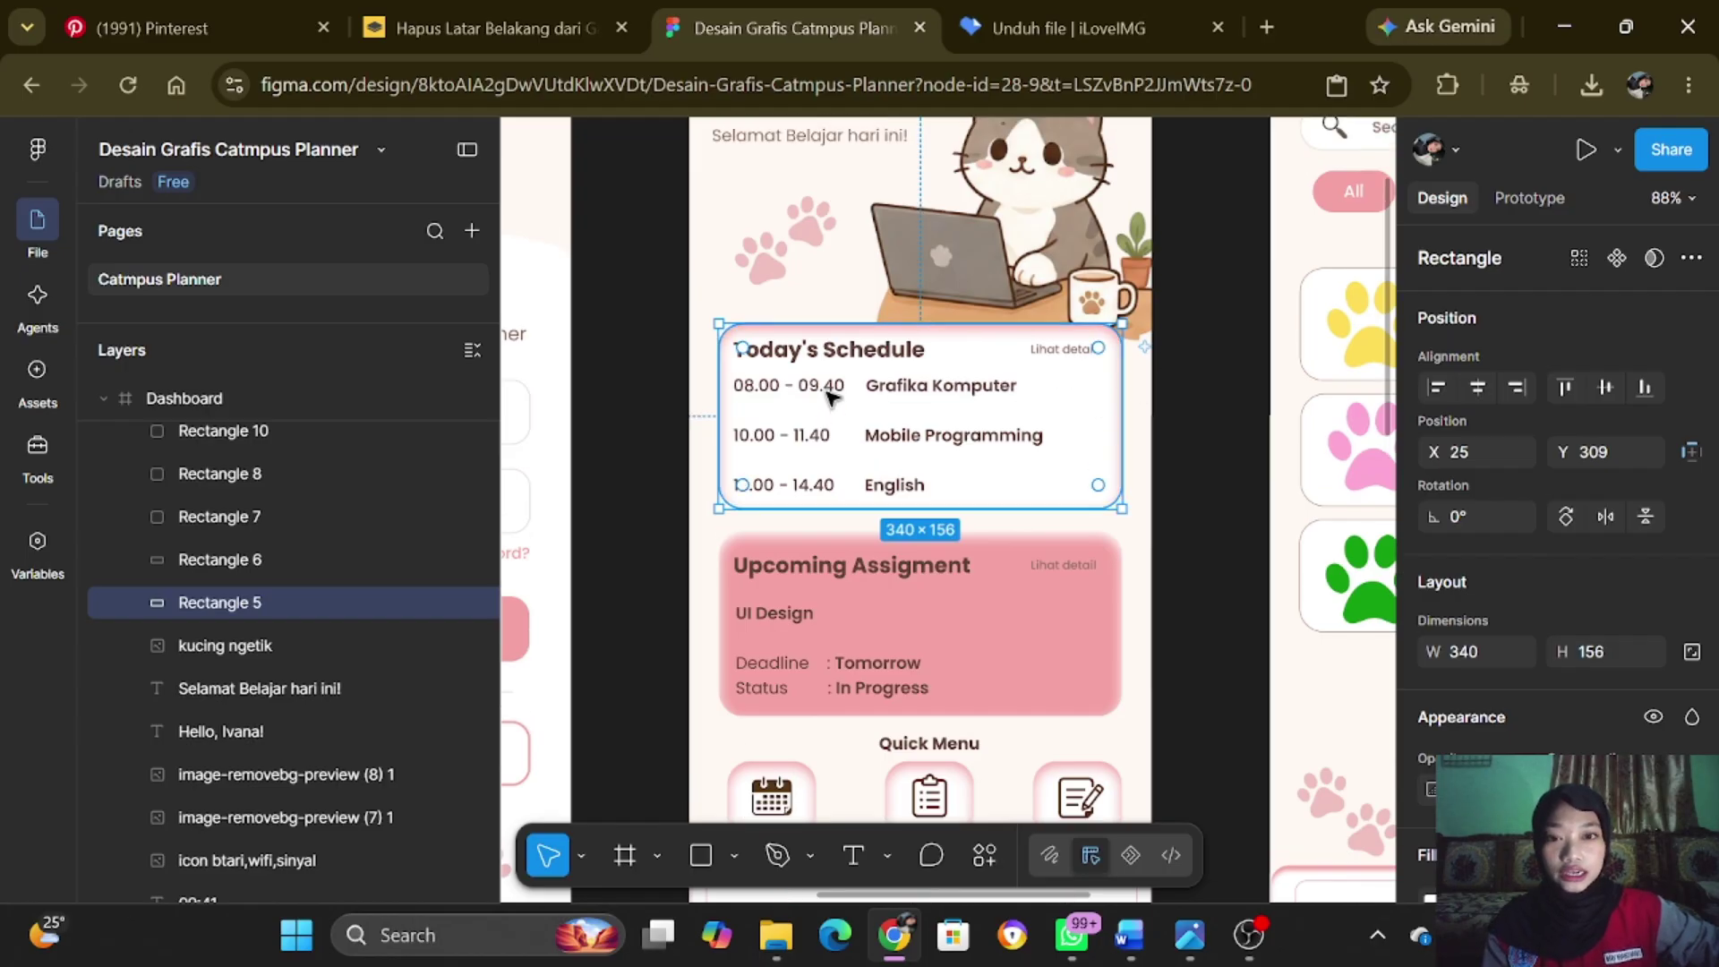
left_click(824, 345)
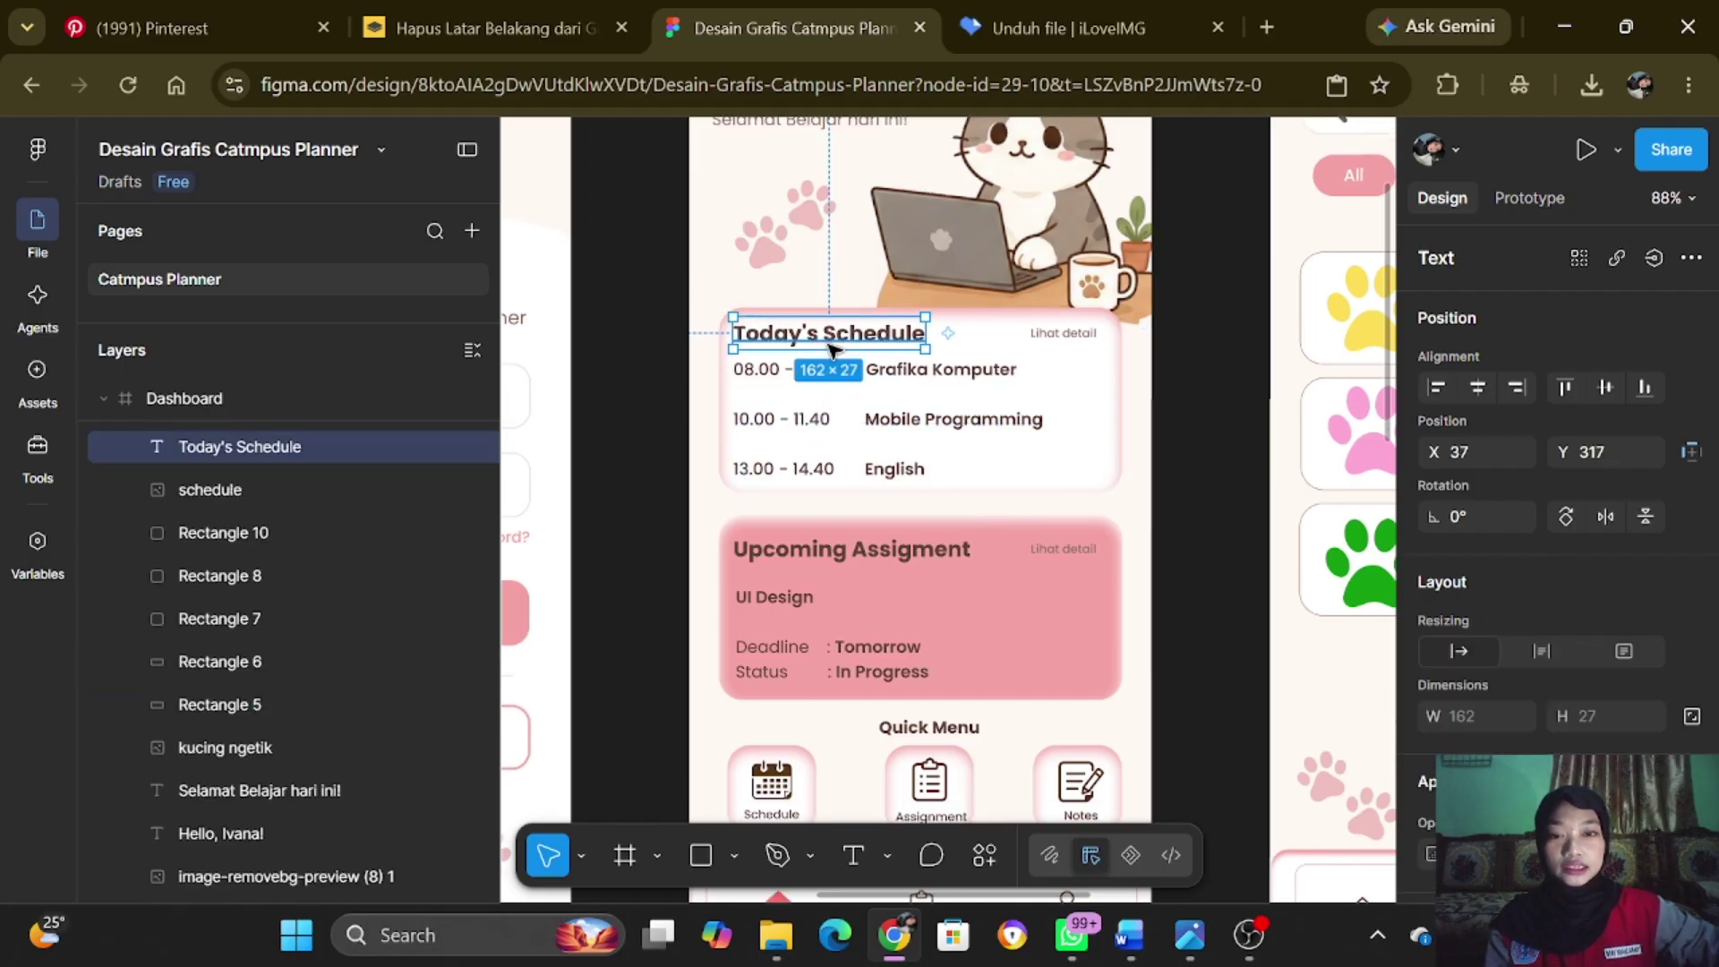
left_click(922, 380)
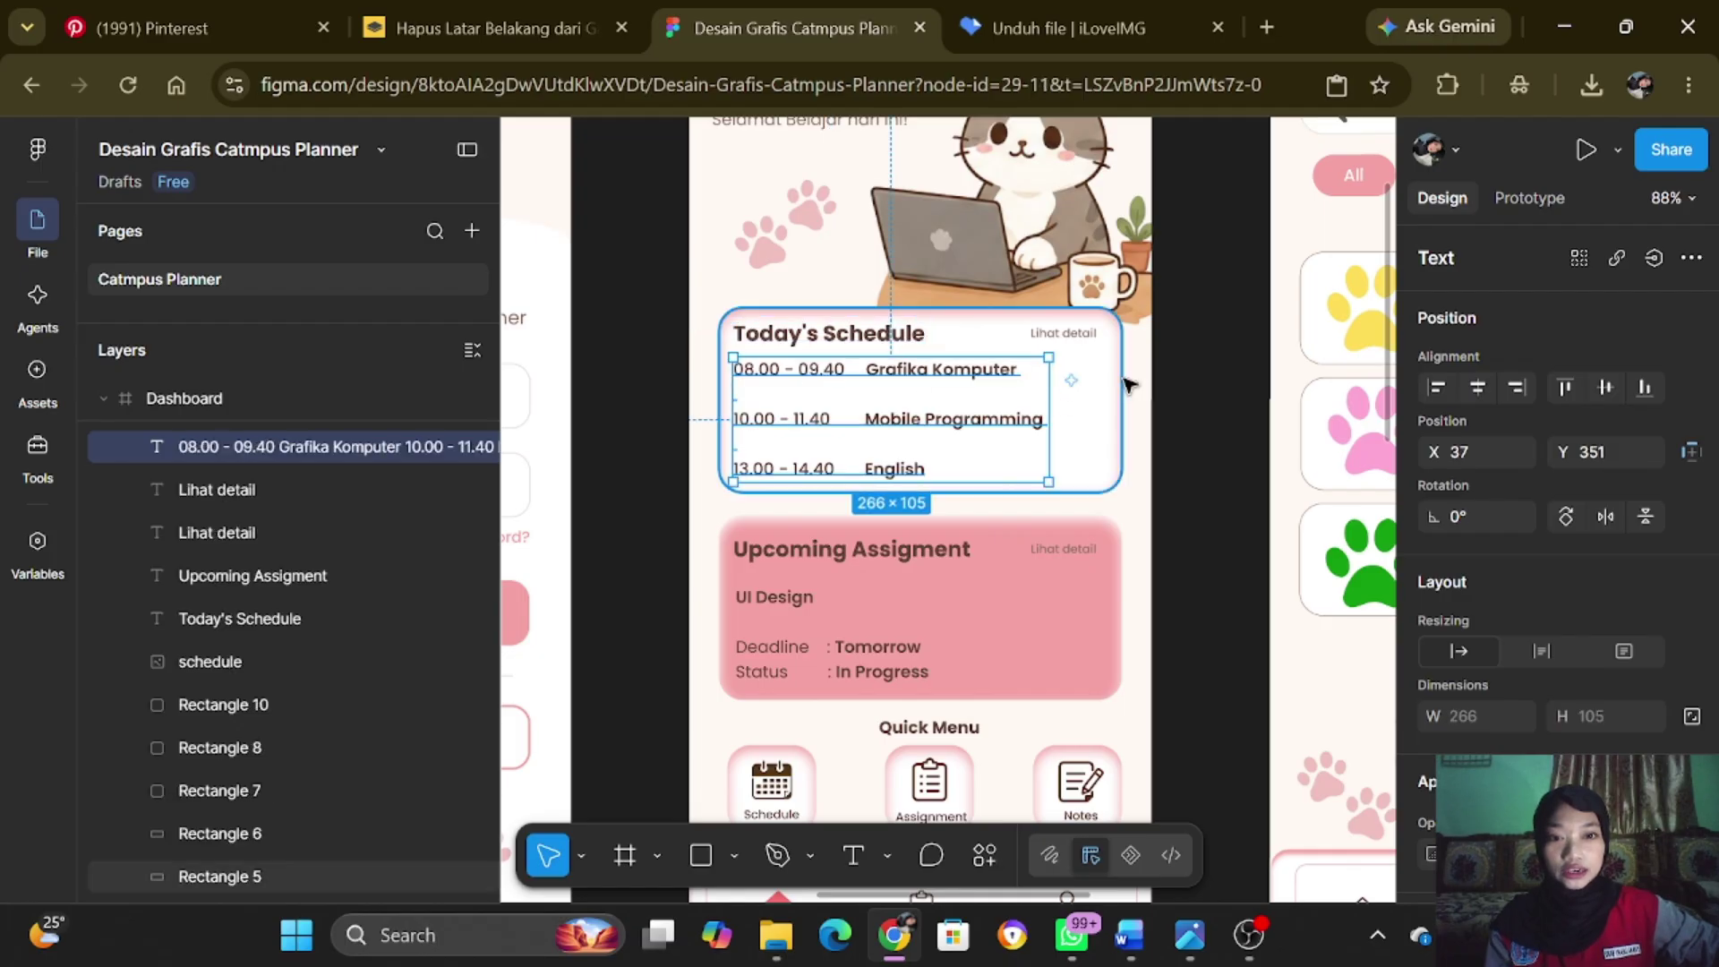
left_click(1163, 382)
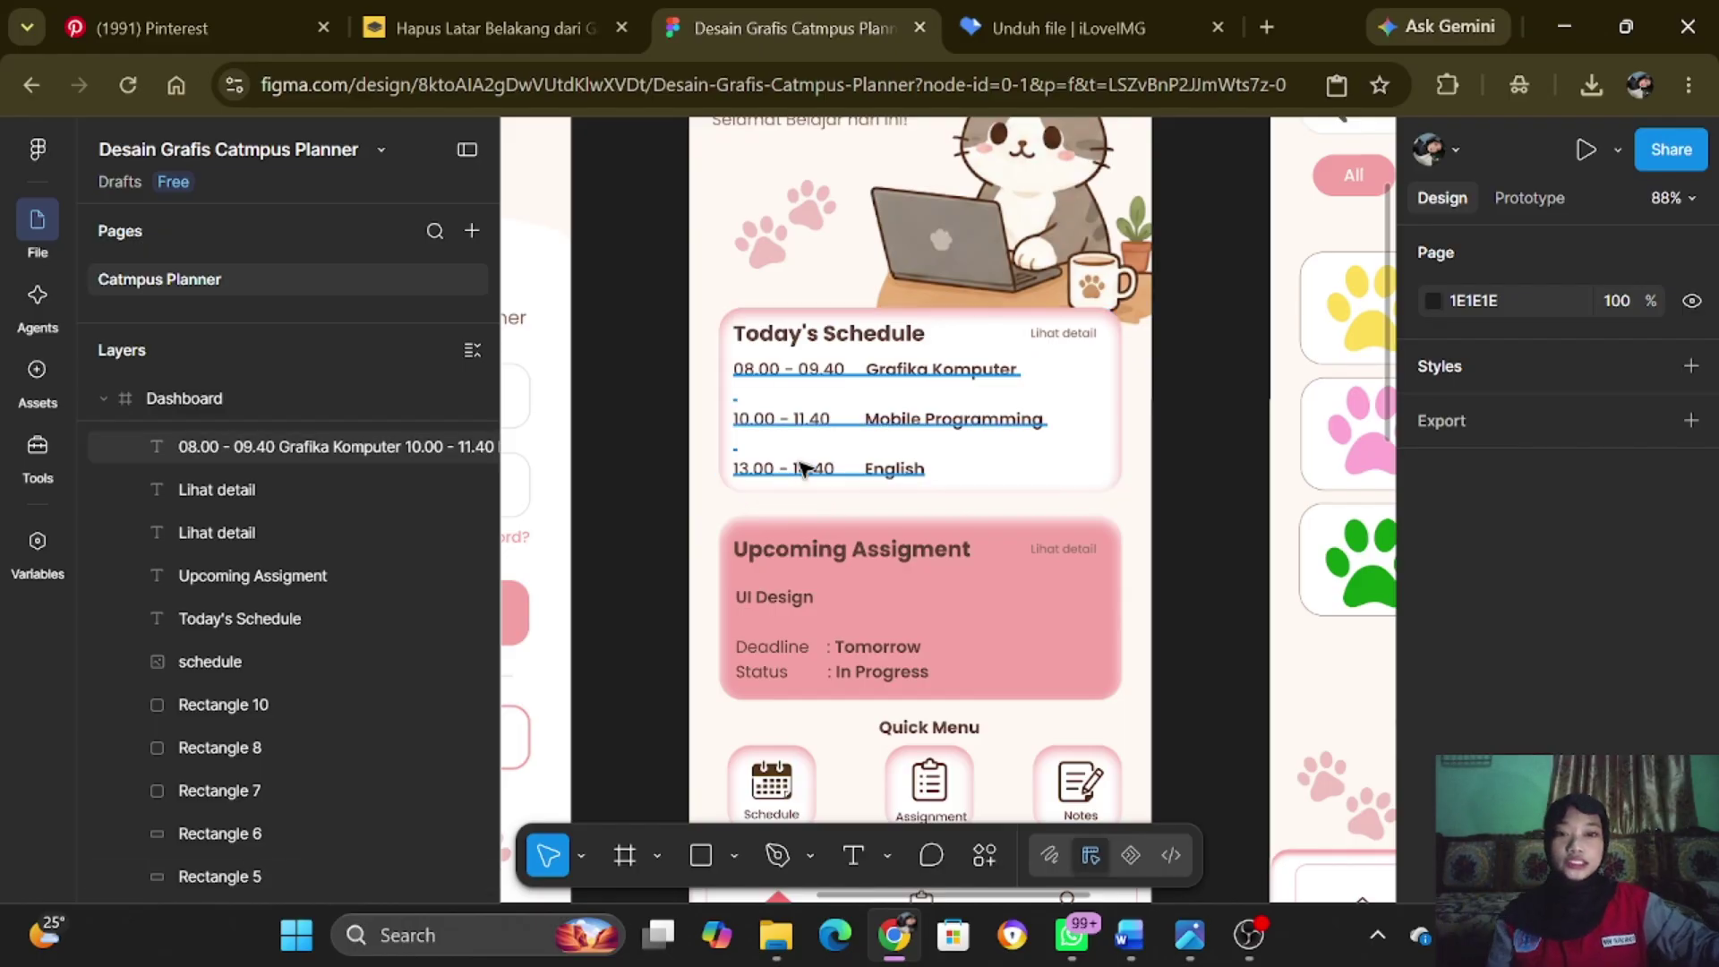
- Inspect the class times text and the small "Lihat detail" label in the Today's Schedule card
left_click(891, 480)
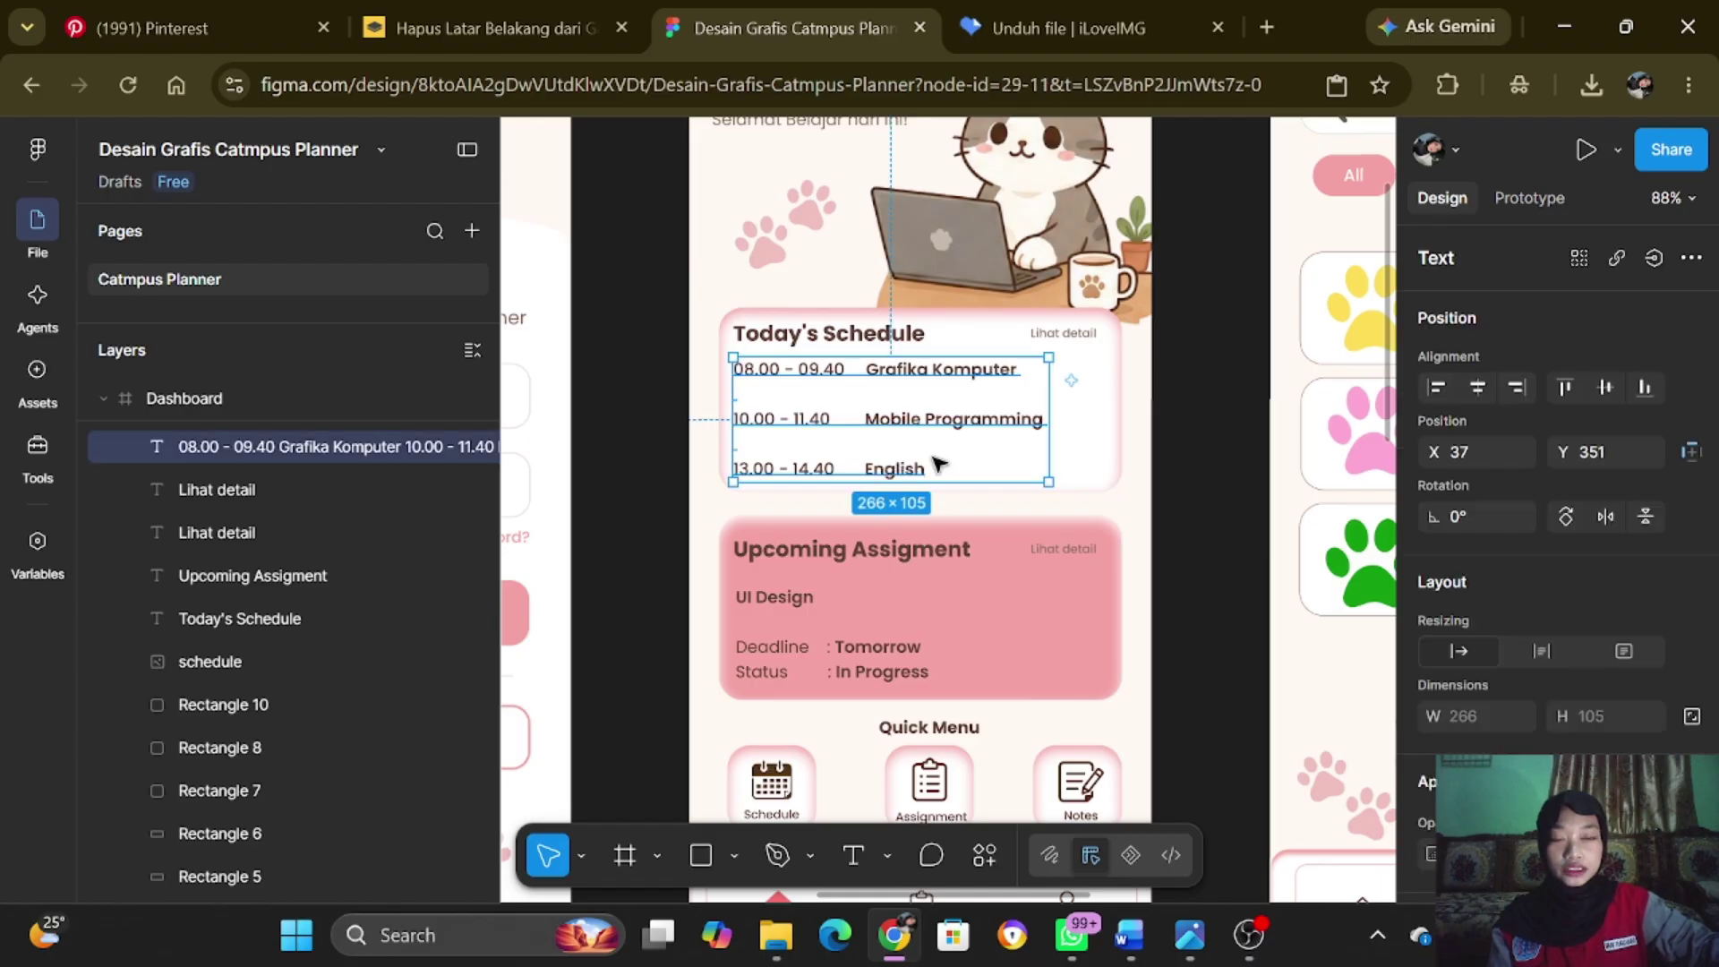
left_click(1222, 423)
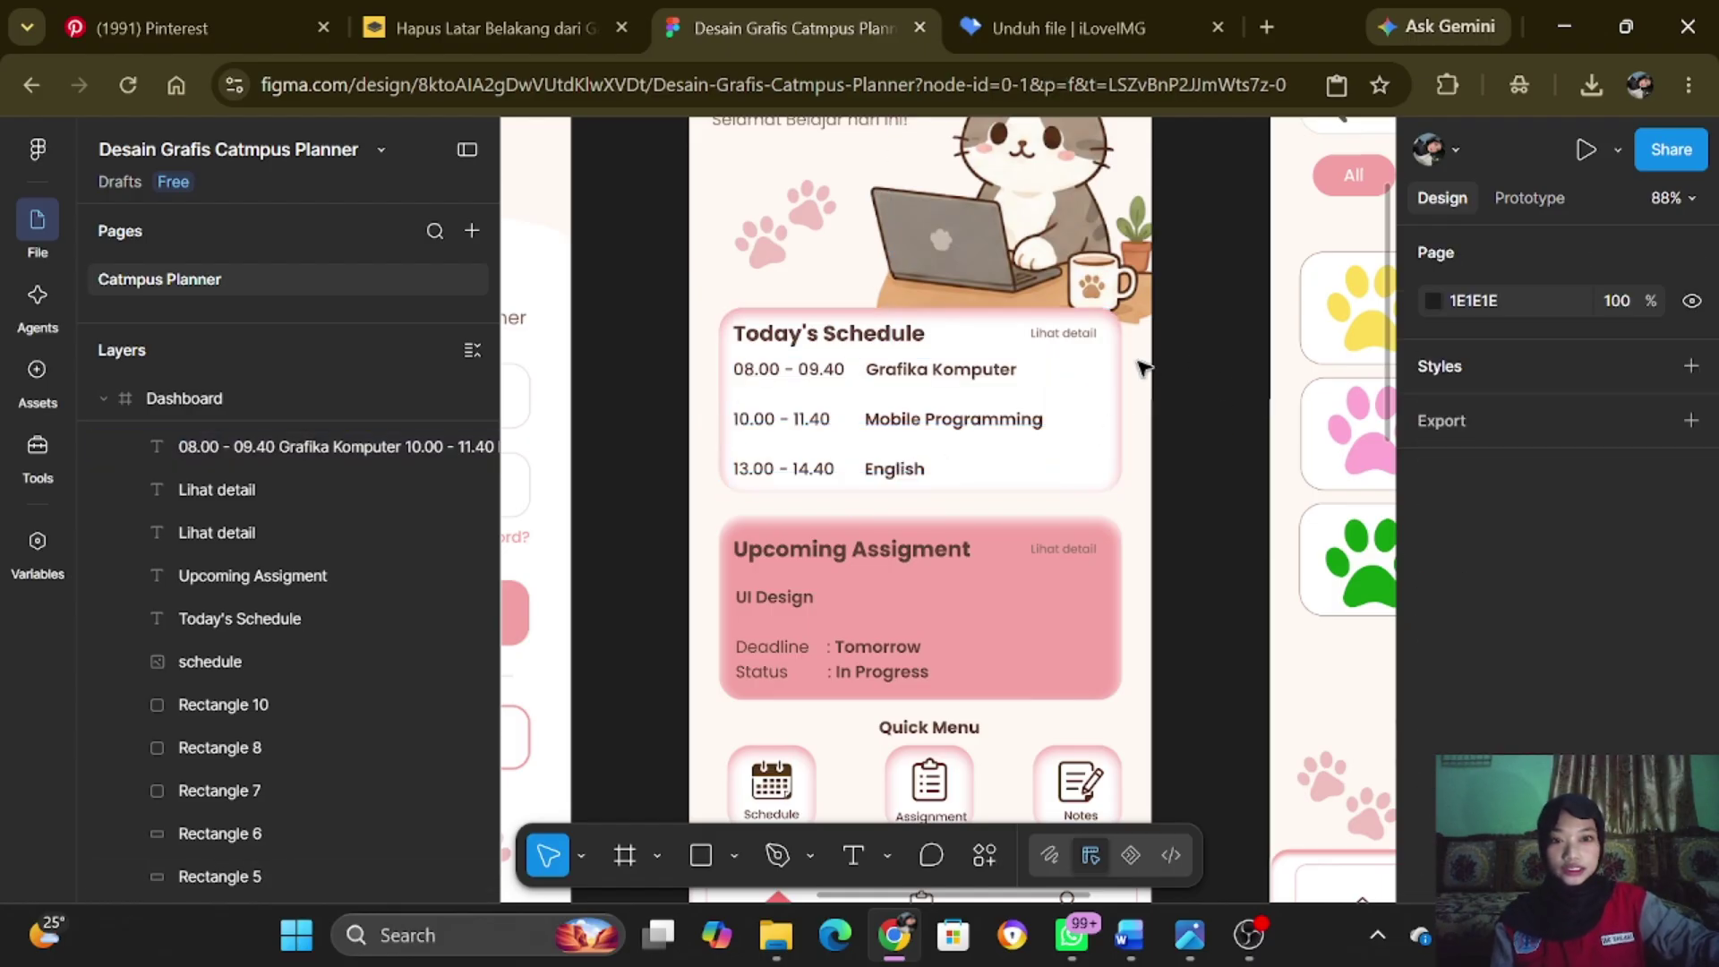
left_click(1078, 336)
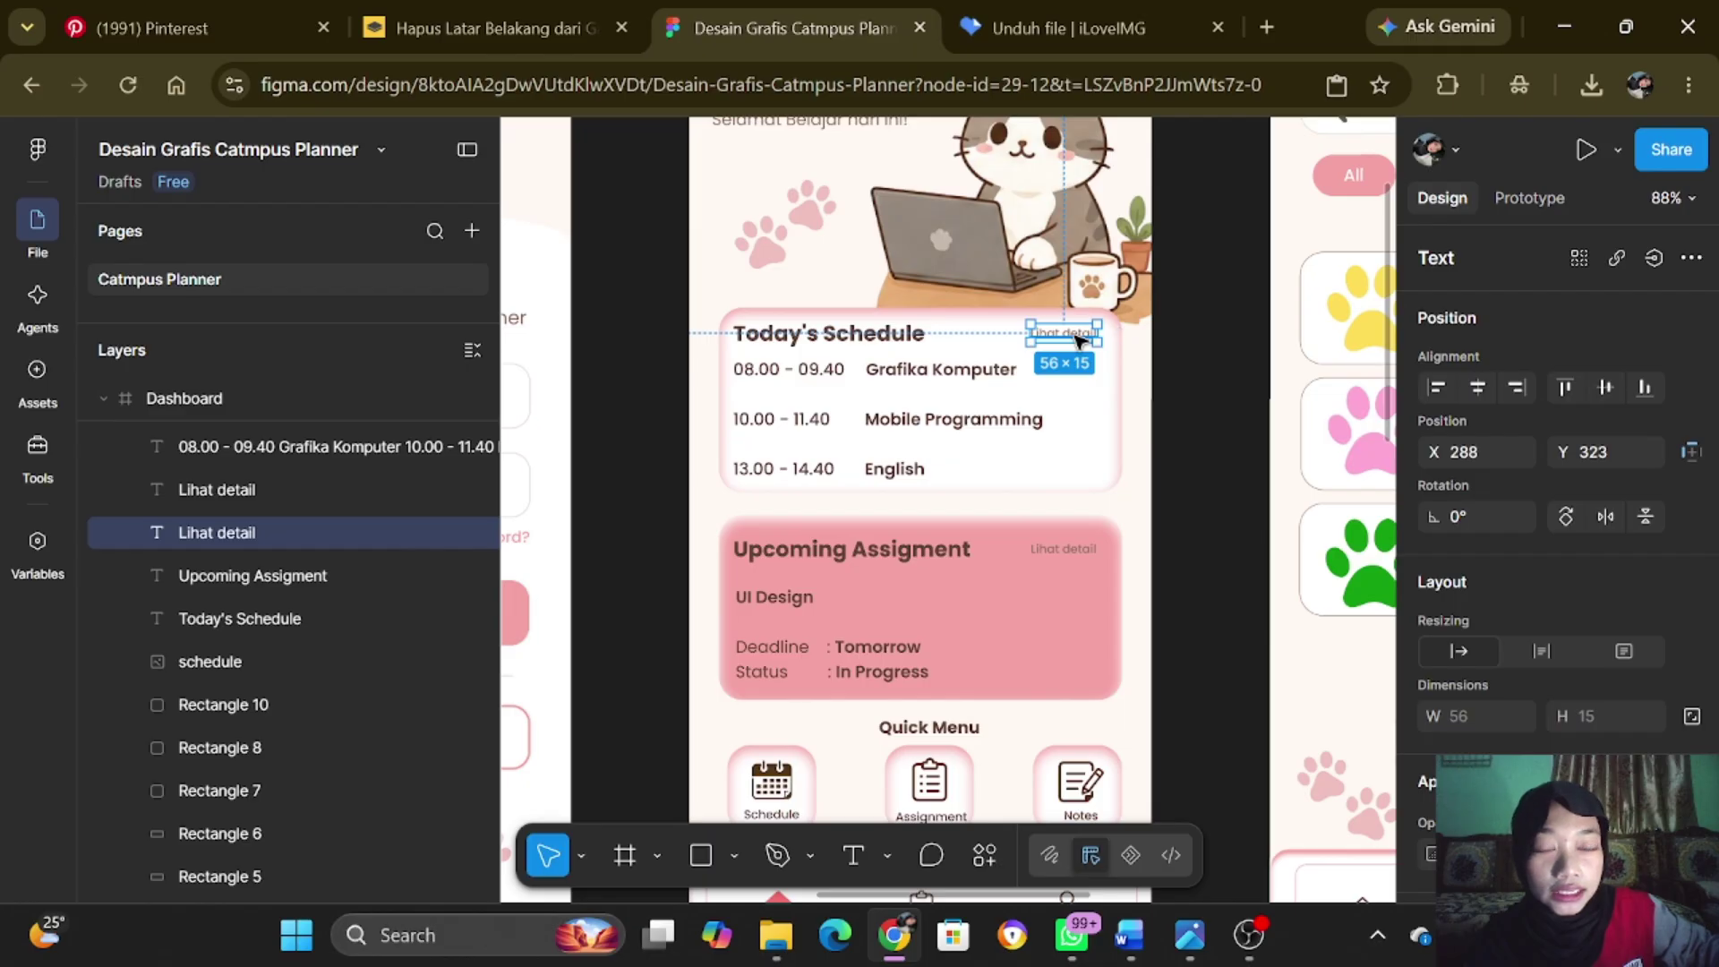
left_click(1193, 332)
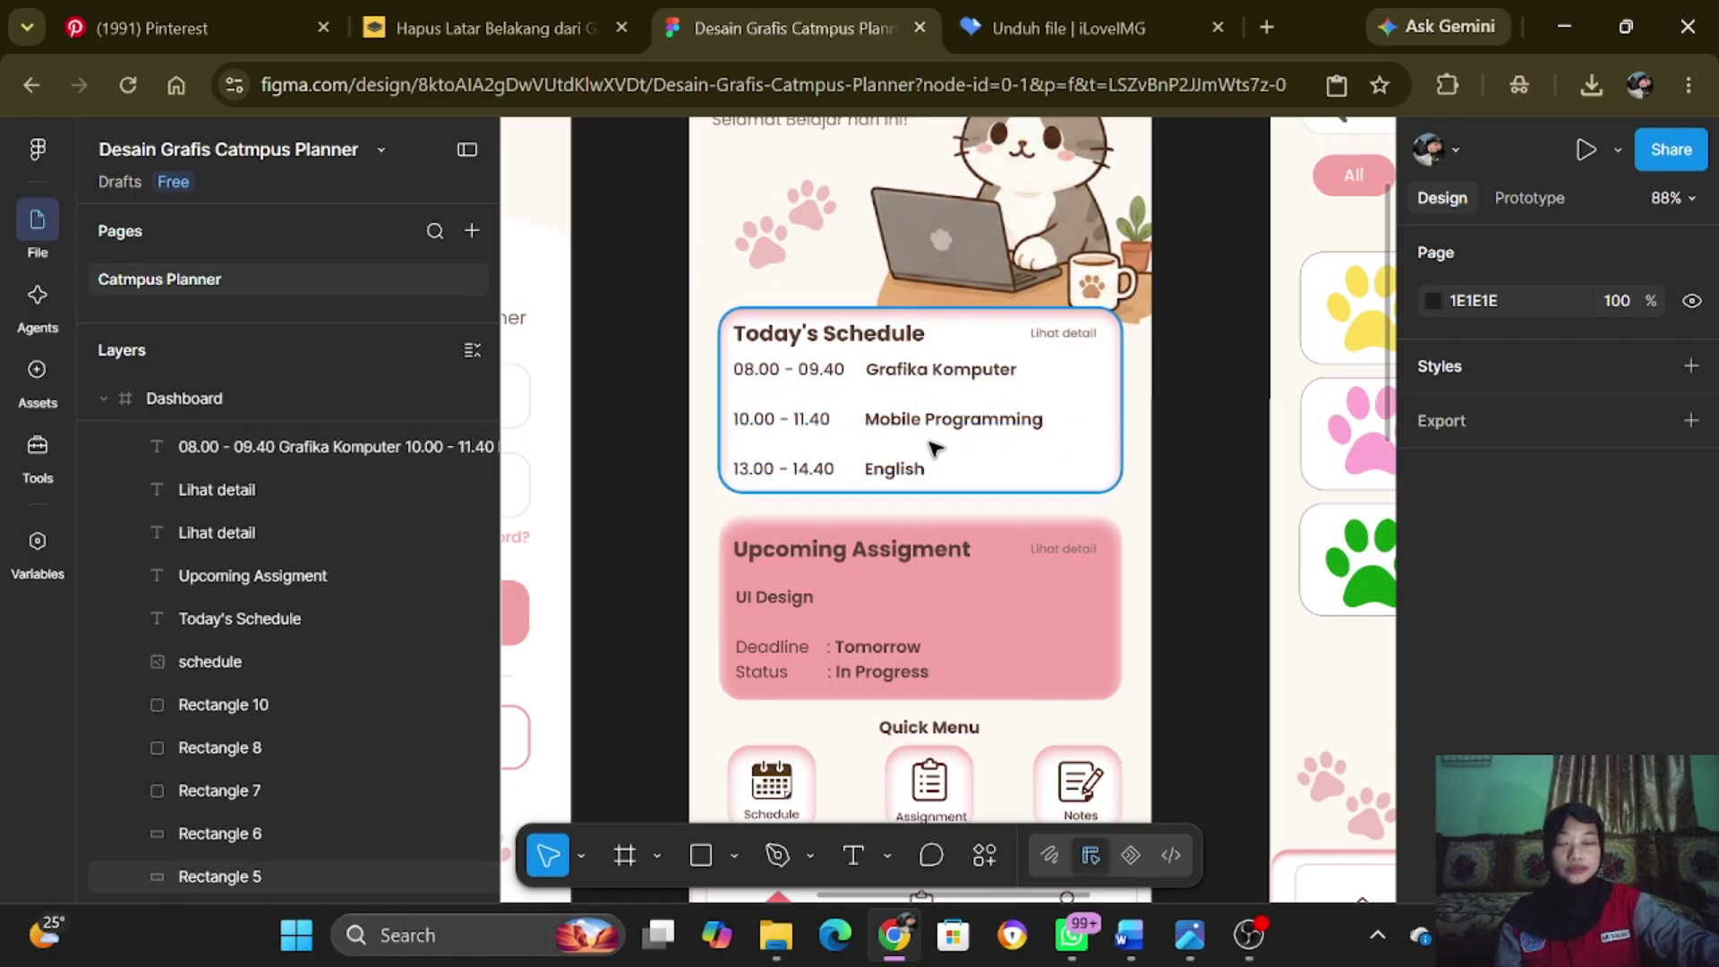
- Review the Upcoming Assigment card below the Today's Schedule card on the Dashboard
scroll(899, 426, "up", 1)
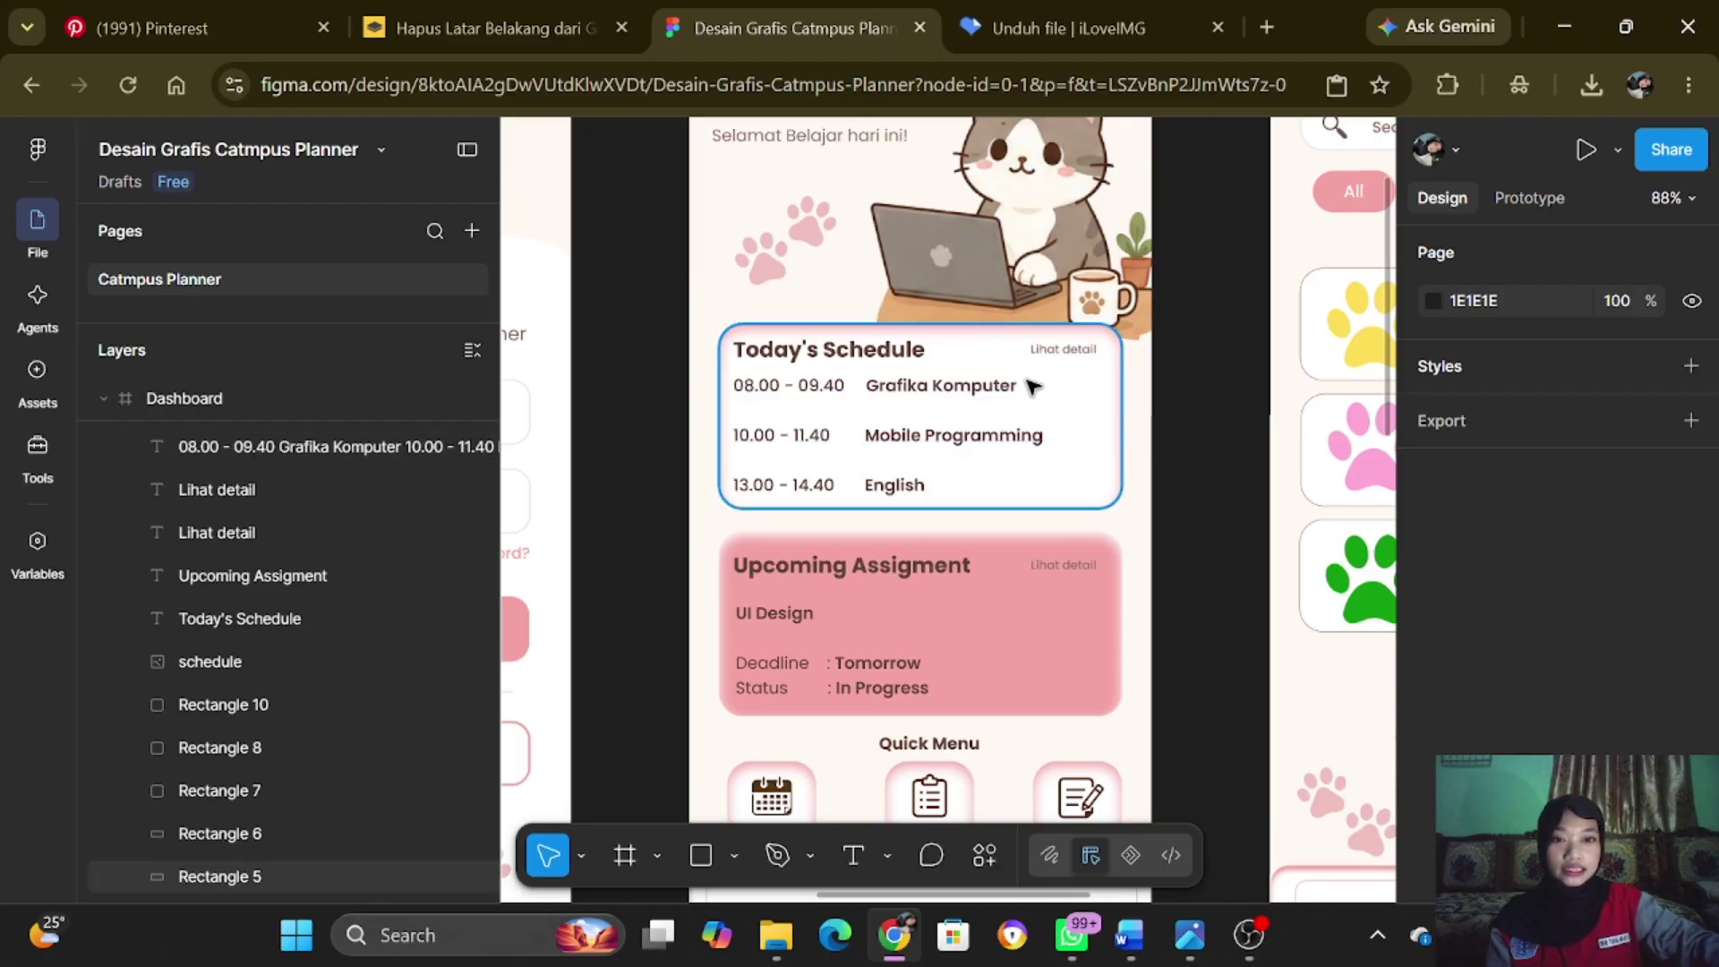
scroll(1028, 385, "down", 2)
scroll(980, 435, "down", 4)
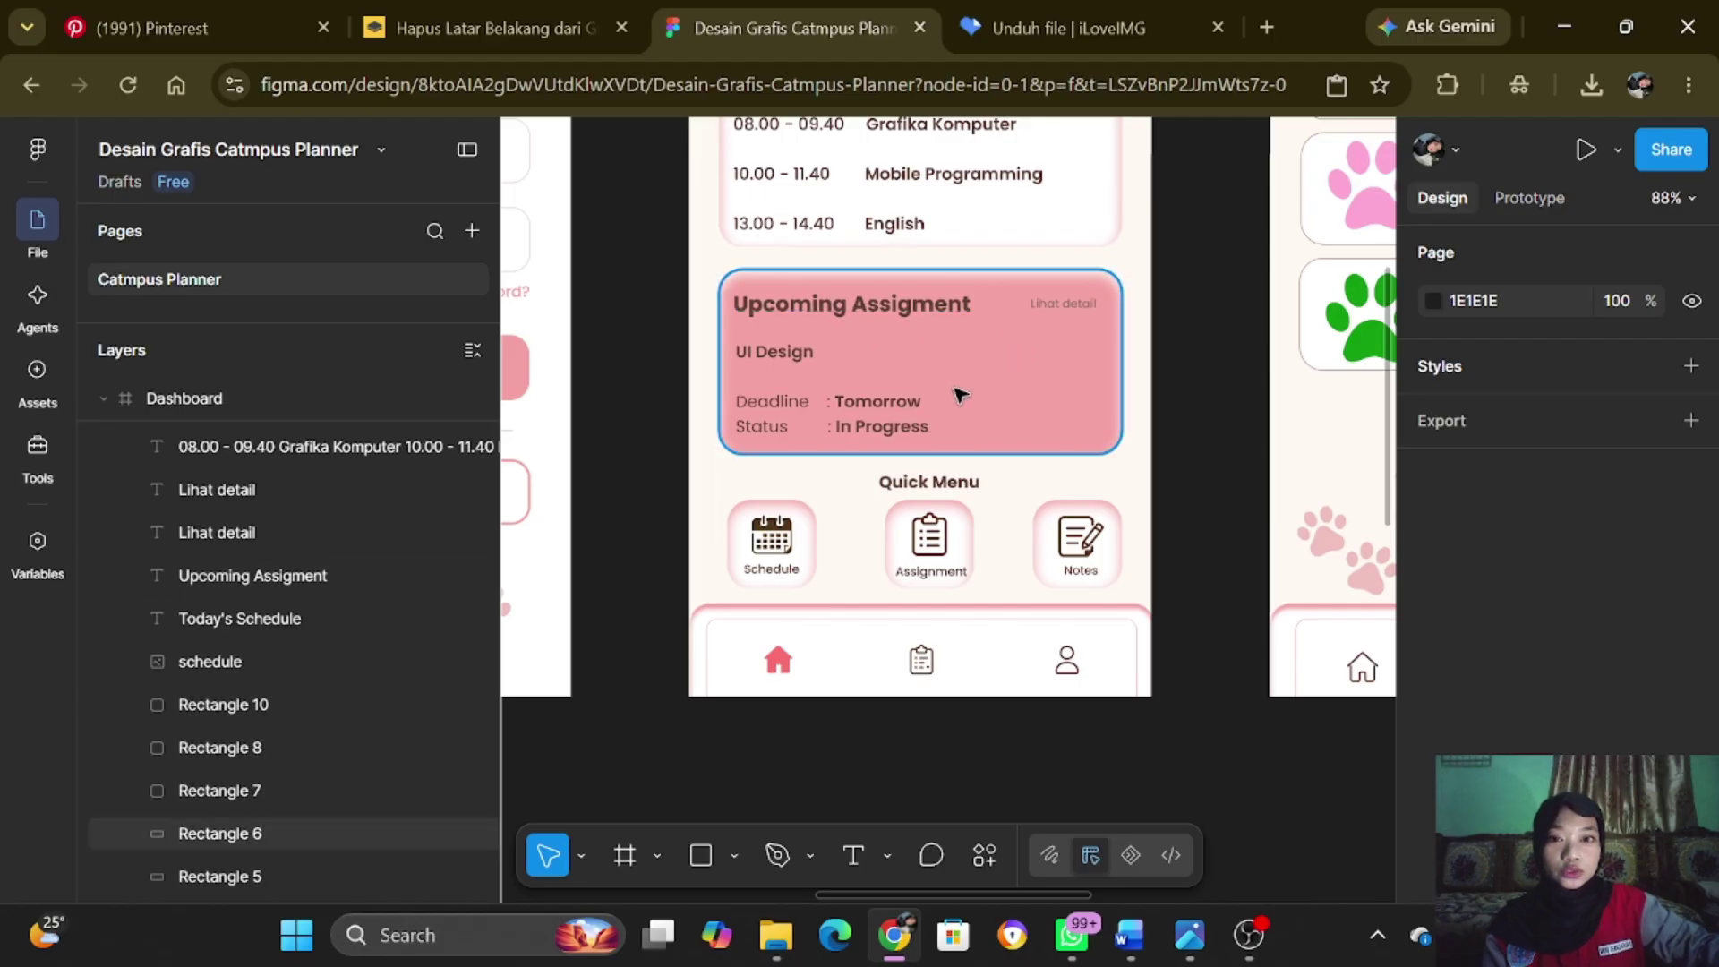
scroll(914, 392, "up", 1)
scroll(913, 392, "up", 1)
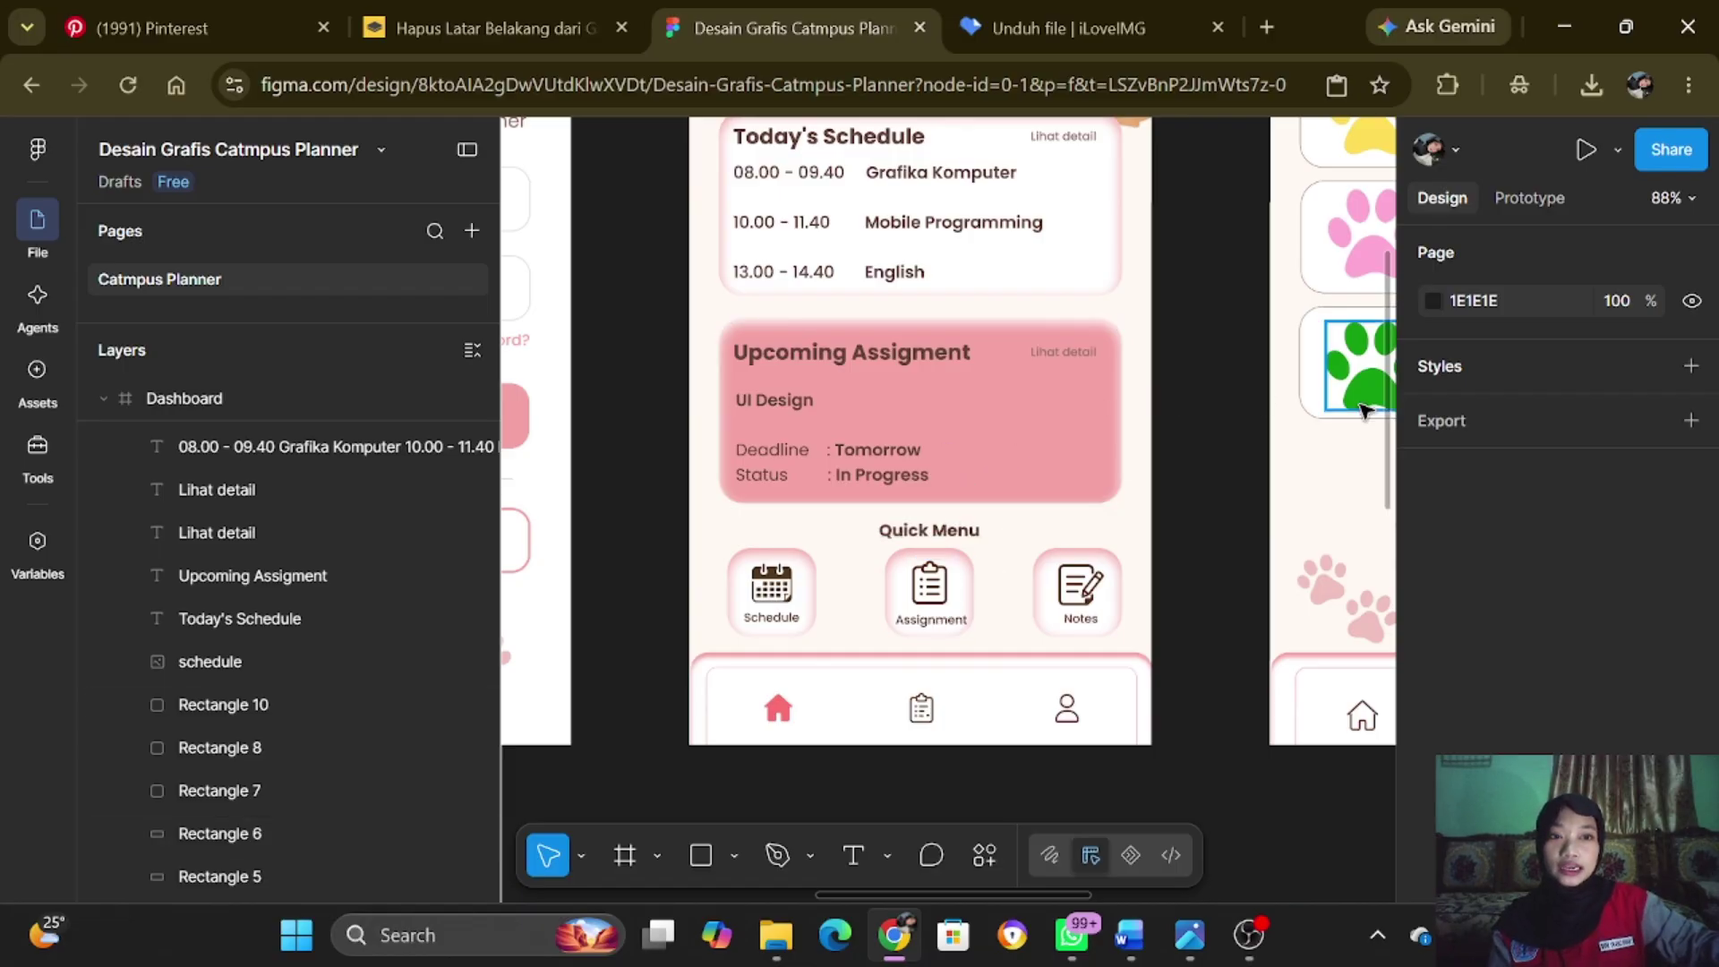
scroll(1021, 403, "up", 2)
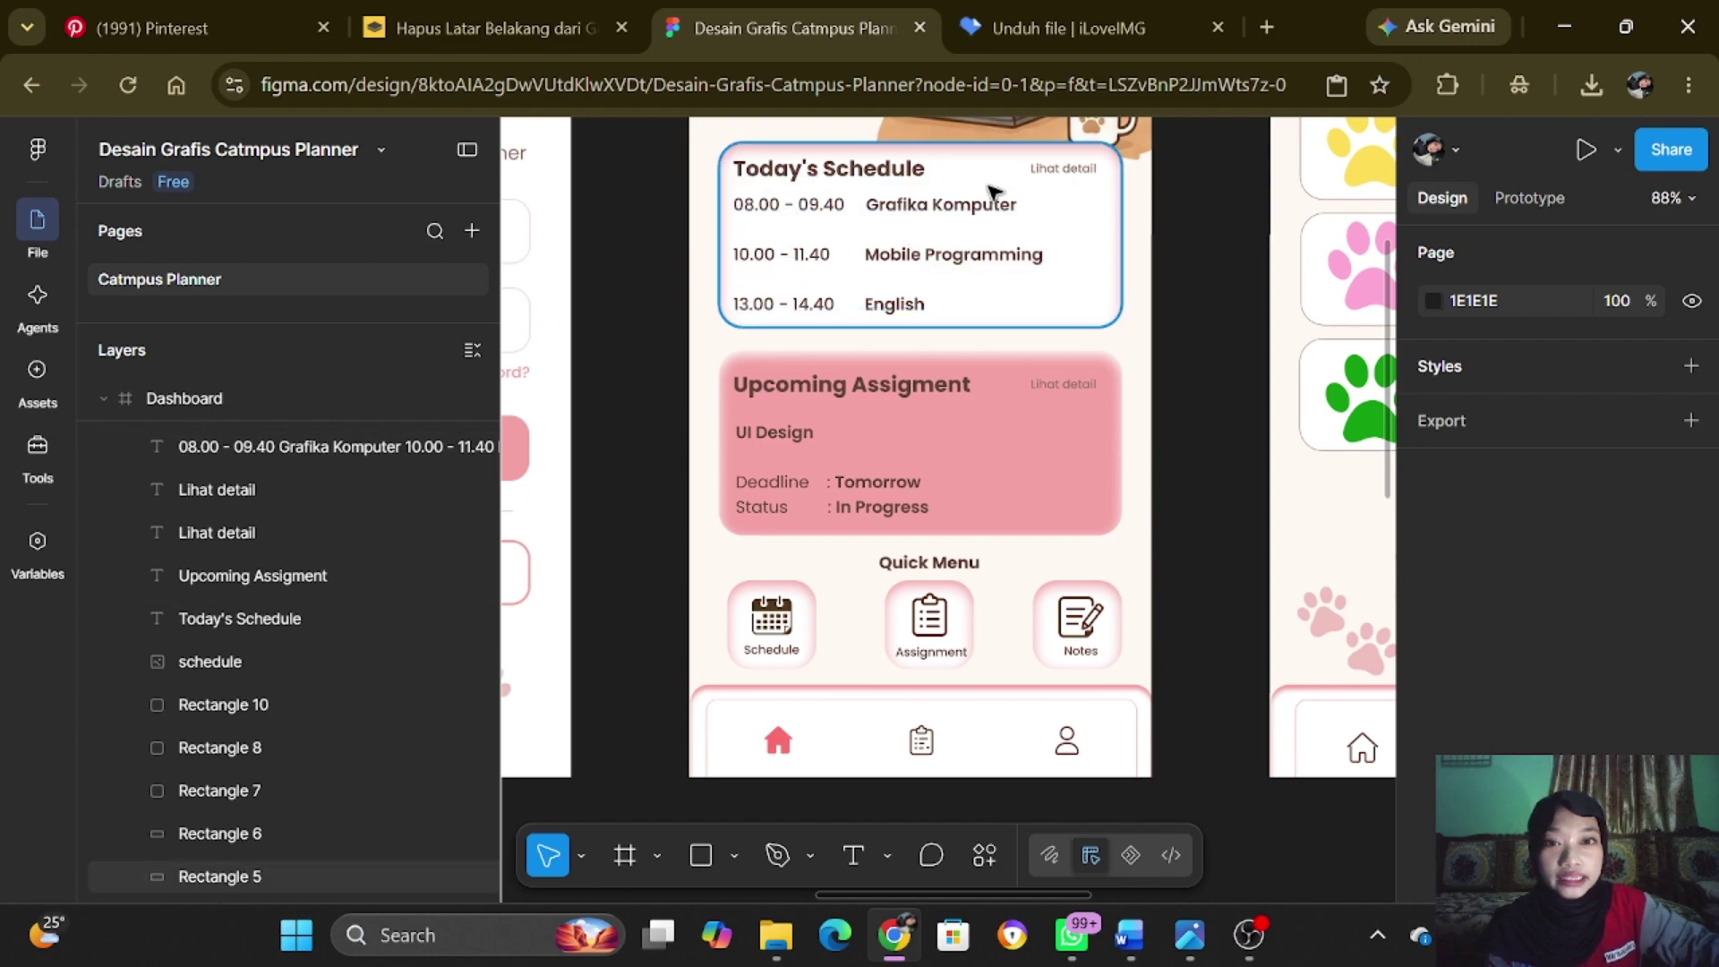
- Recheck the "Lihat detail" label and the list of classes in the Today's Schedule card, leaving nothing selected
left_click(1050, 179)
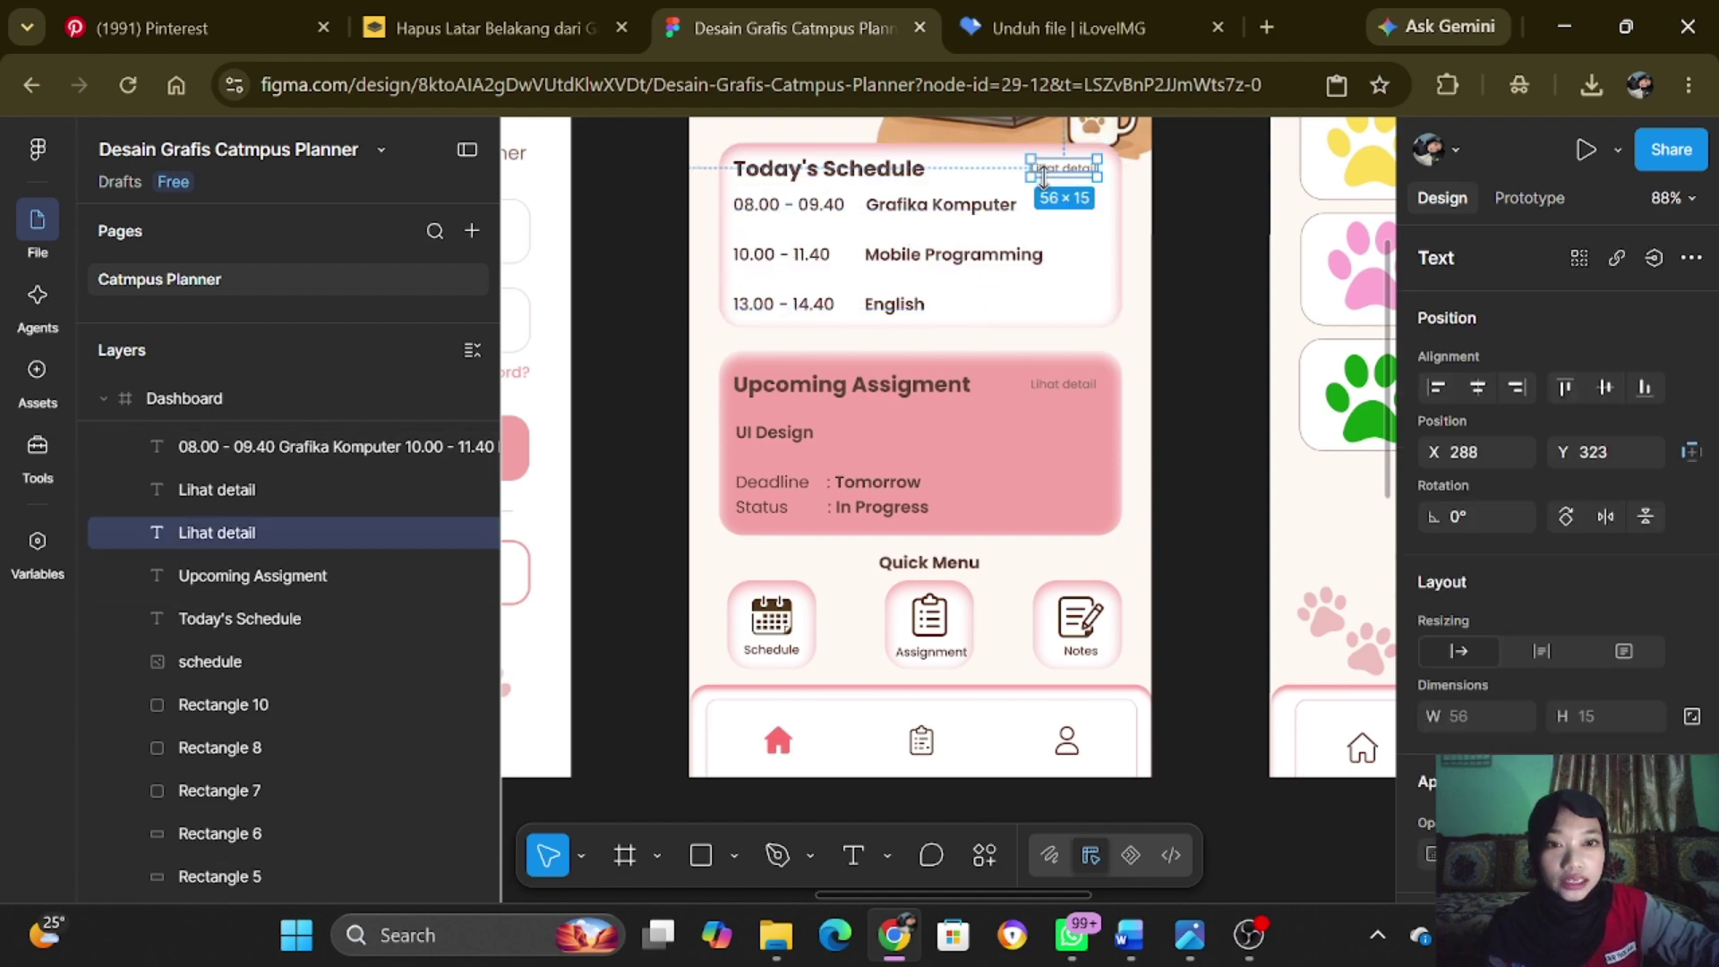
left_click(1110, 240)
left_click(1175, 238)
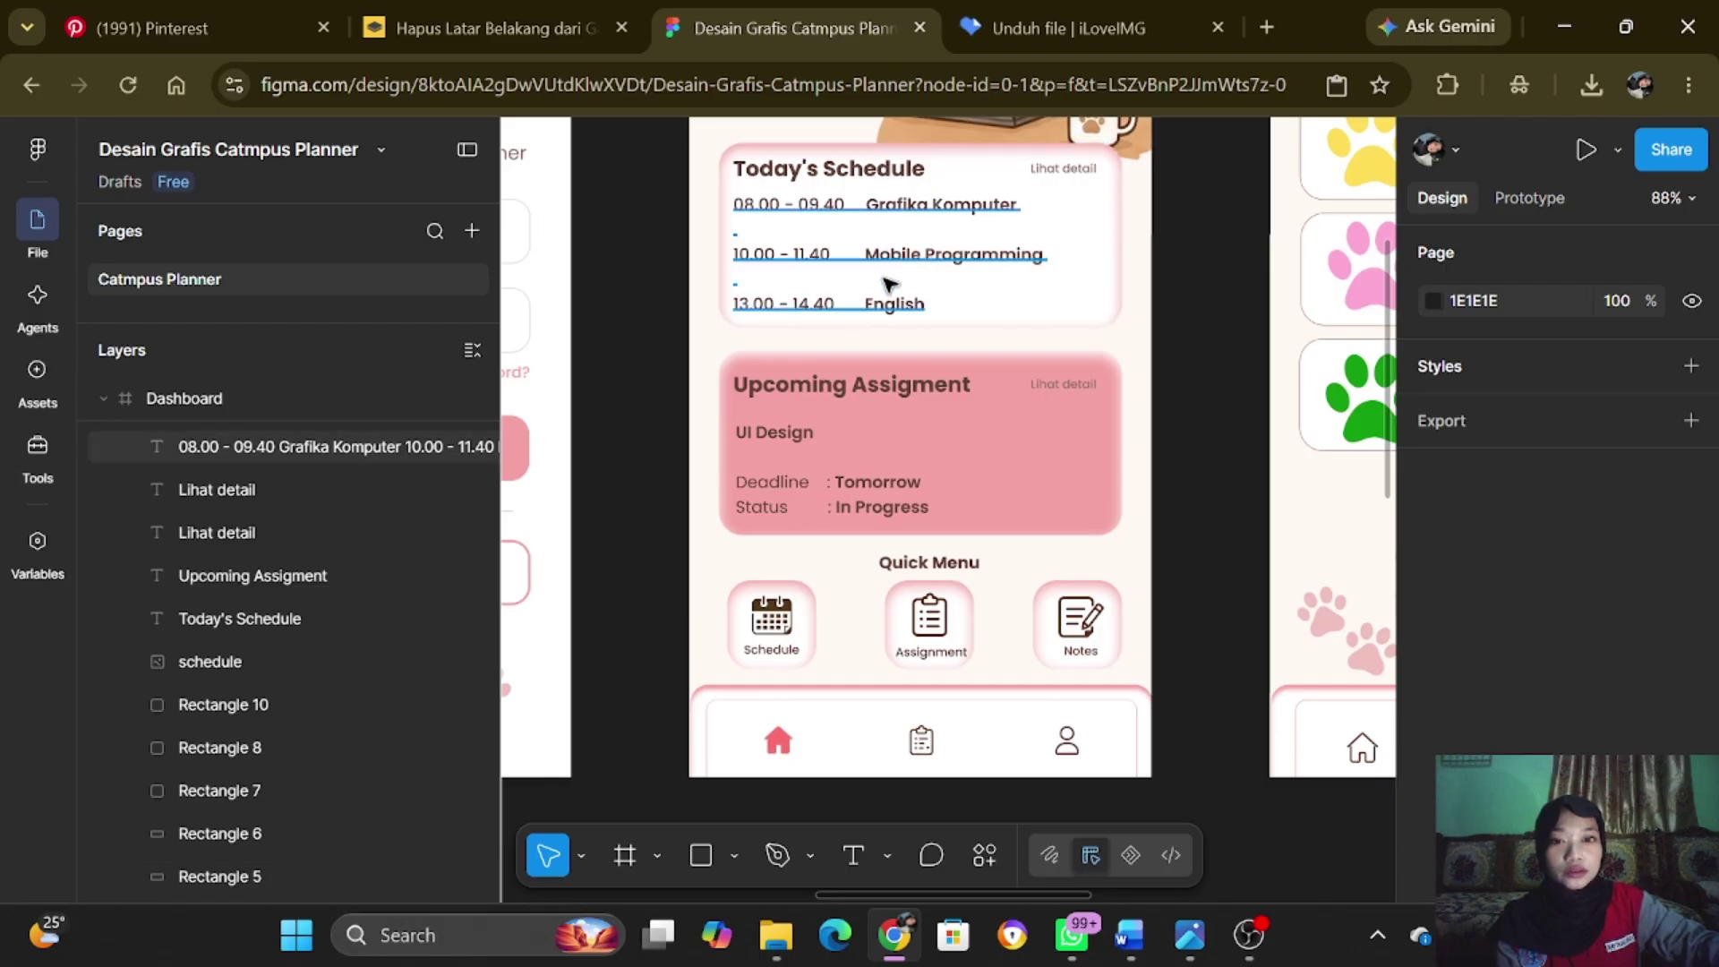
left_click(892, 211)
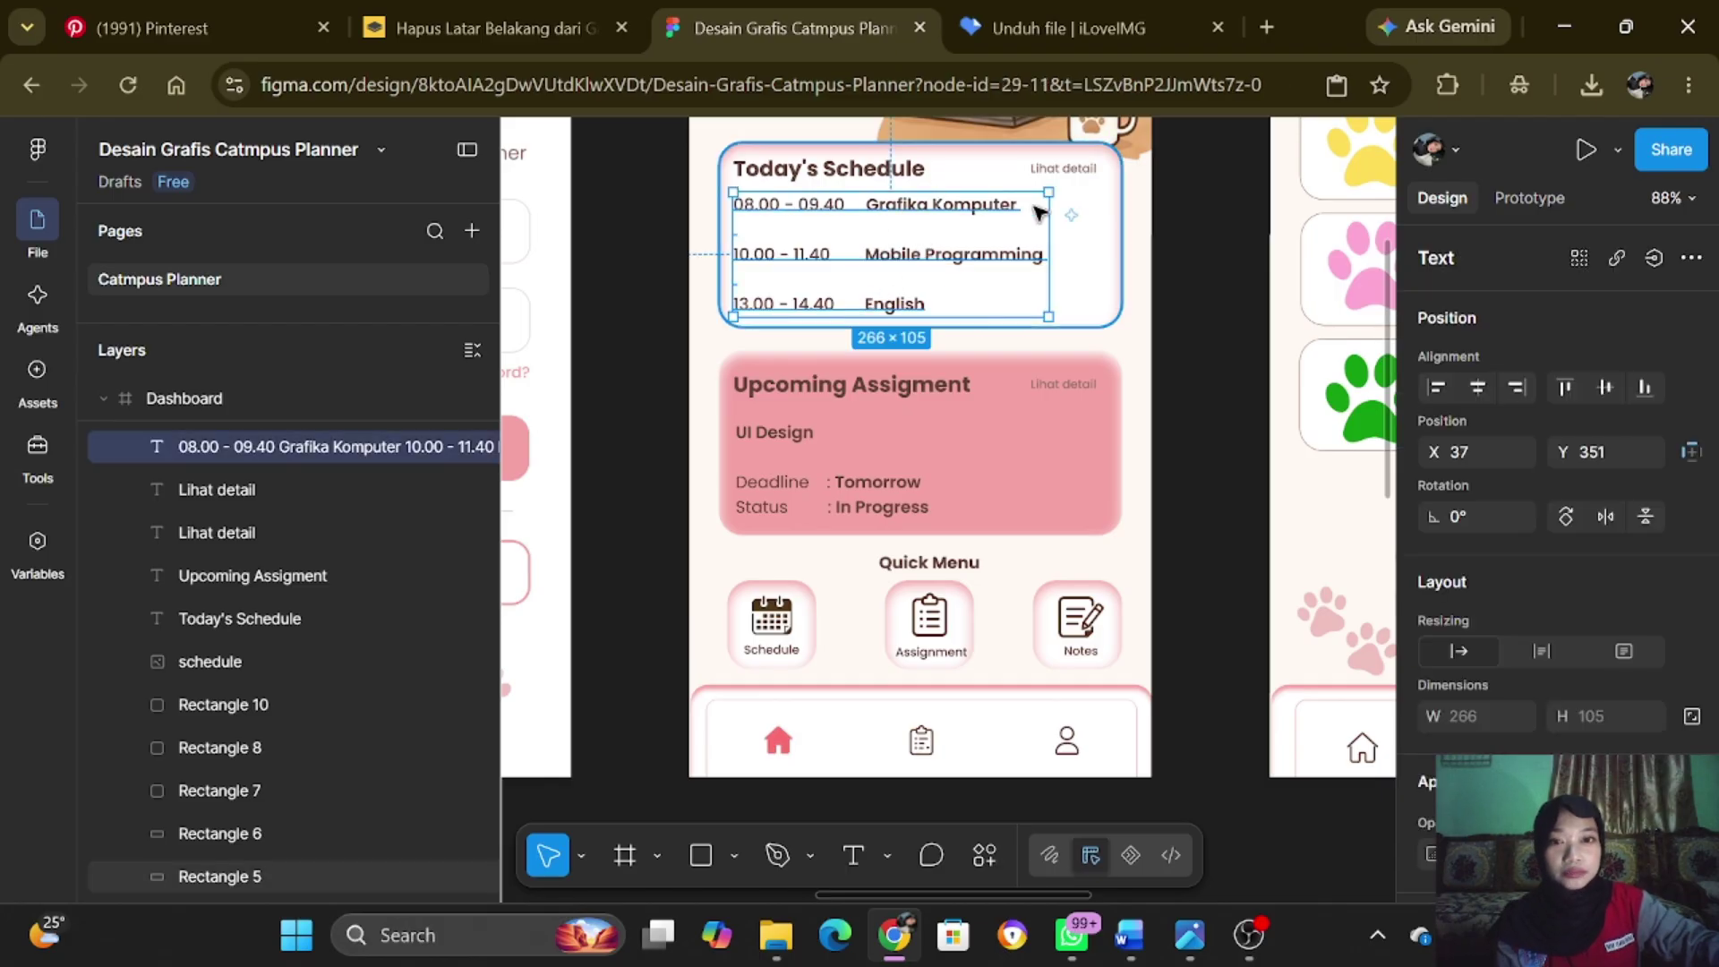
left_click(1225, 272)
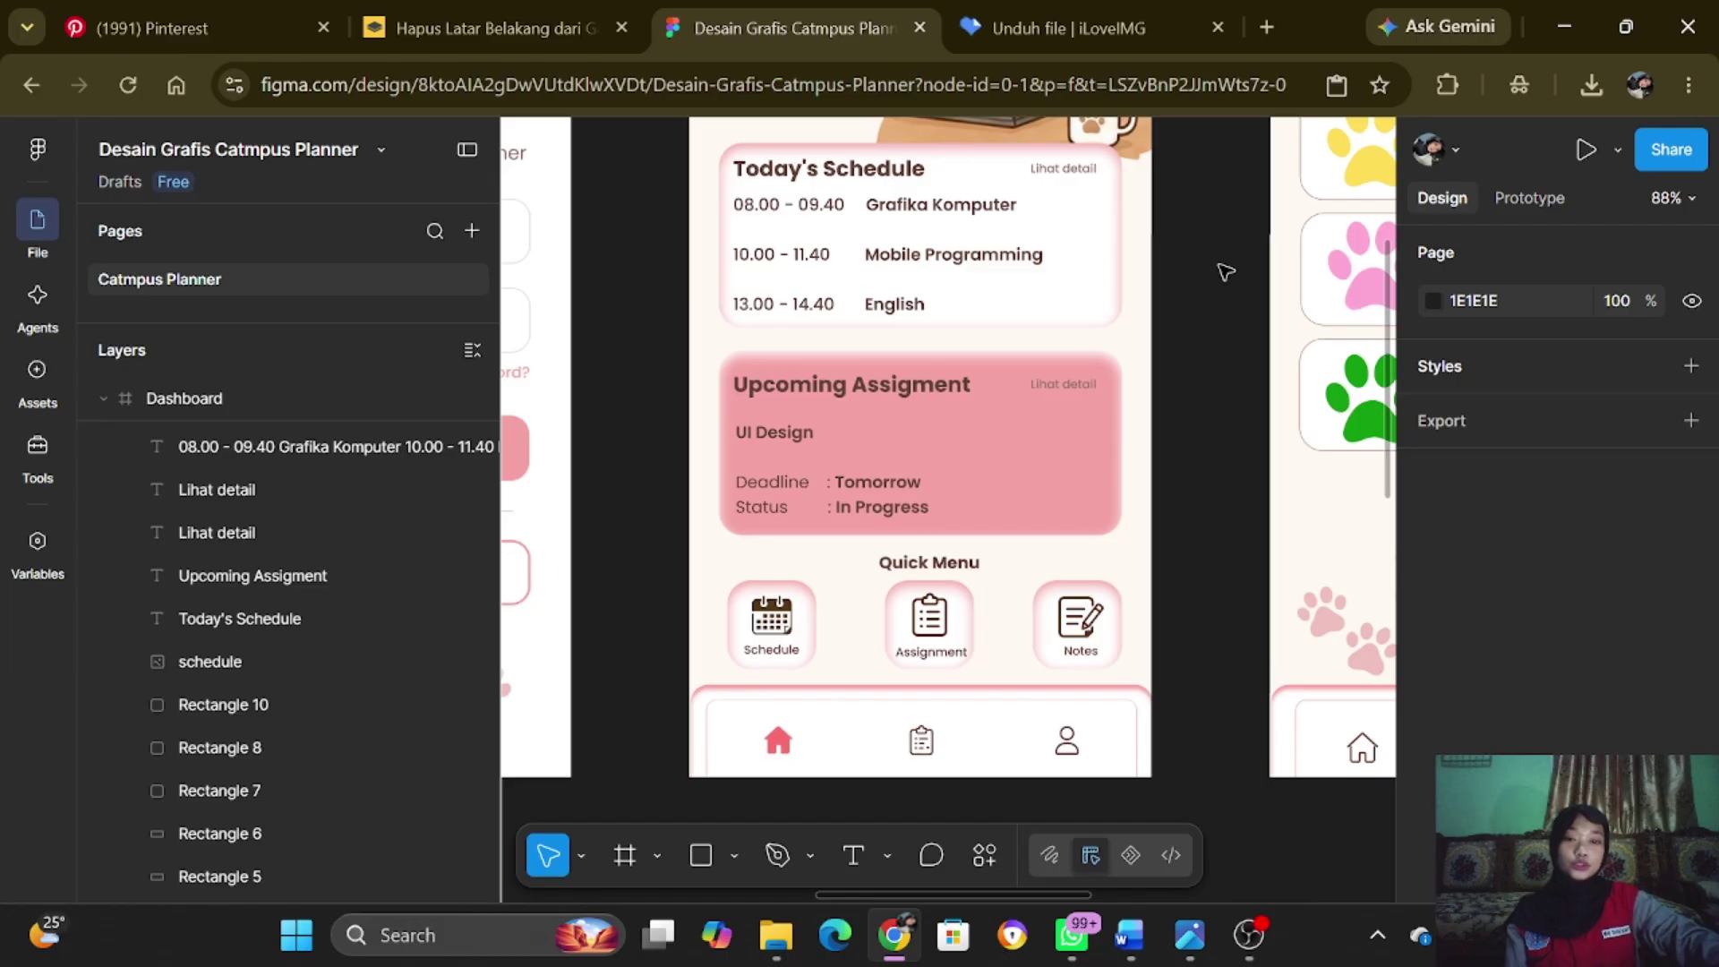
- Inspect the Notes tile in the Quick Menu and the navigation icons image at the bottom of the Dashboard
scroll(1070, 283, "down", 1)
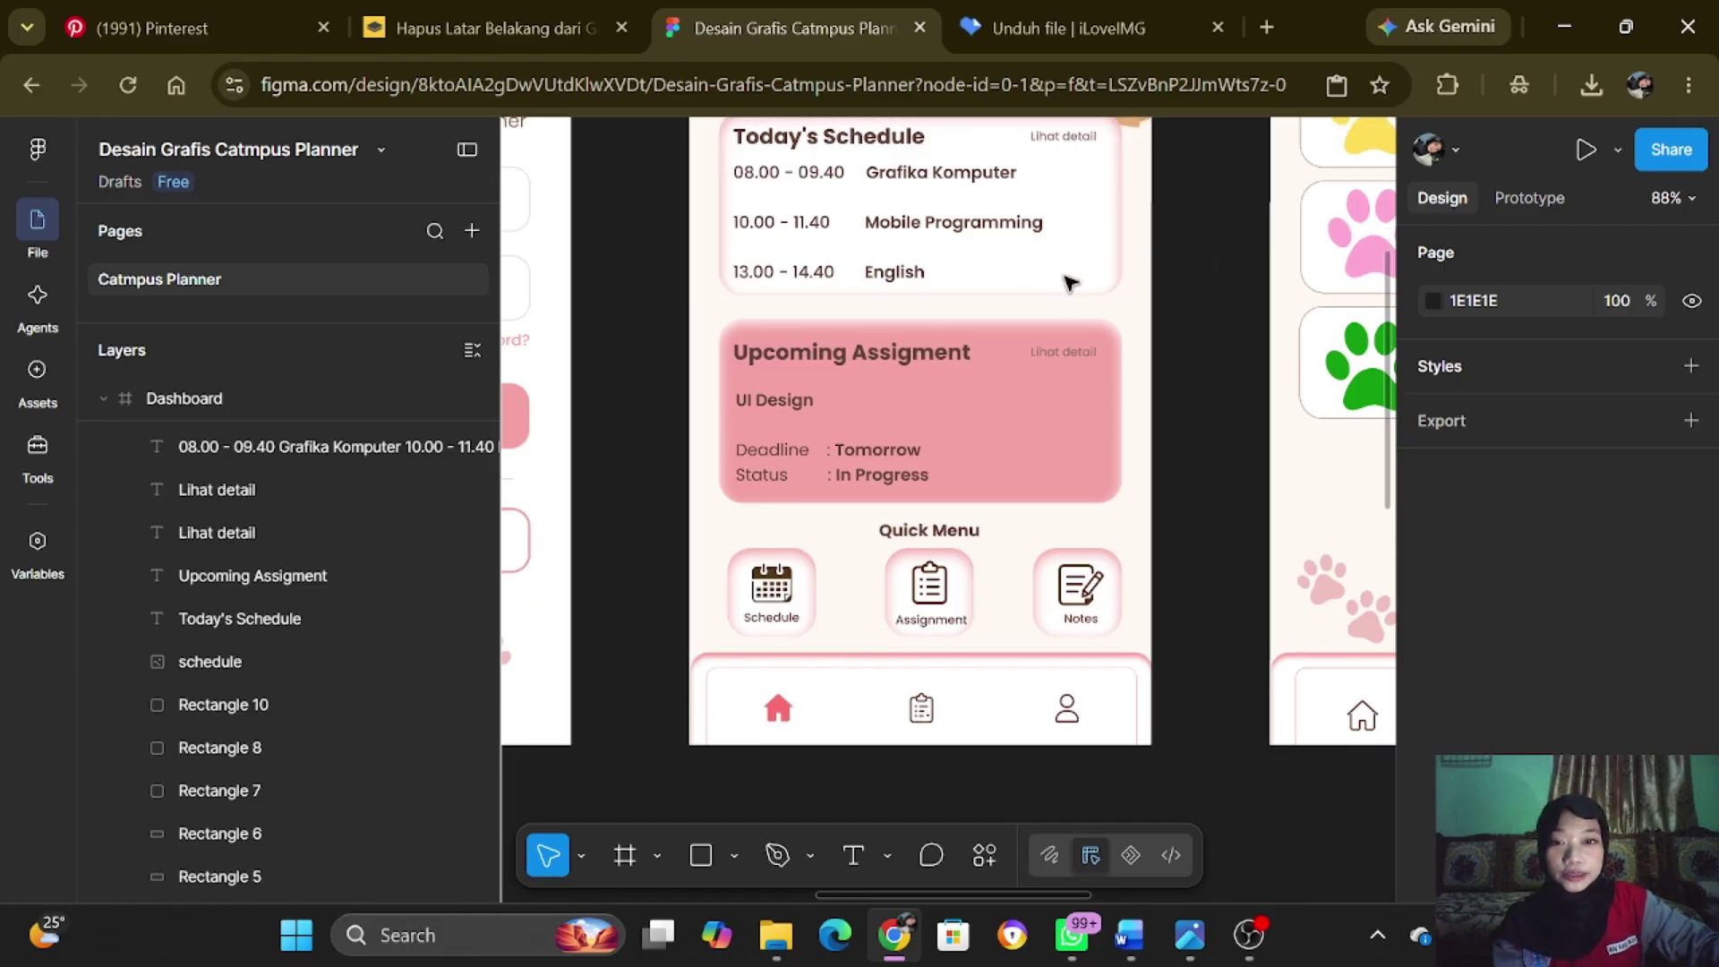
scroll(1070, 283, "down", 3)
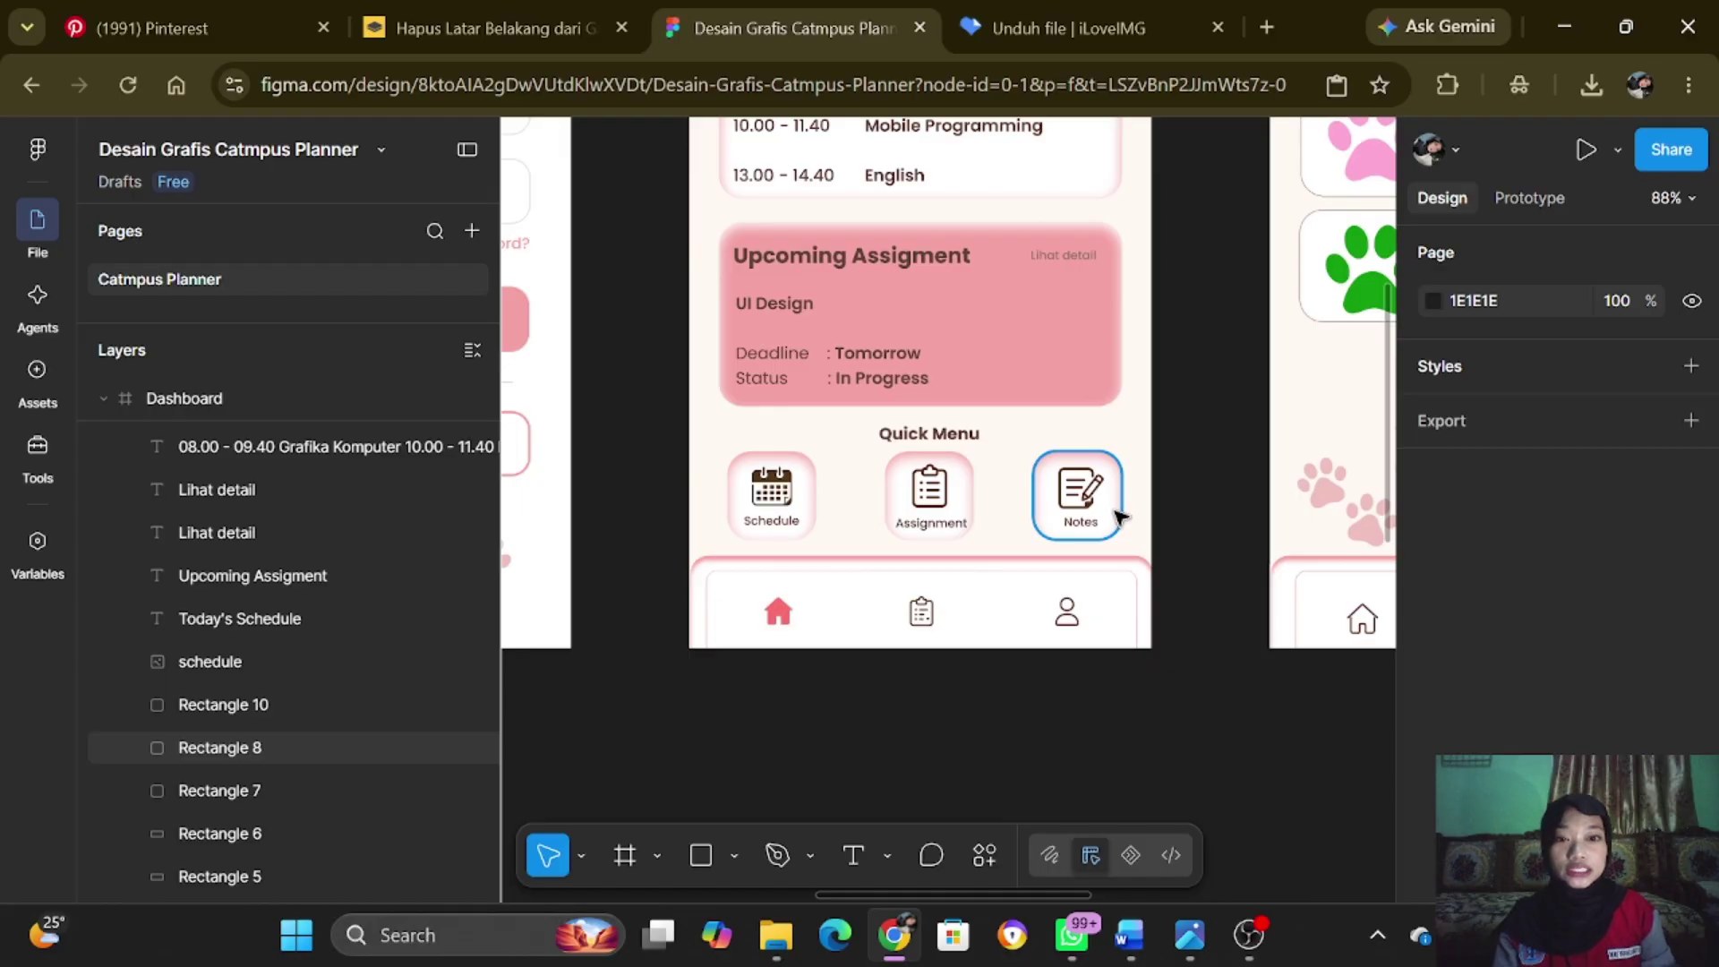
left_click(1113, 518)
left_click(1130, 528)
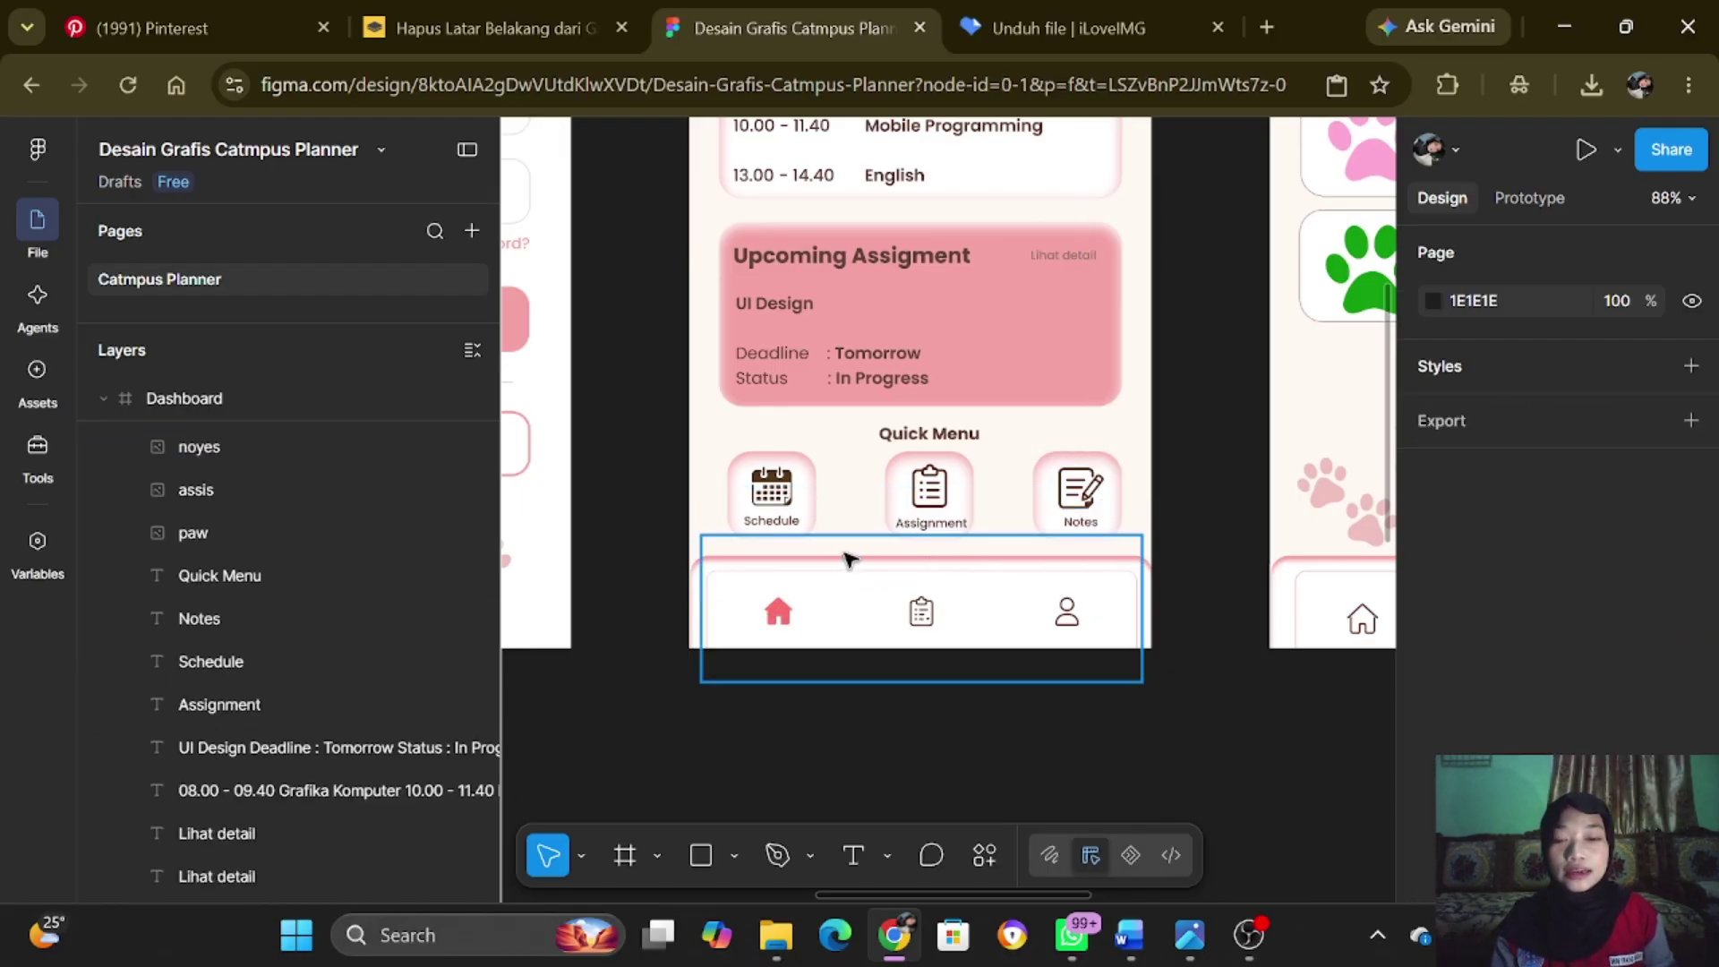
left_click(781, 627)
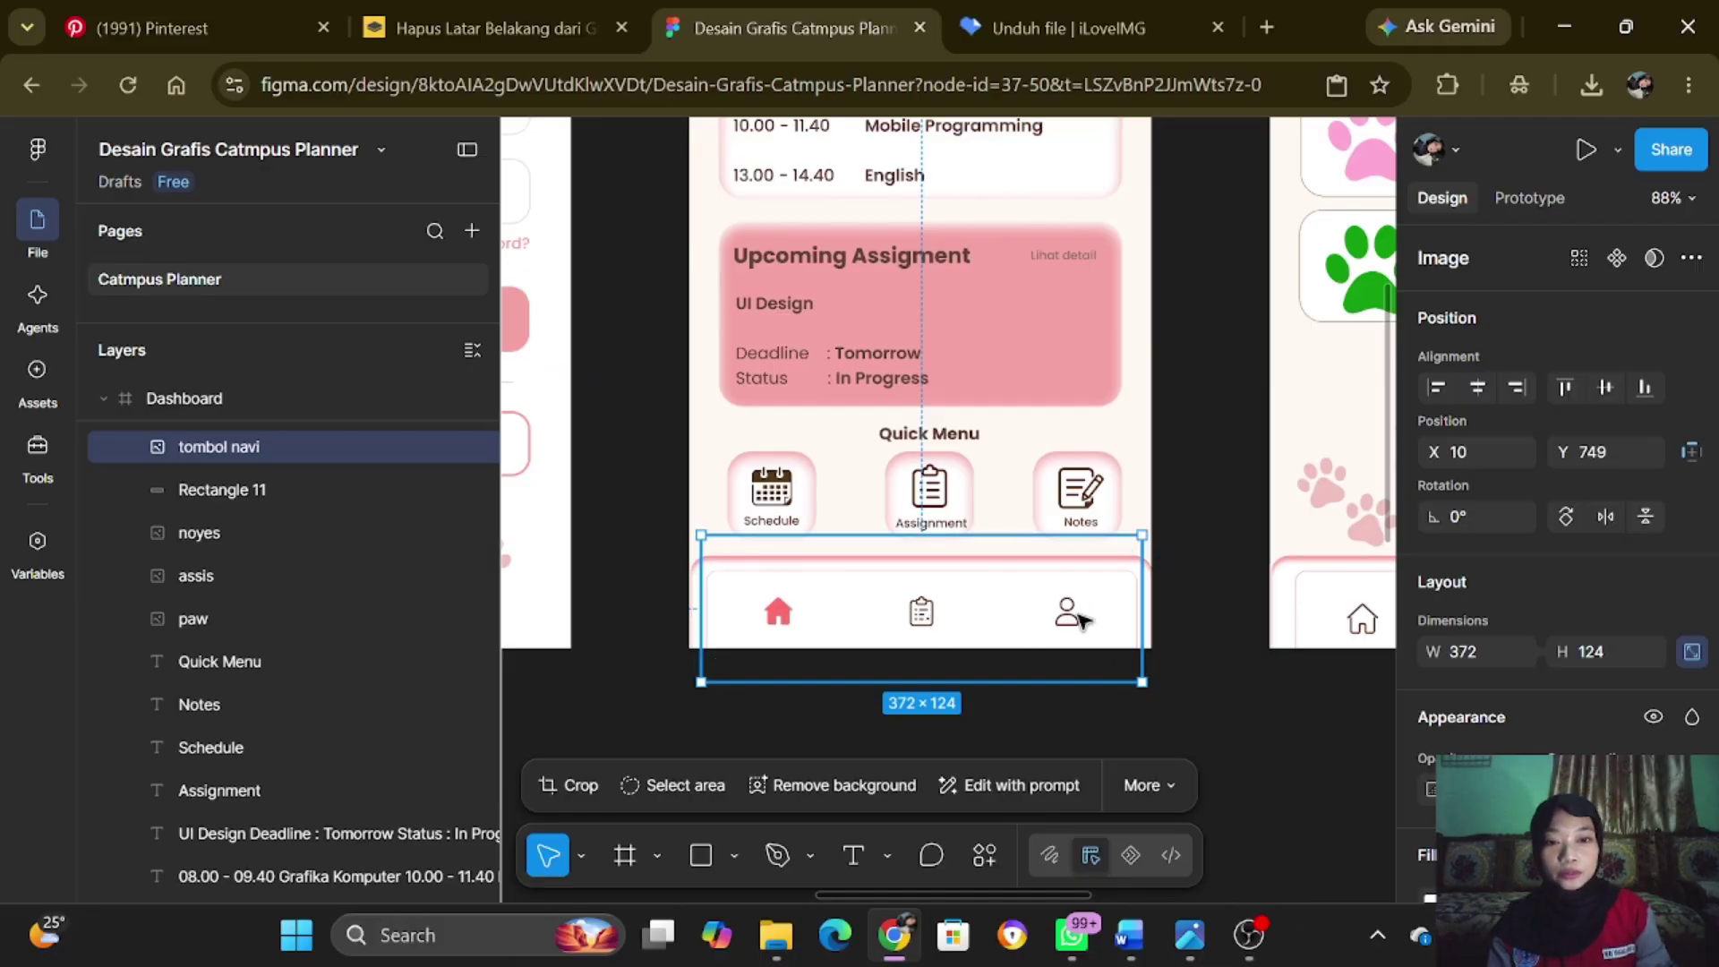
left_click(1208, 542)
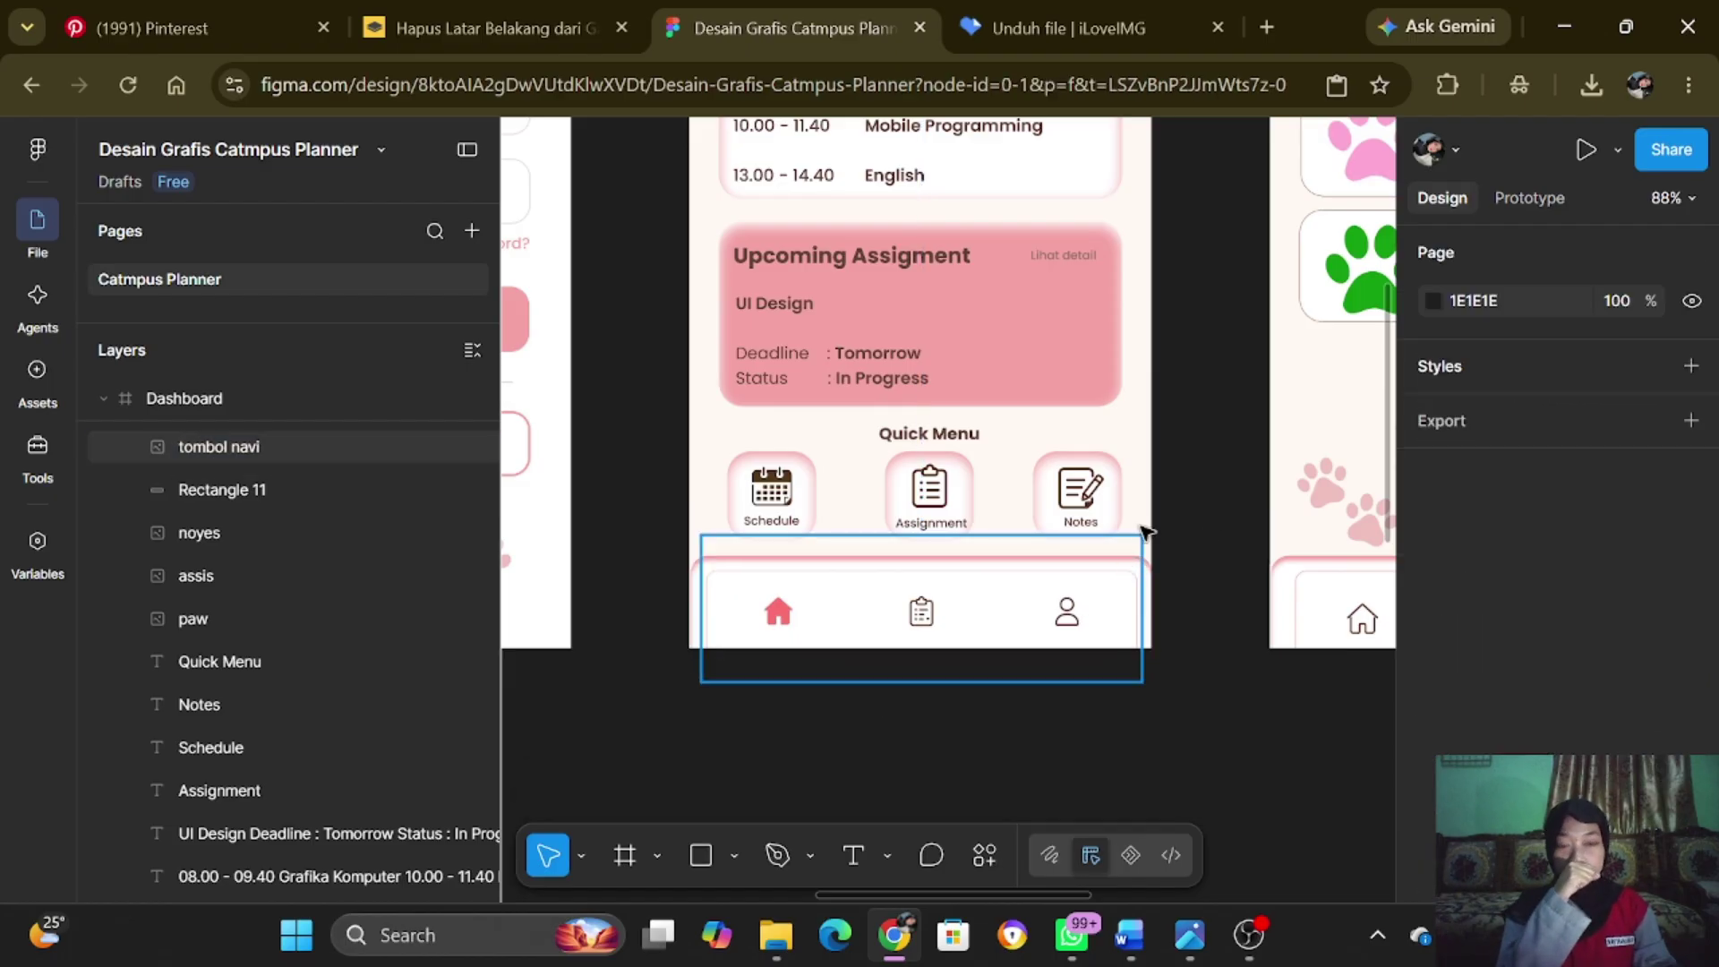
- Inspect the Notes, Assignment and Schedule icons in the Dashboard's Quick Menu
left_click(1090, 506)
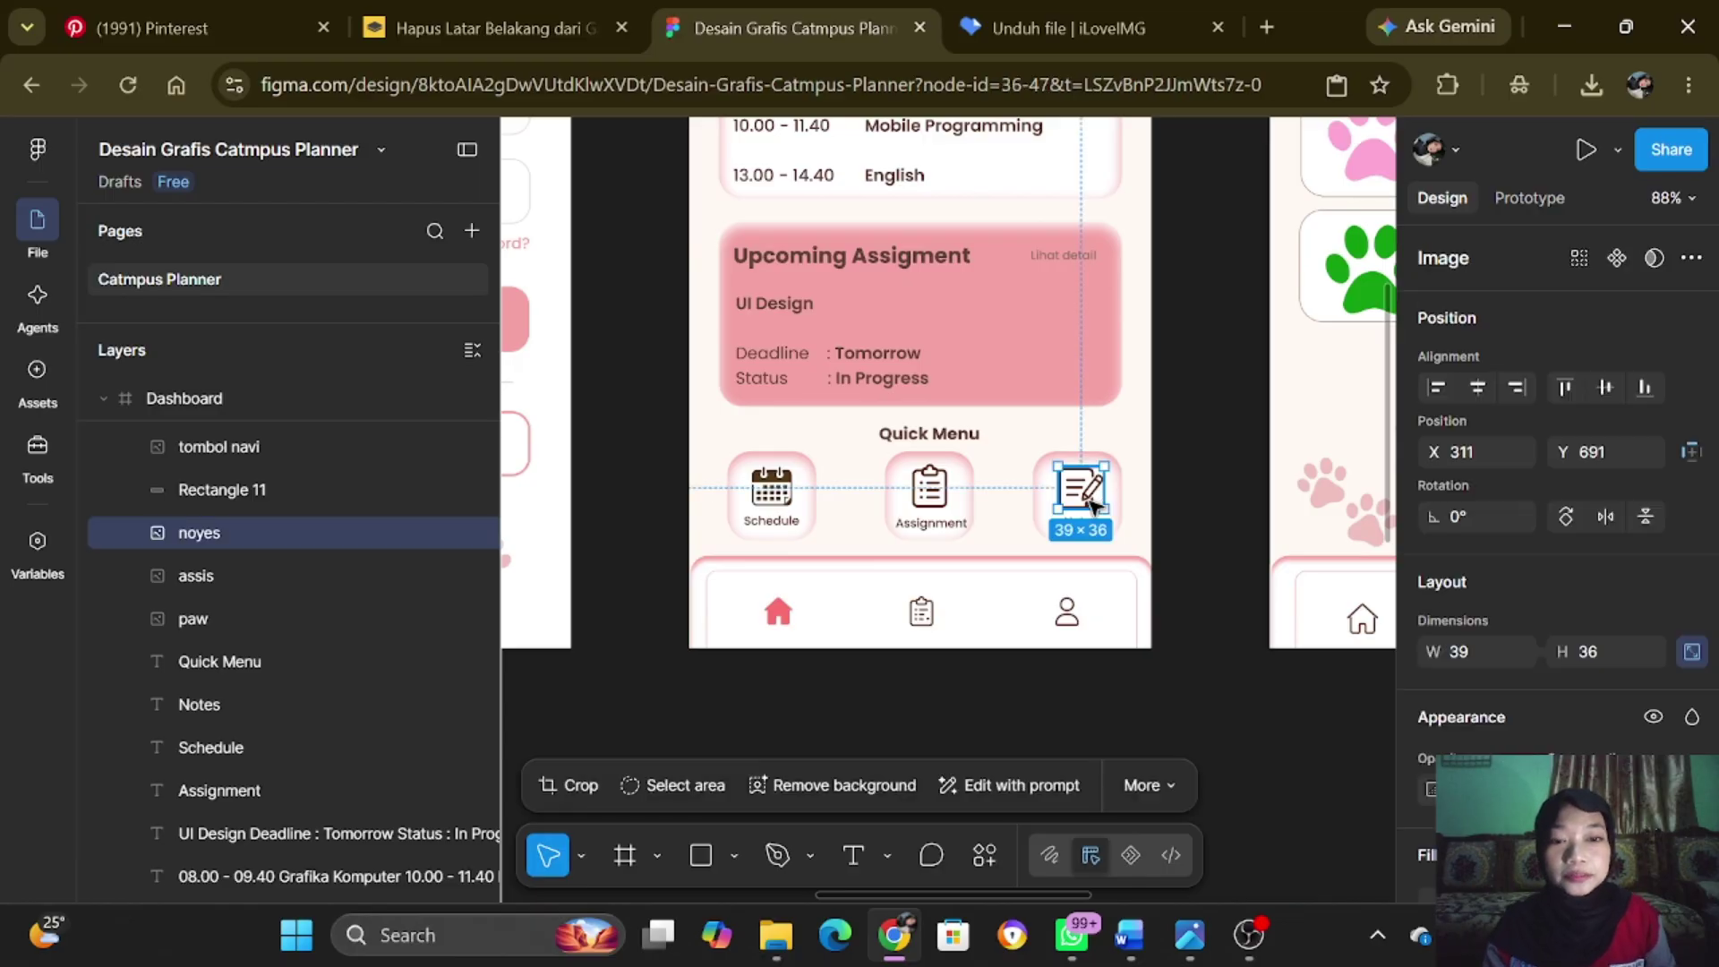
left_click(918, 493)
left_click(771, 489)
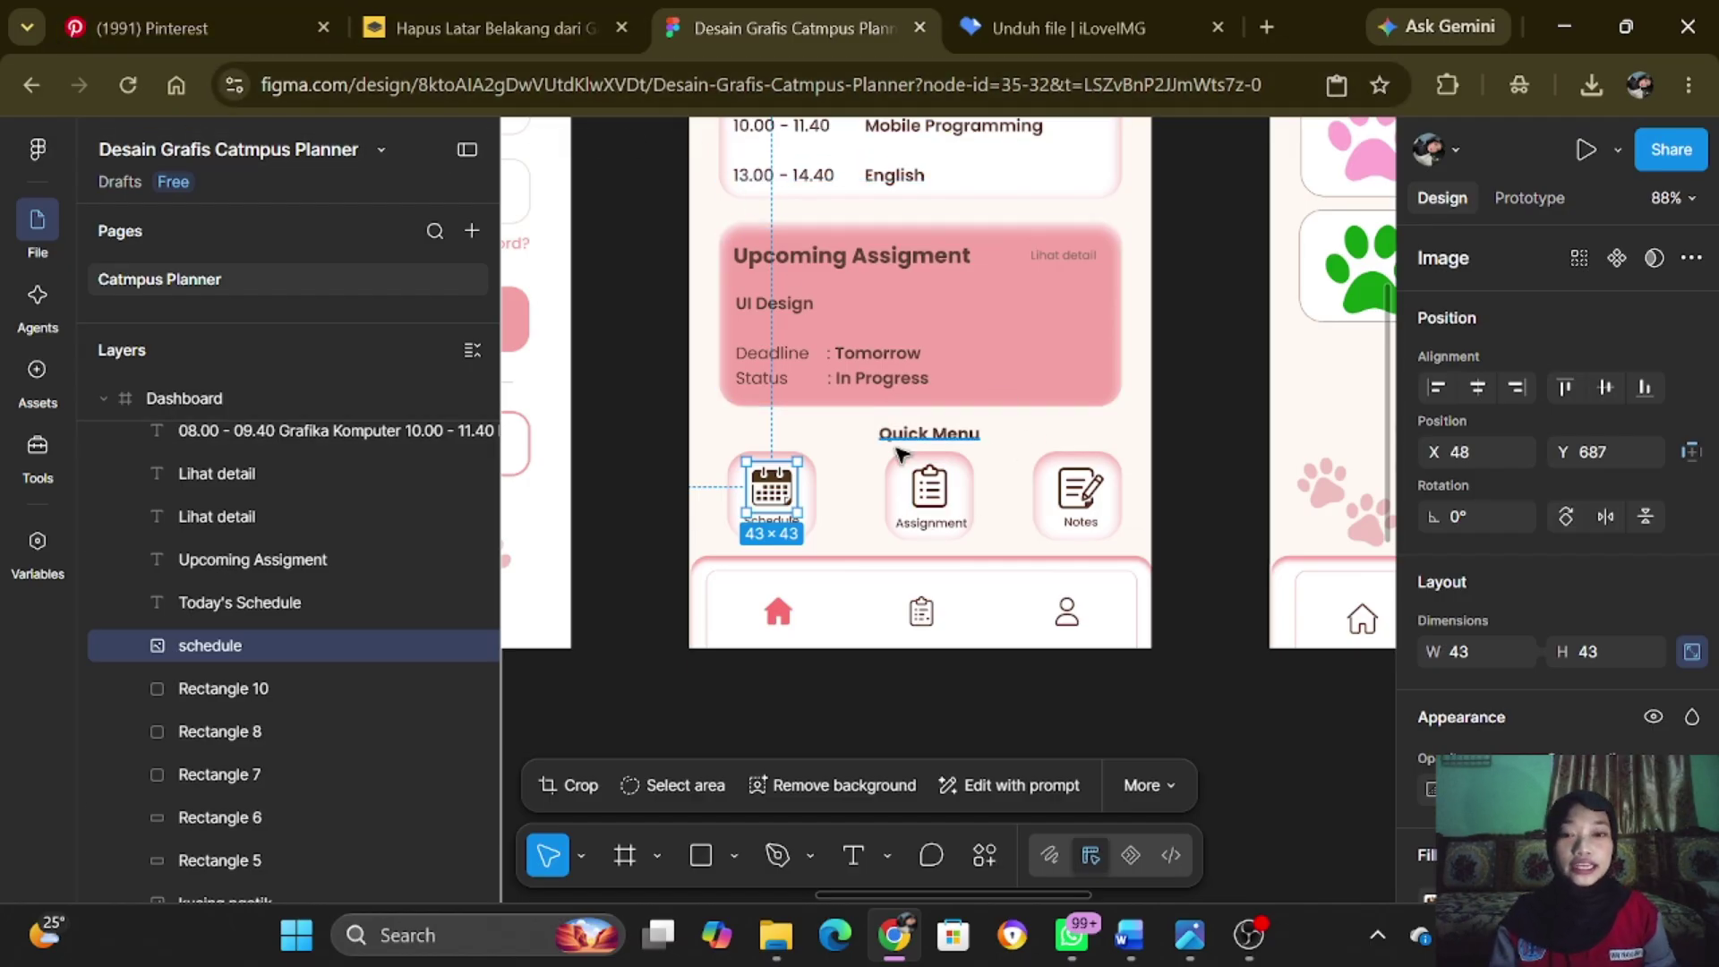
left_click(1234, 339)
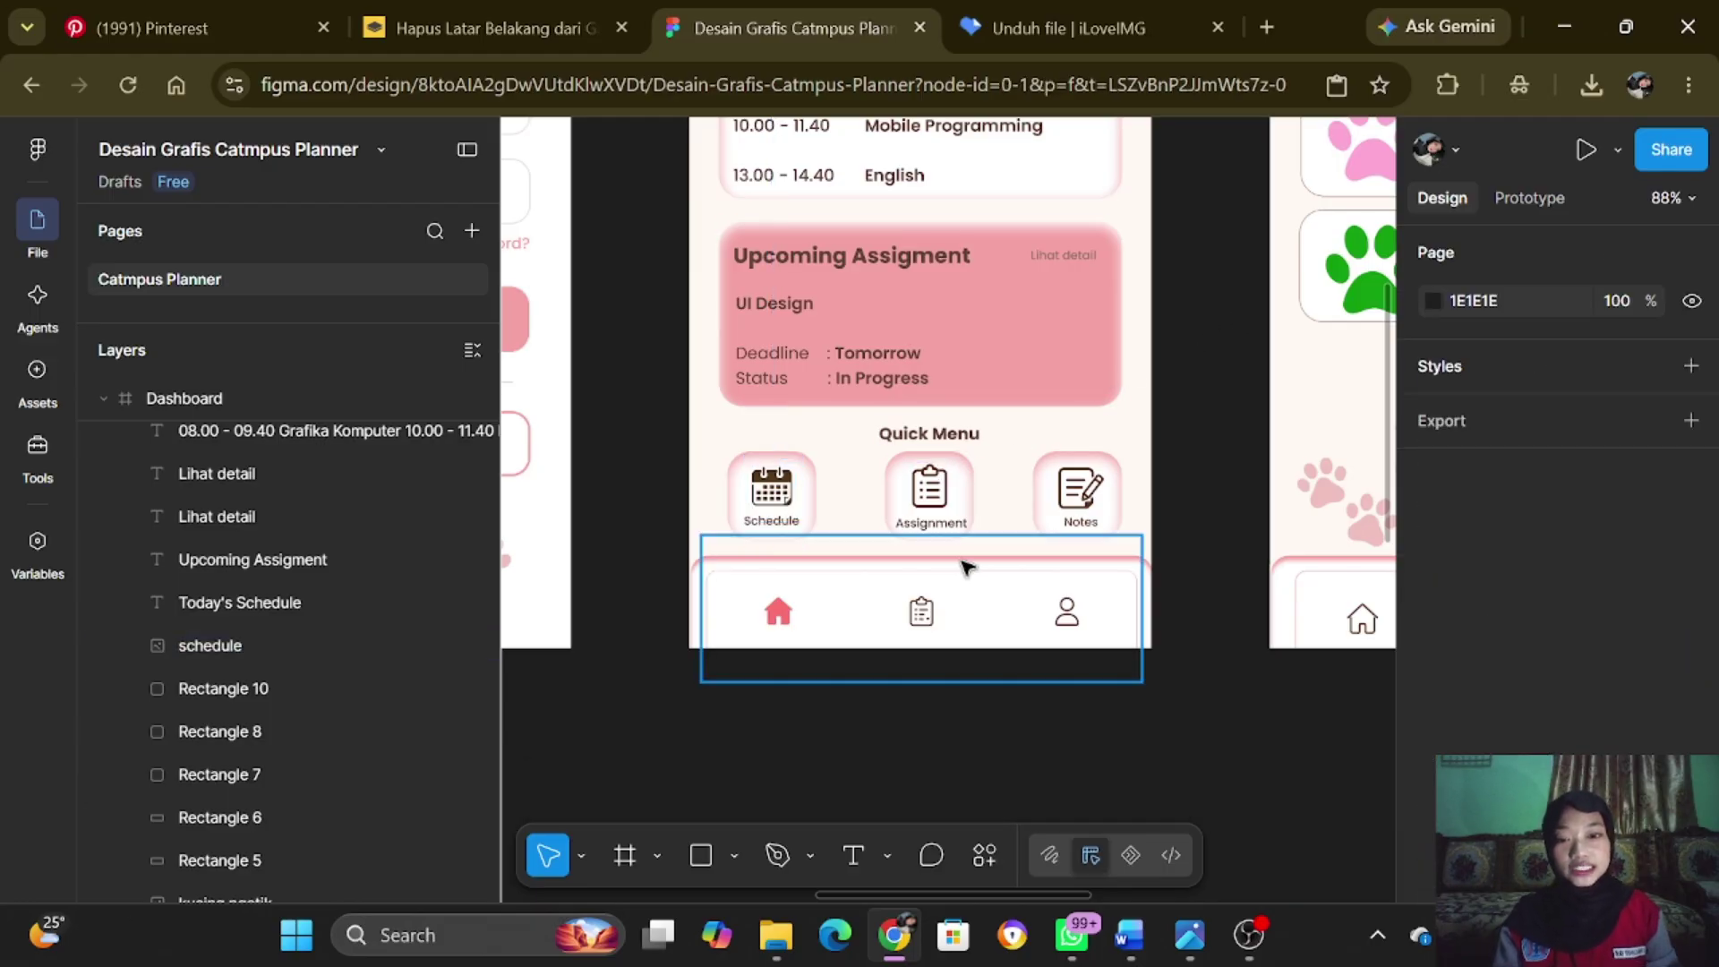
- Inspect the "tombol navi" image holding the home, assignment and profile icons below the Quick Menu
left_click(894, 604)
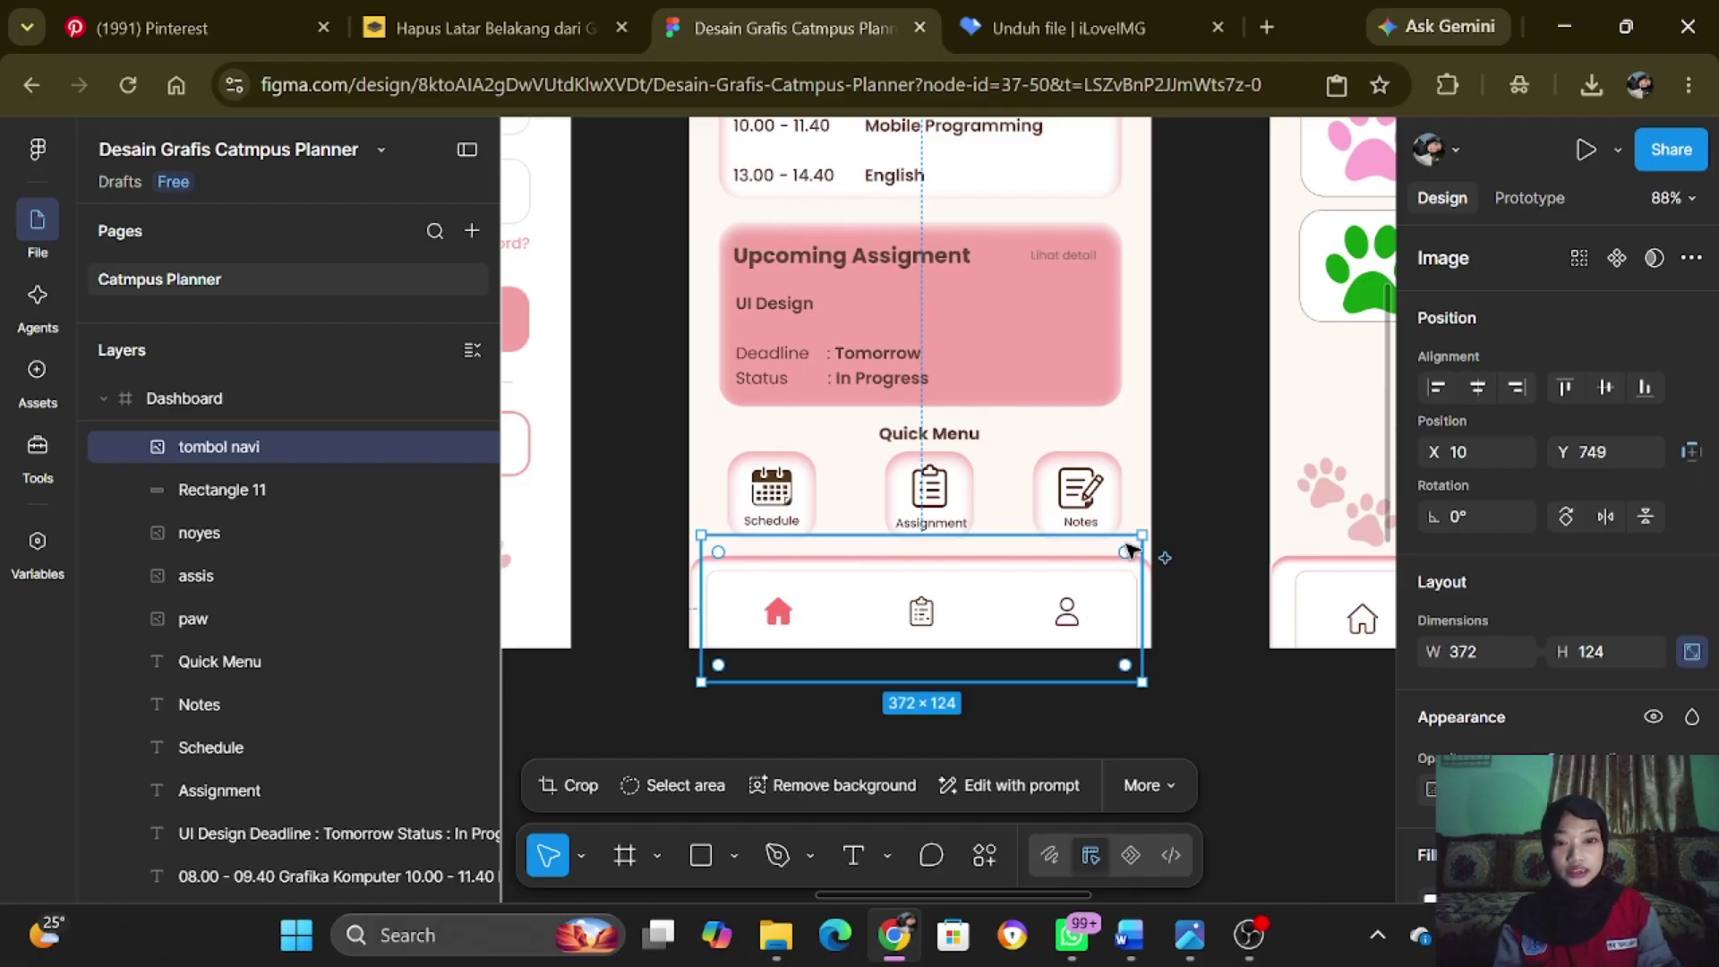
key("Escape")
left_click(1079, 597)
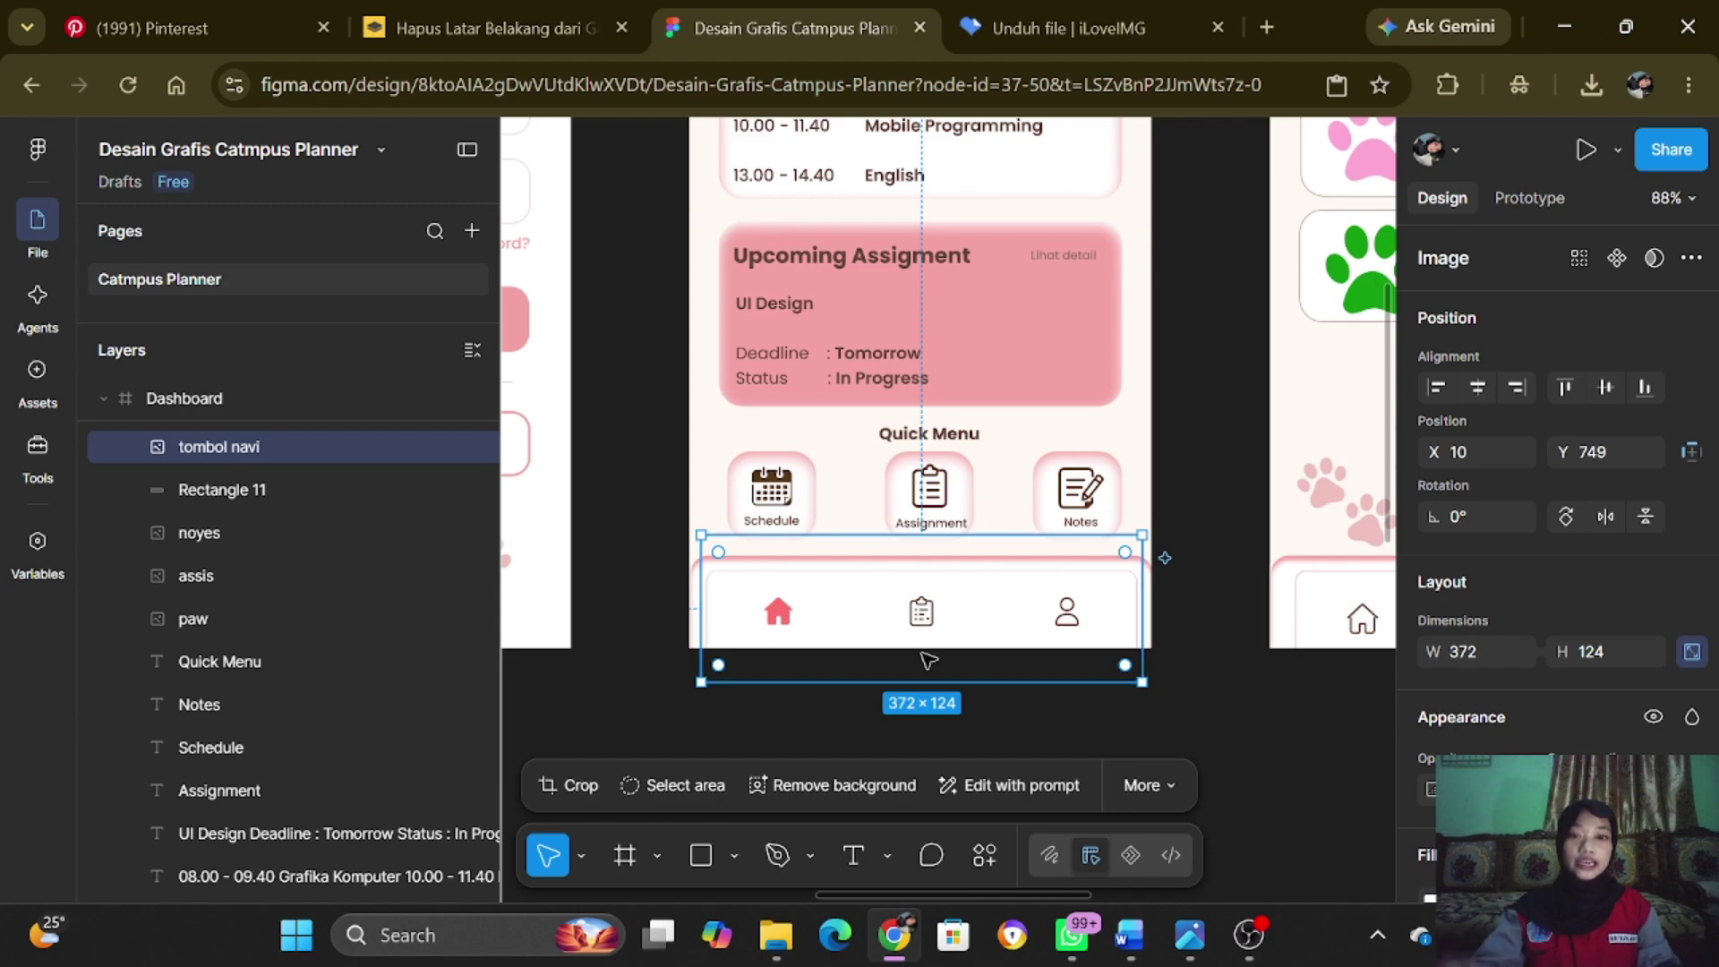
- Inspect the Upcoming Assigment card's background and the pink-edged rectangle behind the navigation icons
left_click(995, 365)
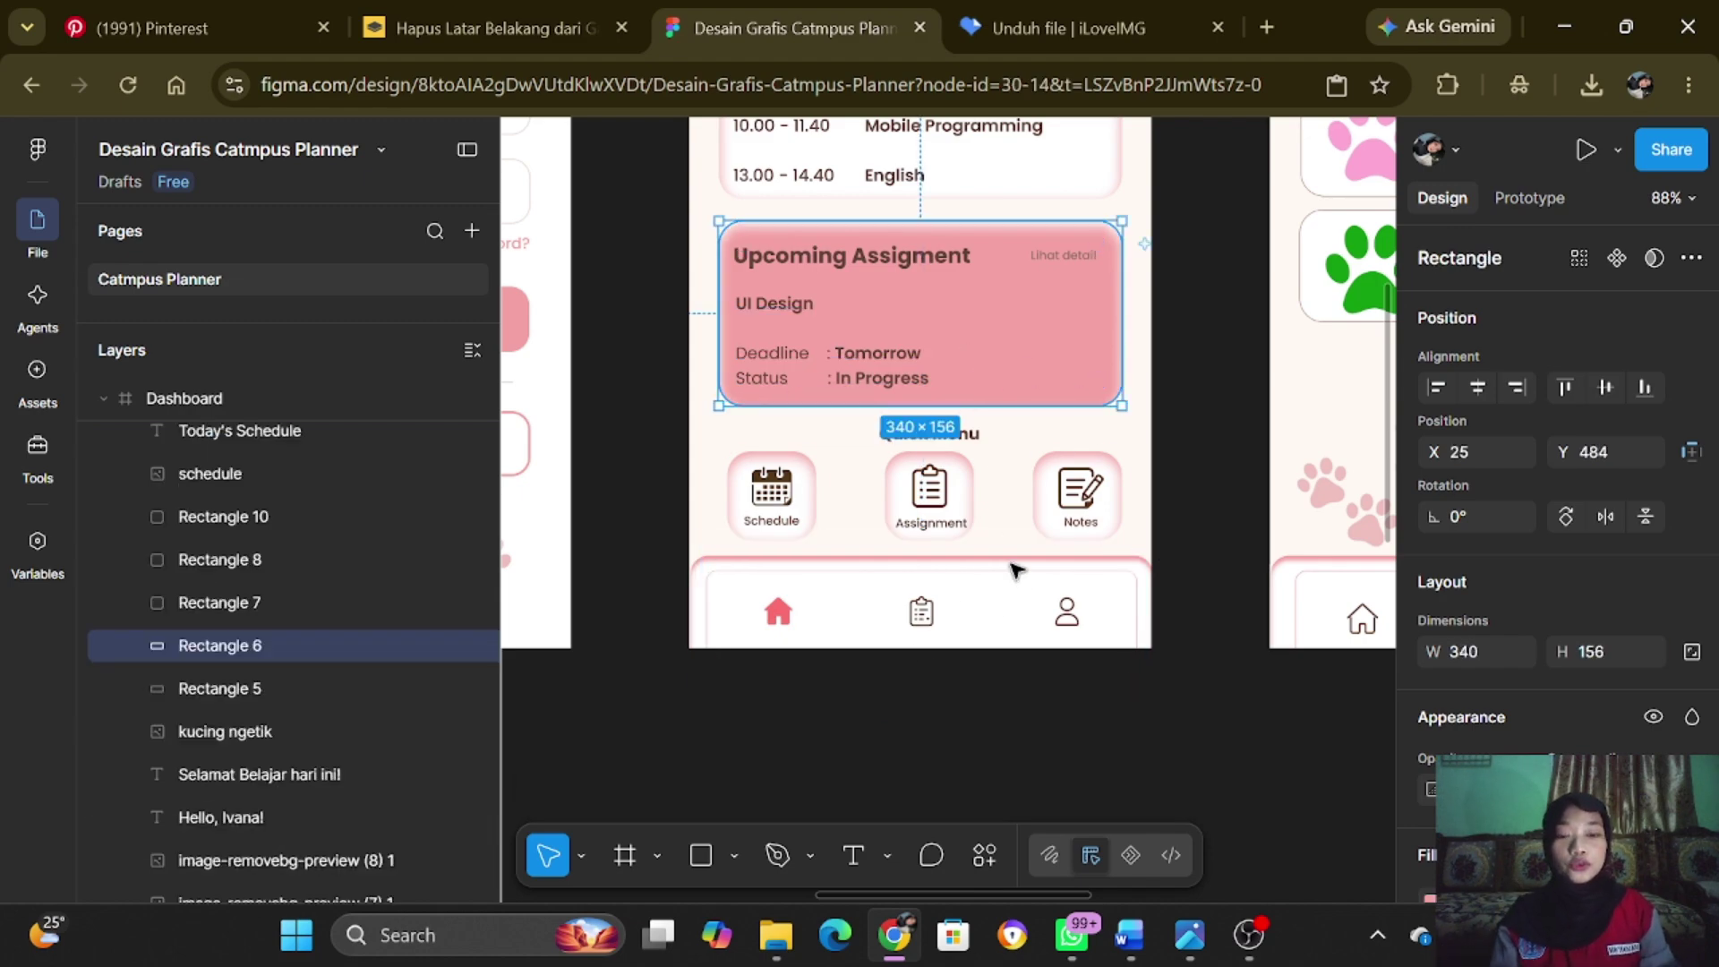
left_click(1022, 593)
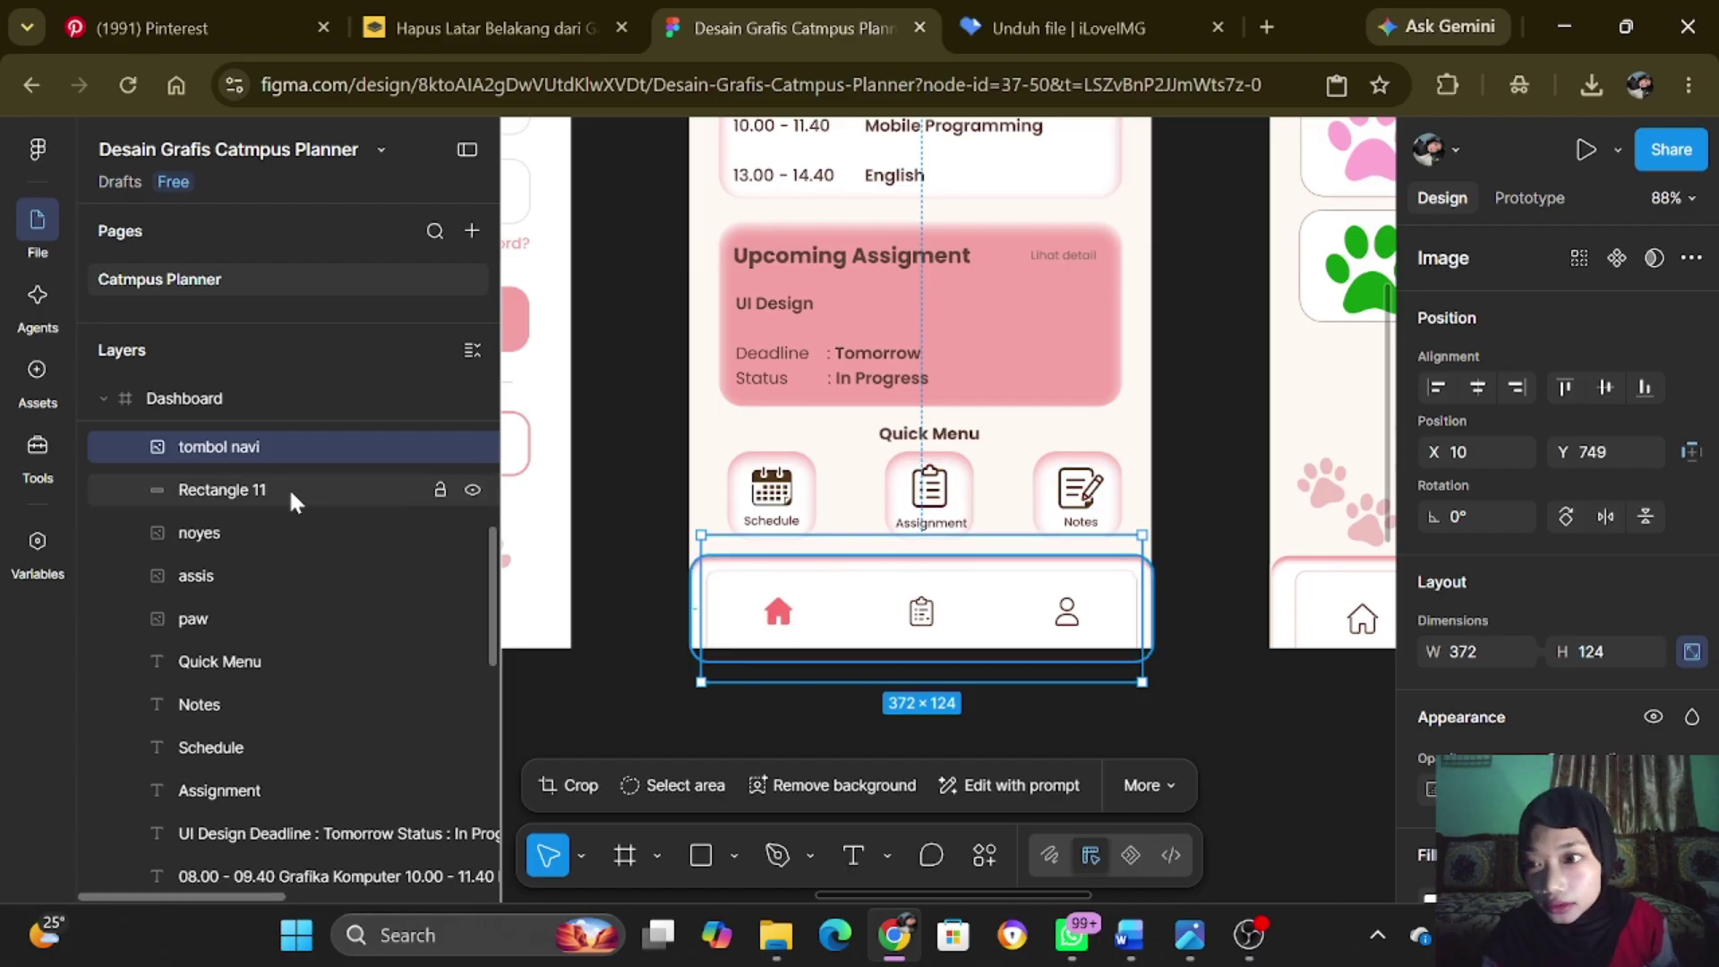
left_click(693, 598)
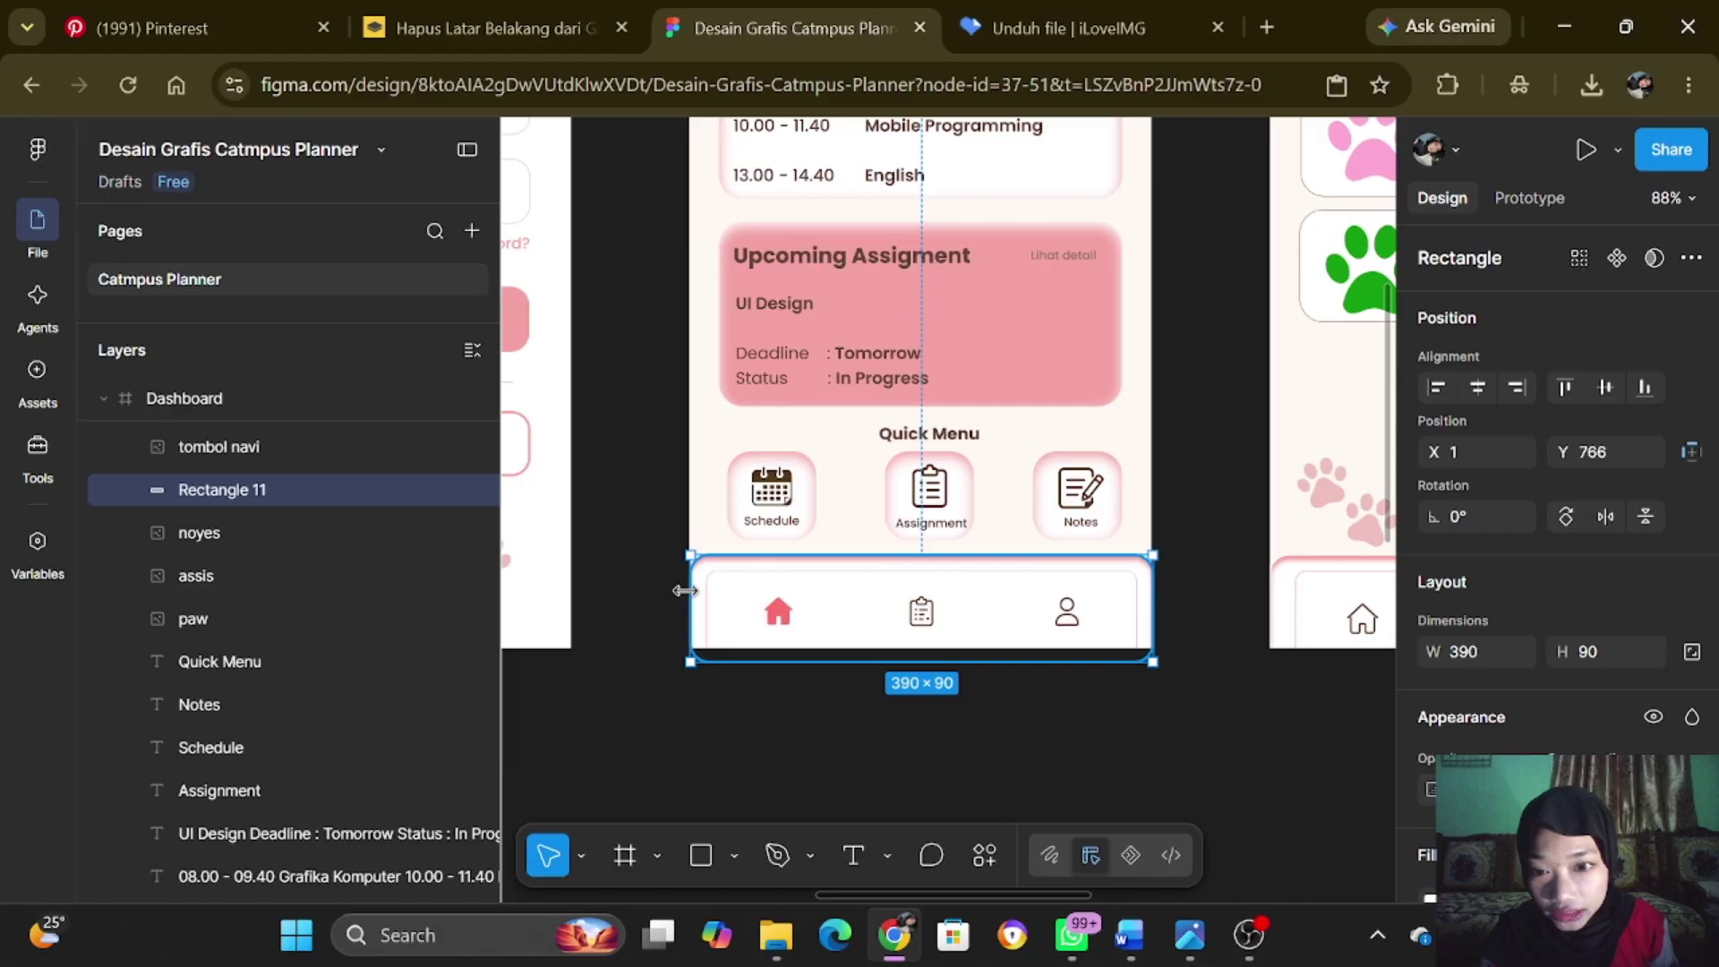
left_click(1190, 637)
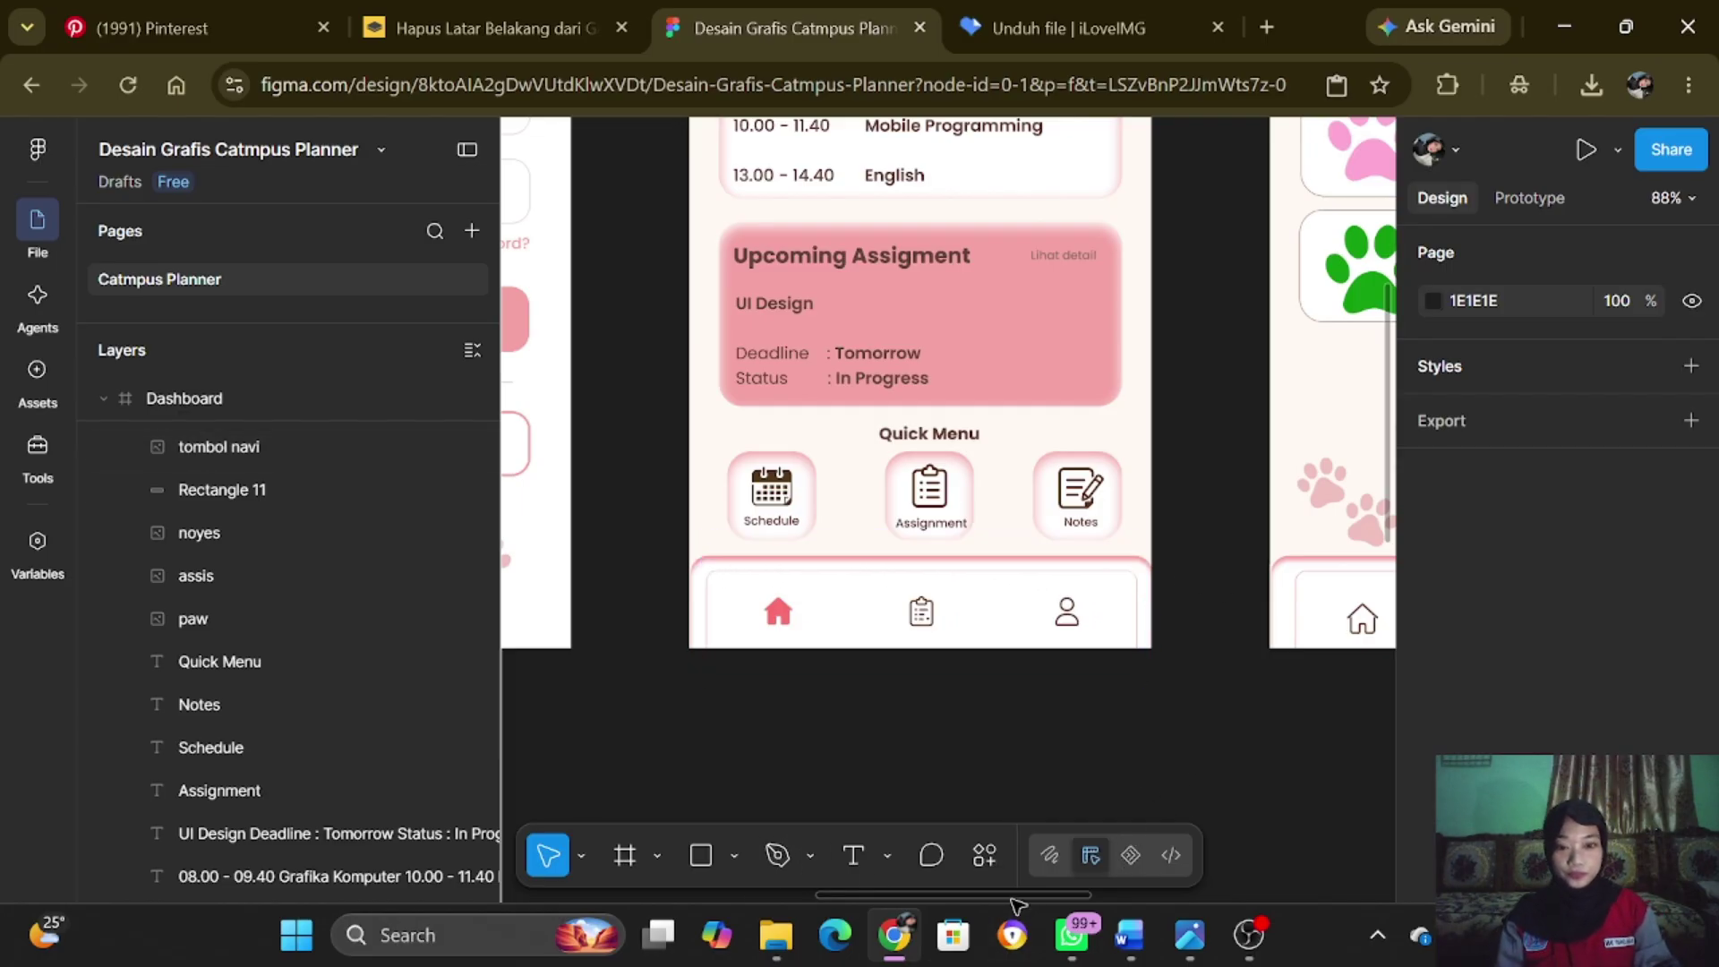
- Move on from the Dashboard to the top of the Assignment screen, showing its title, search bar and filters
left_click_drag(1021, 901, 1183, 913)
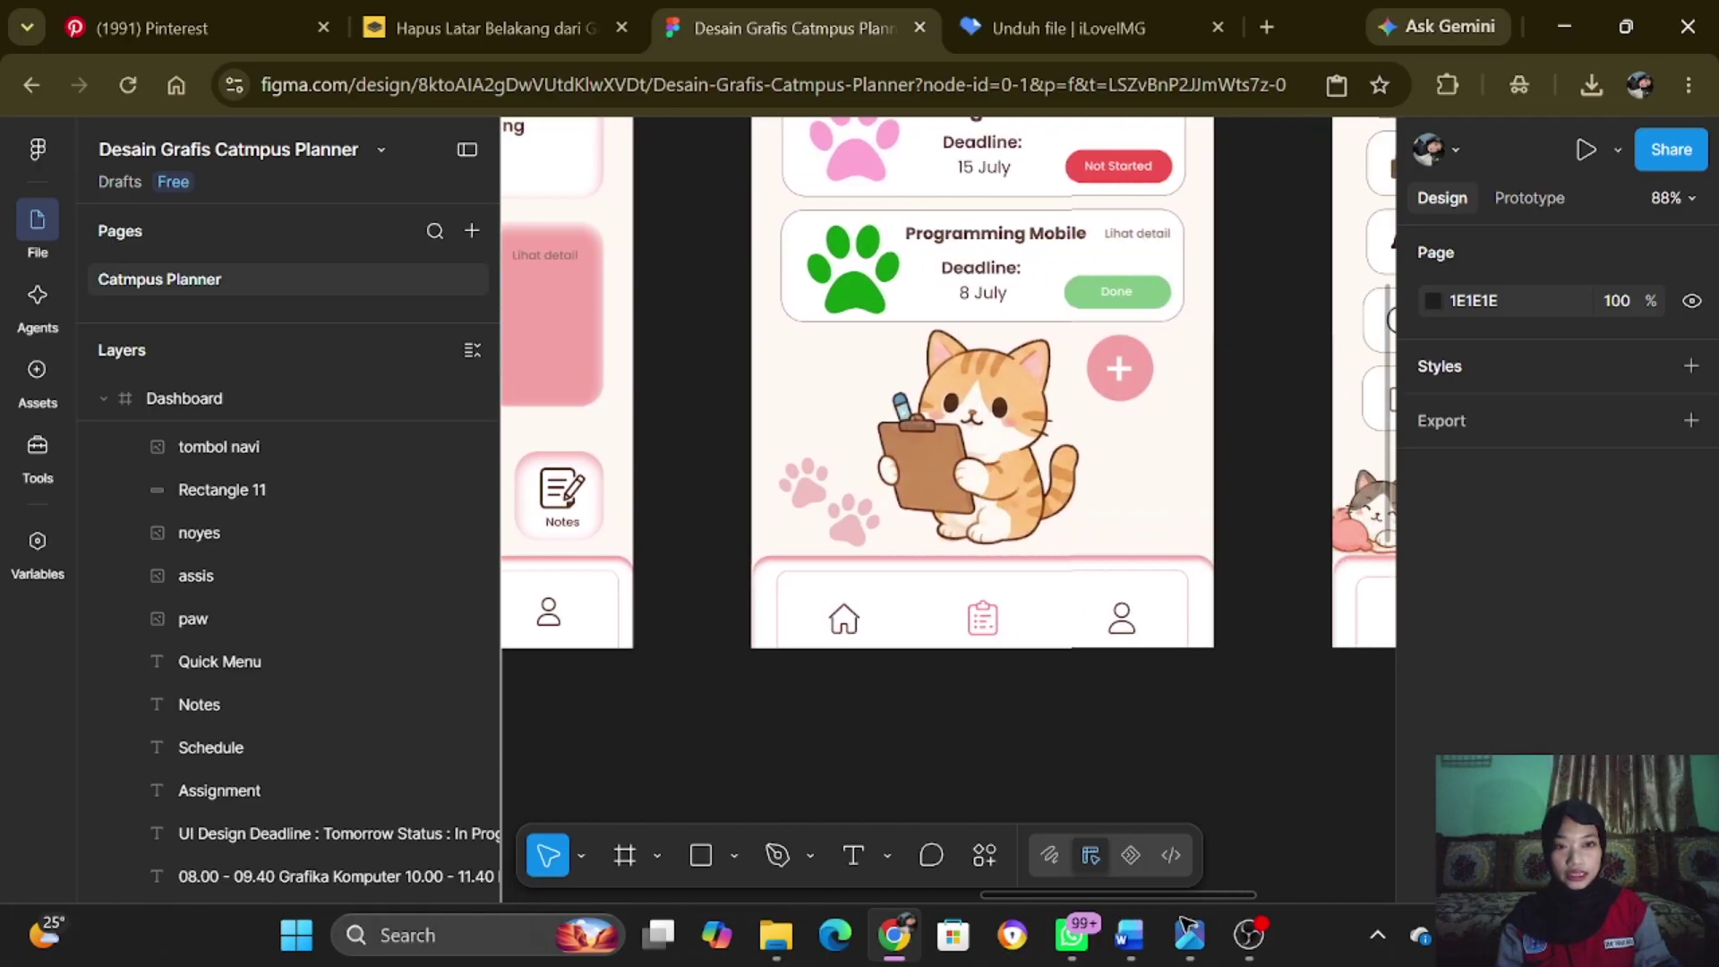
scroll(1155, 728, "up", 5)
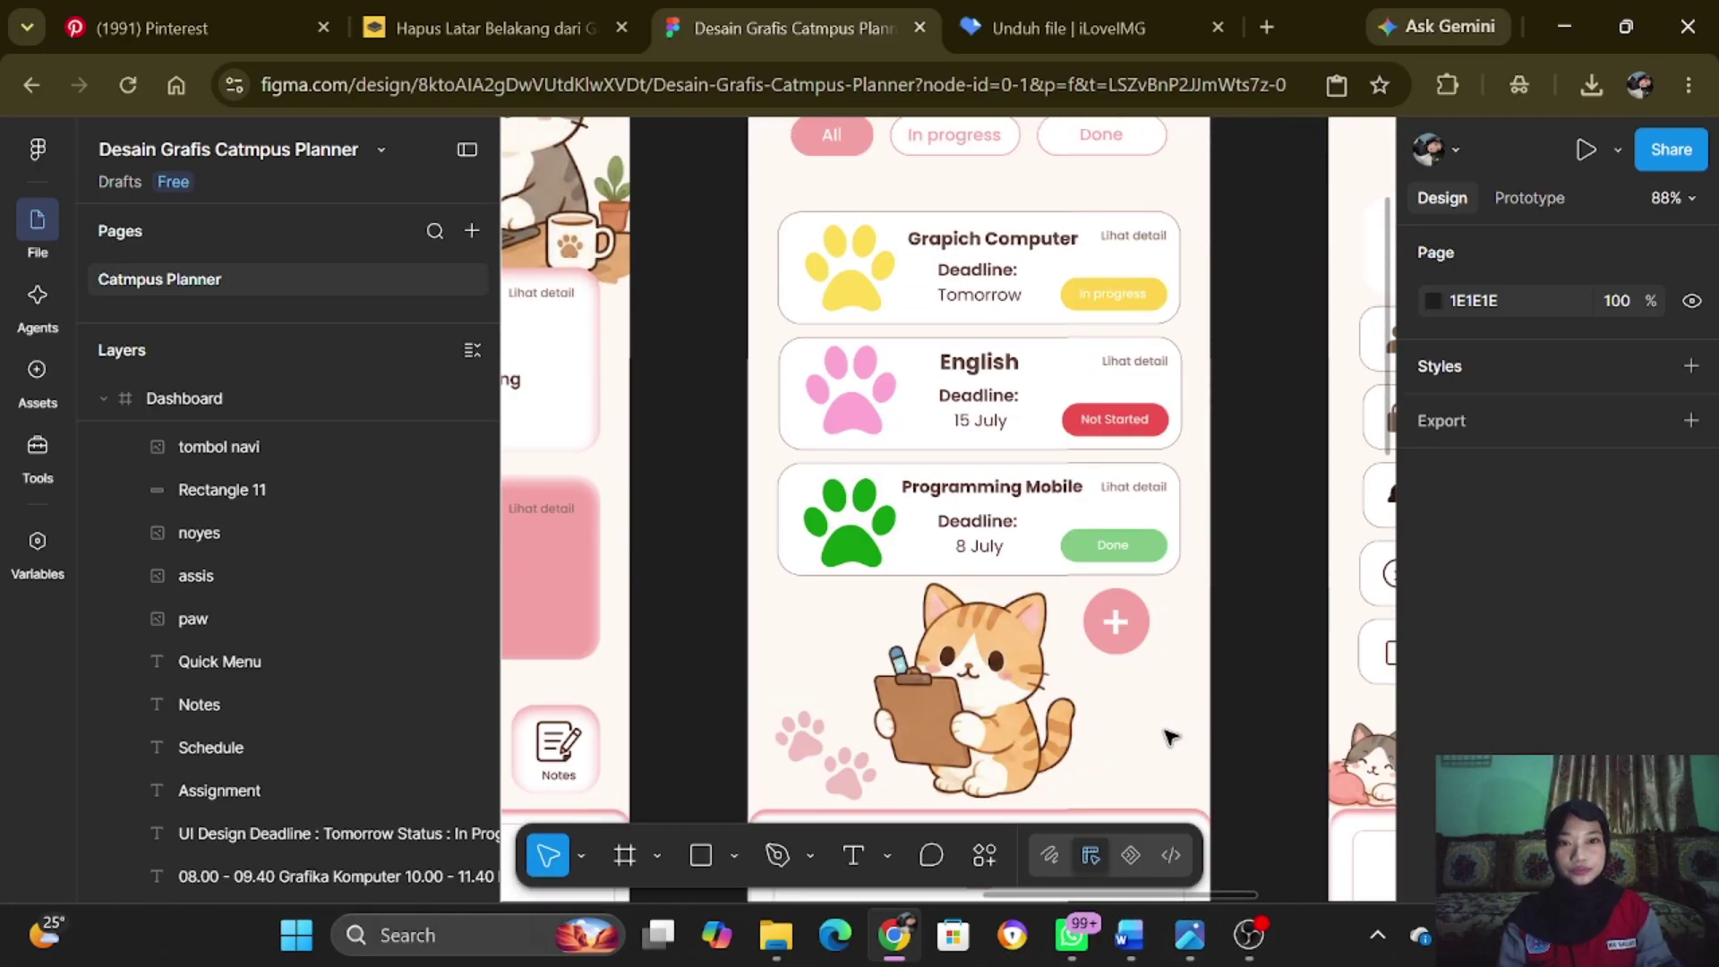
scroll(1155, 744, "up", 4)
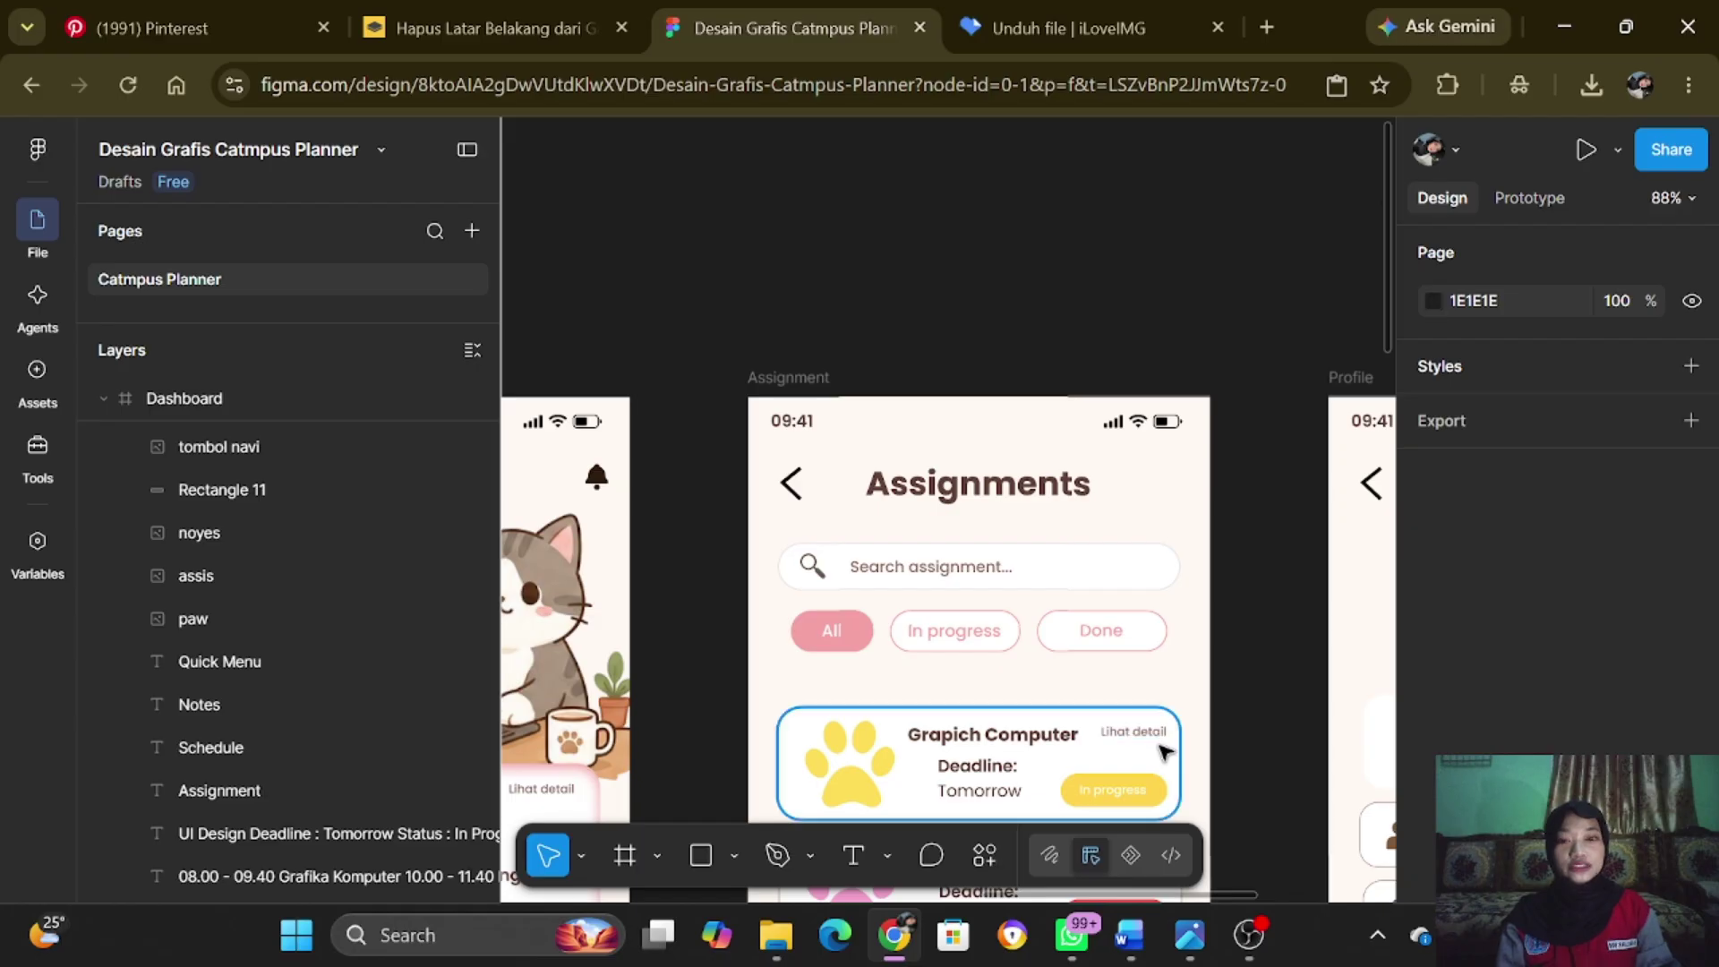
- Look over the Assignment screen's header, search bar, filters and assignment cards from top to bottom
scroll(1160, 748, "down", 1)
scroll(1169, 716, "down", 3)
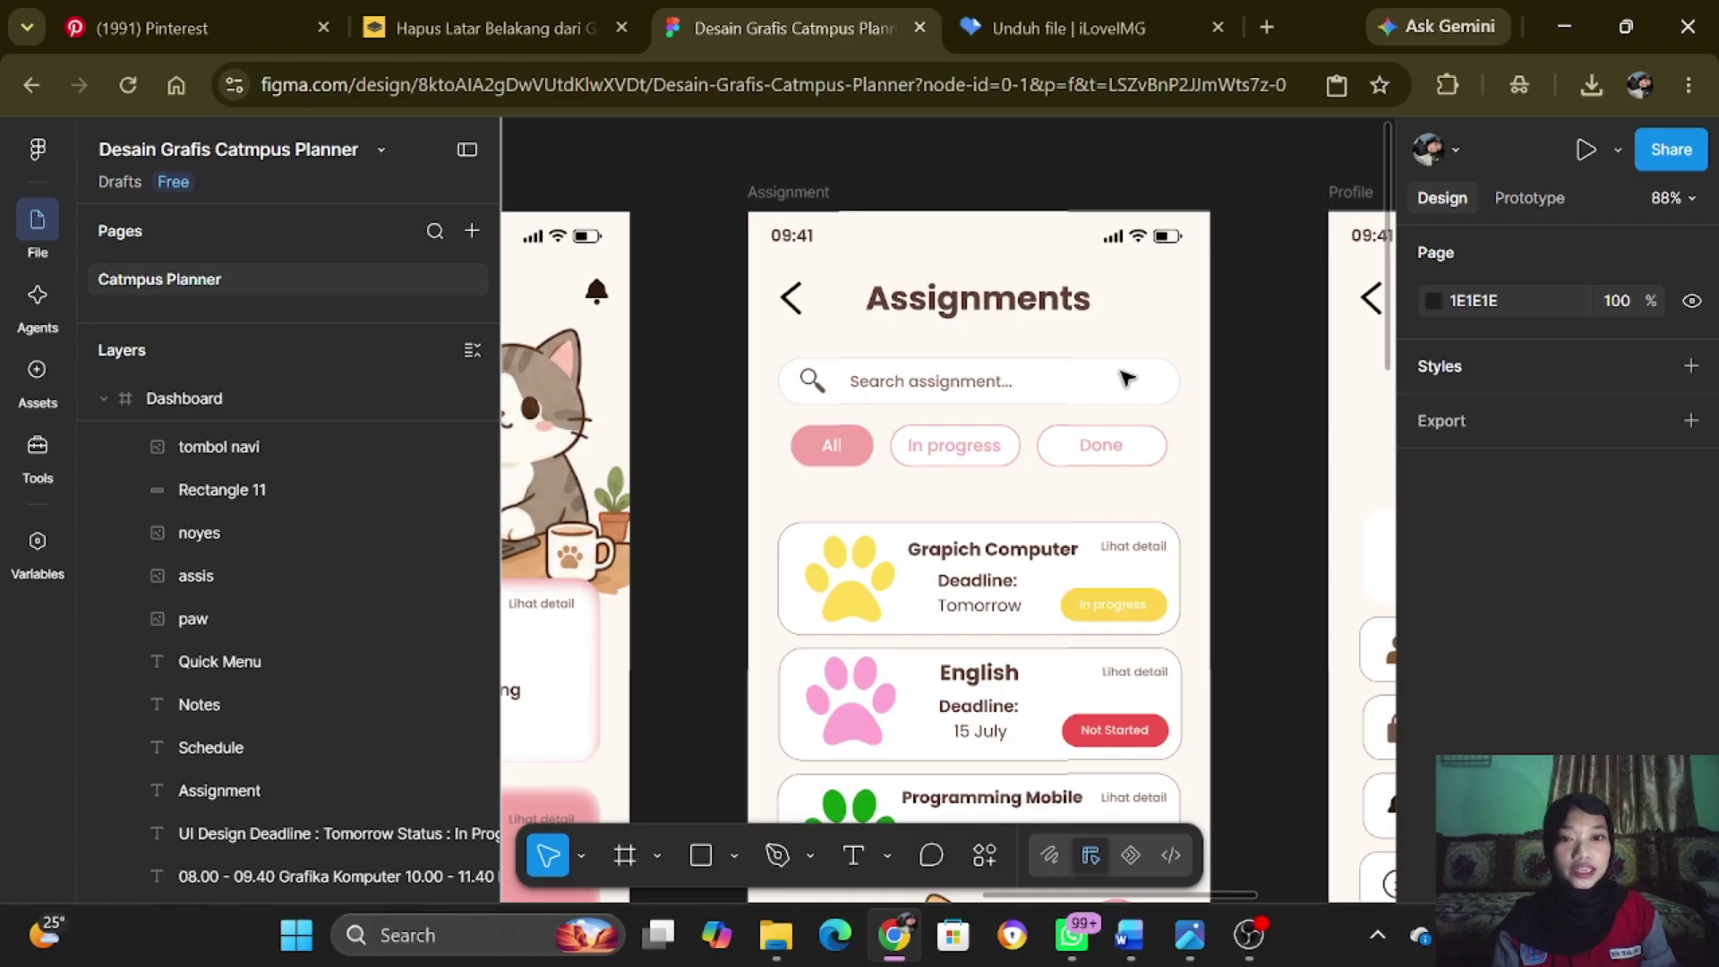
scroll(1127, 379, "down", 2)
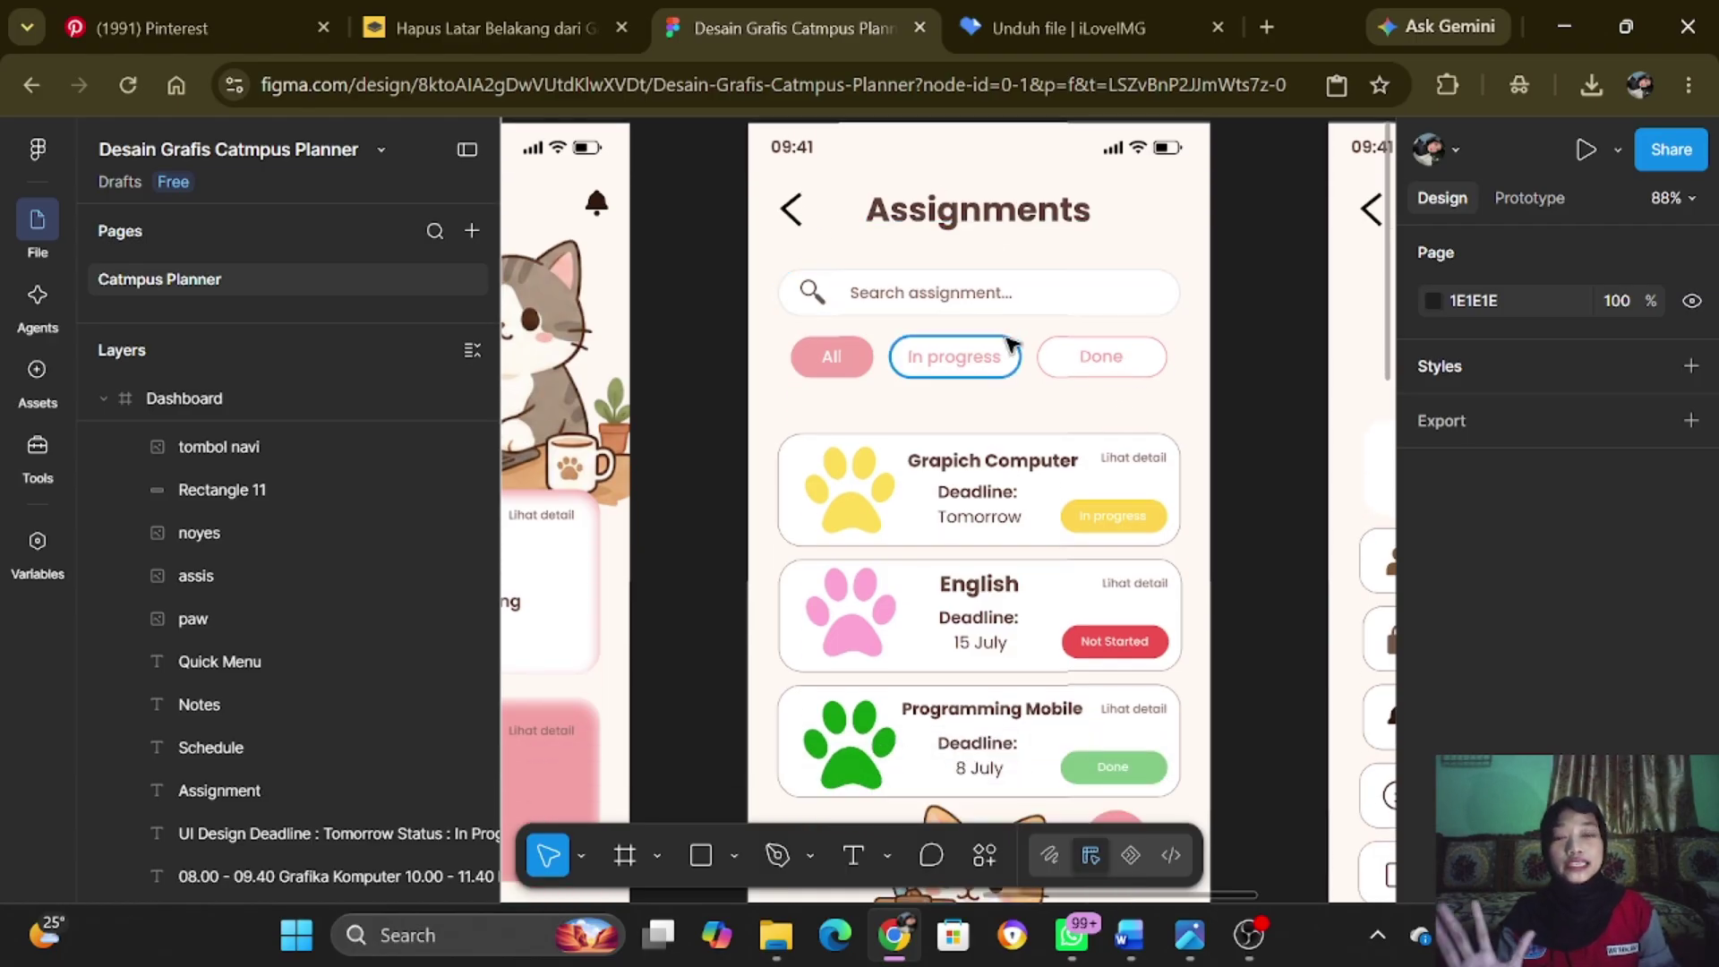
scroll(909, 353, "down", 6)
scroll(1038, 383, "up", 10)
scroll(1050, 383, "up", 3)
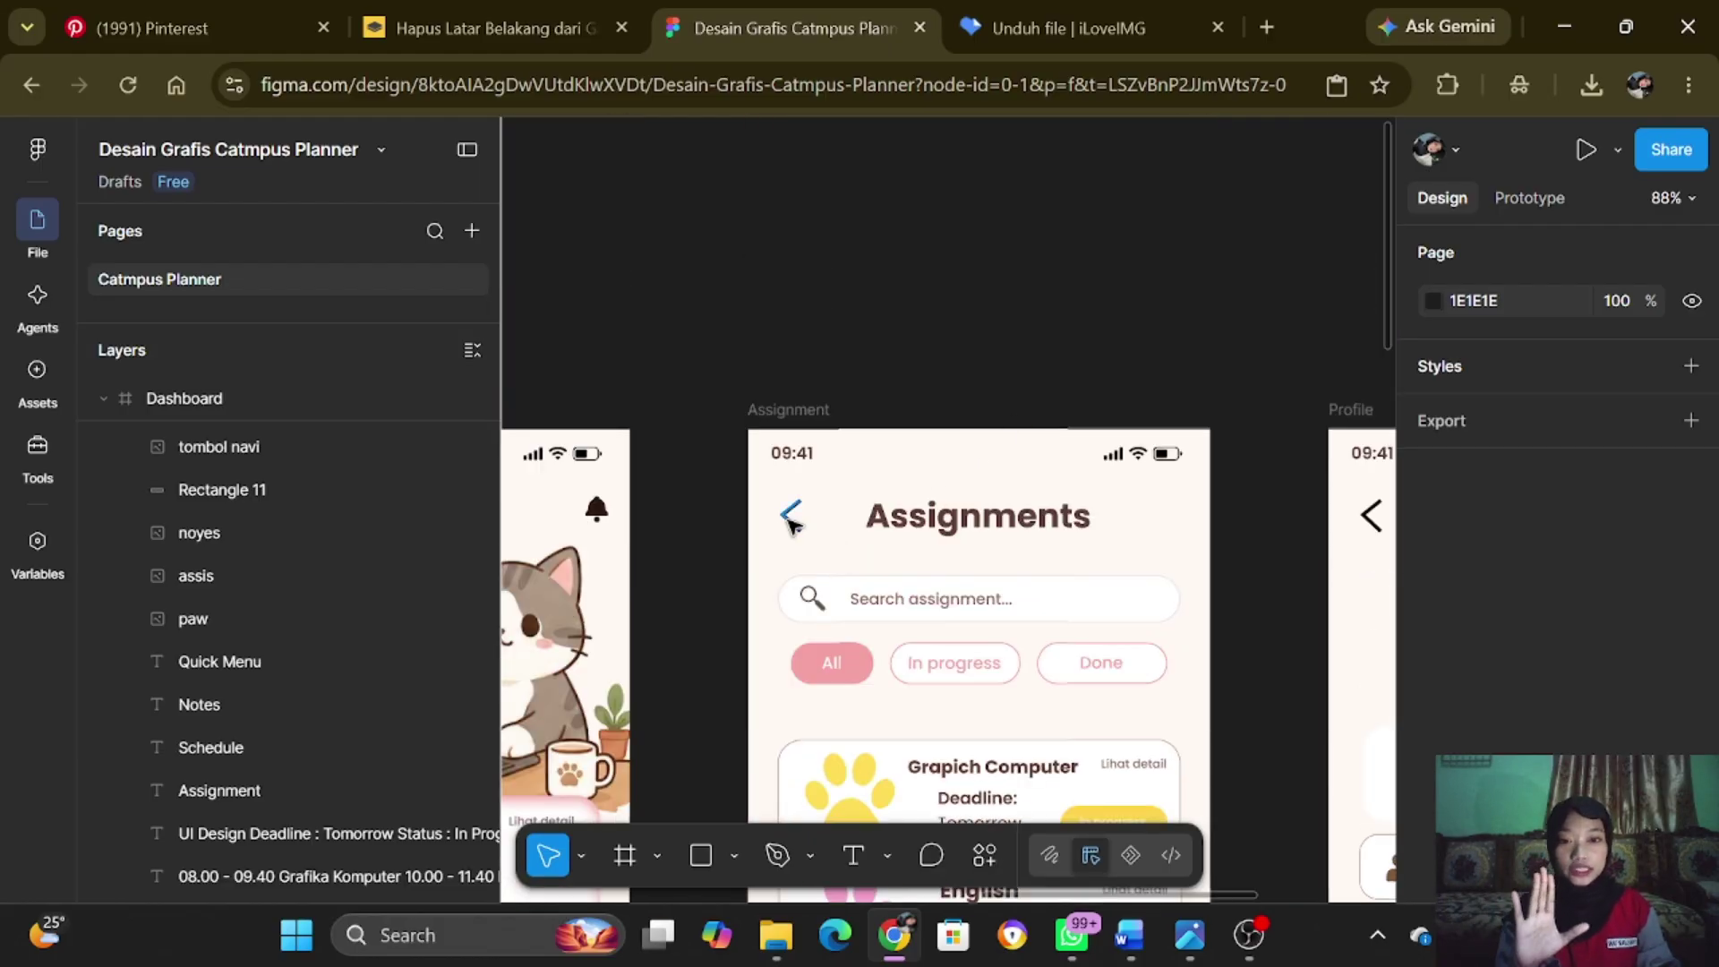
scroll(978, 576, "down", 4)
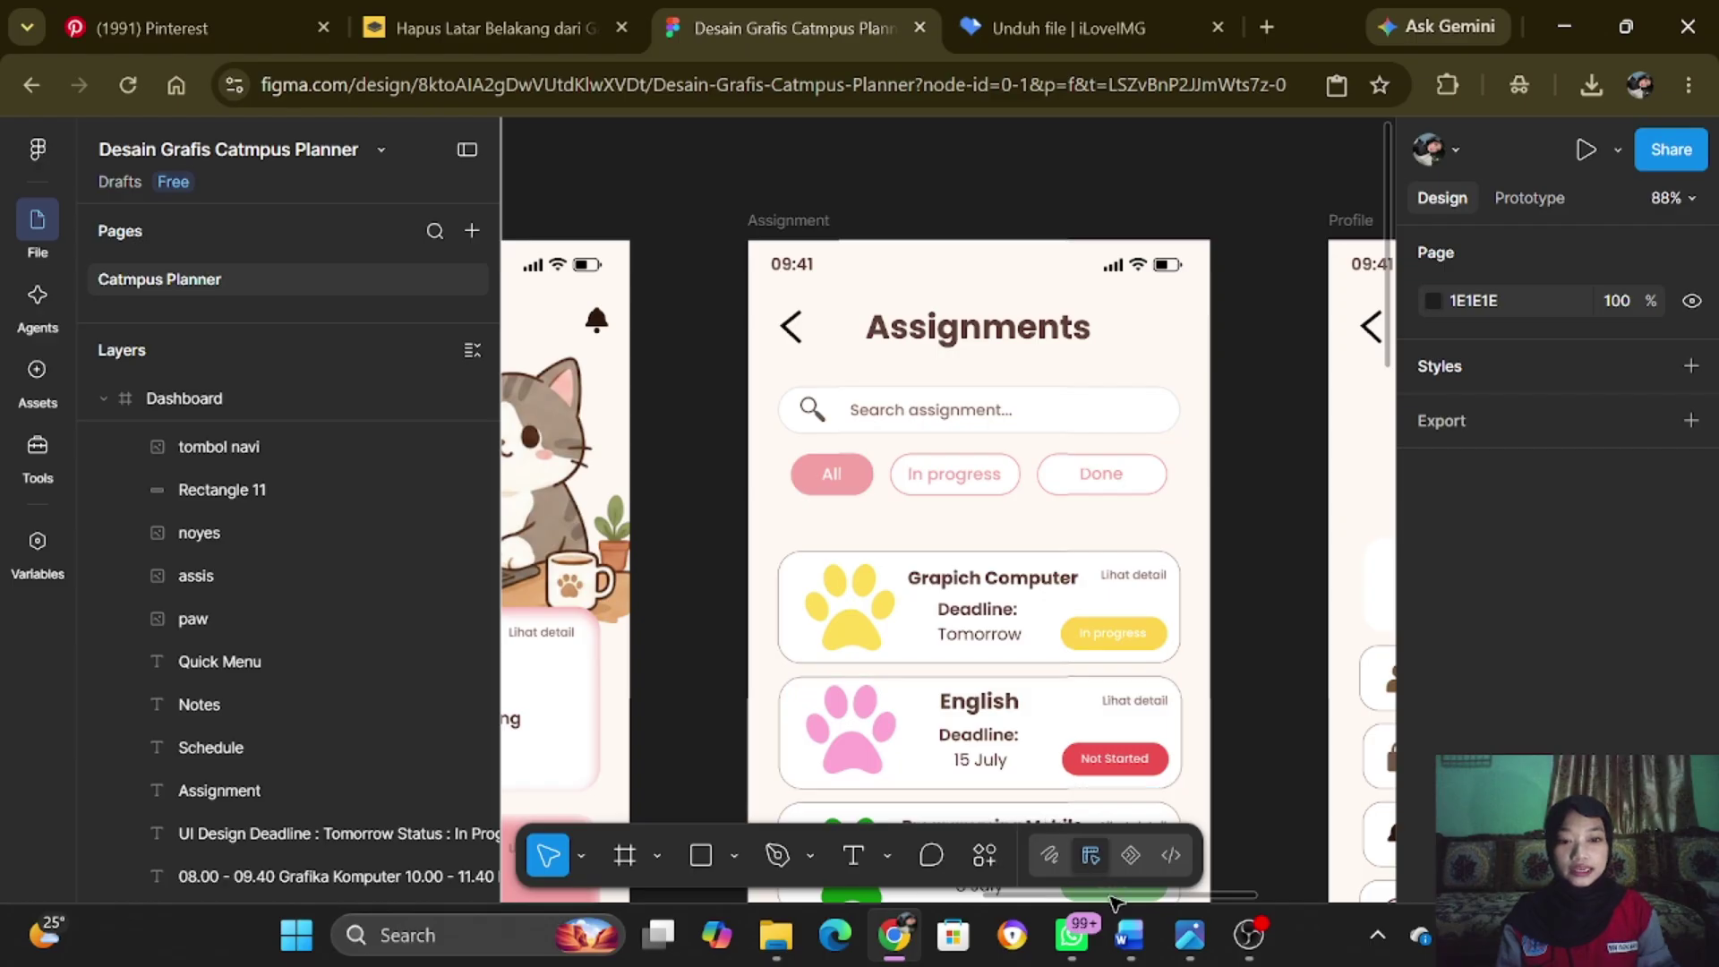
- Revisit the Dashboard's Upcoming Assigment card and Quick Menu, and return to the Assignment screen's cards
left_click_drag(1115, 902, 949, 899)
scroll(990, 511, "down", 8)
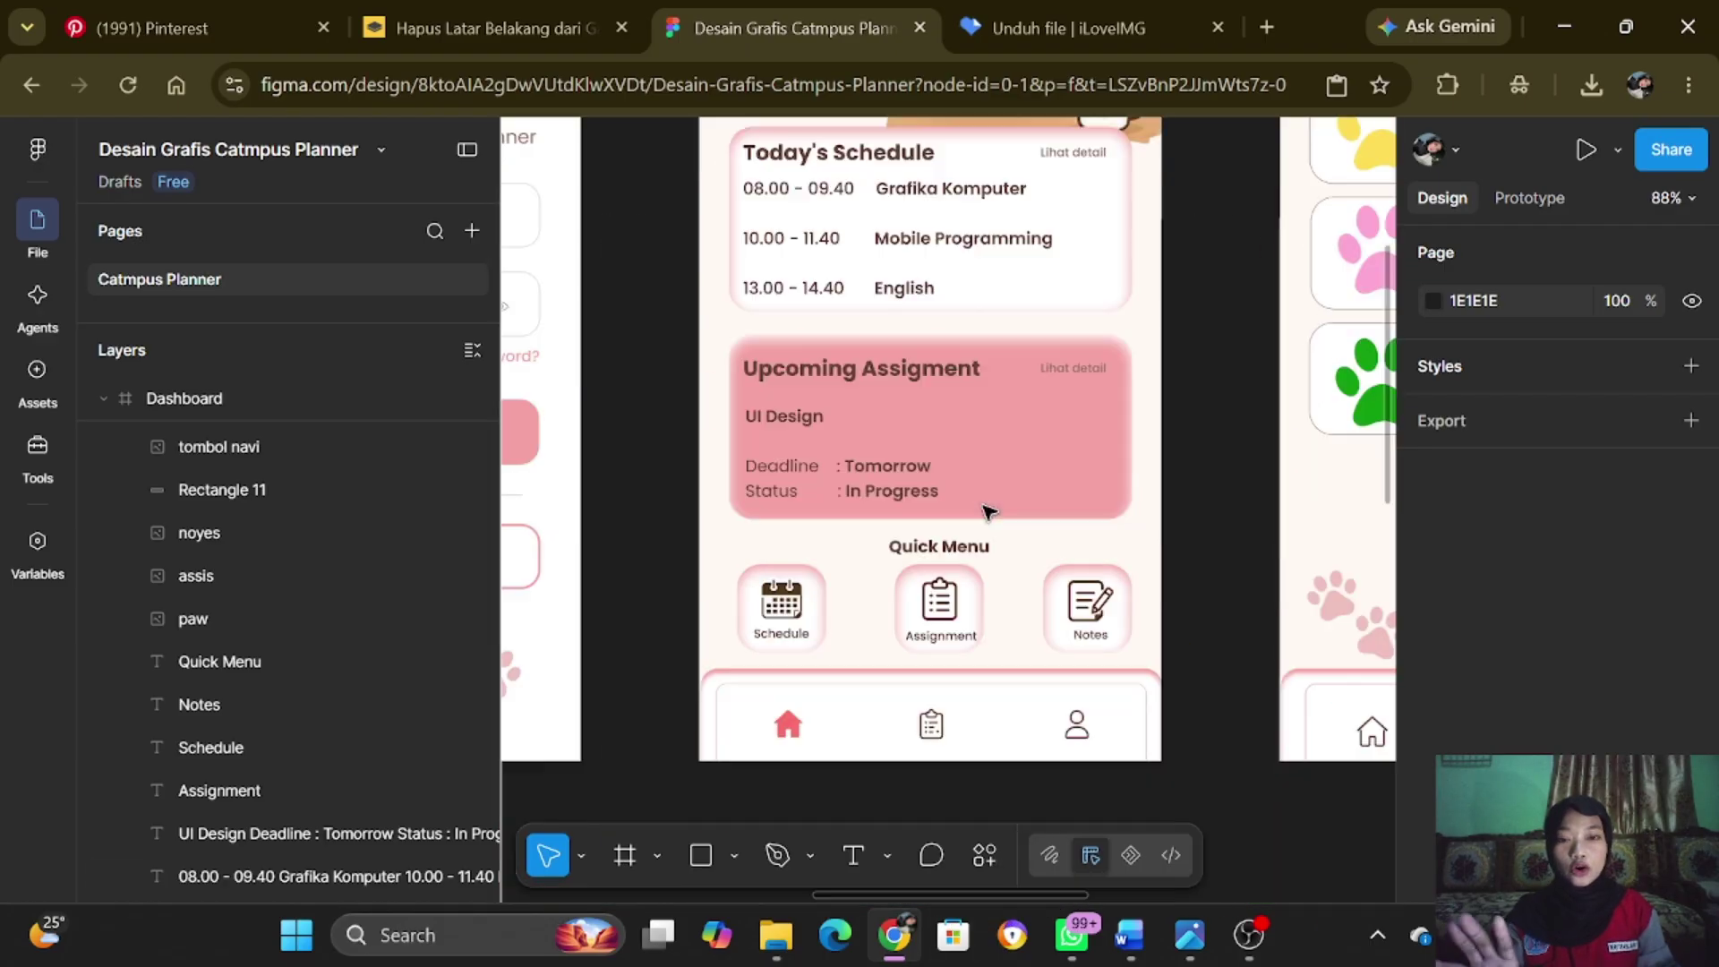
scroll(991, 512, "up", 3)
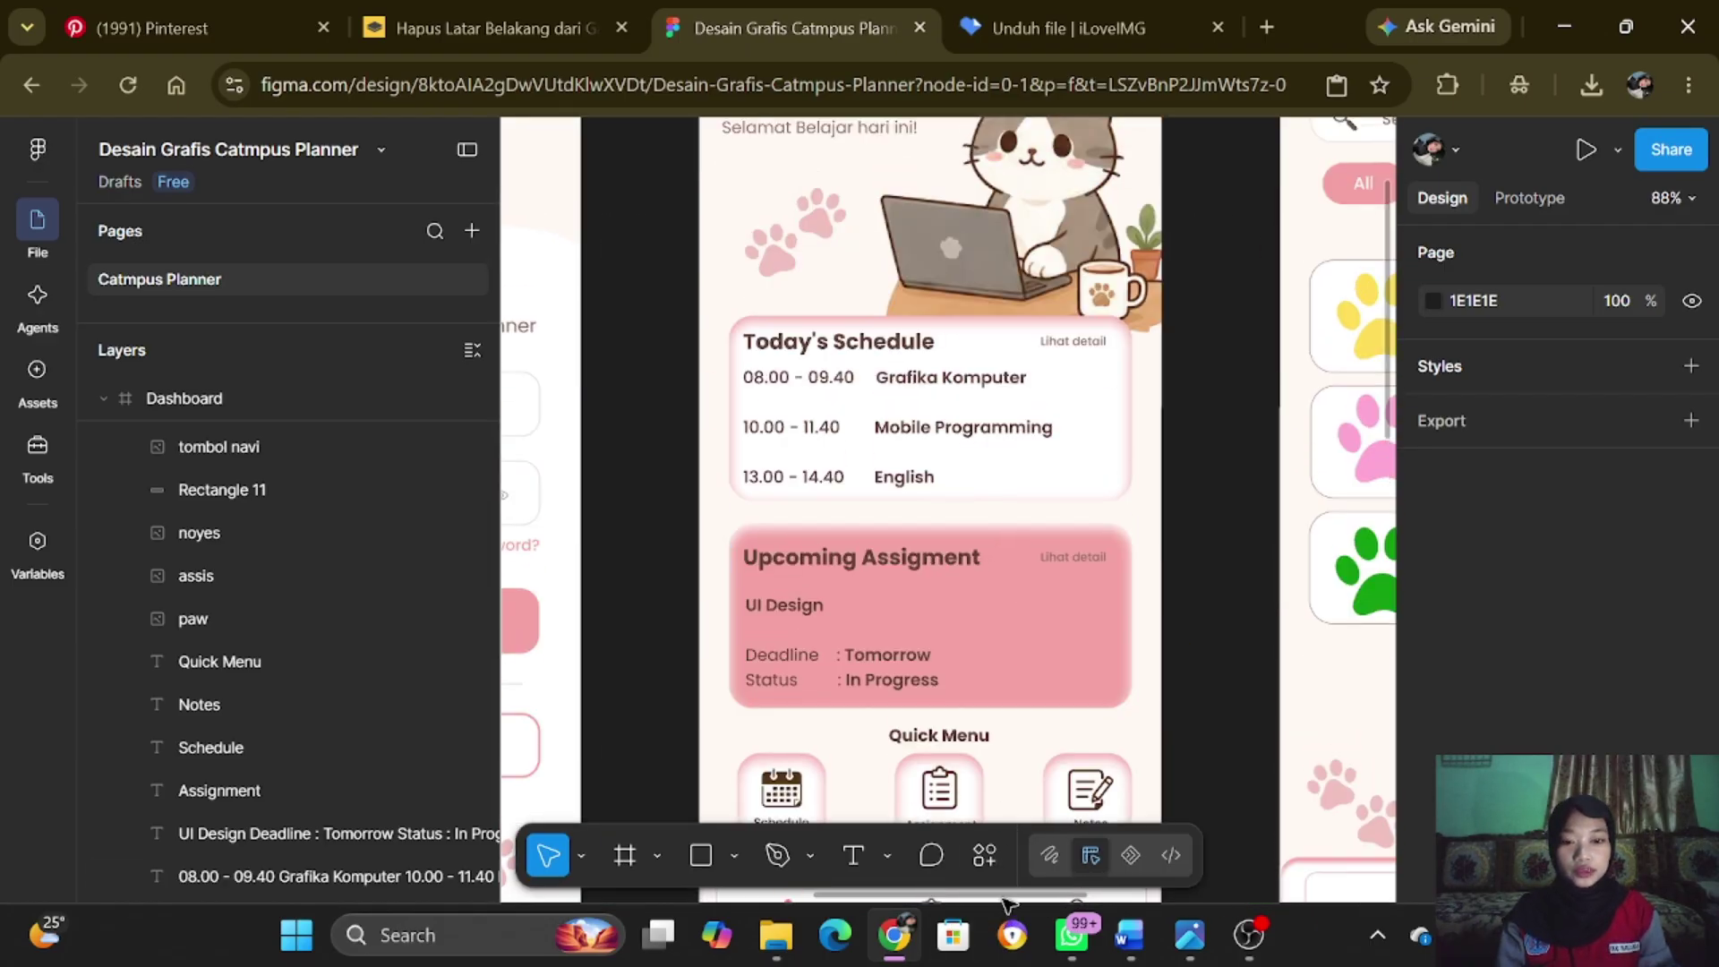
left_click_drag(1007, 902, 1191, 915)
scroll(1111, 508, "up", 2)
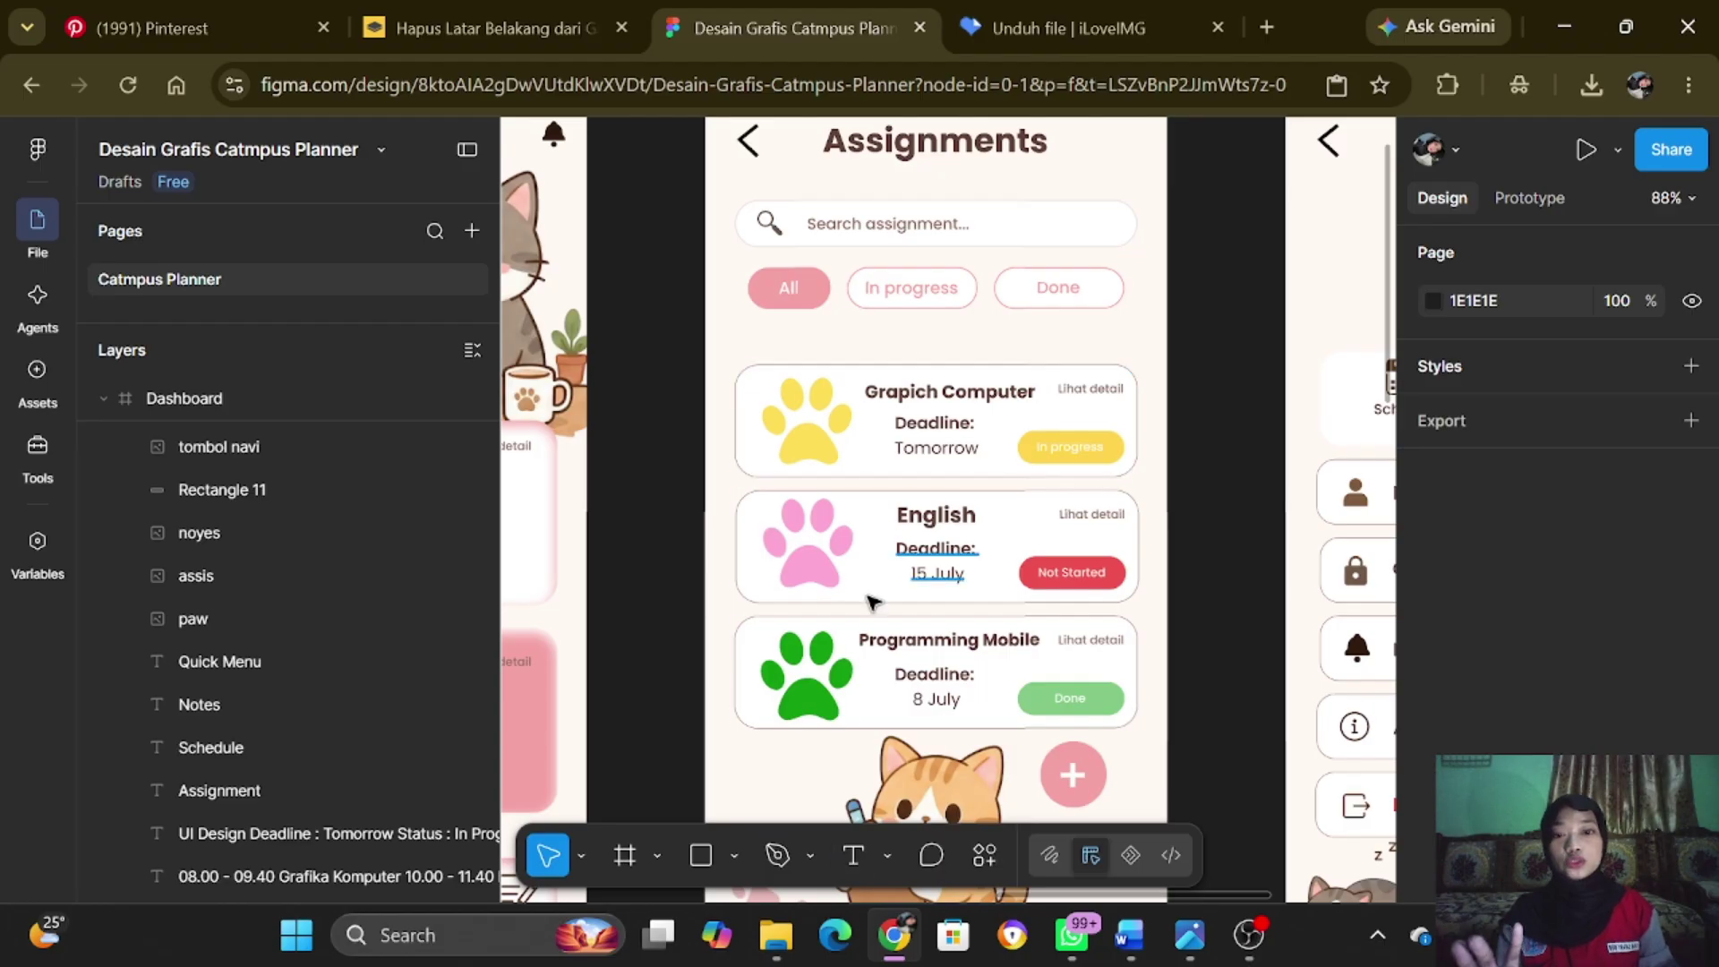
- Inspect the background rectangles of the Grapich Computer and Programming Mobile cards on the Assignment screen
scroll(1012, 573, "down", 2)
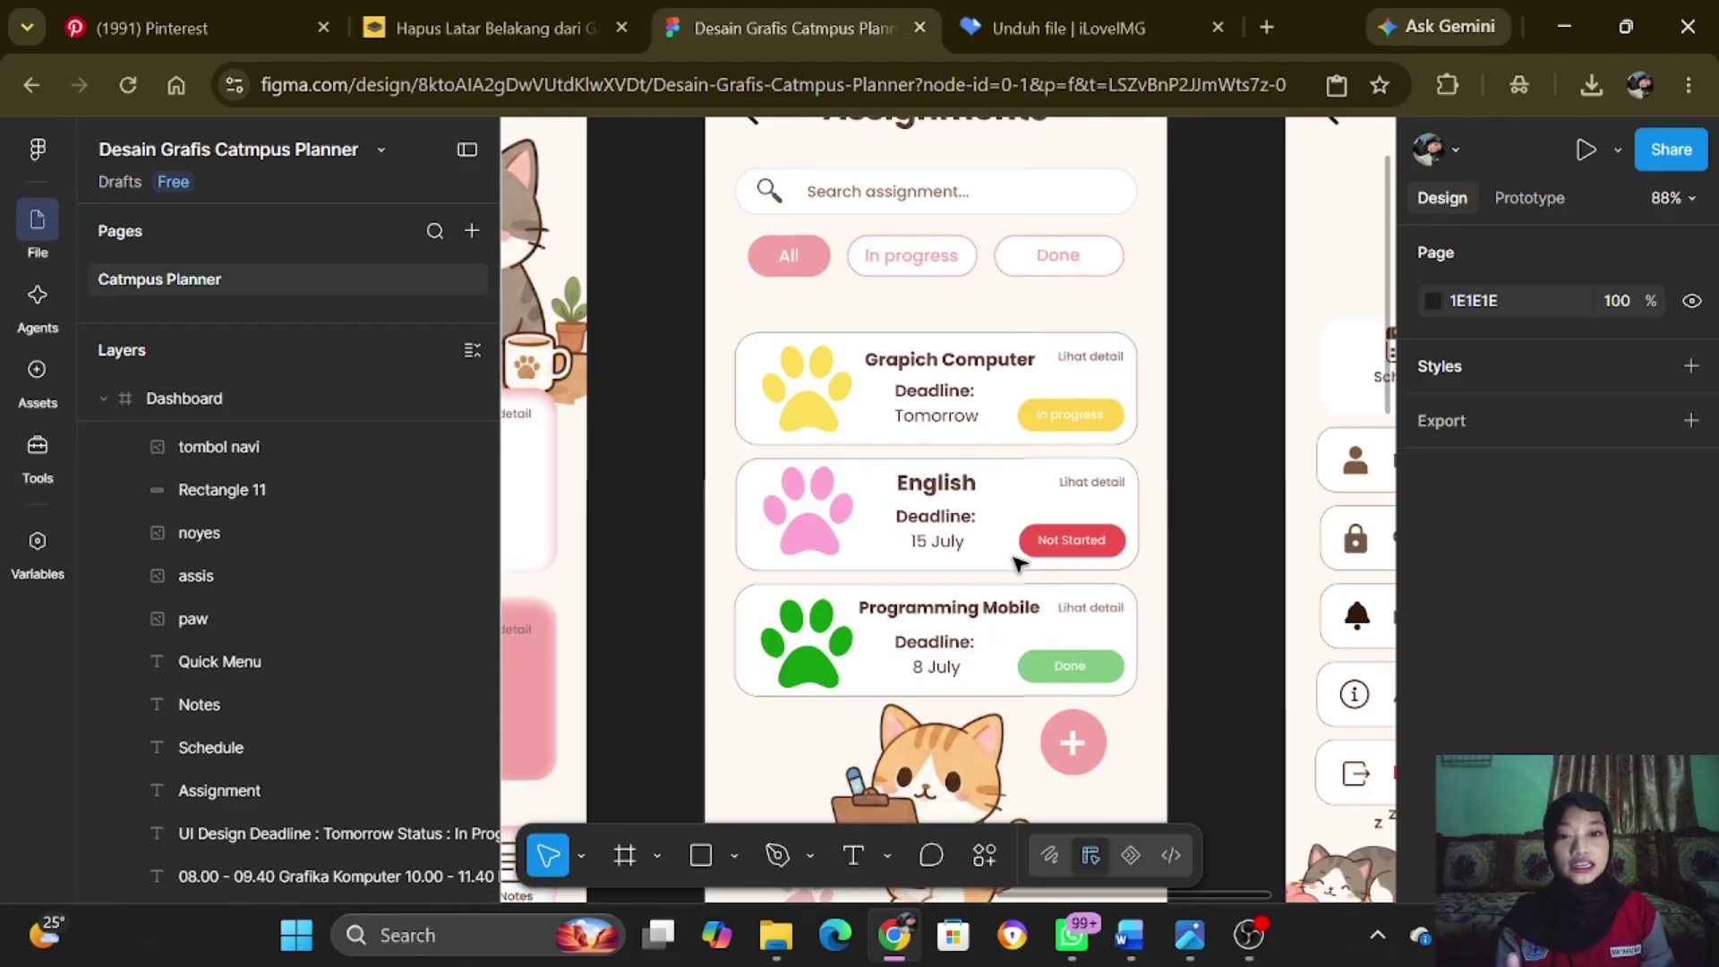
scroll(1014, 537, "down", 1)
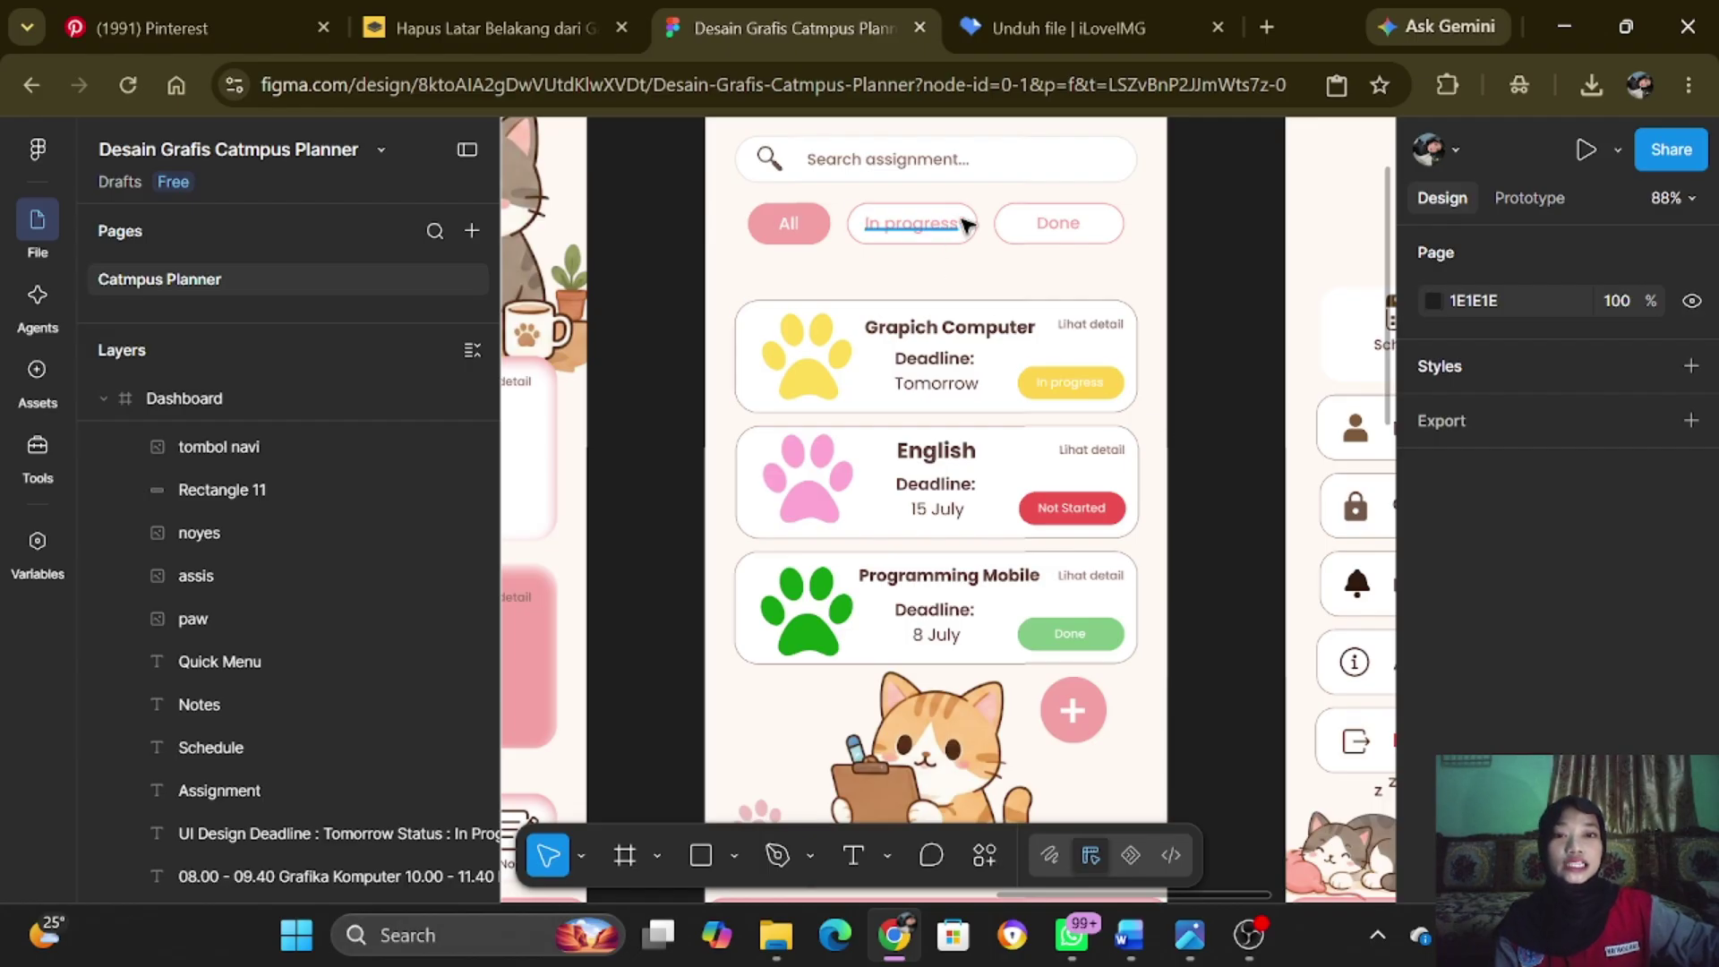
left_click(1029, 364)
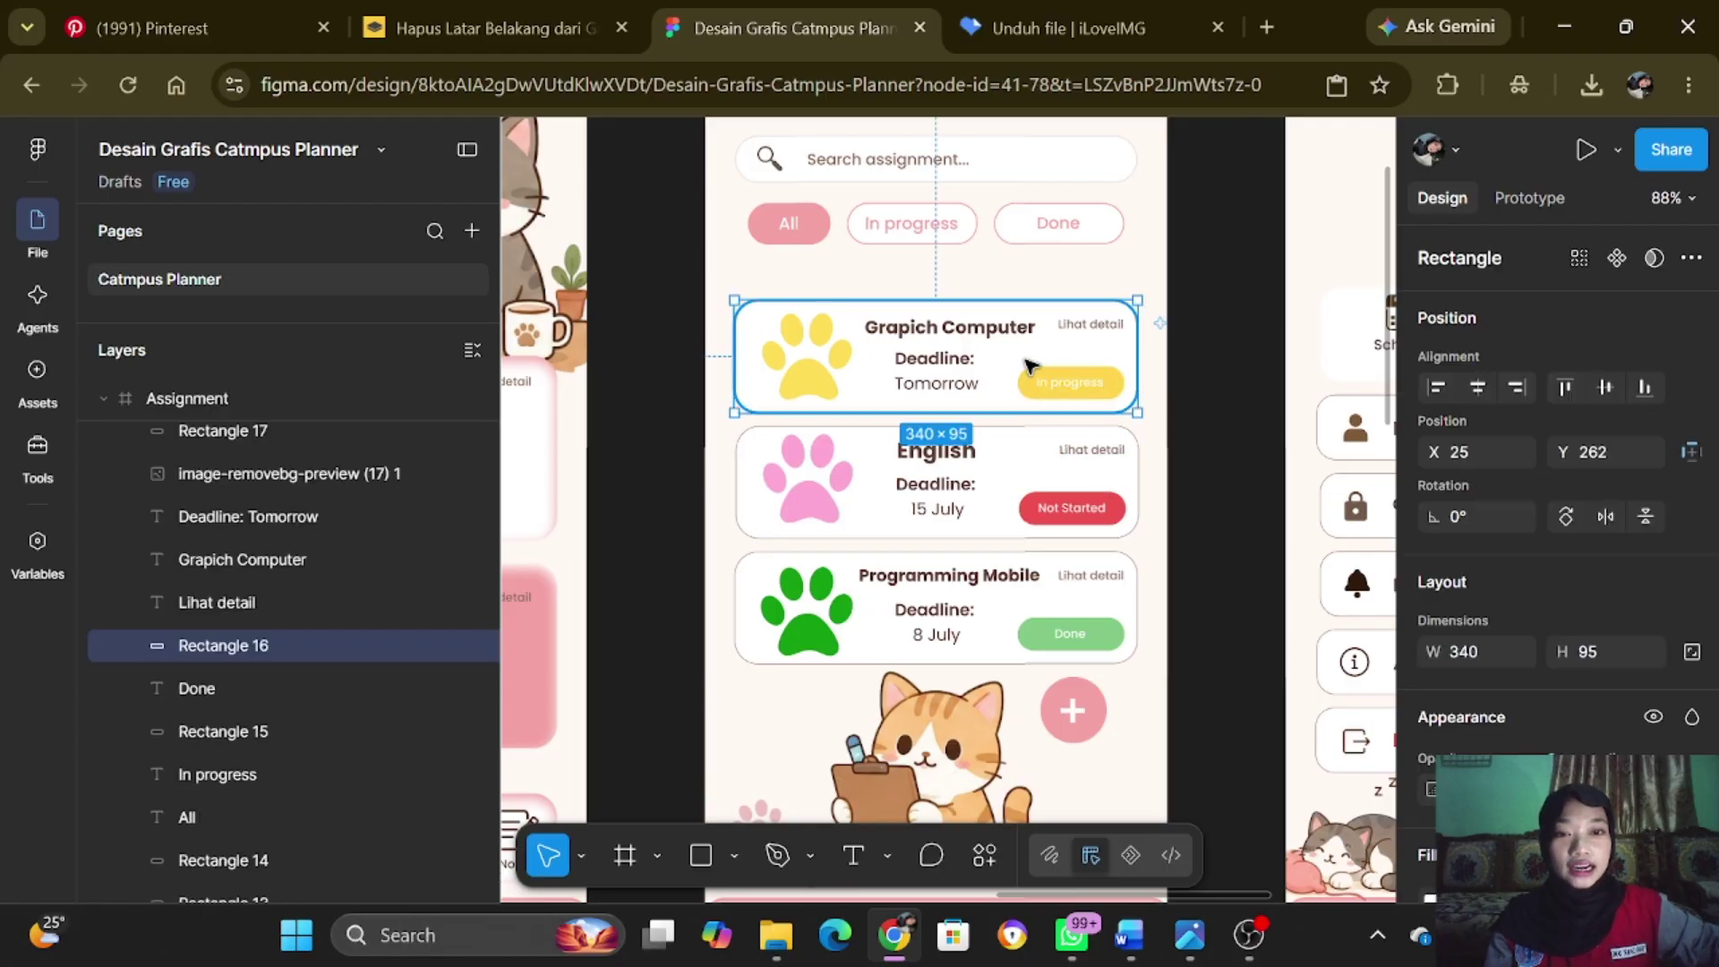
left_click(1224, 356)
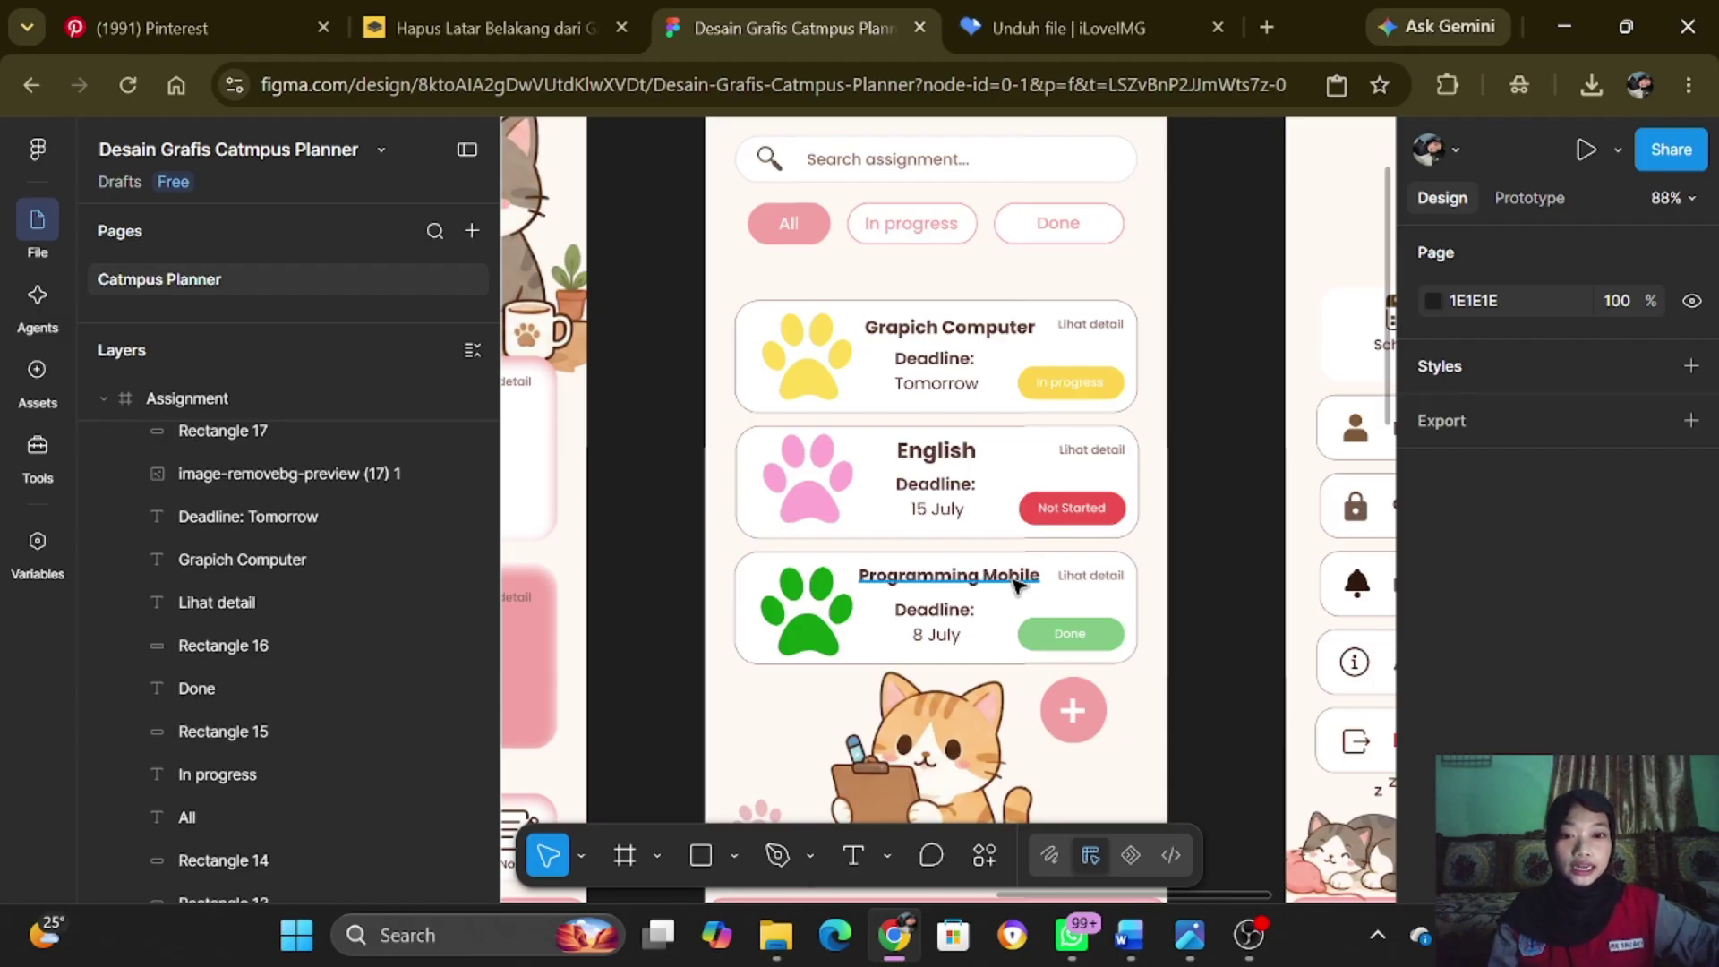
left_click(882, 624)
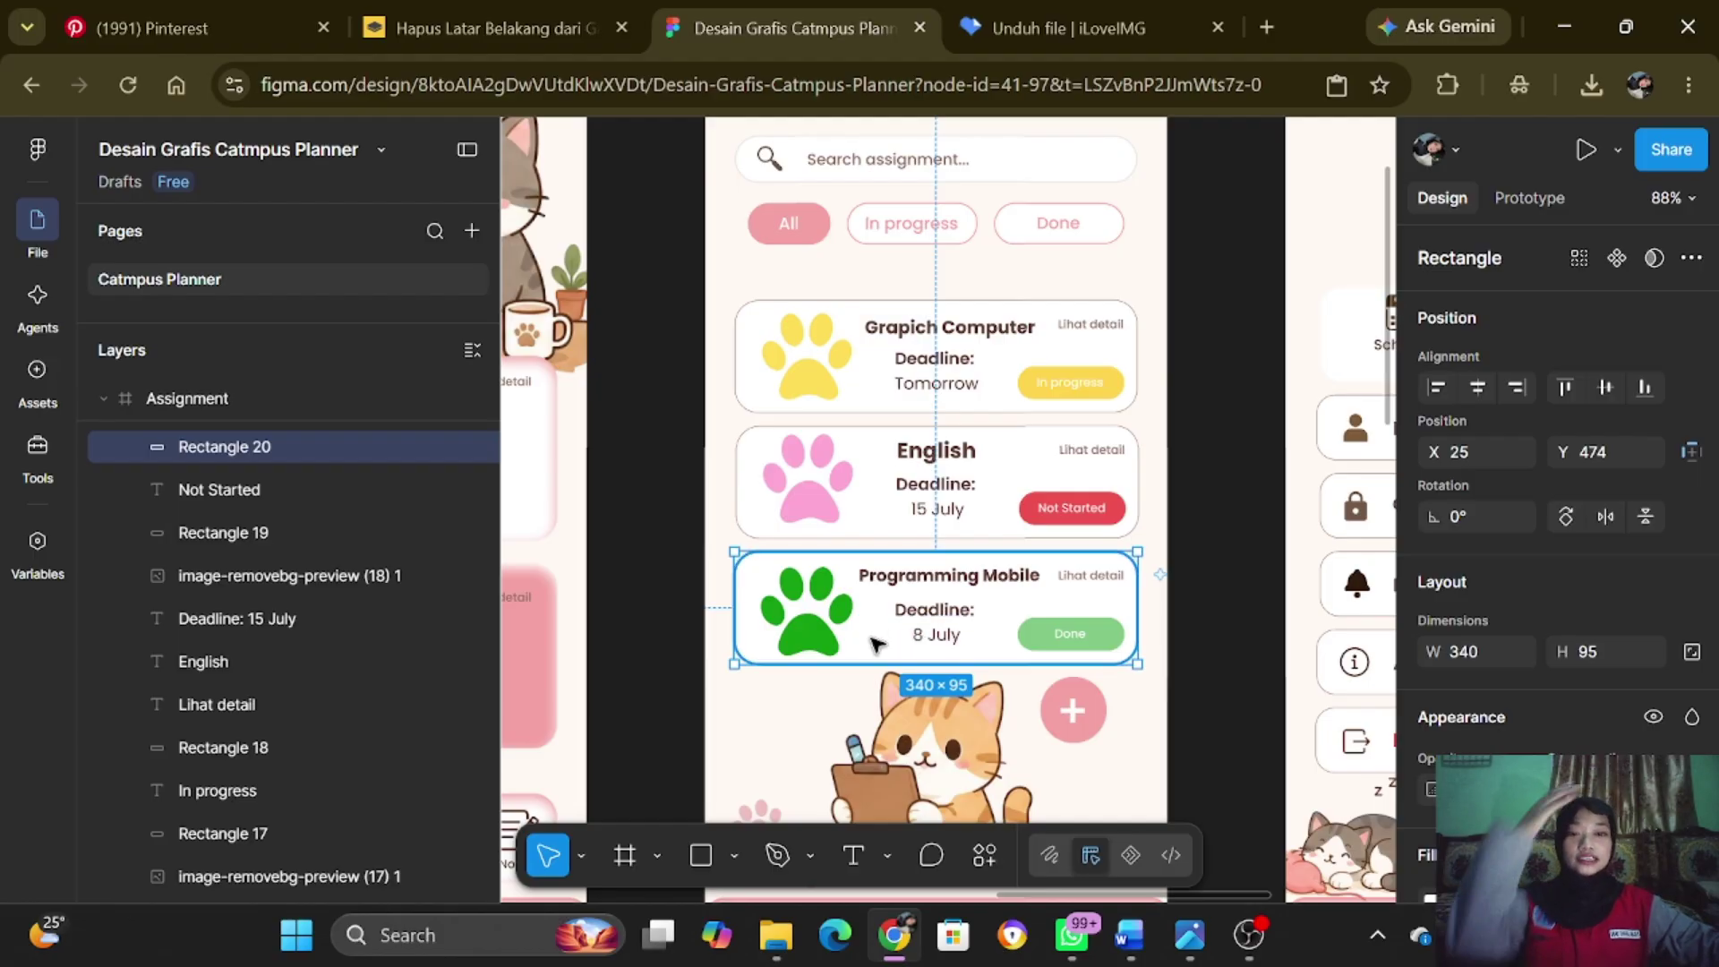
left_click(1218, 619)
left_click(1124, 626)
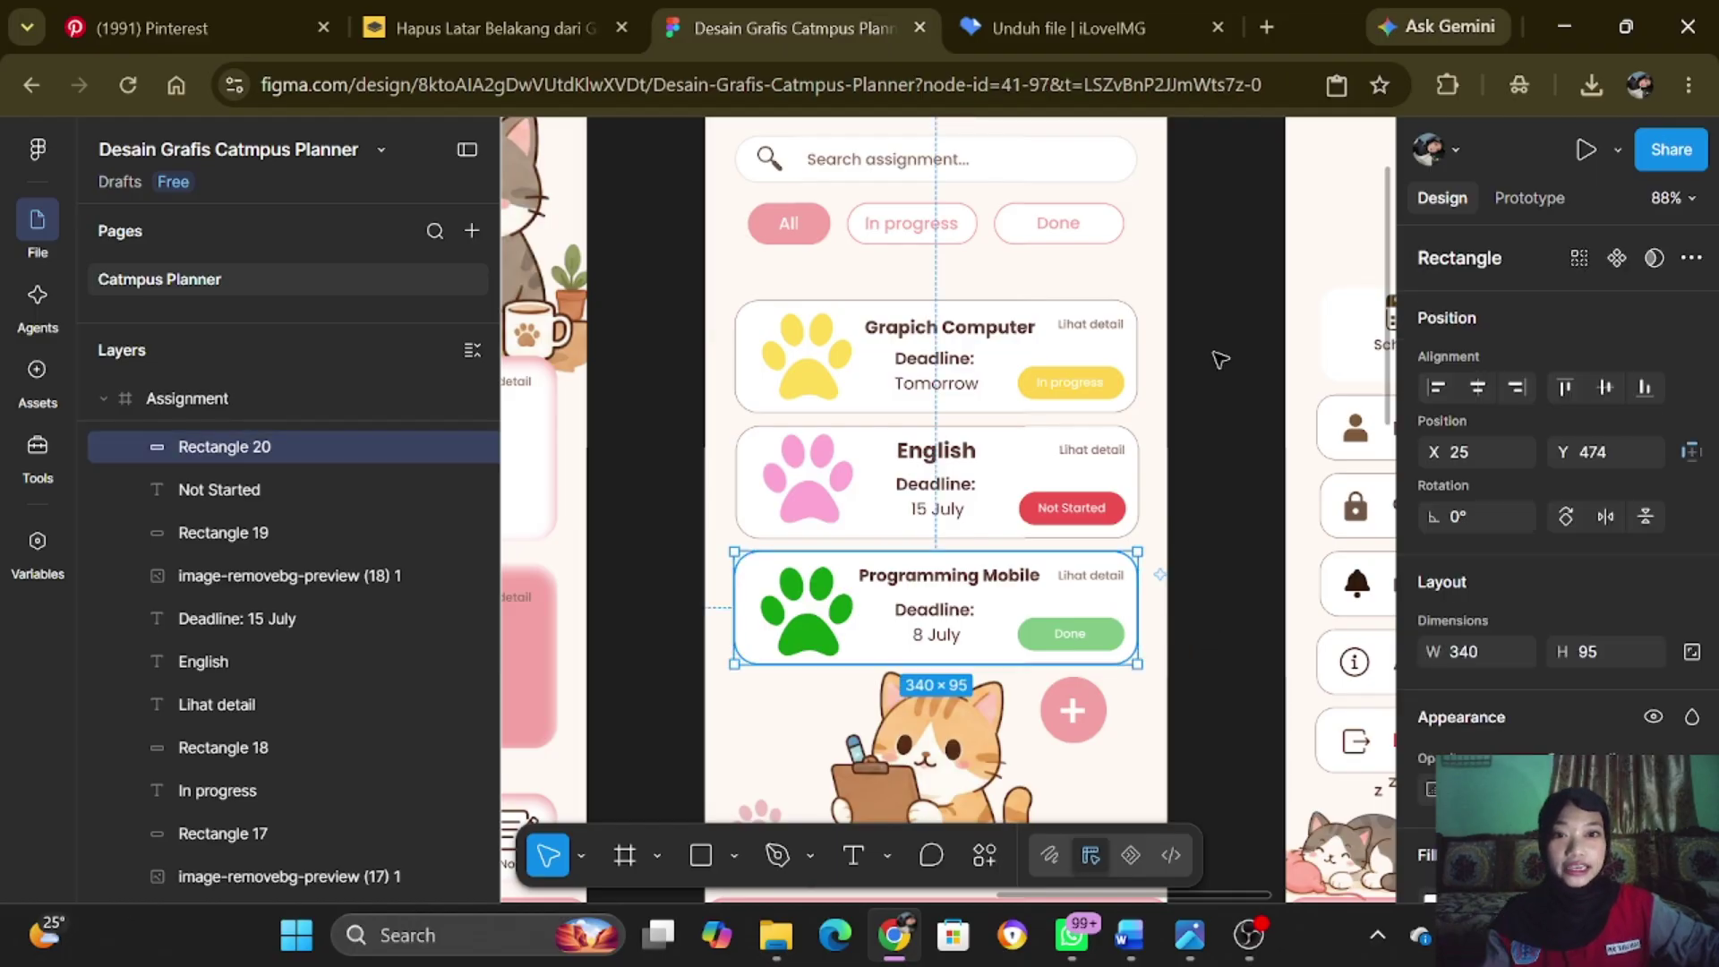
left_click(1232, 326)
- Inspect the rectangle behind the "Search assignment..." bar and view the filters below it
left_click(1005, 167)
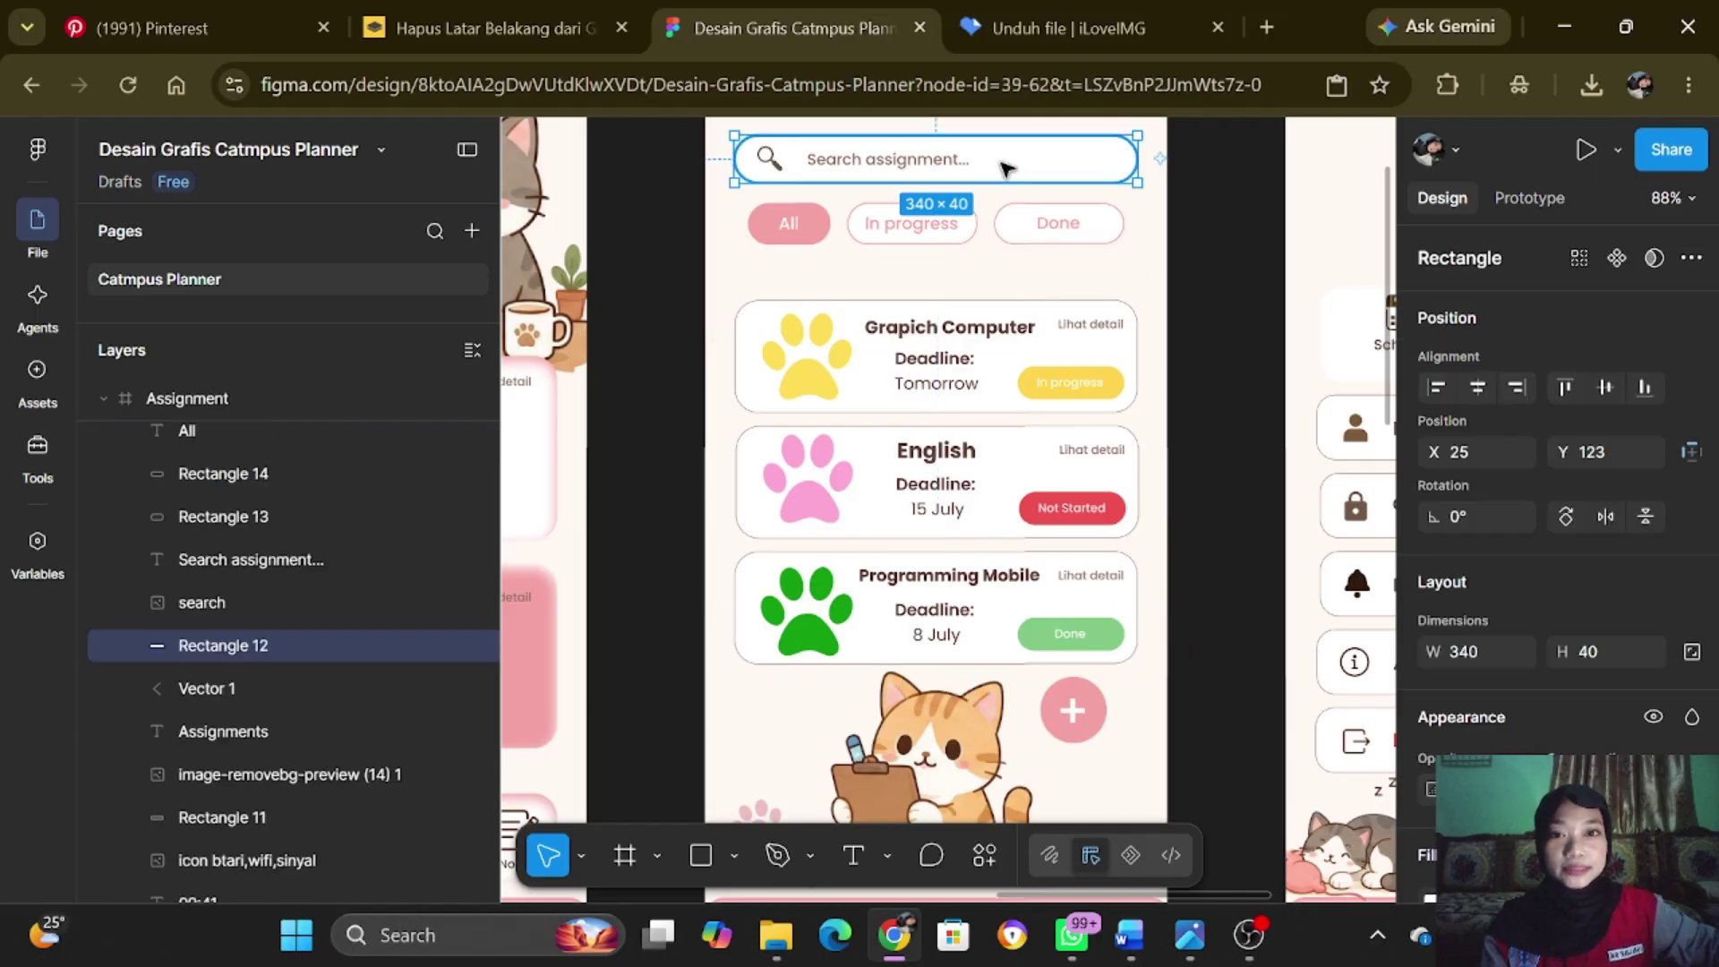
scroll(1007, 170, "up", 2)
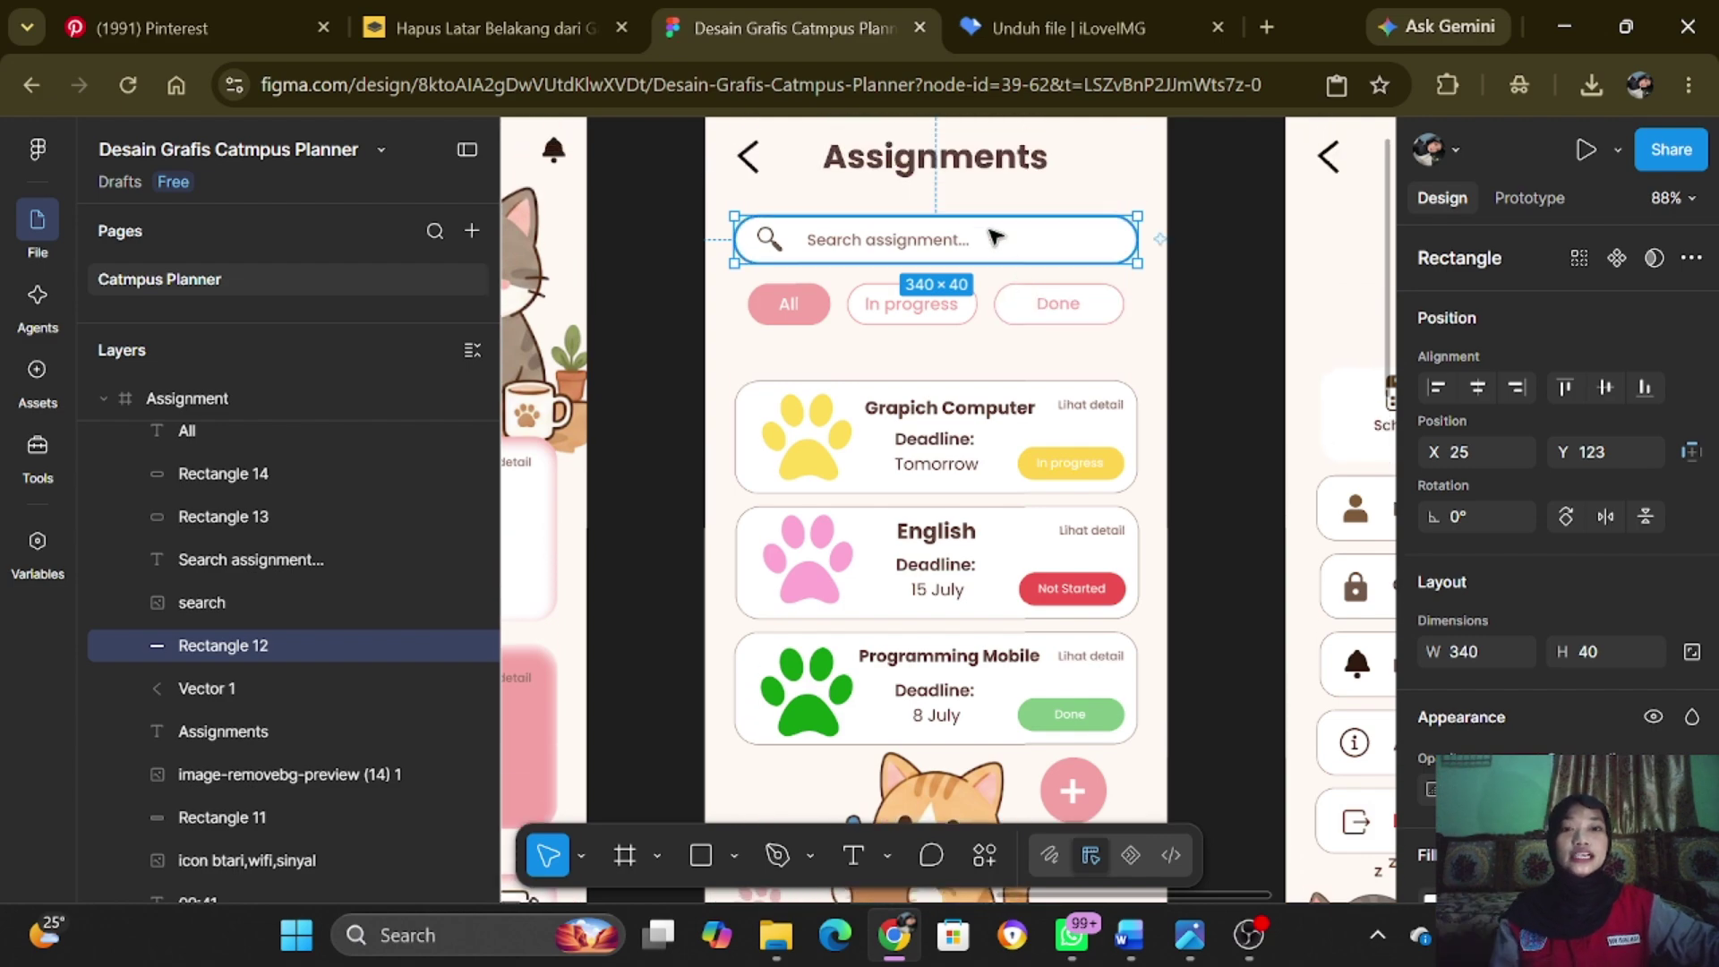
scroll(994, 238, "down", 4)
scroll(989, 249, "up", 2)
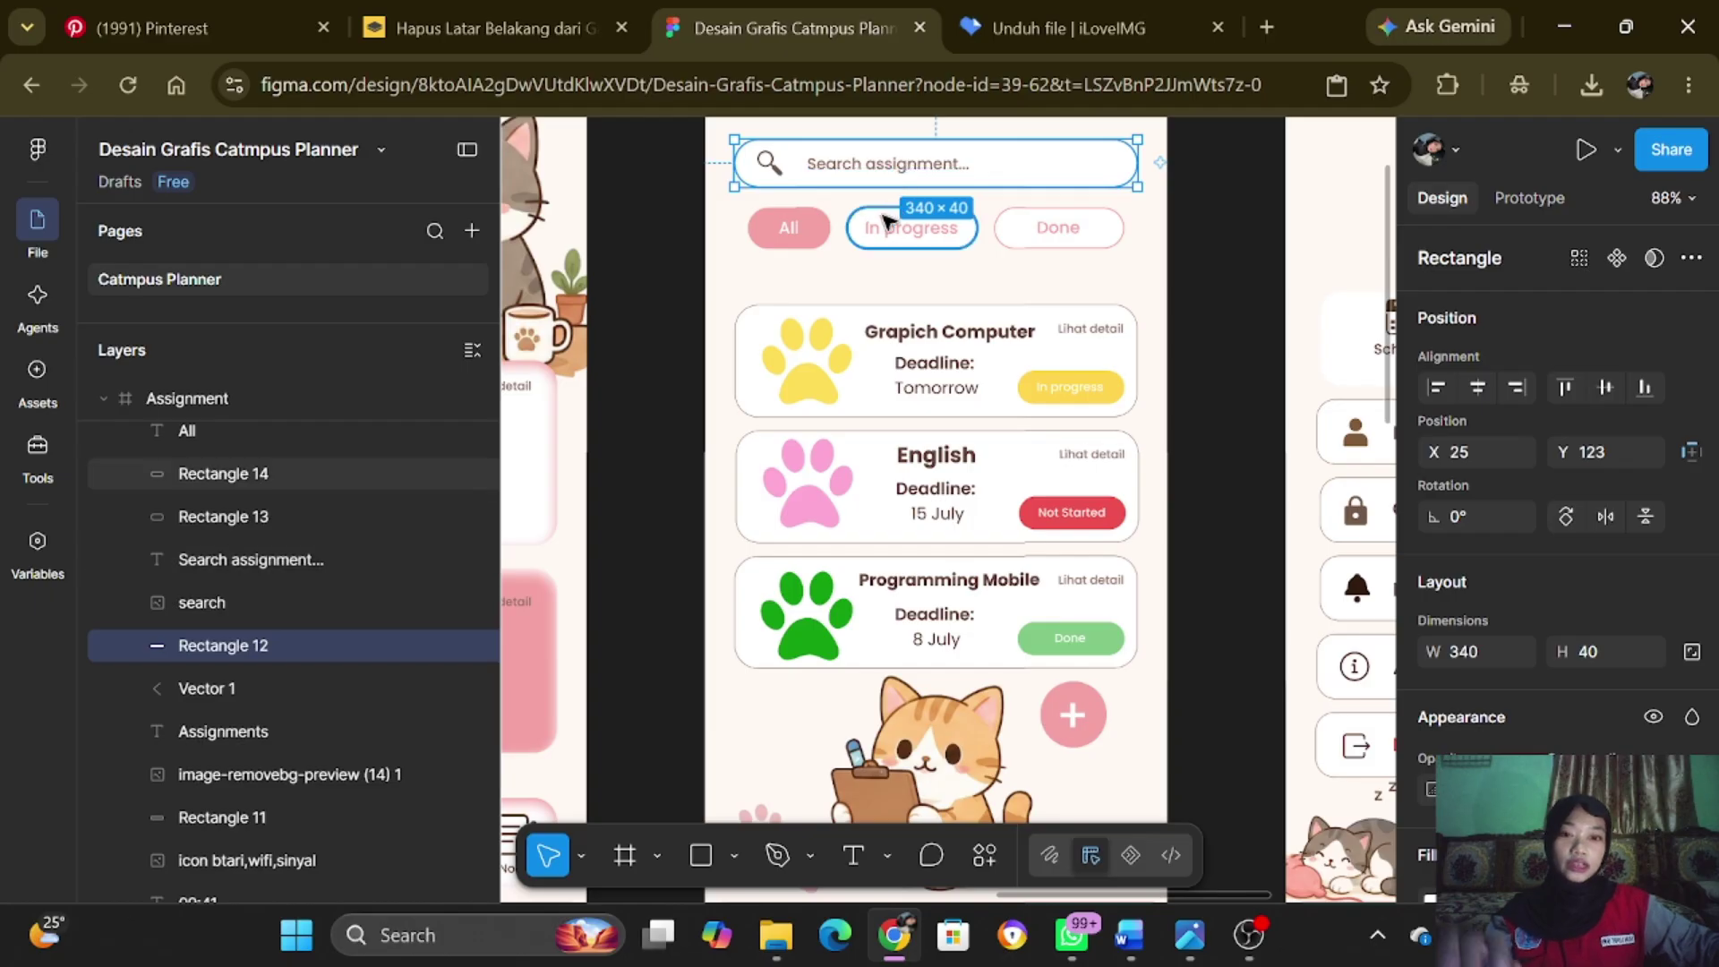
- Inspect the English card's background rectangle and review the Assignment screen from its title down to the cat illustration
left_click(1021, 488)
scroll(1018, 457, "down", 3)
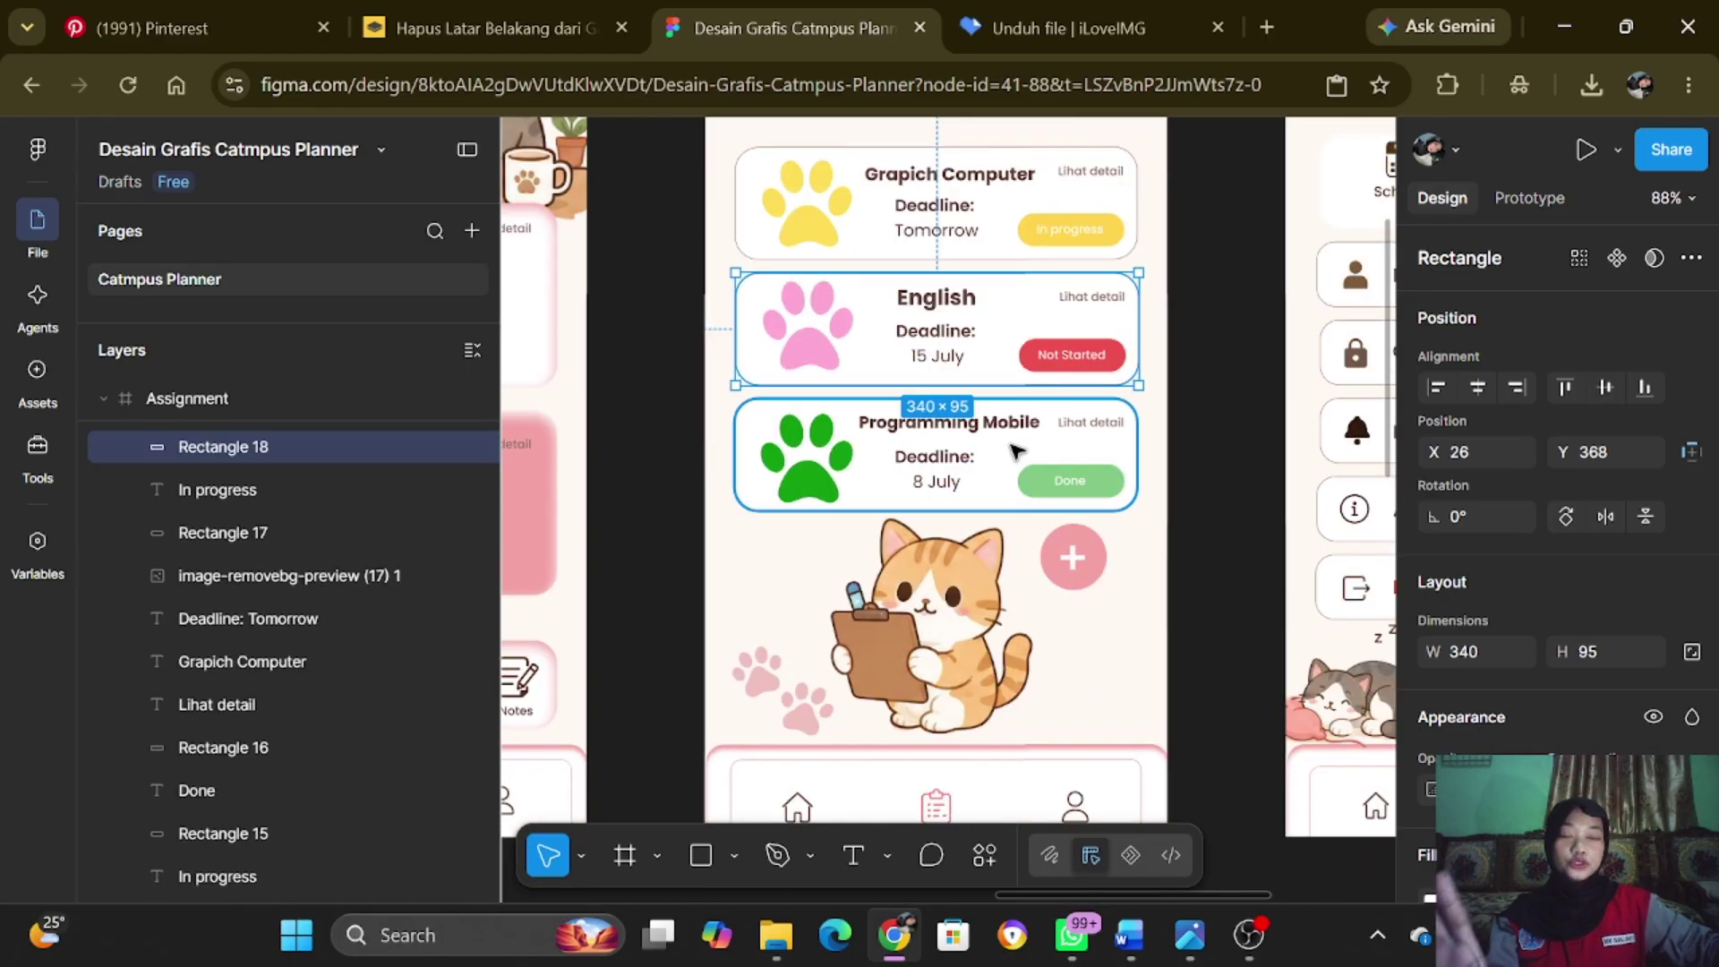
scroll(1007, 443, "down", 1)
scroll(998, 439, "up", 3)
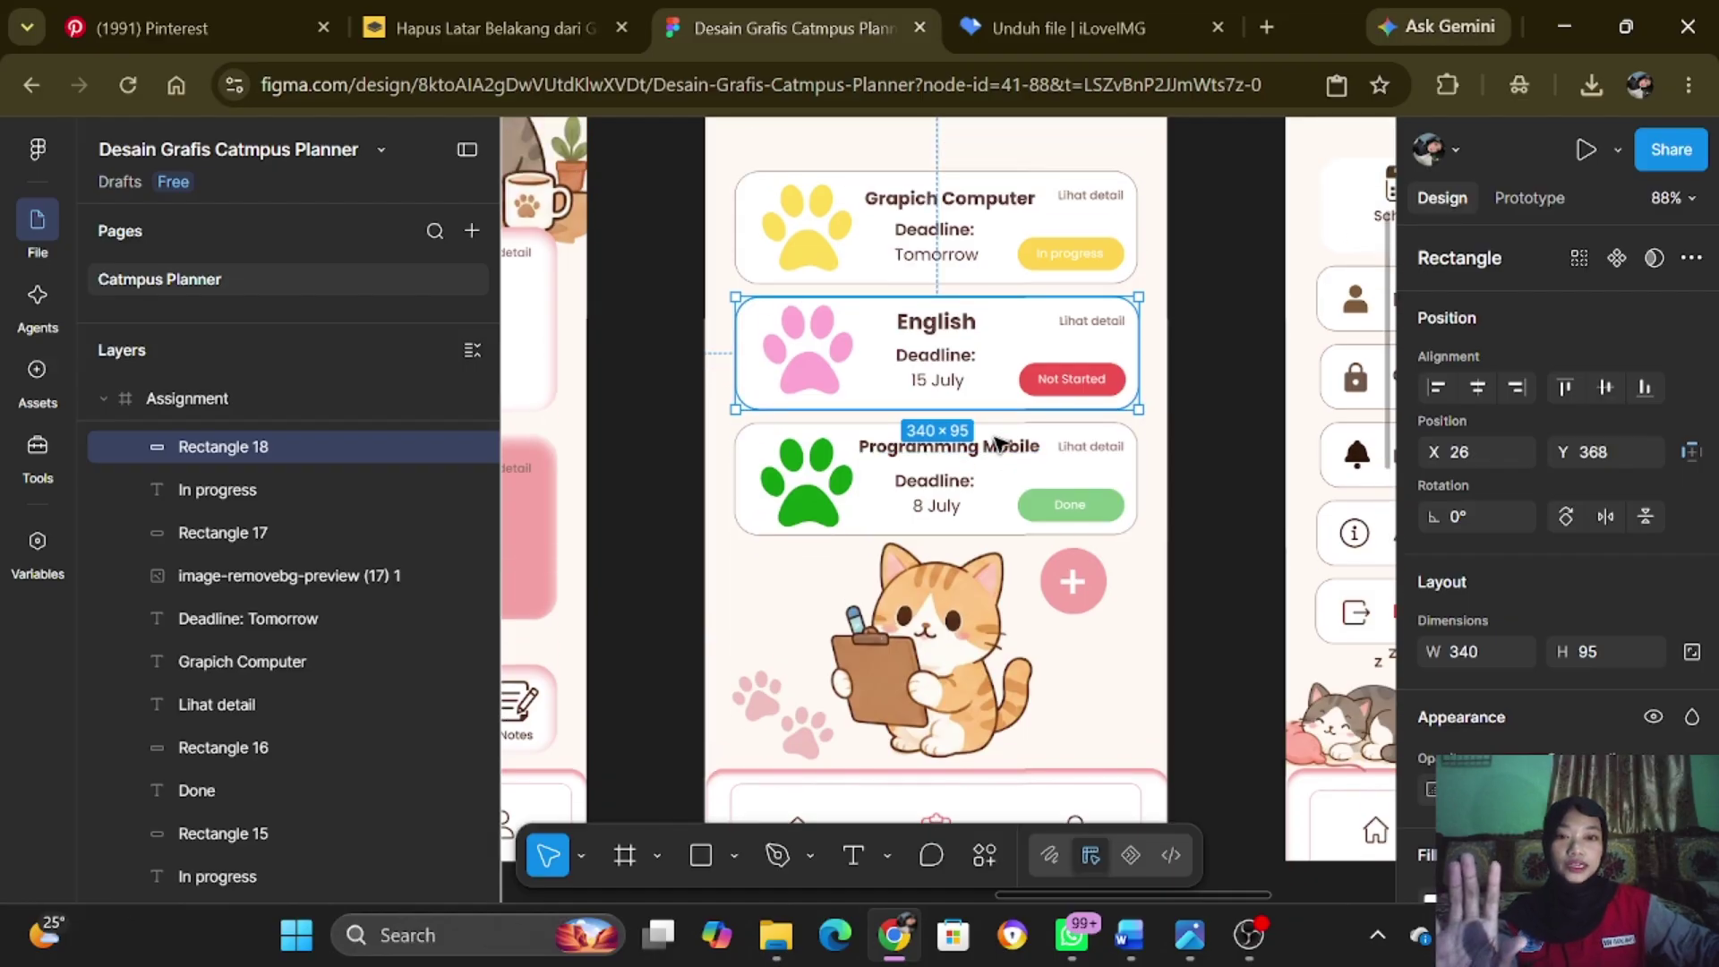
scroll(994, 433, "up", 2)
scroll(996, 439, "down", 1)
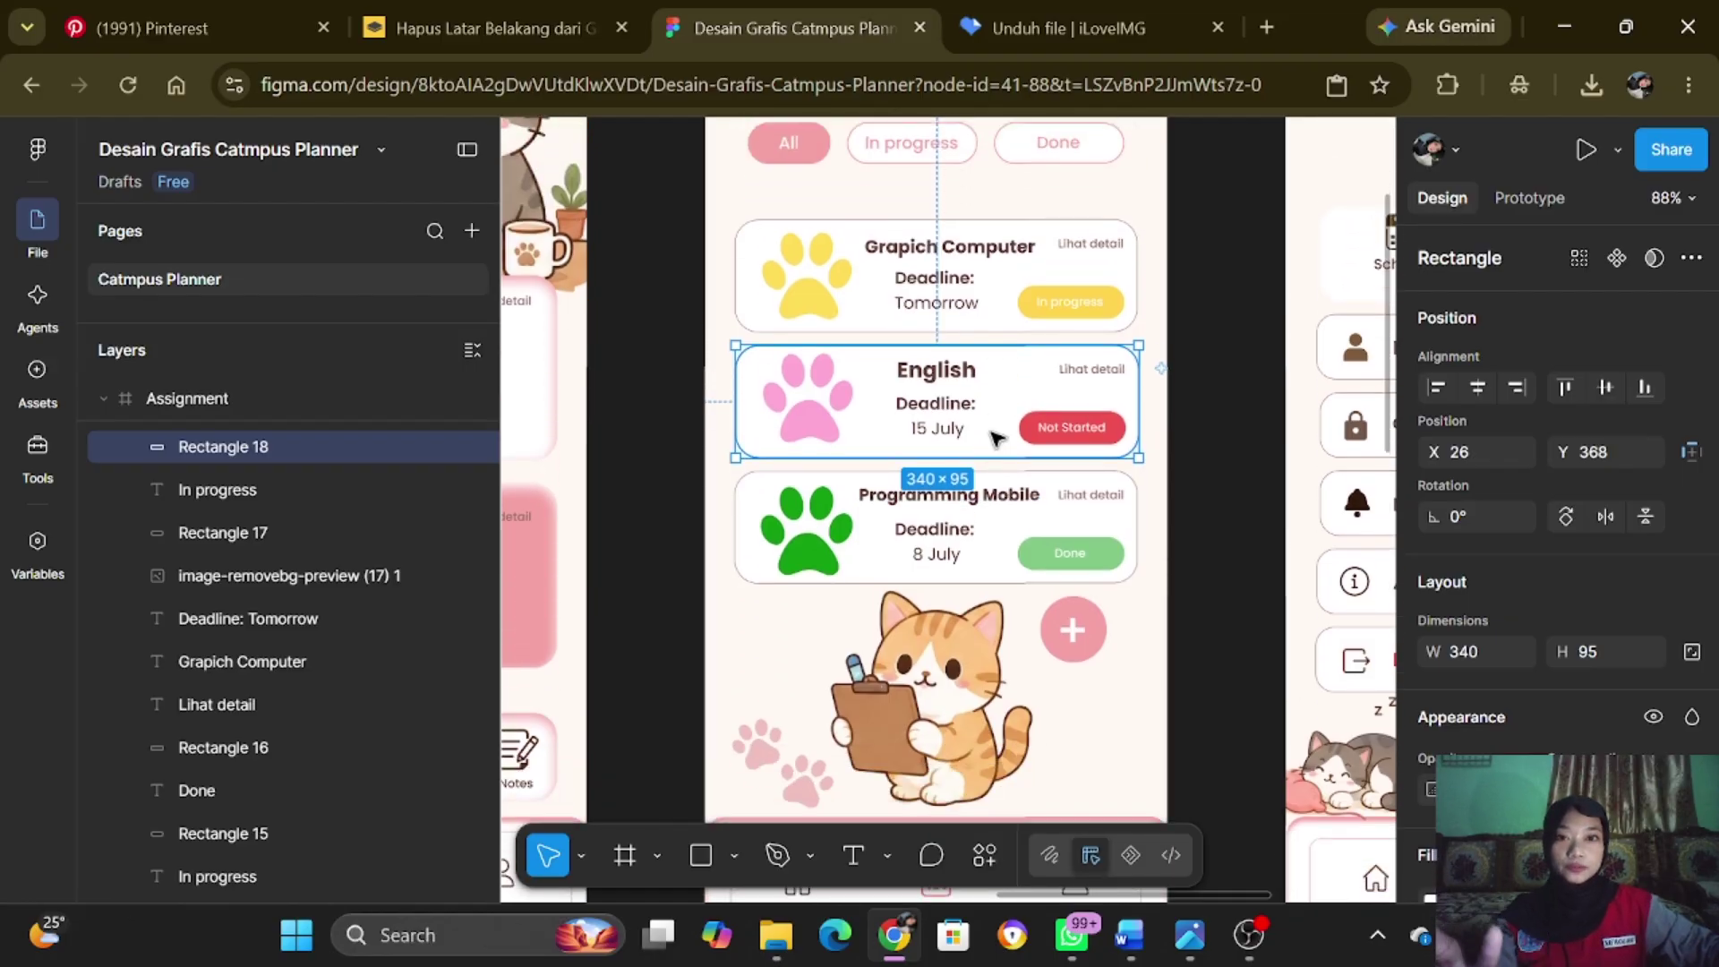
scroll(996, 439, "up", 4)
scroll(996, 439, "down", 3)
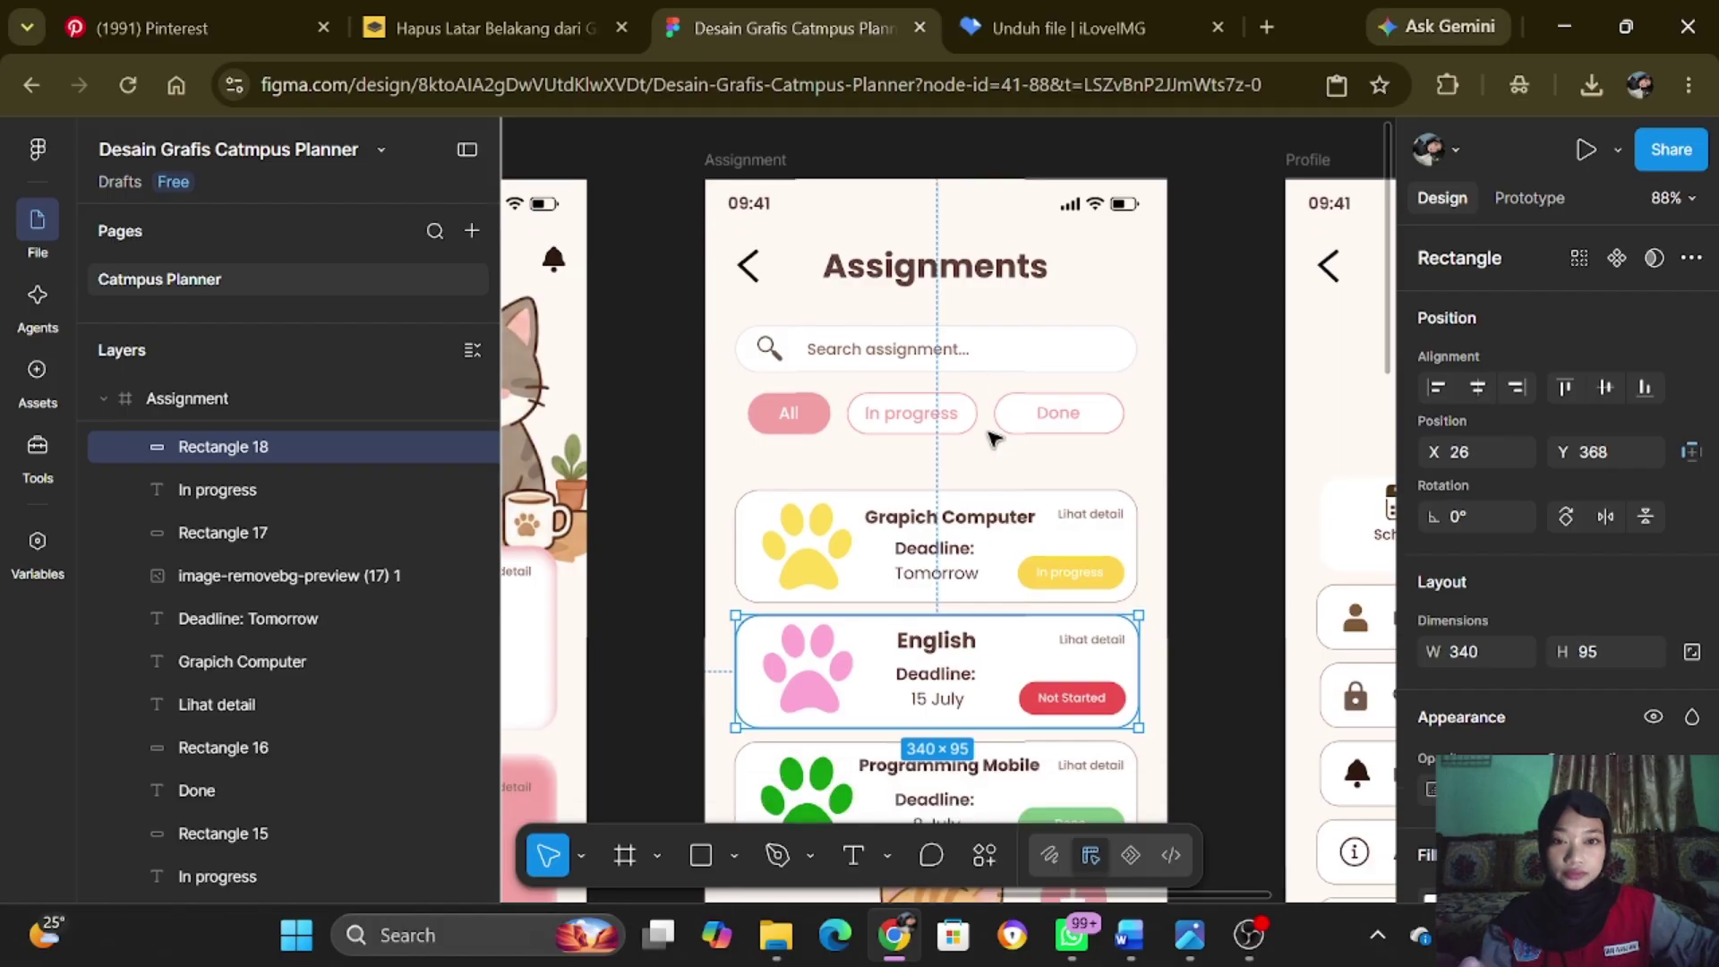
scroll(988, 432, "down", 1)
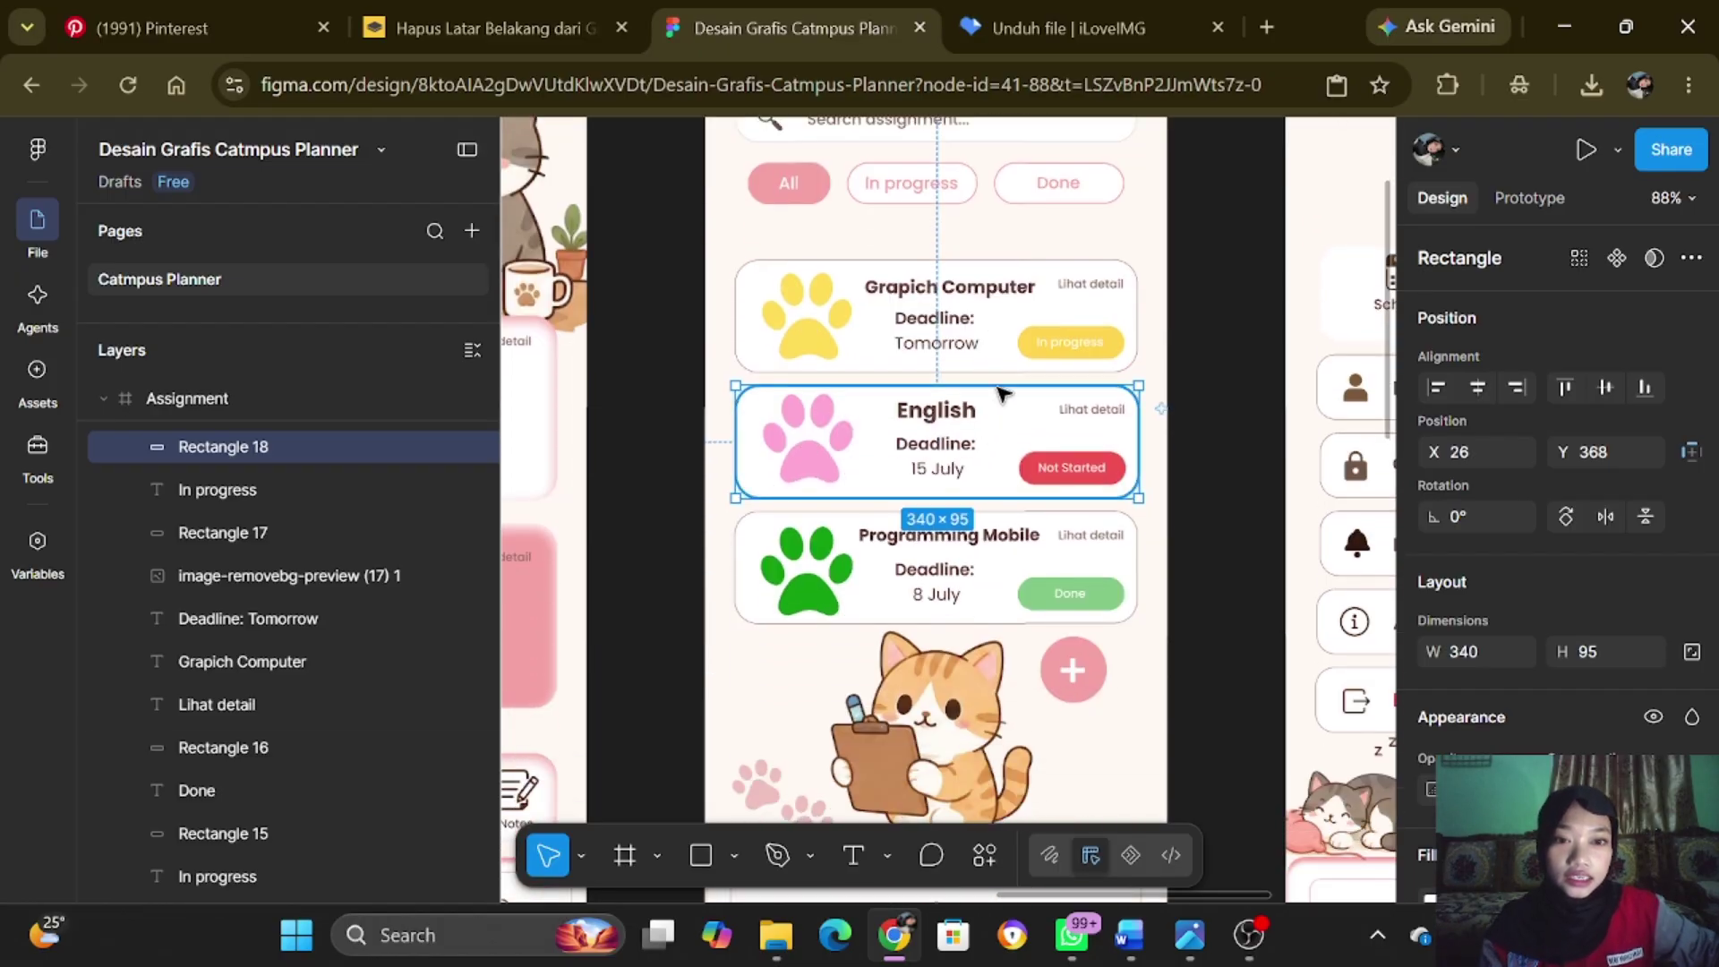
- Inspect the "Lihat detail" text on the Grapich Computer, English and Programming Mobile cards
left_click(1083, 288)
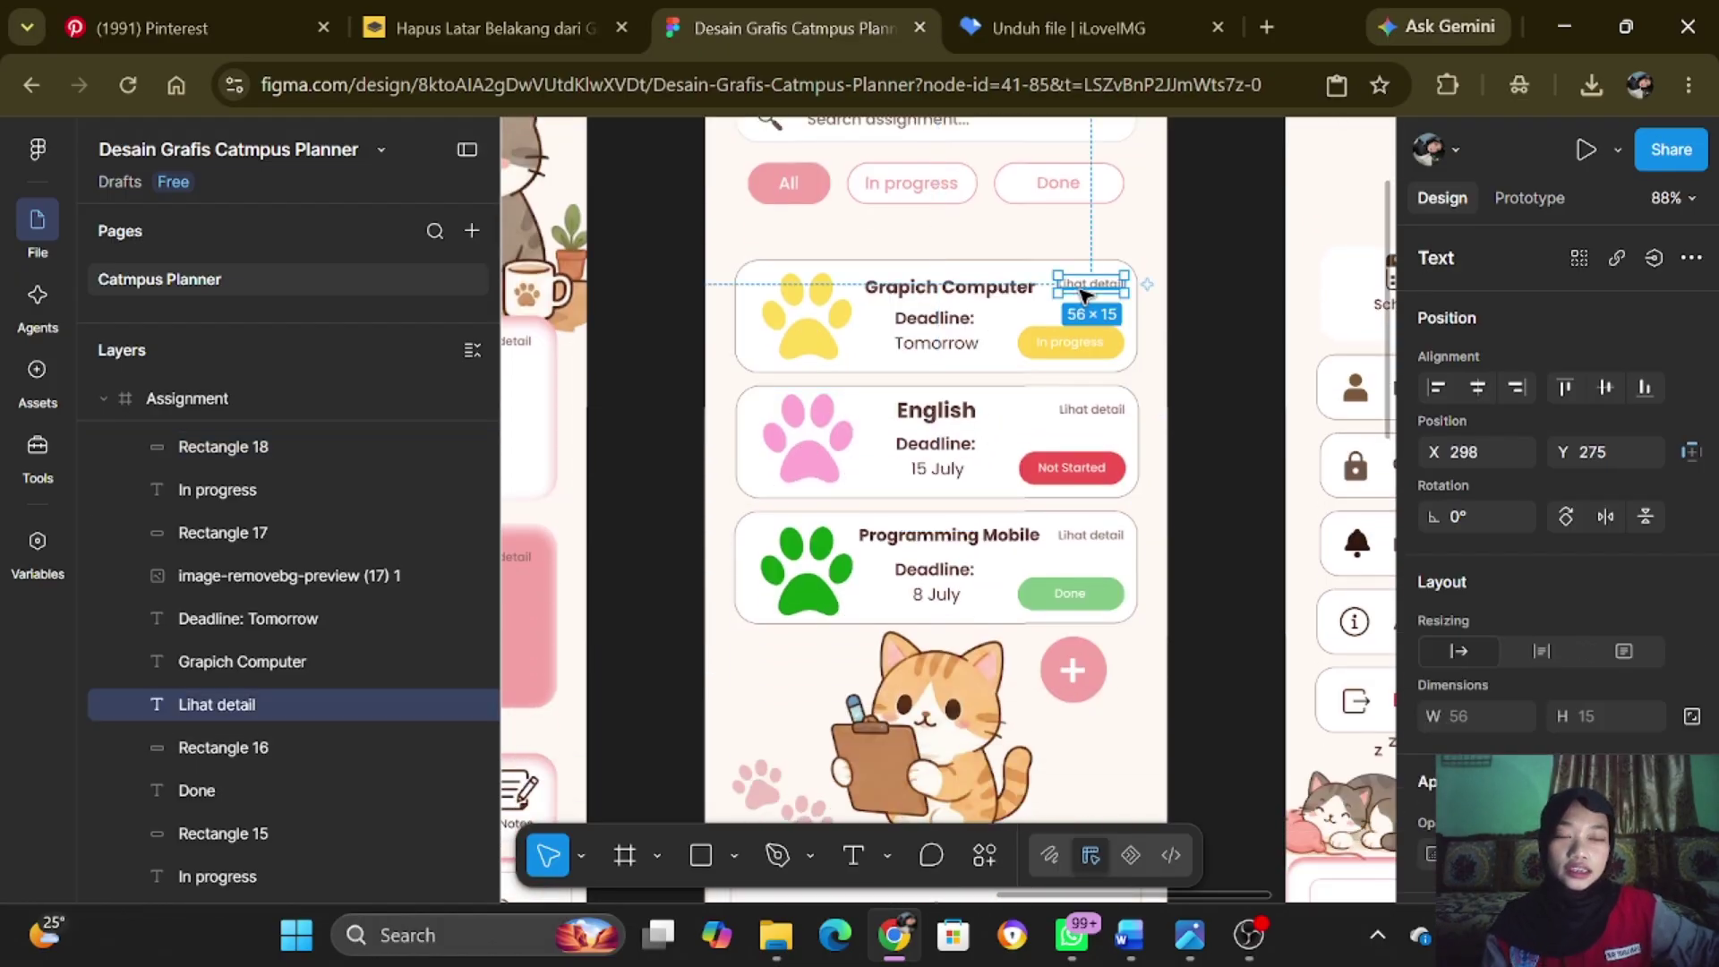
left_click(1079, 413)
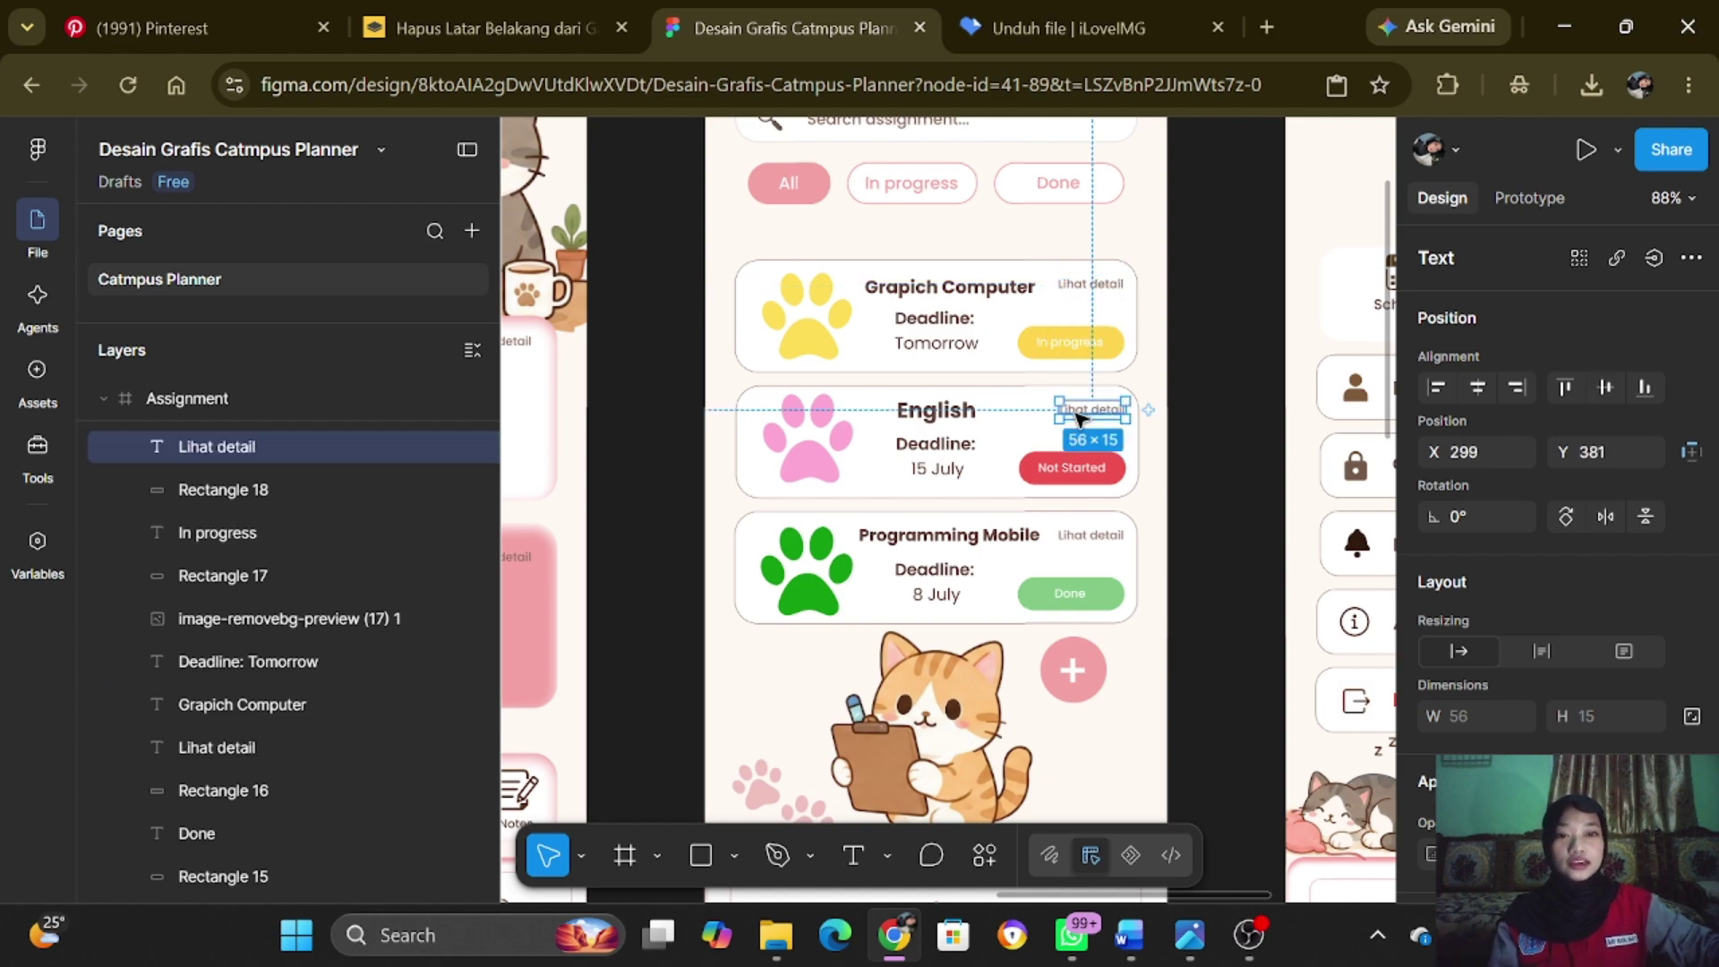
left_click(1092, 535)
left_click(1198, 383)
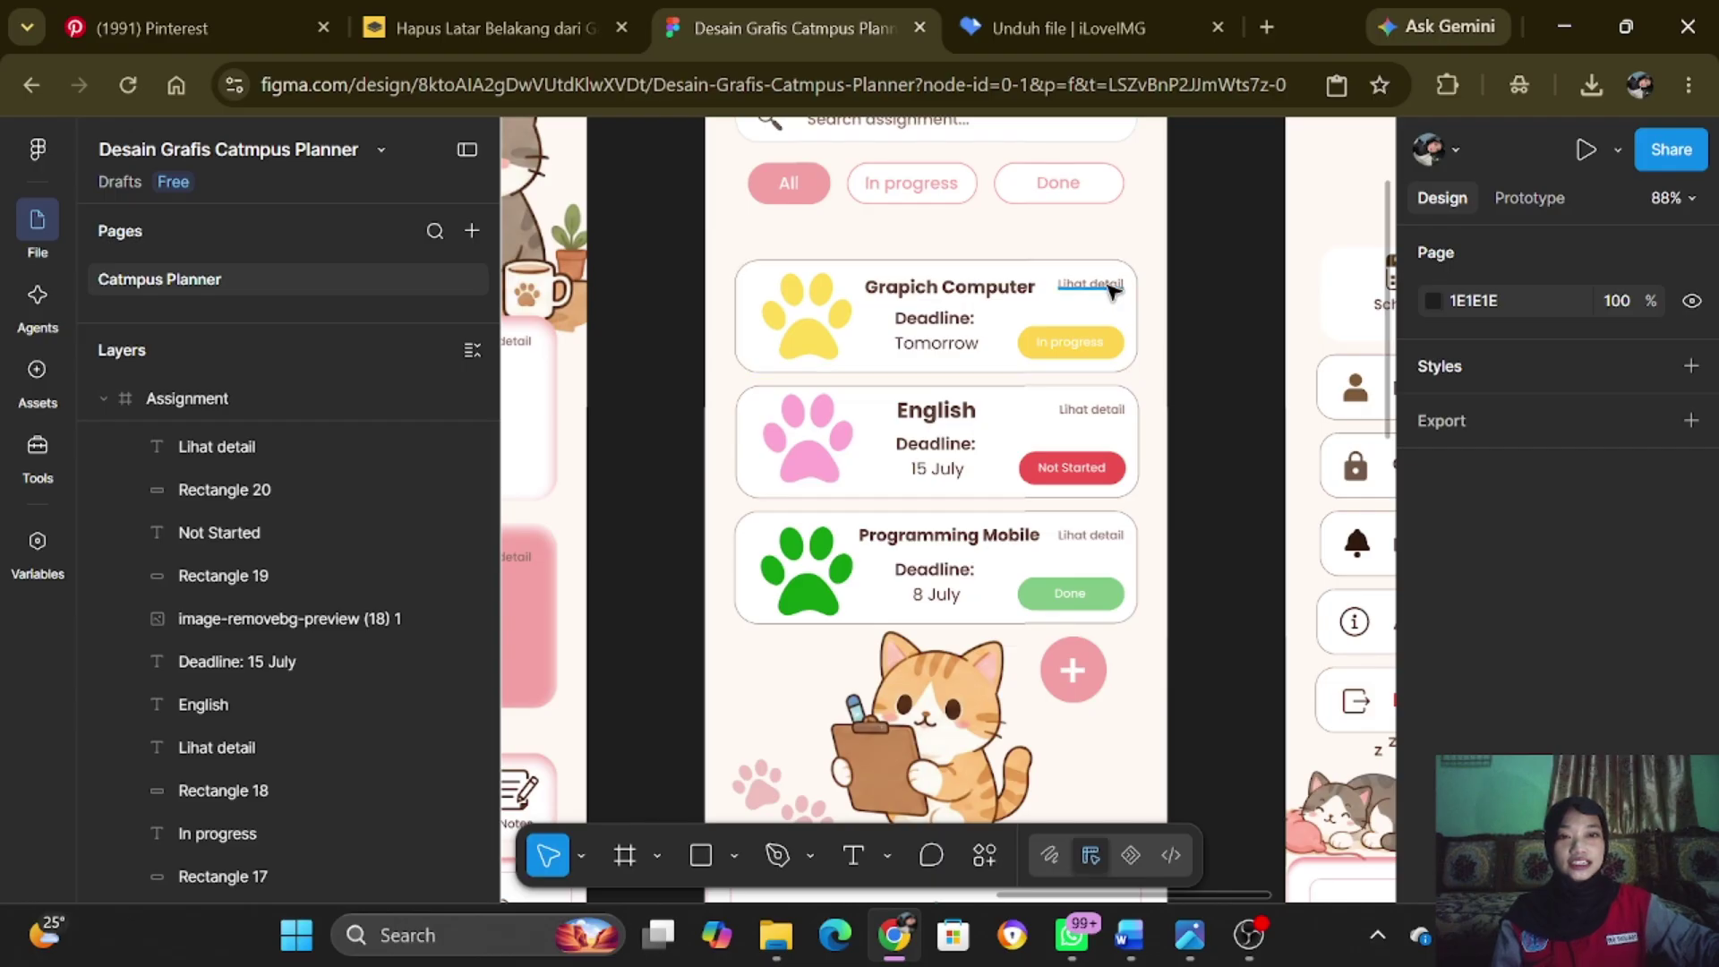
left_click(1110, 288)
left_click(1184, 291)
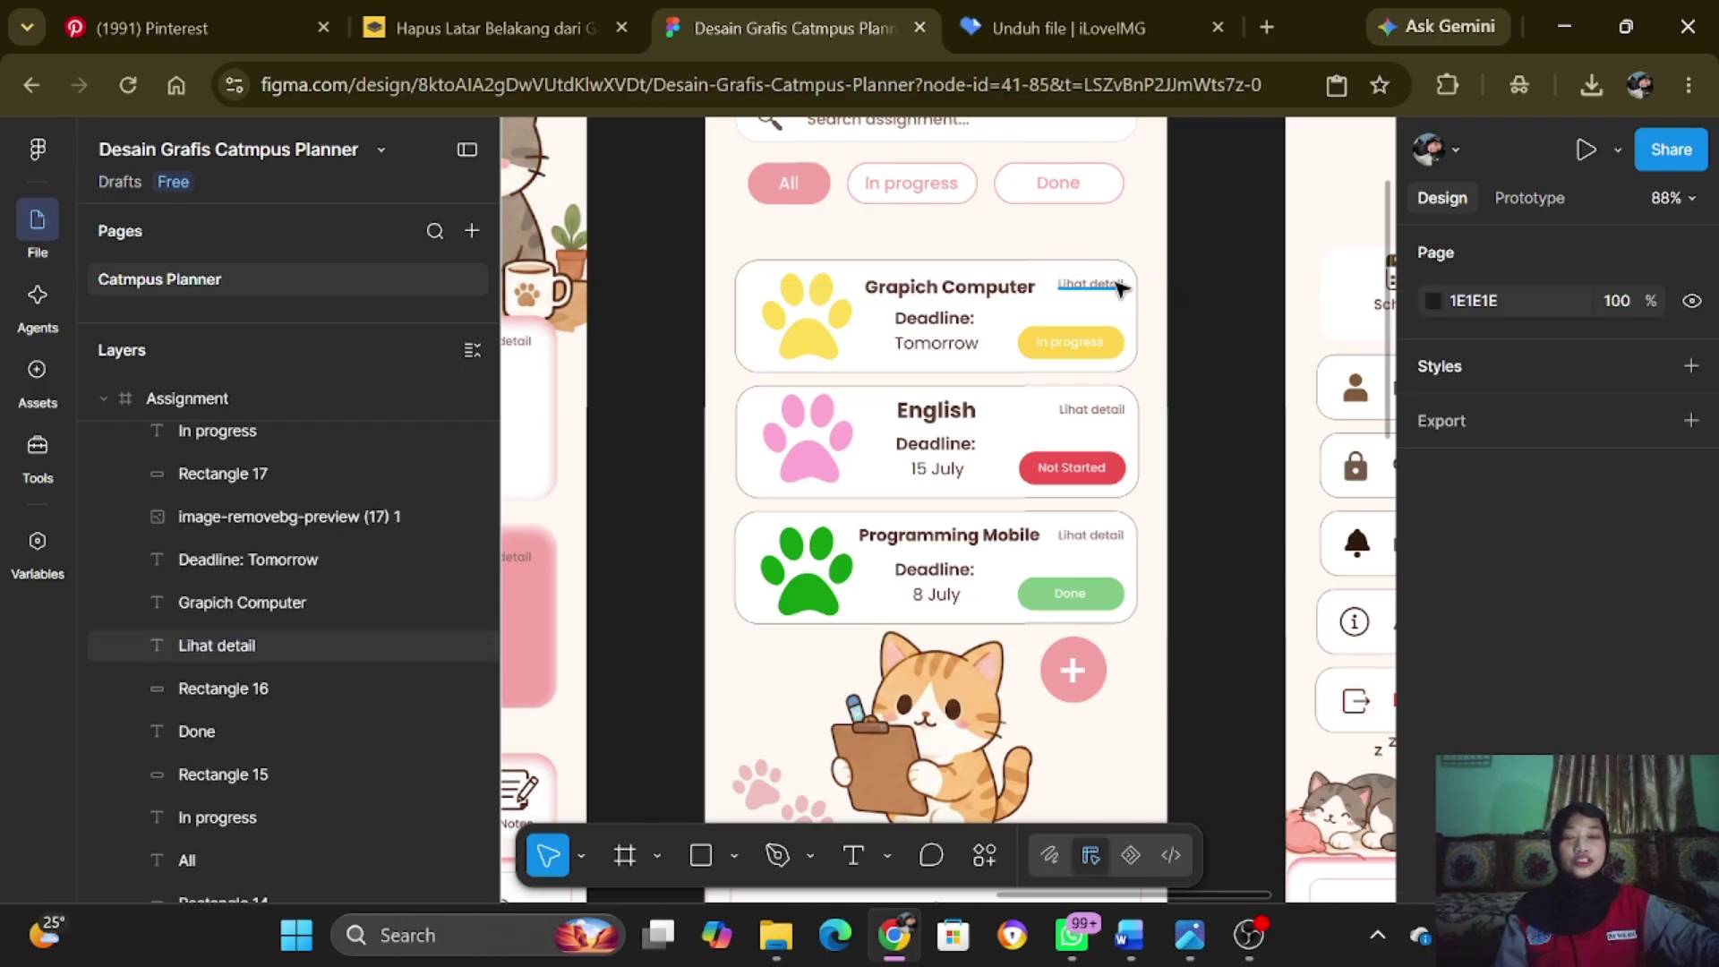
left_click(1125, 295)
left_click(1228, 319)
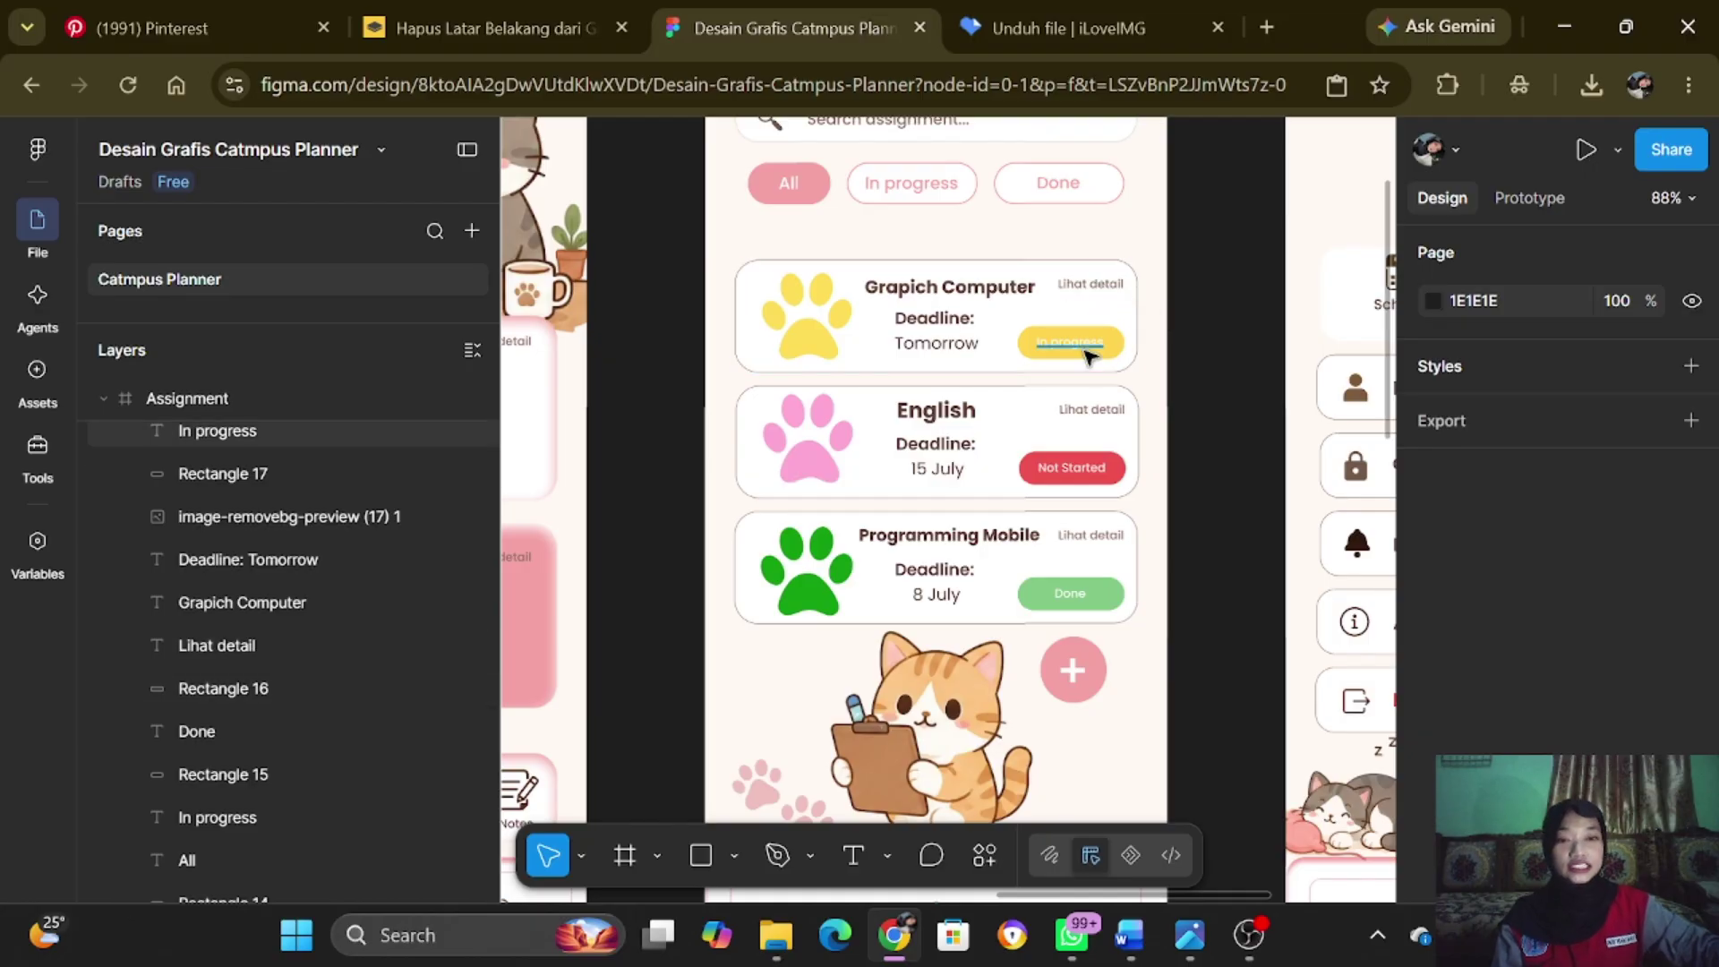
- Inspect the add button beside the cat illustration, covering its "+" text and the pink circle behind it
scroll(1088, 351, "down", 2)
scroll(1088, 357, "down", 1)
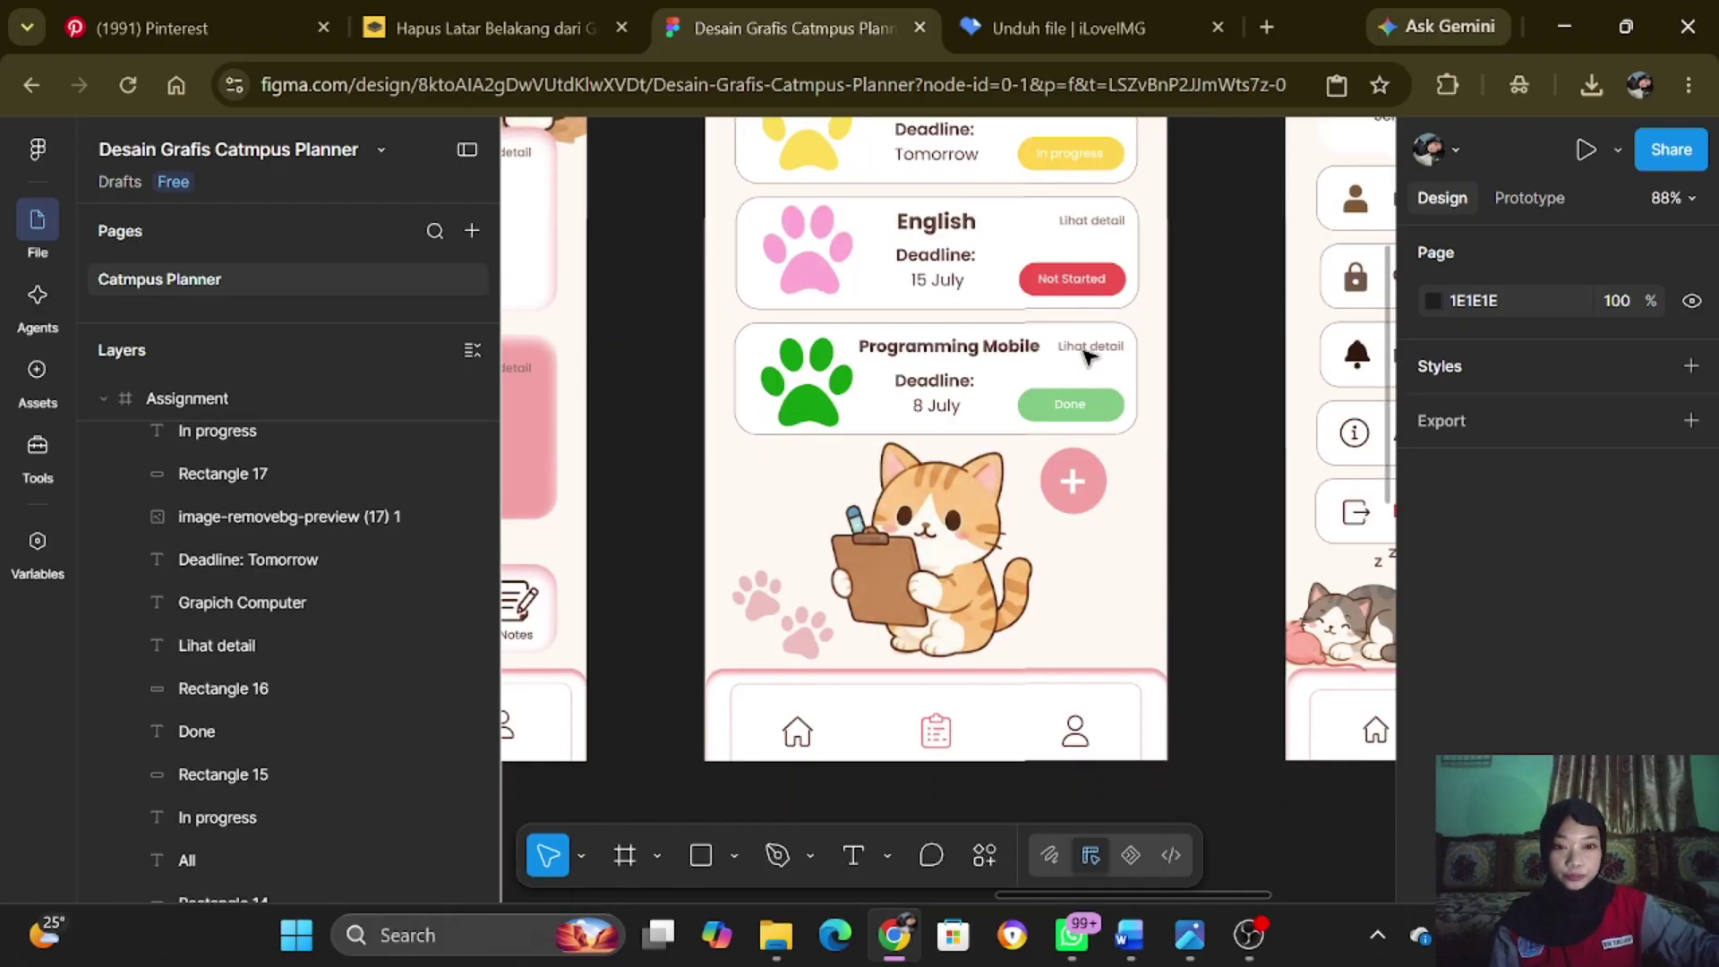
left_click(1083, 481)
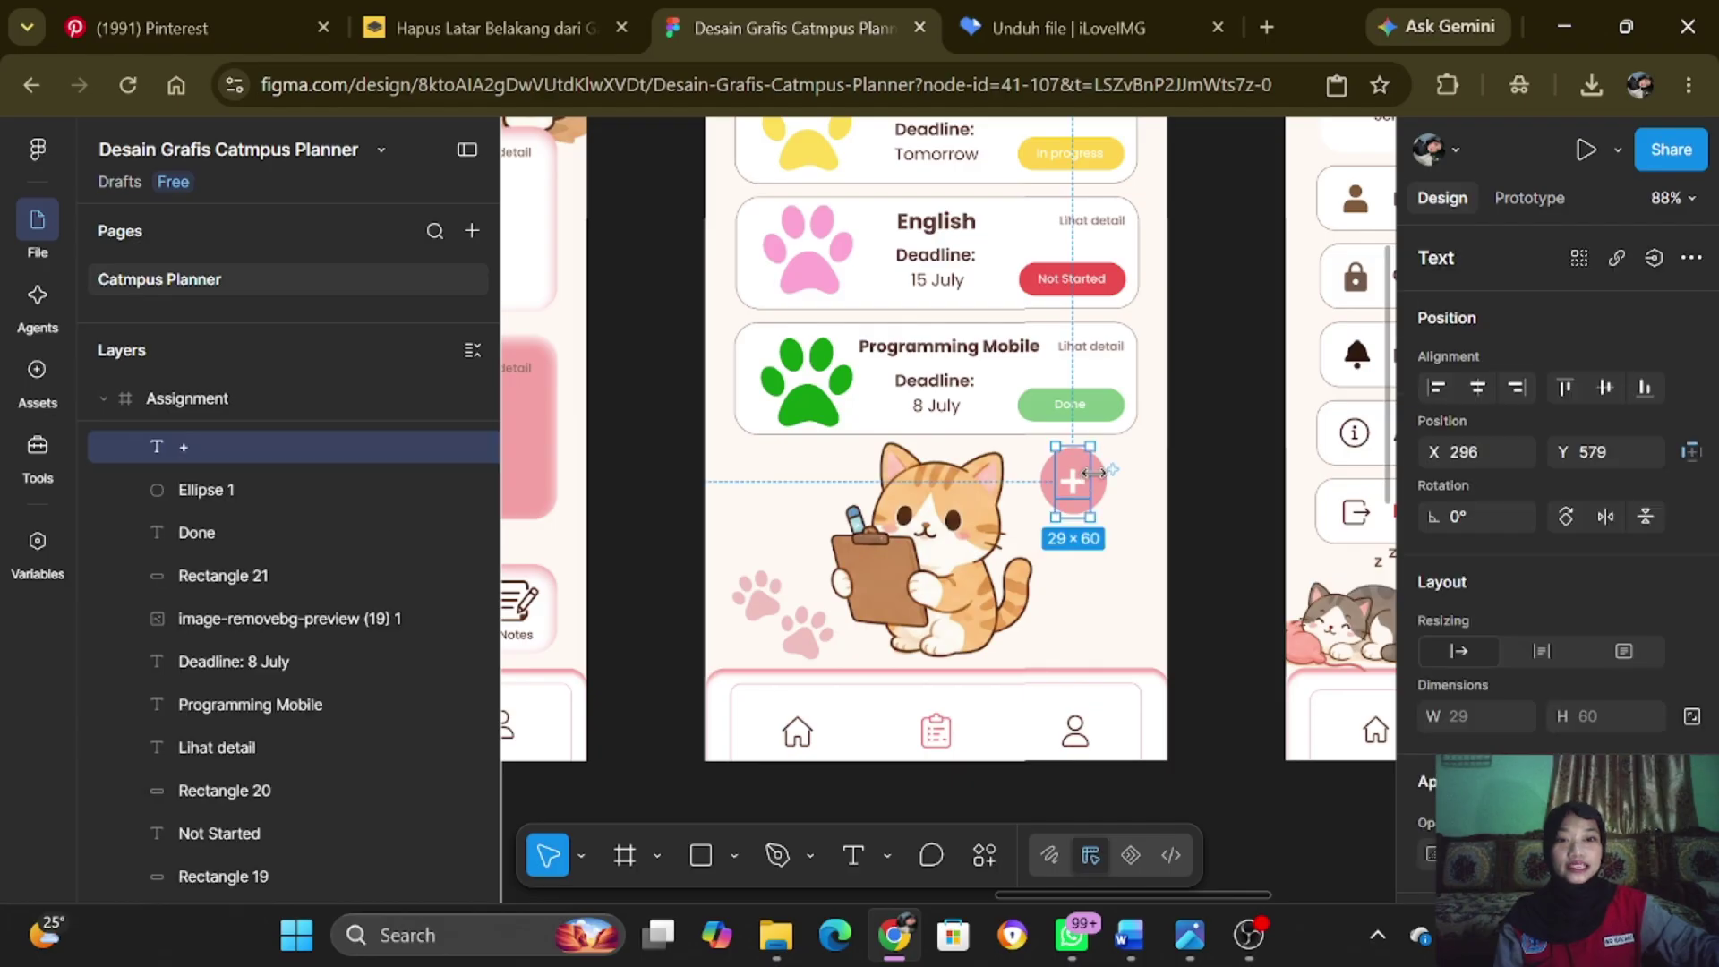
left_click(1131, 510)
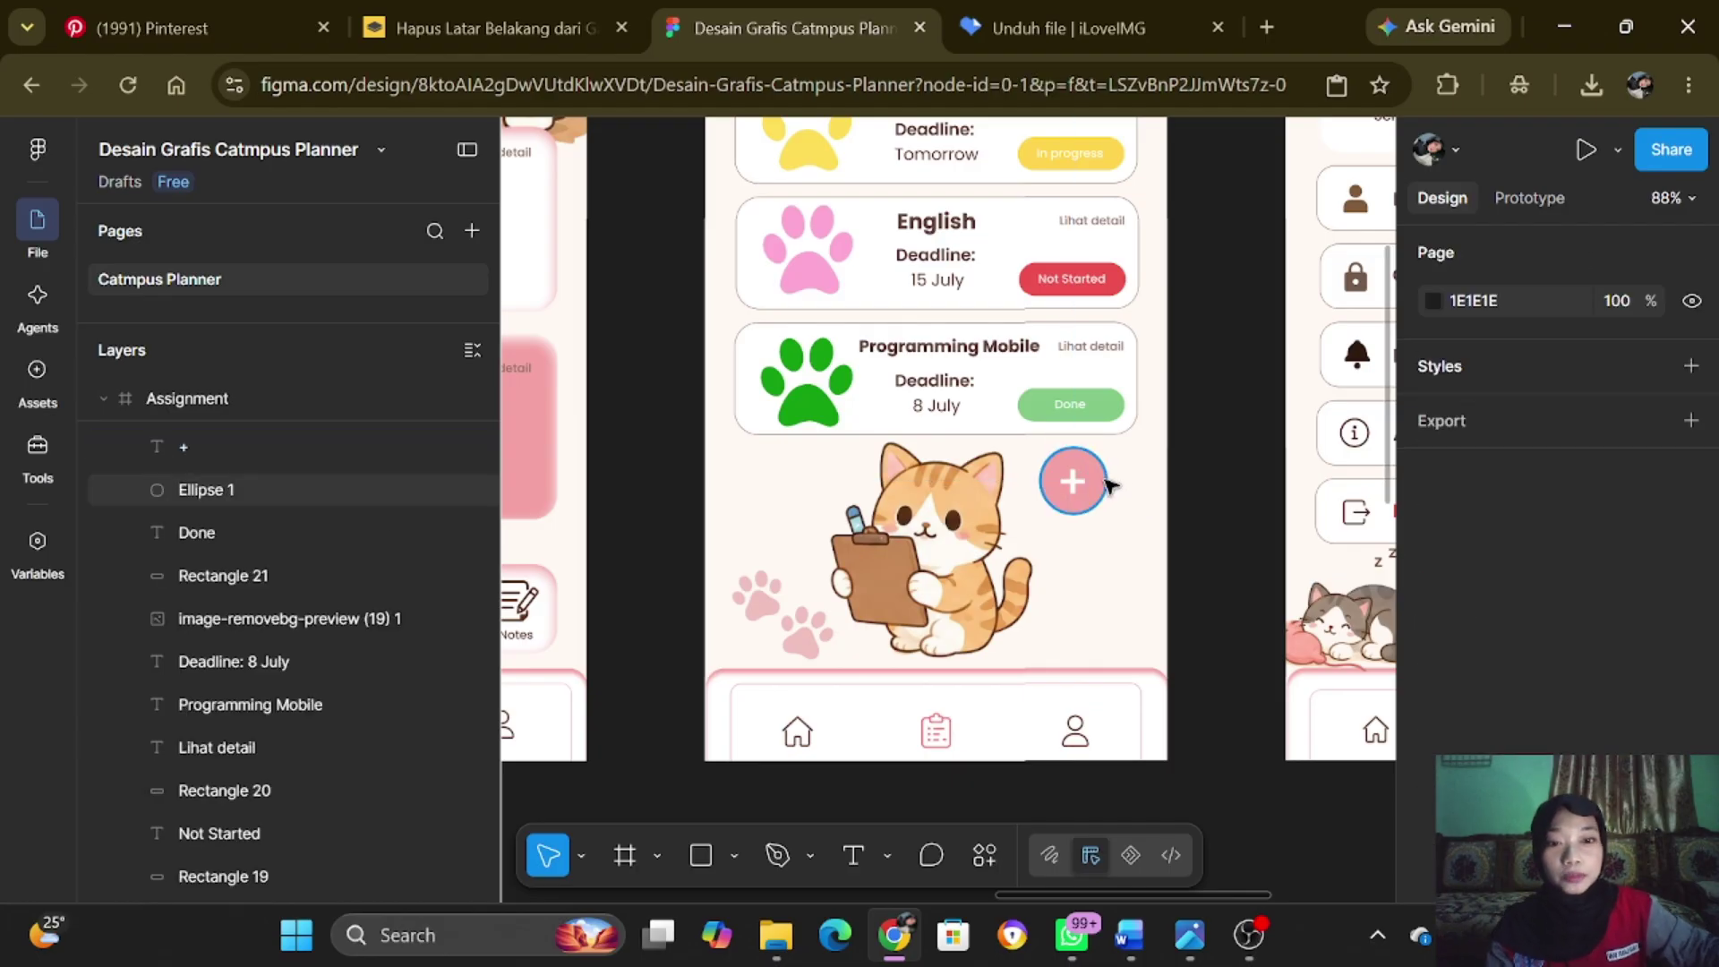
left_click(1107, 485)
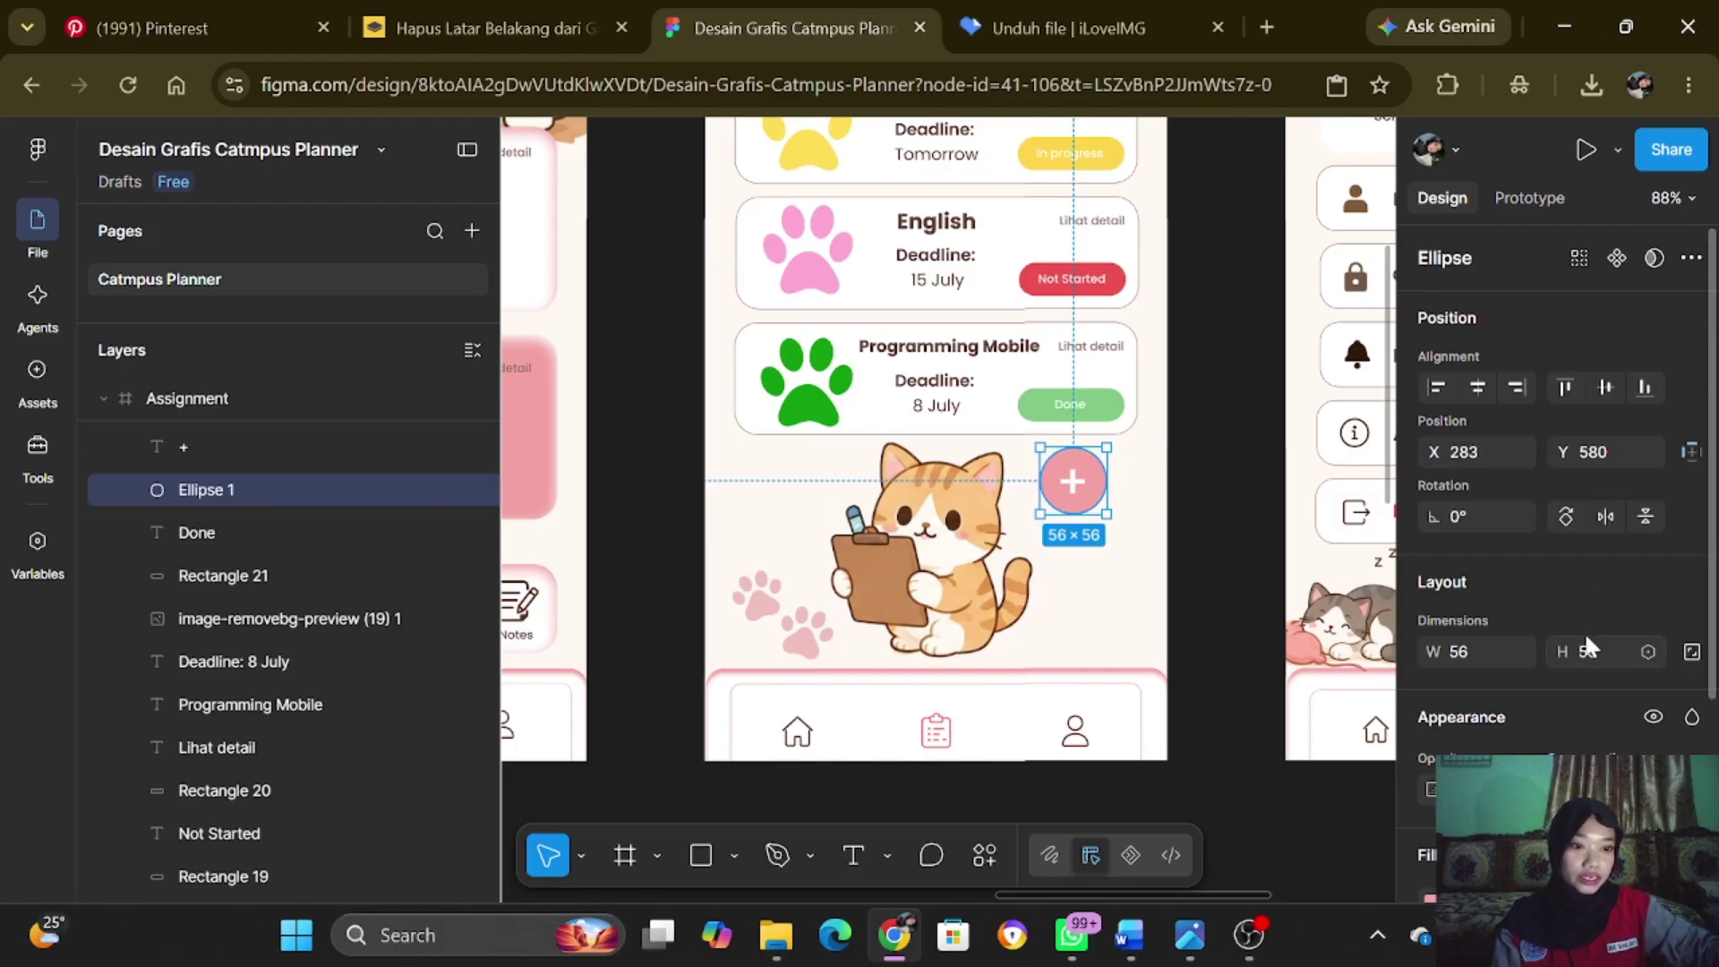
left_click(1079, 484)
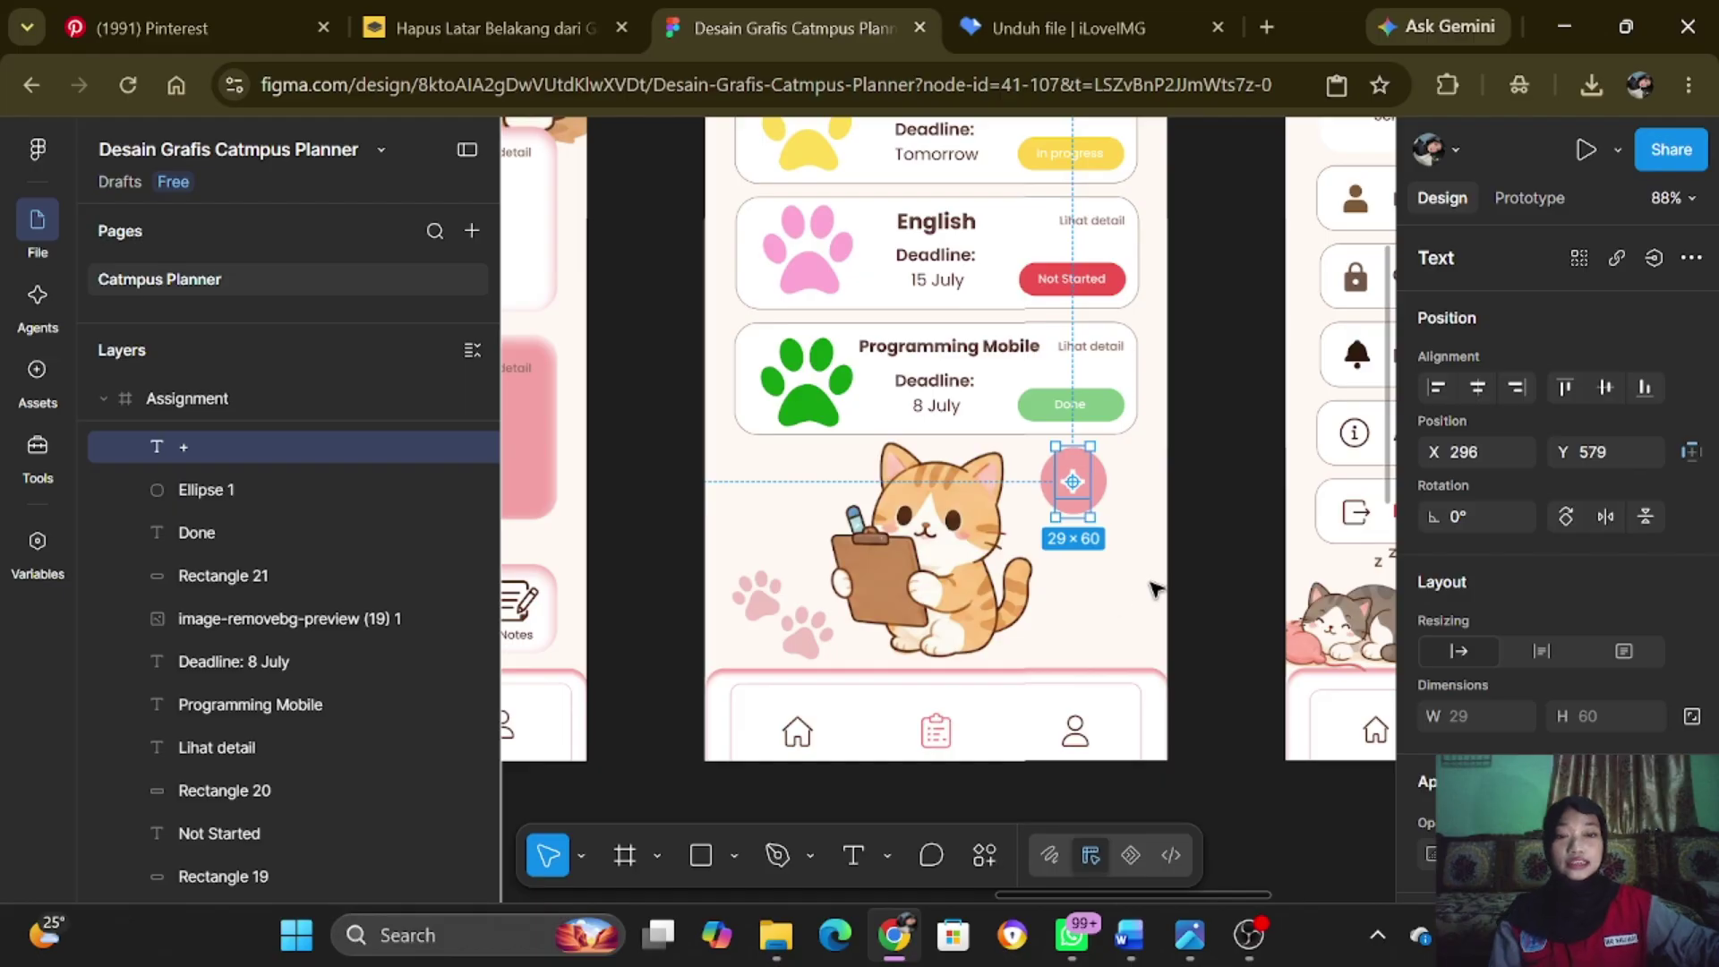
left_click(1110, 591)
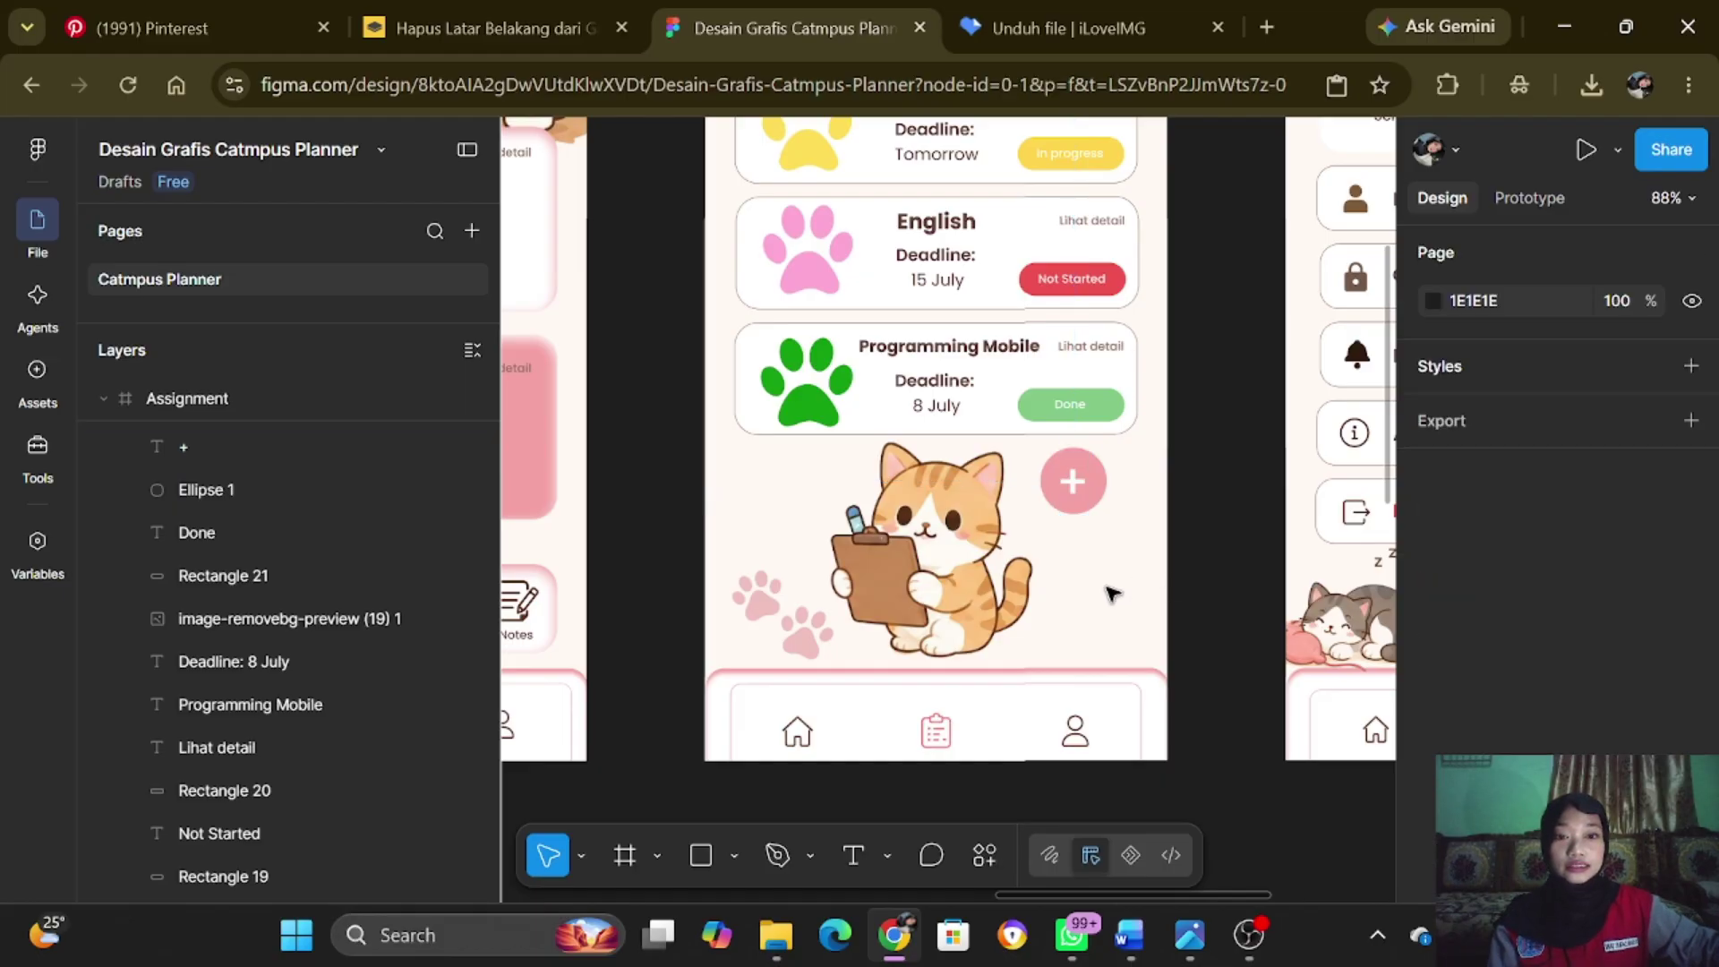
left_click(1072, 493)
left_click(1093, 587)
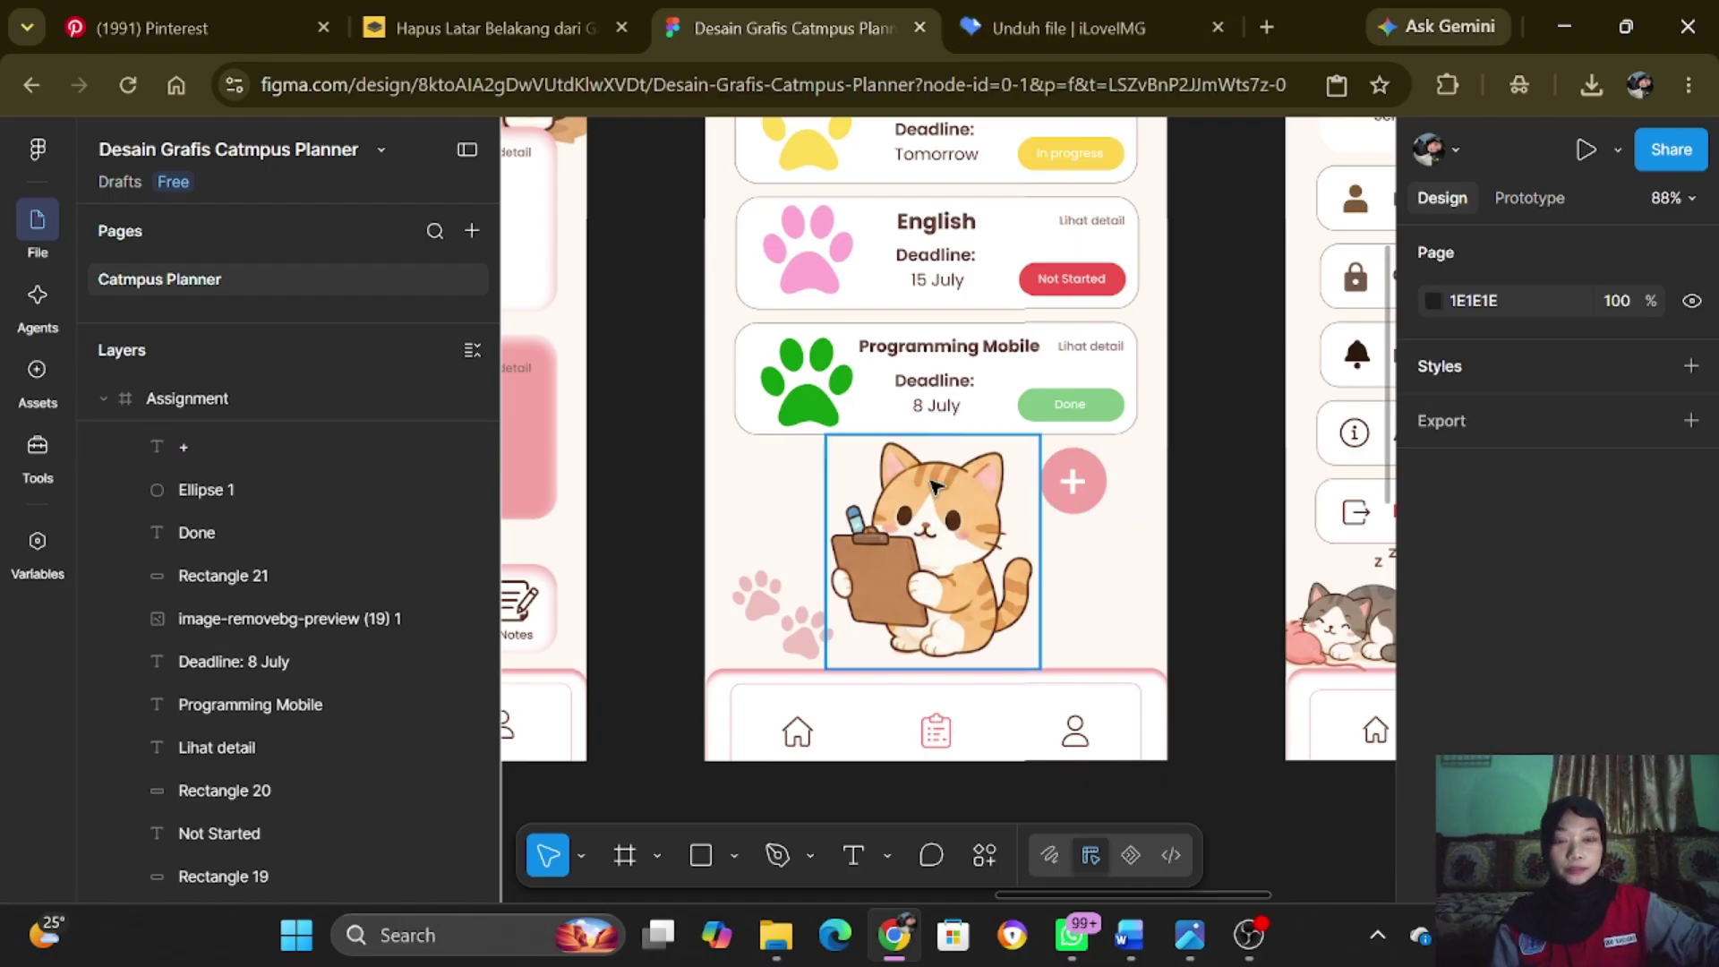
left_click(1073, 480)
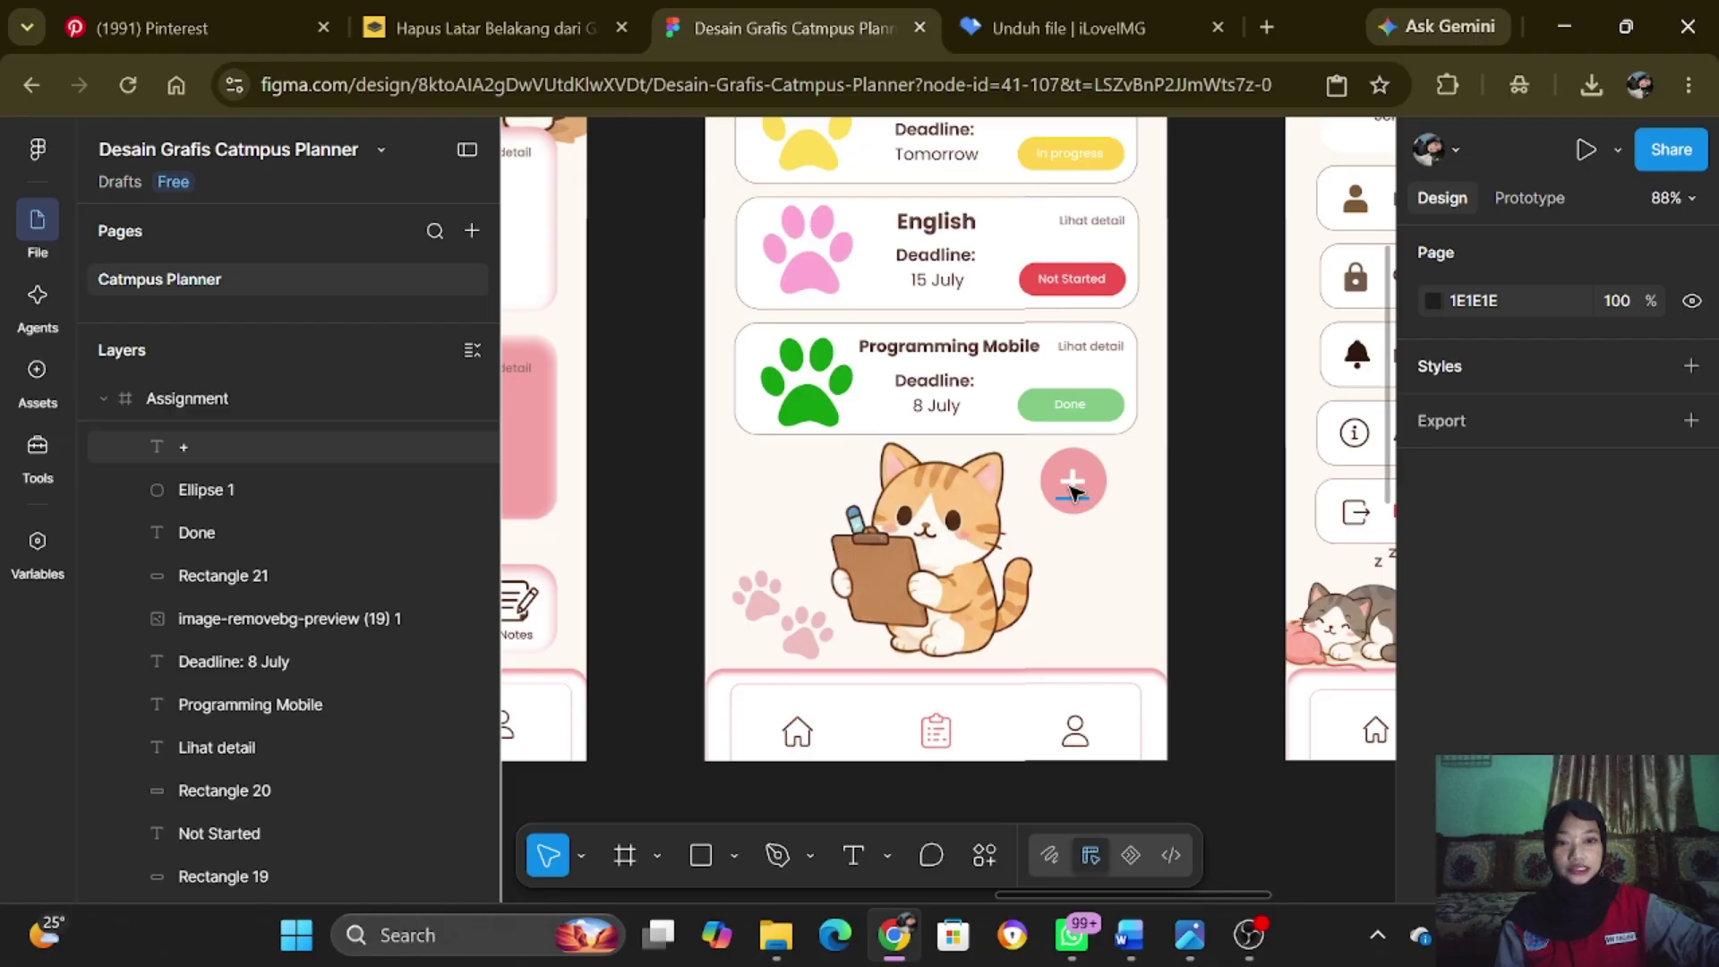
left_click(1205, 480)
scroll(1070, 484, "up", 4)
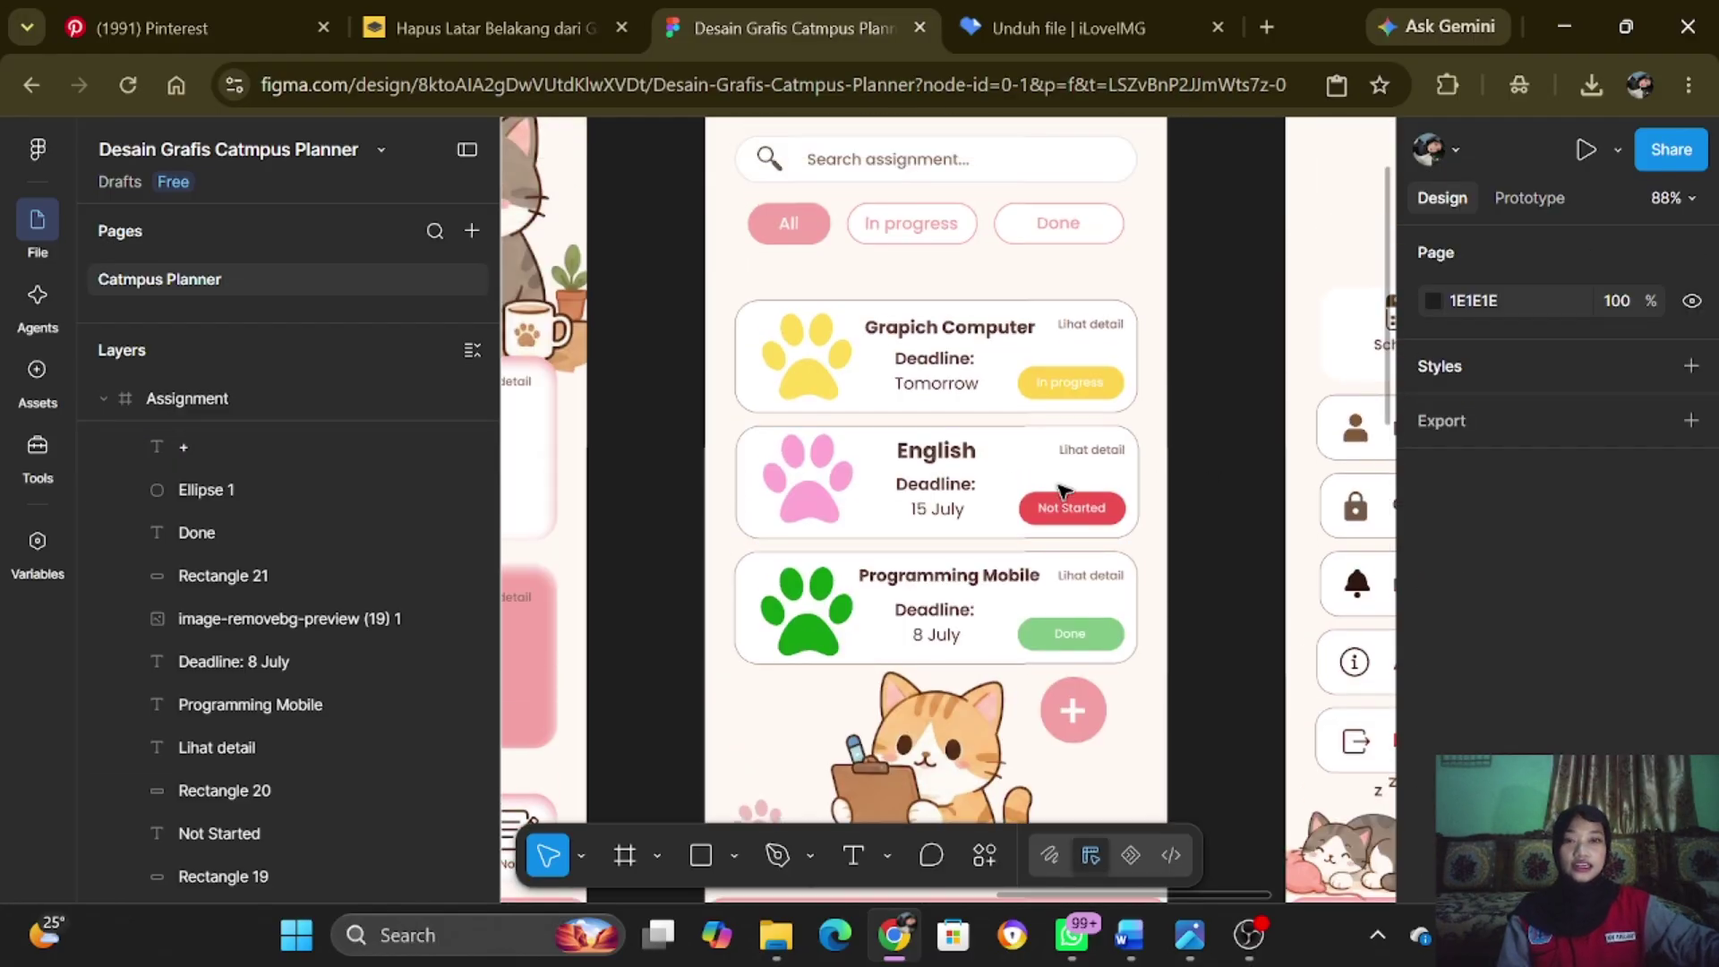
- Inspect the illustration of the cat holding a clipboard beneath the assignment cards on the Assignment screen
scroll(1059, 488, "down", 3)
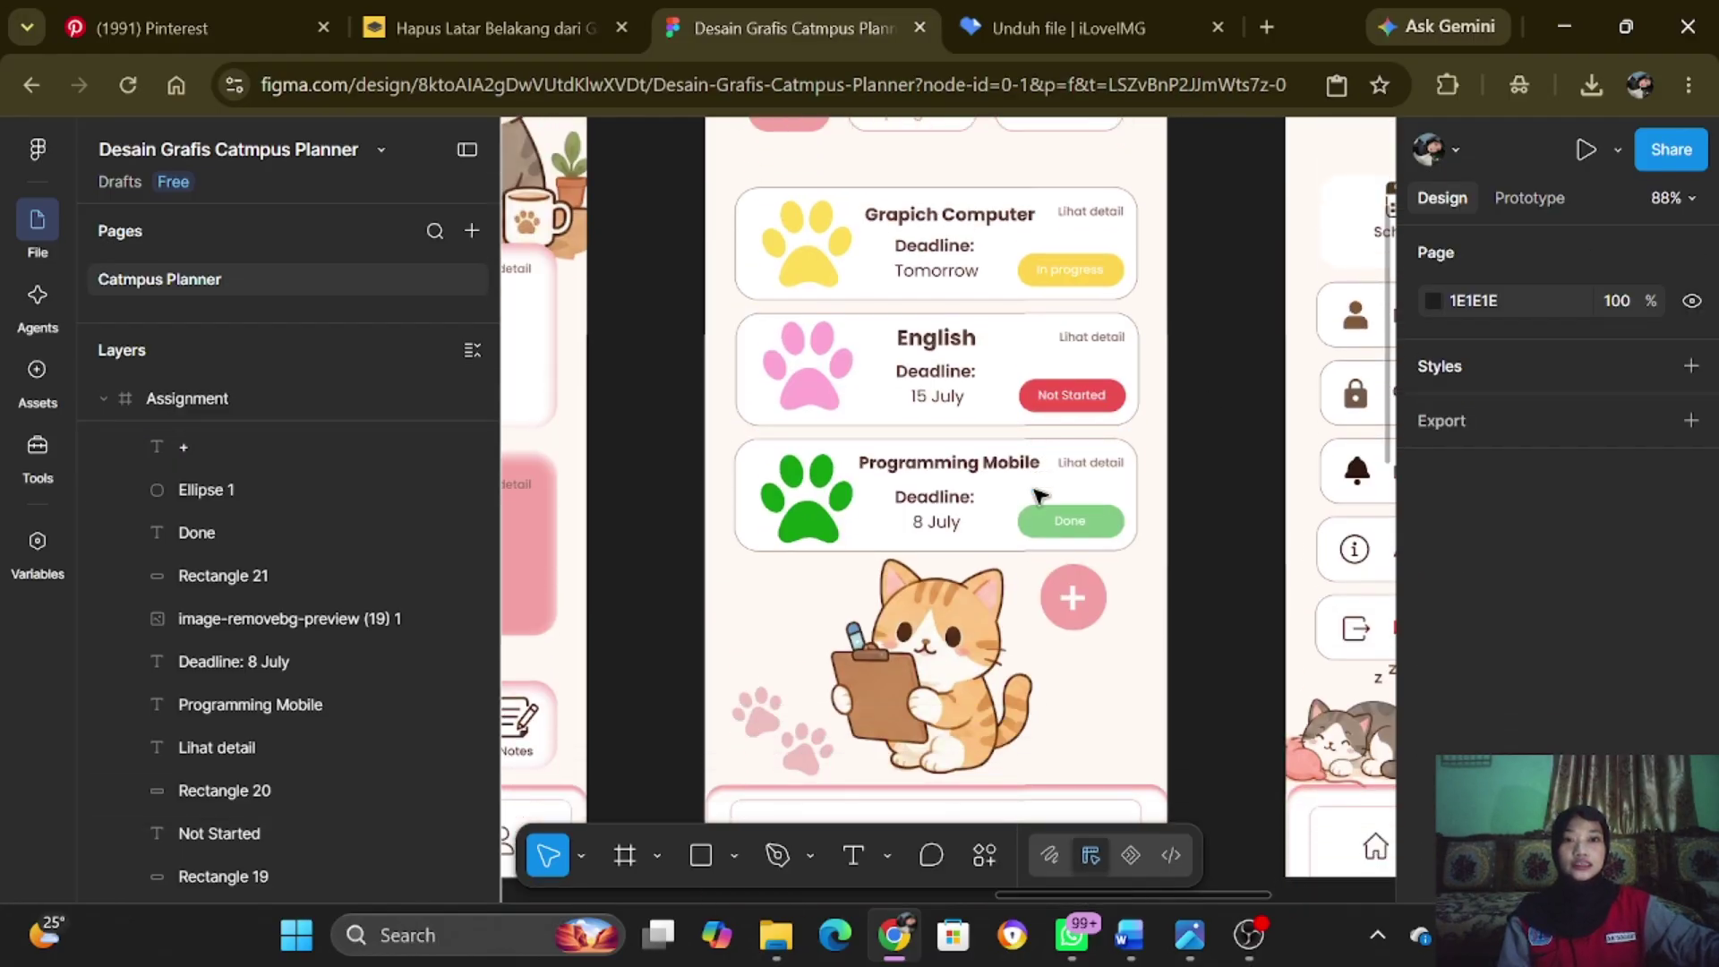
scroll(1036, 495, "down", 1)
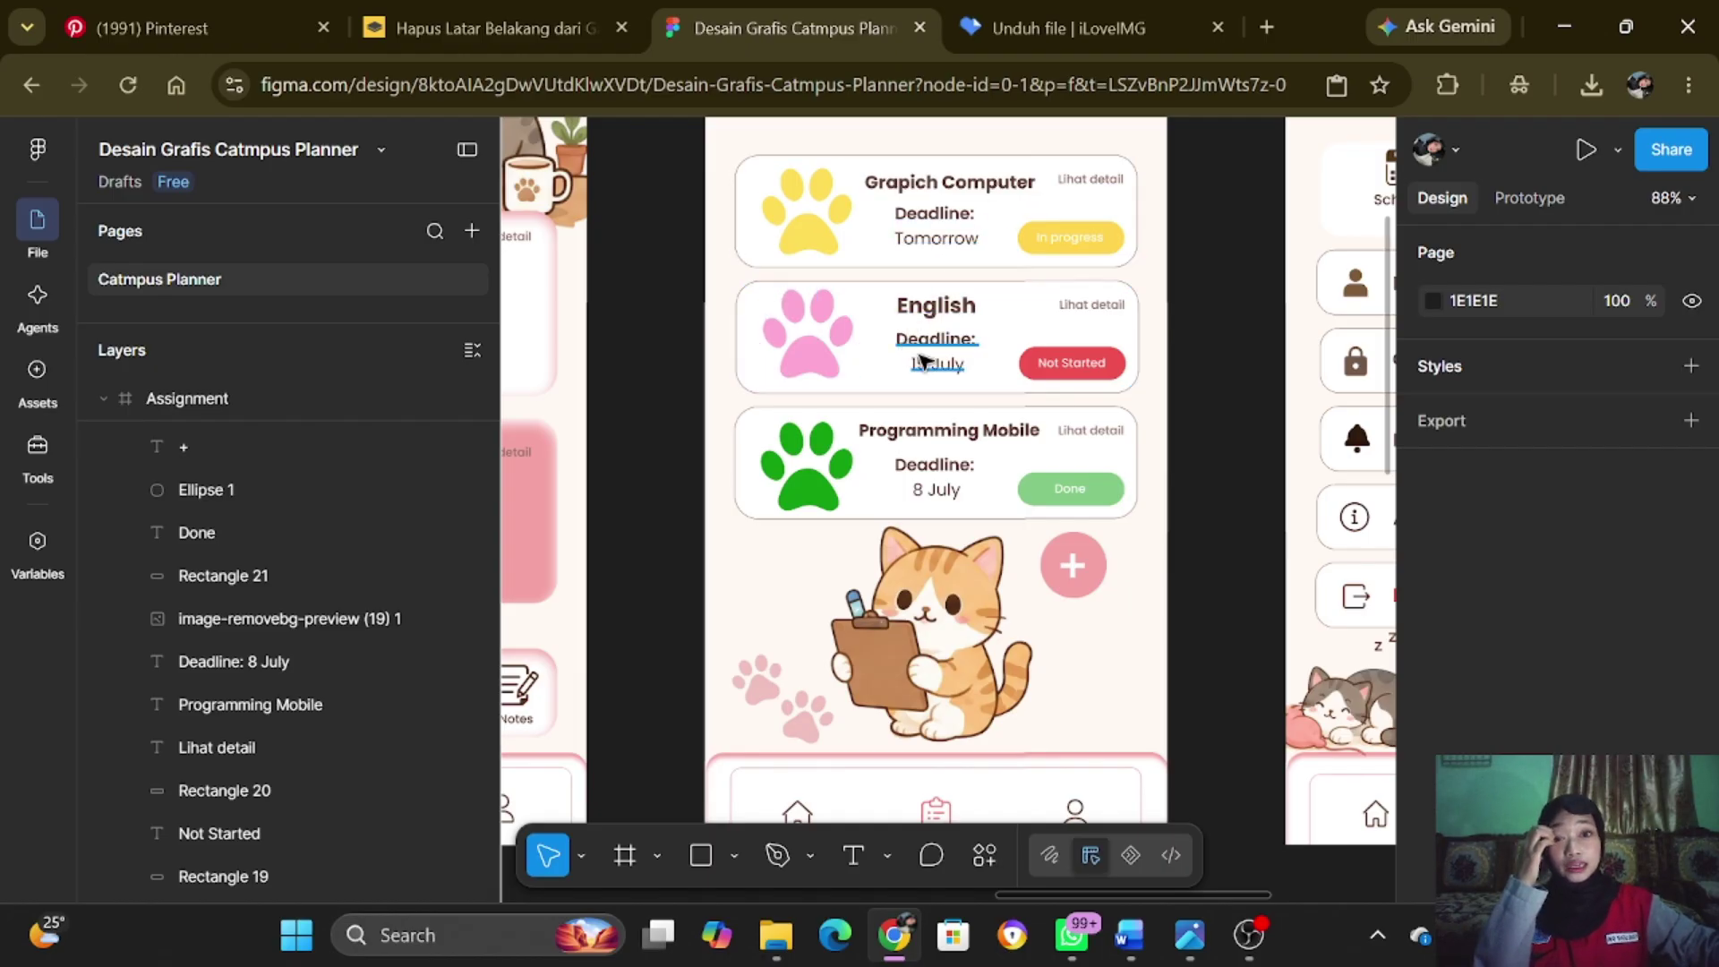
scroll(1009, 409, "down", 3)
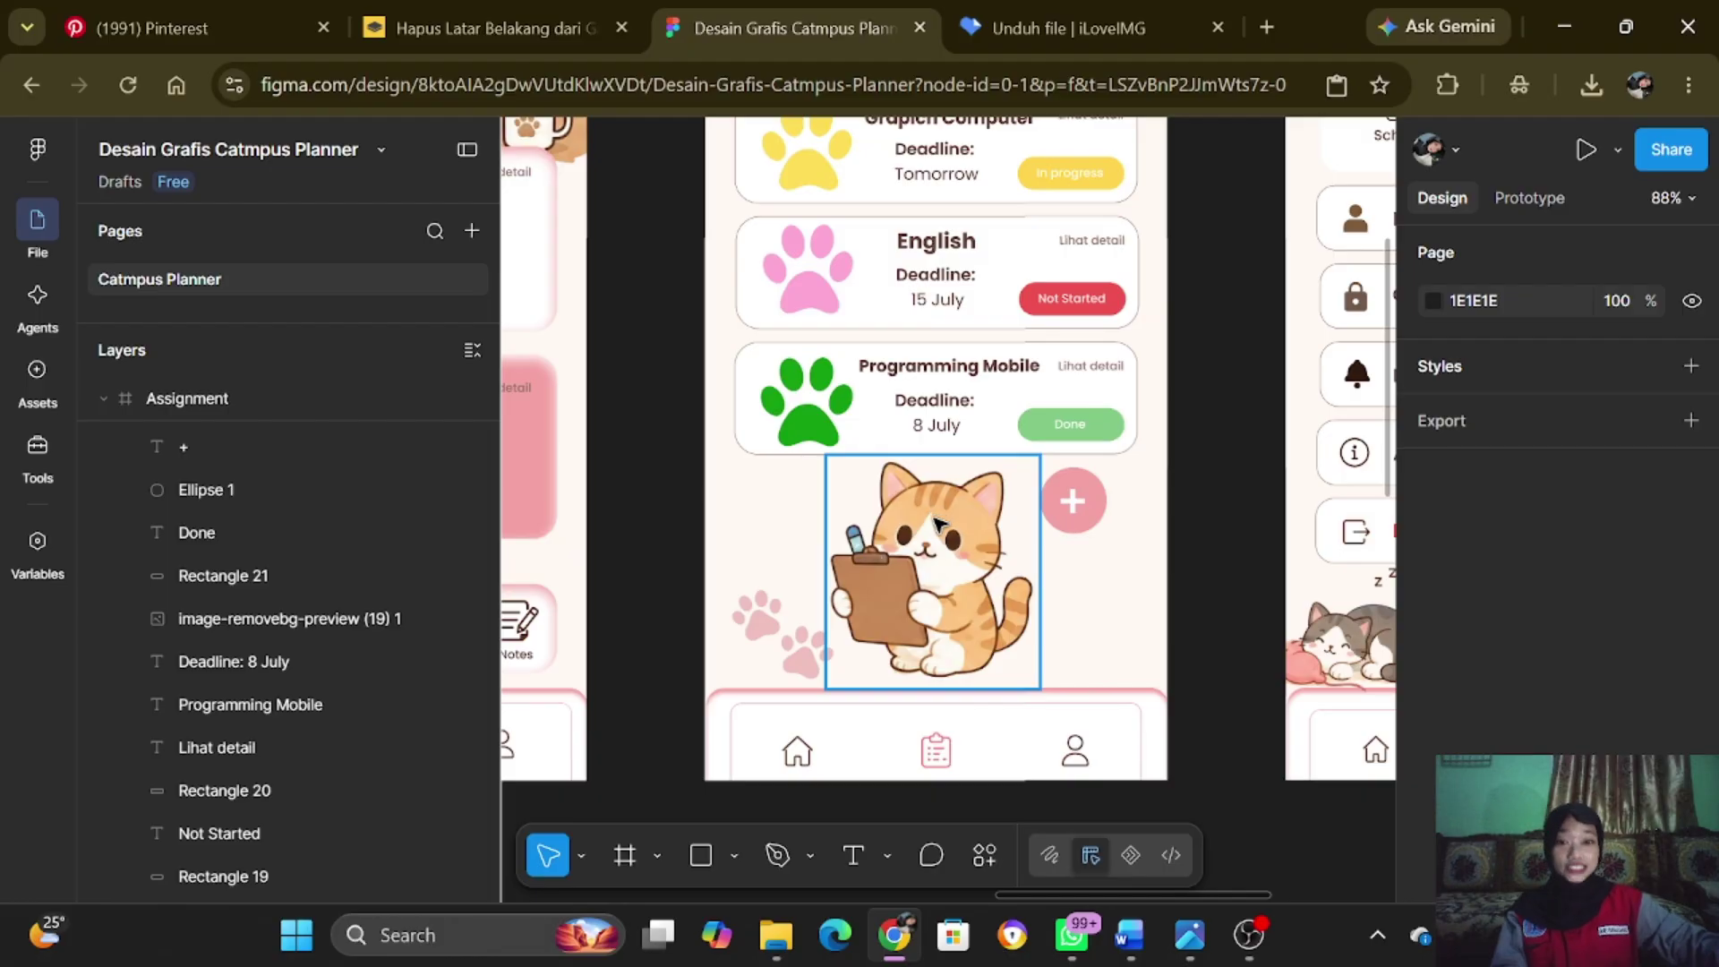
left_click(936, 524)
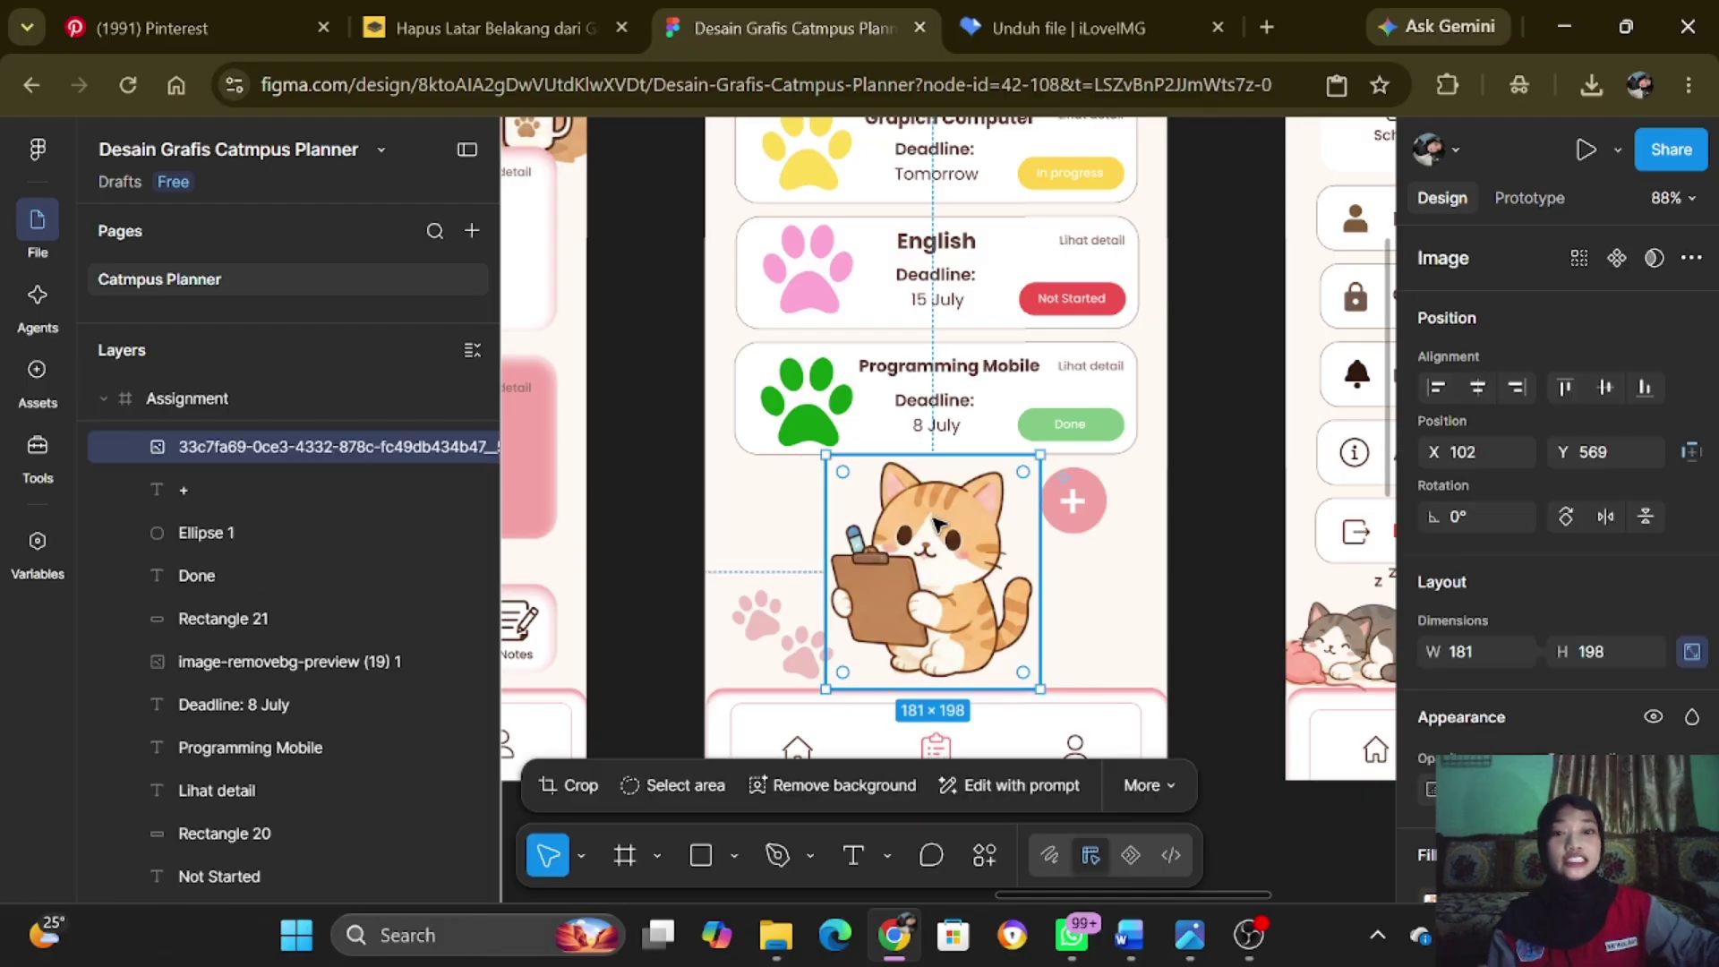
left_click(1215, 537)
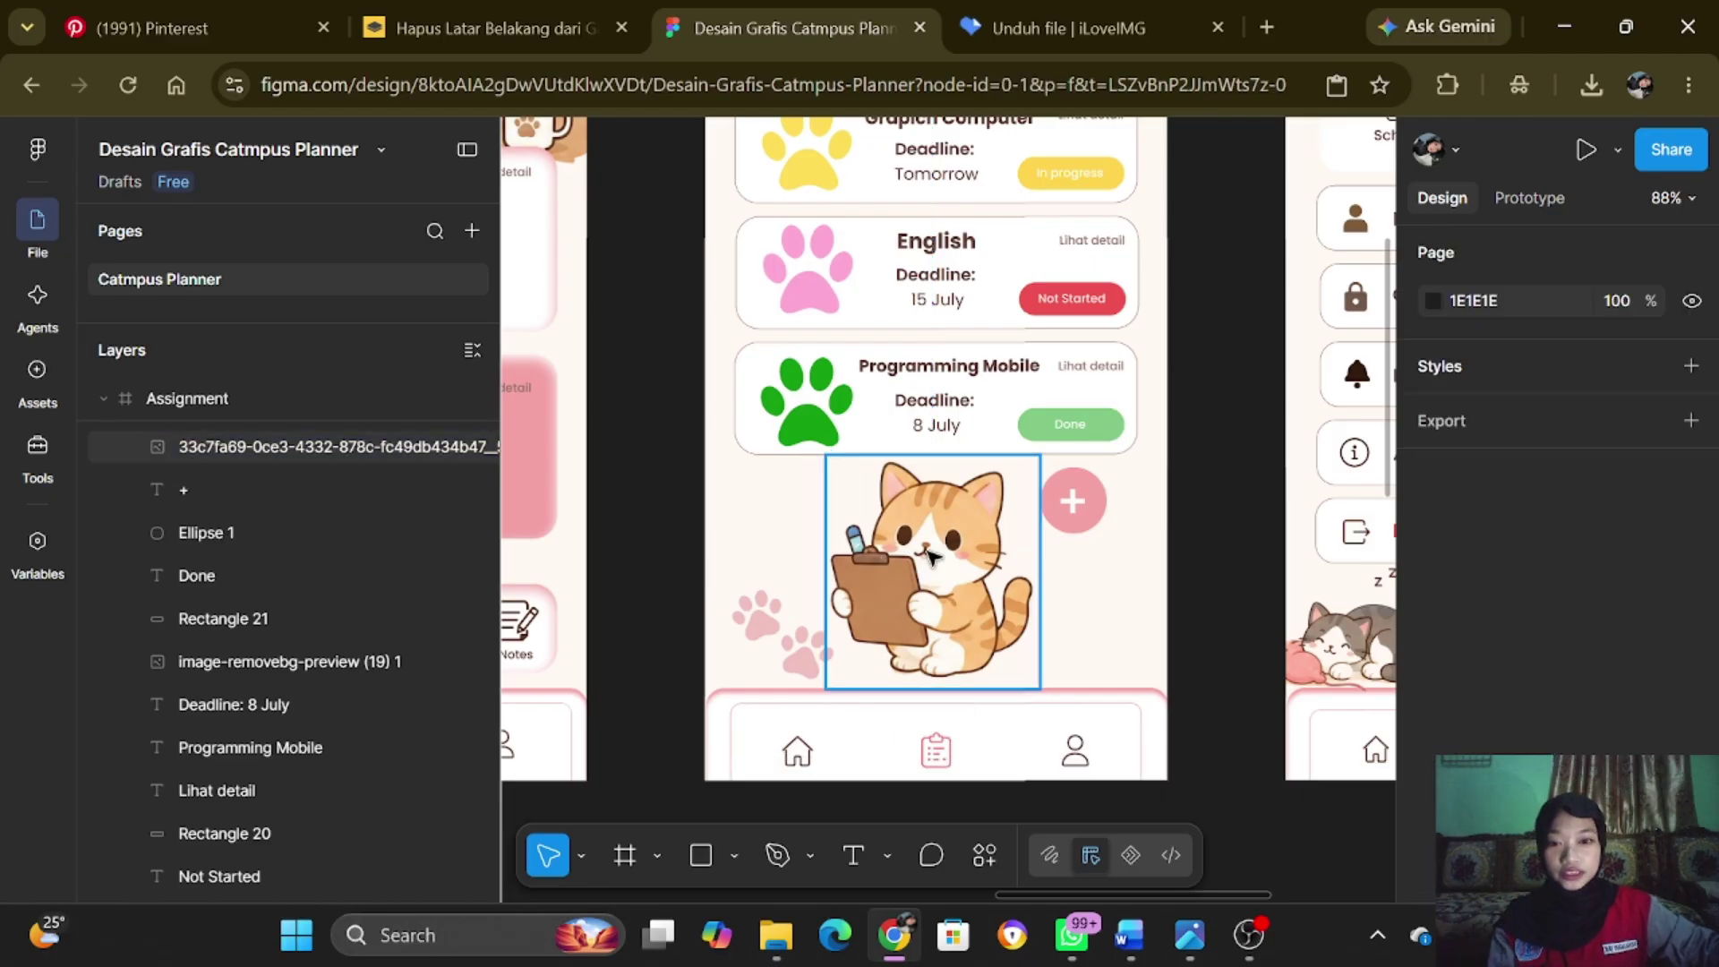
left_click(932, 555)
- Inspect the pink paw print image beside the clipboard cat on the Assignment screen
left_click(776, 627)
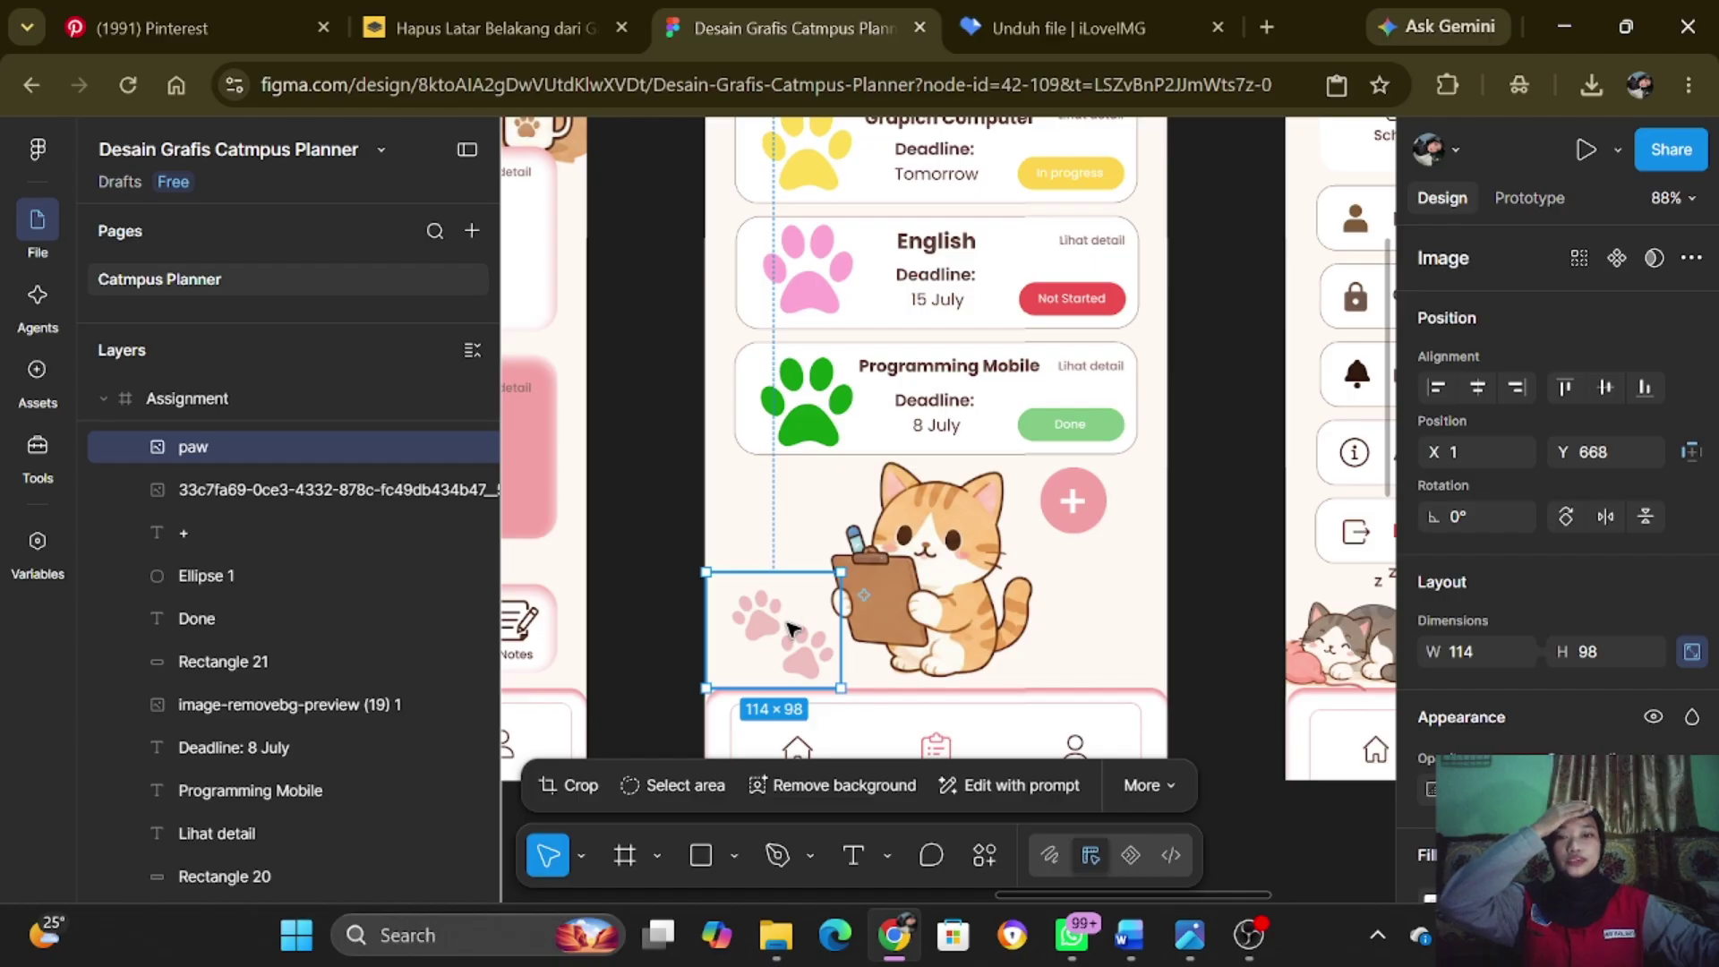
left_click(741, 533)
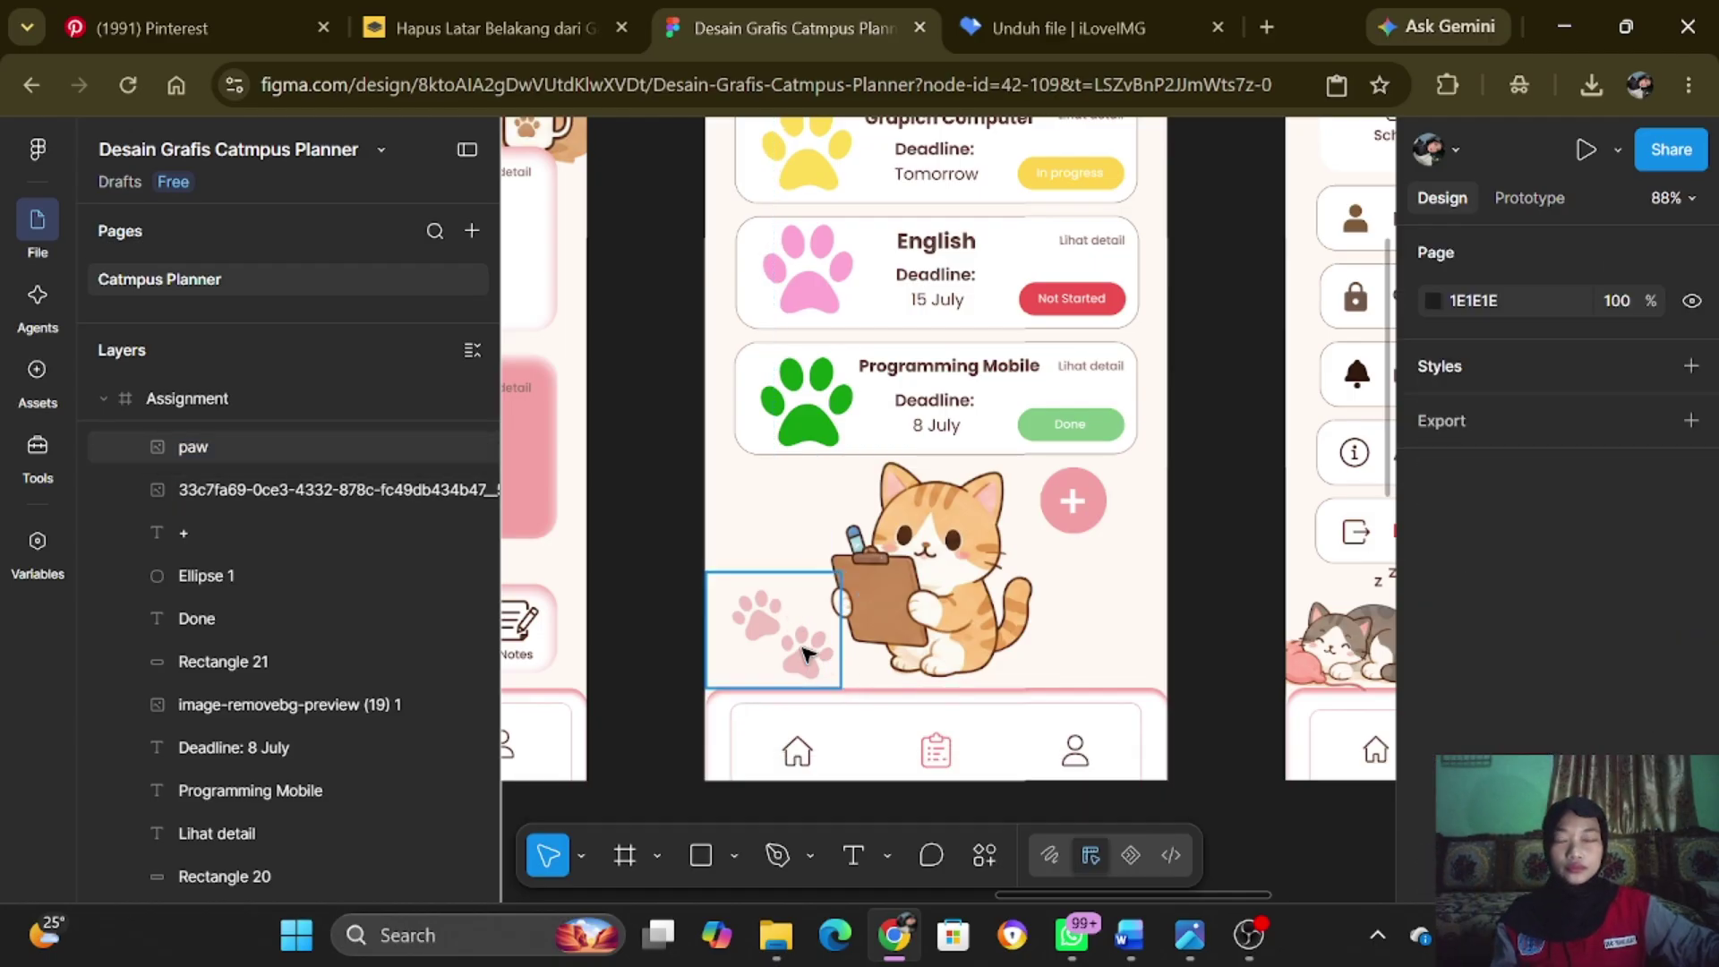
left_click(804, 653)
left_click(752, 537)
- Inspect the Assignment screen's navigation bar image with its home, assignment and profile icons
scroll(752, 537, "down", 3)
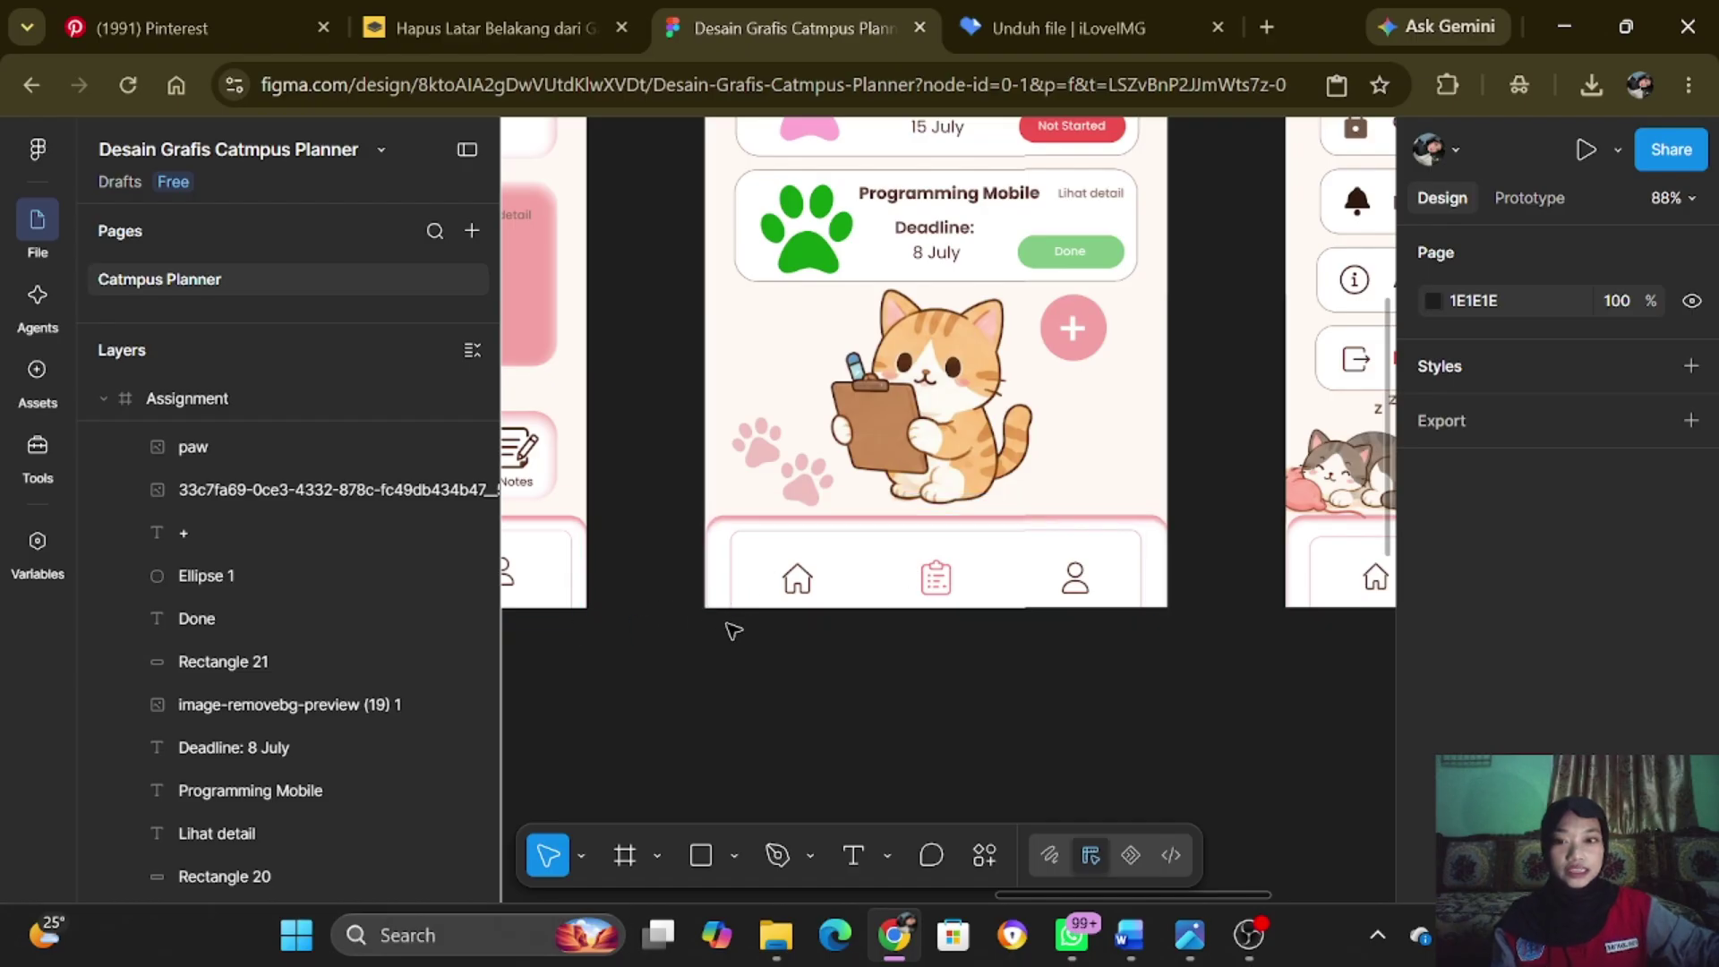
scroll(733, 631, "up", 1)
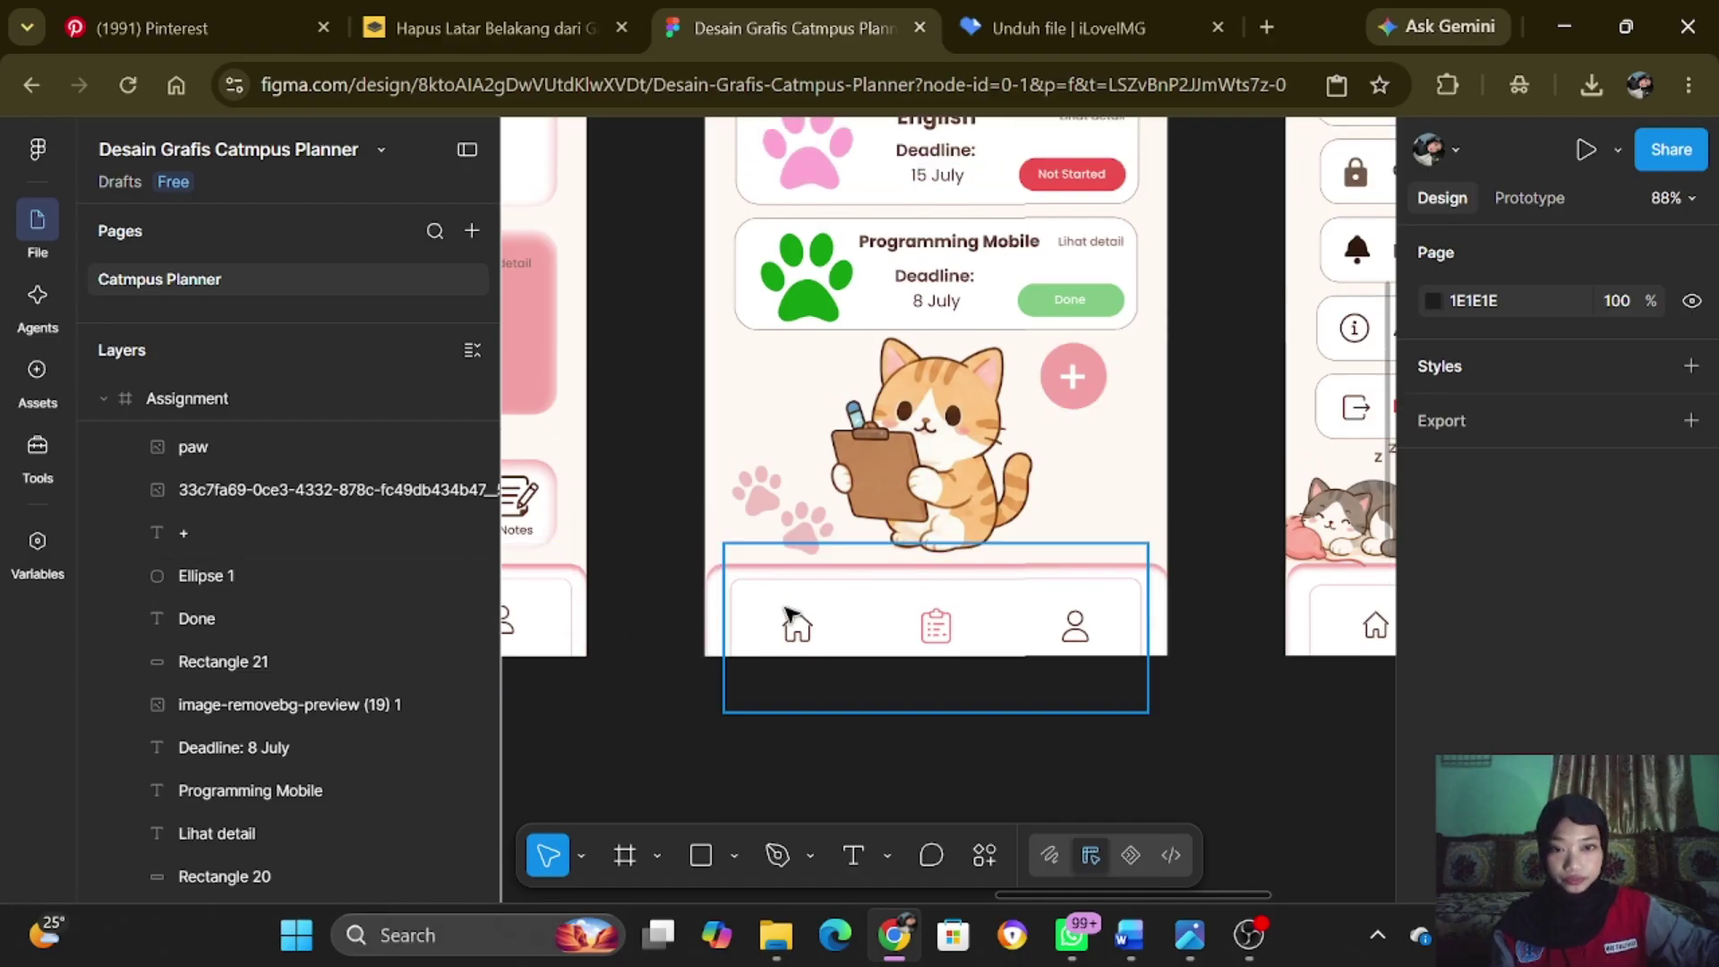
scroll(911, 604, "up", 1)
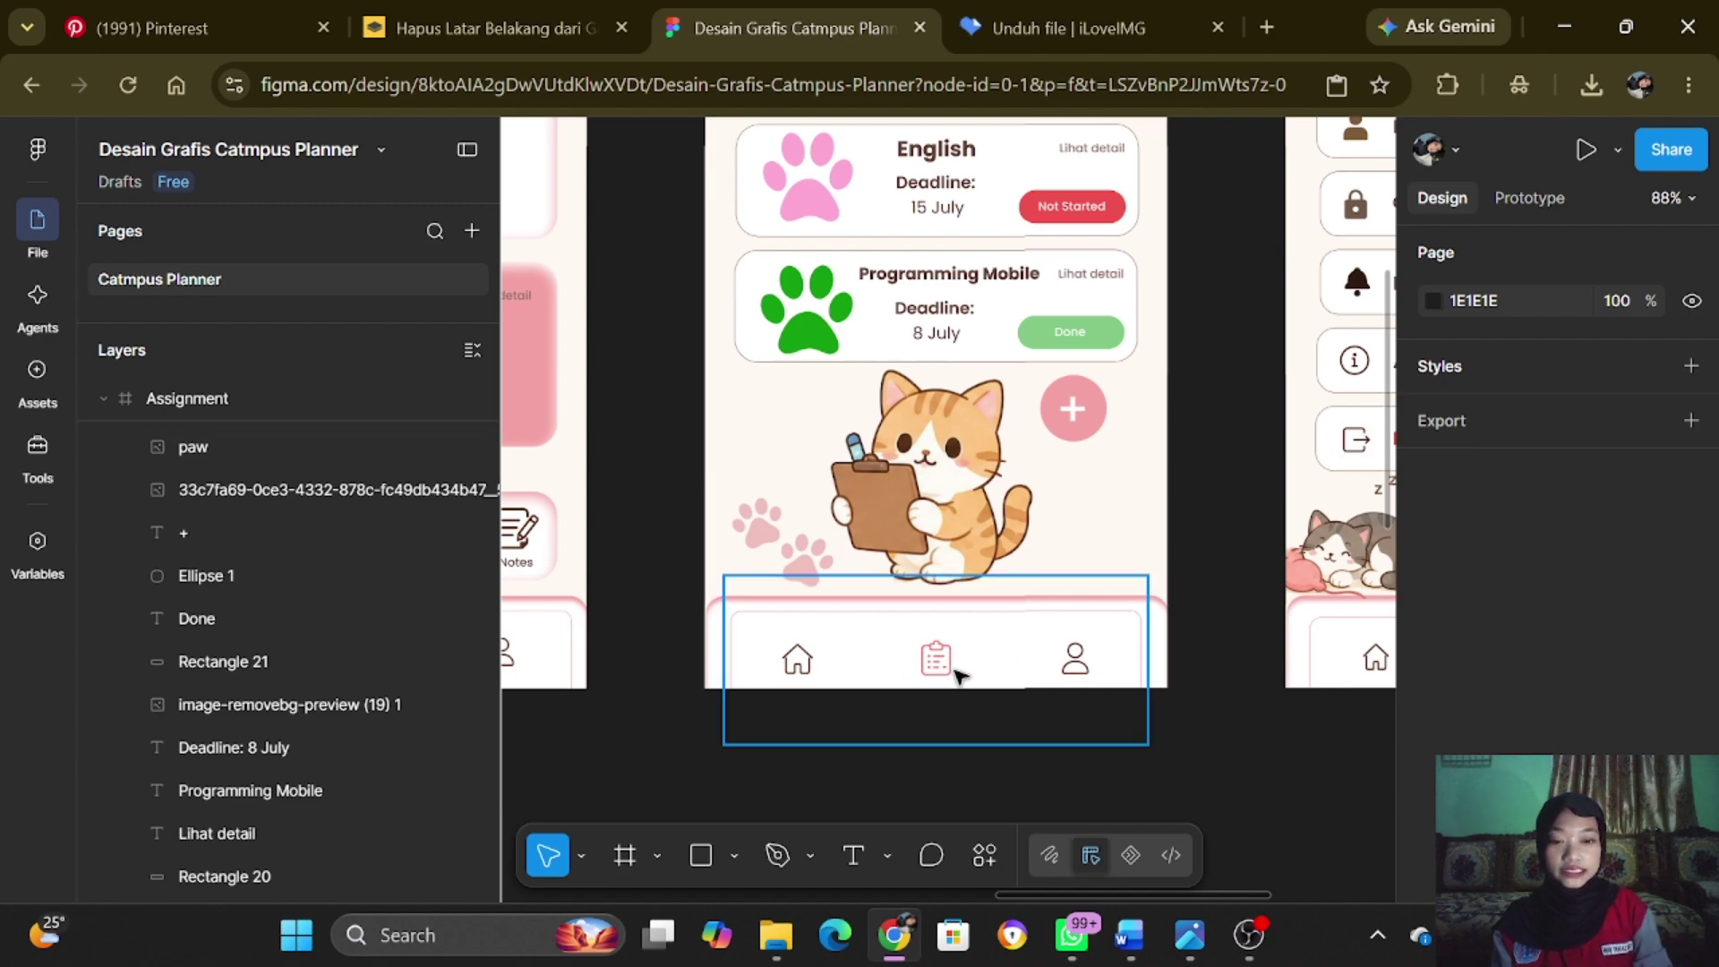
left_click(988, 651)
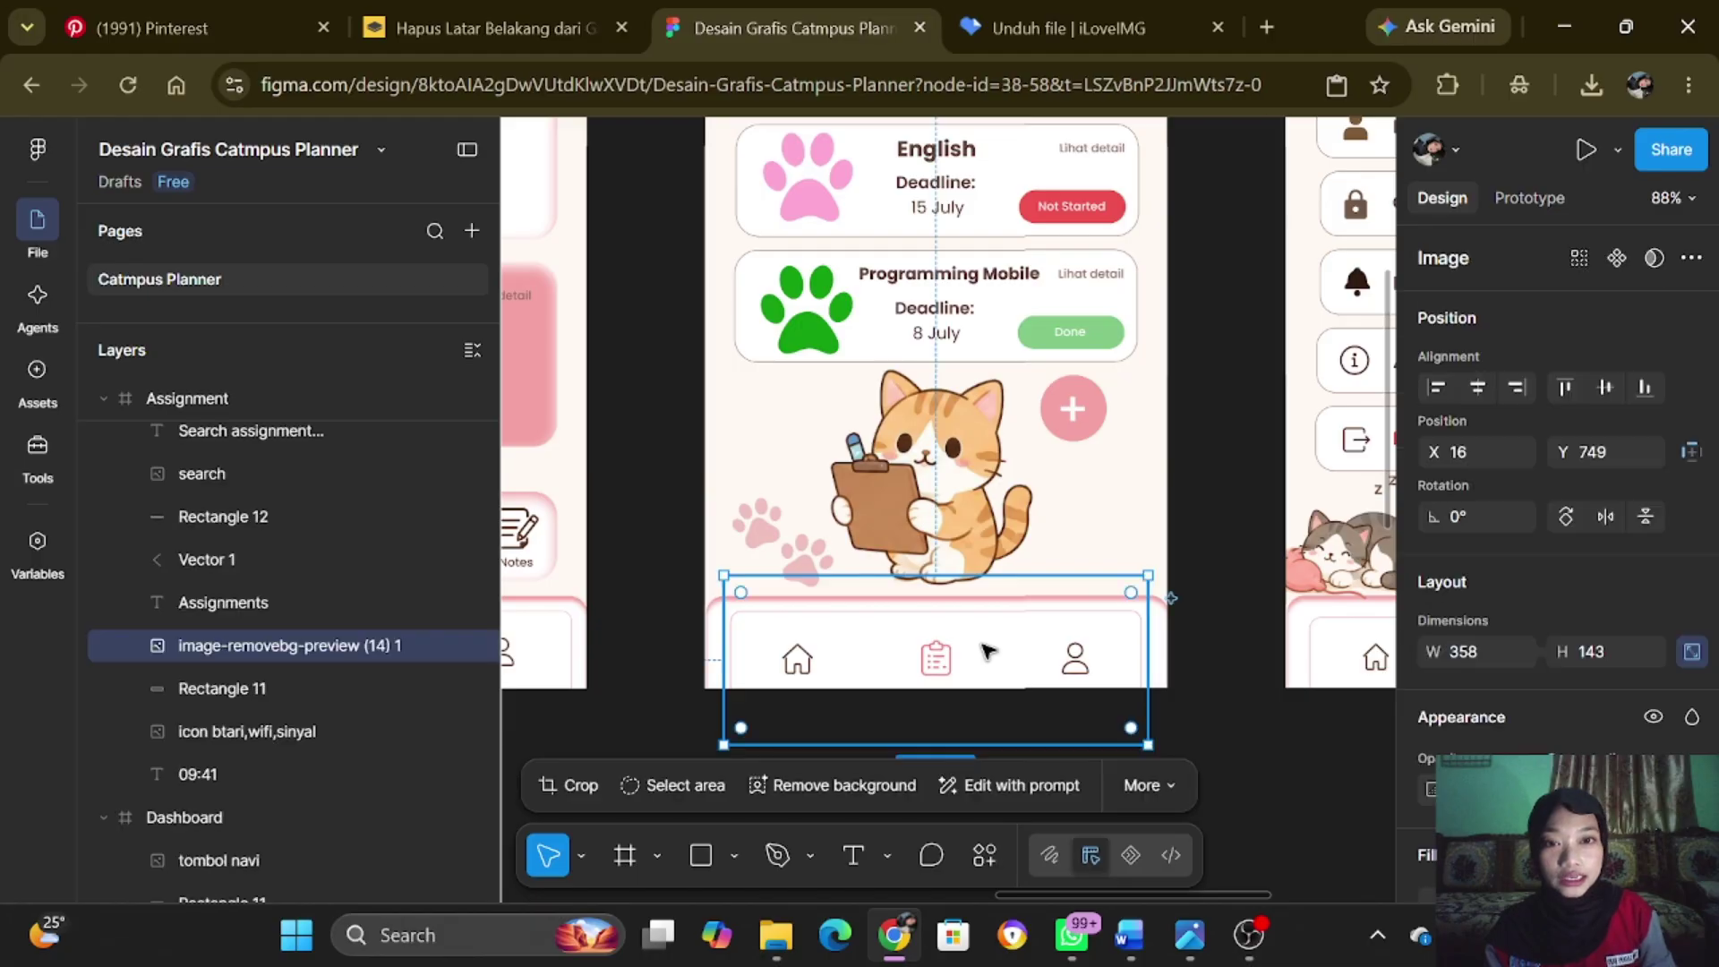
left_click(1249, 564)
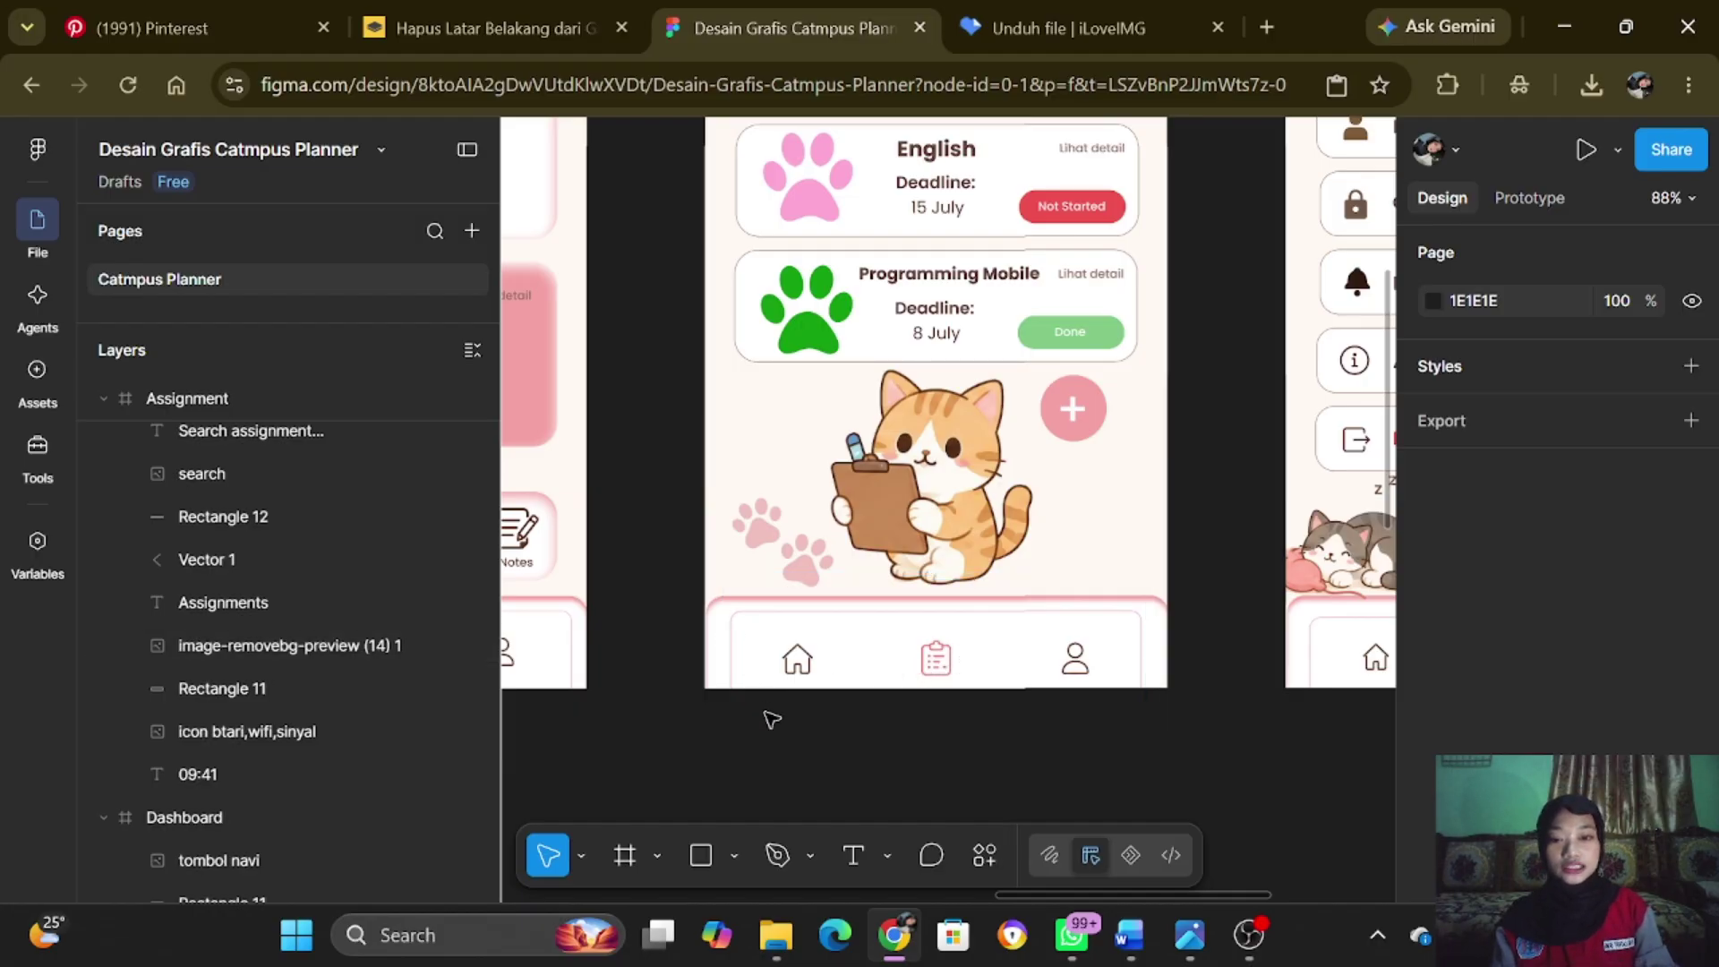
left_click_drag(1054, 898, 1067, 936)
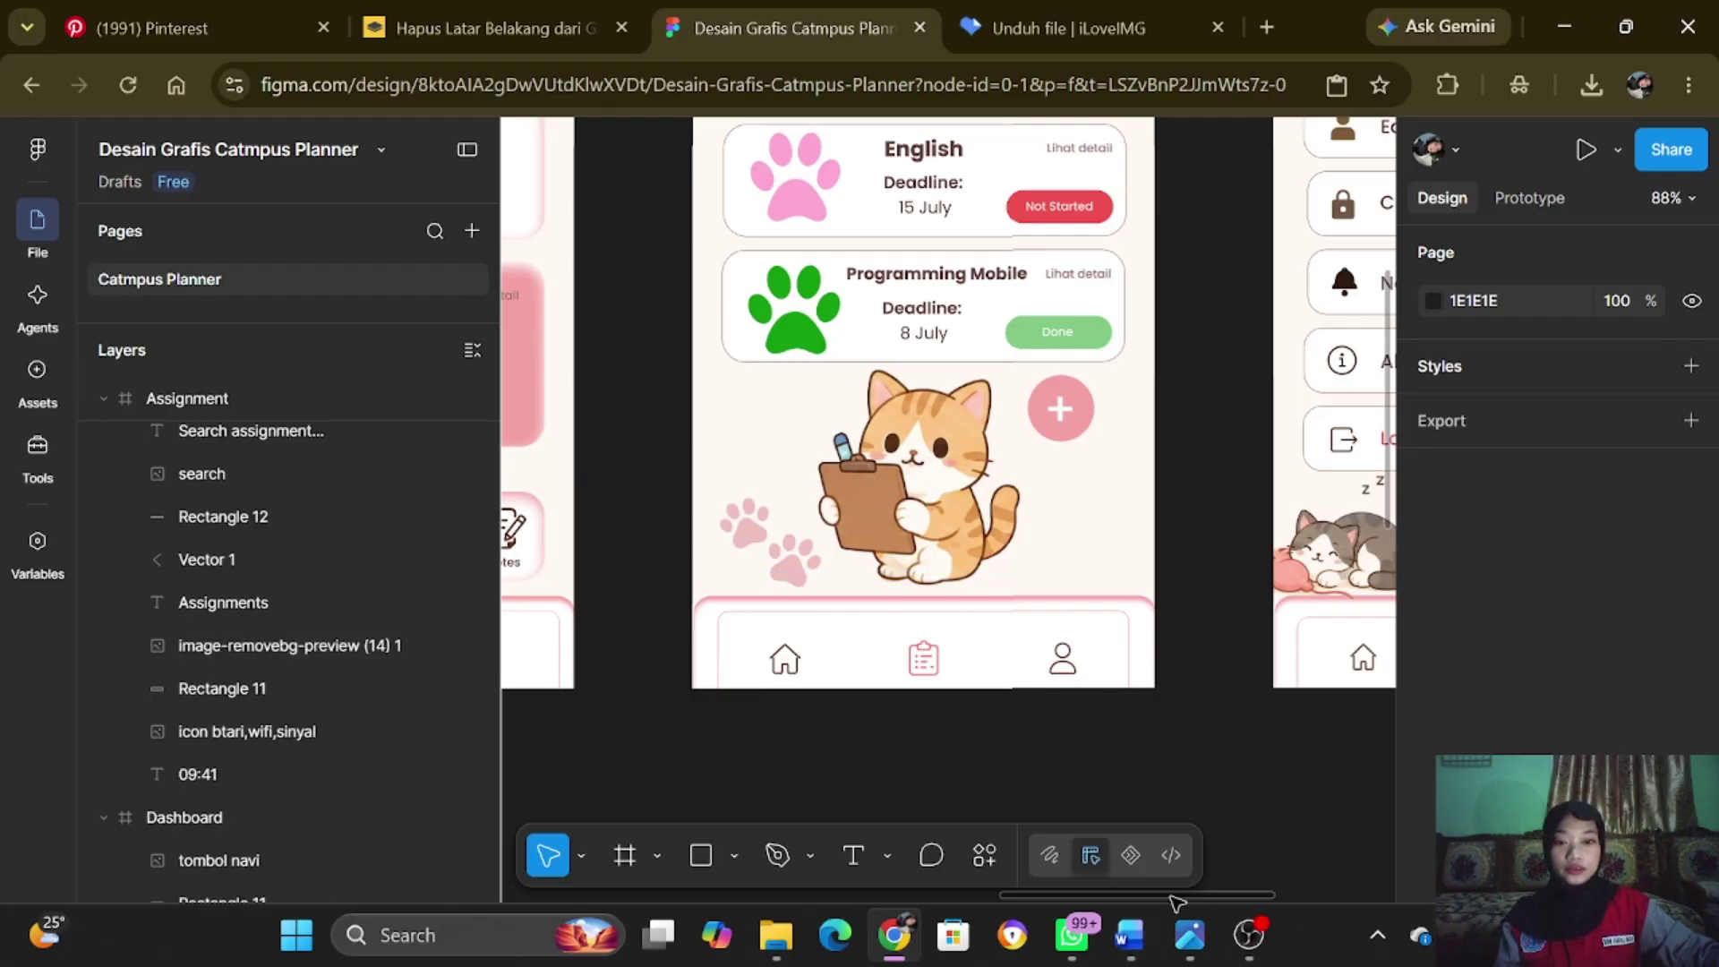
left_click_drag(1176, 902, 1222, 893)
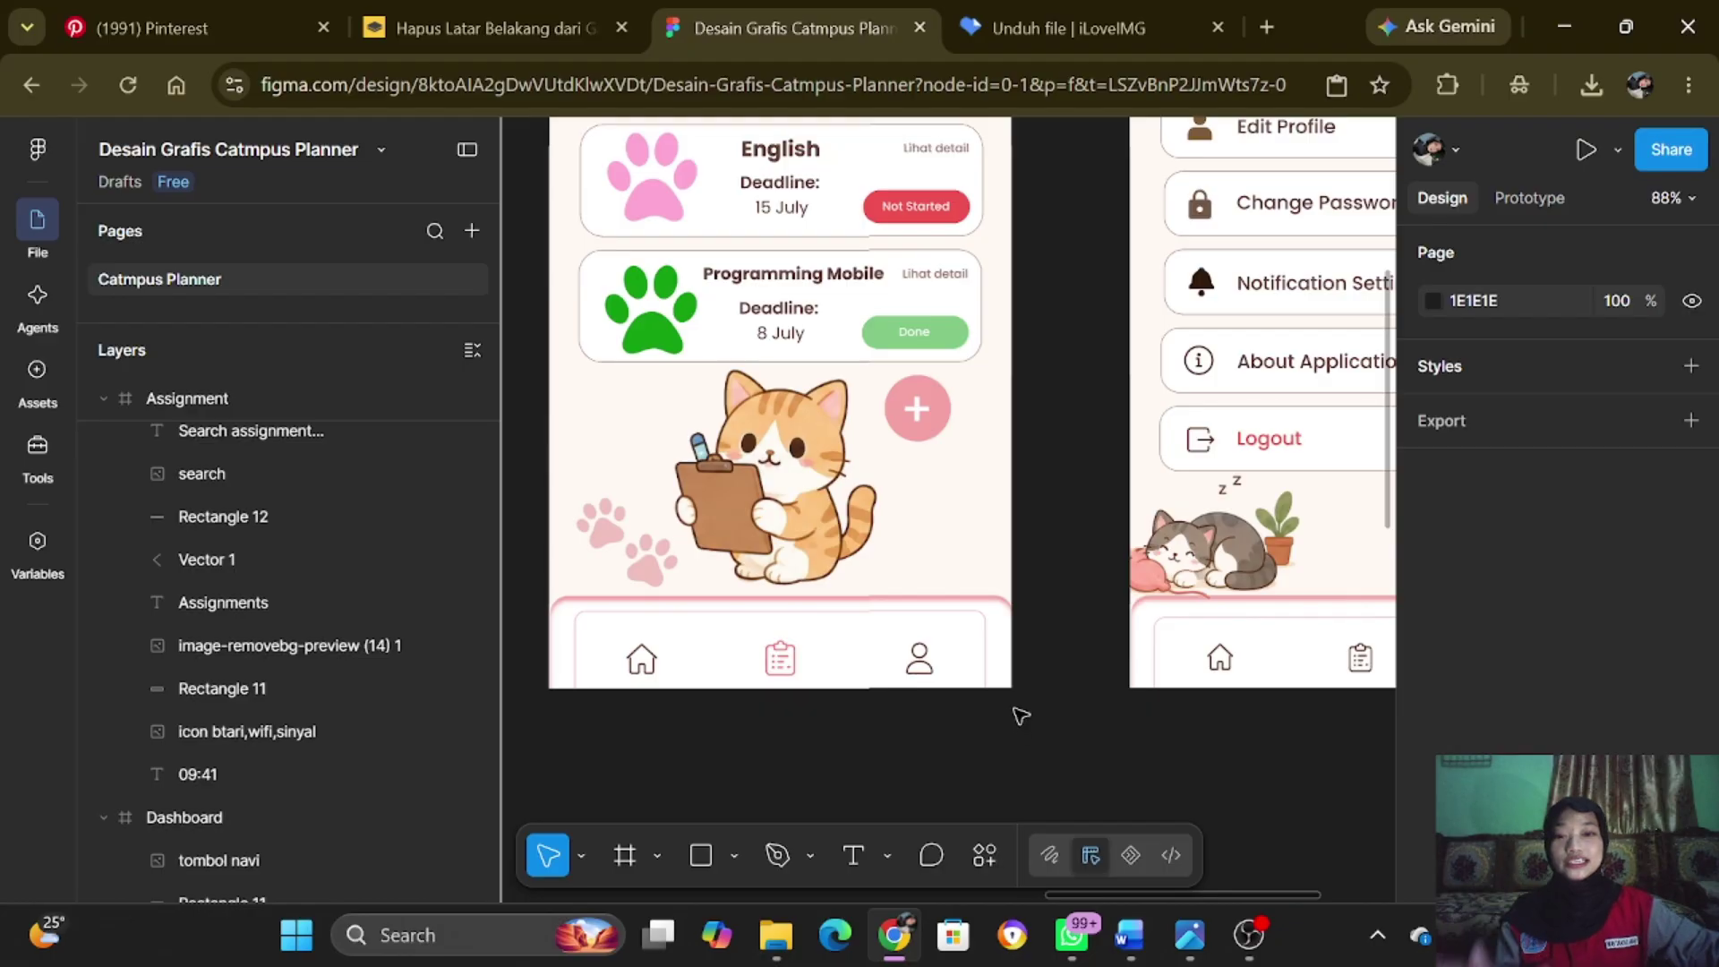
left_click(651, 669)
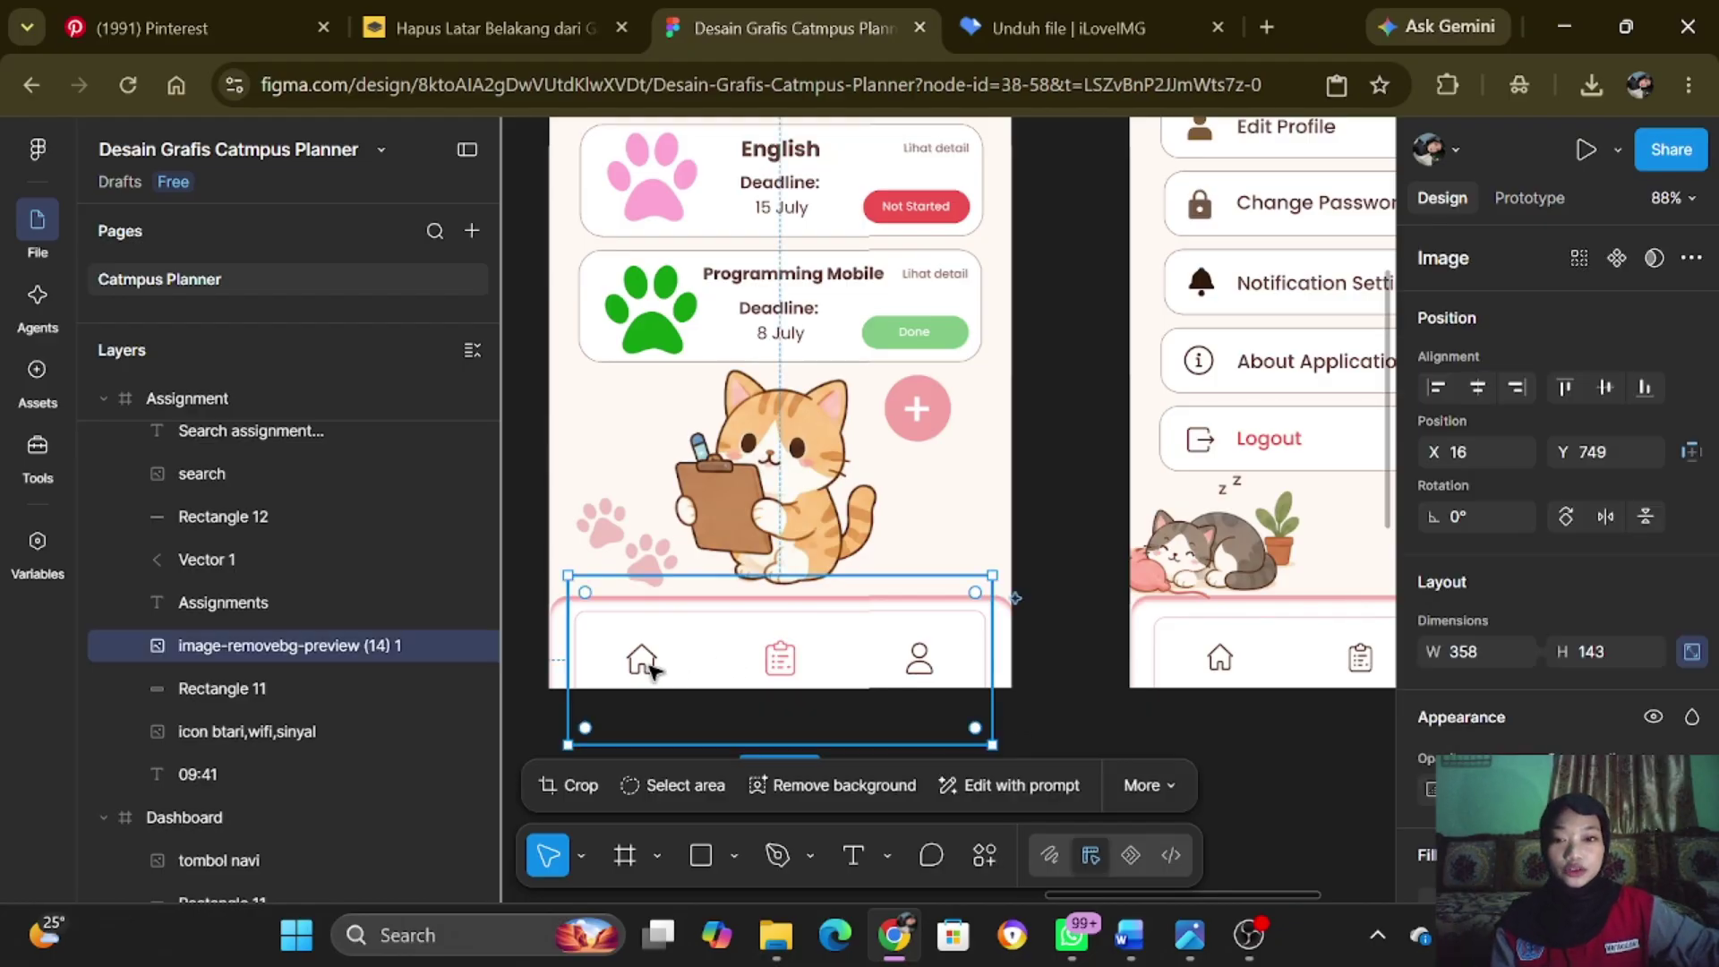
left_click(1097, 714)
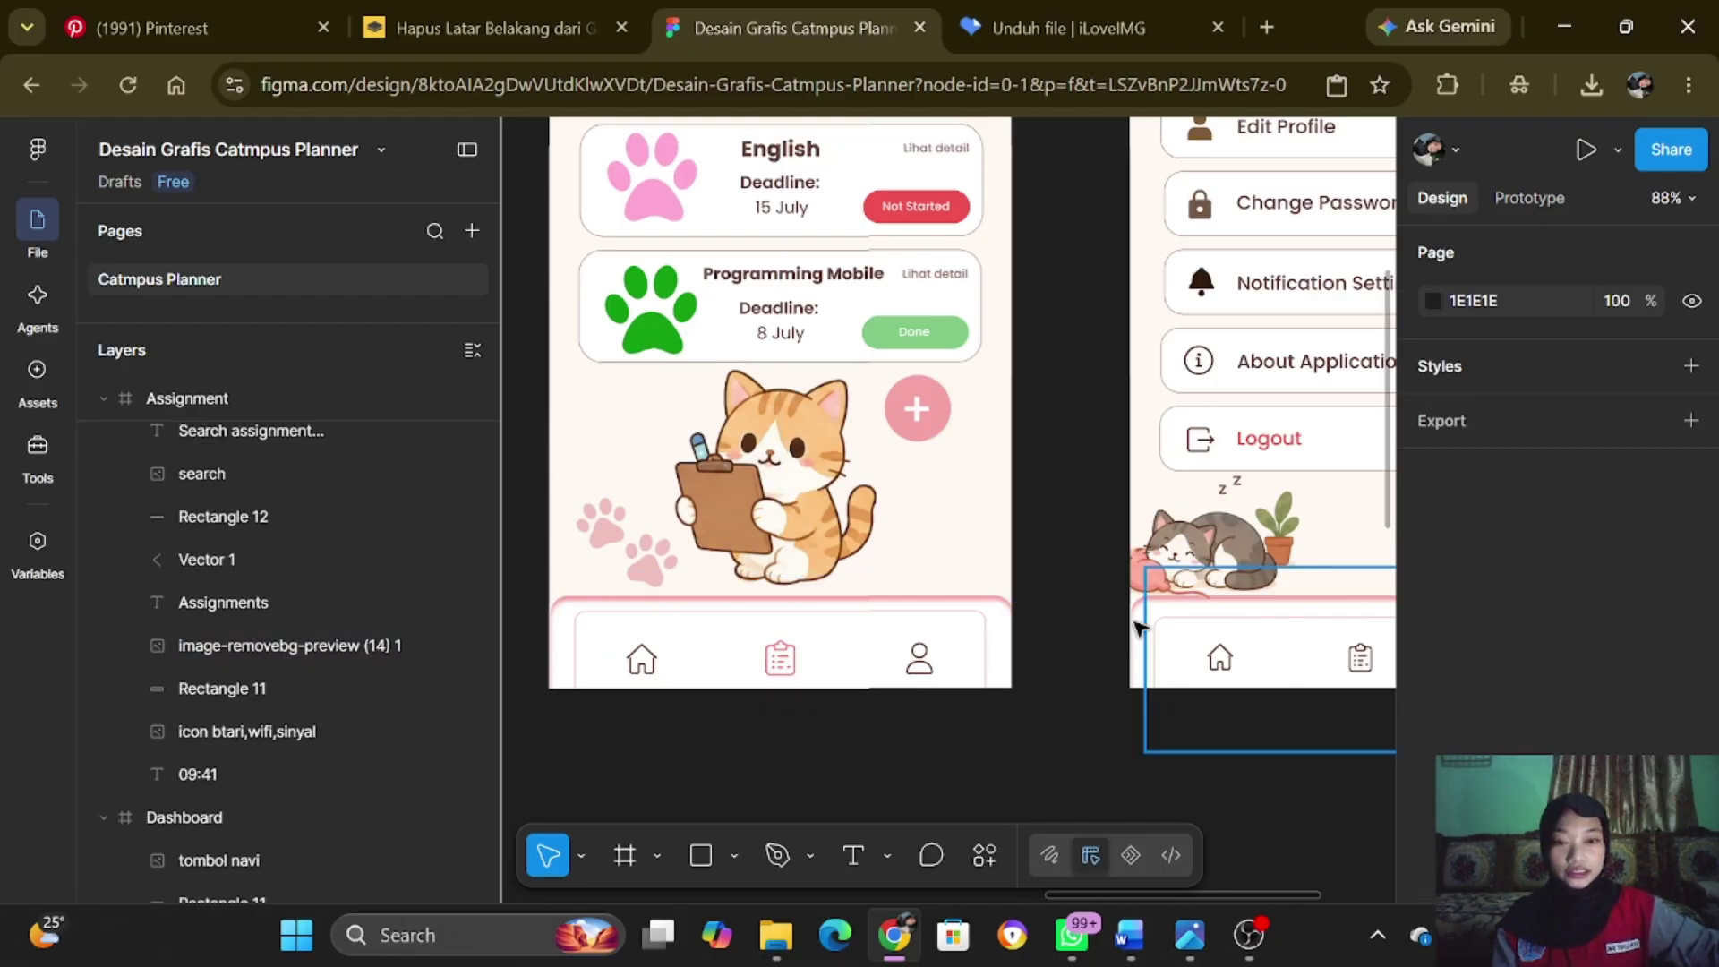
- Review the Profile screen, from the menu options and sleeping cat up to the title and profile picture
left_click_drag(1229, 900, 1354, 925)
scroll(1255, 625, "up", 4)
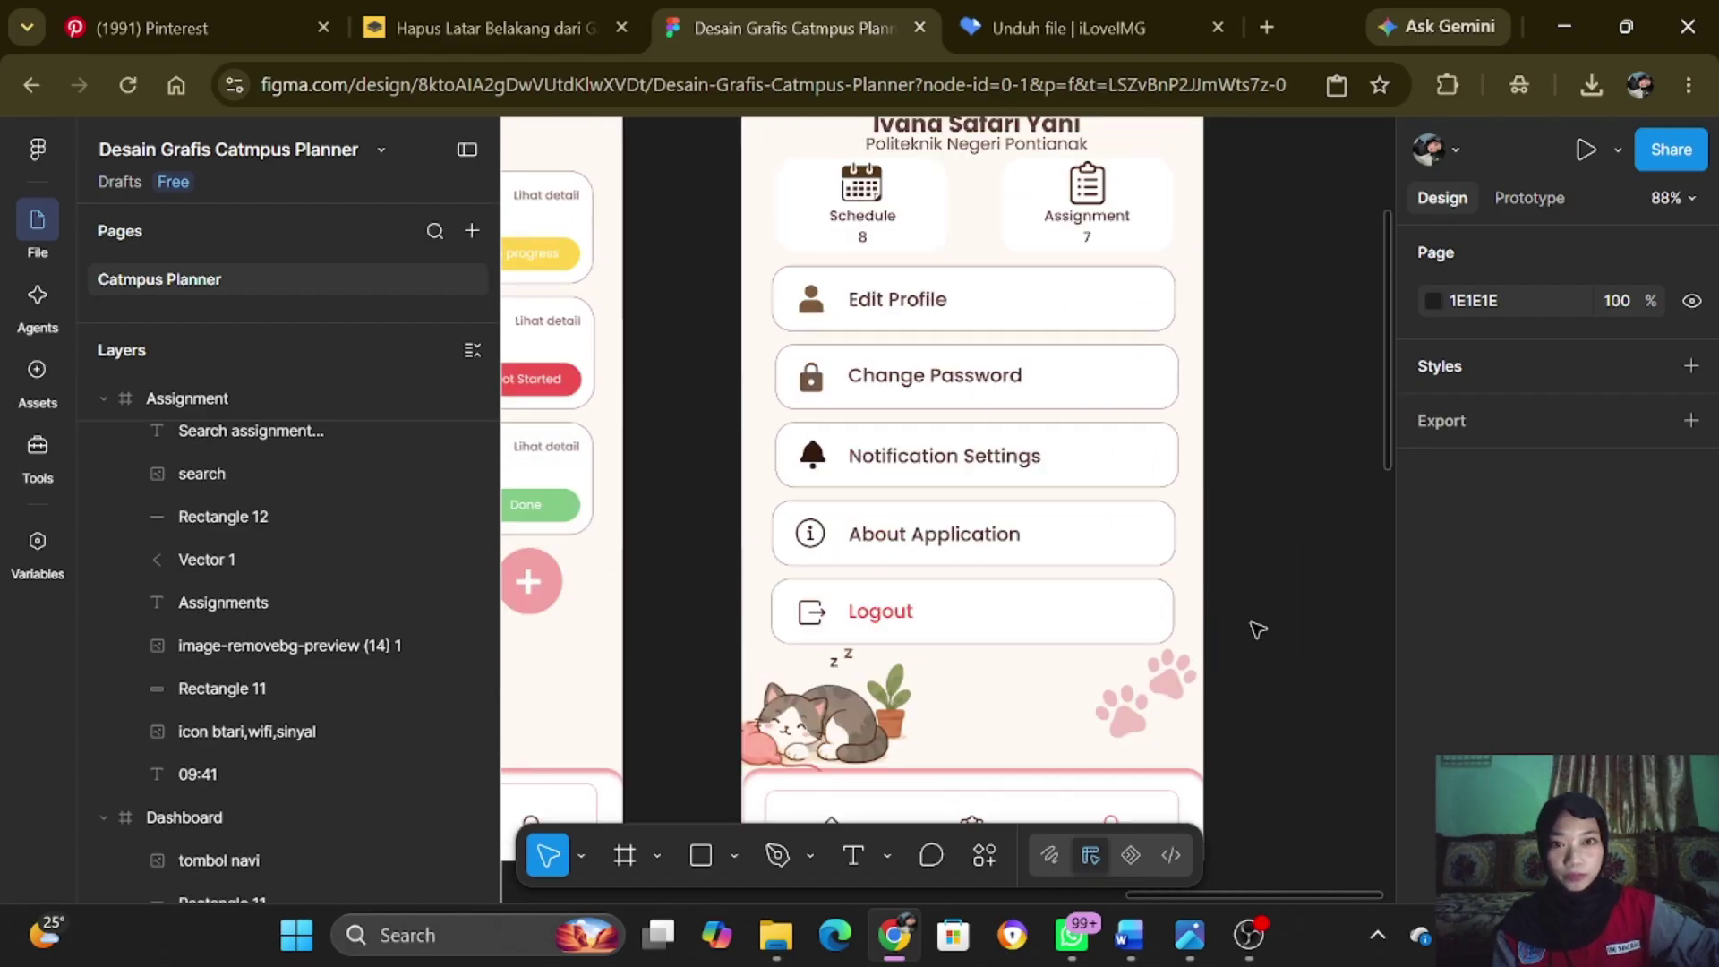
scroll(1255, 638, "up", 2)
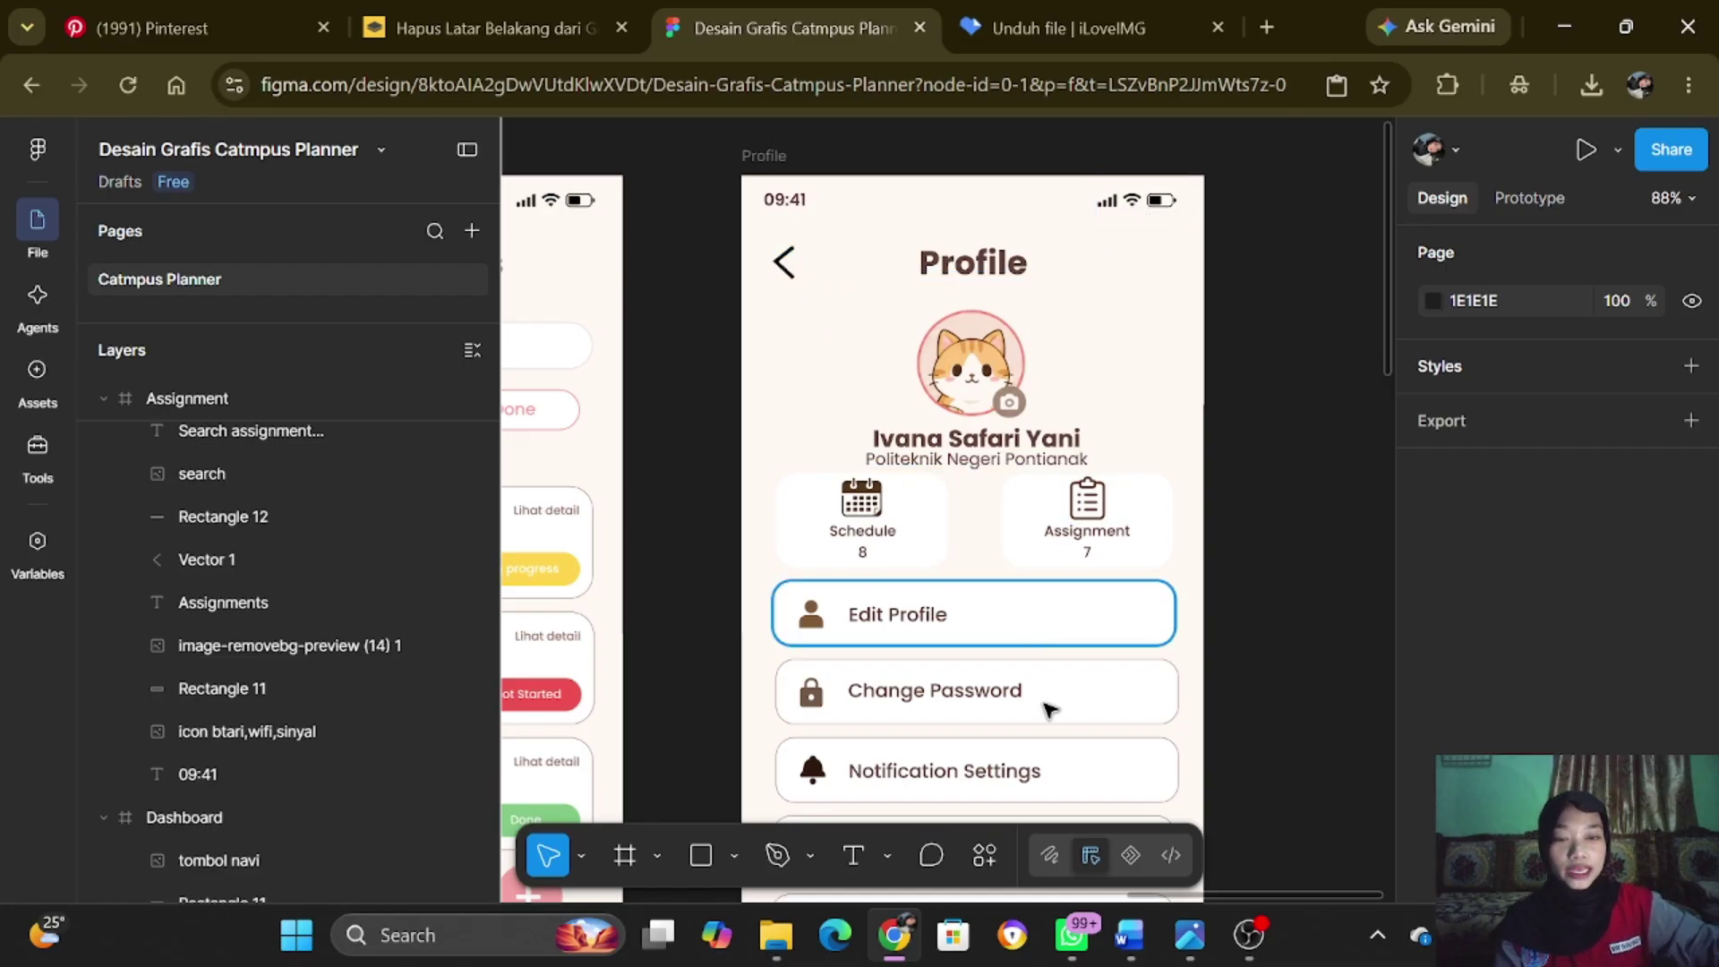
scroll(1008, 815, "down", 3)
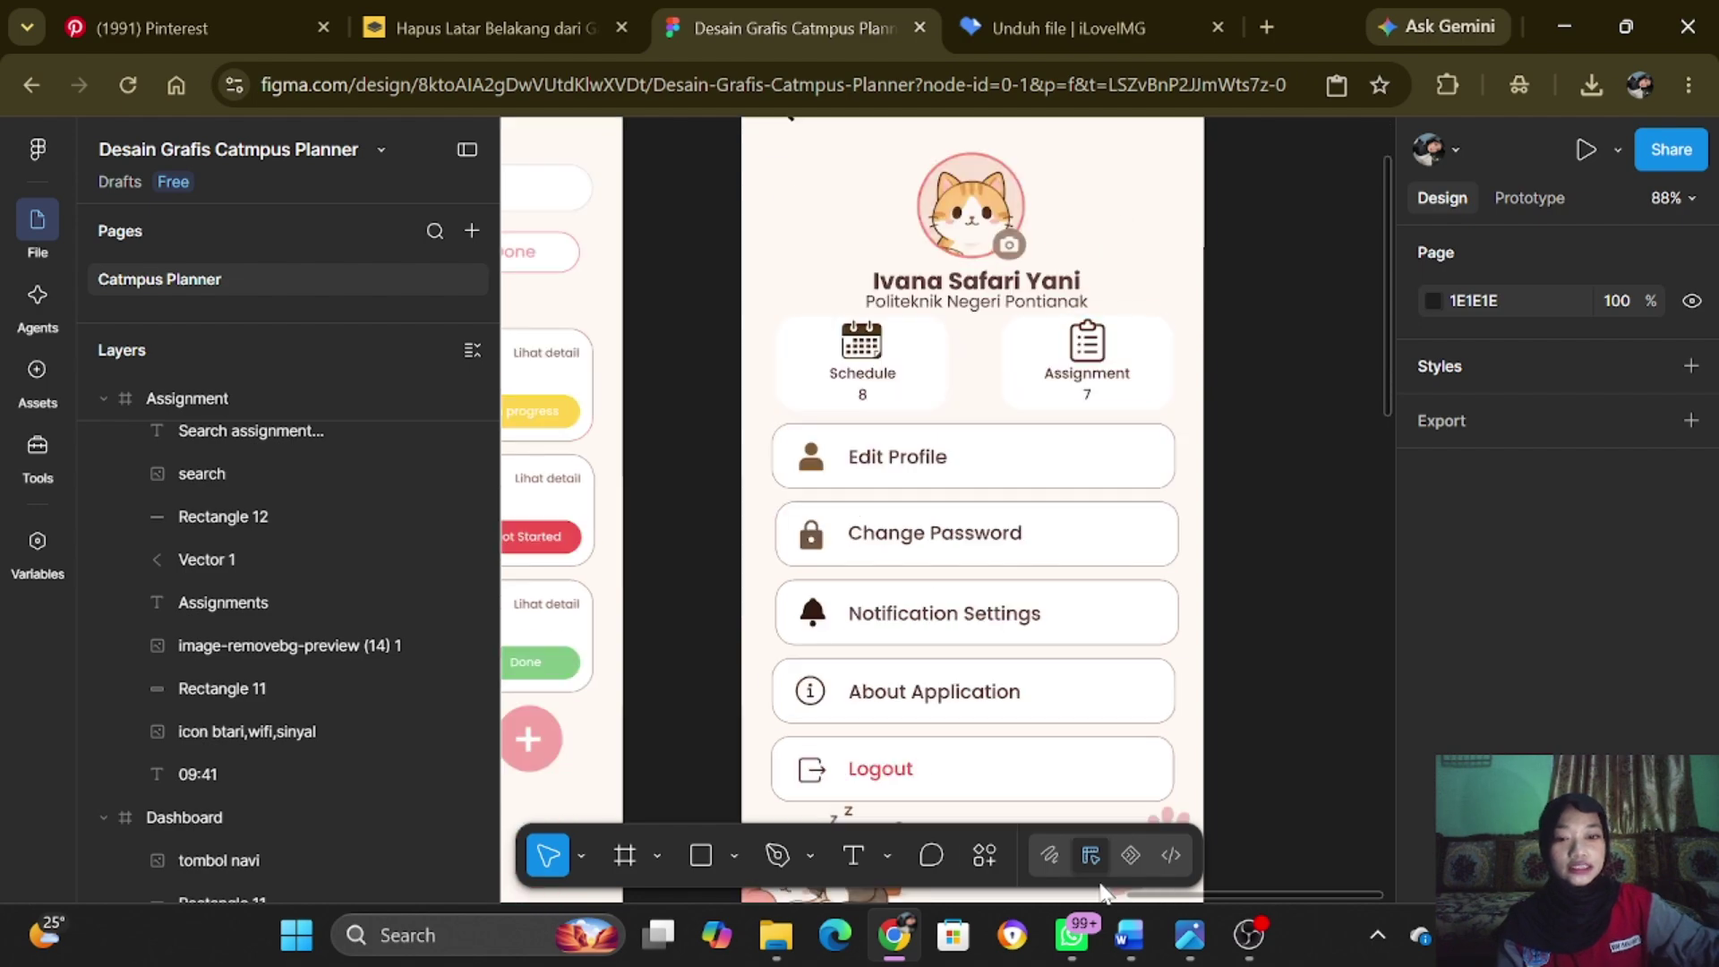
- Compare the Dashboard, Assignment and Profile screens by moving back and forth between them
scroll(1196, 902, "left", 15)
scroll(914, 486, "up", 2)
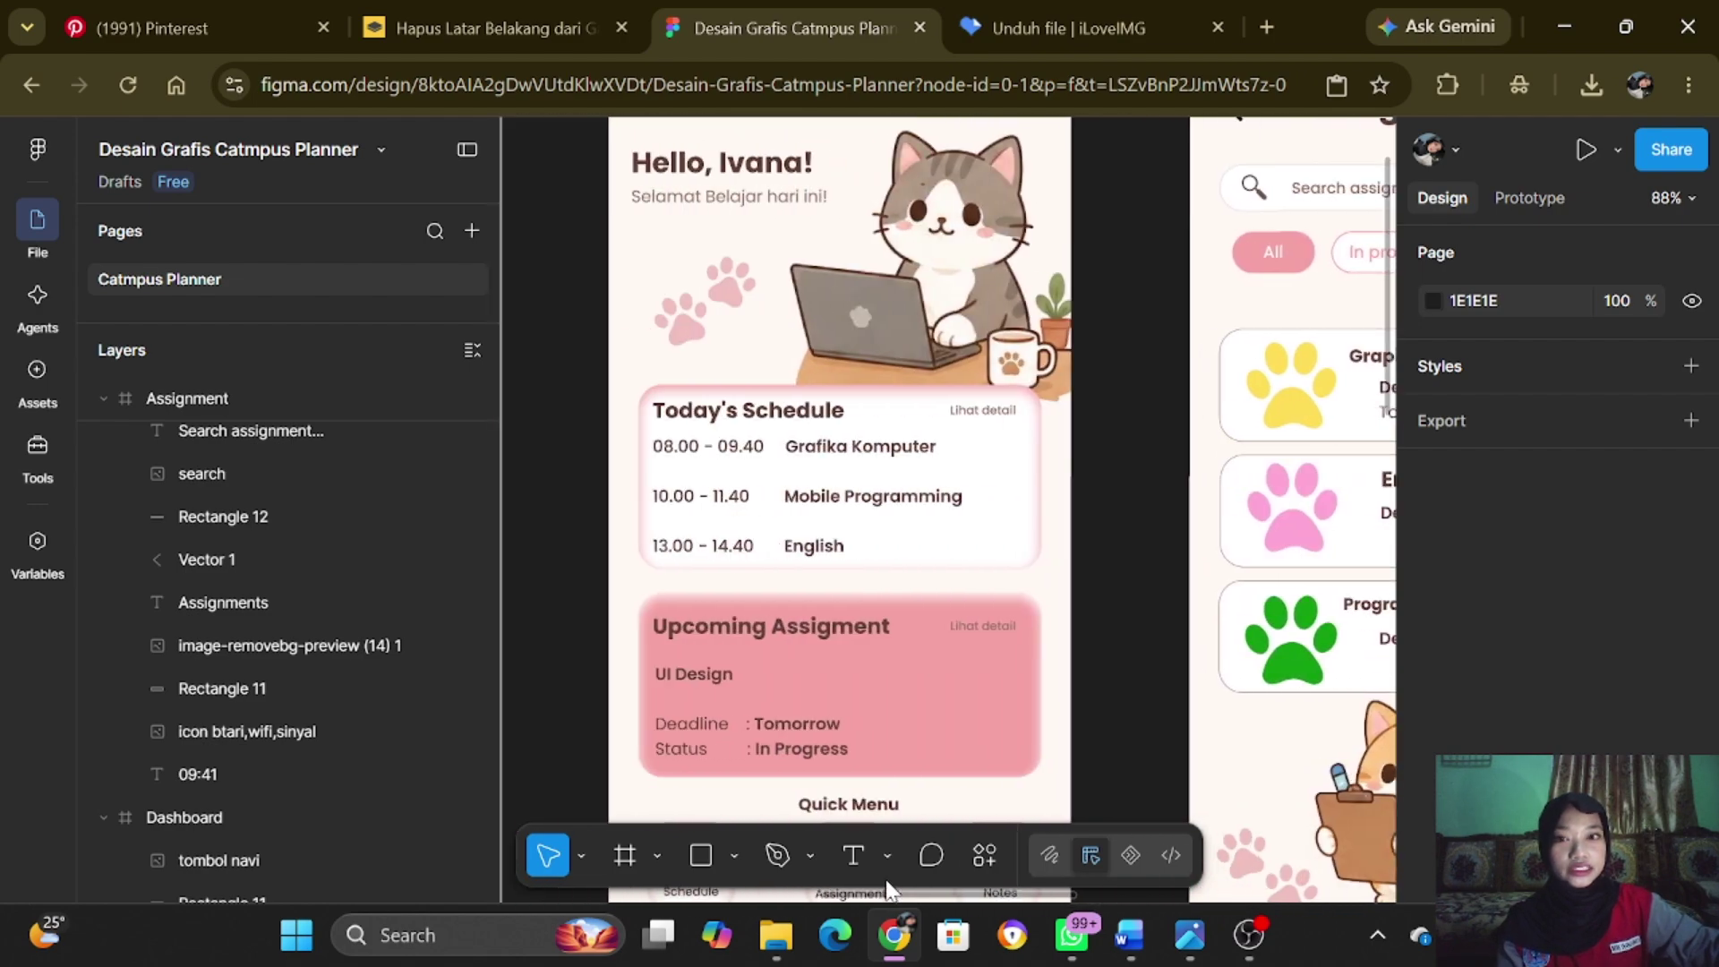
scroll(914, 486, "up", 2)
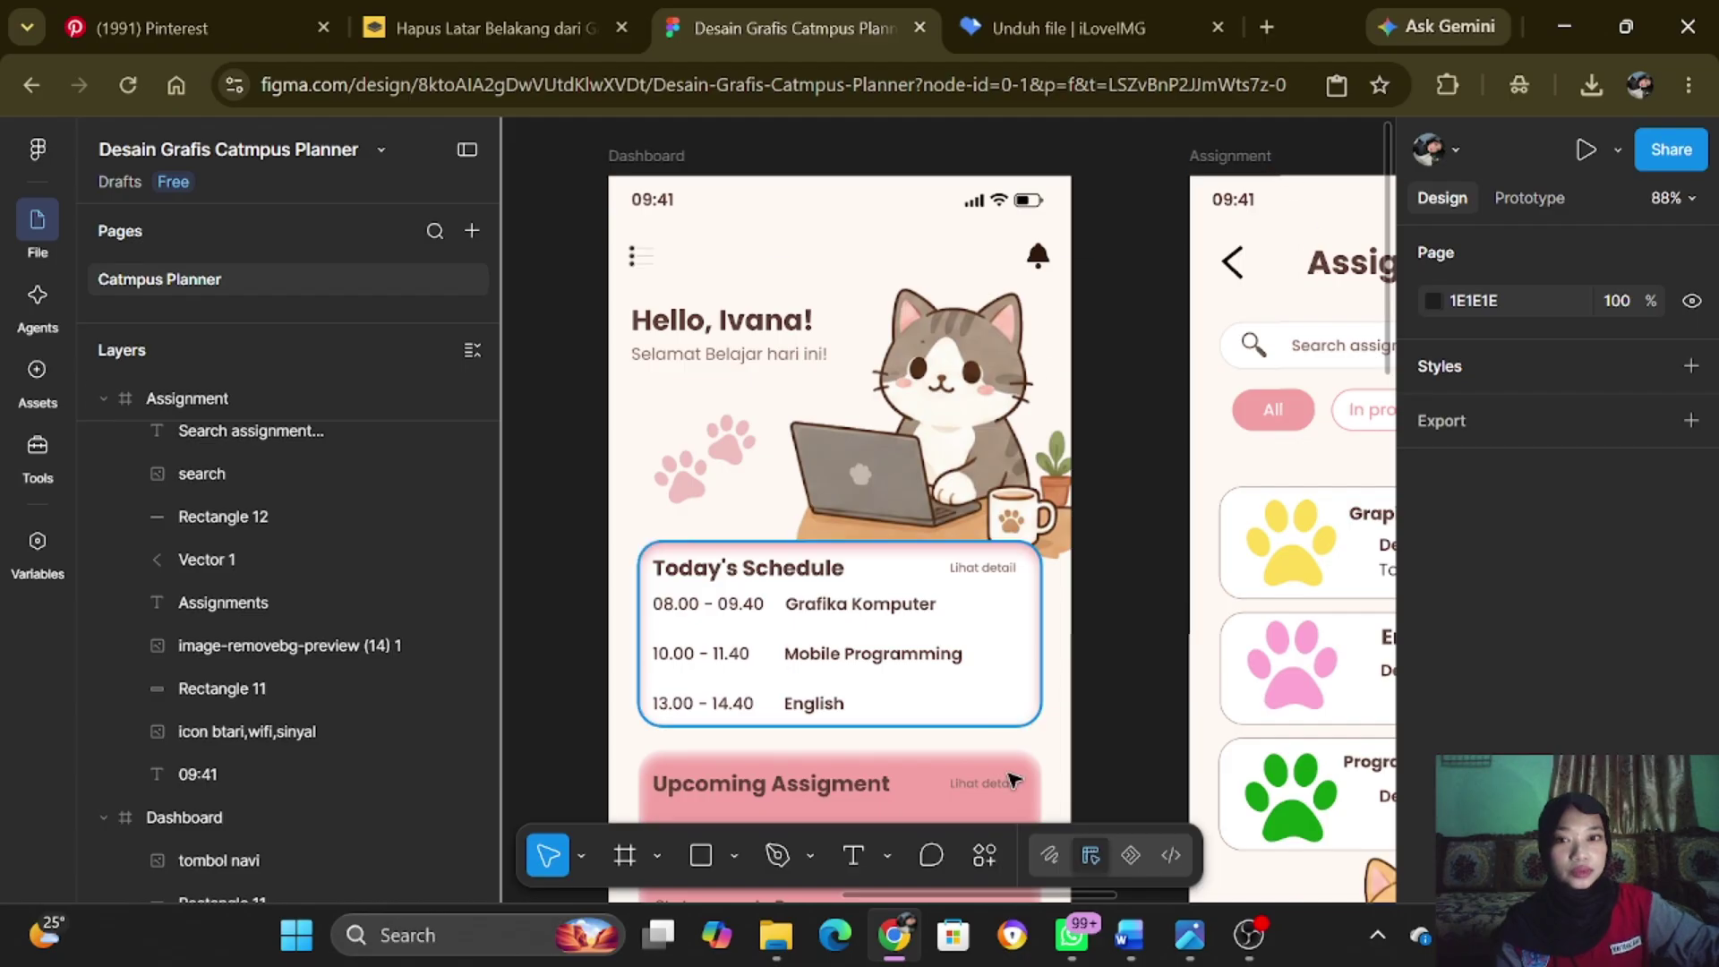
scroll(976, 904, "right", 10)
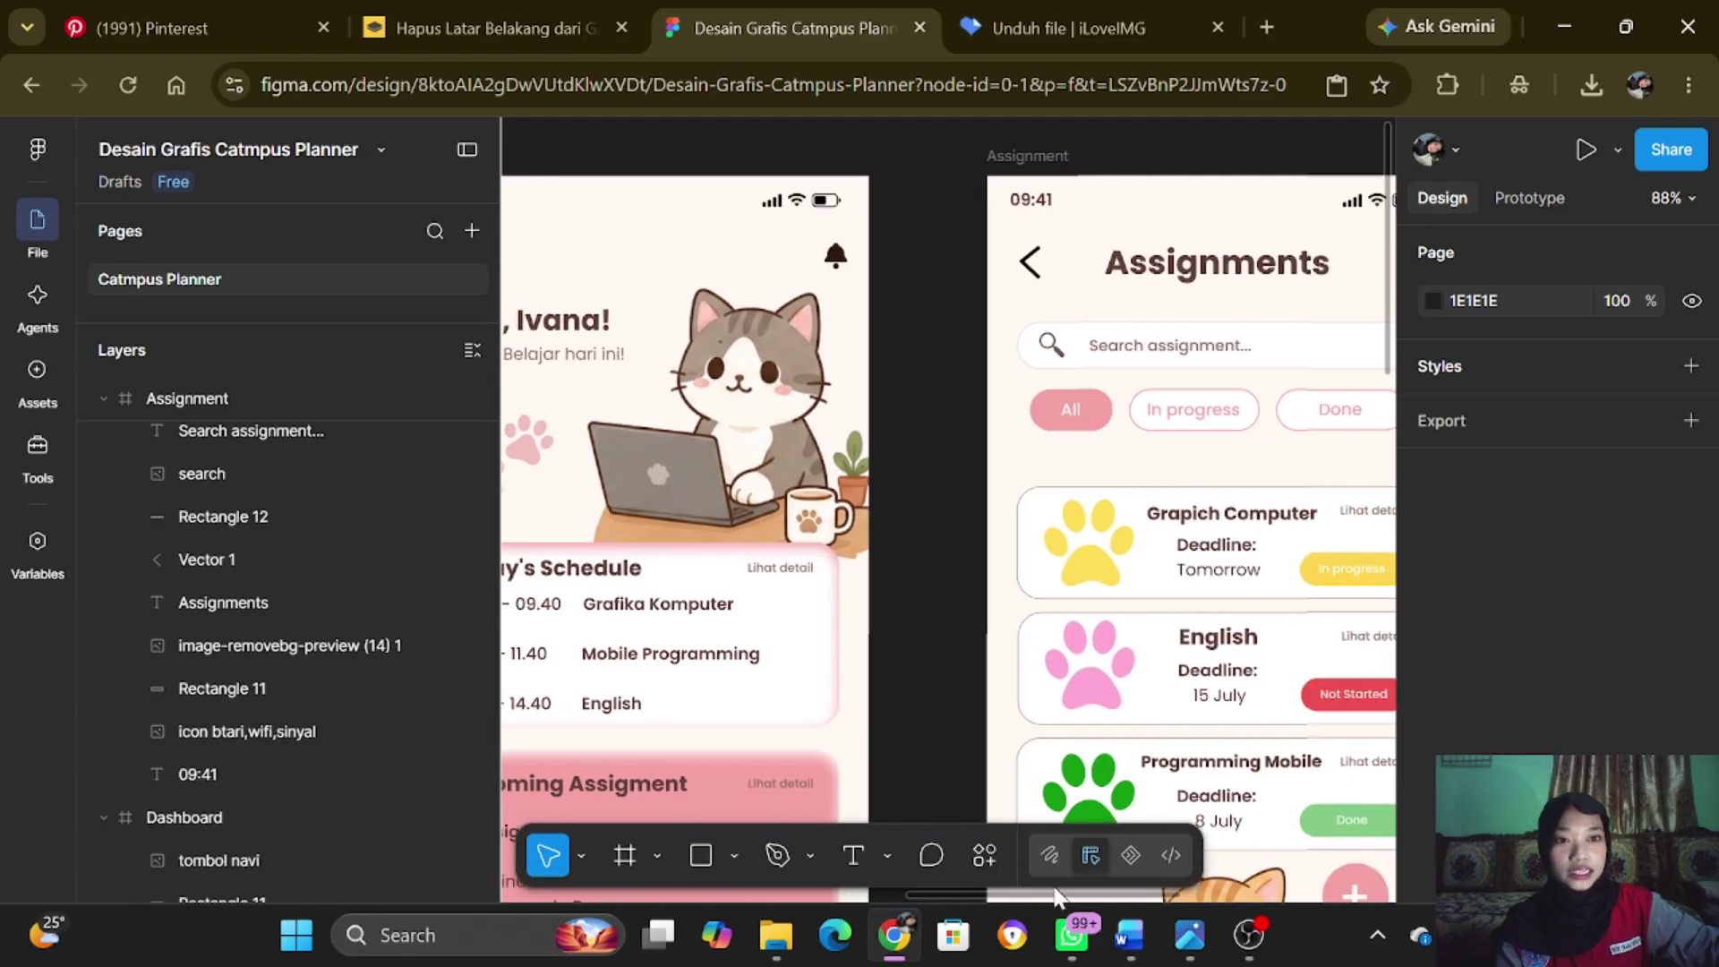
left_click_drag(1149, 891, 1052, 891)
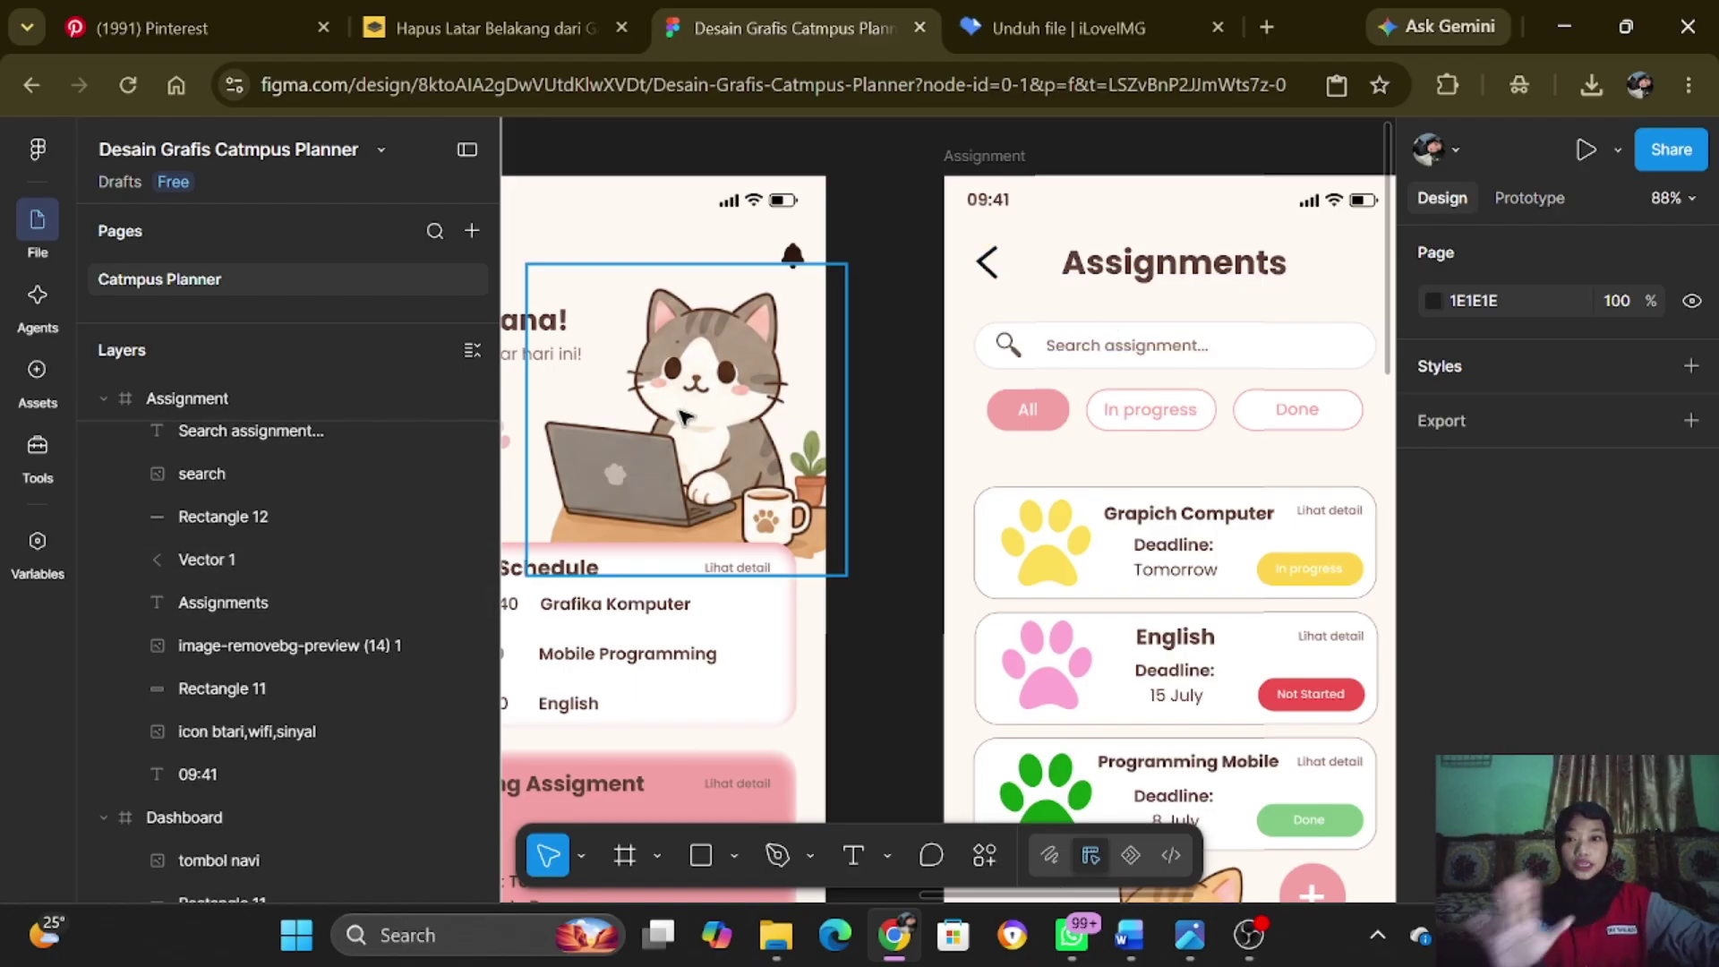
left_click_drag(942, 907, 1126, 896)
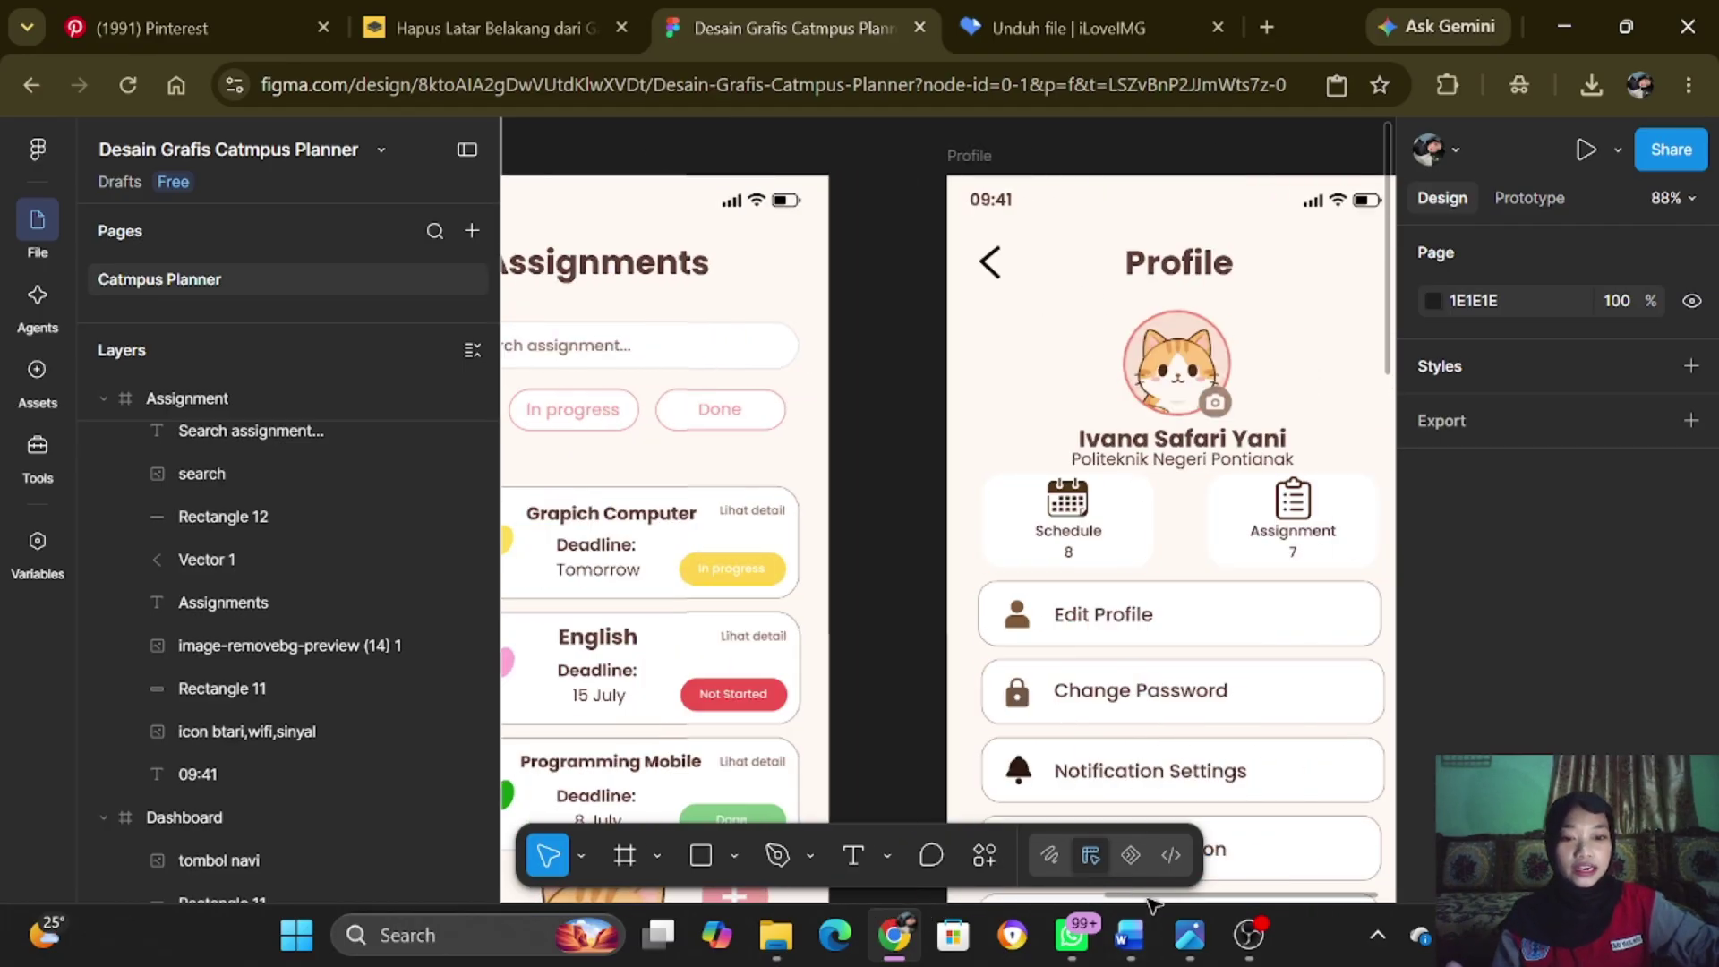
left_click_drag(1171, 895, 1000, 895)
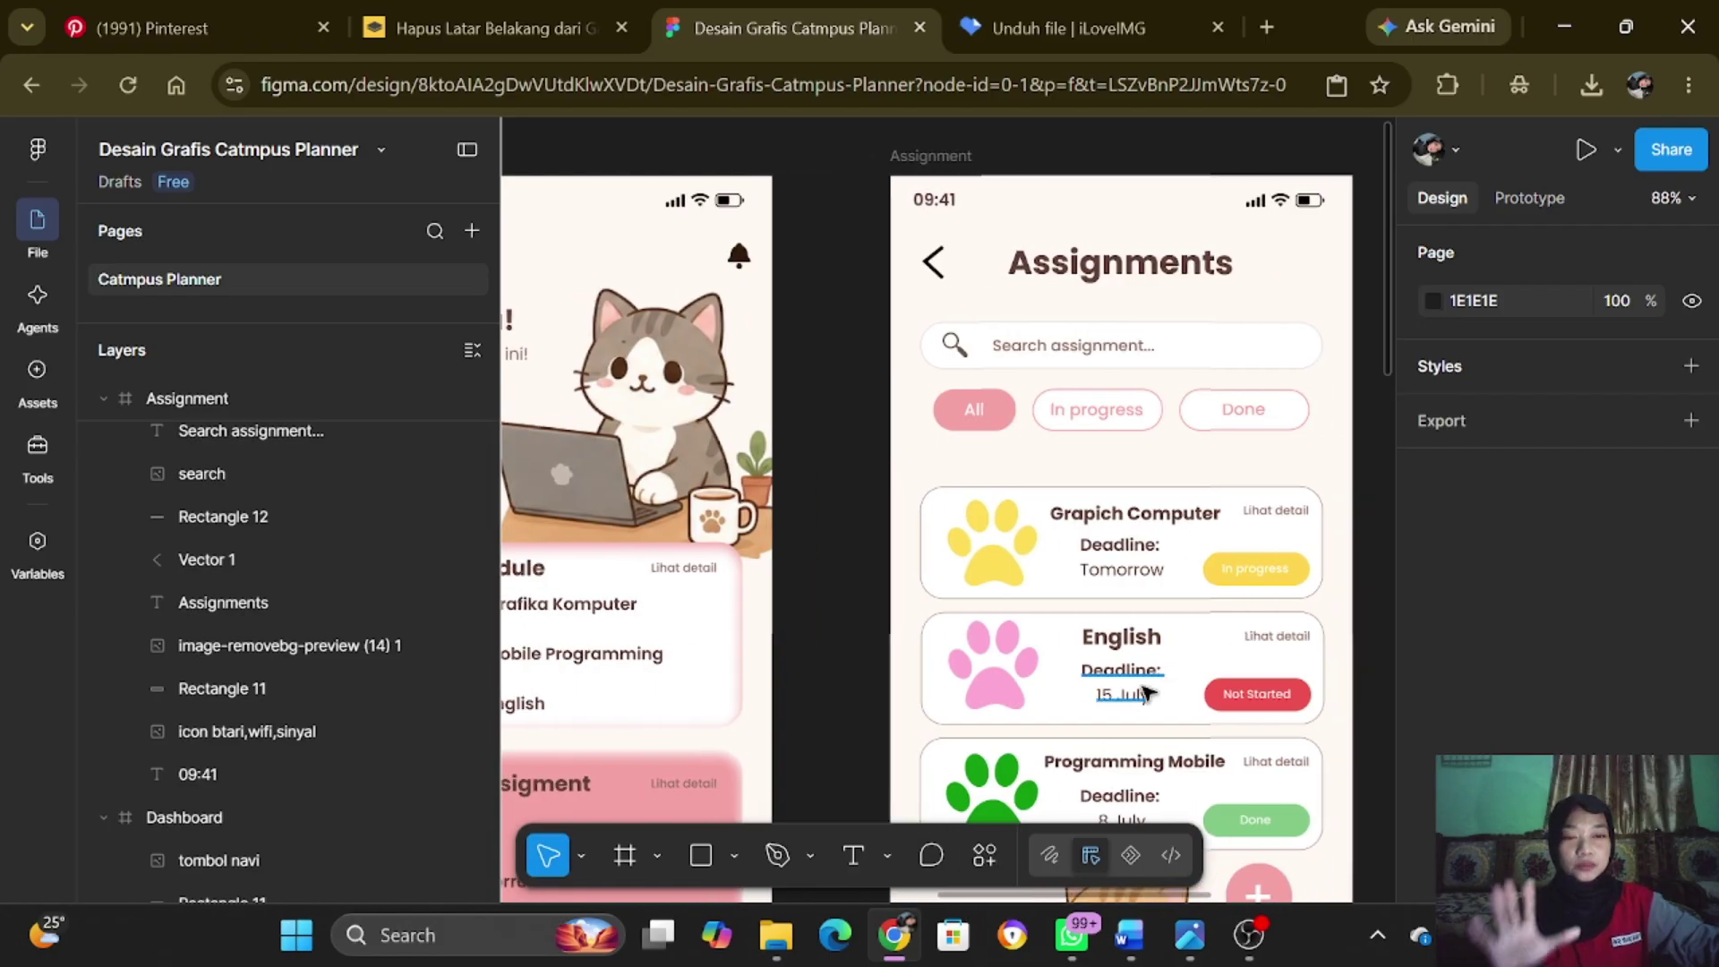
scroll(1030, 891, "down", 2)
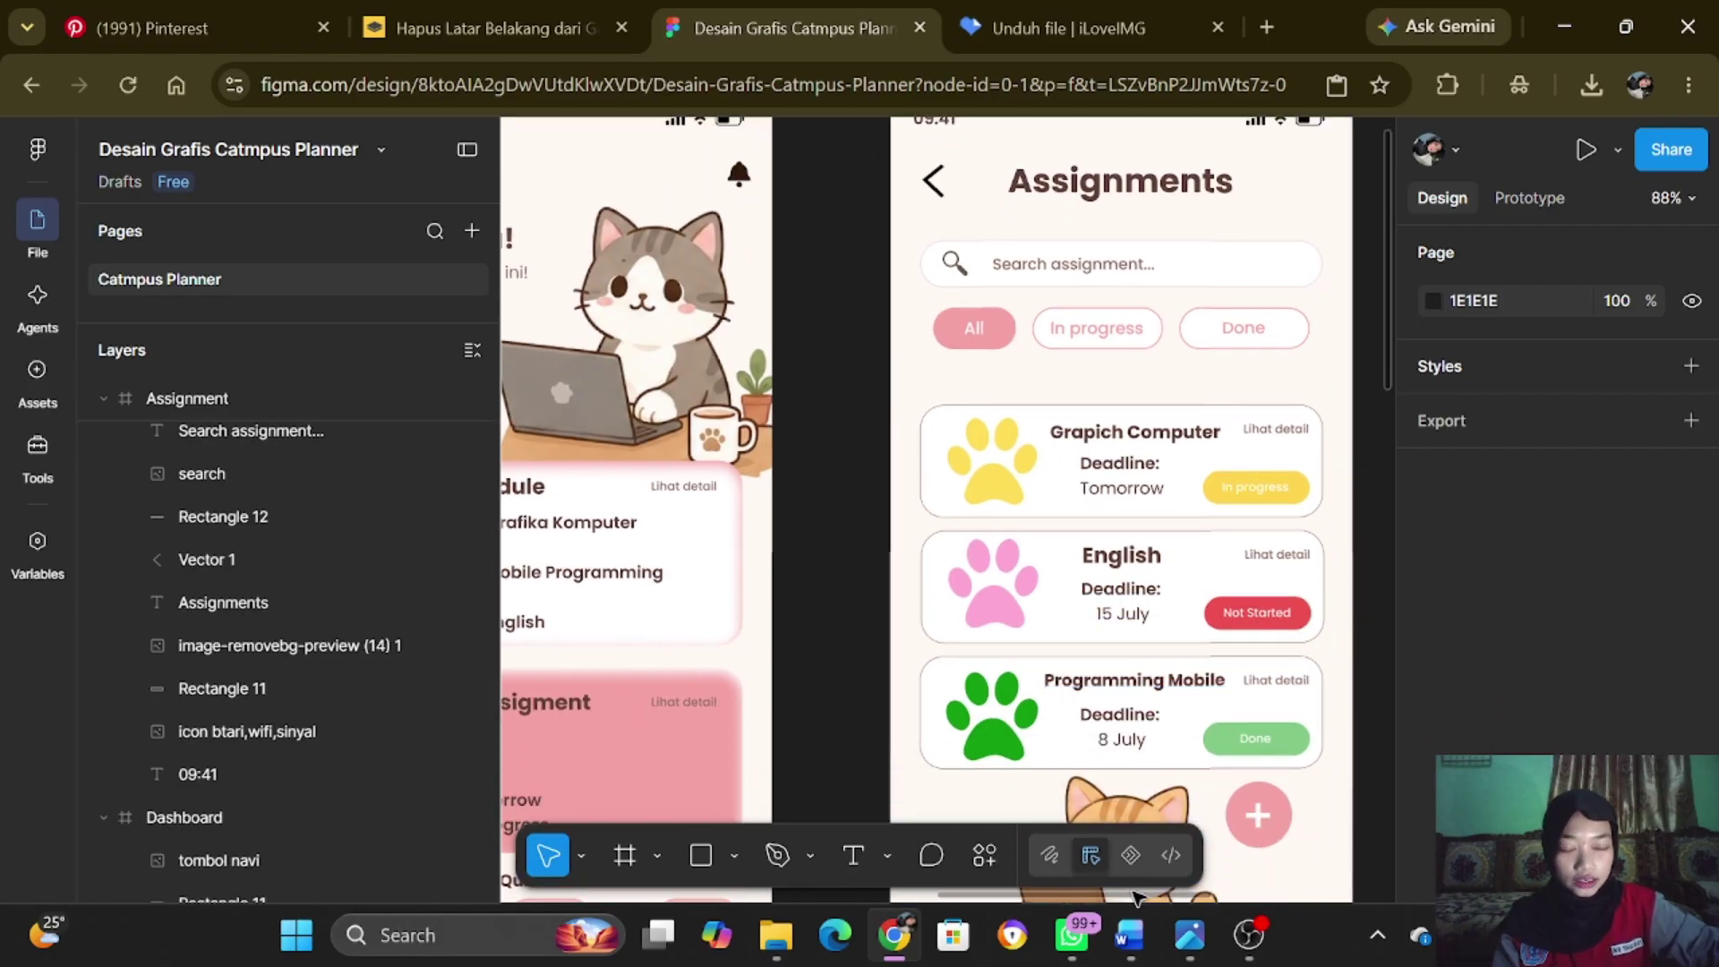
left_click_drag(1137, 905, 1376, 885)
scroll(1376, 885, "left", 2)
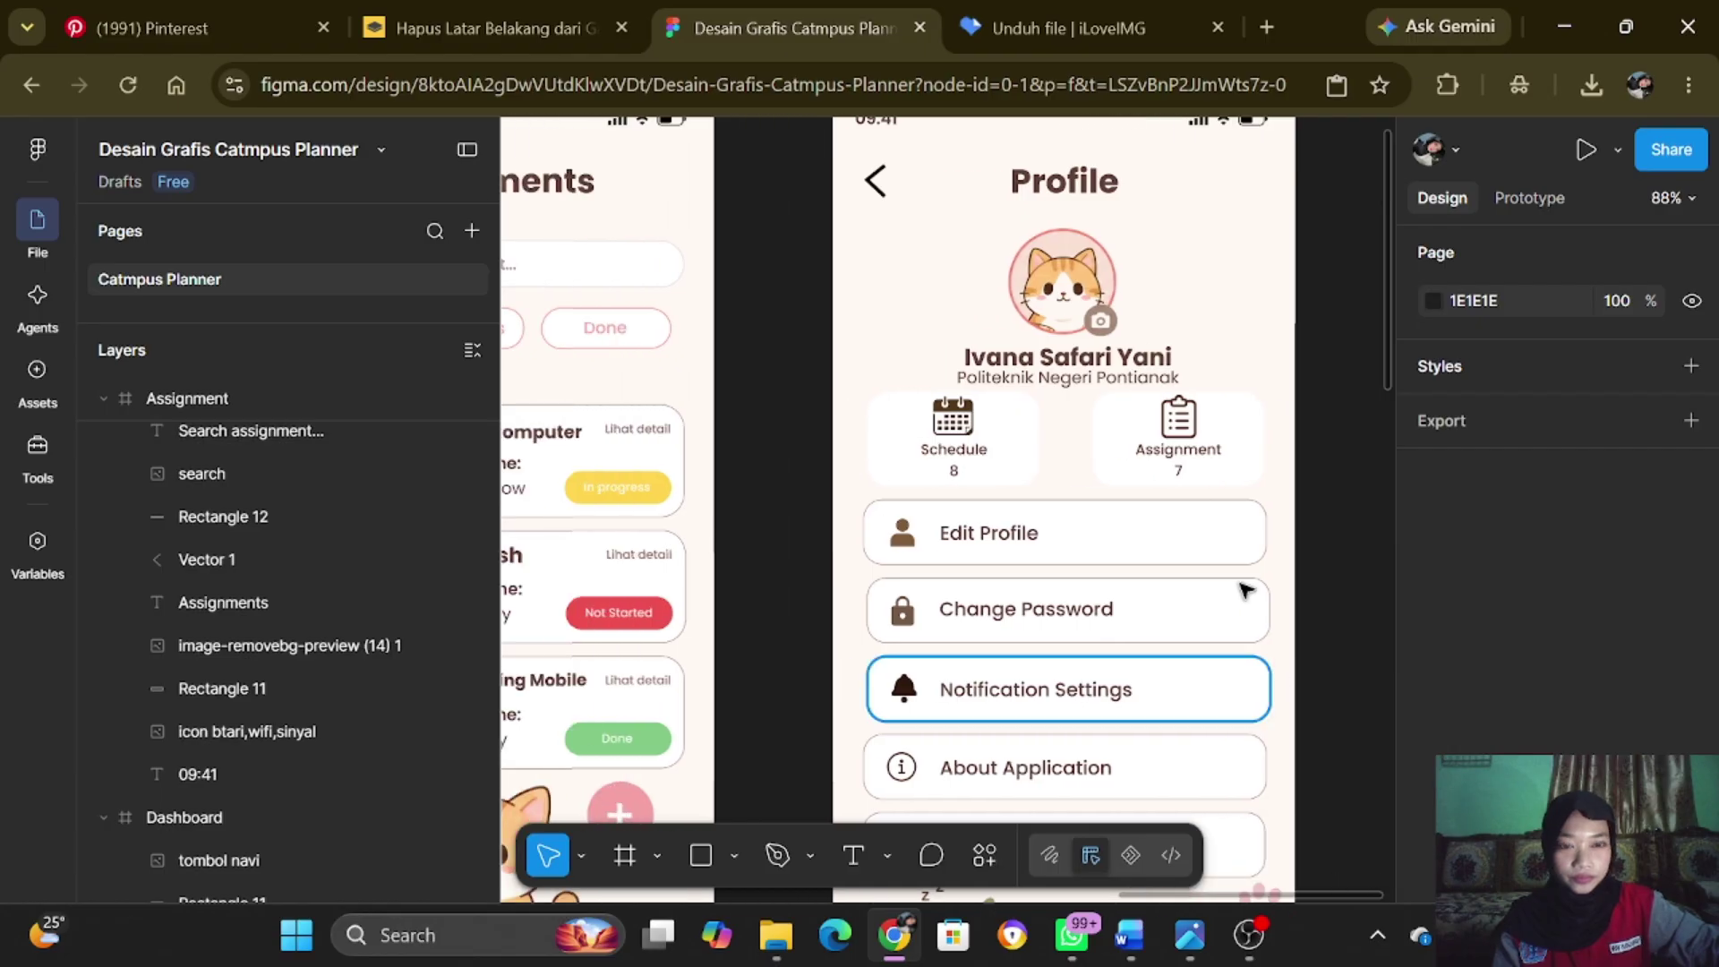
- Review the Profile screen down to its end and inspect the navigation bar image there
scroll(1220, 488, "down", 4)
scroll(1221, 488, "up", 4)
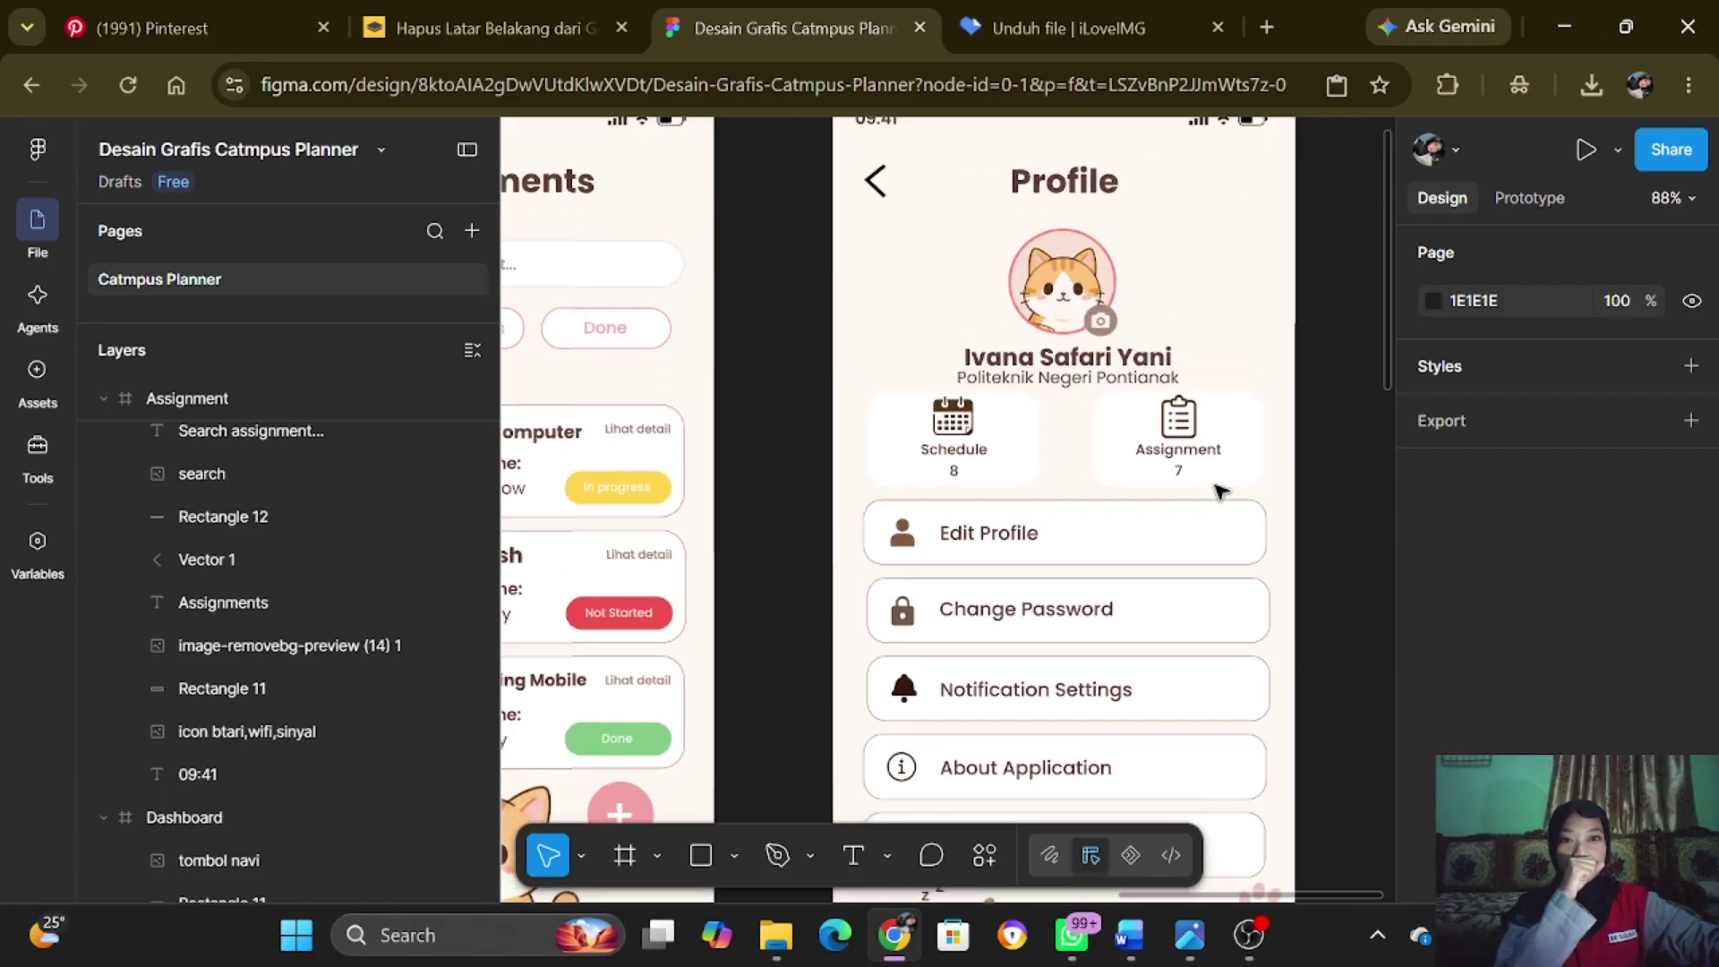
scroll(1220, 488, "down", 5)
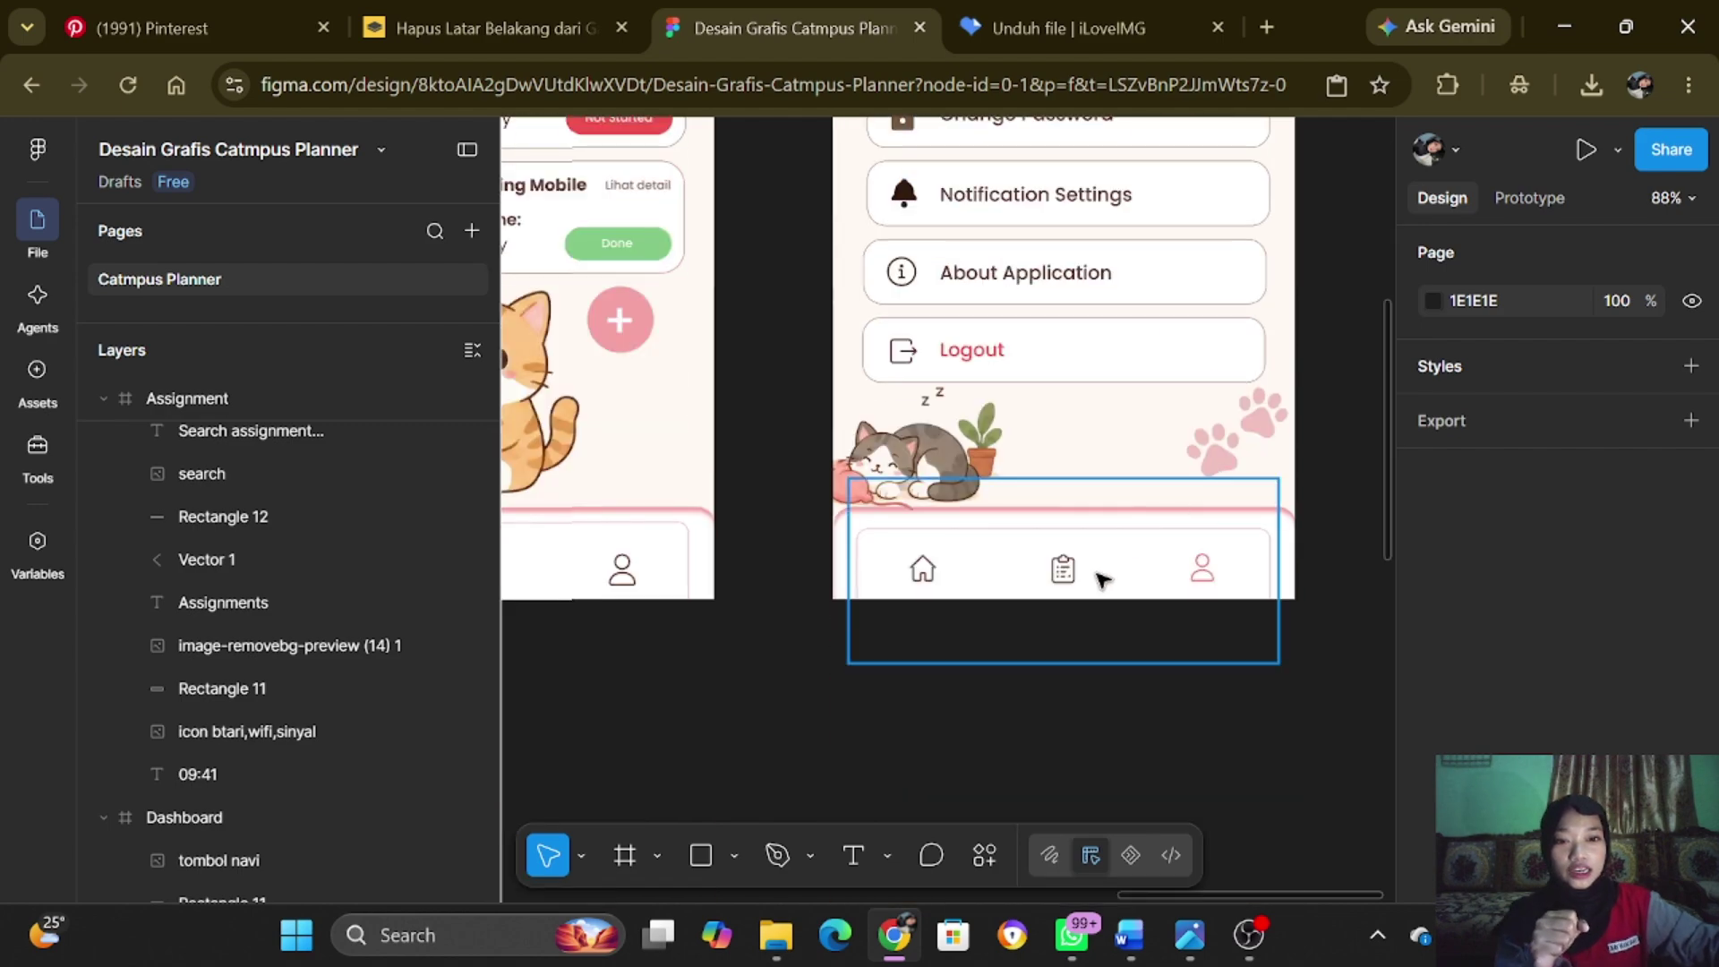
left_click(1062, 568)
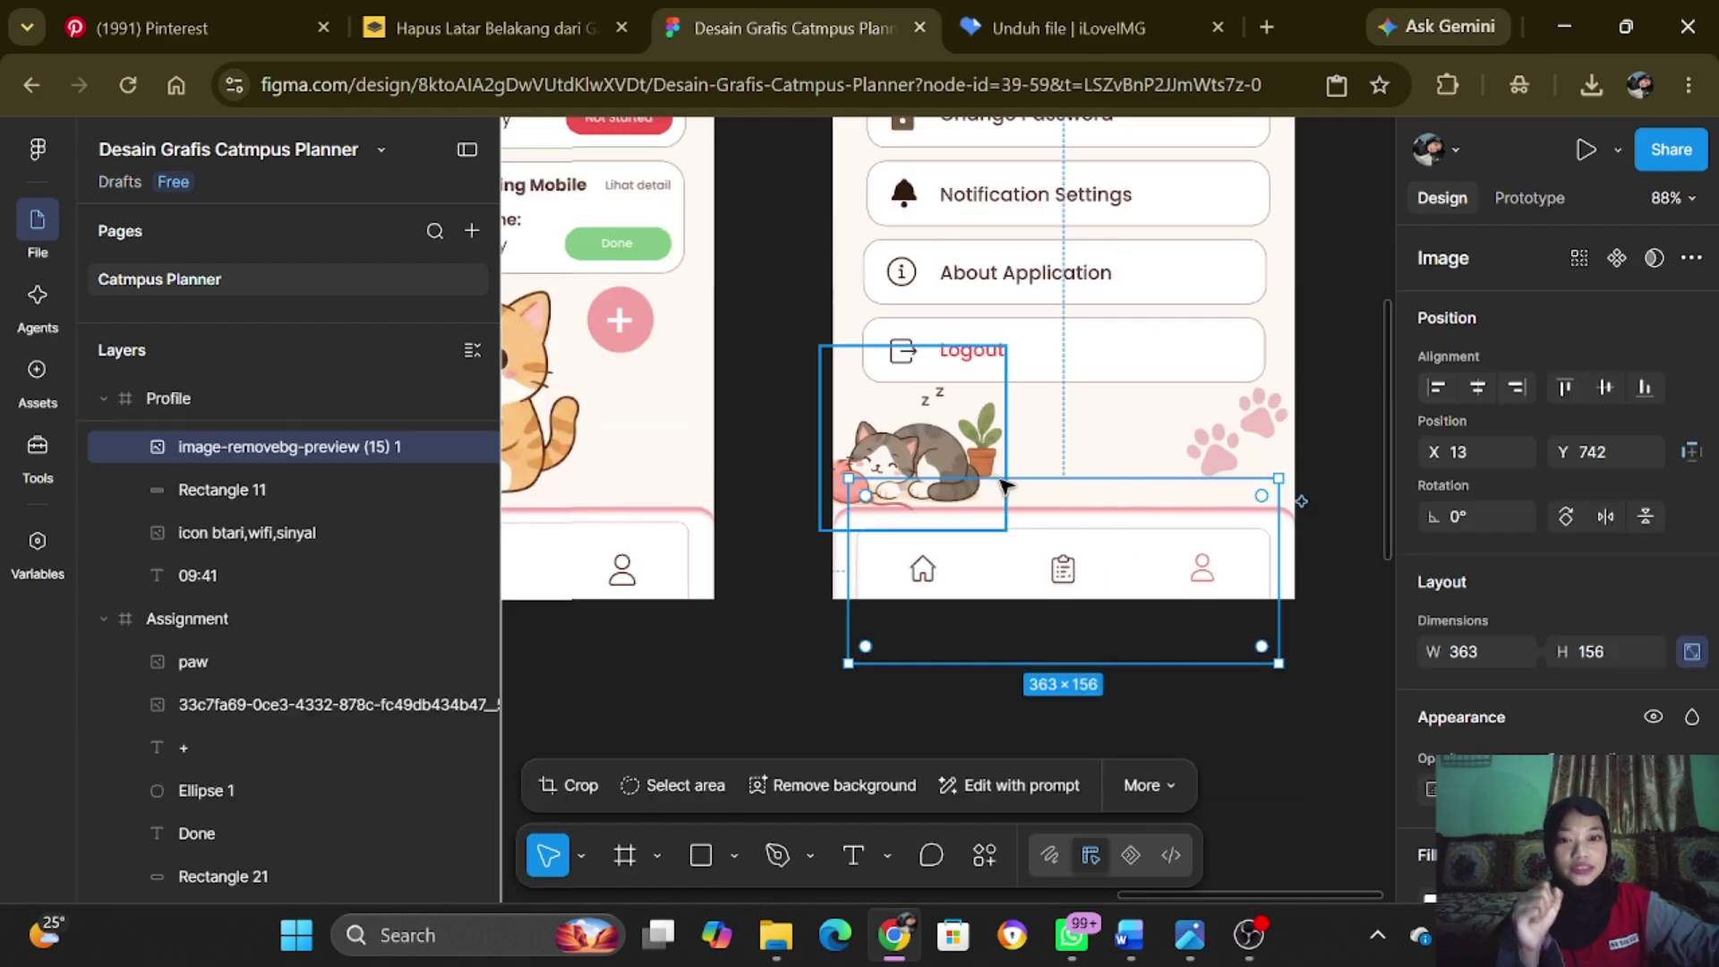
- Inspect the round cat profile picture with the camera badge beneath the Profile title
scroll(976, 367, "up", 5)
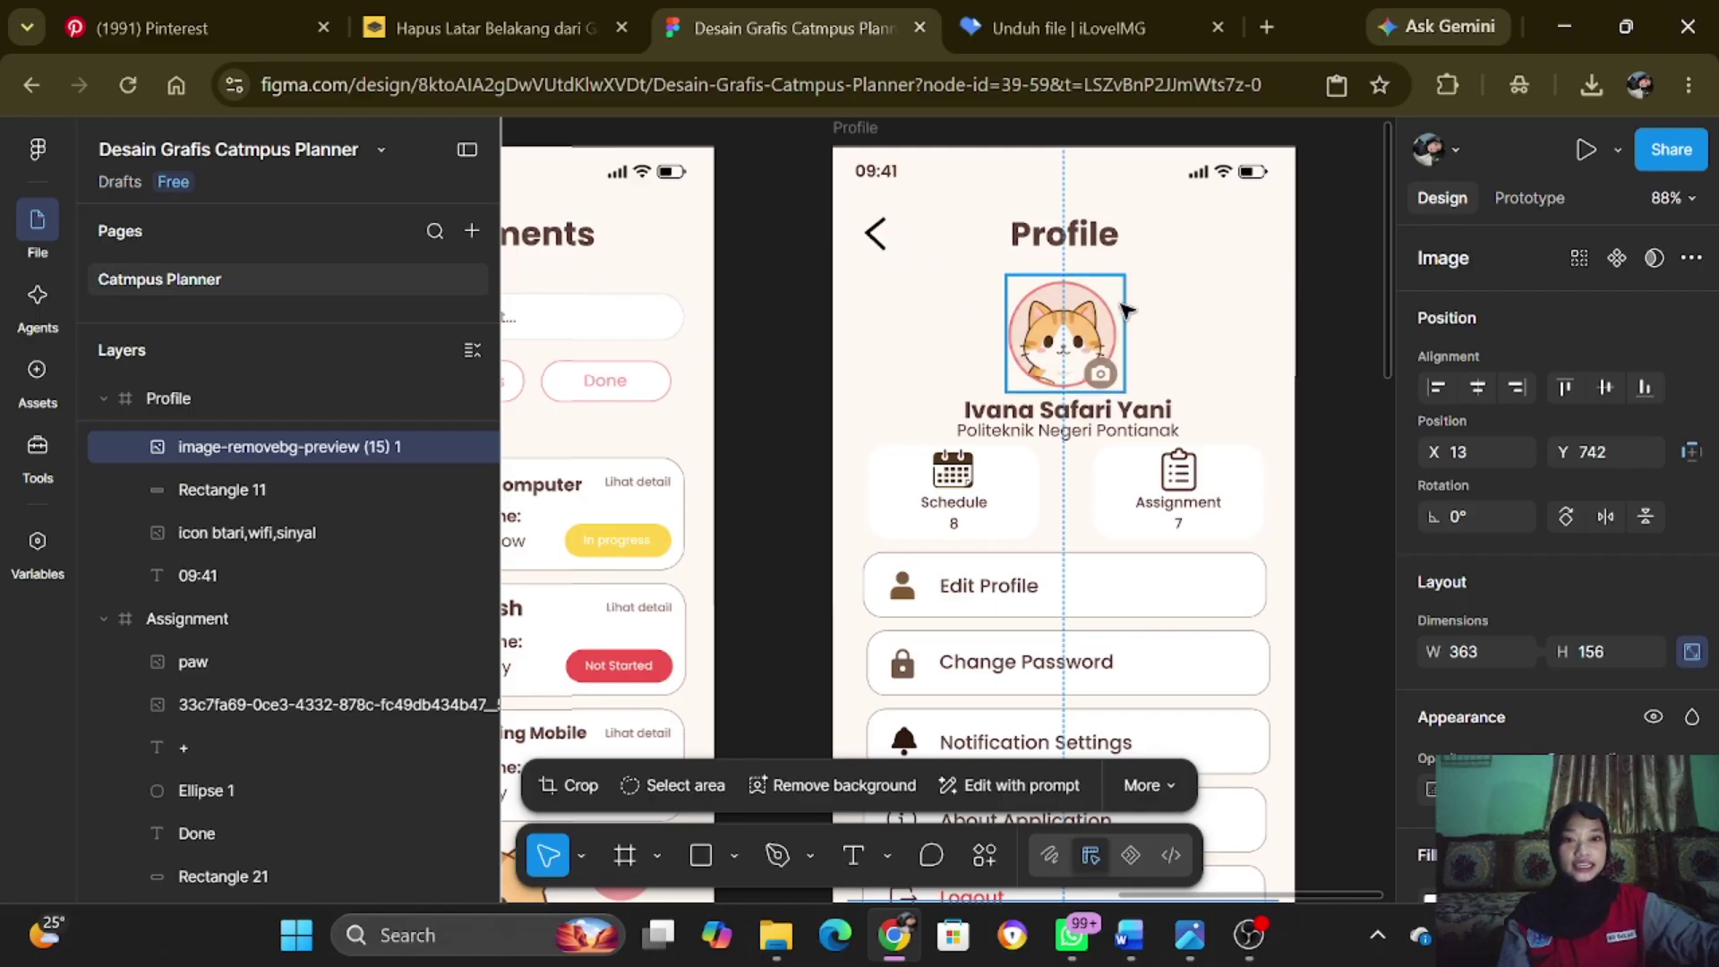
scroll(1119, 306, "down", 1)
left_click(1324, 326)
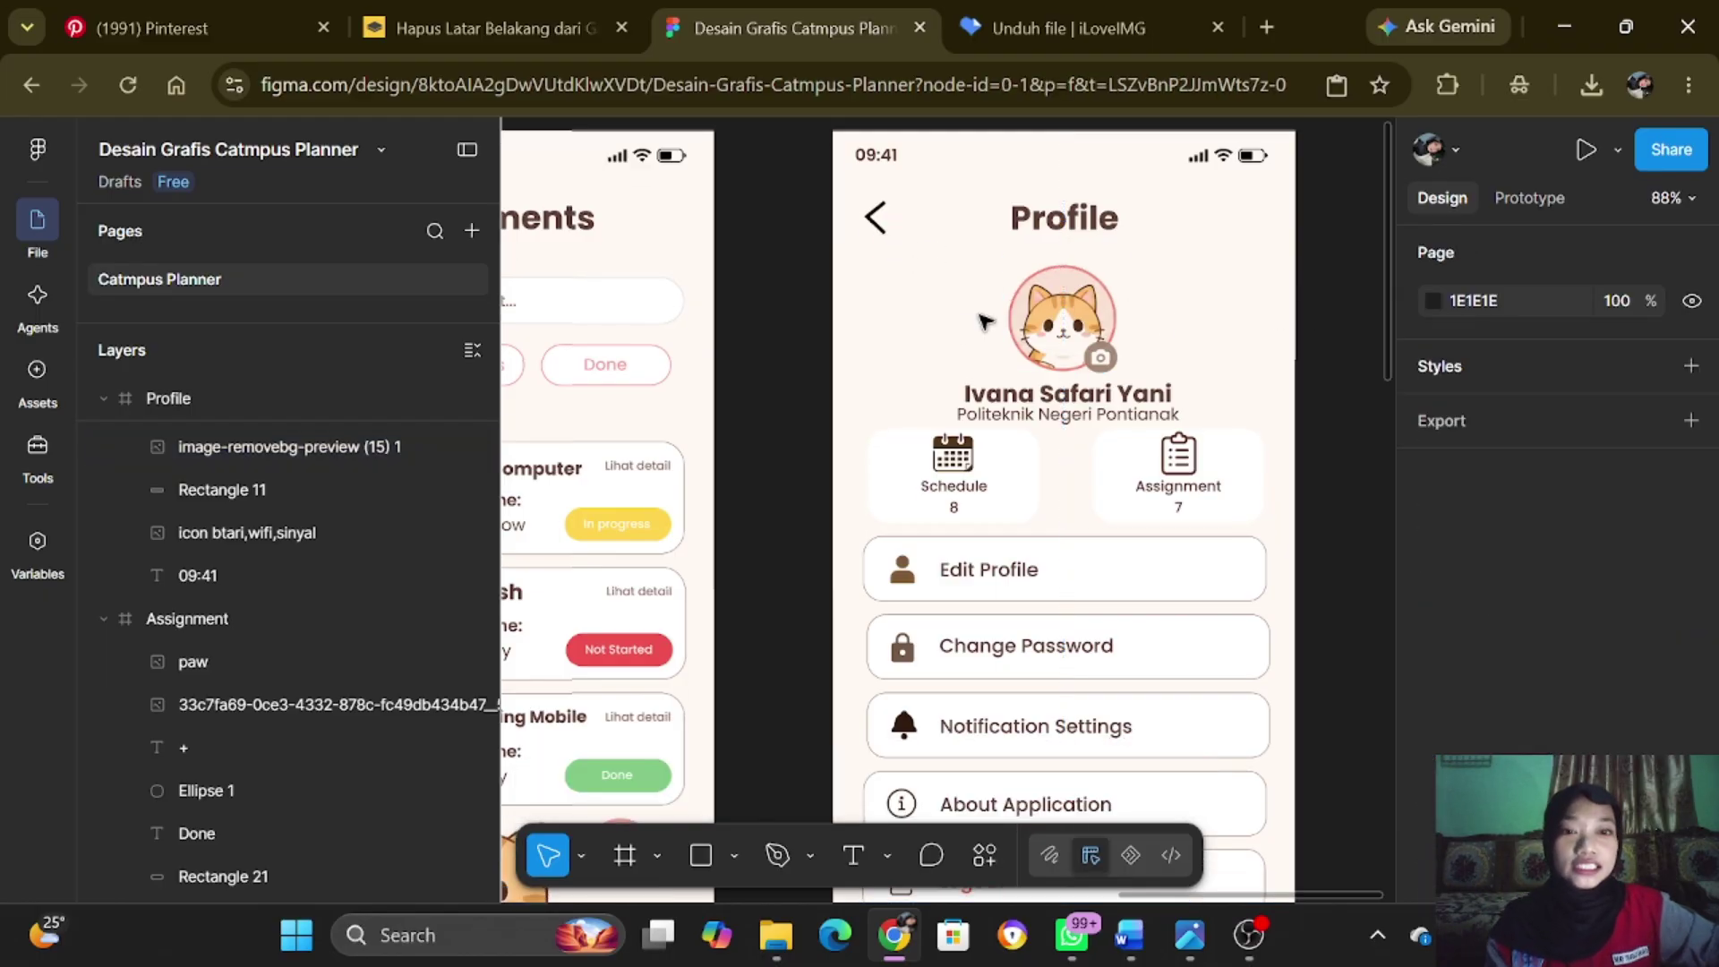
left_click(1067, 319)
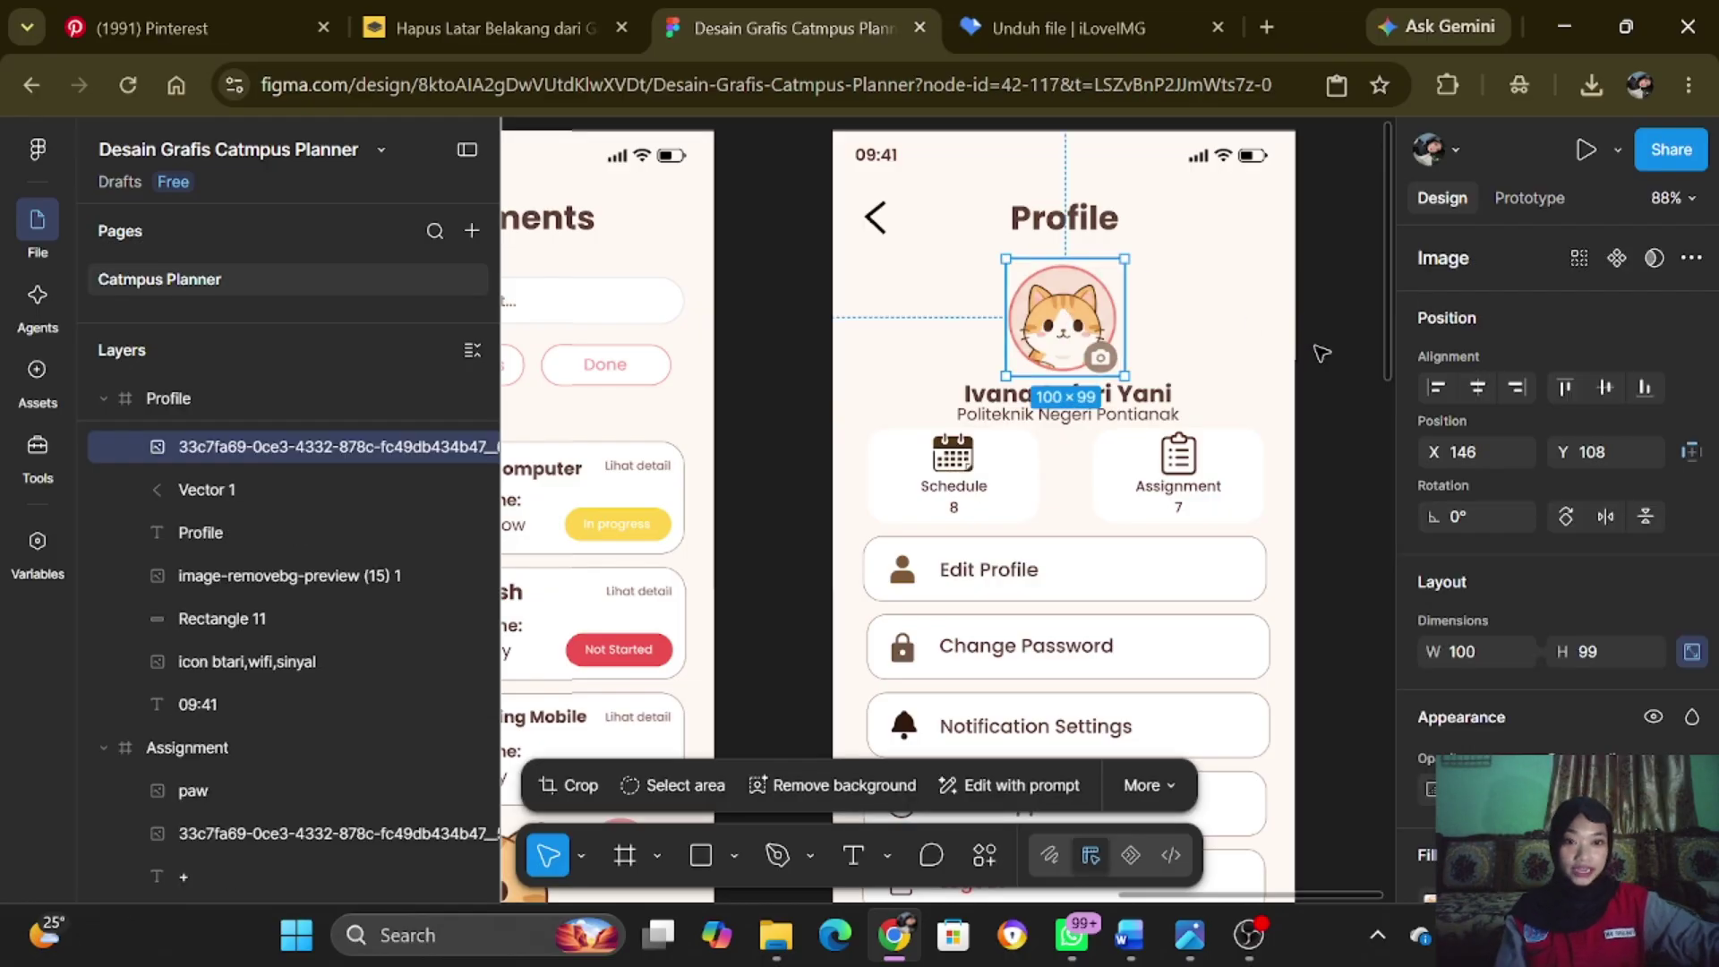
left_click(1188, 335)
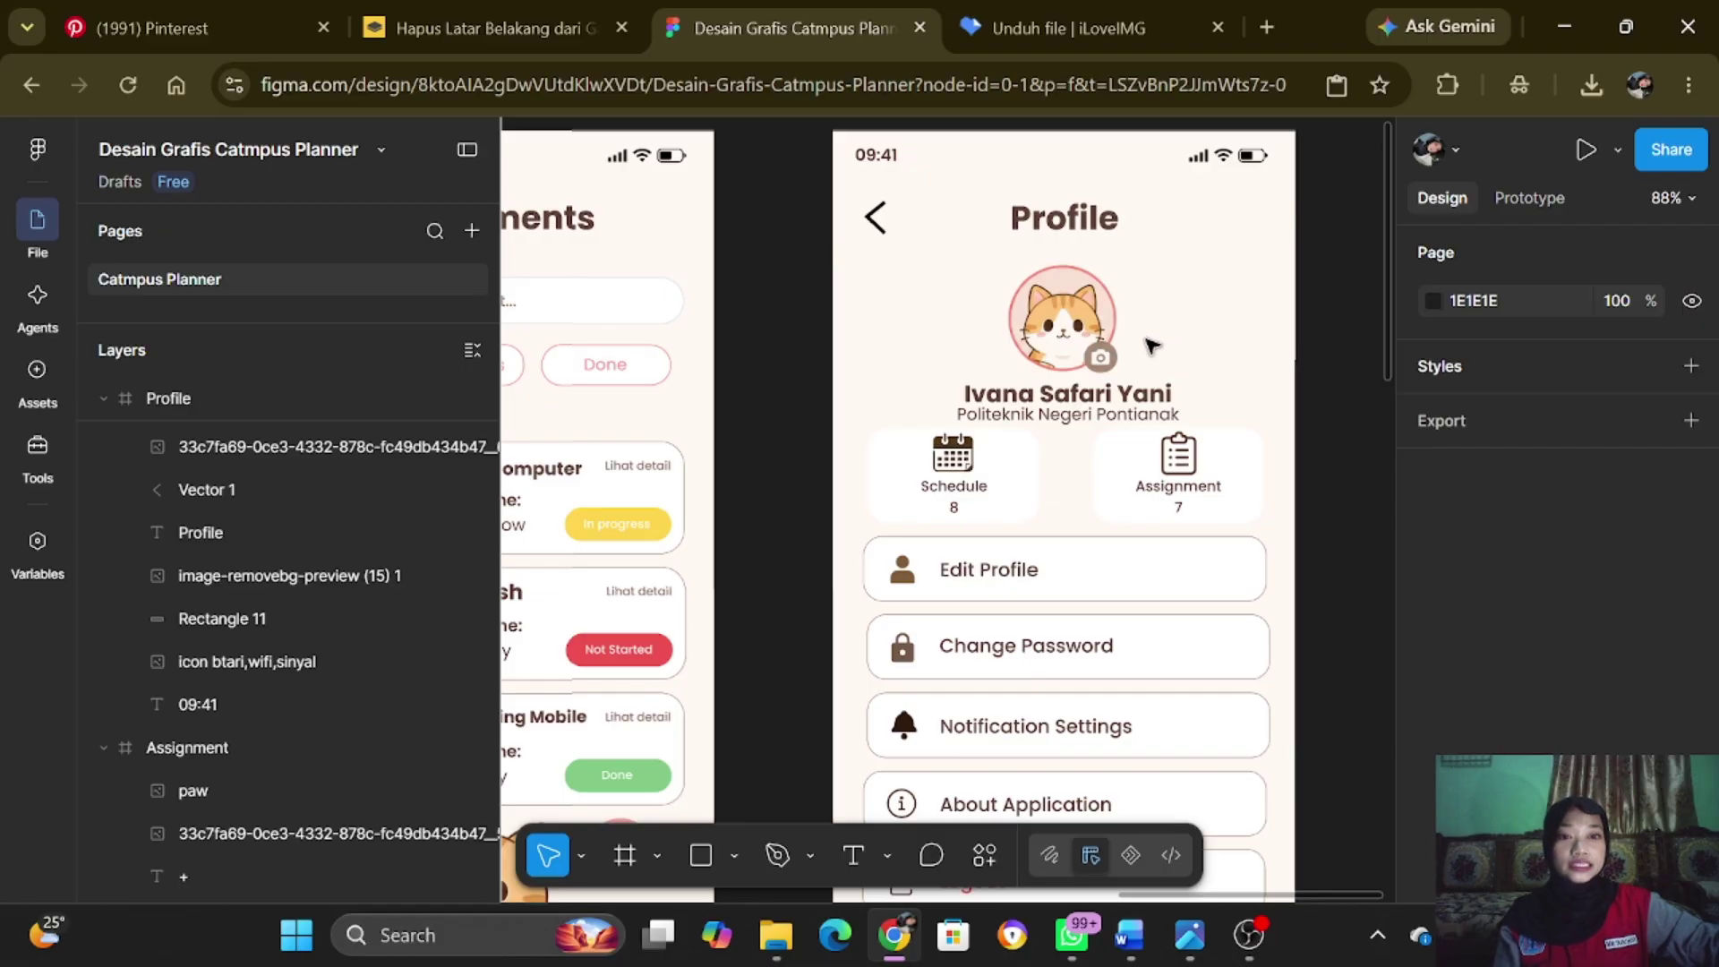
left_click(1110, 345)
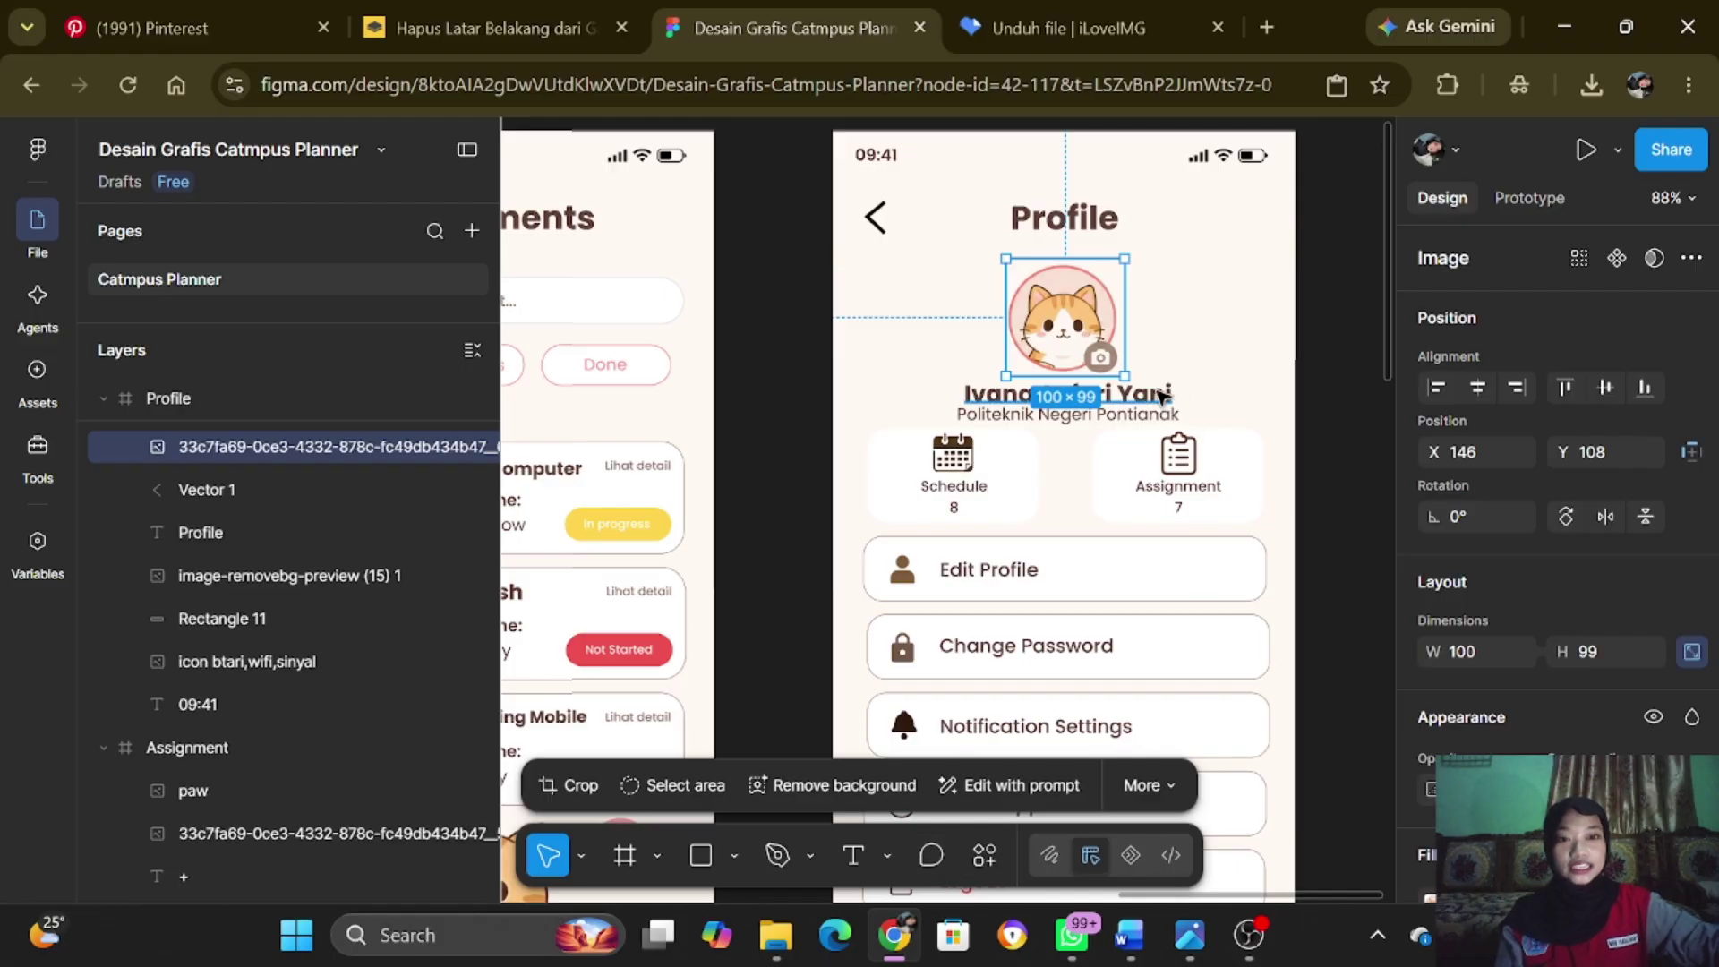
- Recheck the cat profile picture's placement between the Profile title and the name text, leaving nothing selected
left_click(1341, 368)
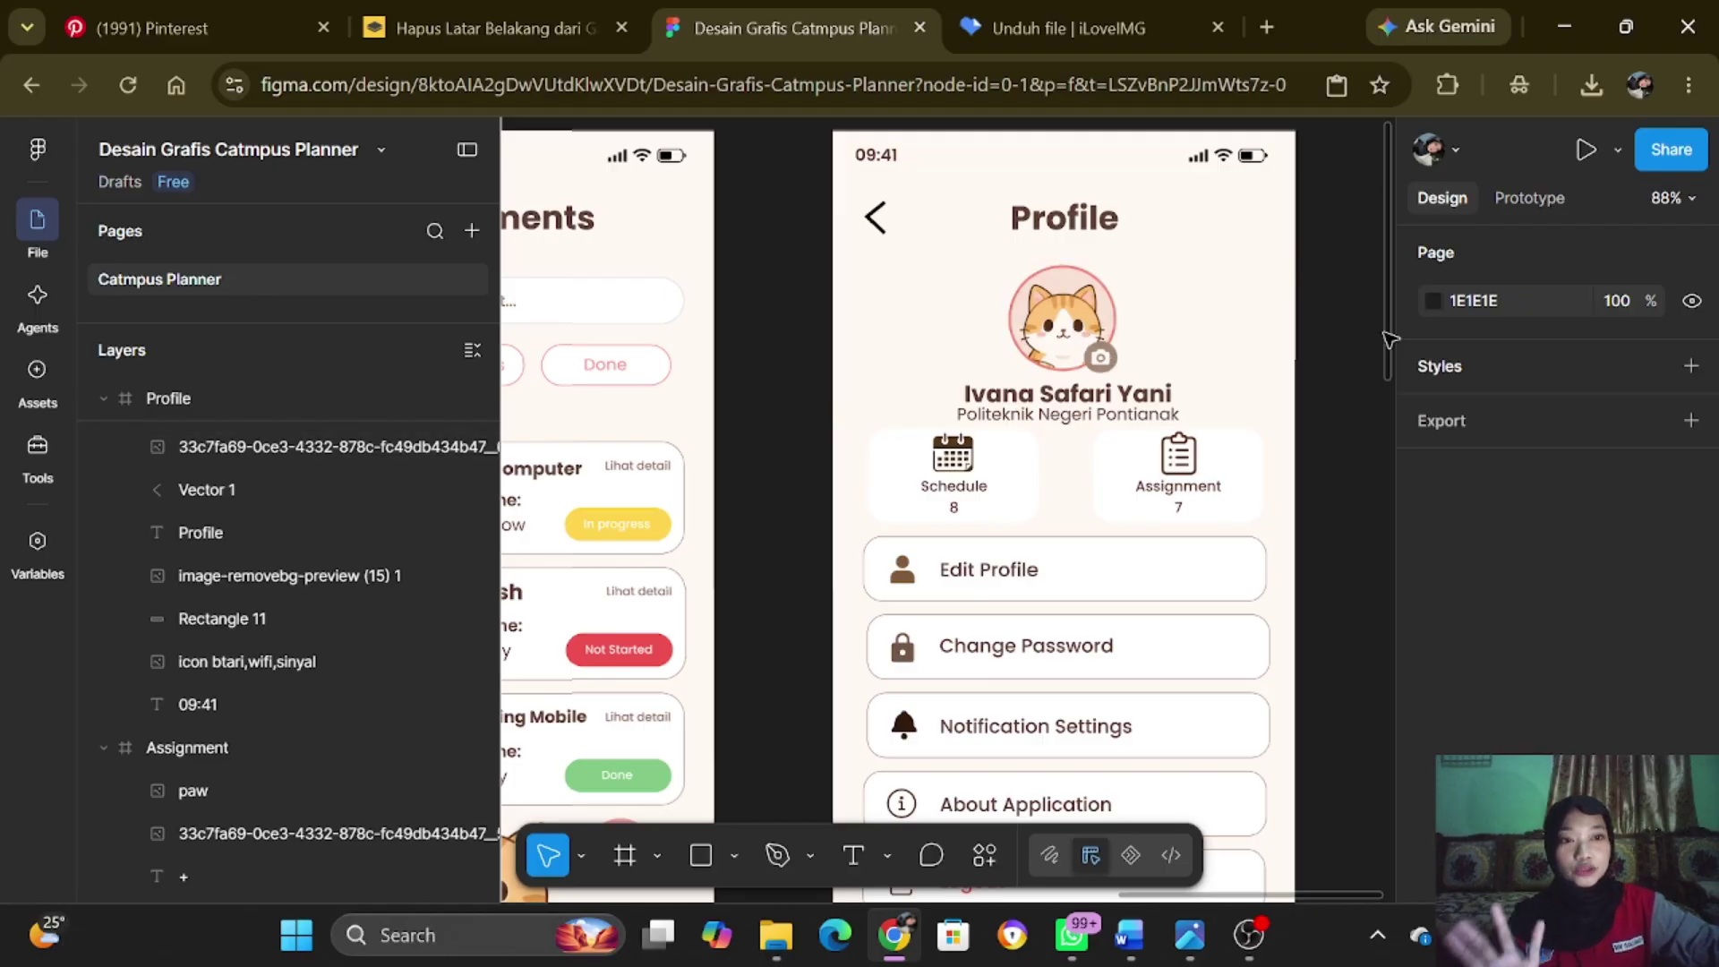
left_click(1056, 319)
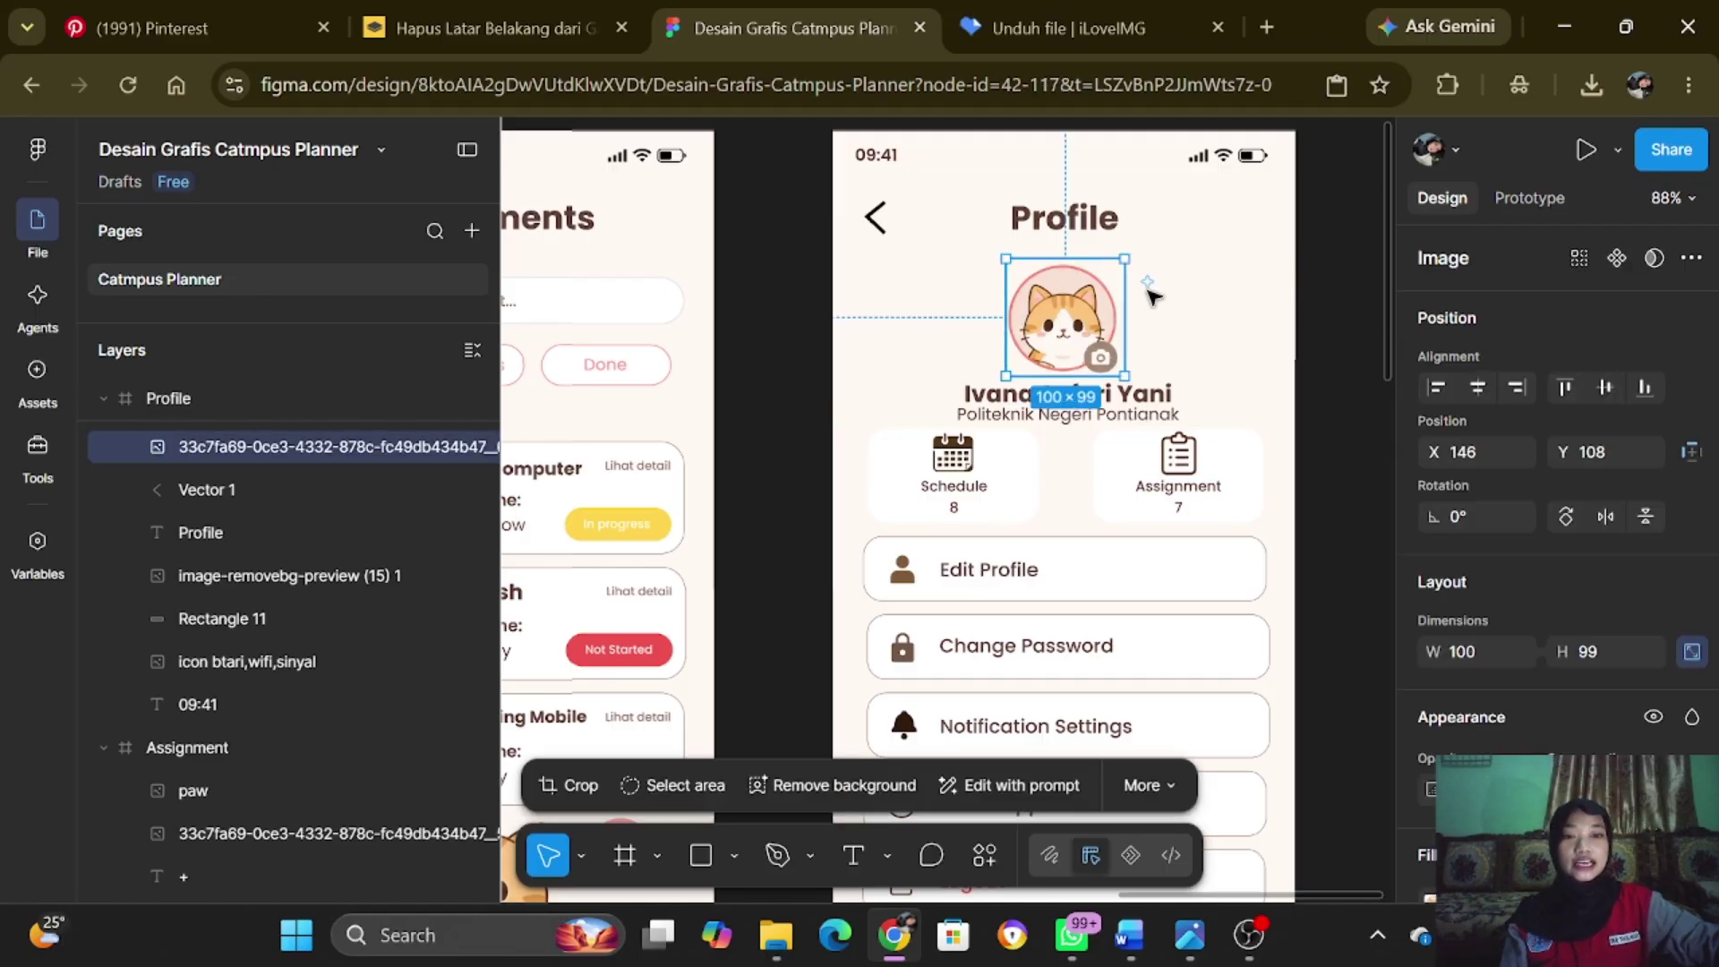
left_click(1205, 307)
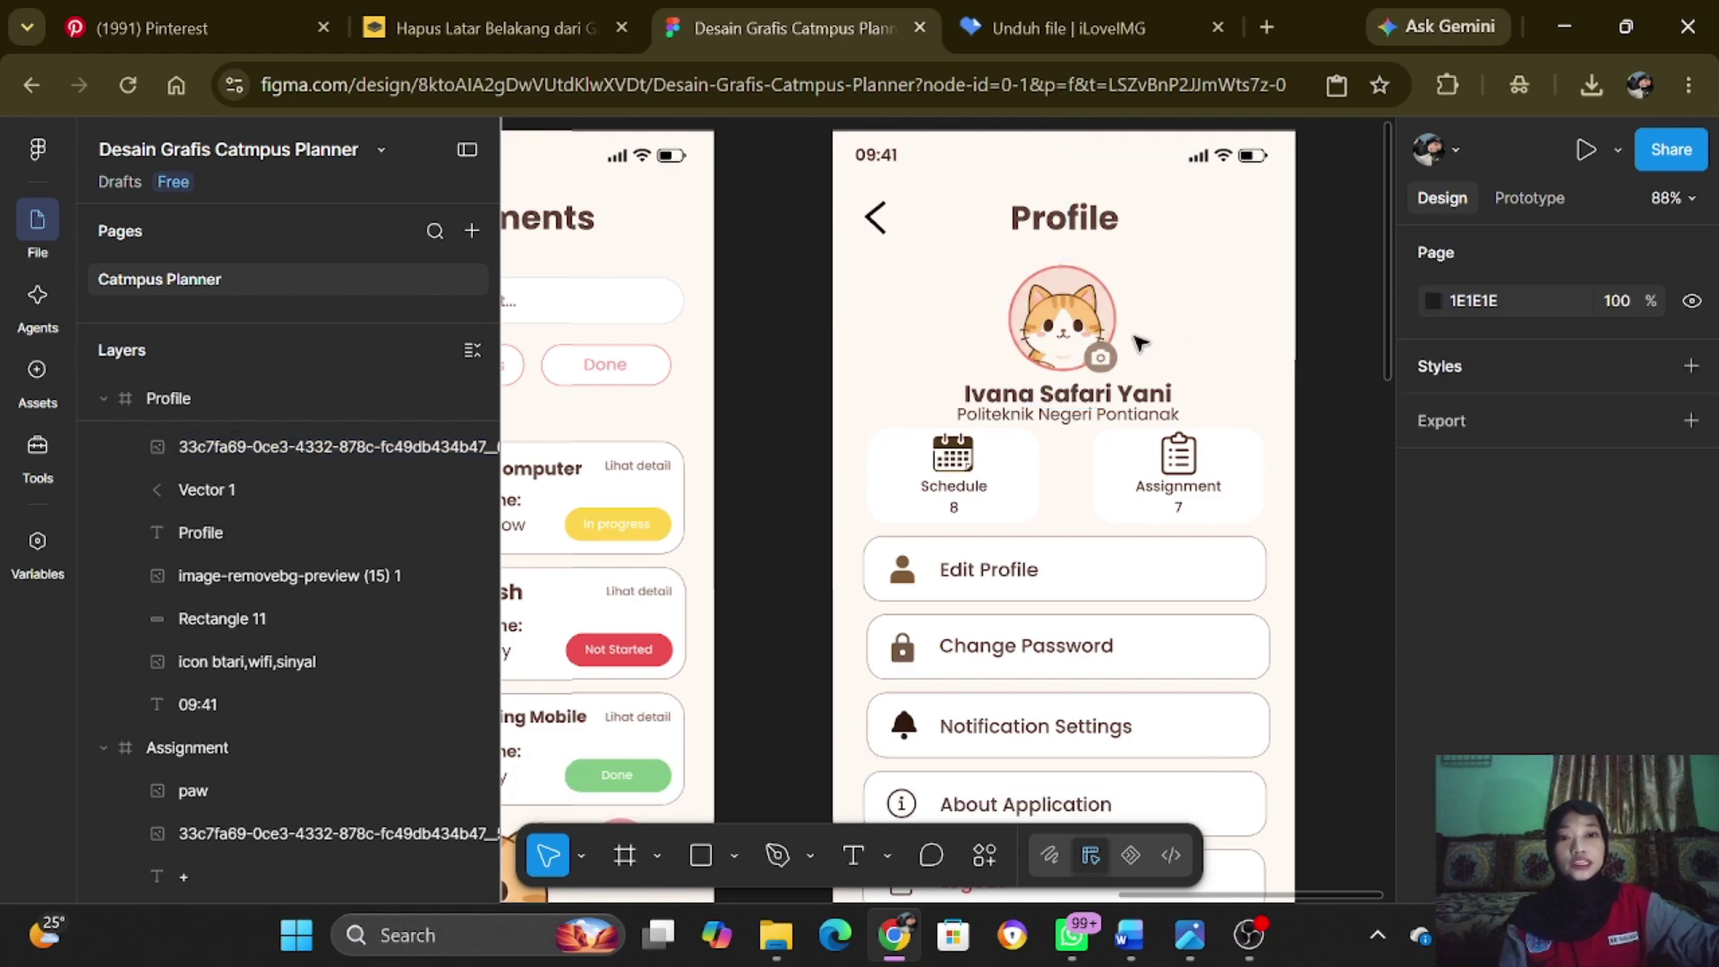
left_click(1111, 337)
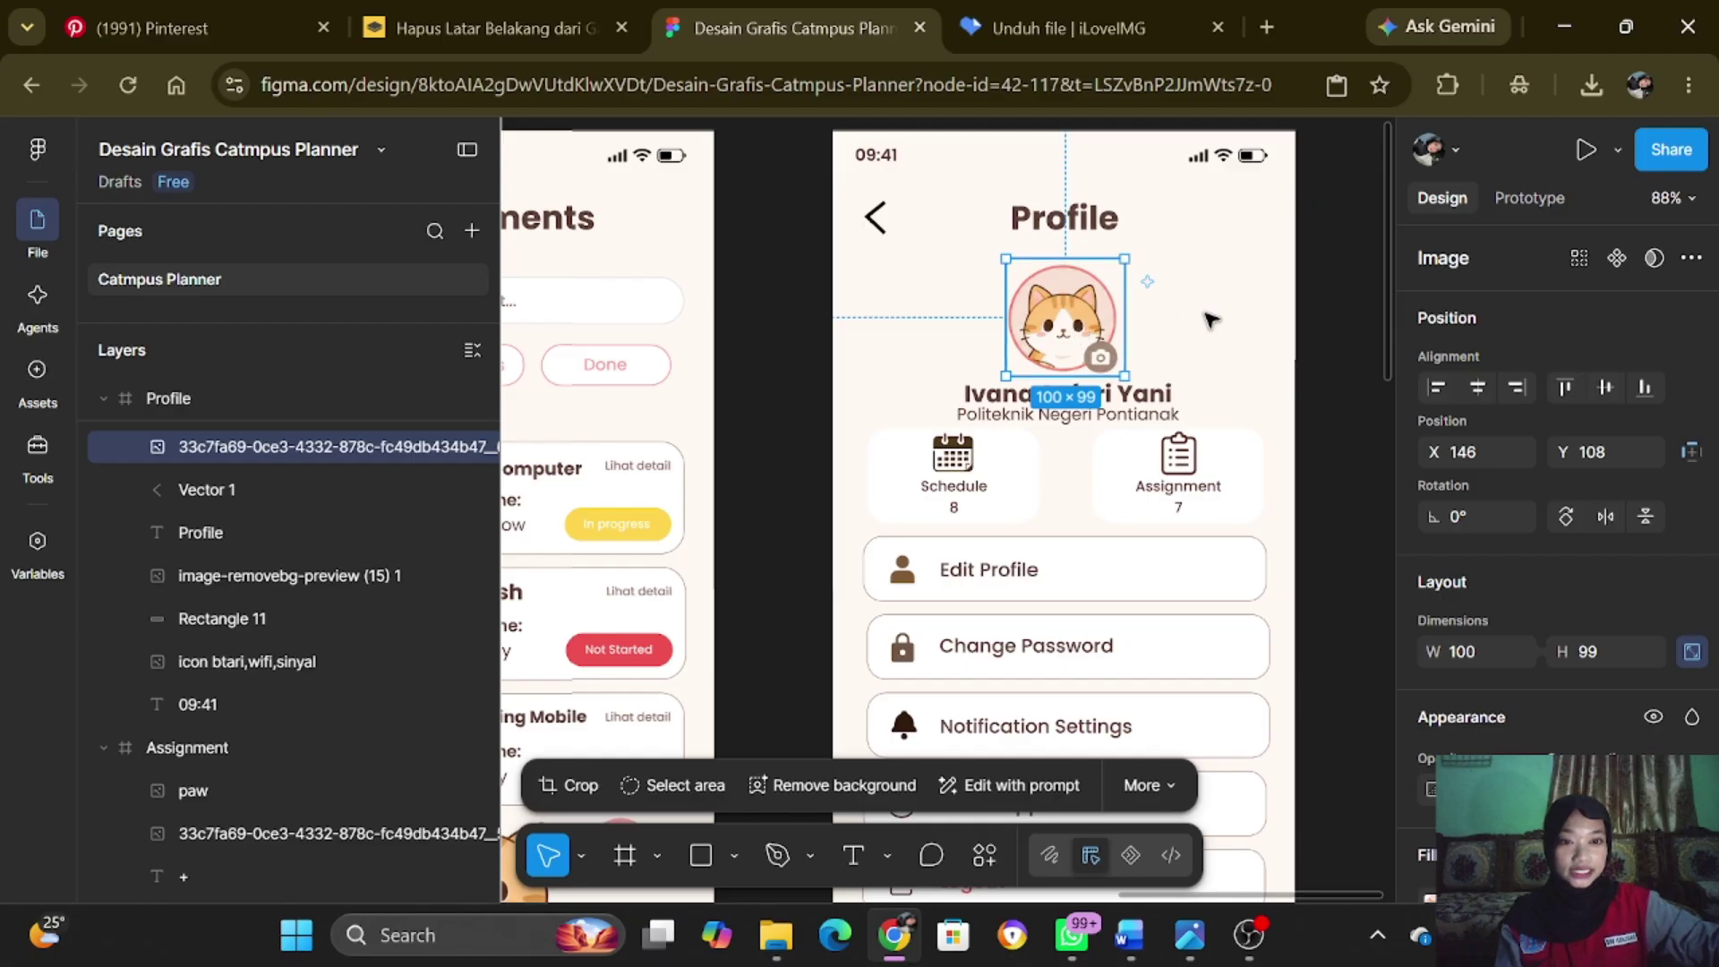
left_click(1345, 328)
scroll(1208, 338, "down", 2)
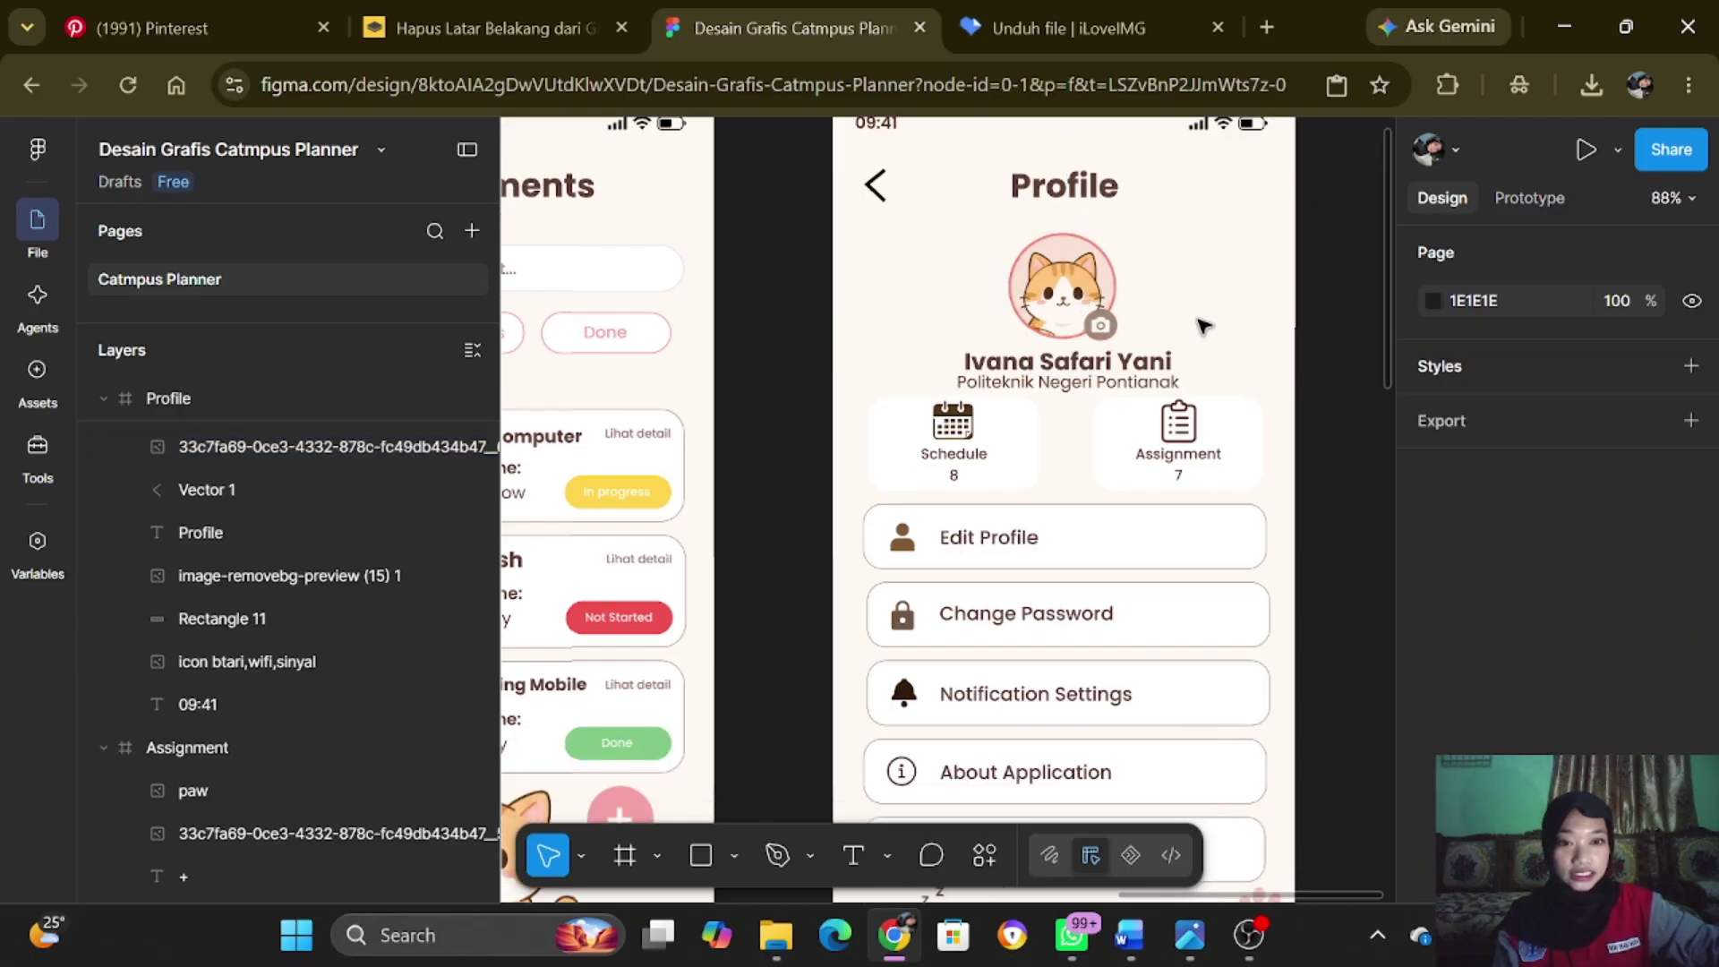
- Inspect the profile name text and the Politeknik Negeri Pontianak line under the profile picture
left_click(1026, 367)
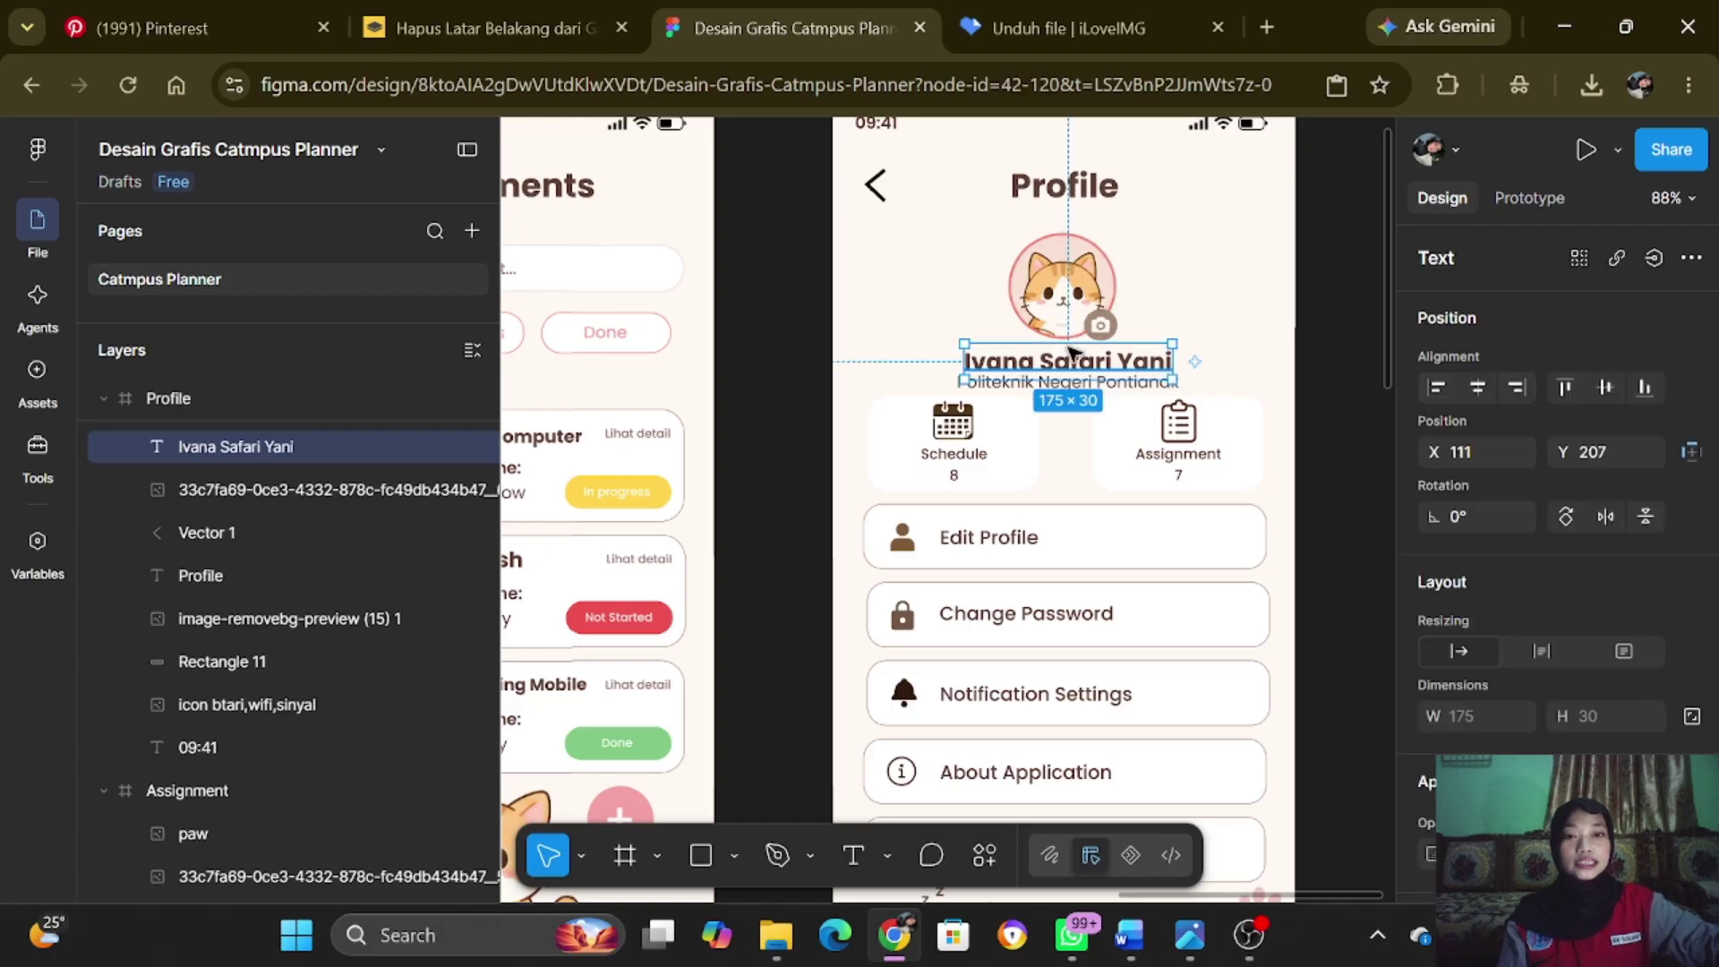
left_click(1306, 333)
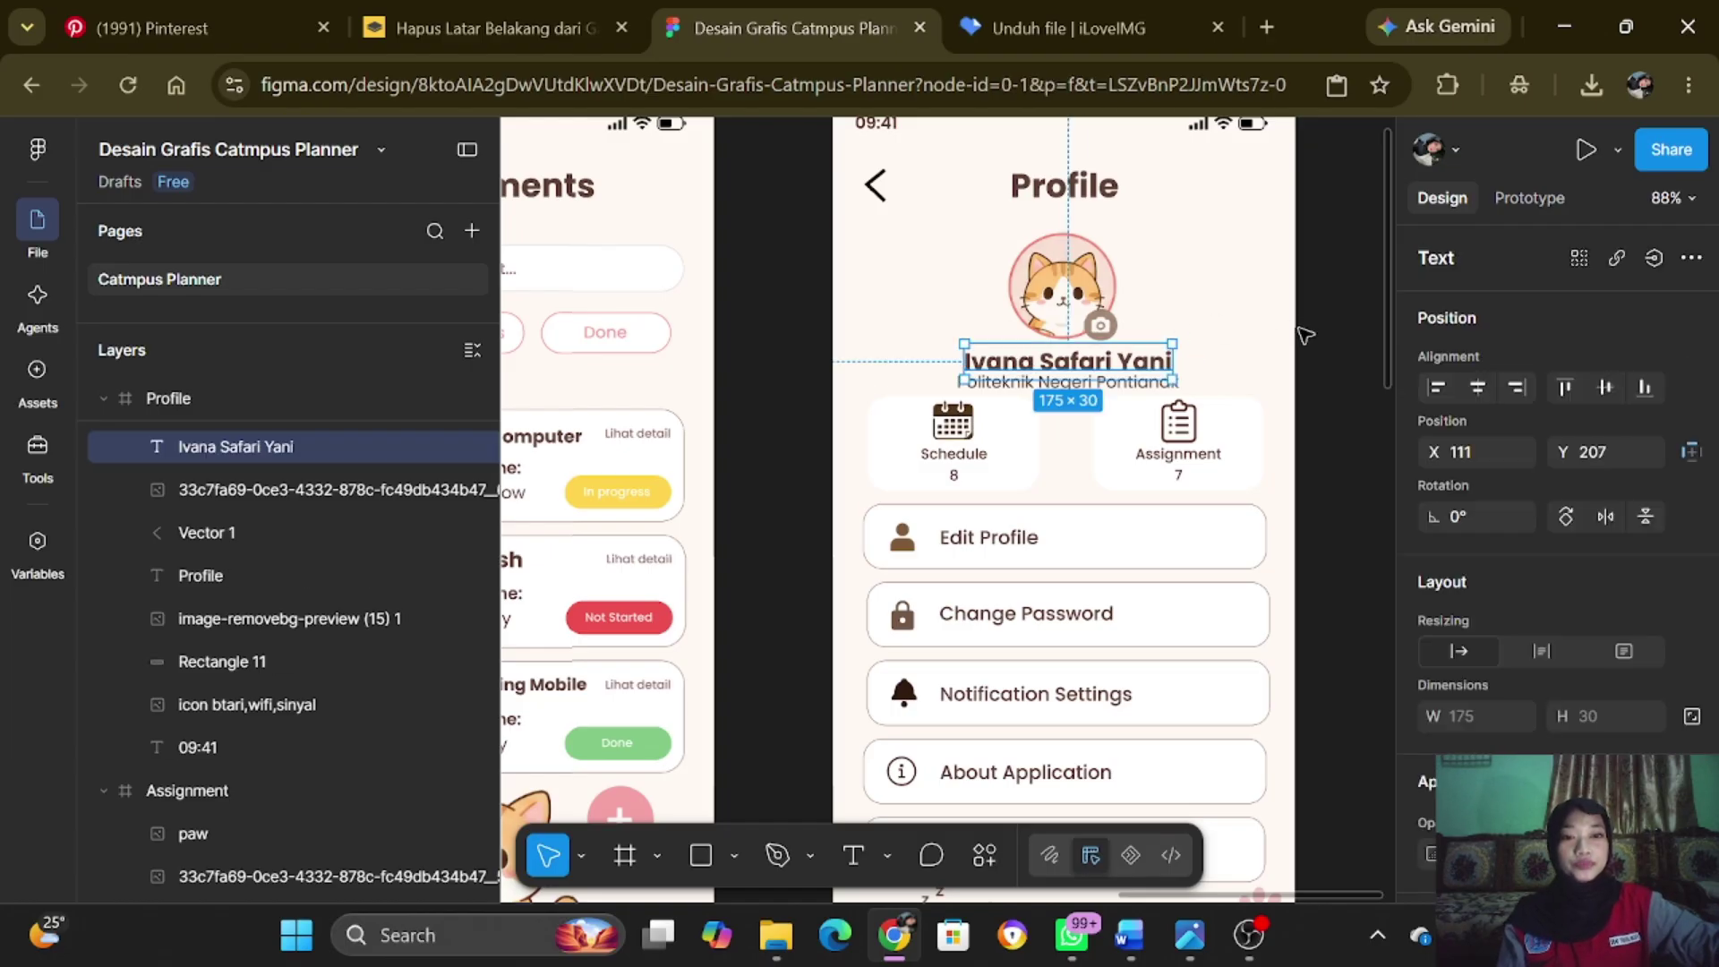
left_click(1108, 385)
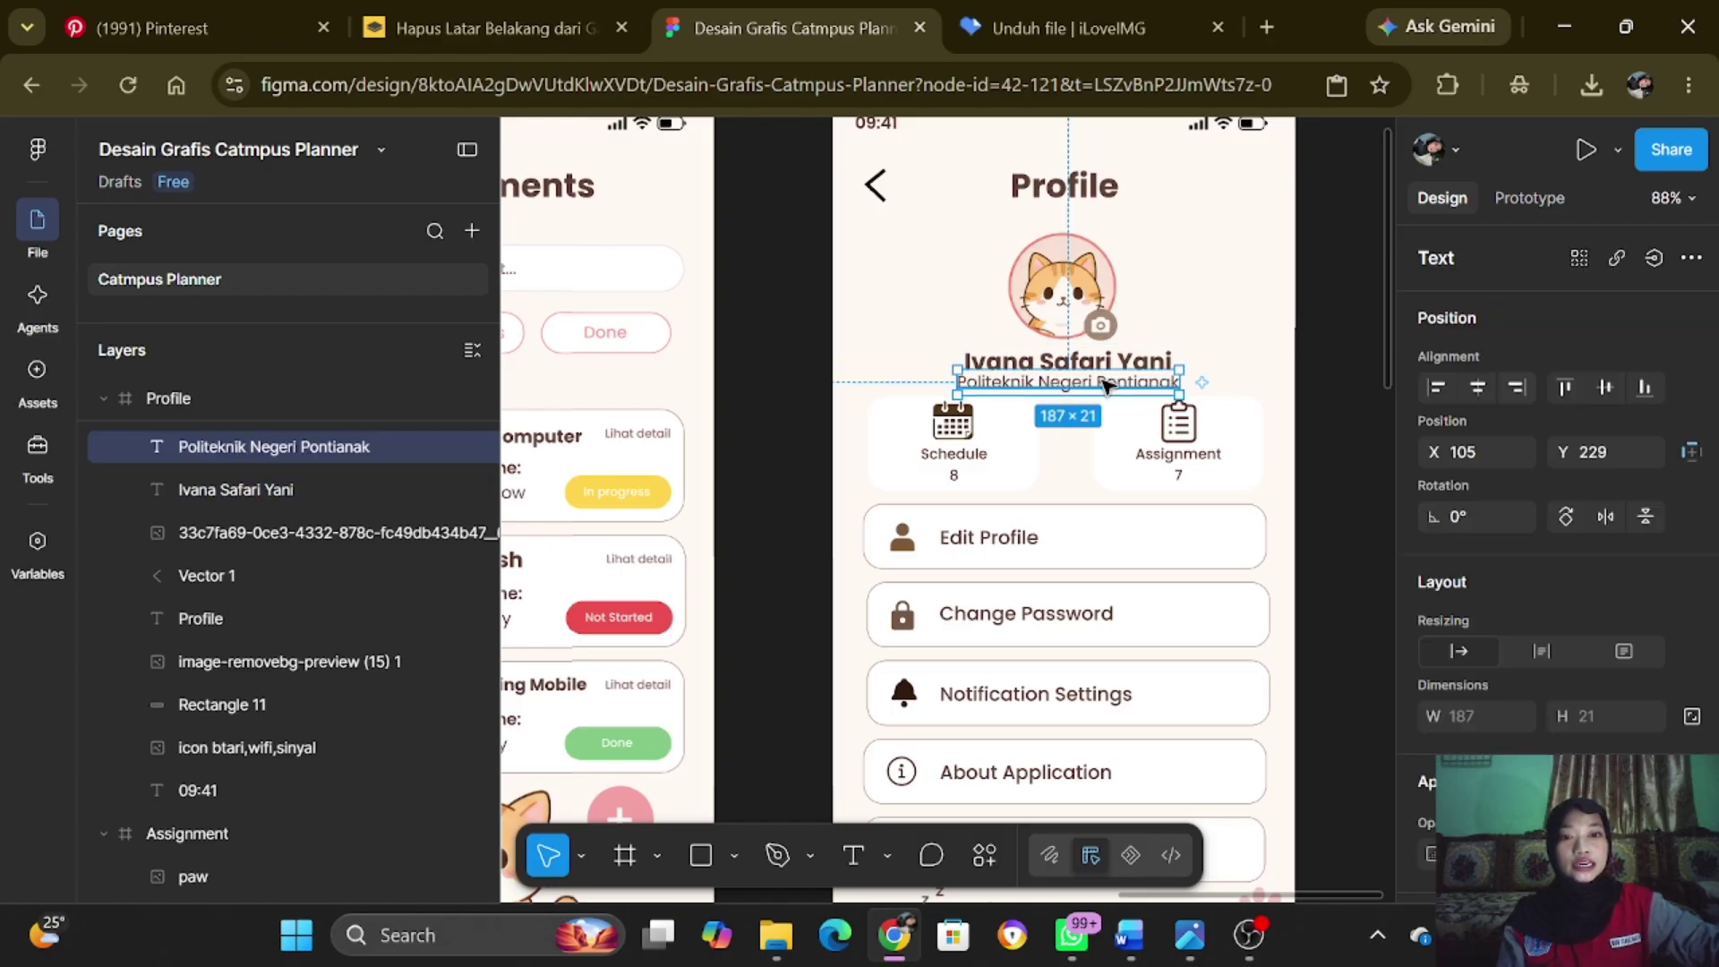
left_click(1377, 397)
- Inspect the Schedule and Assignment summary cards on the Profile screen, one after the other
scroll(1155, 374, "down", 2)
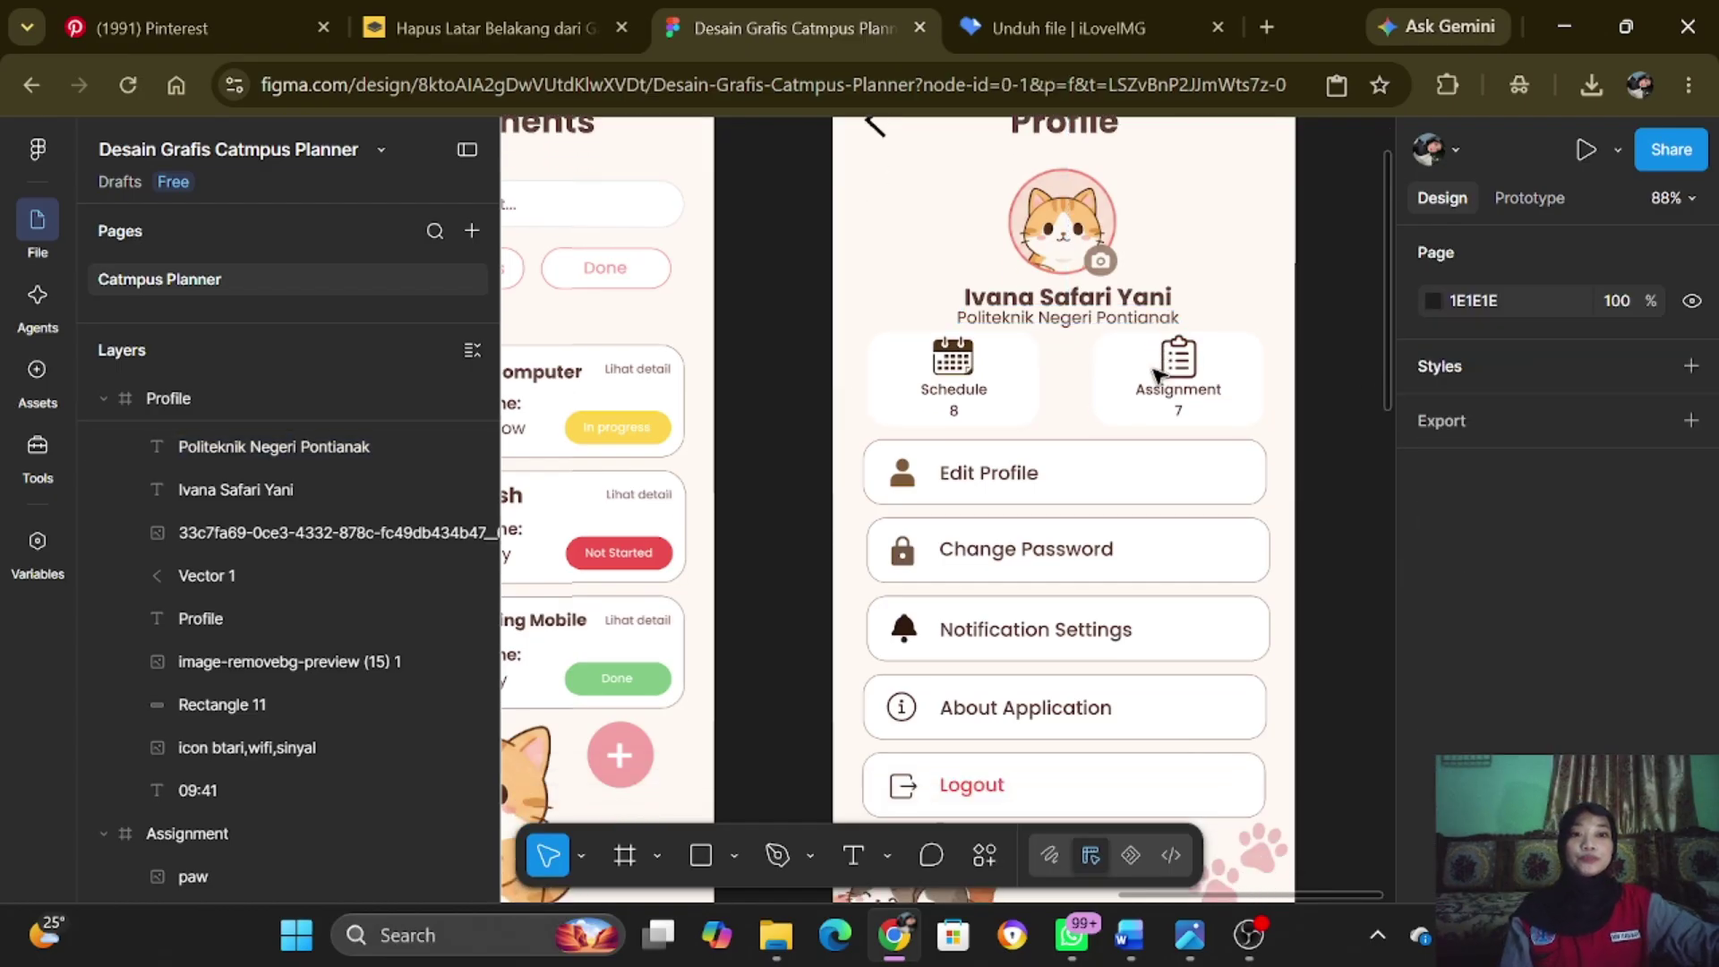
scroll(1155, 374, "up", 2)
scroll(1154, 374, "down", 4)
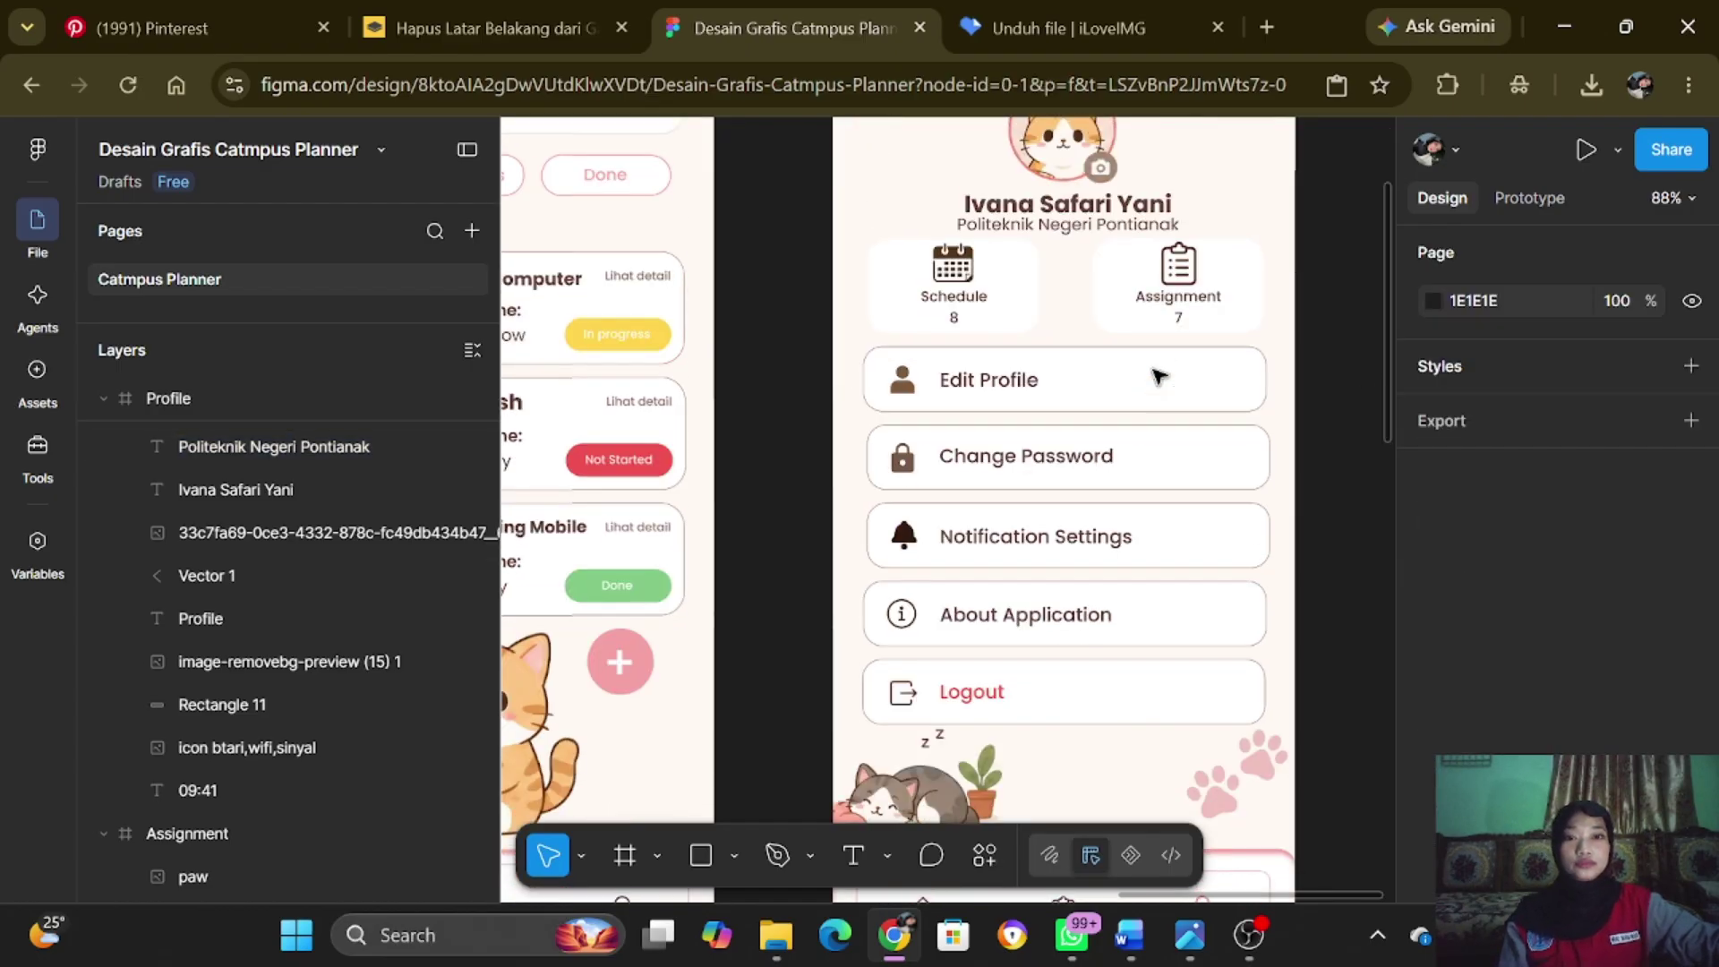
scroll(1158, 376, "up", 1)
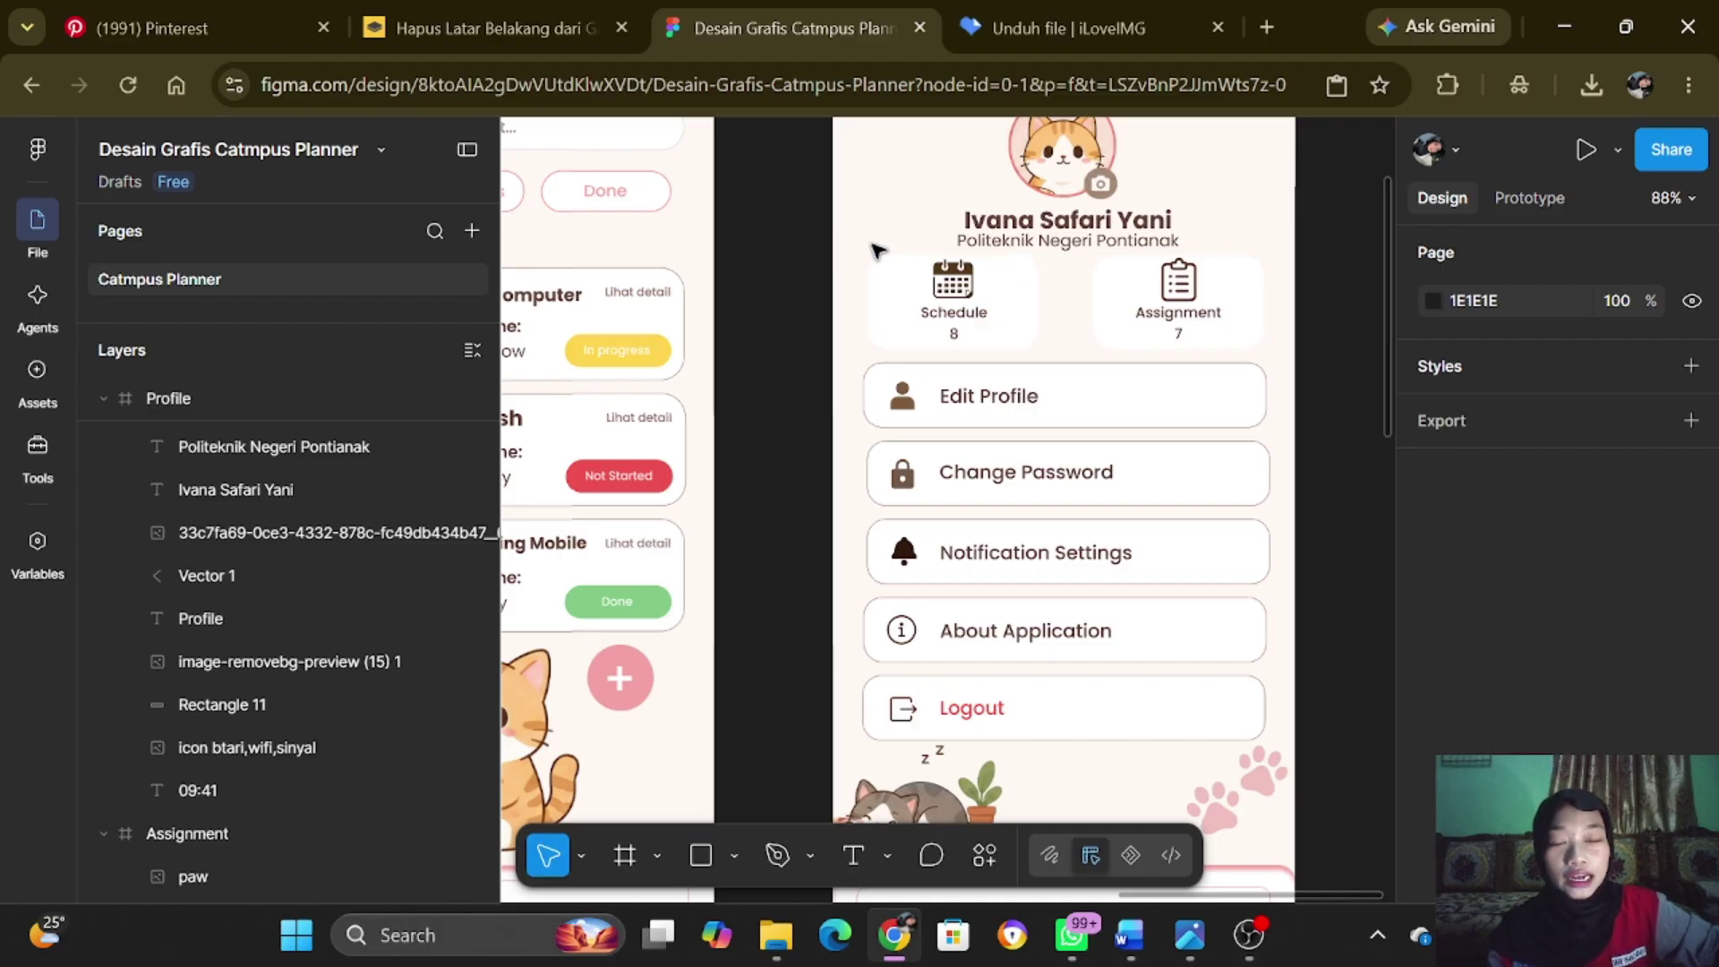
left_click(995, 298)
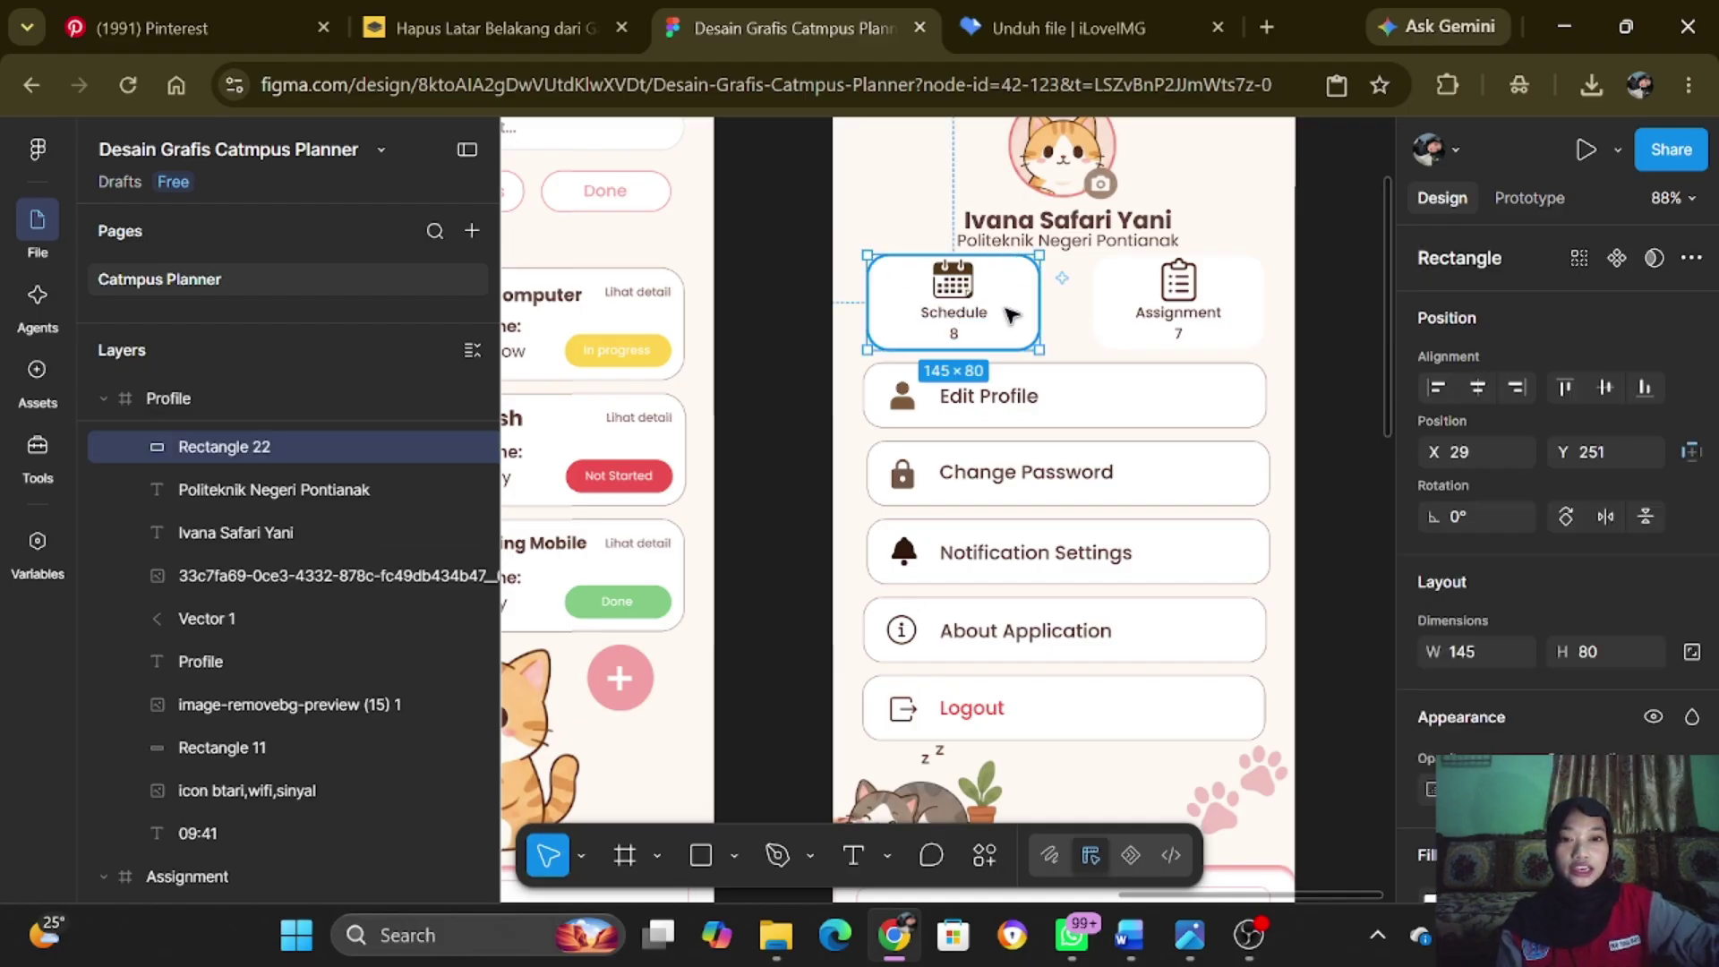
left_click(1340, 333)
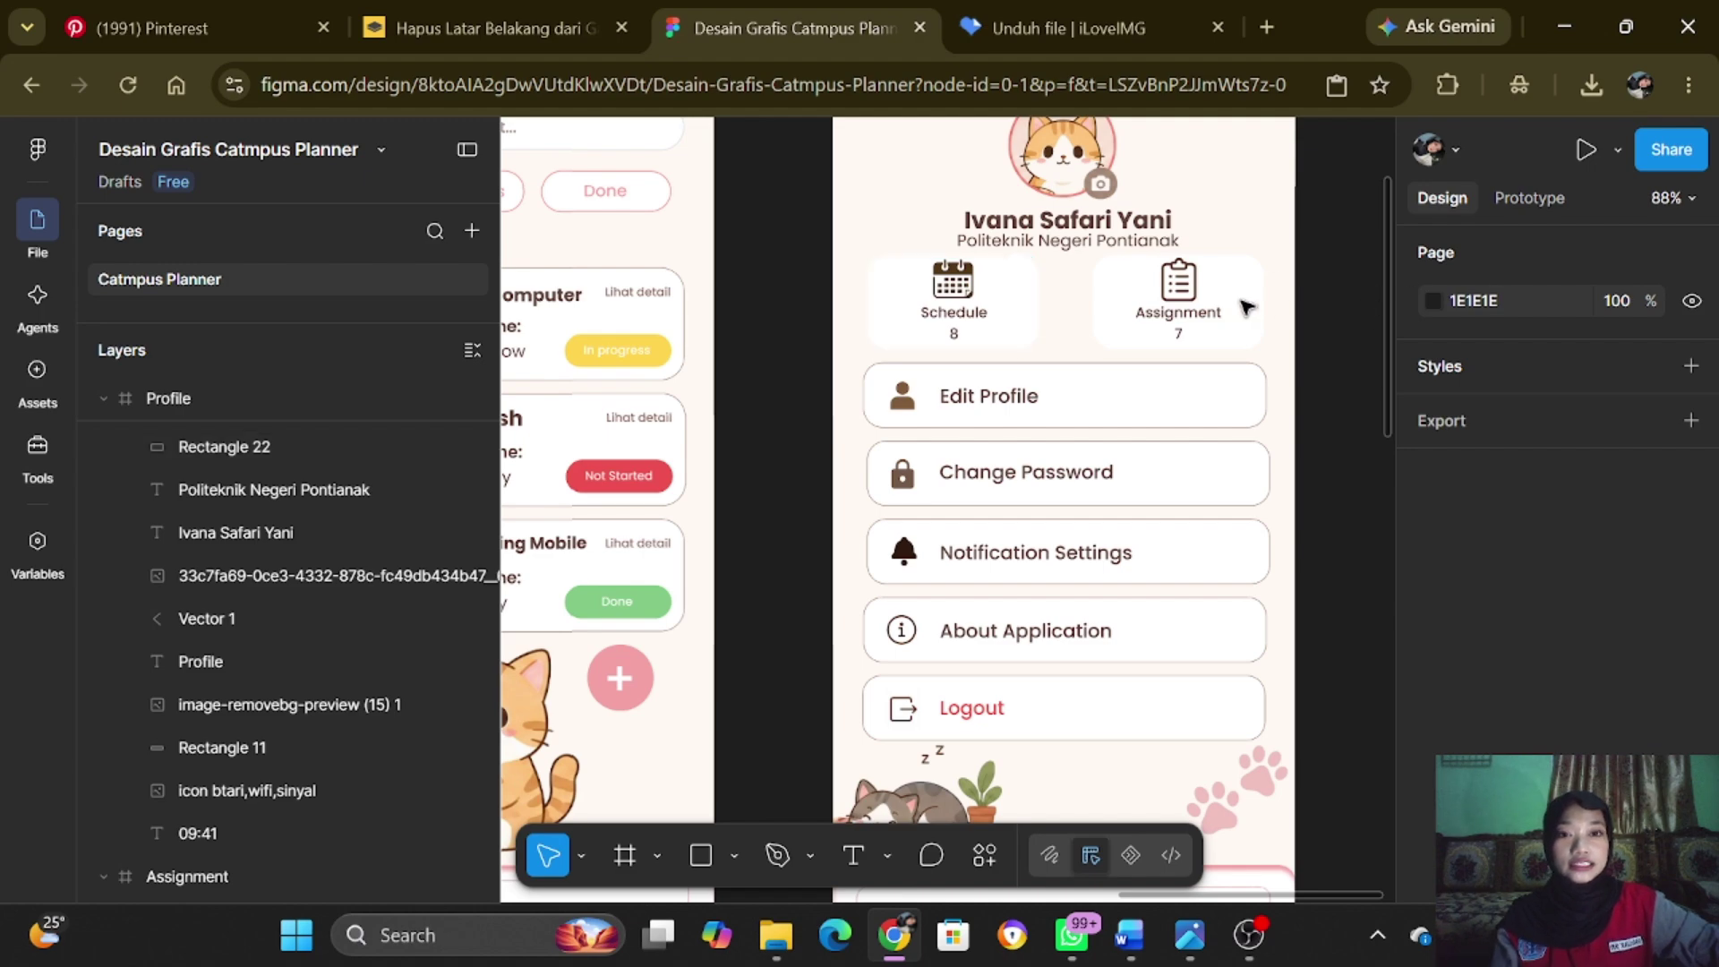
left_click(976, 300)
left_click(1341, 302)
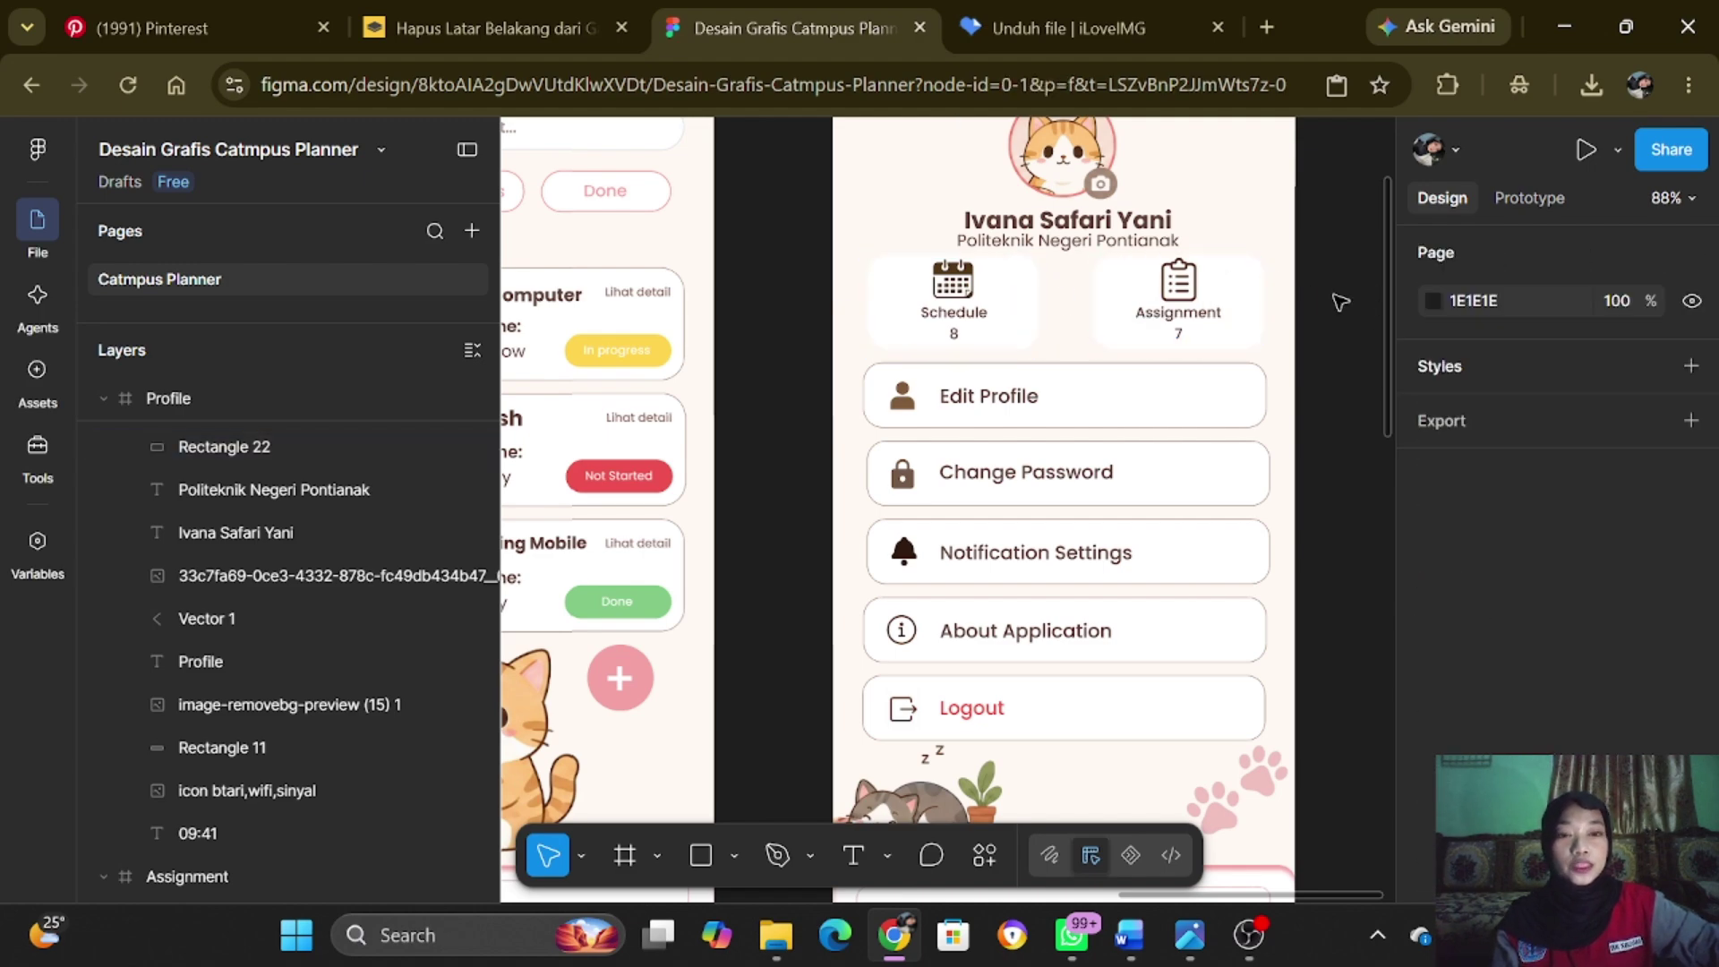
left_click(1242, 305)
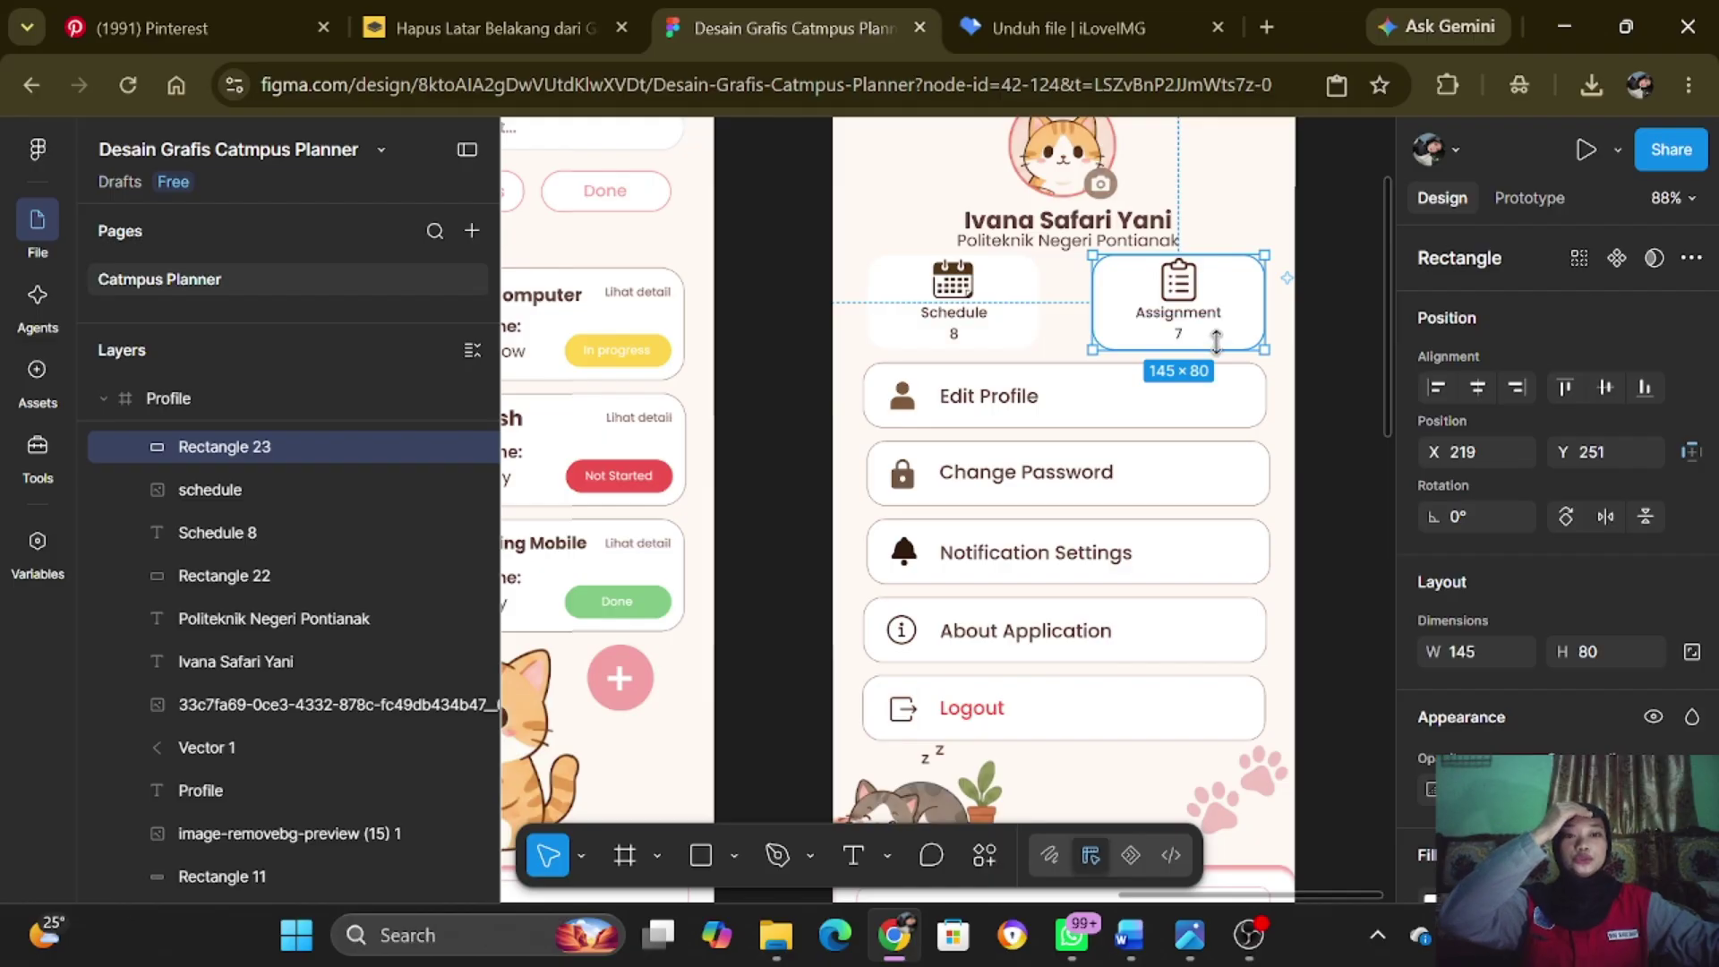
left_click(1327, 410)
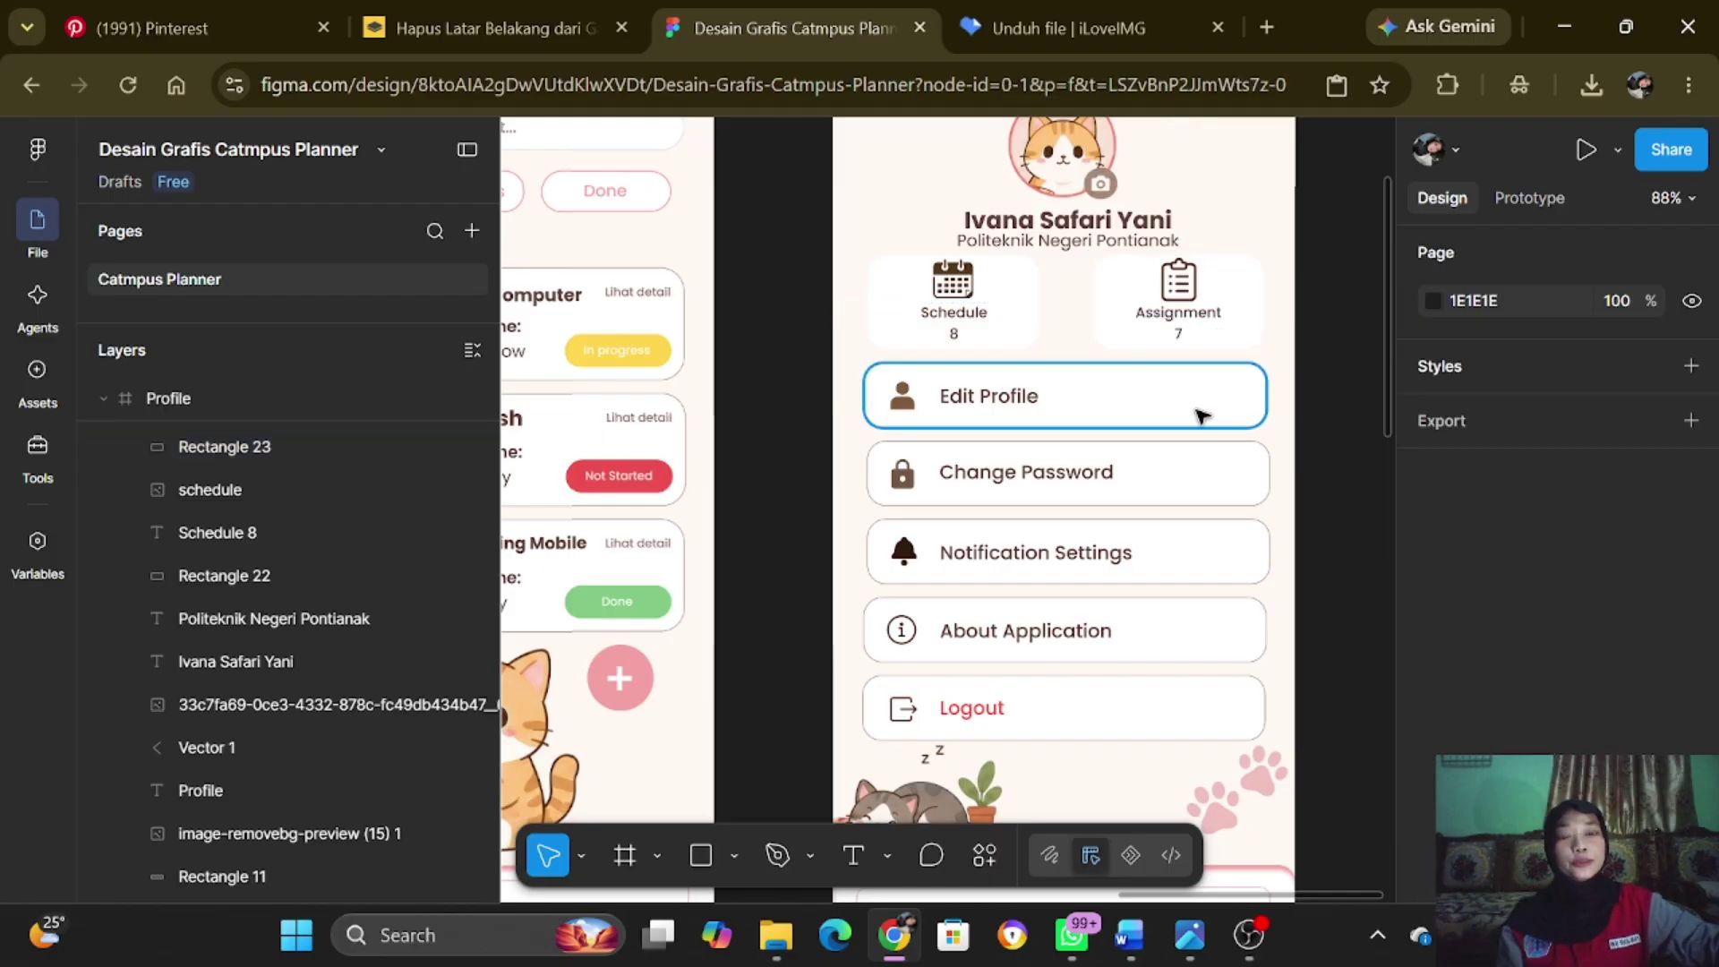
- Inspect the rounded rectangle behind the Edit Profile menu option
scroll(1164, 419, "down", 1)
scroll(1164, 419, "down", 2)
left_click(1160, 333)
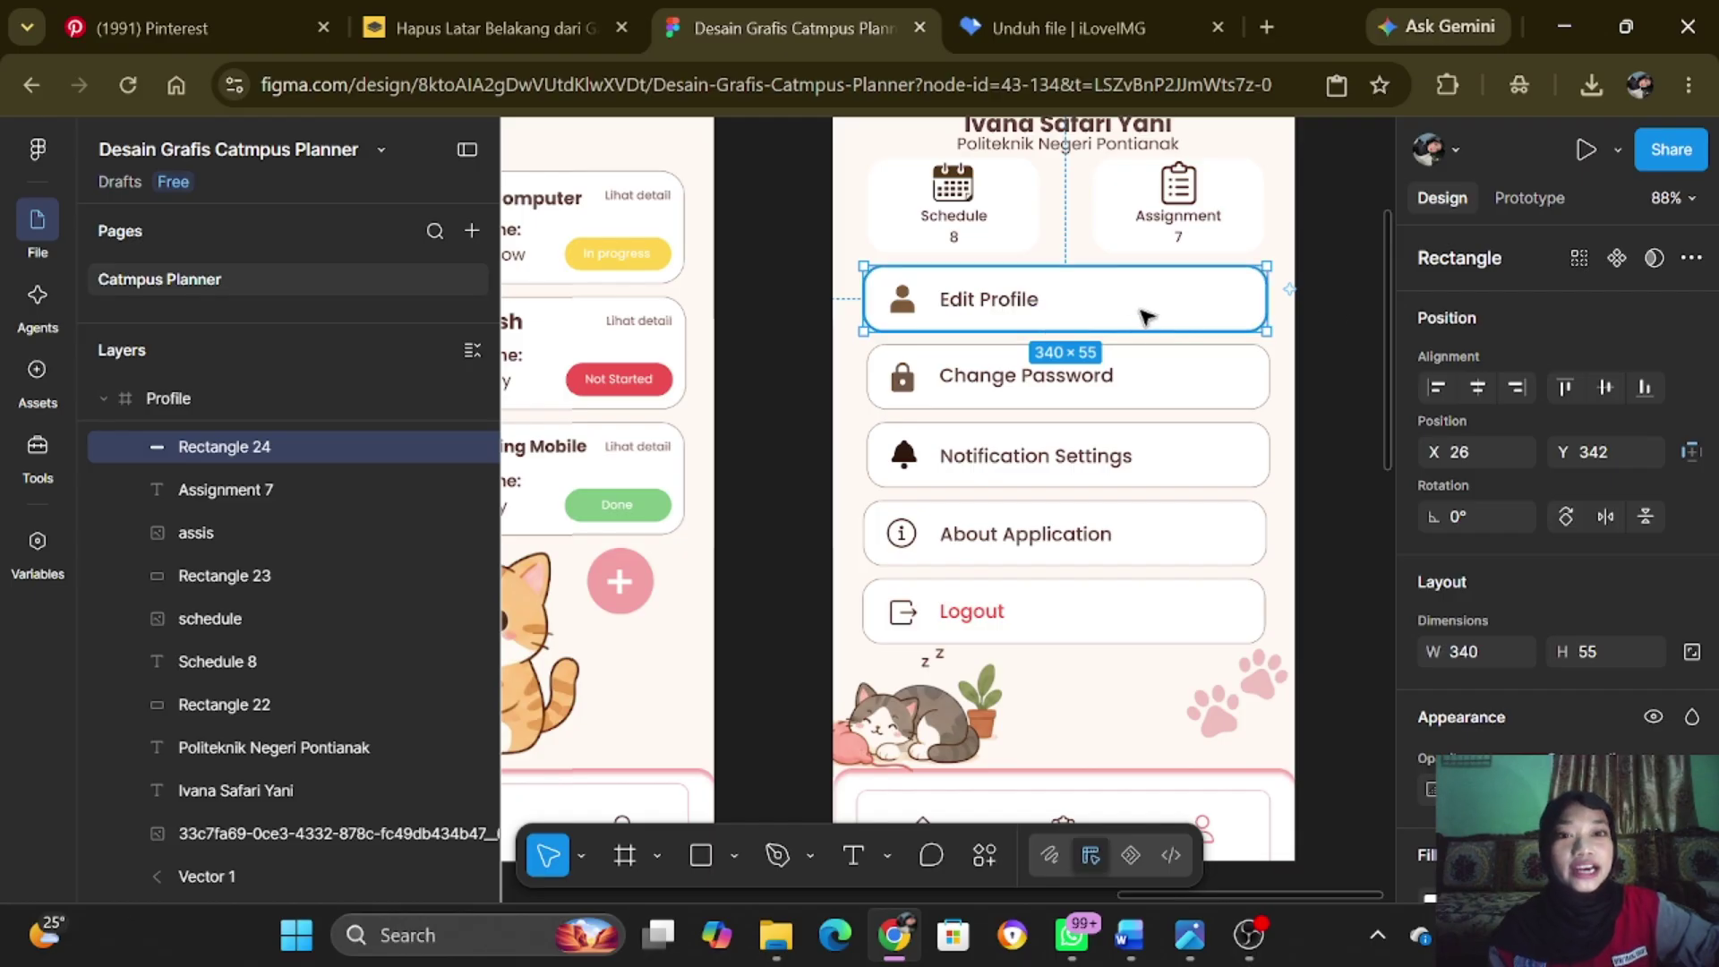
left_click(1209, 373)
left_click(1213, 318)
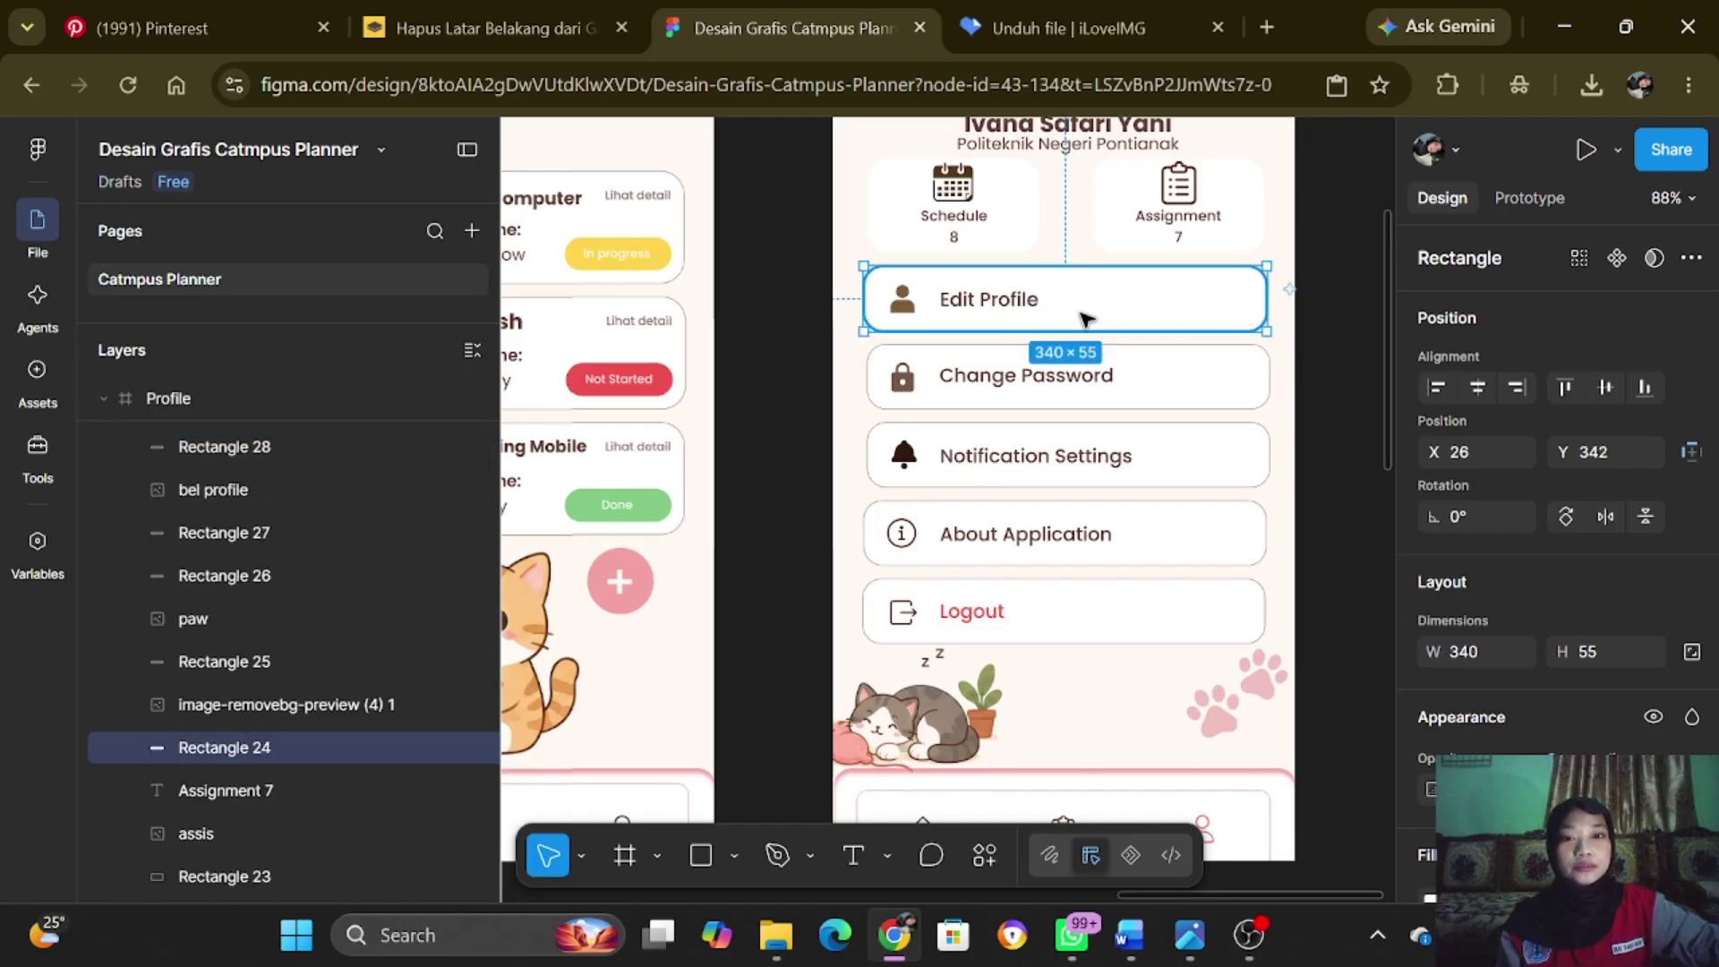
- Inspect the menu icons one by one, from the Edit Profile icon down to the Logout icon
left_click(920, 316)
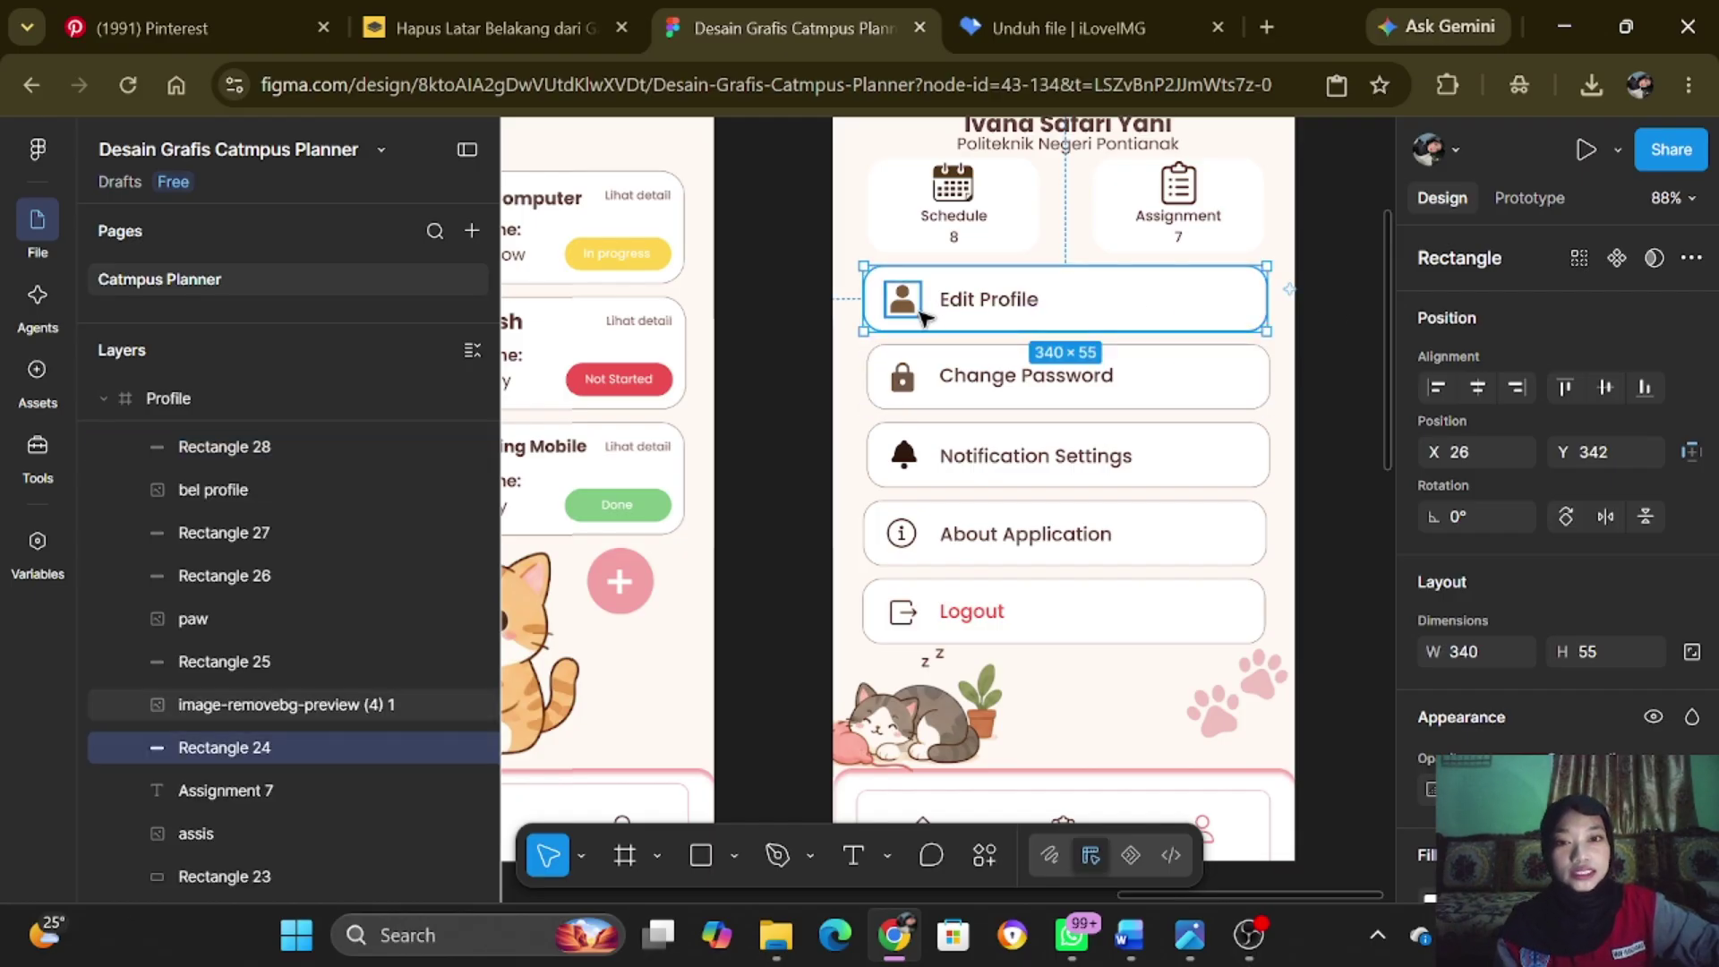
left_click(904, 379)
left_click(904, 454)
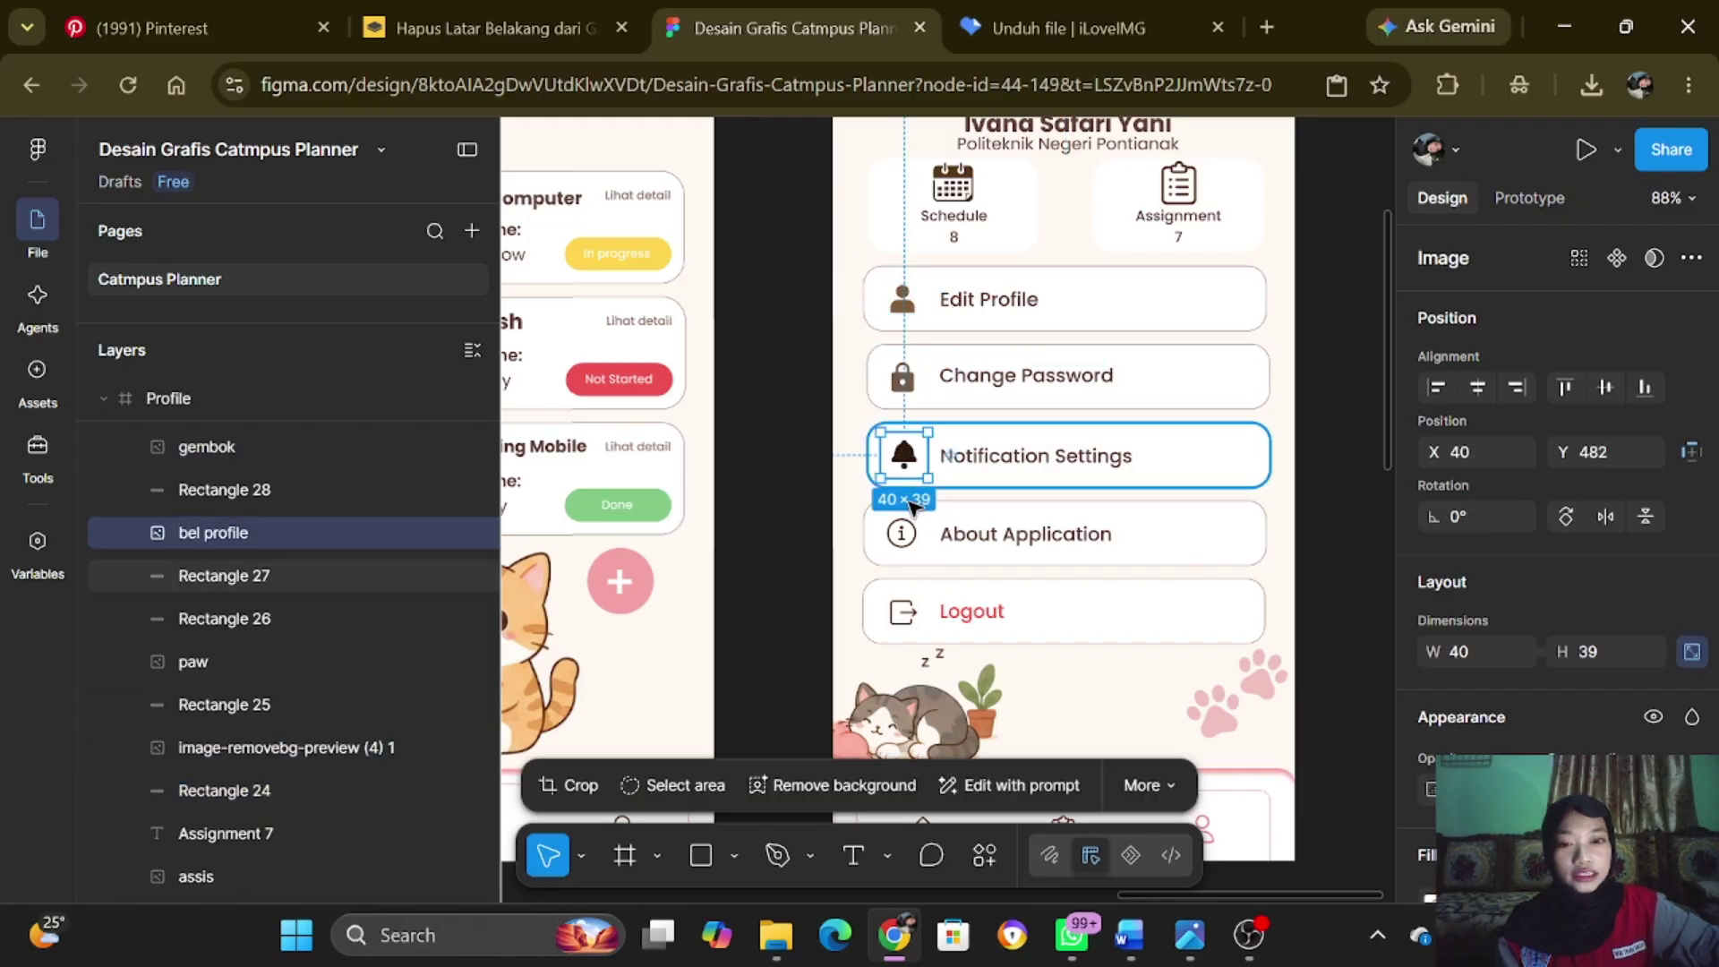
left_click(902, 533)
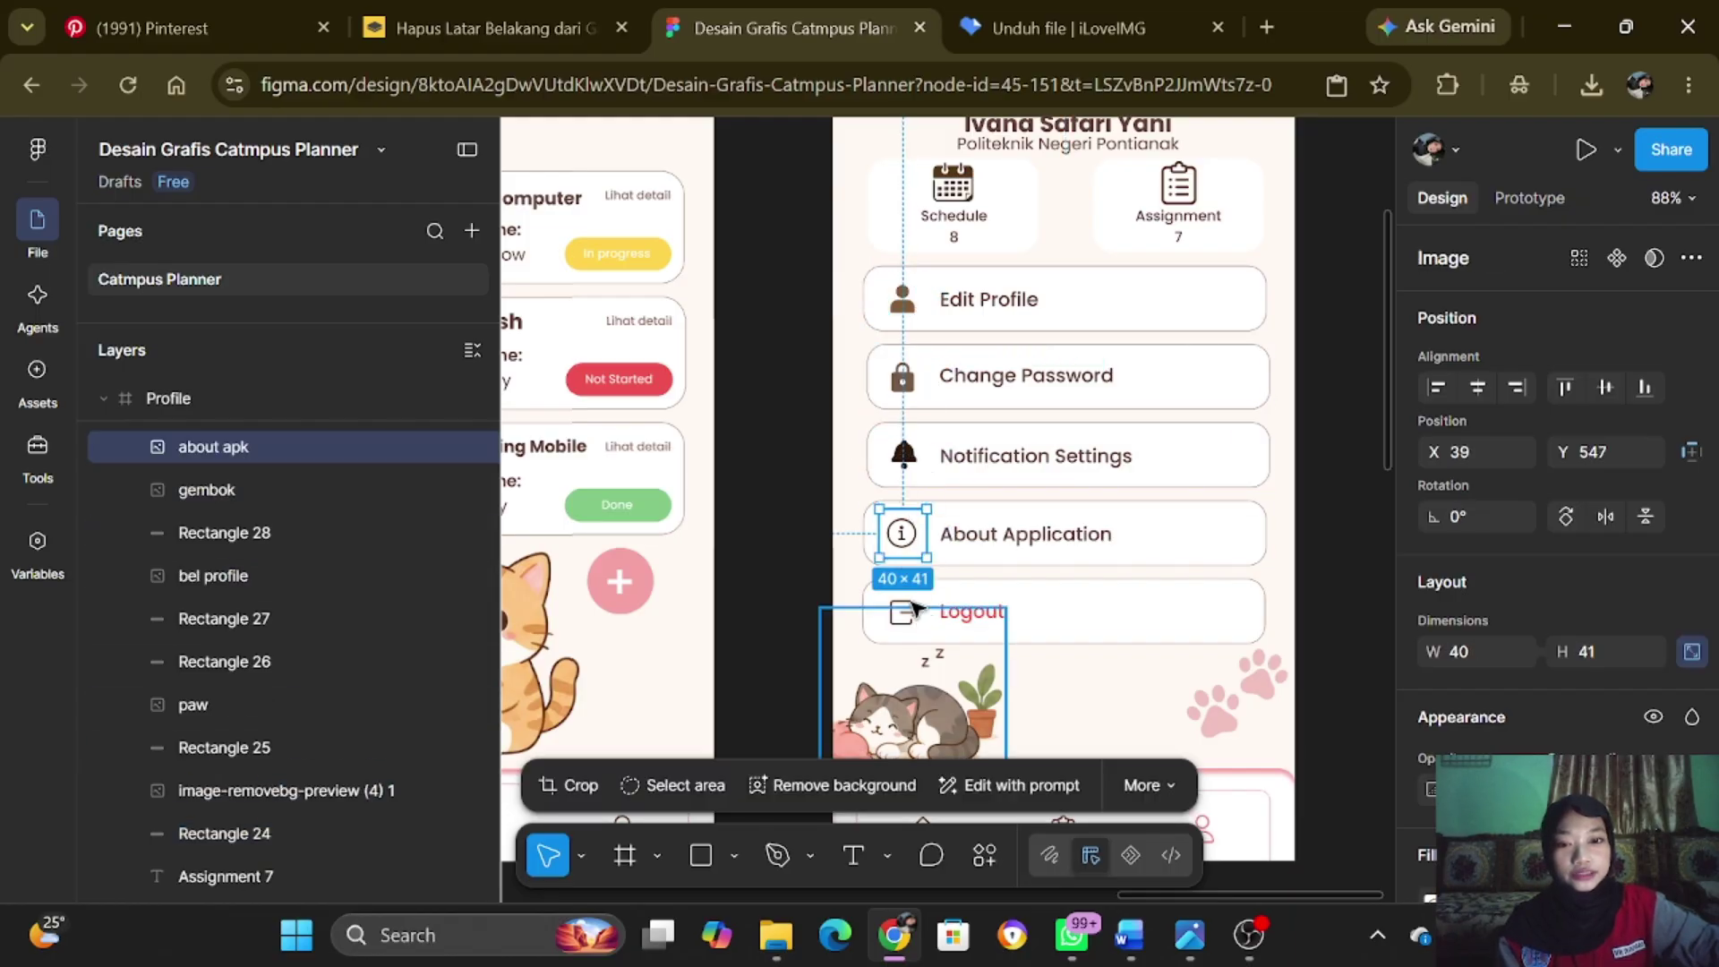
left_click(905, 611)
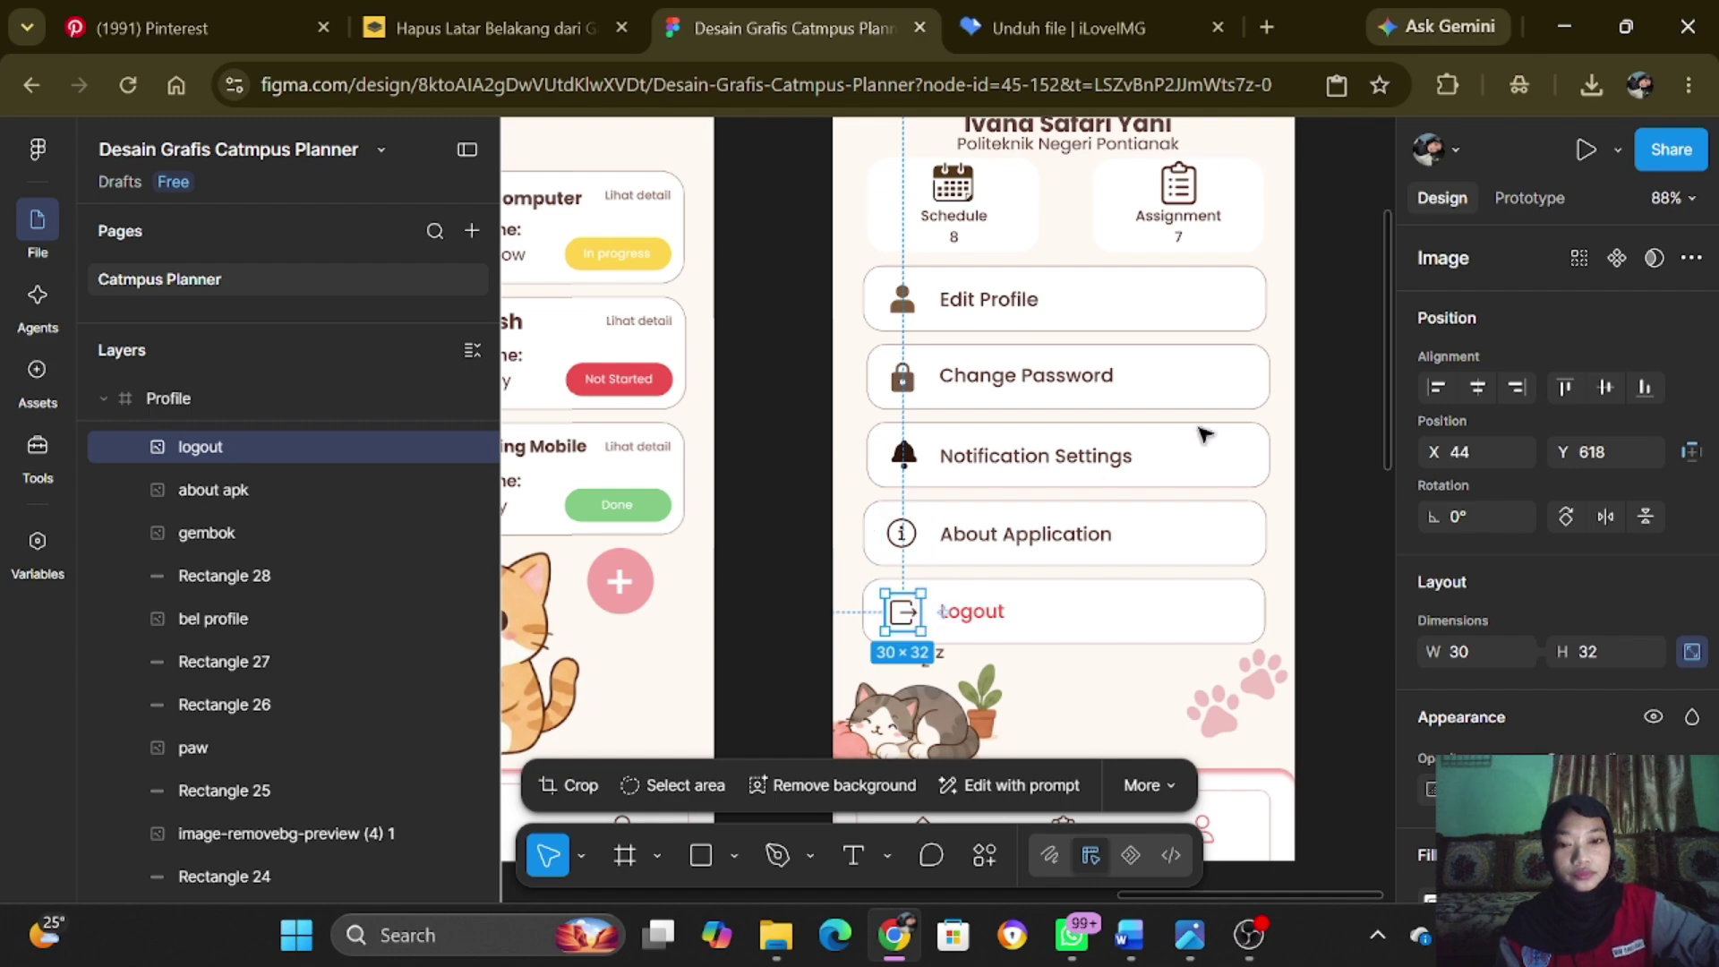
left_click(1327, 437)
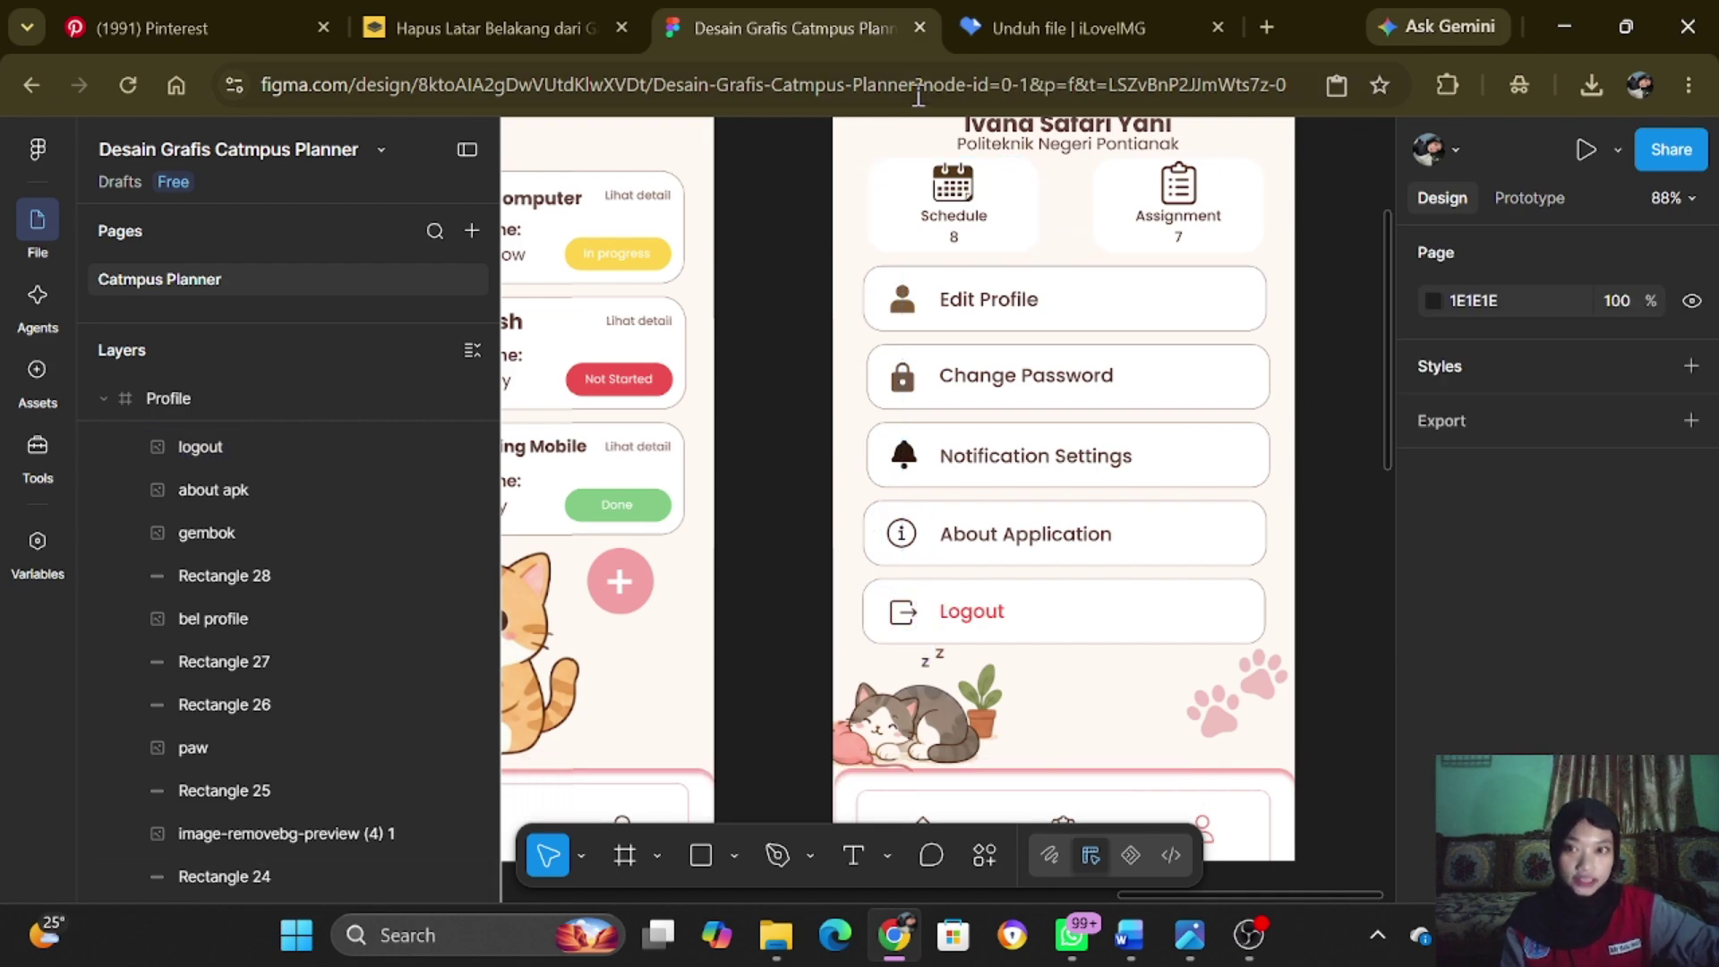
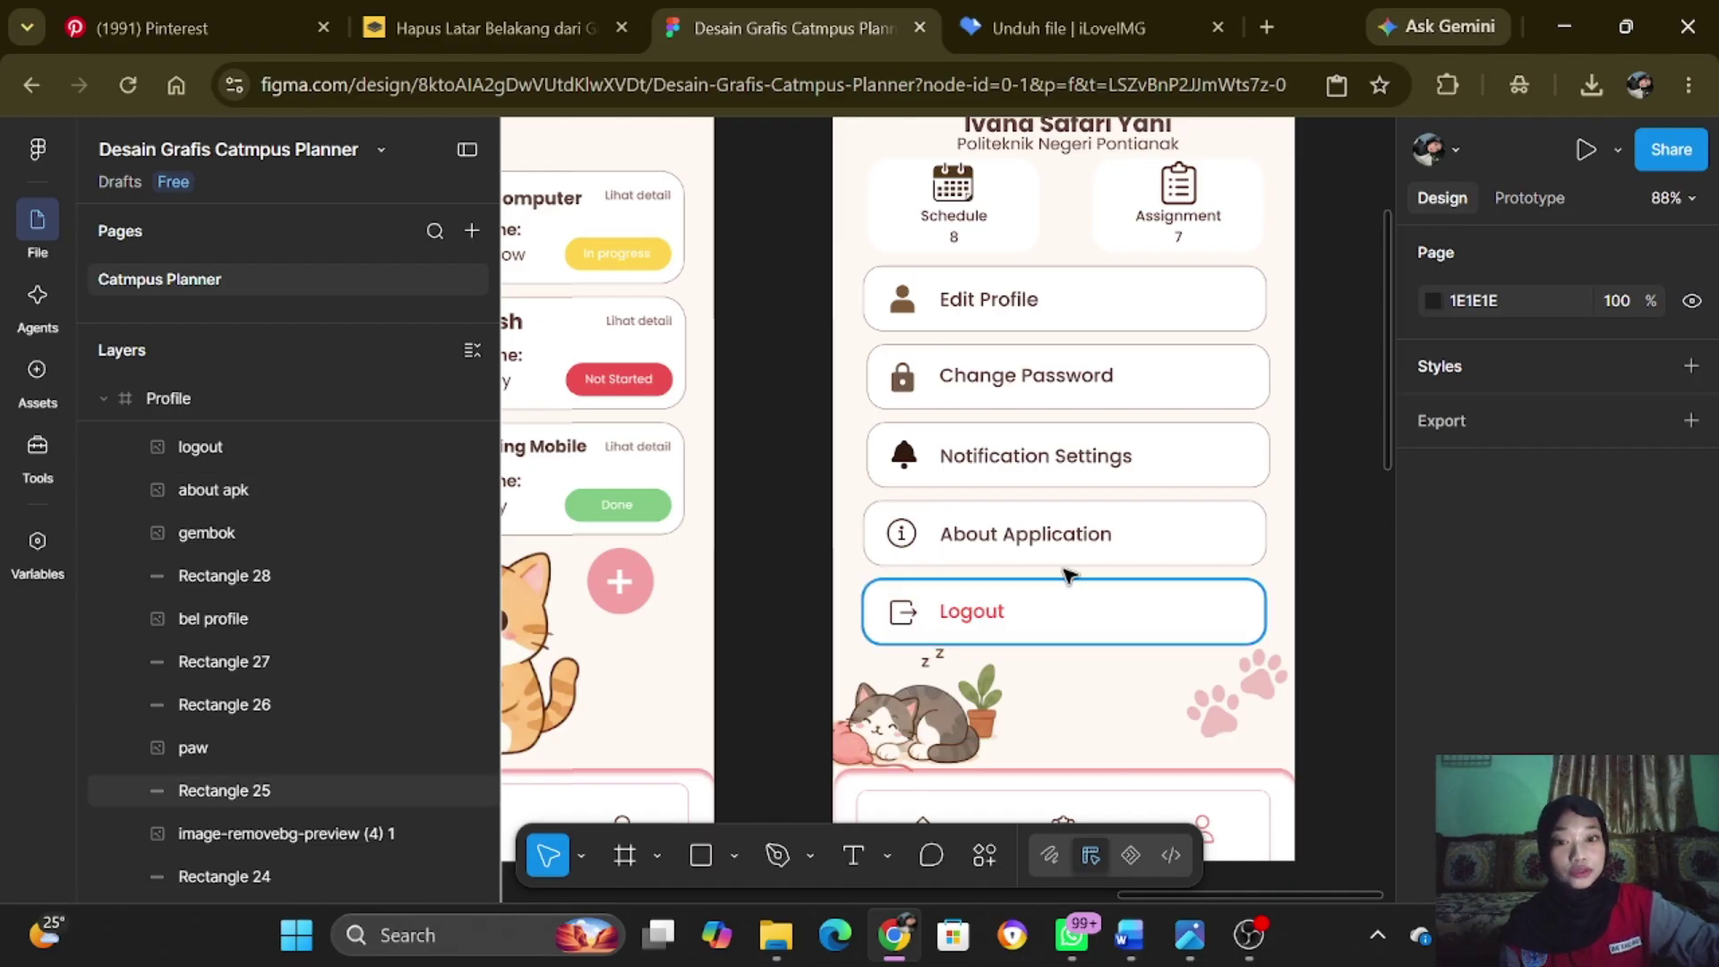
- Inspect the Notification Settings bell, the About Application info icon and the Logout icon again
left_click(914, 467)
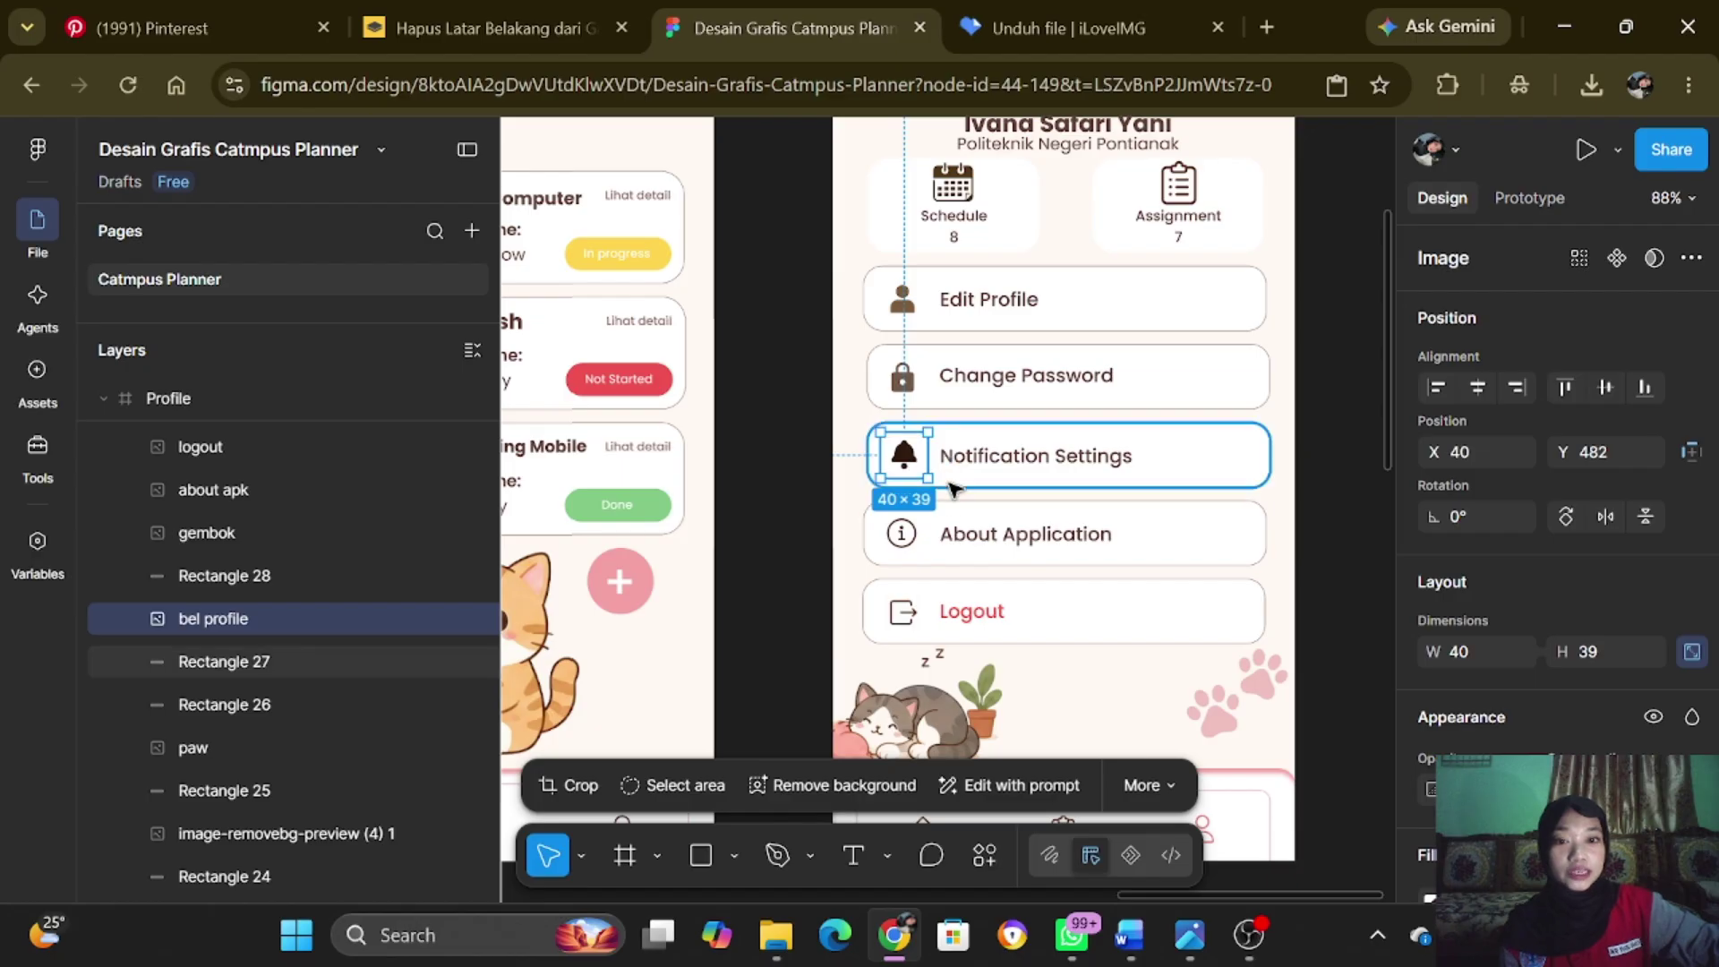
left_click(1345, 442)
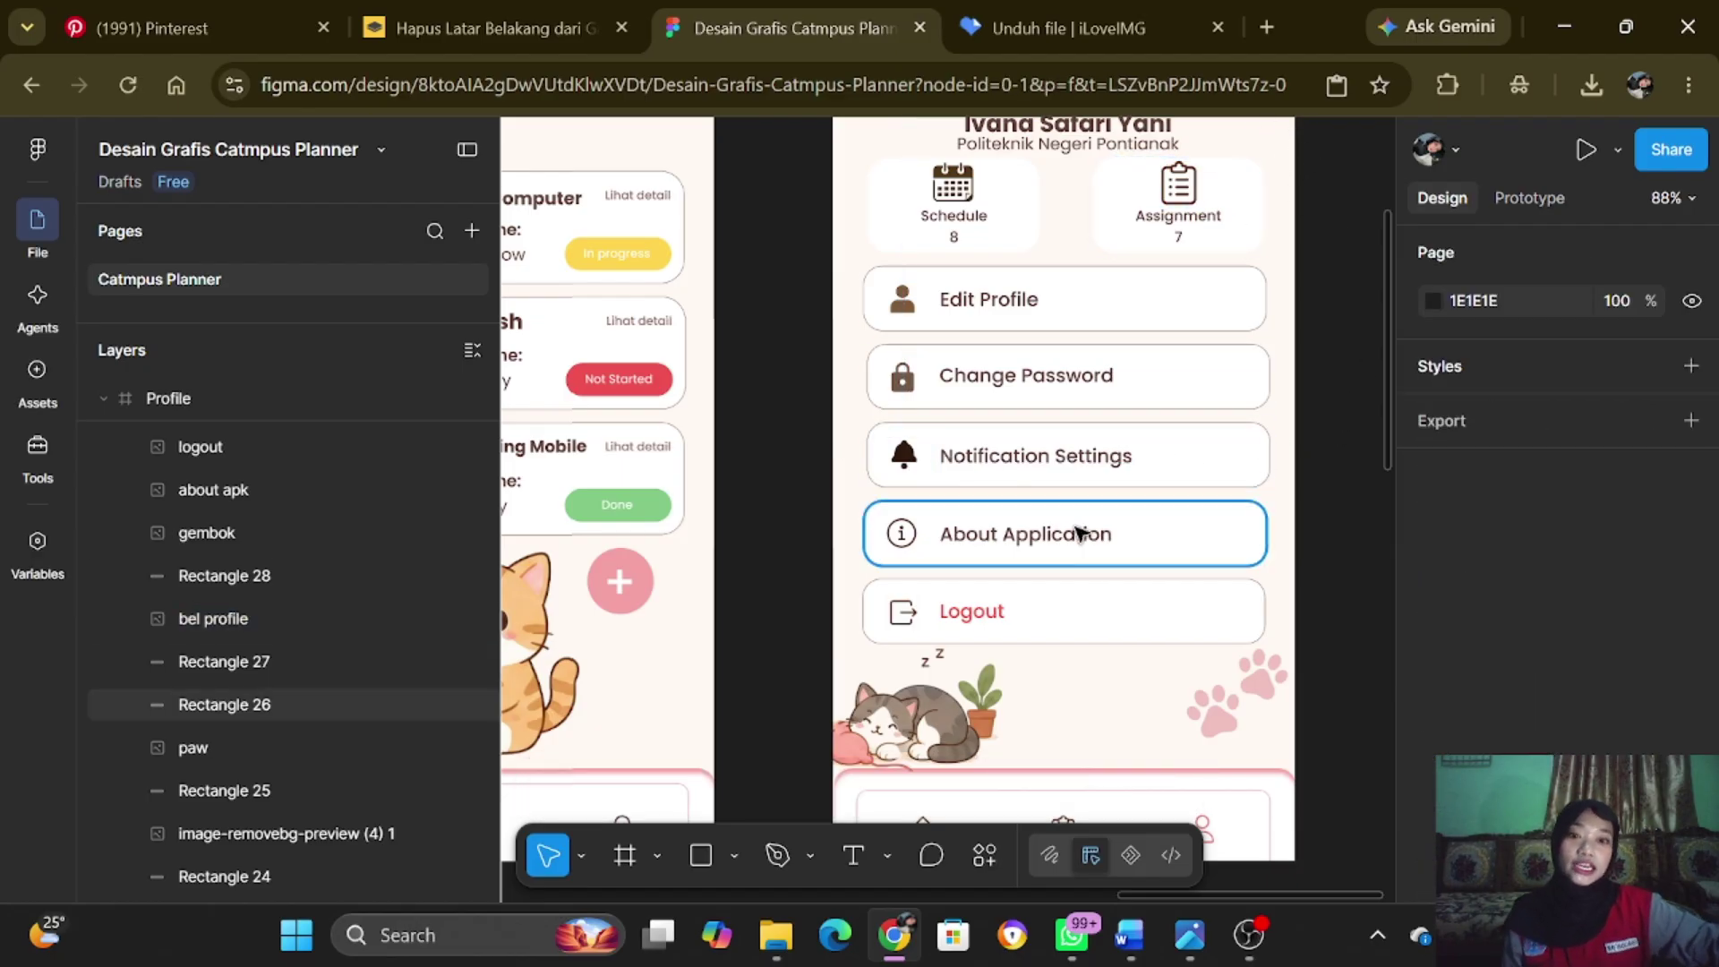
left_click(922, 537)
left_click(911, 607)
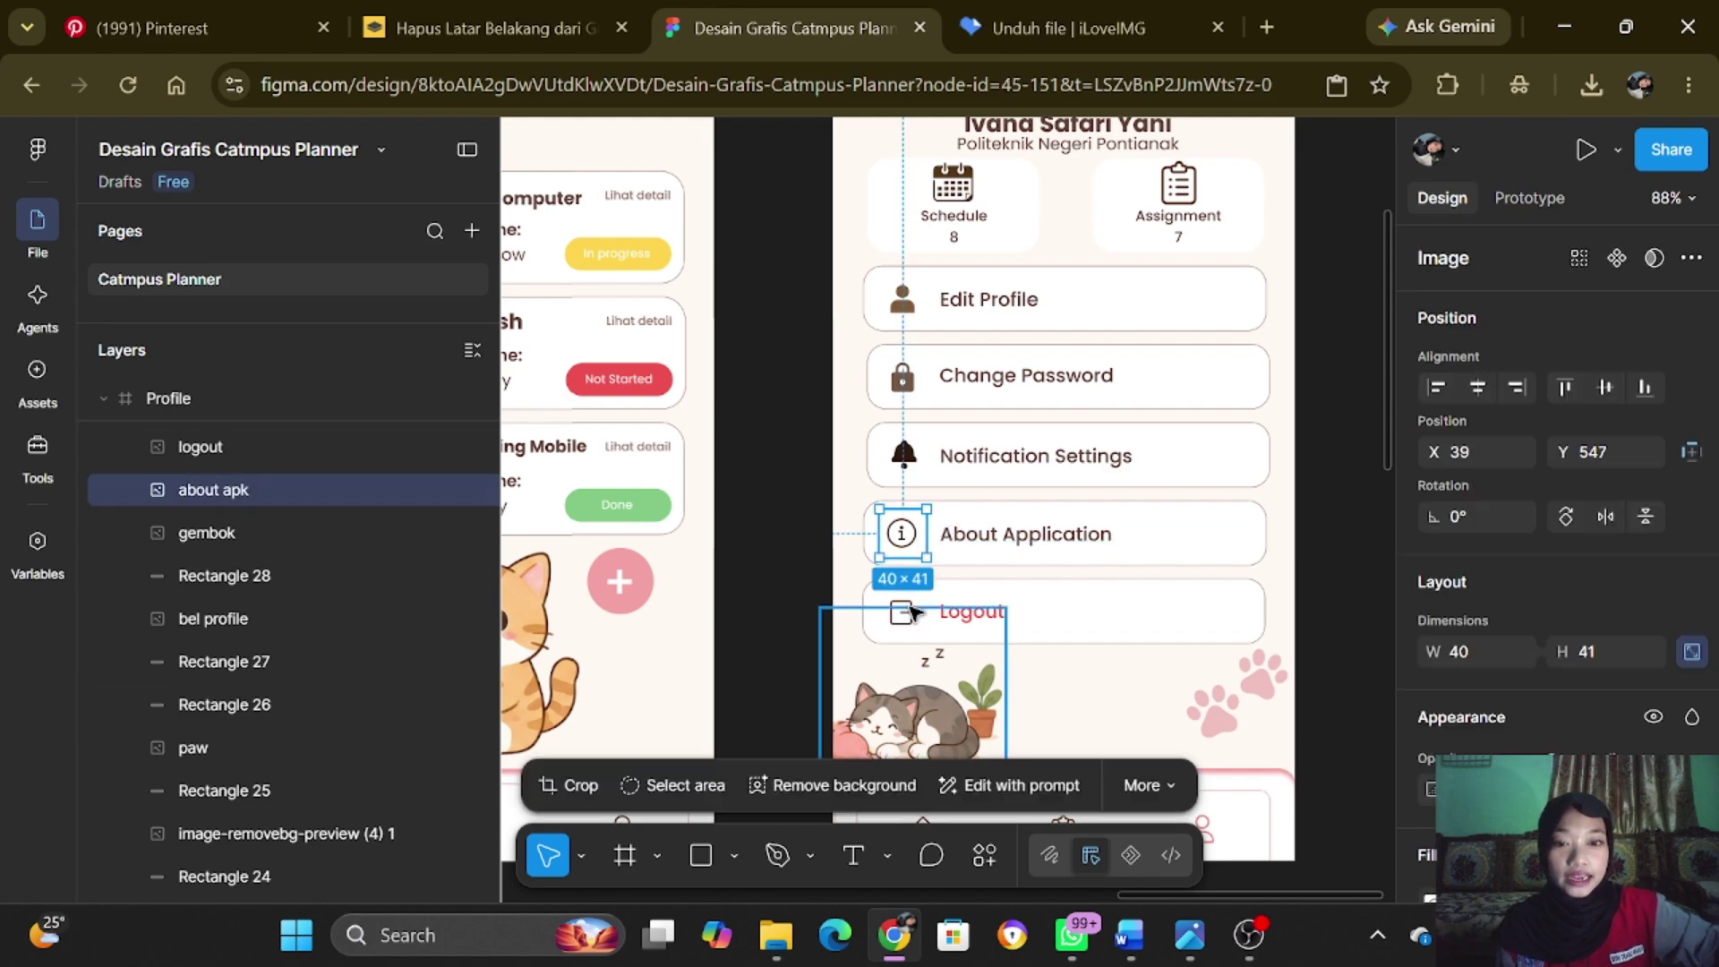
left_click(910, 602)
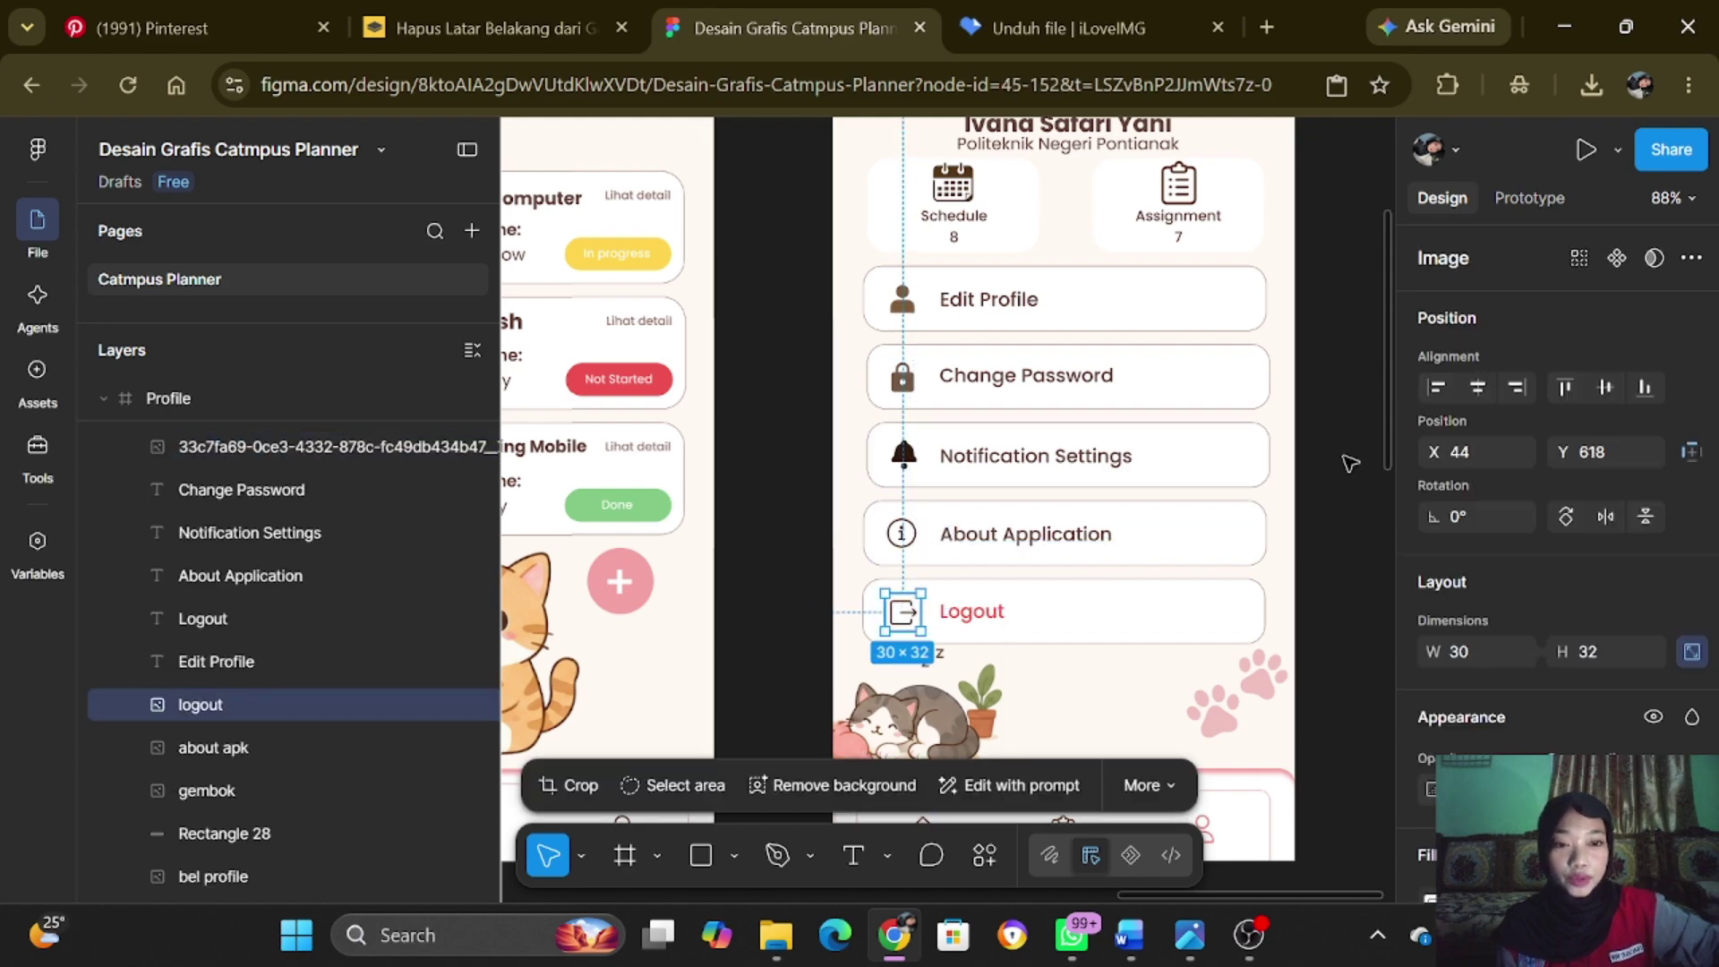
left_click(1377, 492)
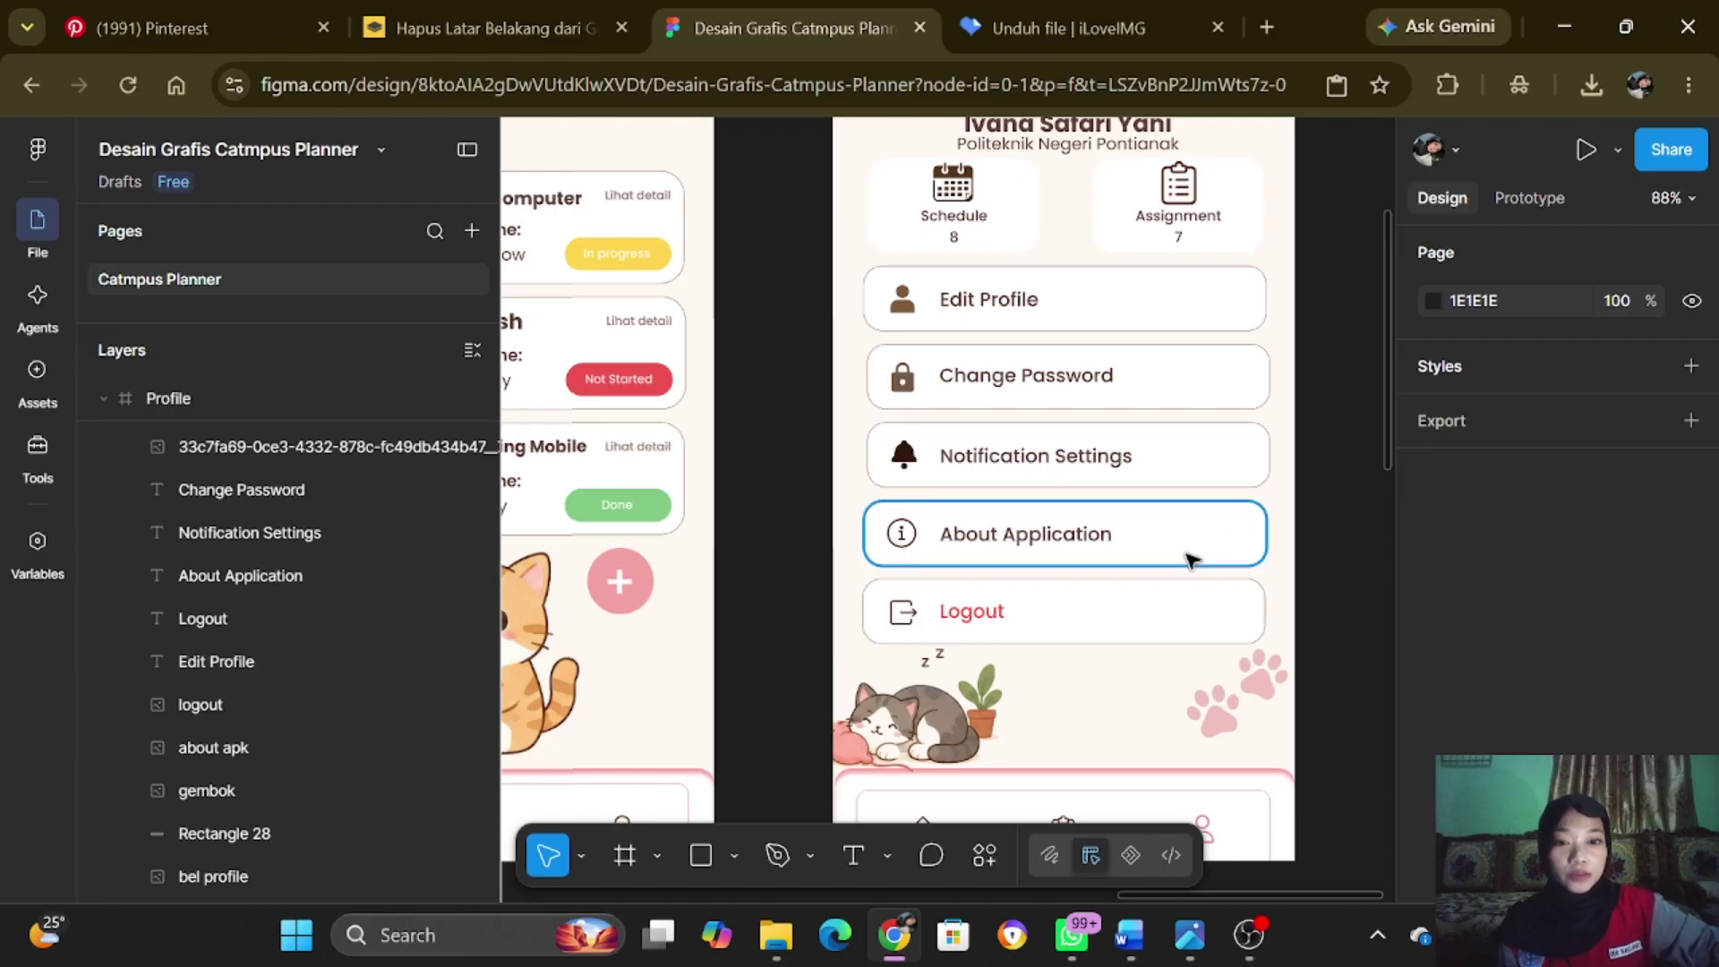
- Inspect the rounded rectangle behind the Logout option at the end of the Profile menu
scroll(1113, 614, "down", 3)
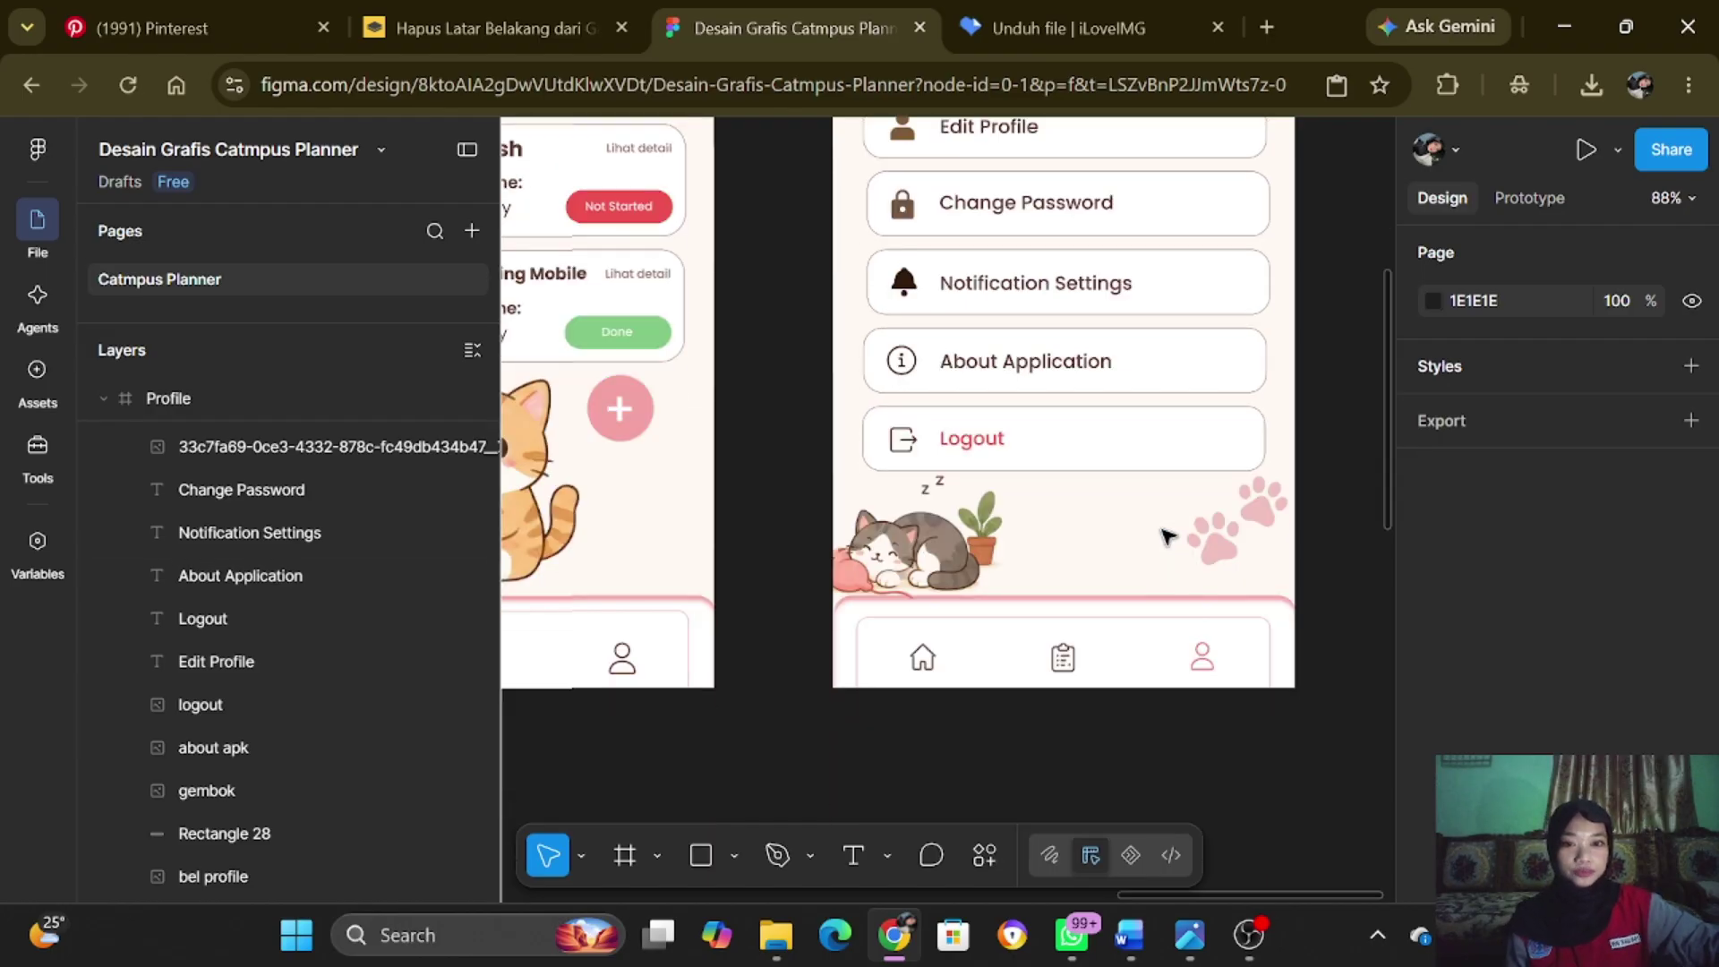
scroll(1169, 537, "up", 1)
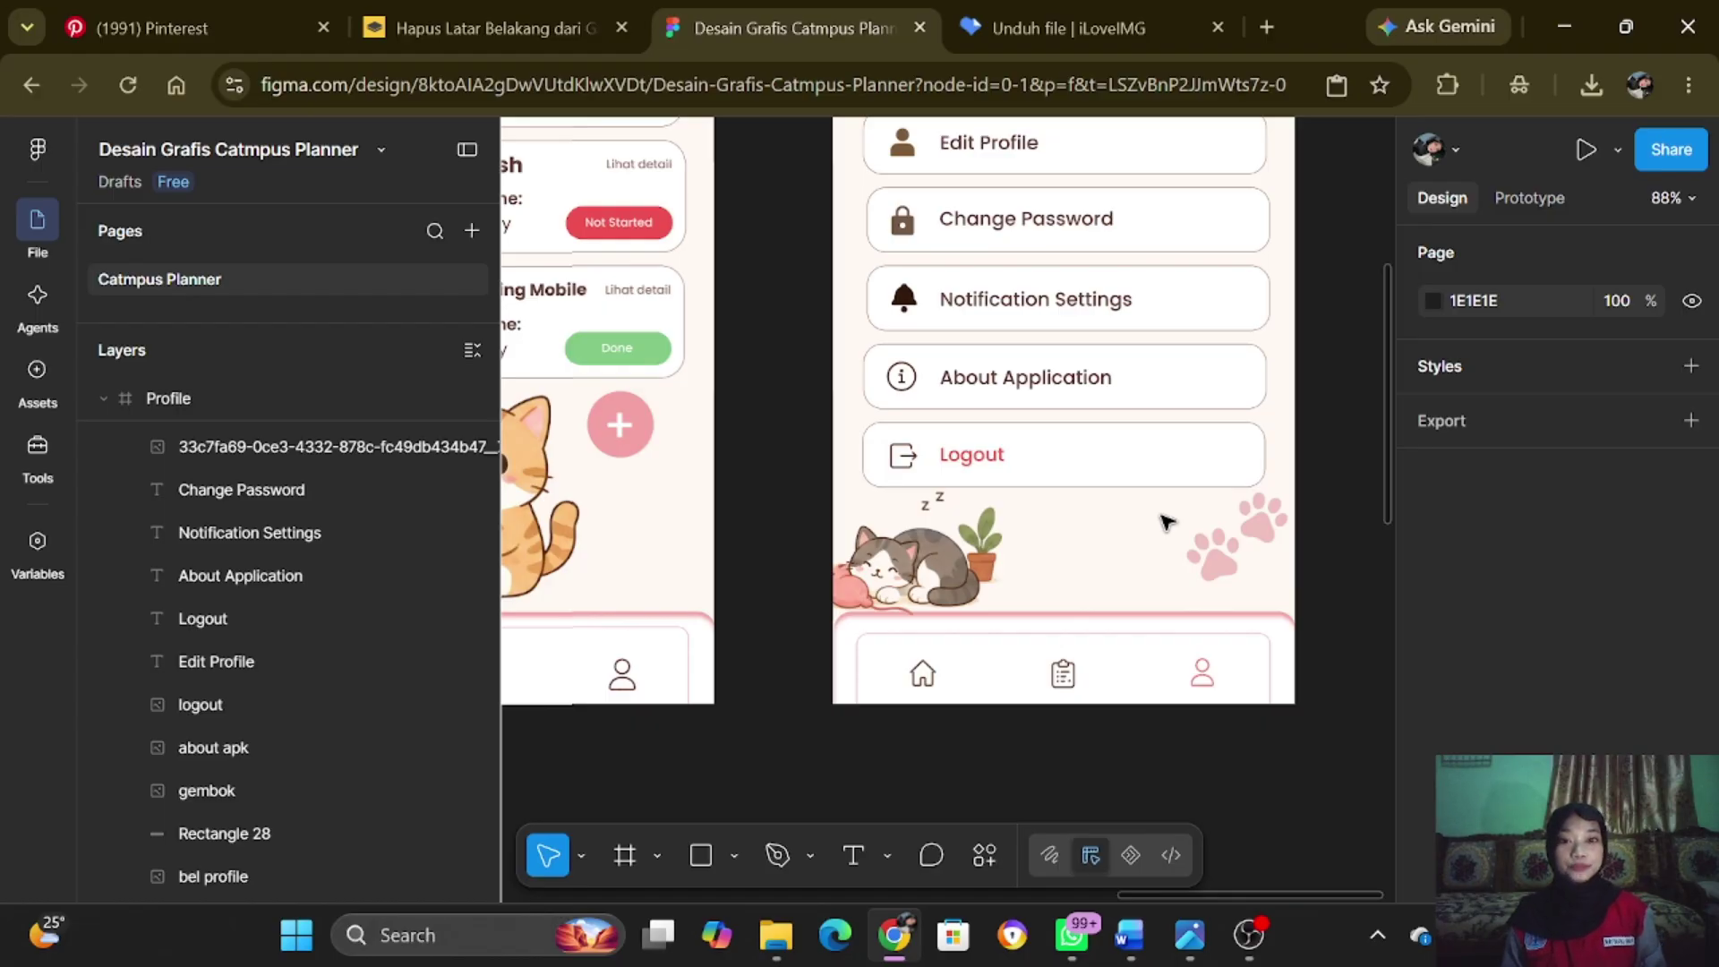
left_click(1024, 457)
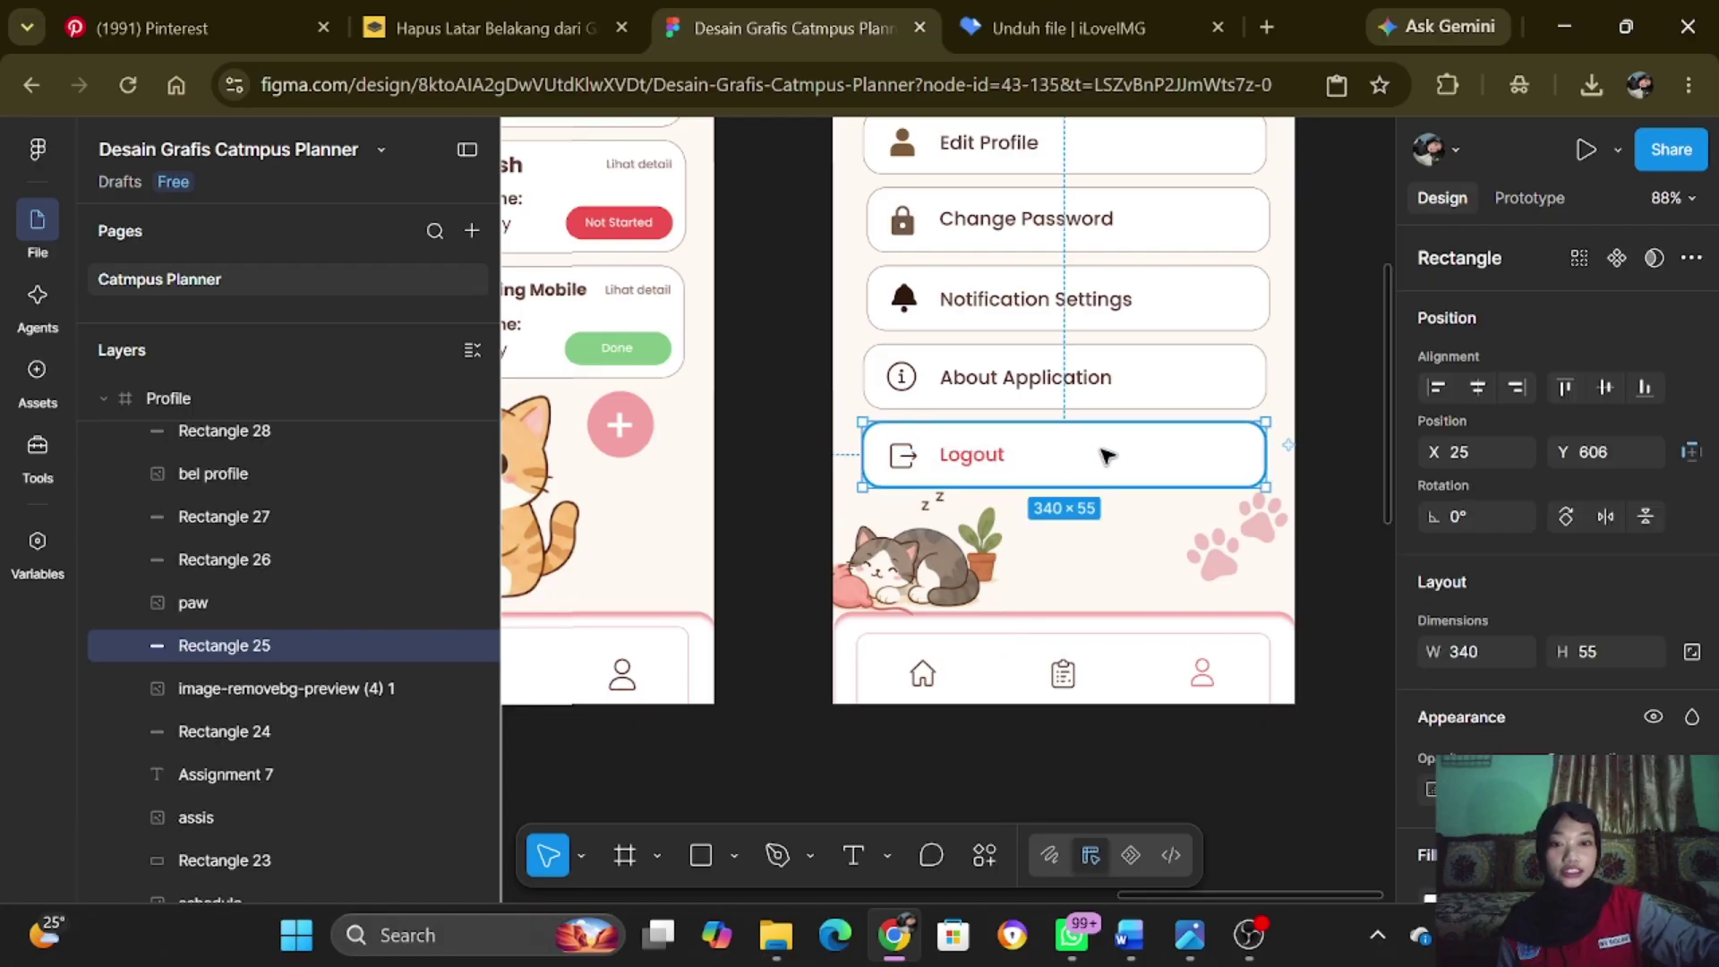
left_click(1289, 445)
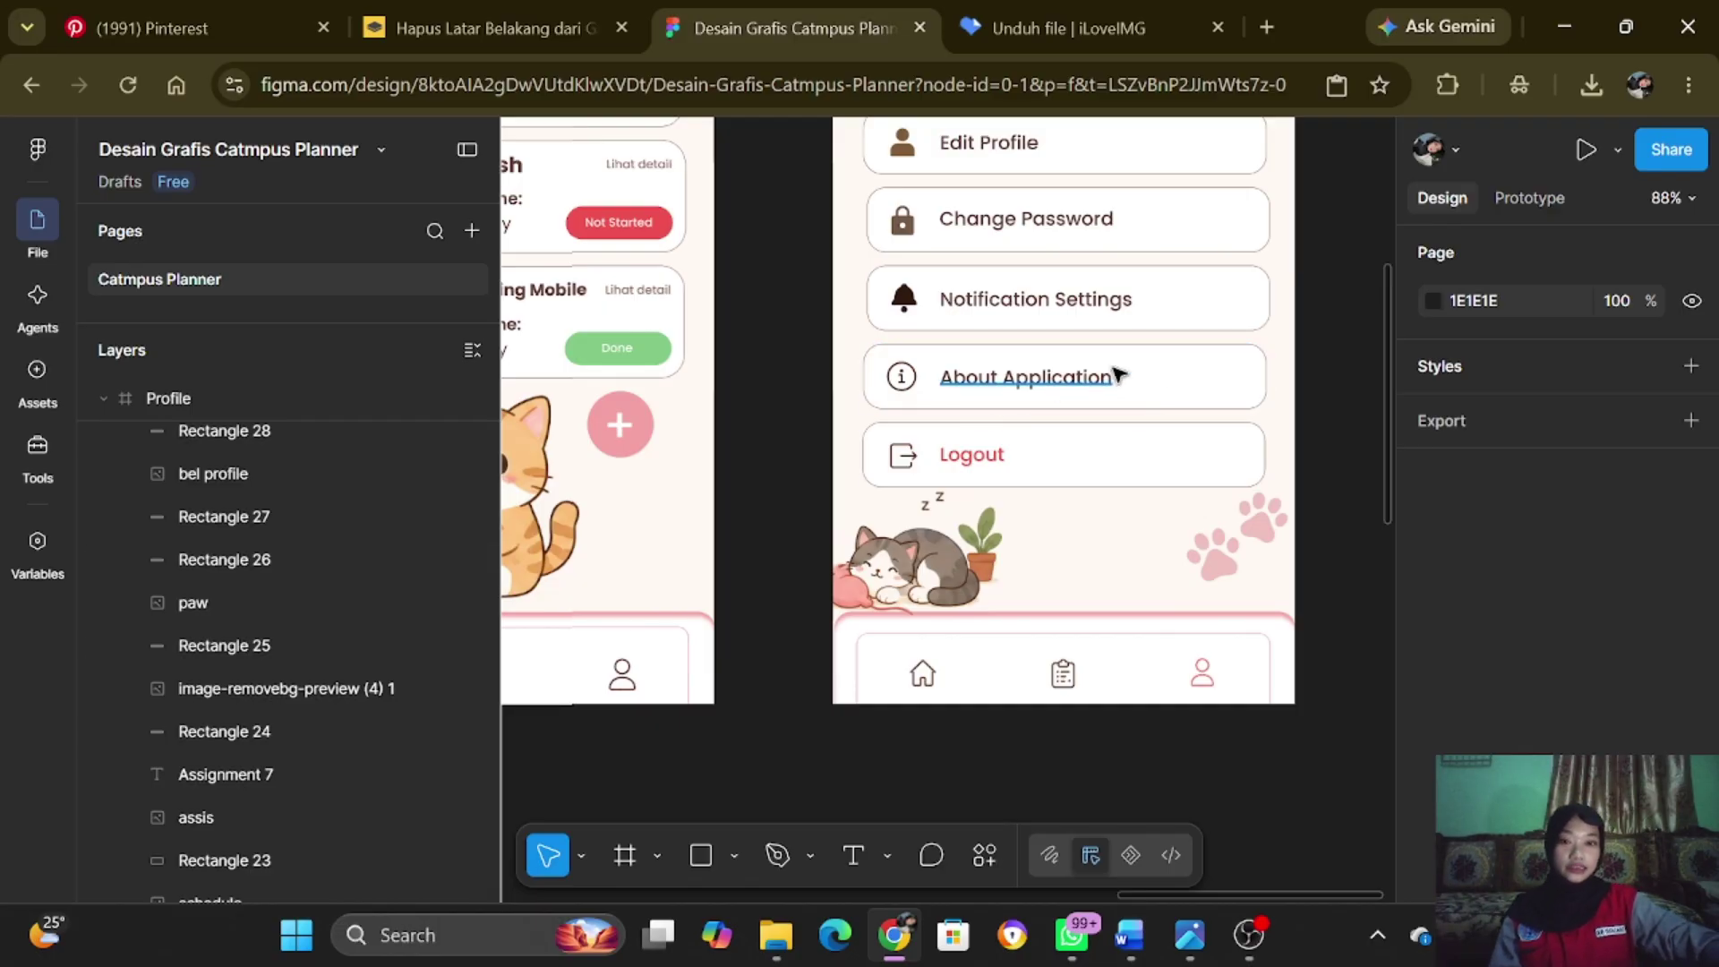
- Inspect the sleeping cat illustration between the Logout option and the navigation bar
scroll(1099, 385, "down", 1)
scroll(1100, 385, "down", 1)
left_click(974, 515)
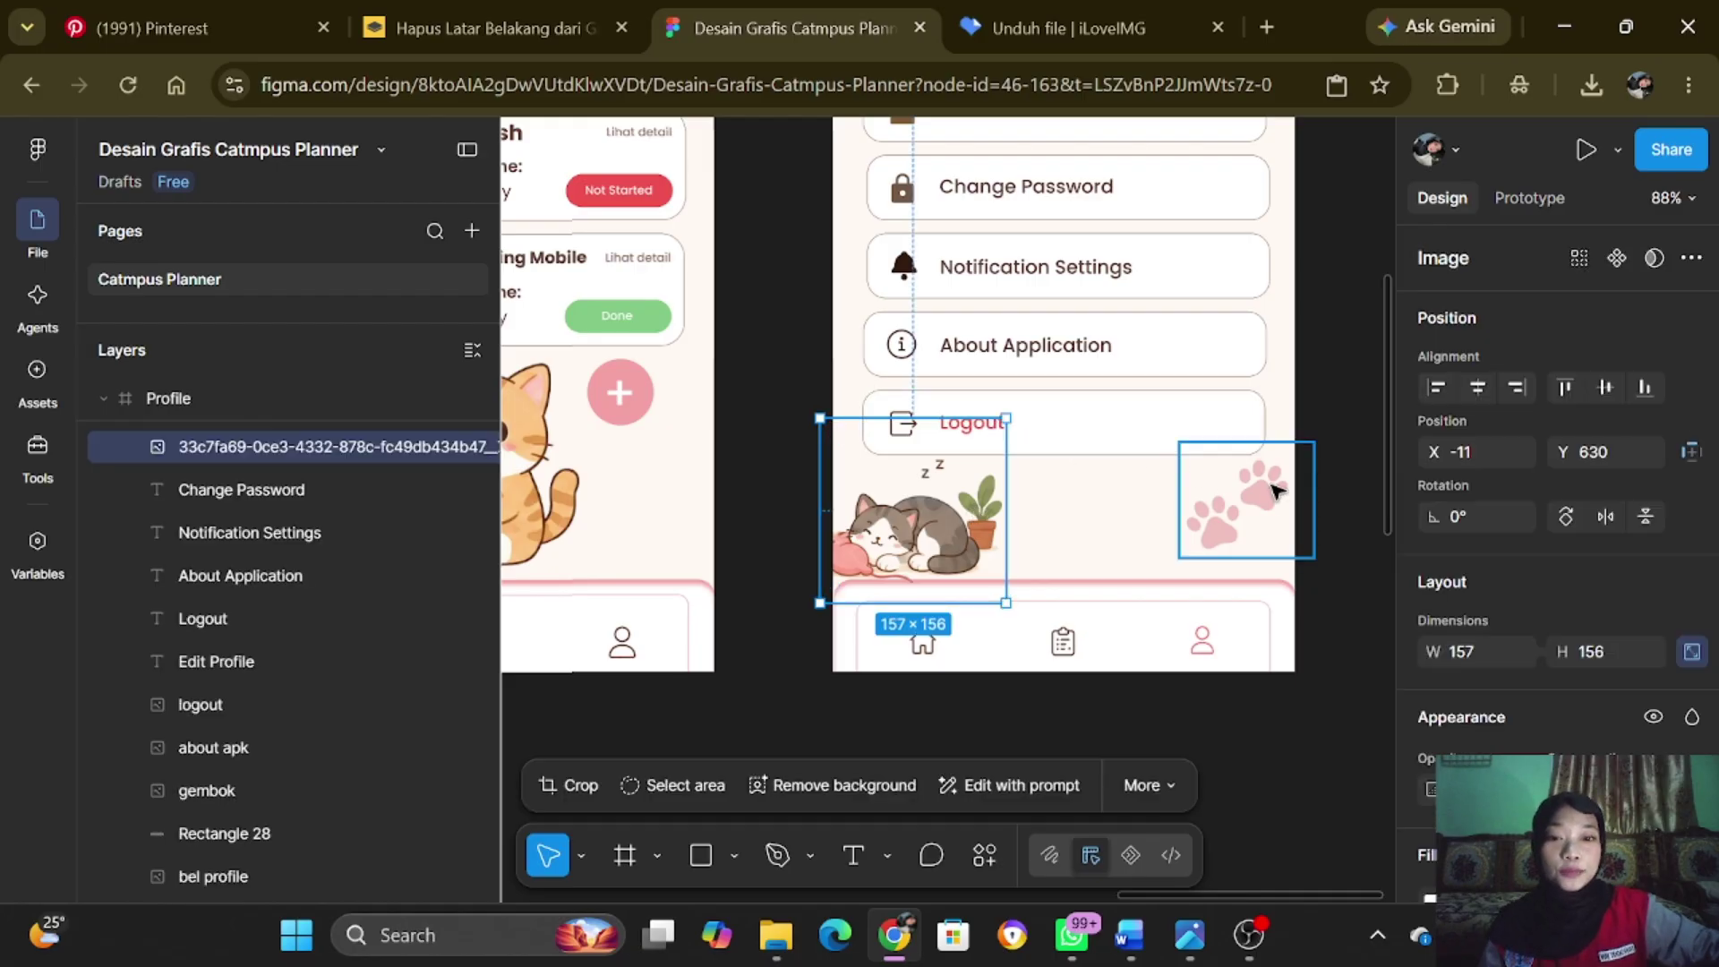
left_click(1337, 457)
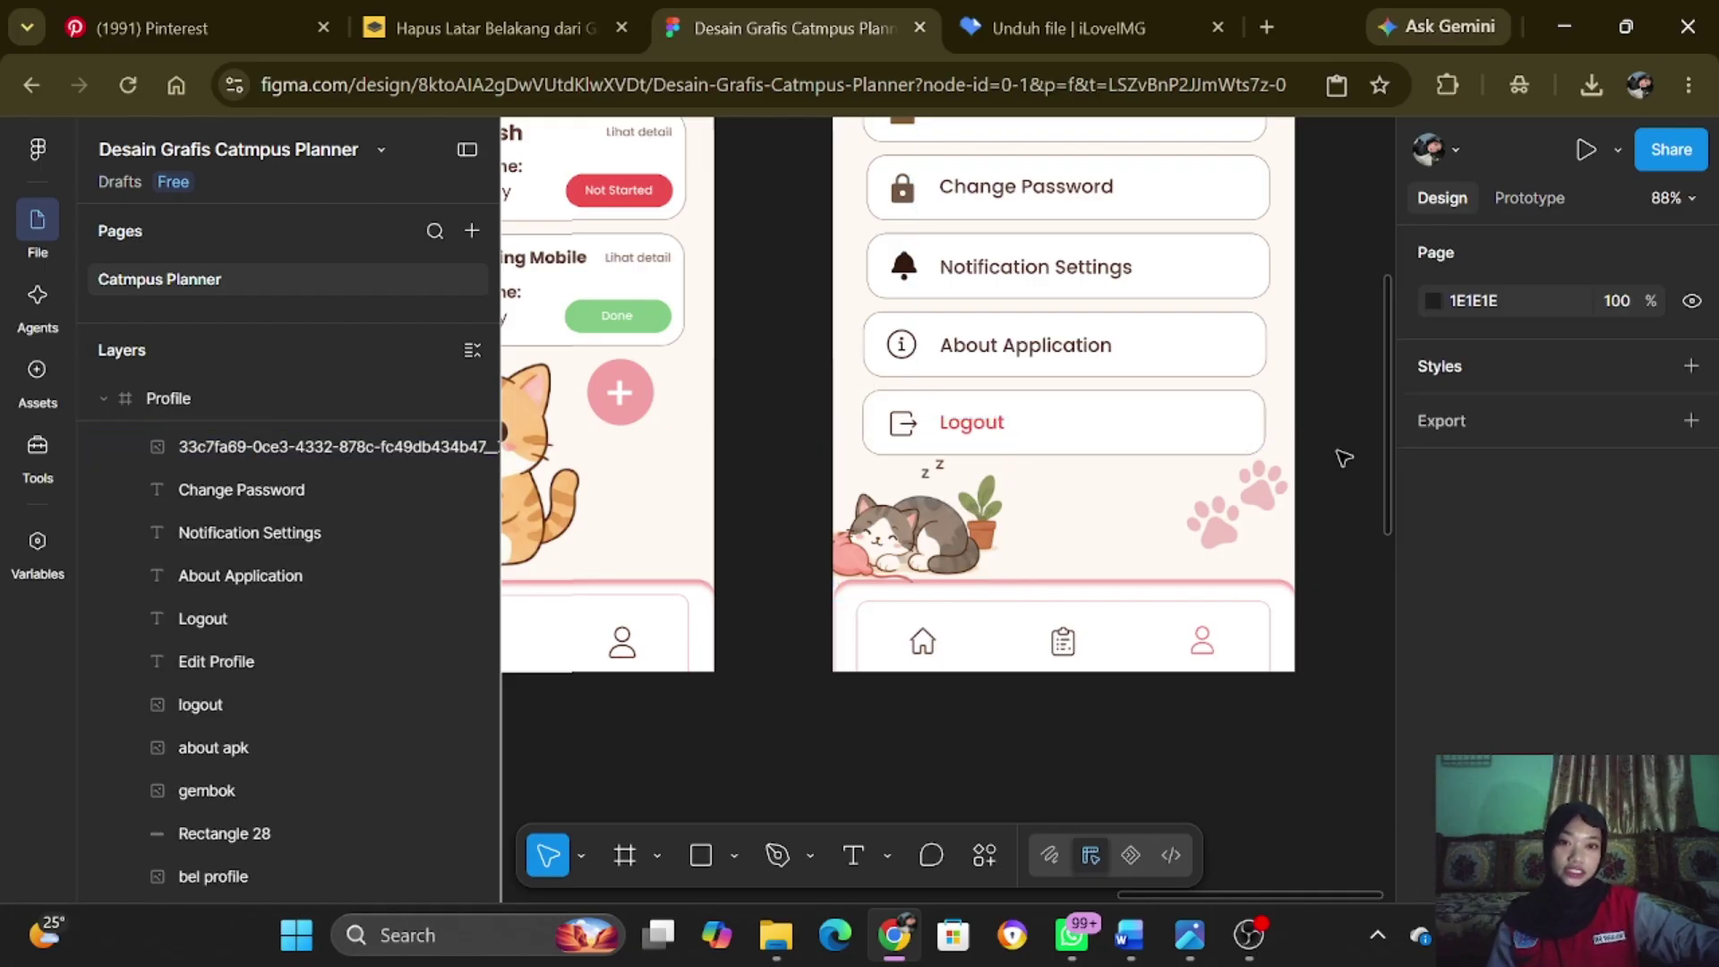
scroll(1030, 465, "up", 4)
scroll(1027, 455, "up", 5)
scroll(1016, 474, "down", 10)
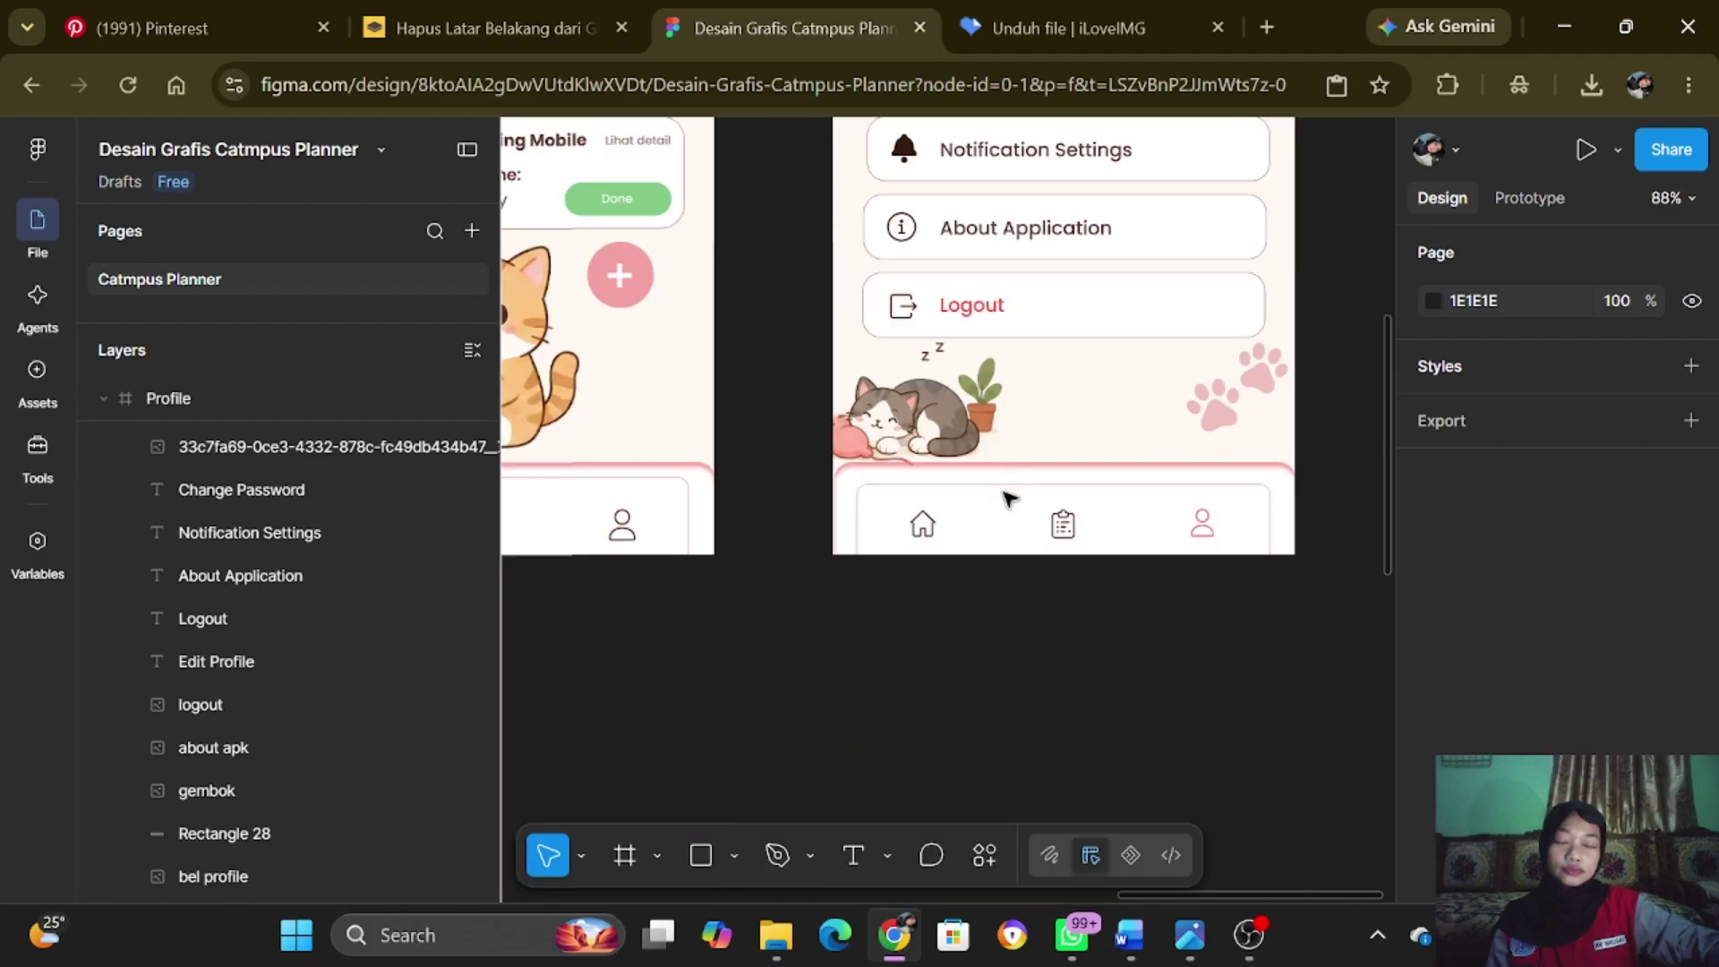
scroll(820, 475, "up", 2)
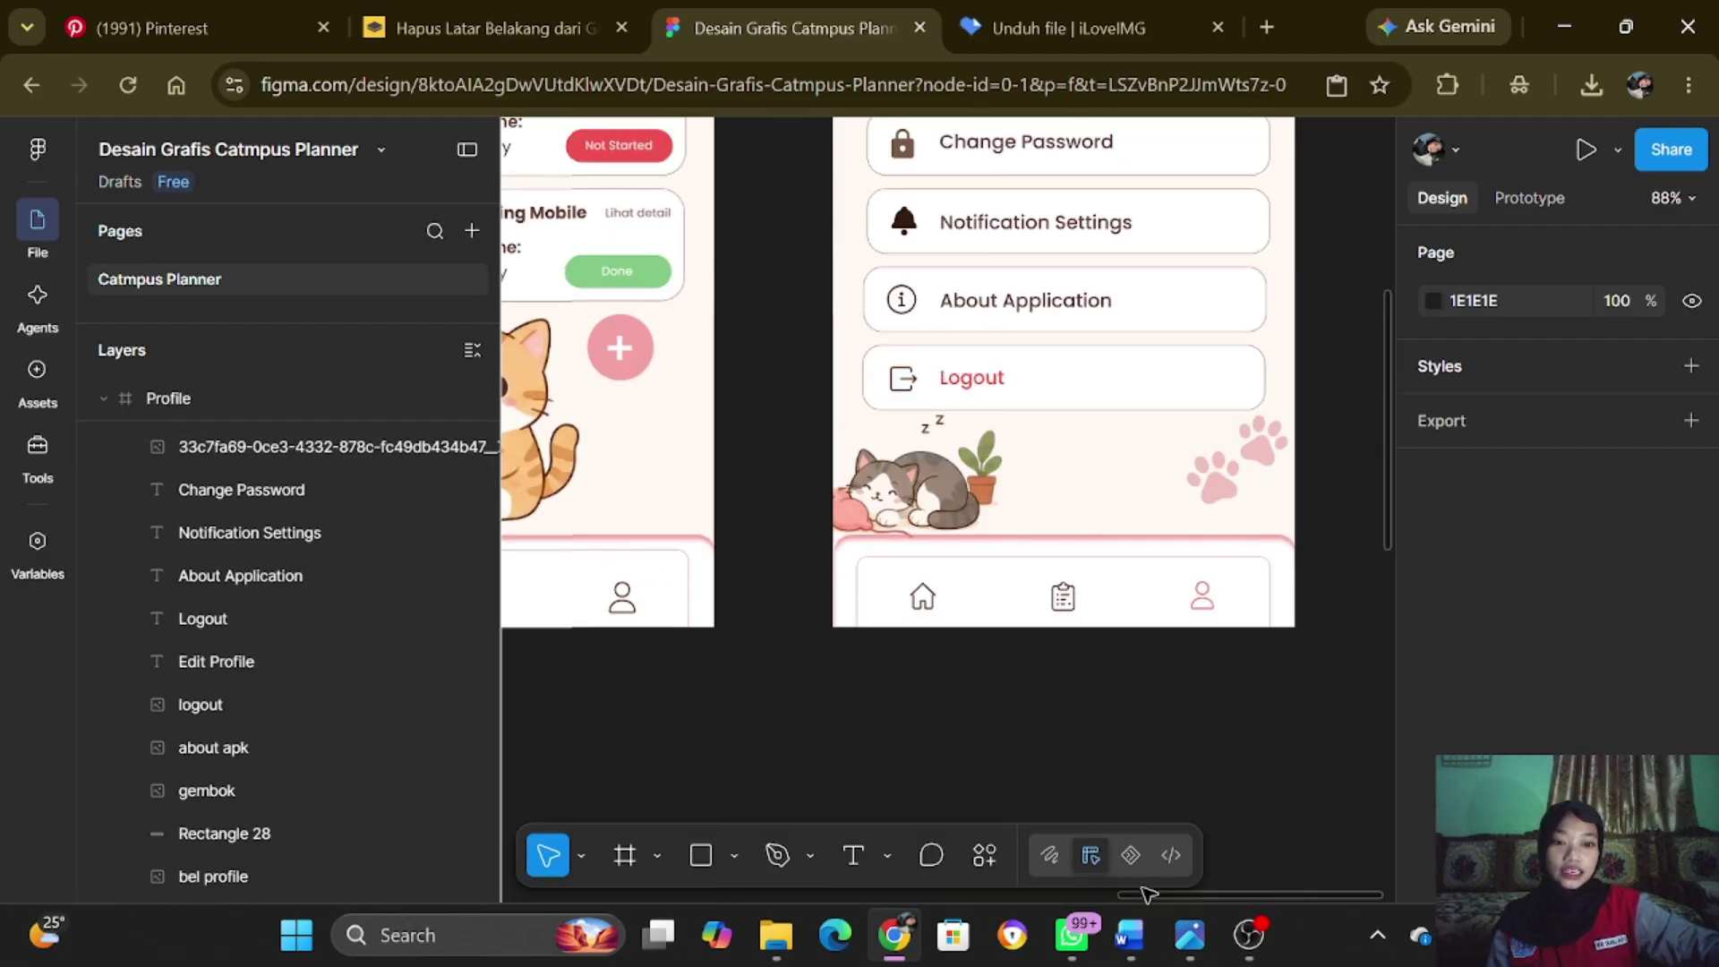
- Review the cat illustrations on the loading screen and the Login screen
left_click_drag(1149, 896, 537, 860)
scroll(752, 620, "up", 4)
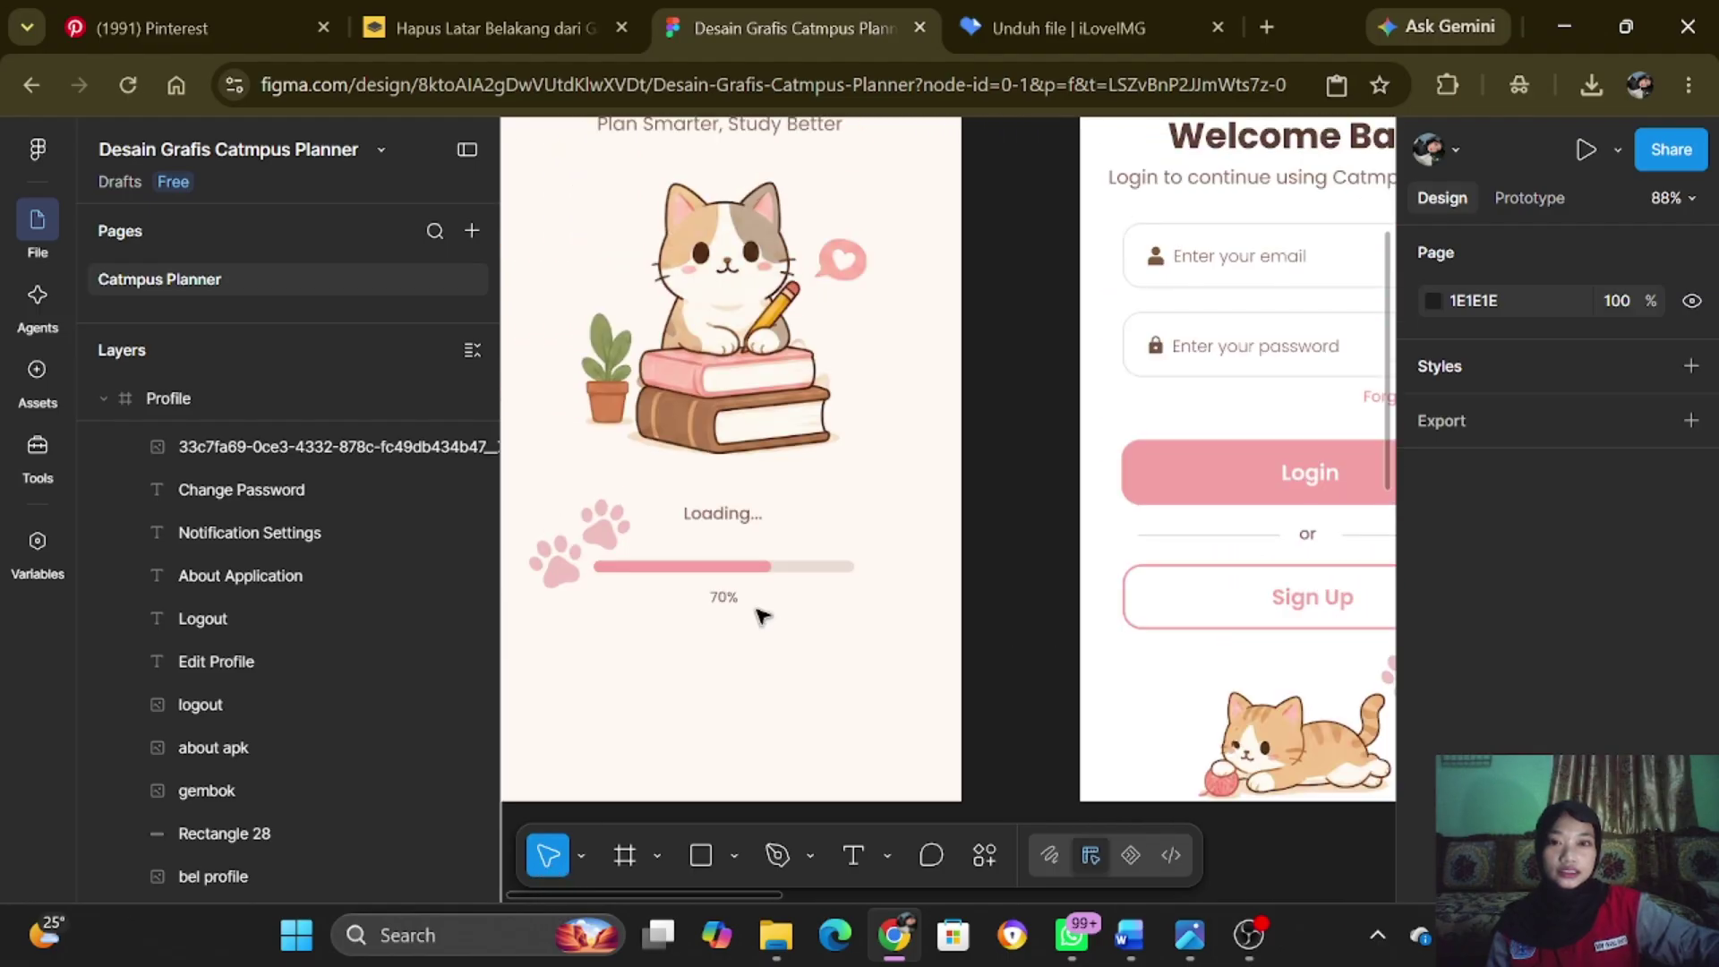
scroll(761, 616, "up", 1)
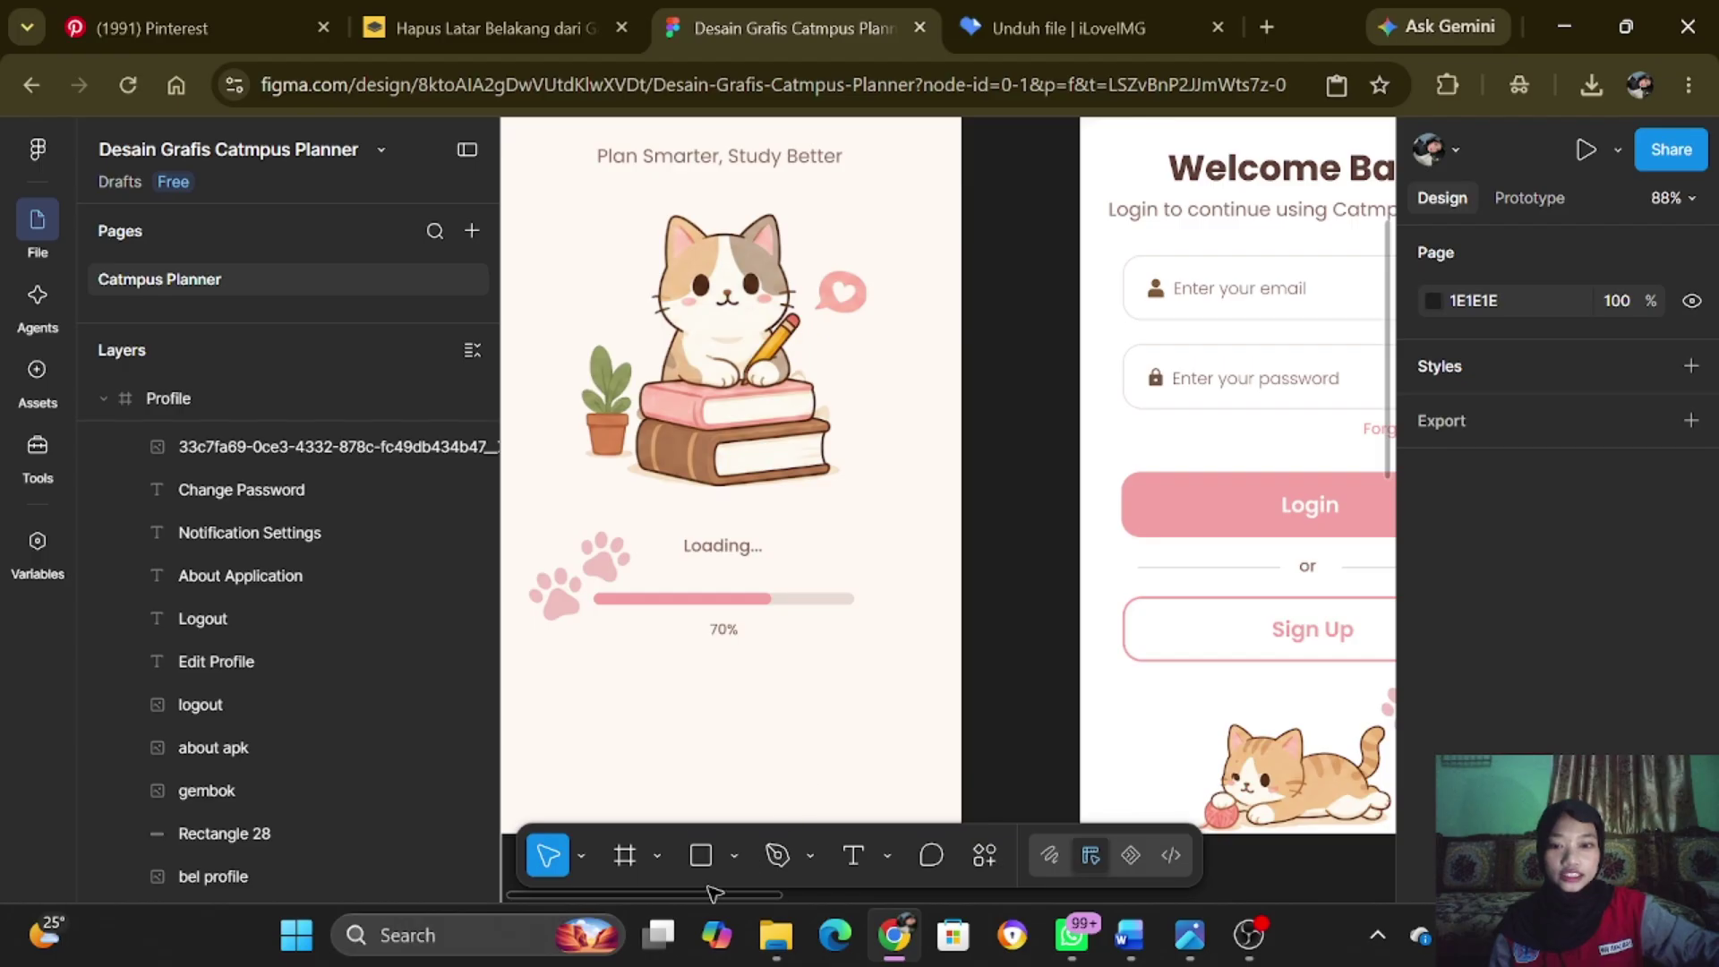
left_click_drag(719, 900, 906, 900)
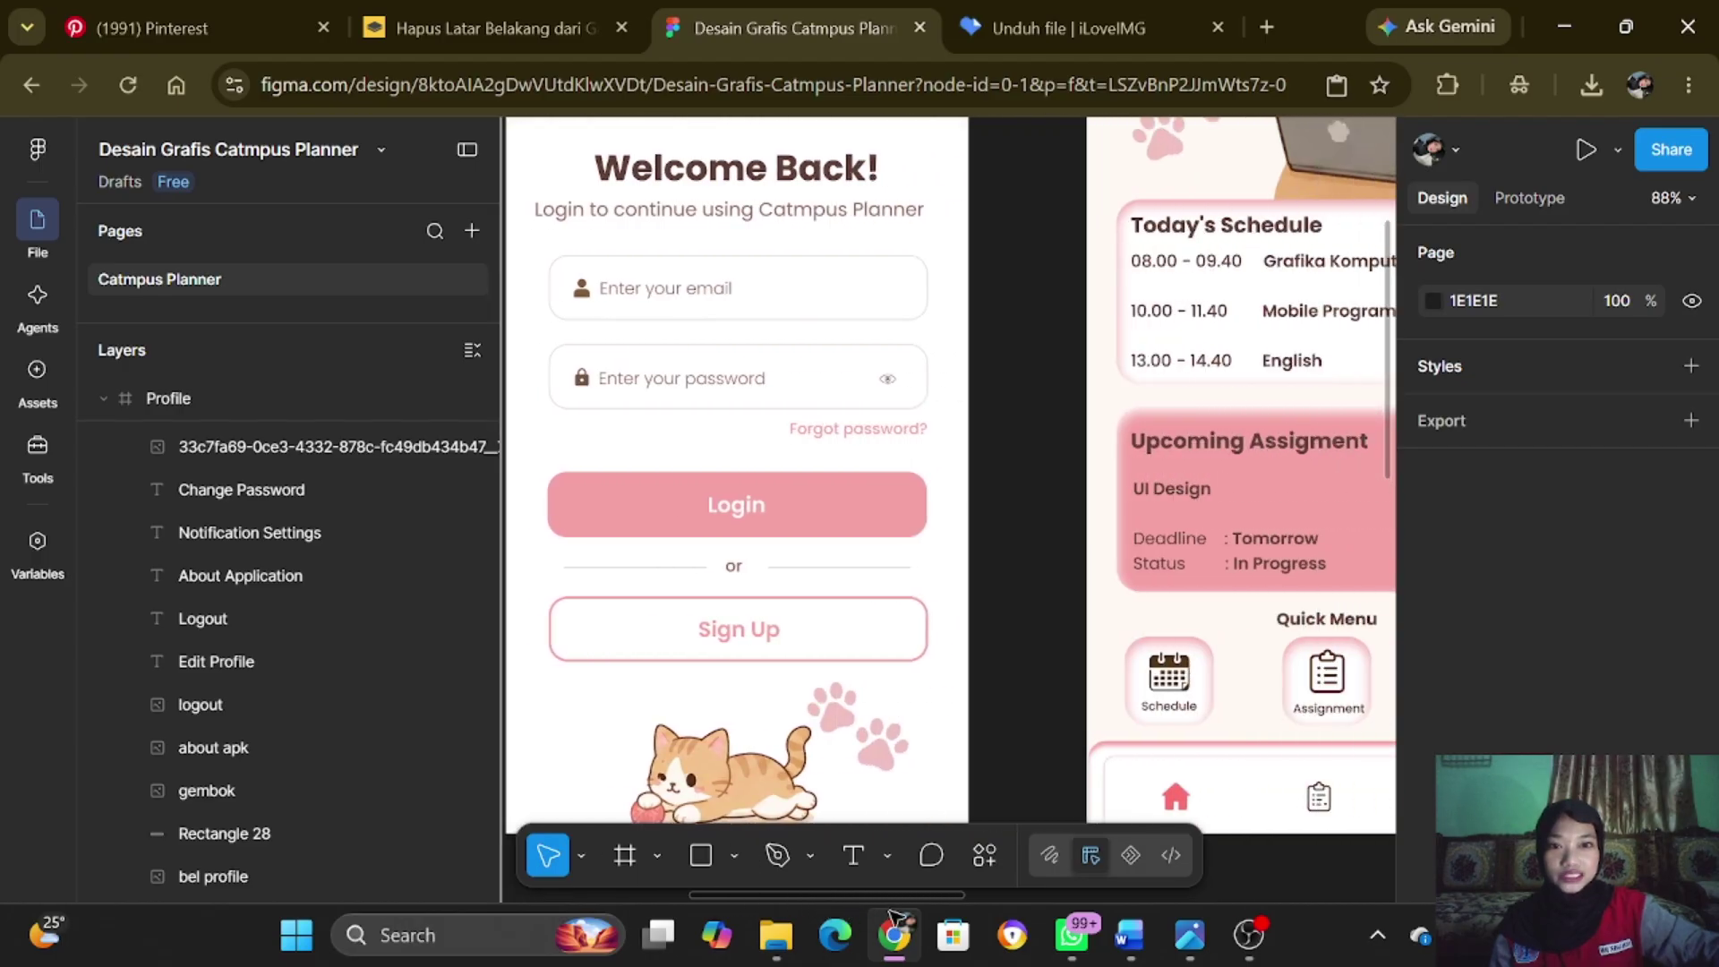
scroll(874, 559, "up", 4)
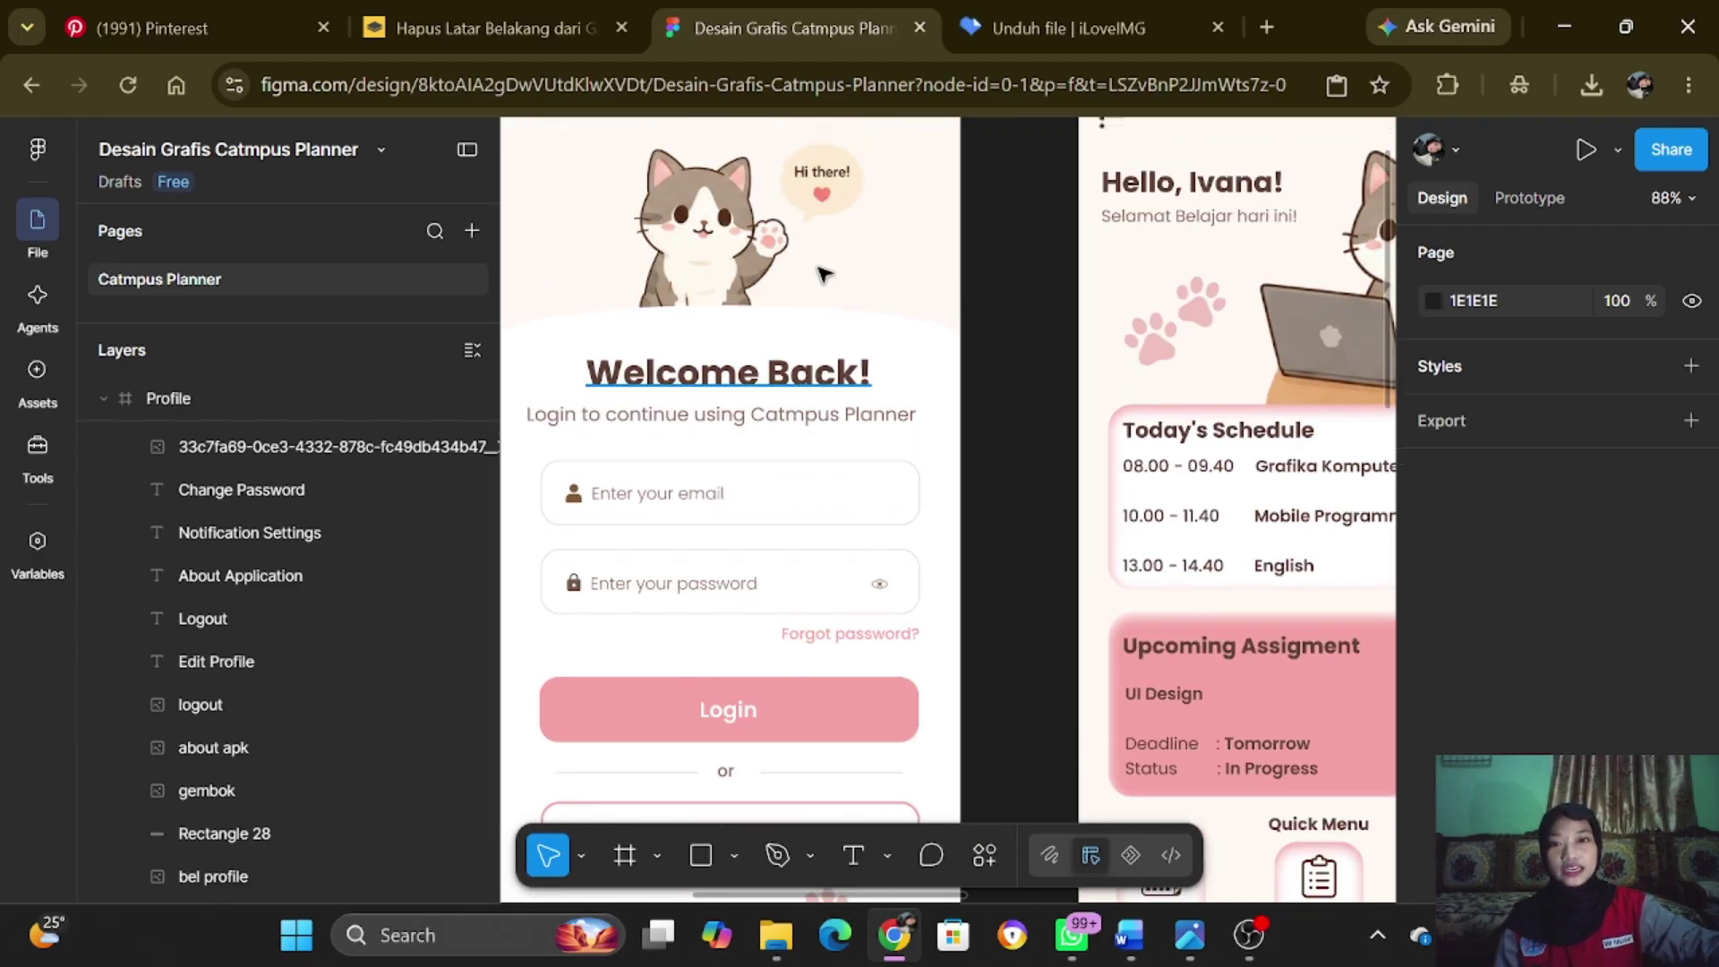
scroll(875, 560, "down", 4)
scroll(801, 296, "down", 3)
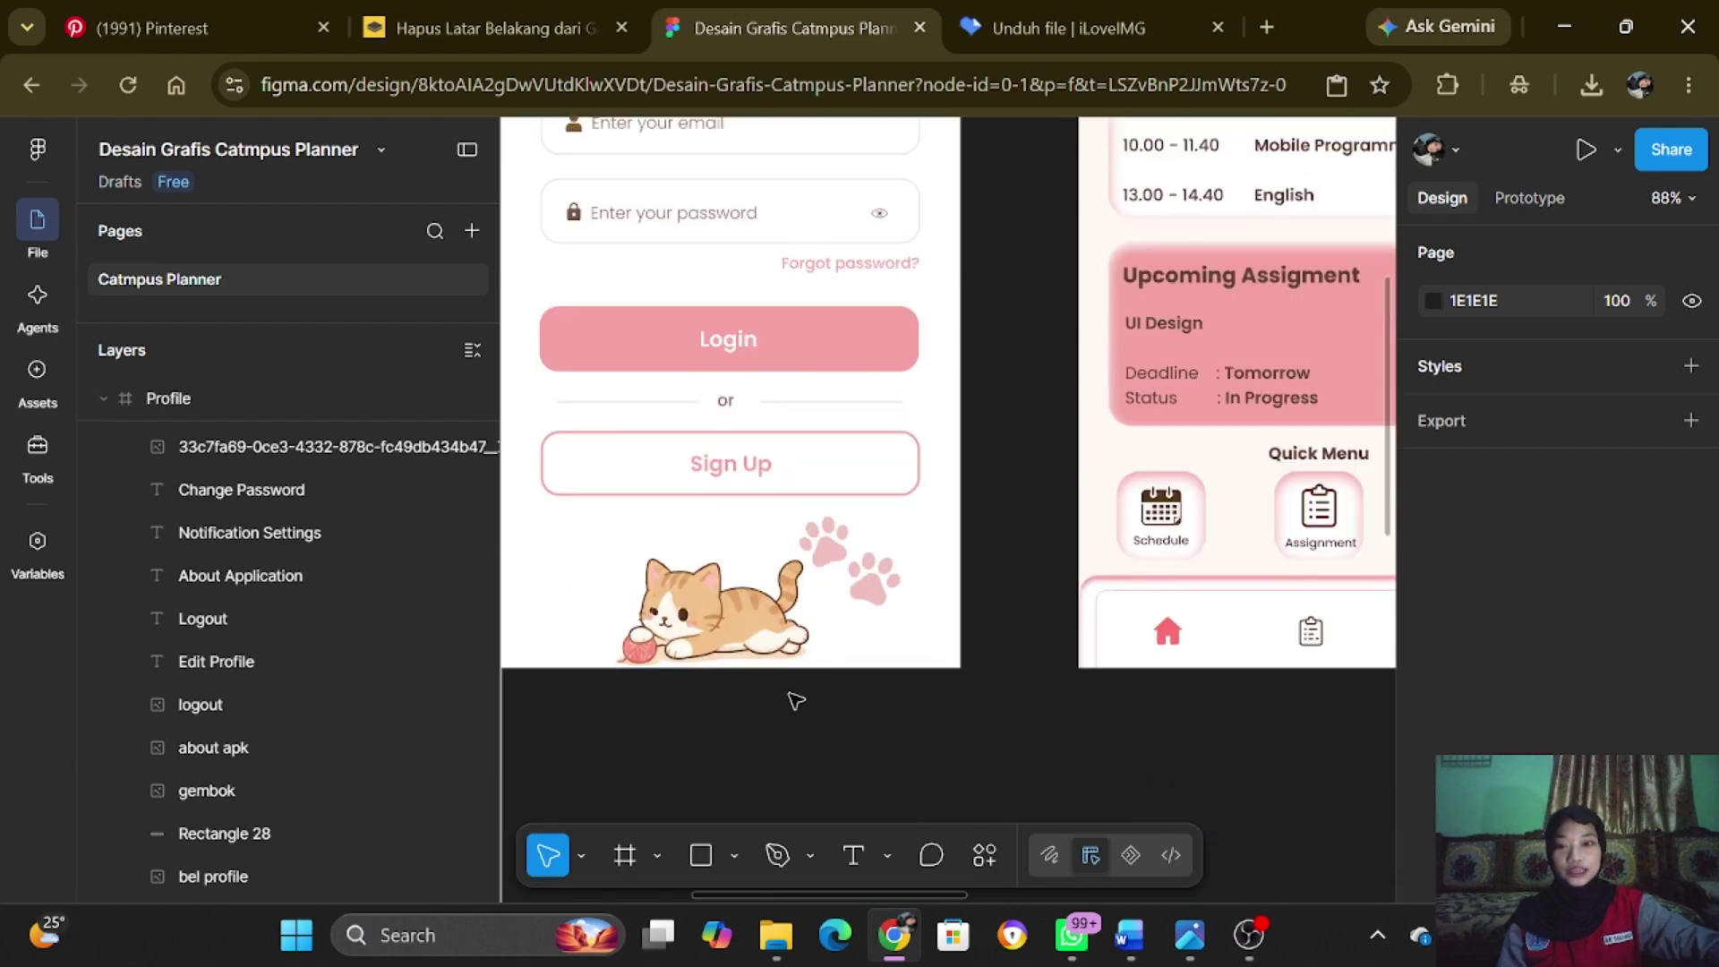
- Review the cat illustrations on the Dashboard and Assignments screens and return to the Profile screen
left_click_drag(871, 899, 1000, 921)
scroll(965, 536, "up", 6)
scroll(965, 535, "up", 3)
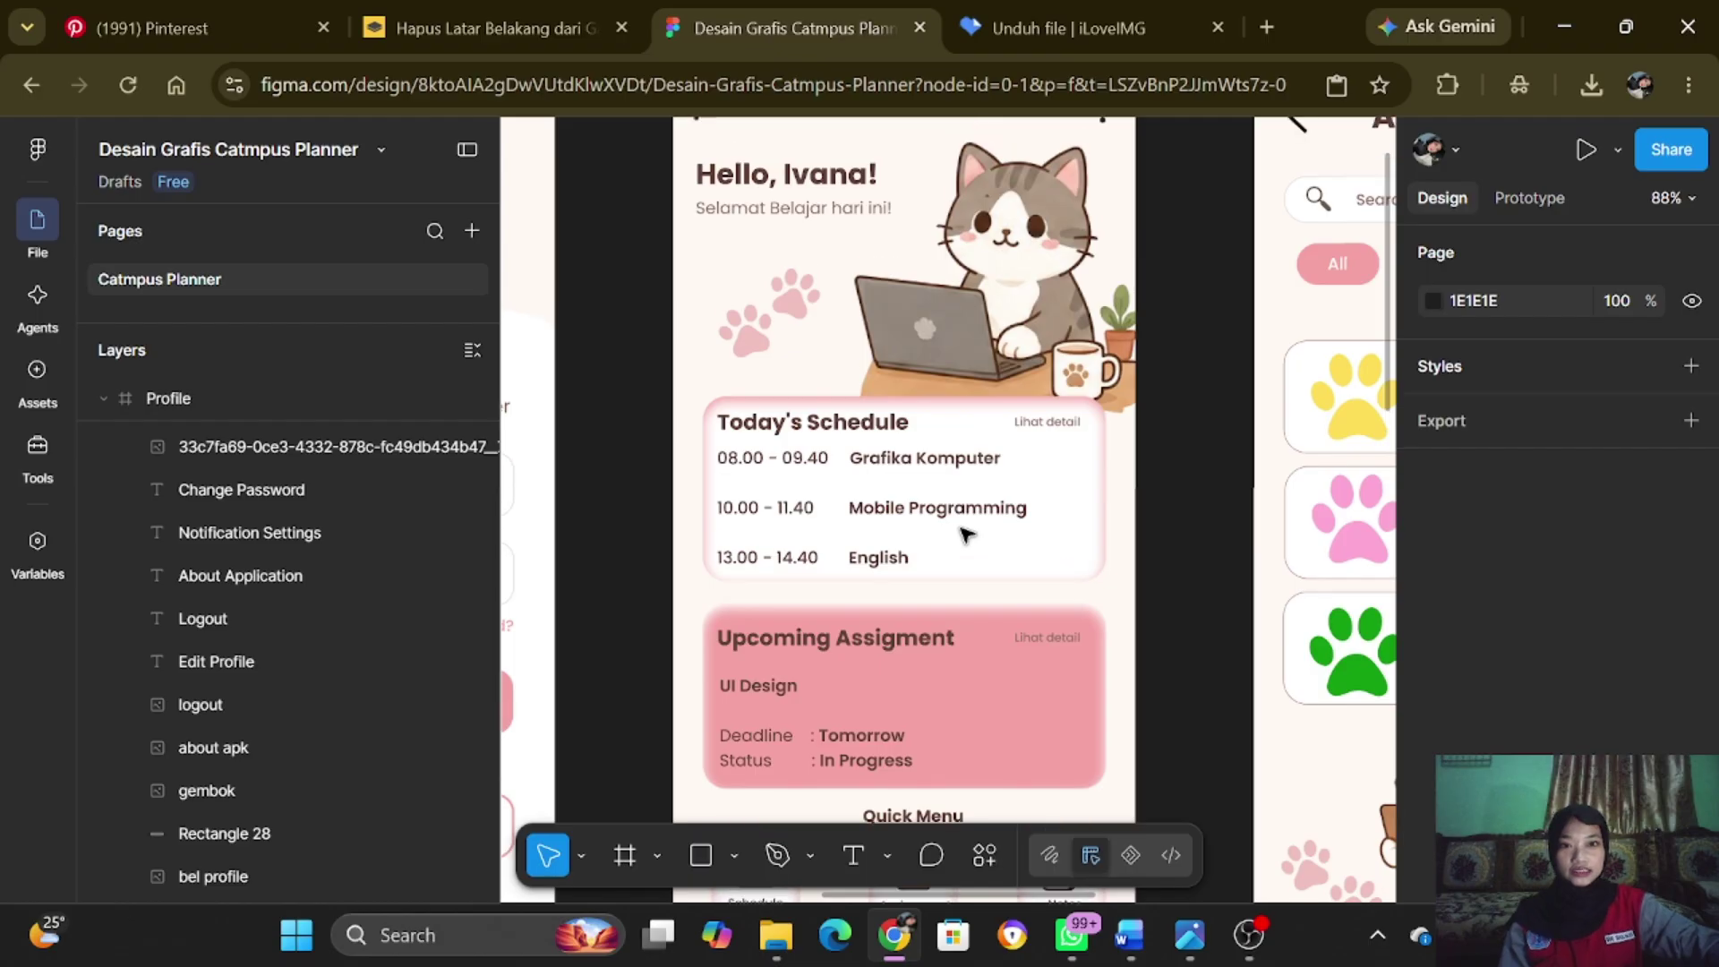
scroll(959, 520, "down", 3)
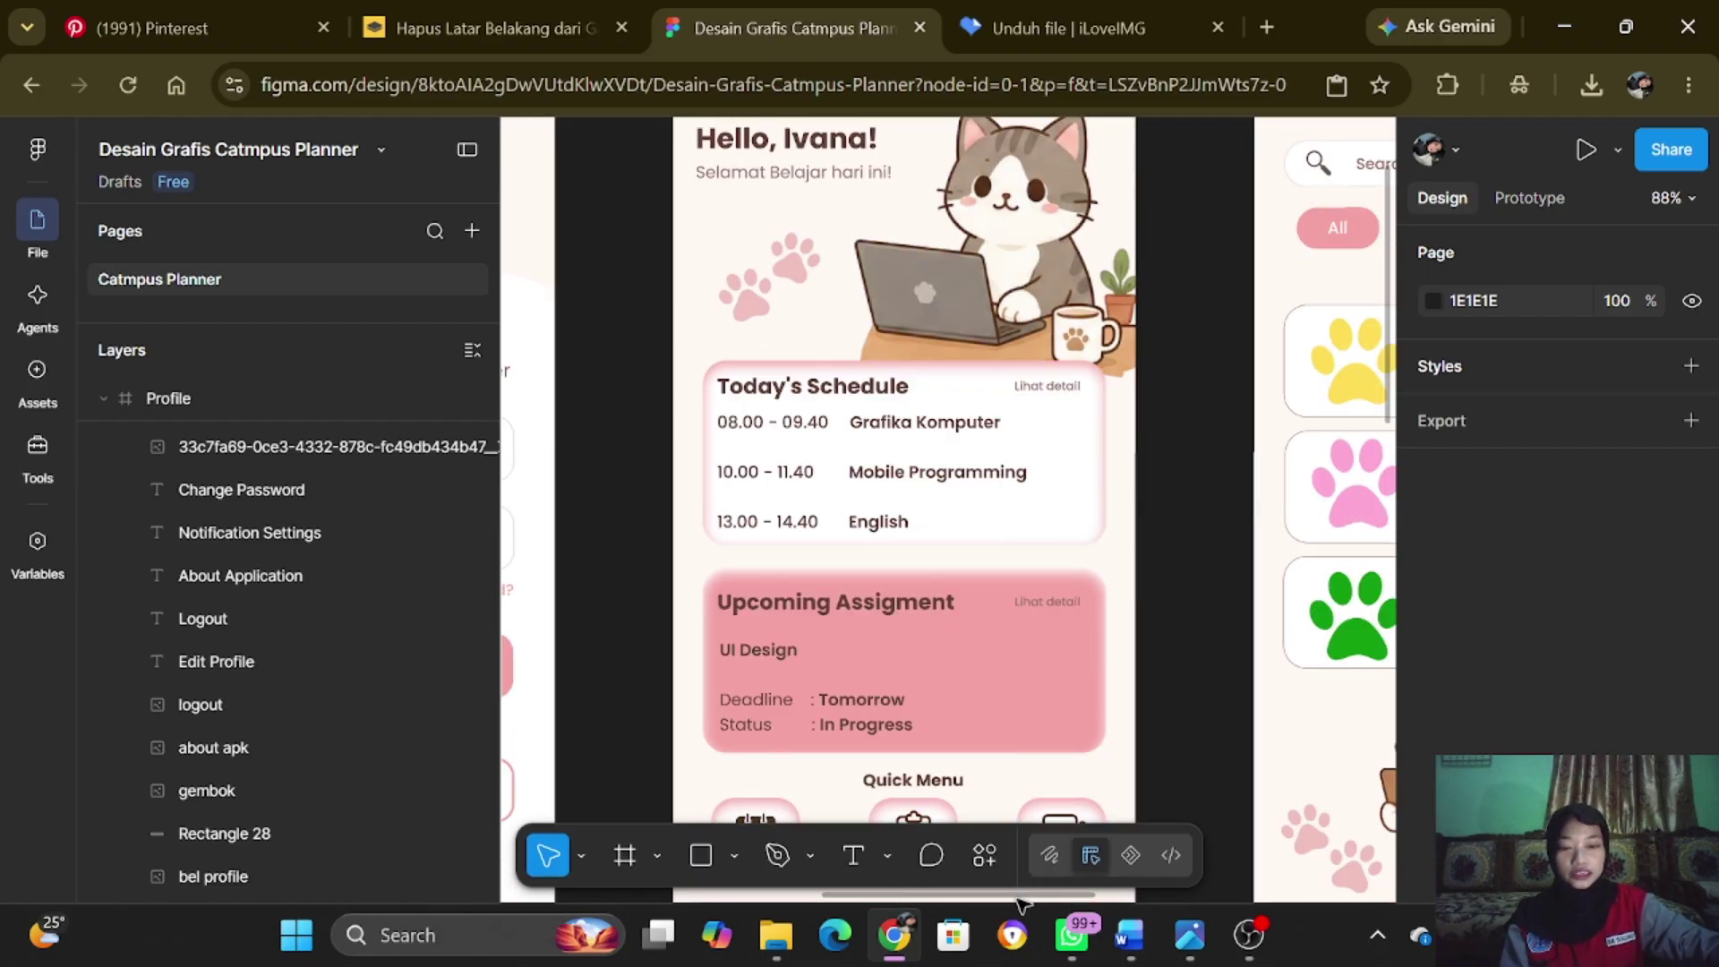
left_click_drag(1028, 896, 1184, 900)
scroll(1050, 656, "down", 3)
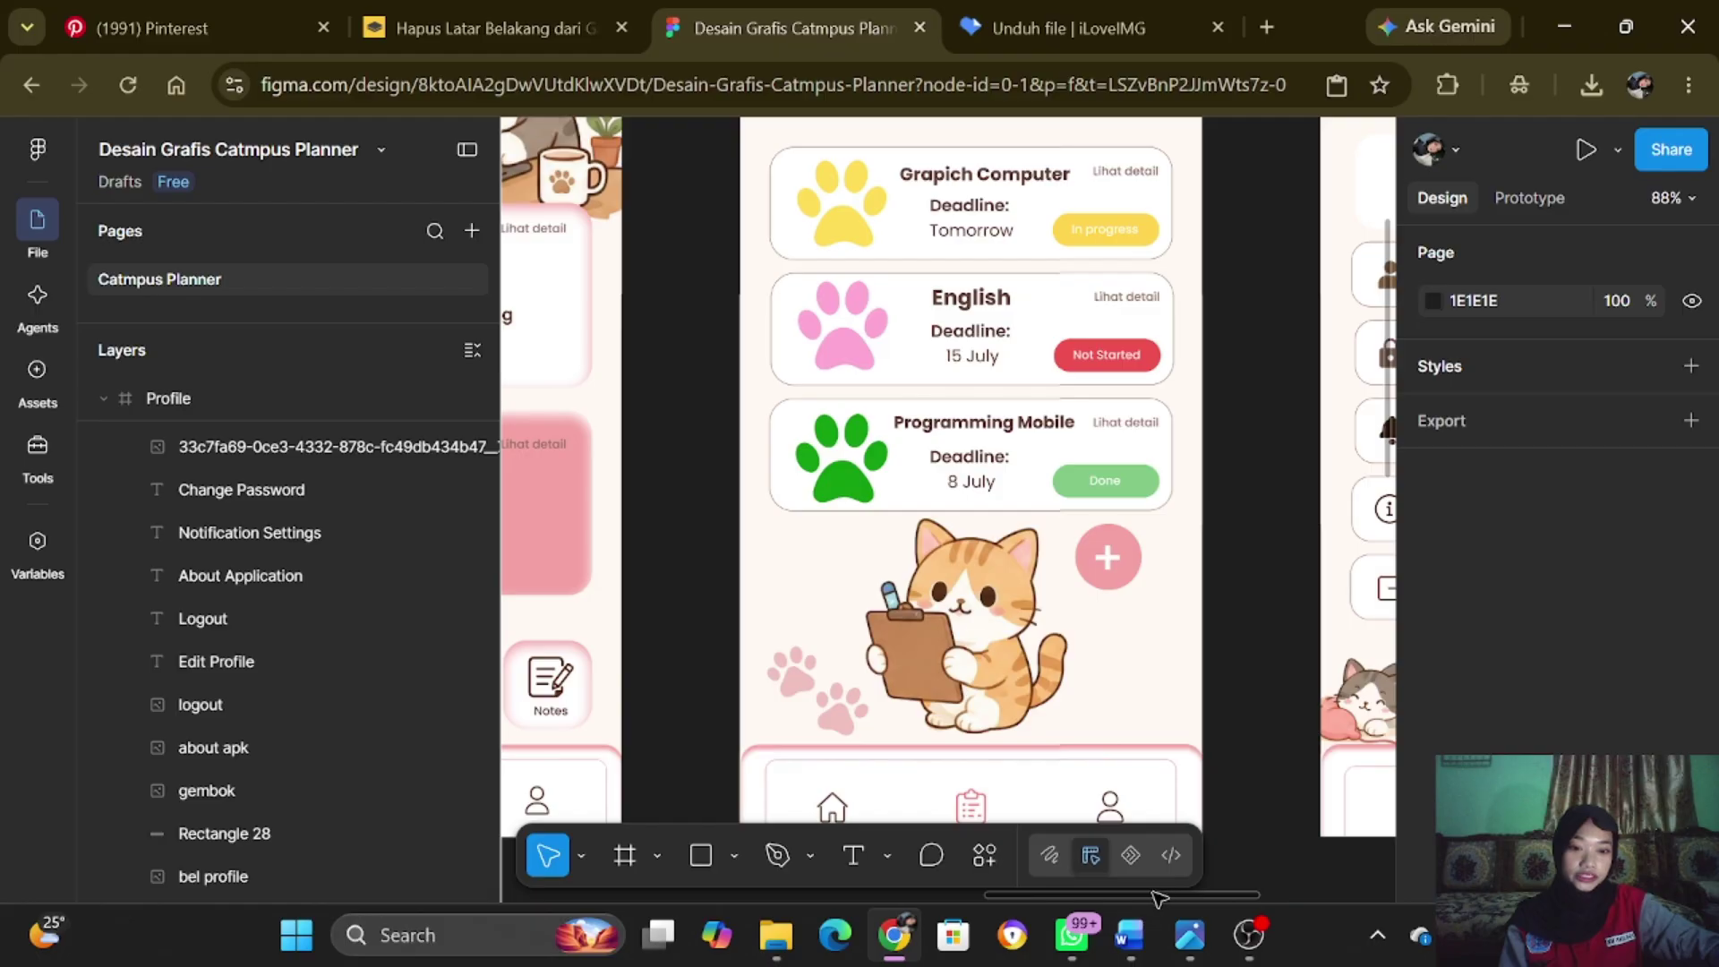
left_click_drag(1163, 908, 1291, 896)
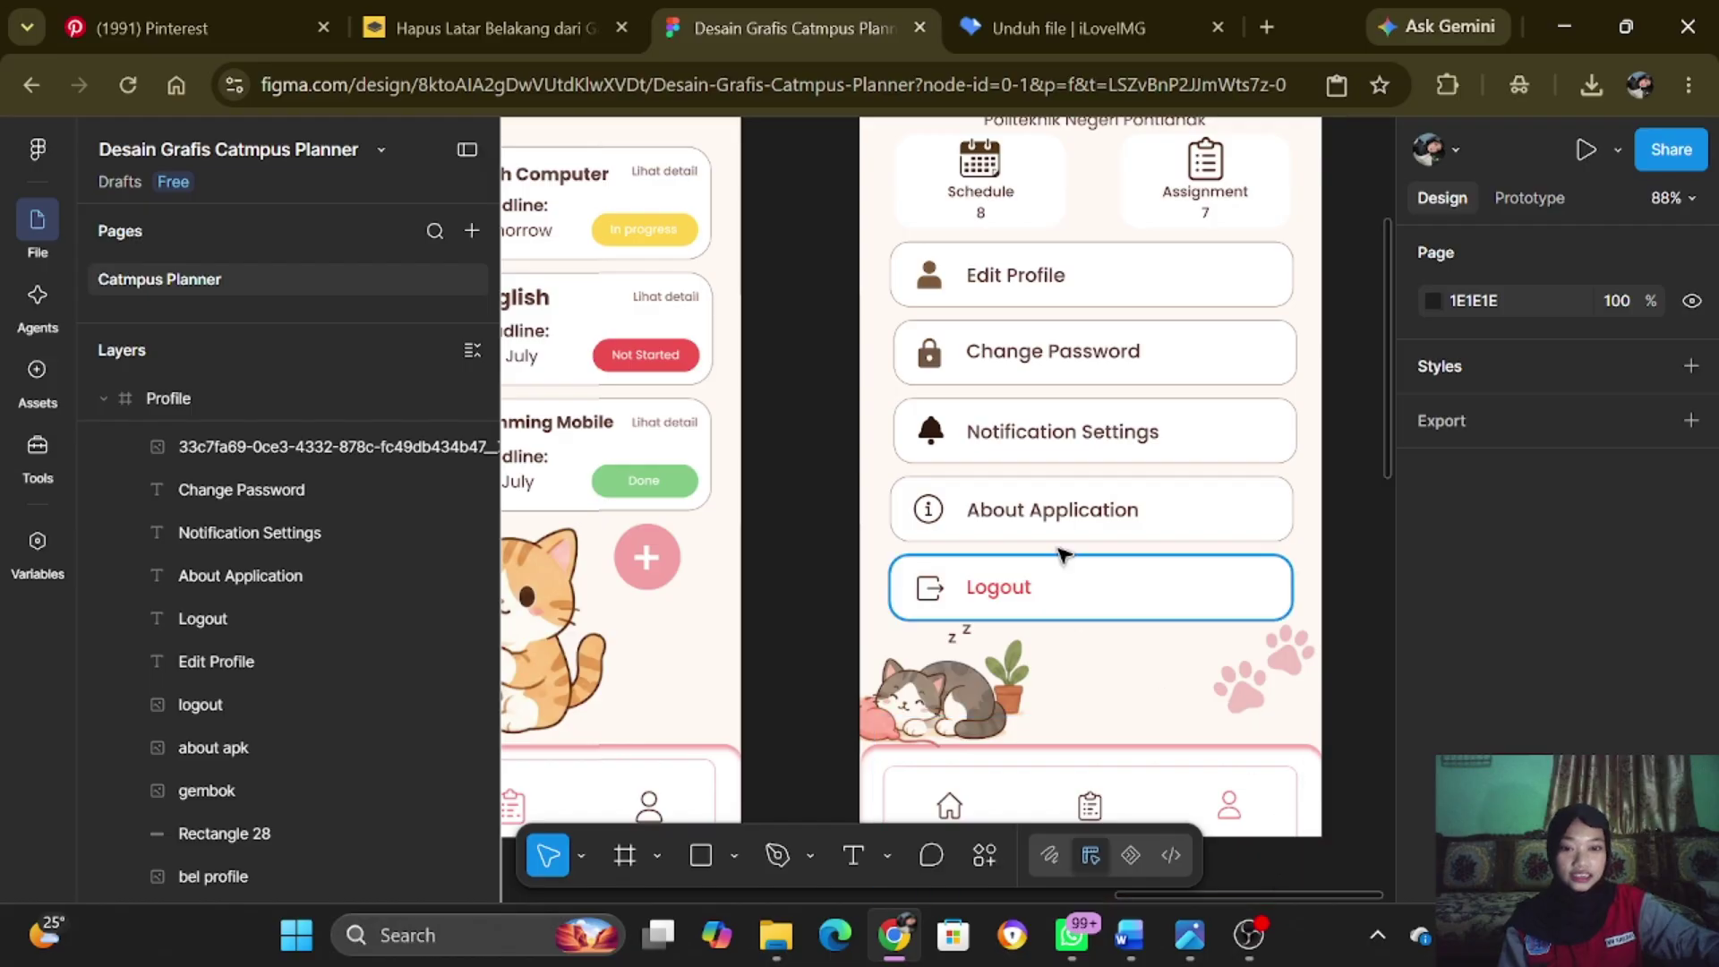
- Inspect the sleeping cat image below the Logout option again and deselect it
left_click(960, 685)
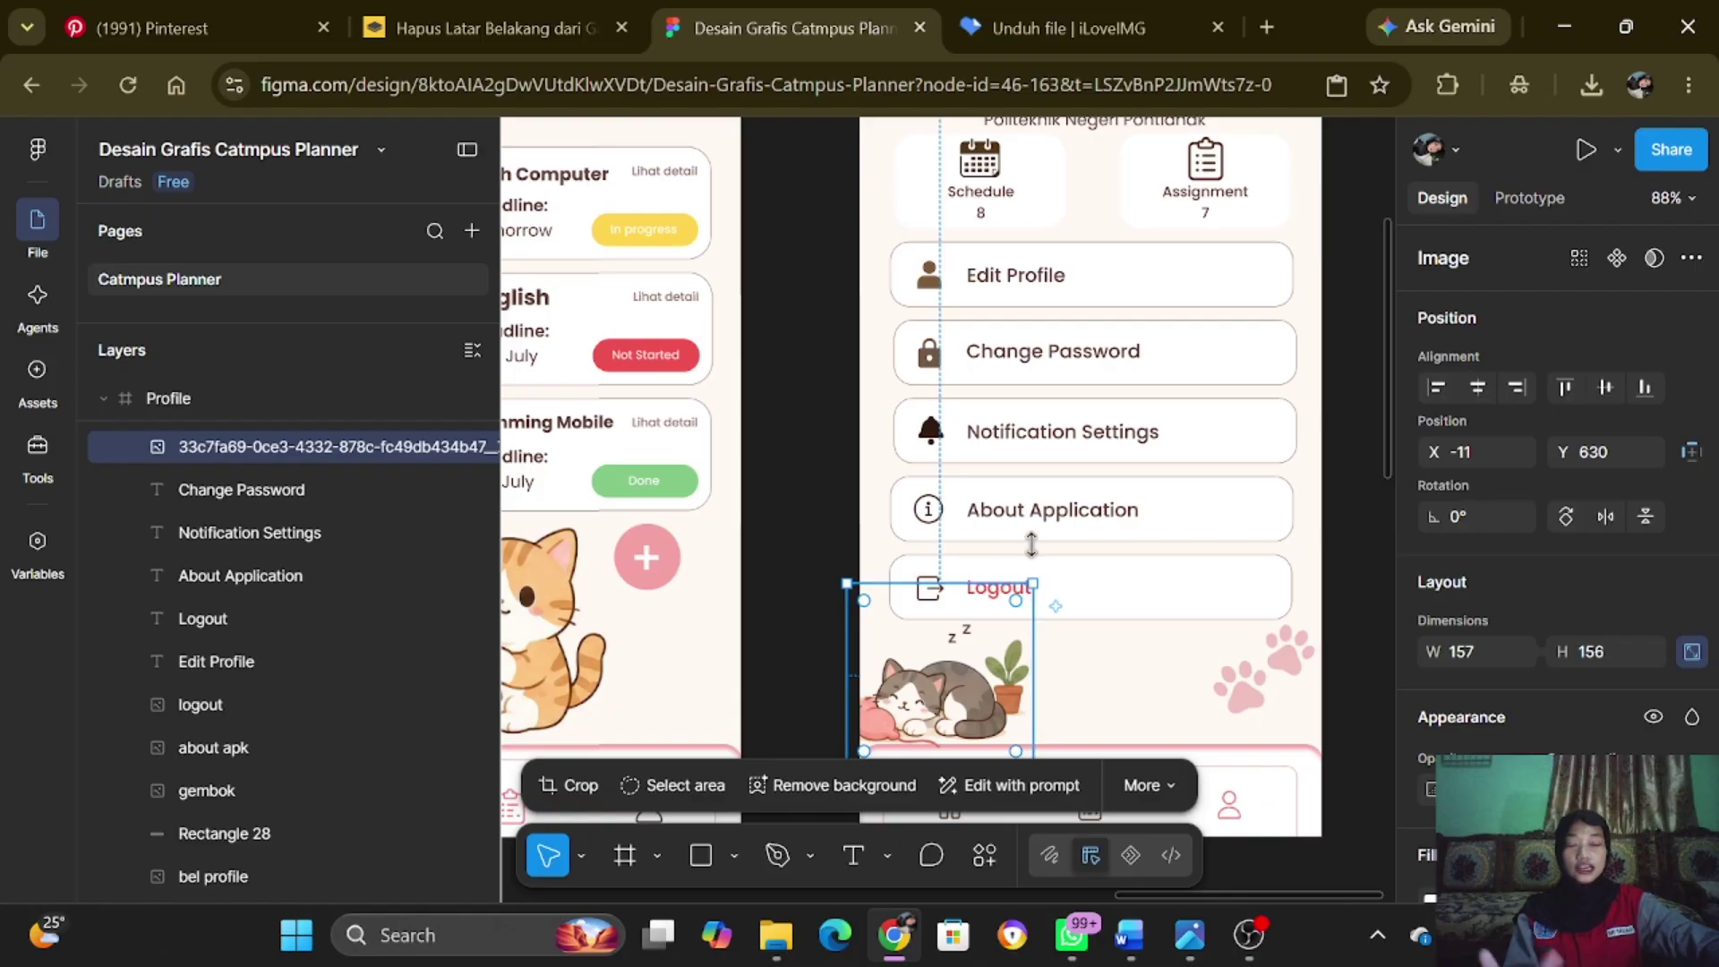
left_click(1347, 510)
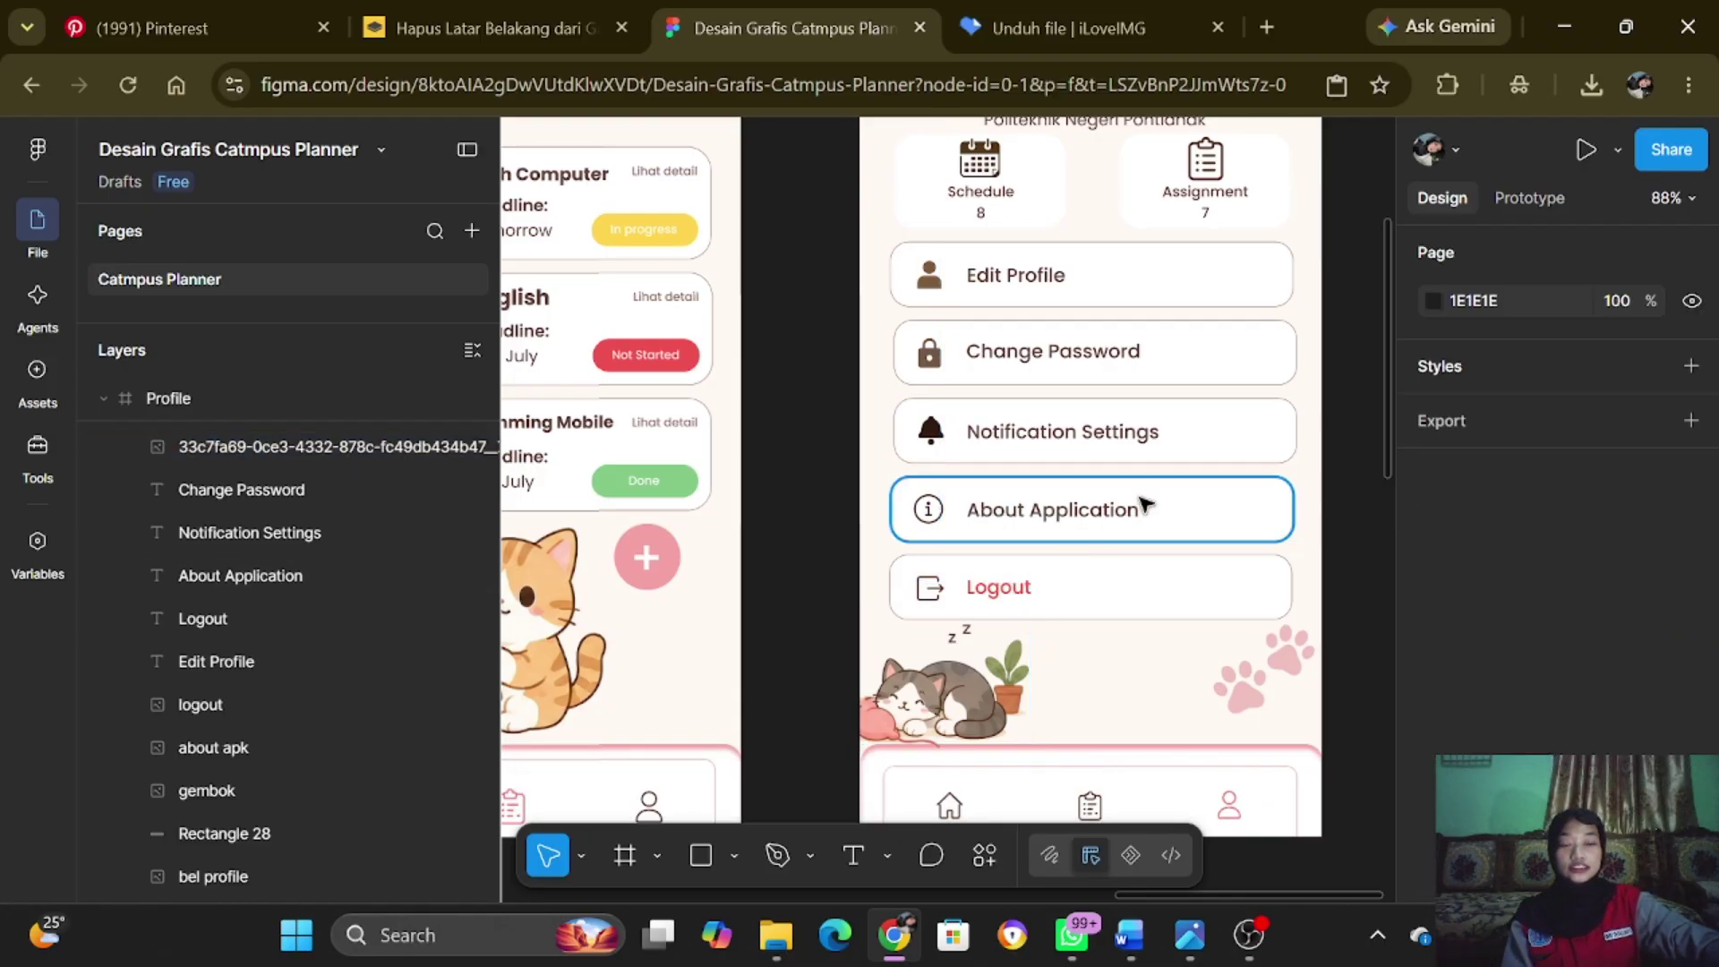
scroll(1046, 481, "up", 4)
scroll(1046, 480, "down", 5)
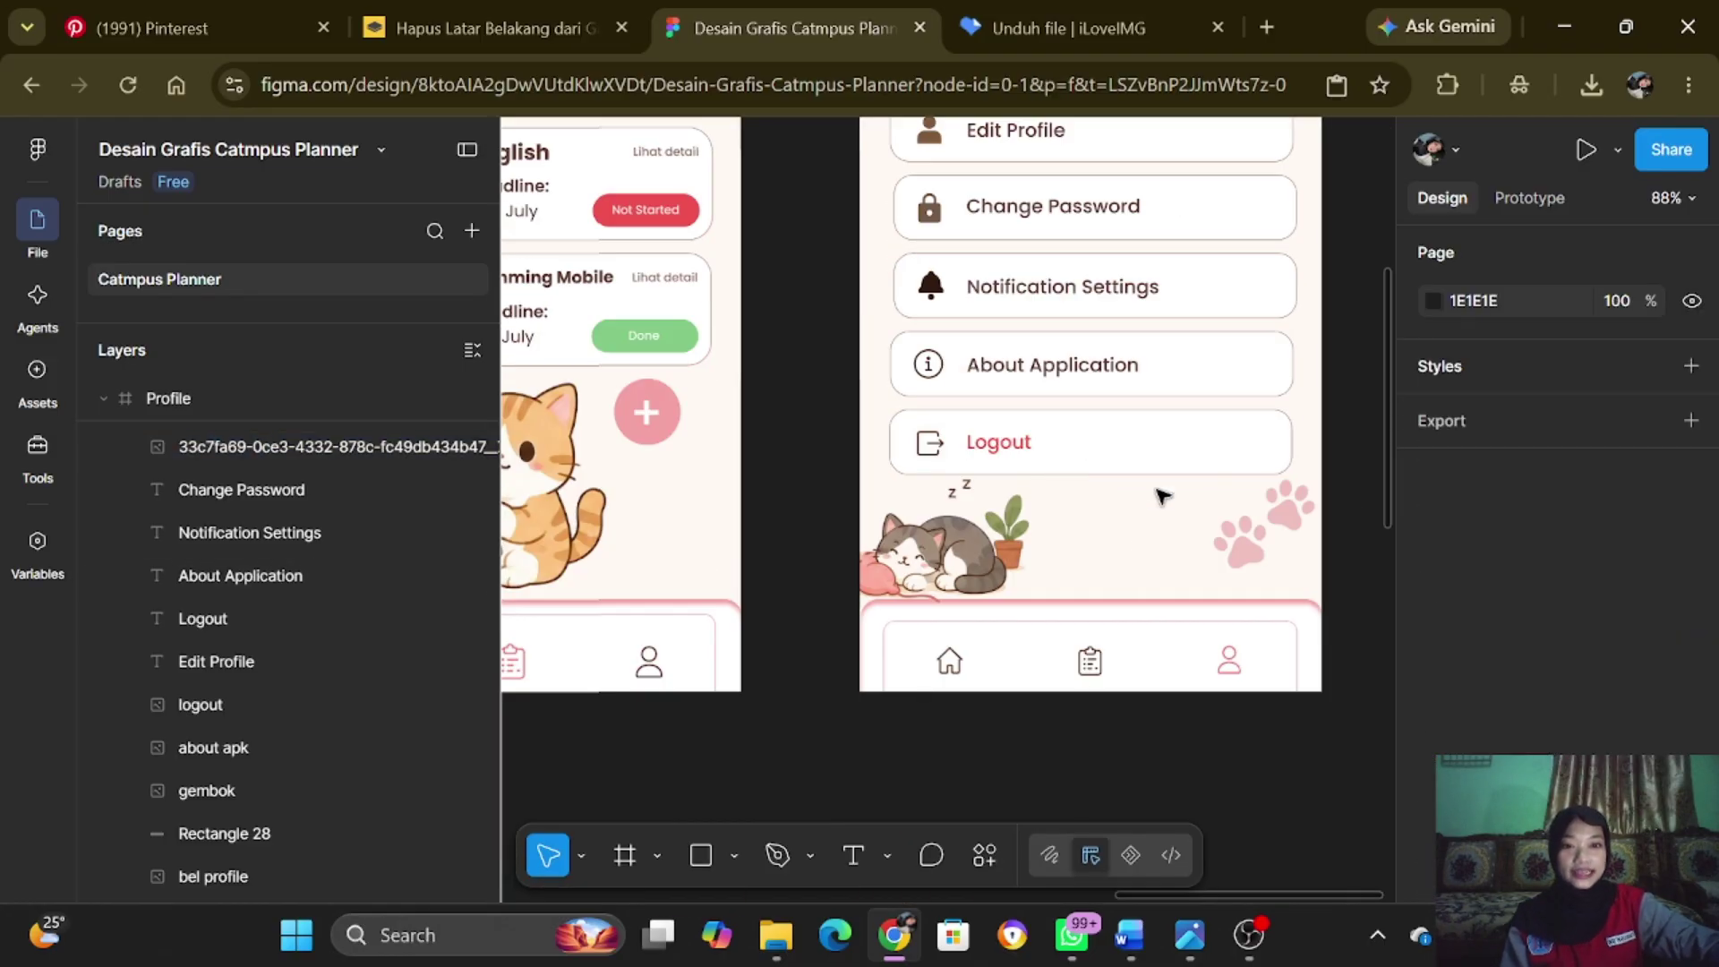
- Inspect the pink paw print images on the Profile, Assignments and Dashboard screens
left_click(1271, 522)
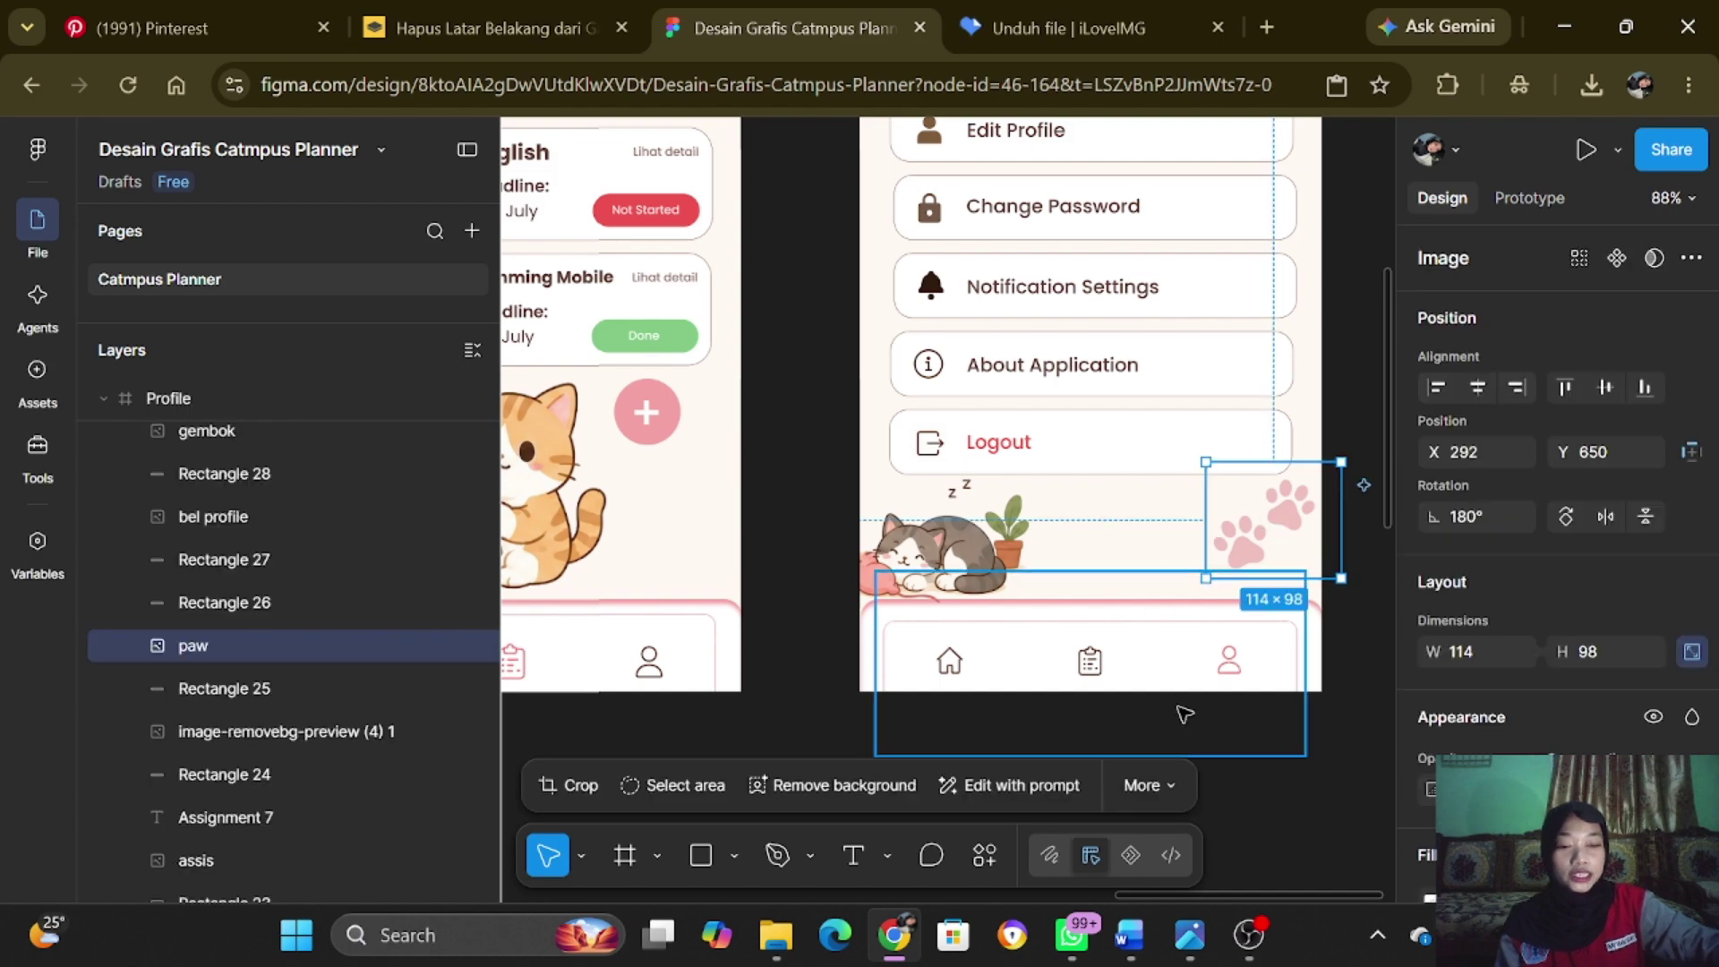
left_click_drag(1176, 895, 1071, 872)
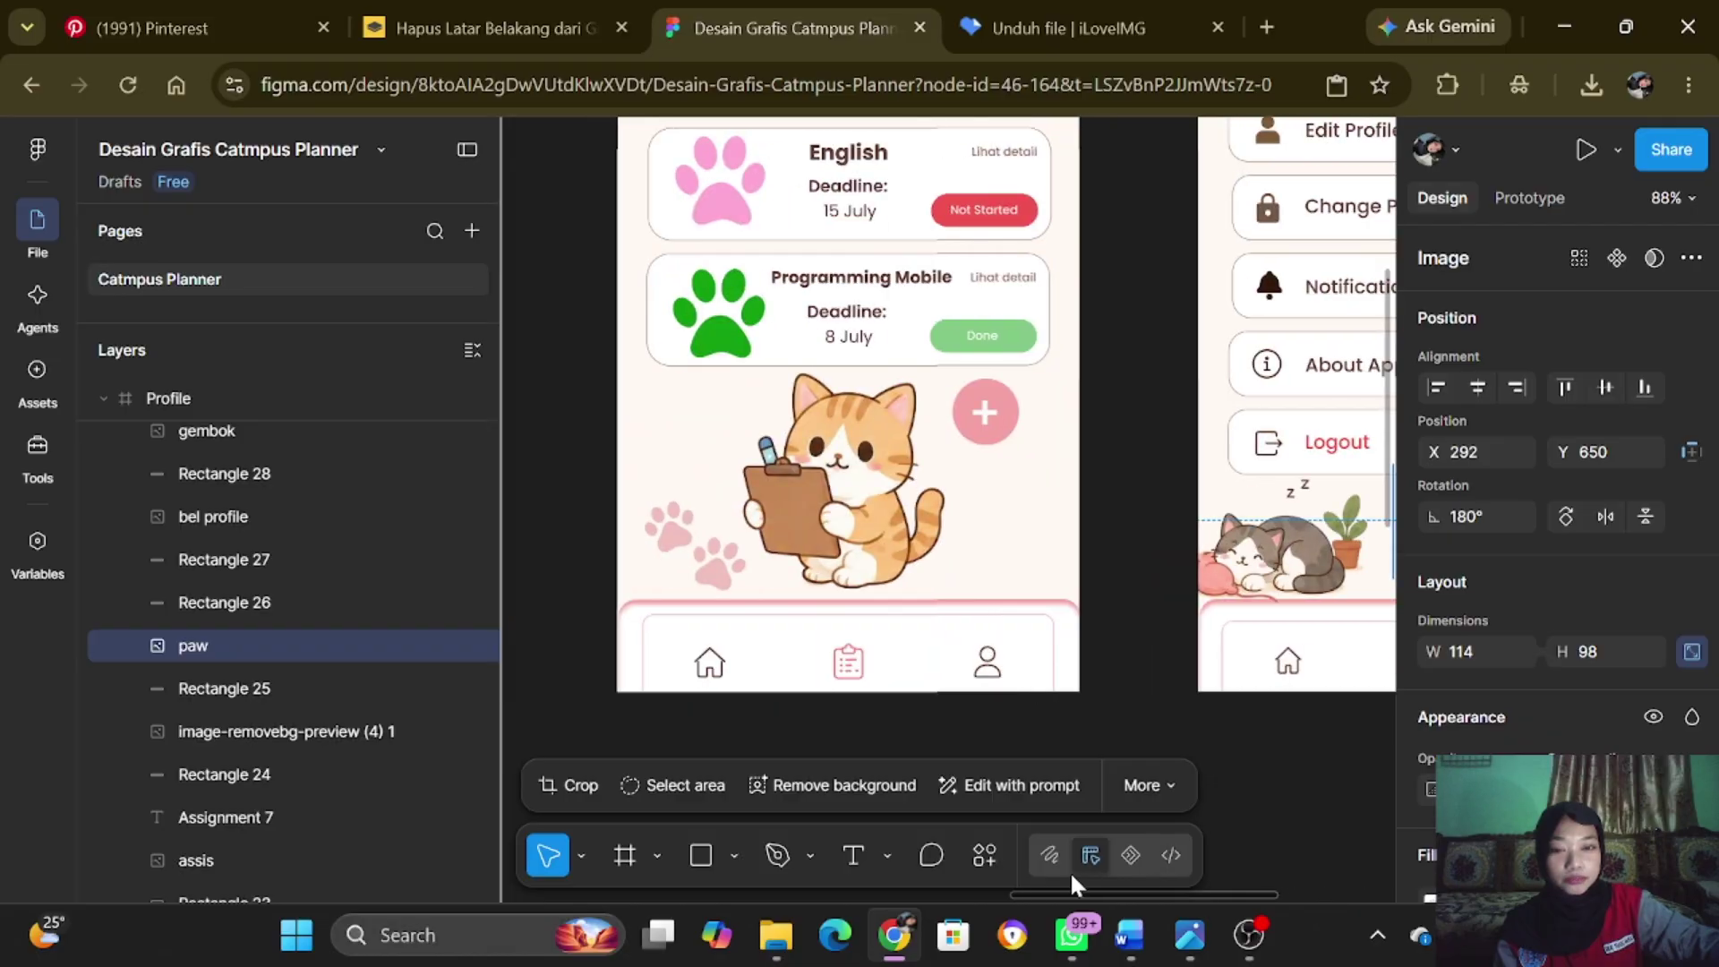
left_click(719, 542)
scroll(719, 541, "up", 5)
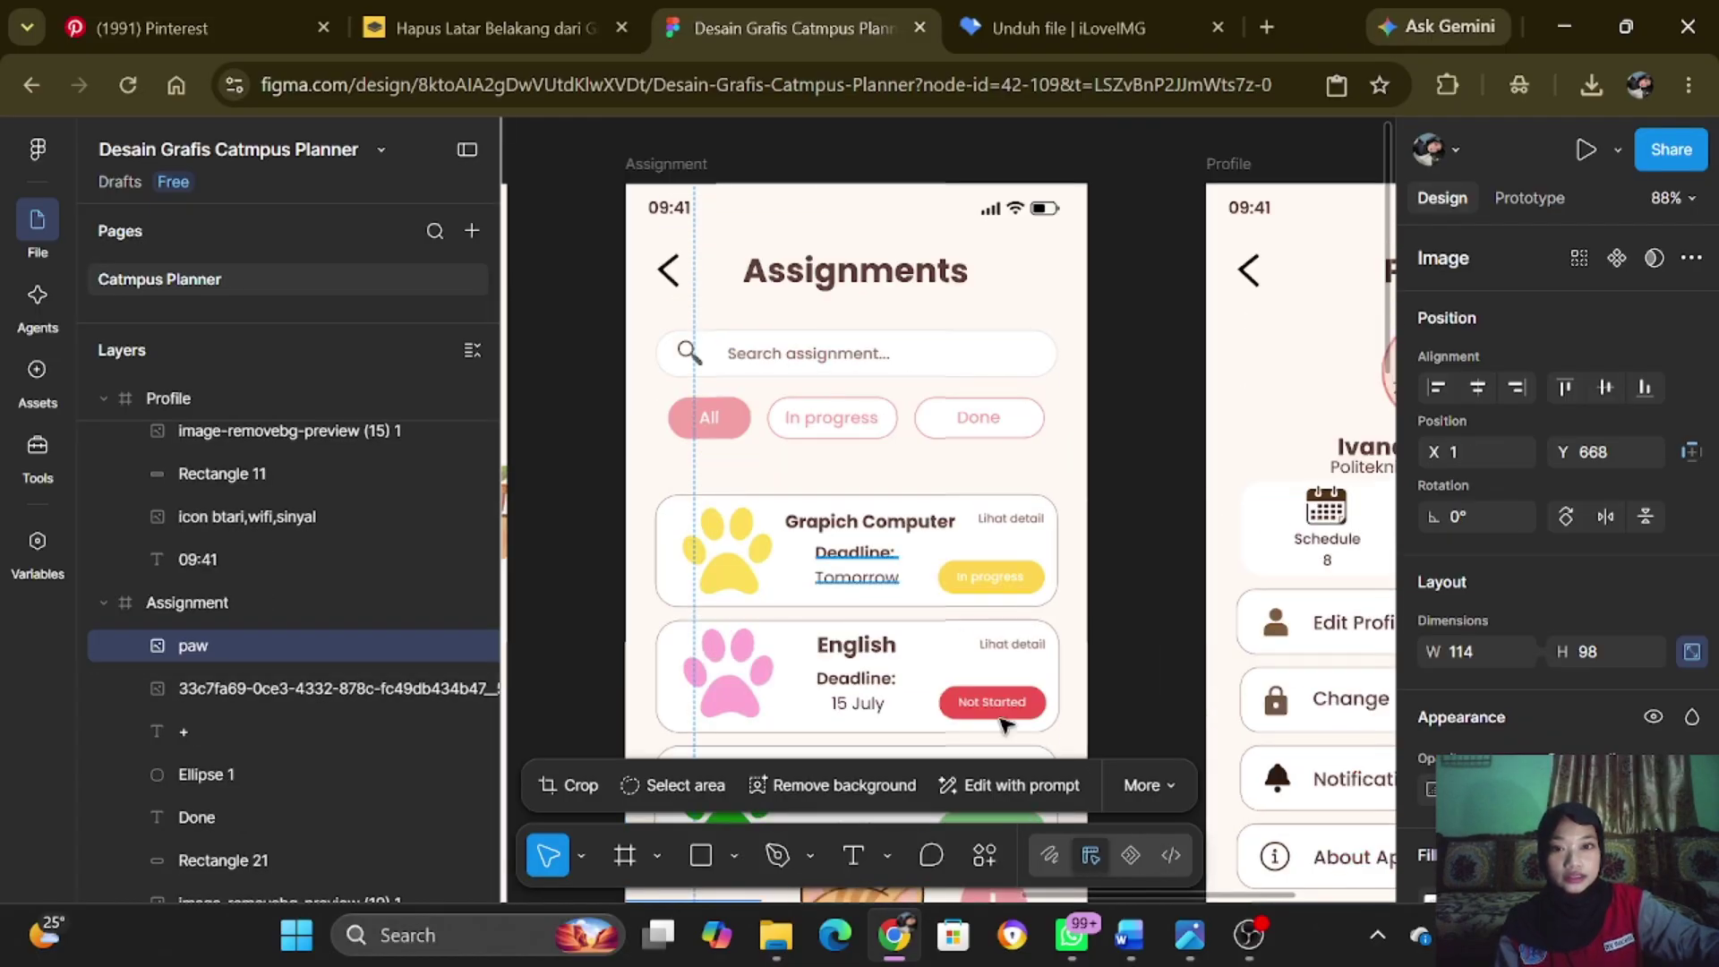
left_click_drag(1065, 900, 842, 895)
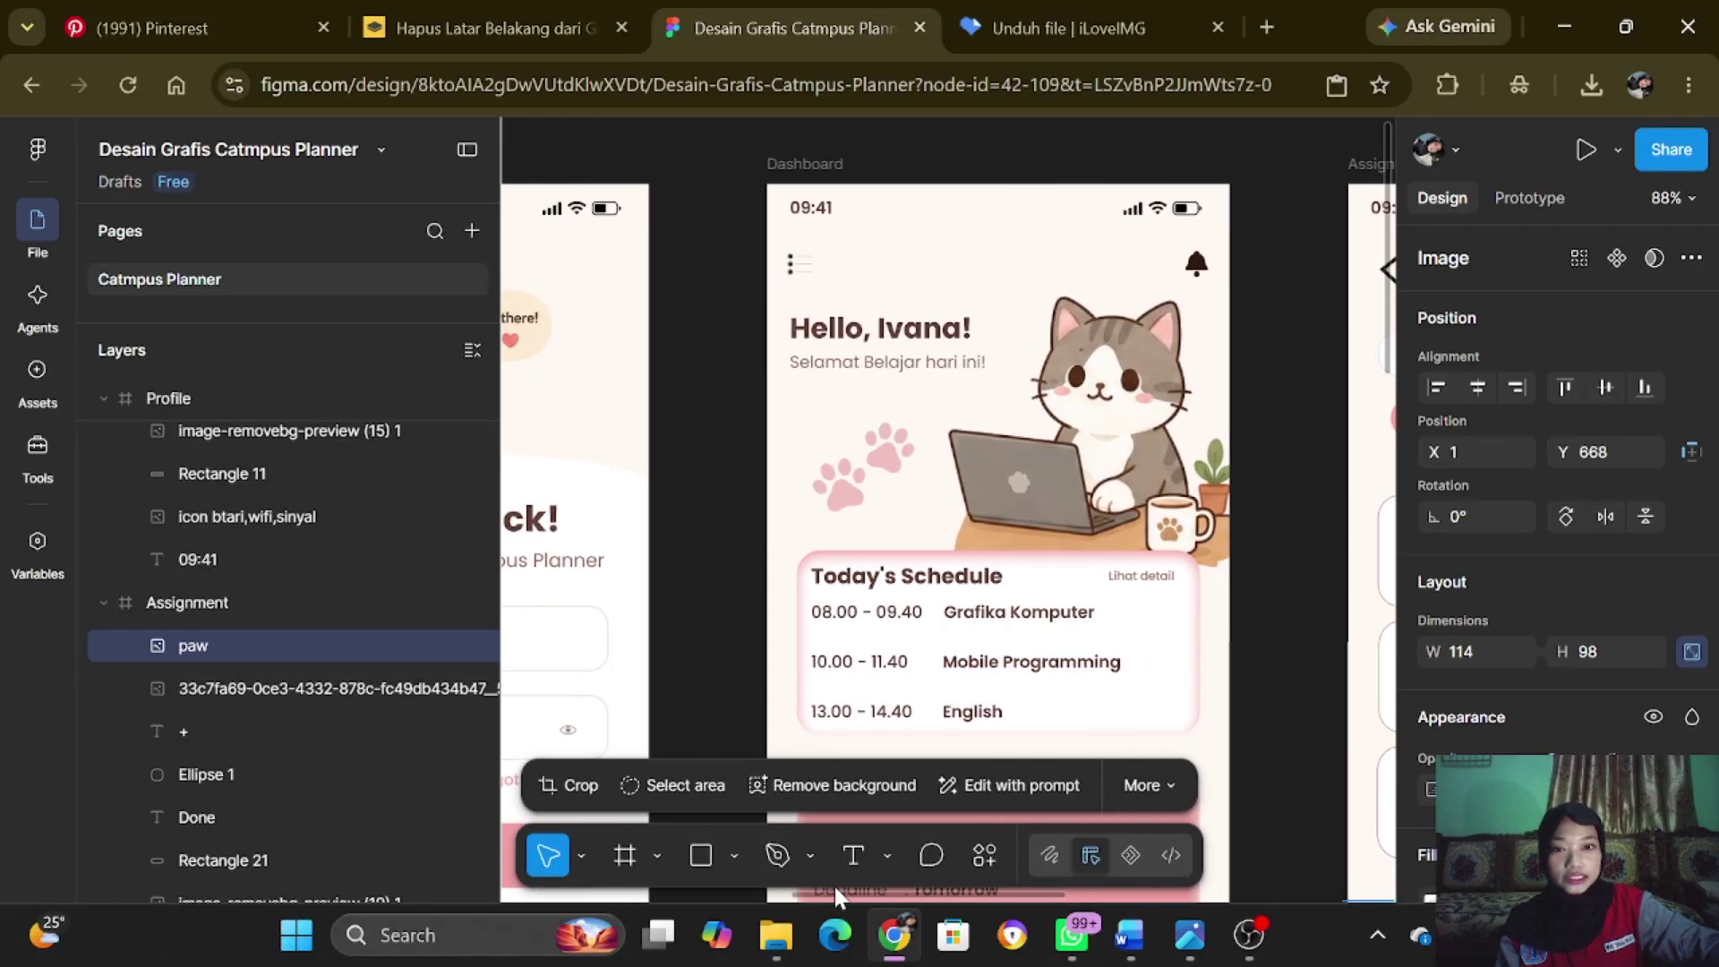
left_click(887, 515)
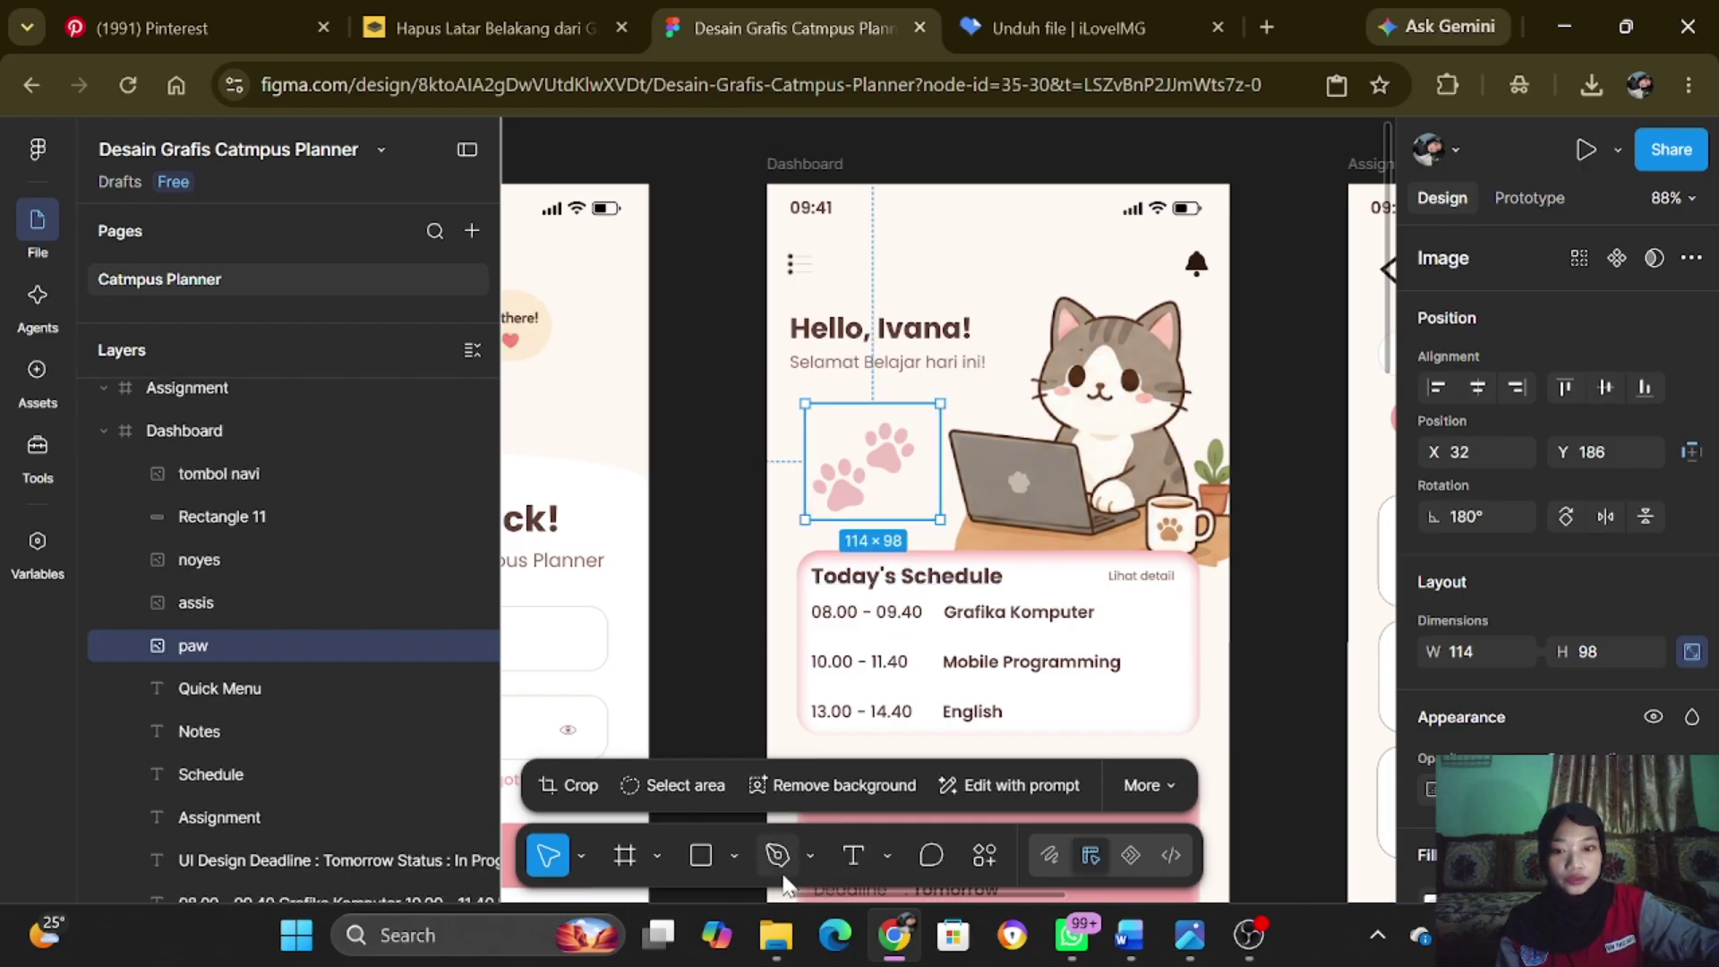
- Examine the pink paw prints on the Login screen and the loading screen
left_click_drag(817, 894, 674, 895)
scroll(781, 673, "down", 5)
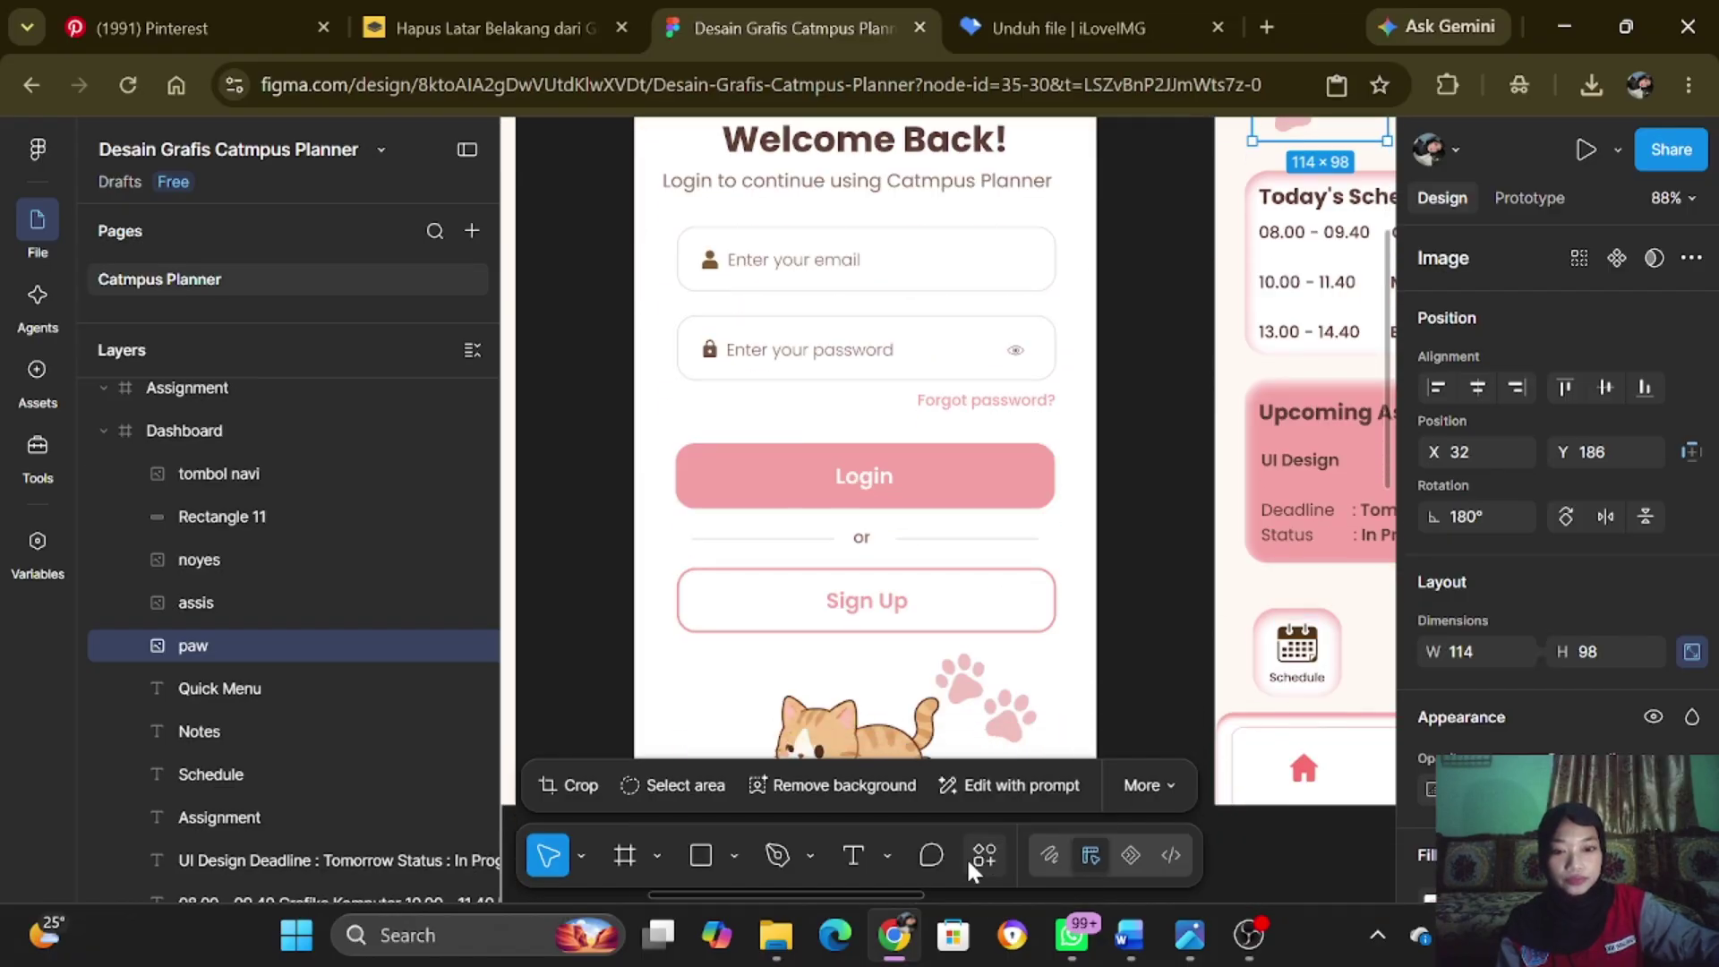
left_click_drag(902, 898, 726, 894)
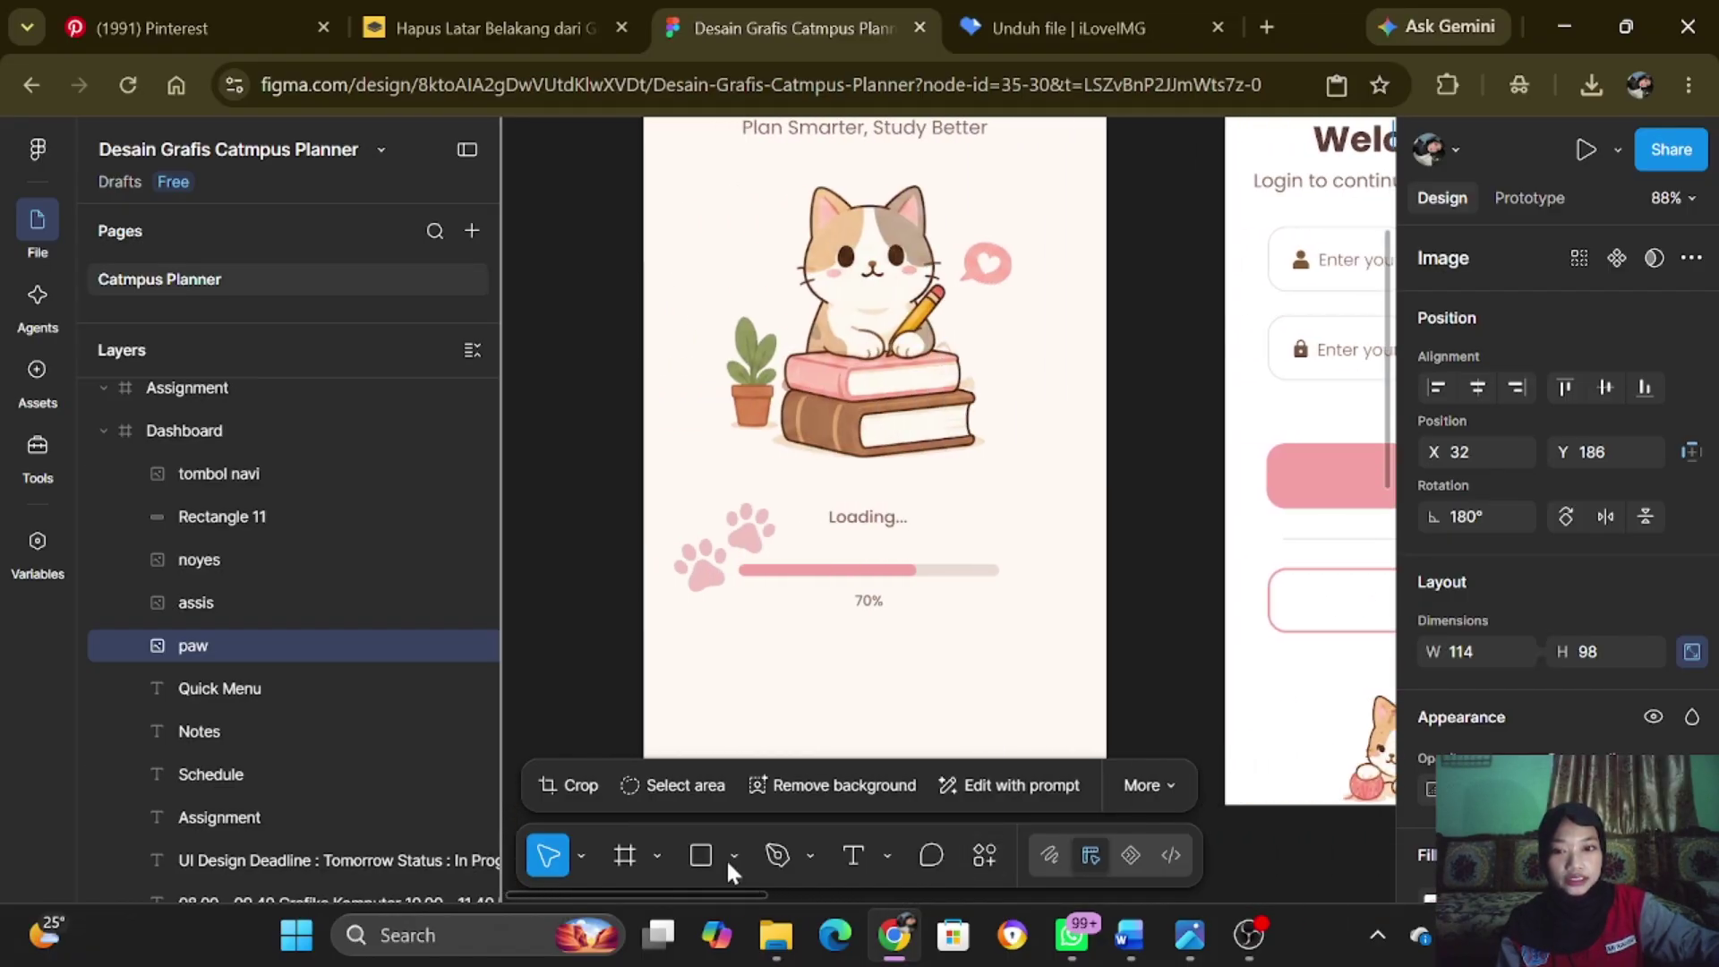
scroll(911, 418, "up", 2)
scroll(912, 419, "up", 1)
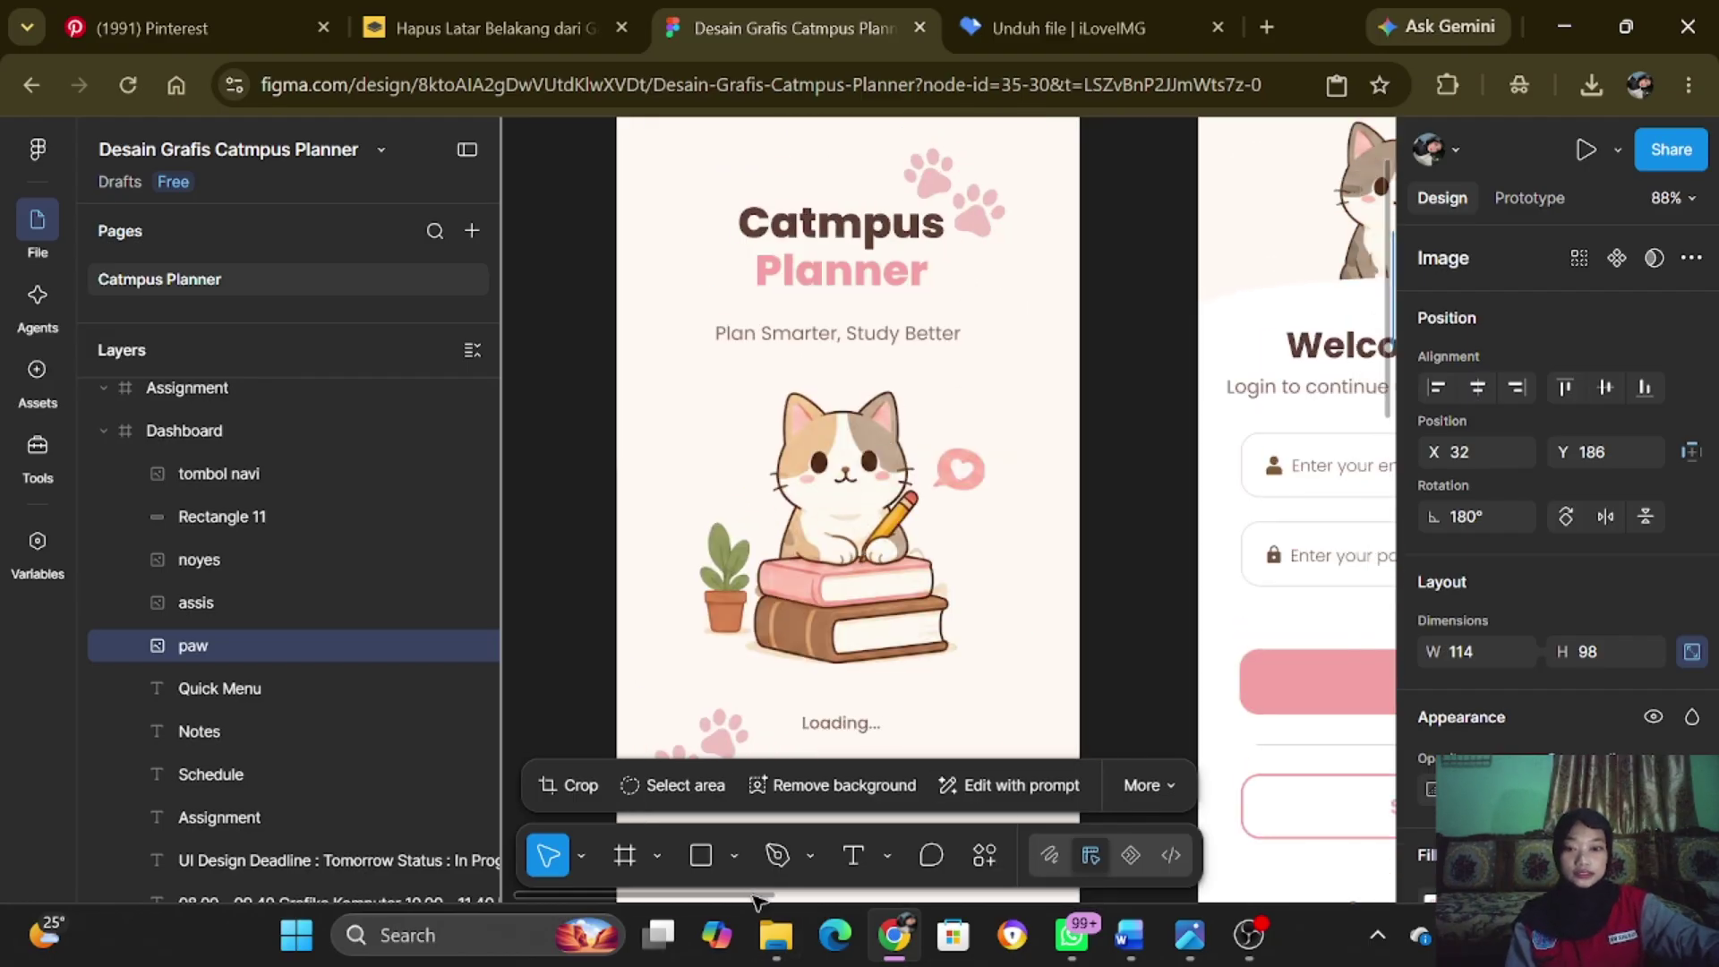
- Examine the Profile screen from the profile picture and menu options down to the illustrations and navigation bar
left_click_drag(752, 896, 1392, 849)
scroll(1195, 459, "down", 2)
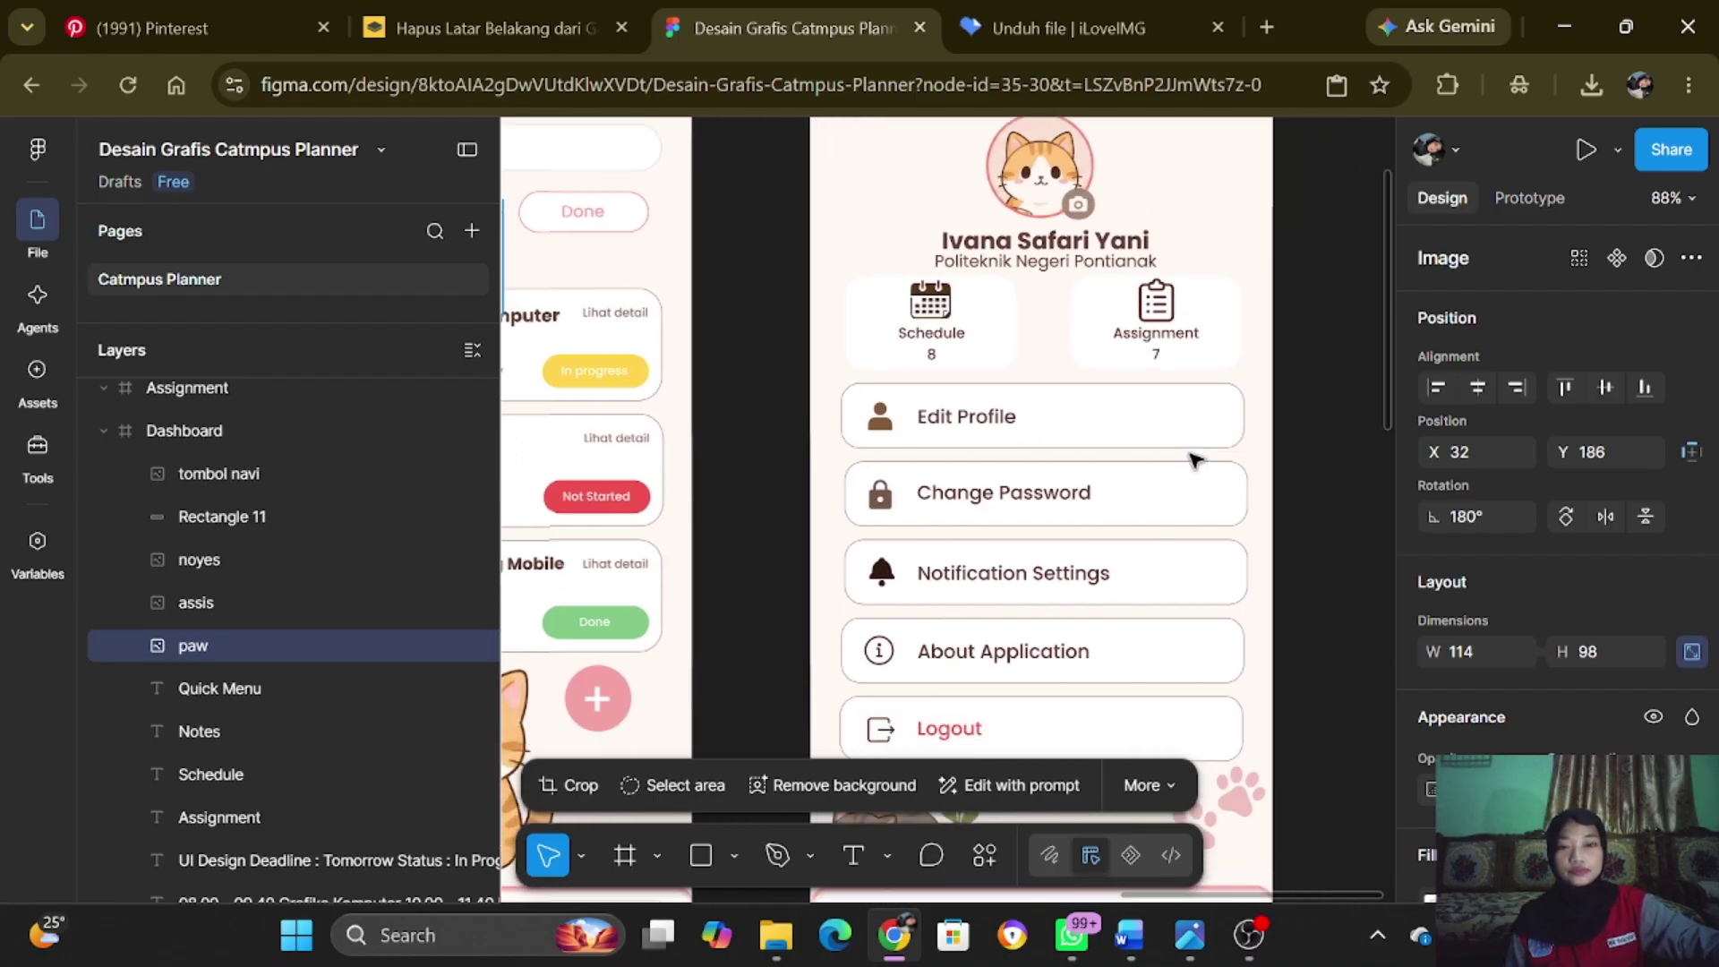
scroll(1193, 457, "down", 6)
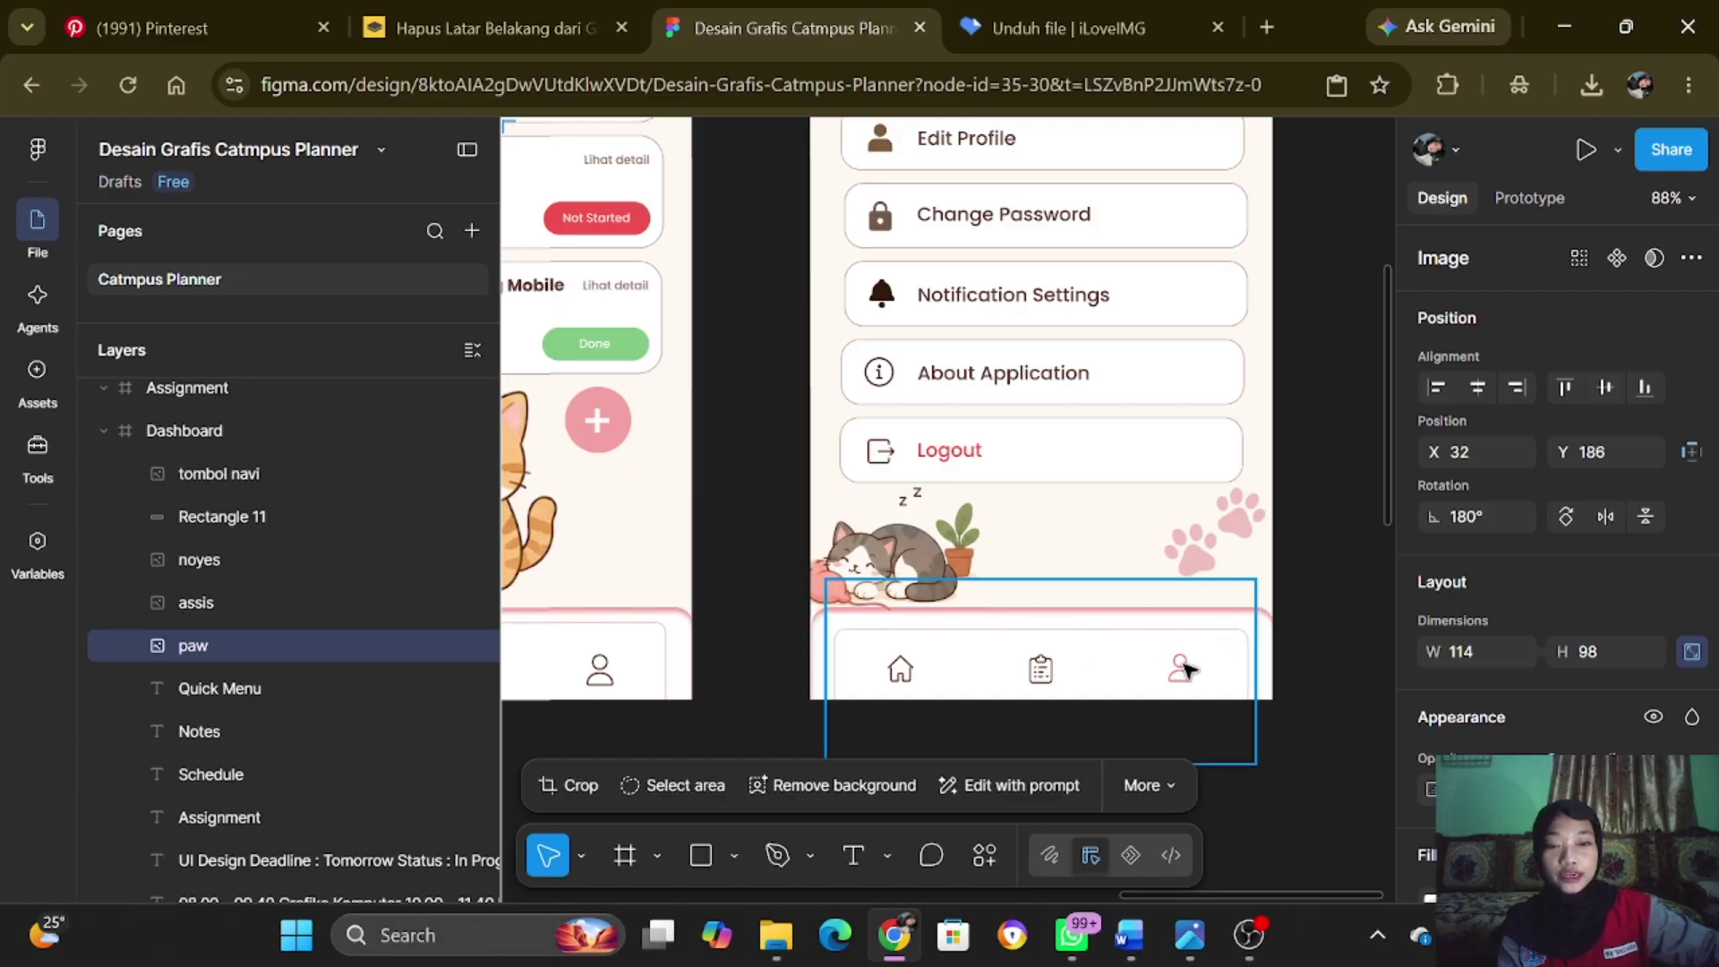
scroll(1180, 559, "up", 3)
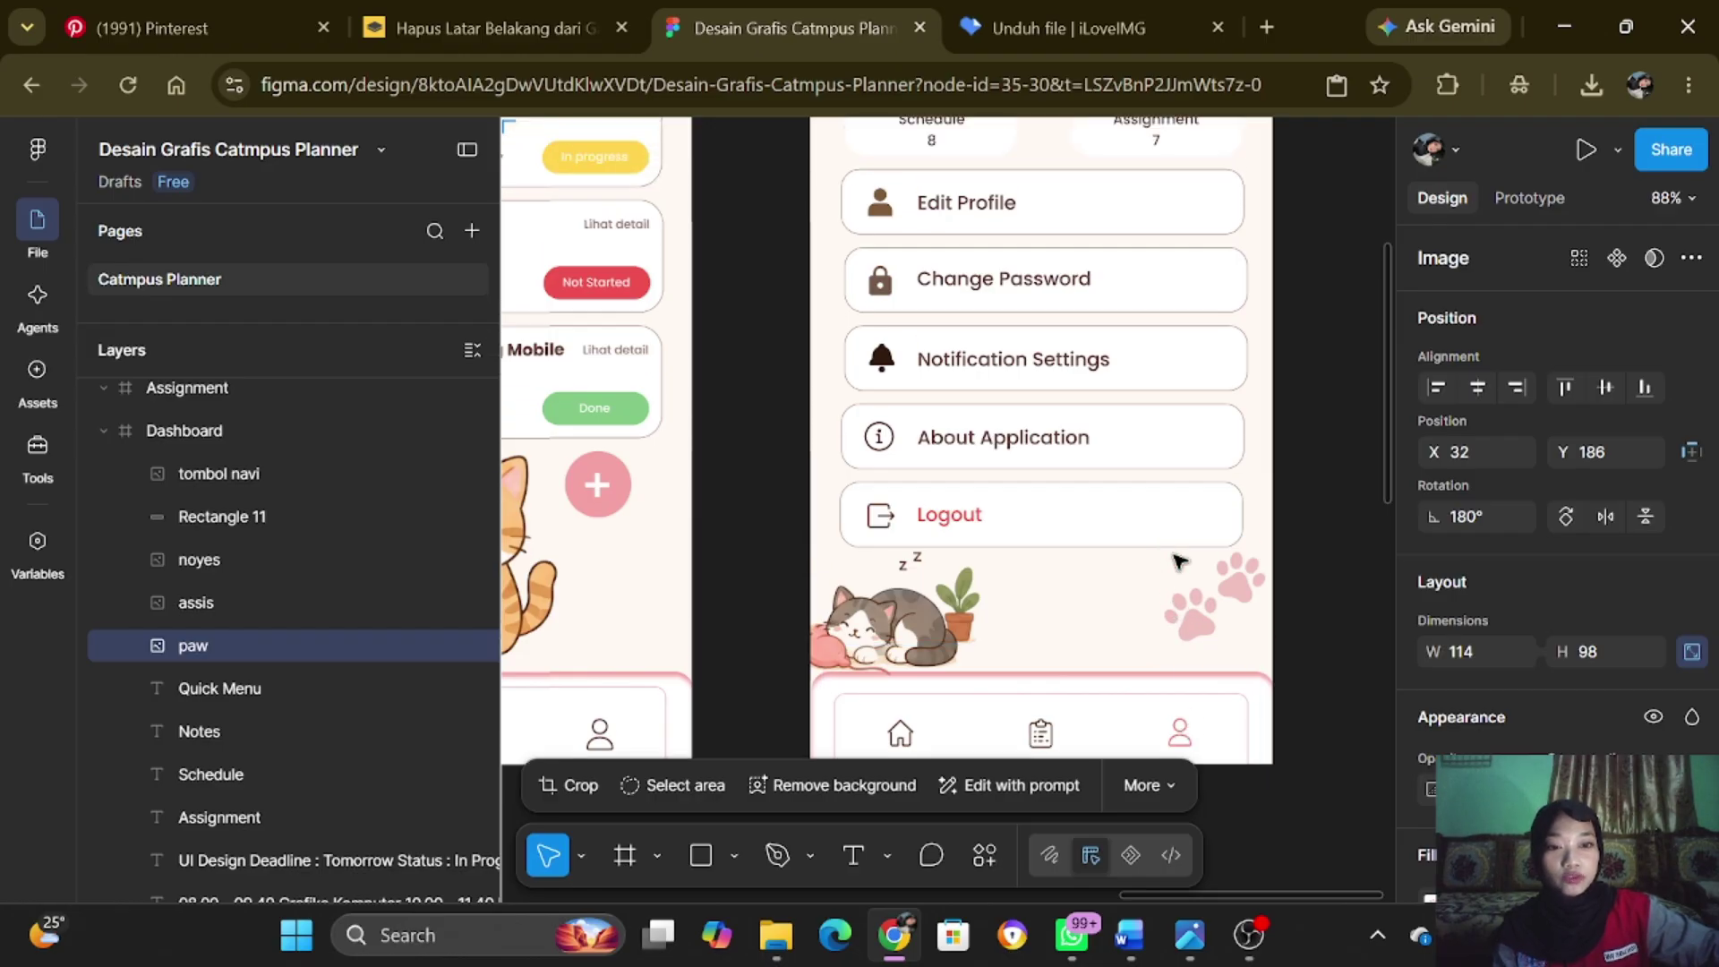
scroll(1180, 559, "down", 5)
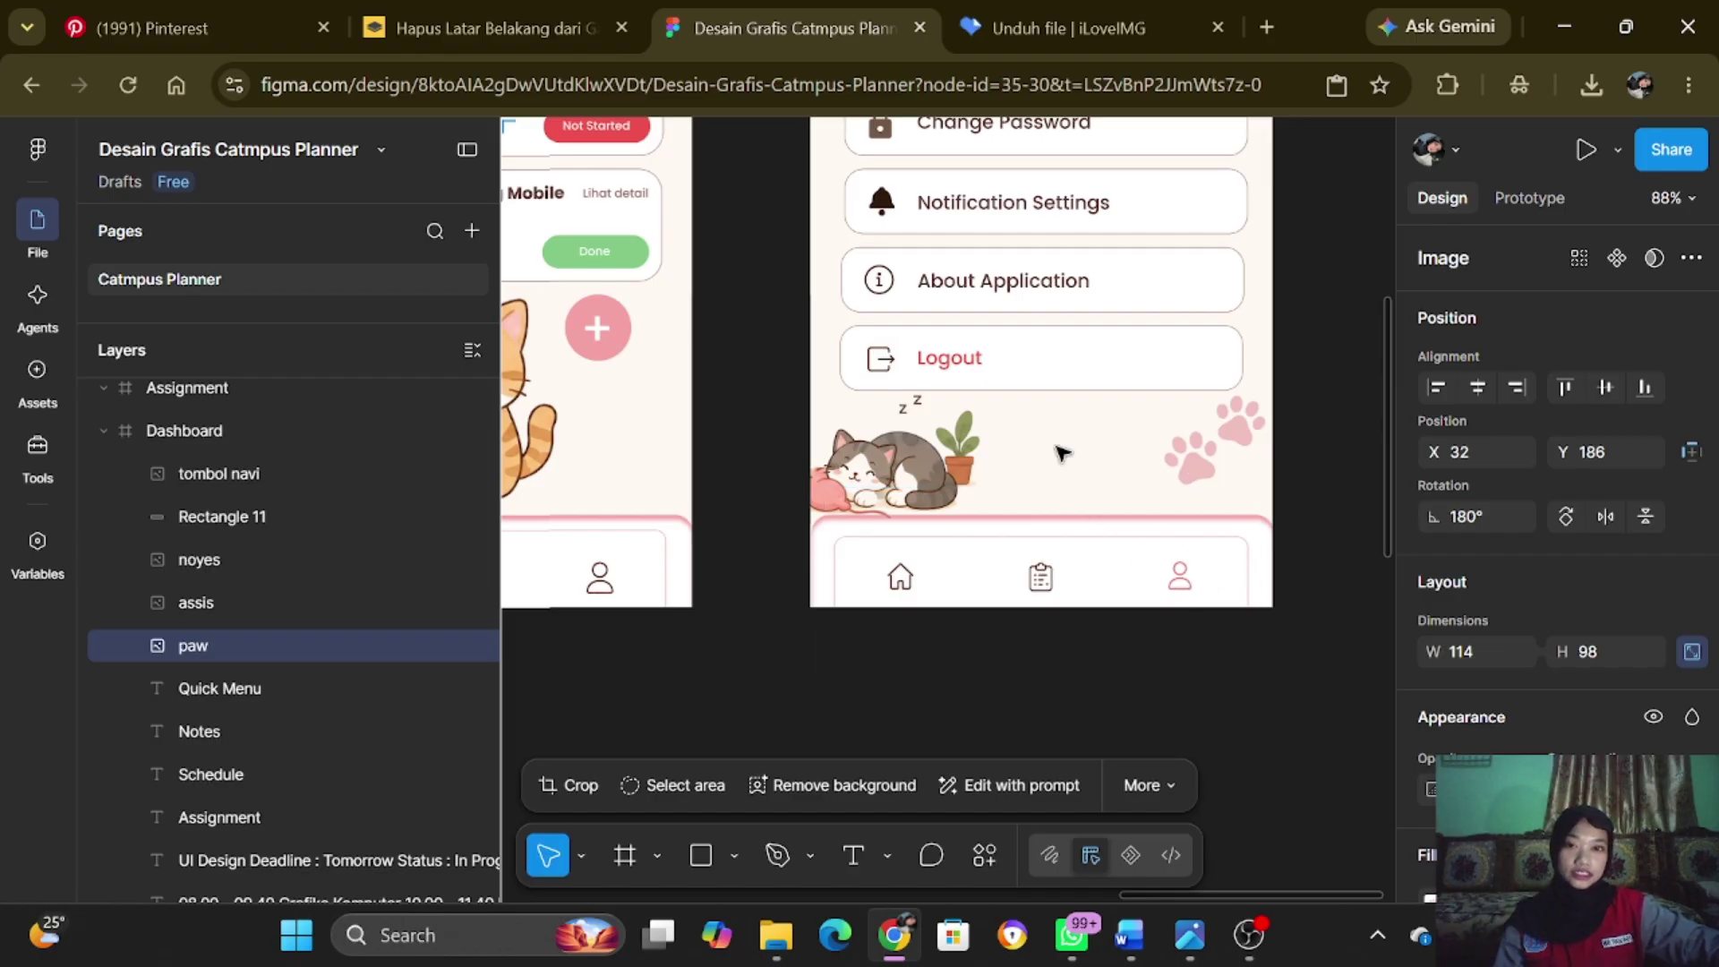
scroll(1062, 454, "up", 5)
scroll(1070, 438, "down", 7)
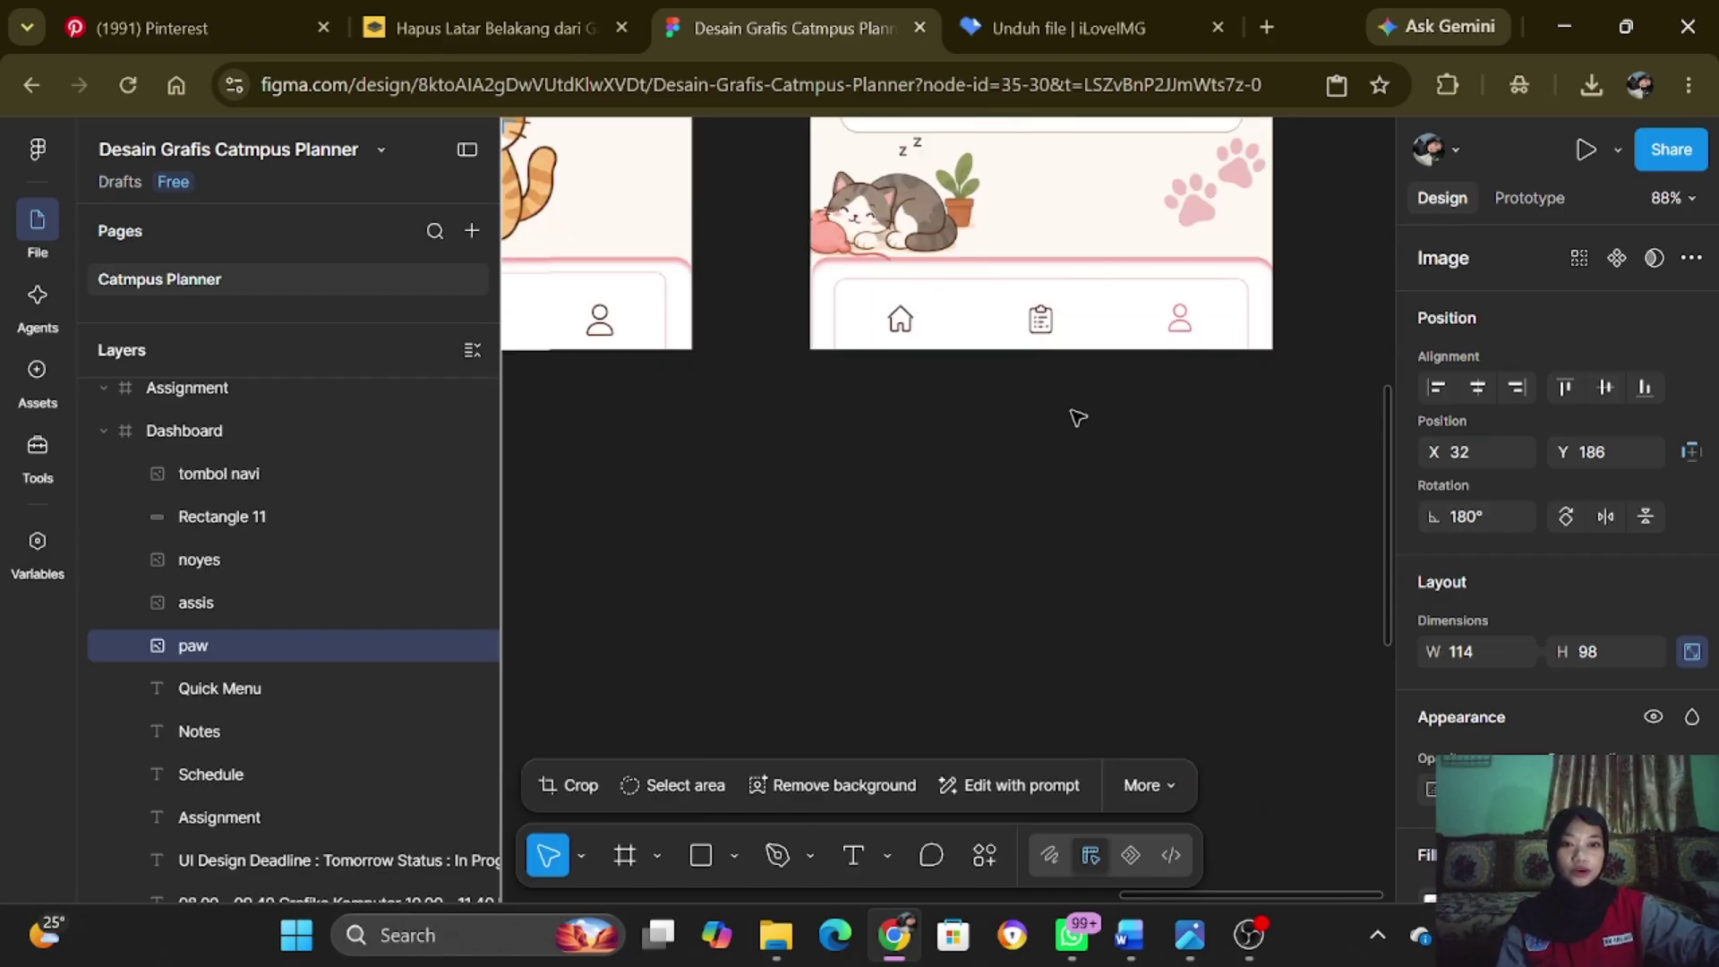
scroll(1077, 418, "up", 3)
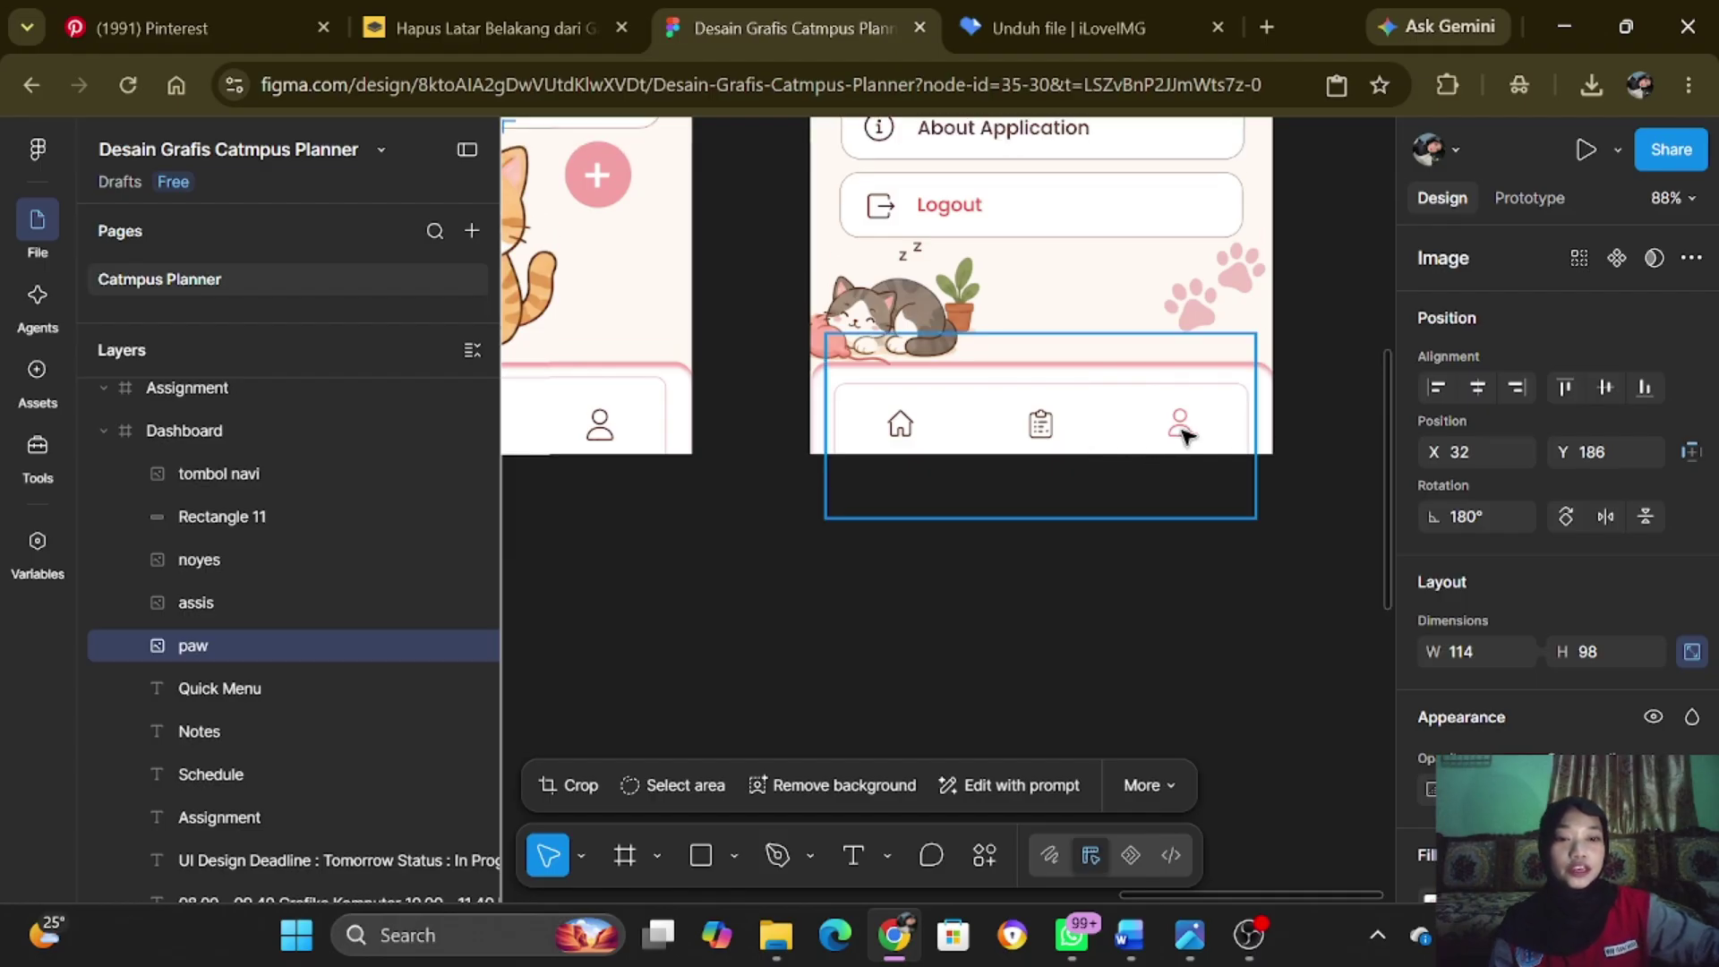
scroll(1184, 435, "up", 15)
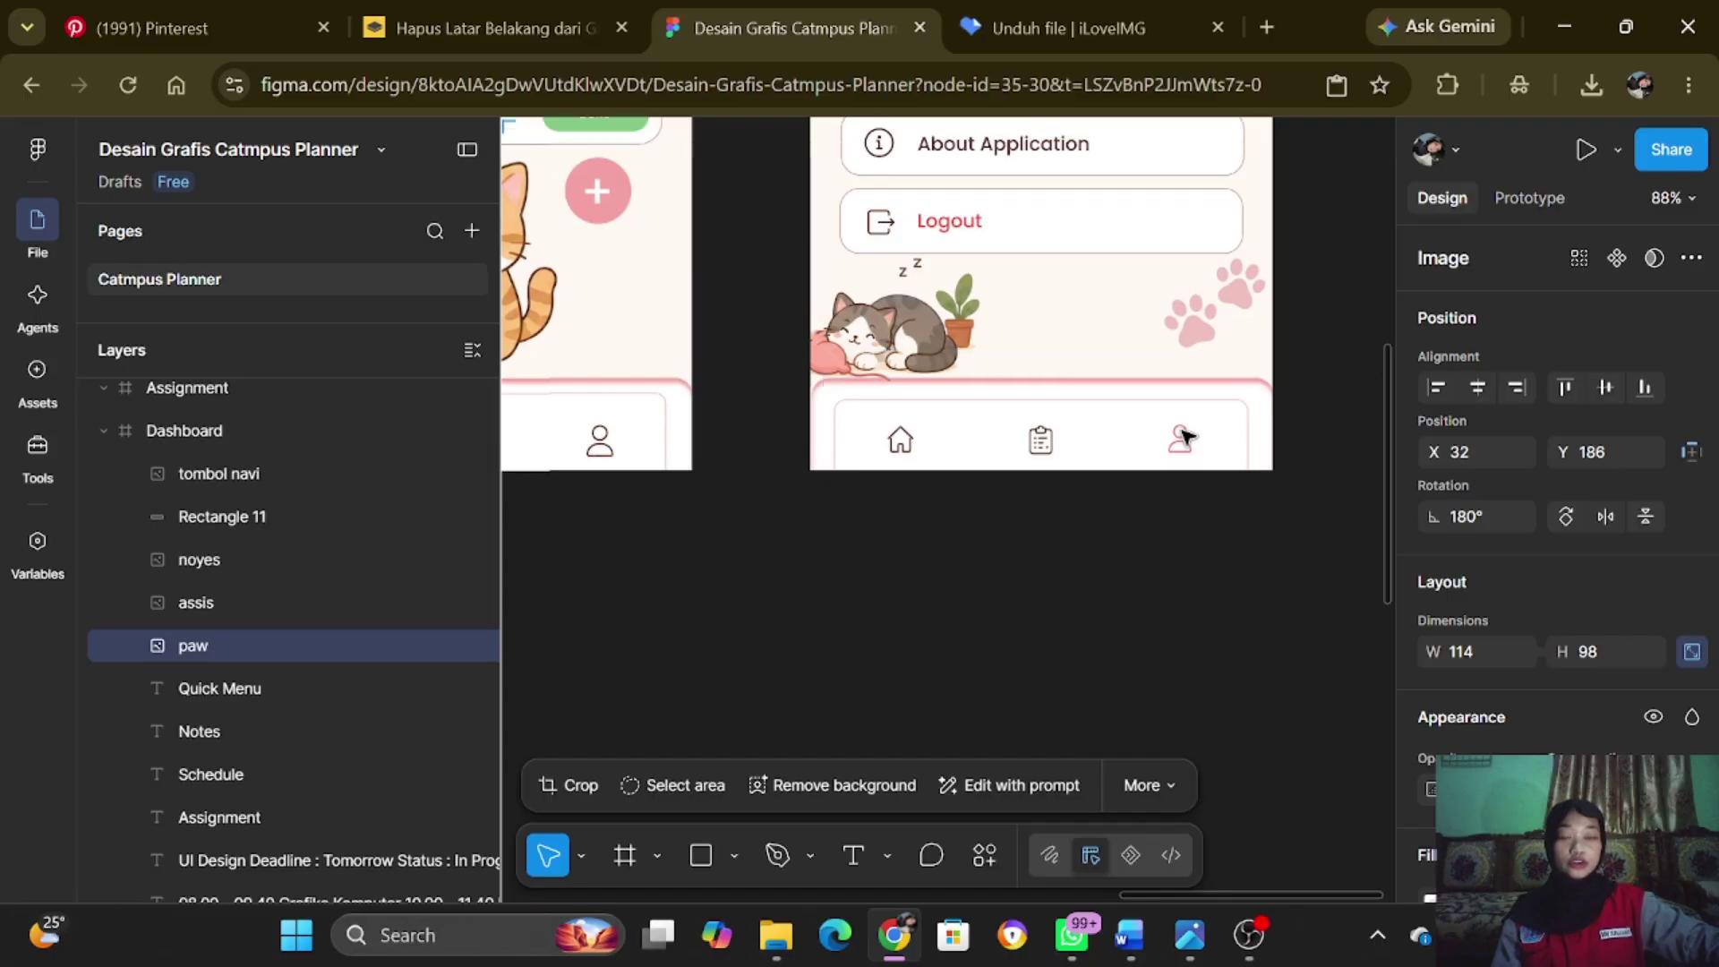
scroll(1184, 456, "down", 2)
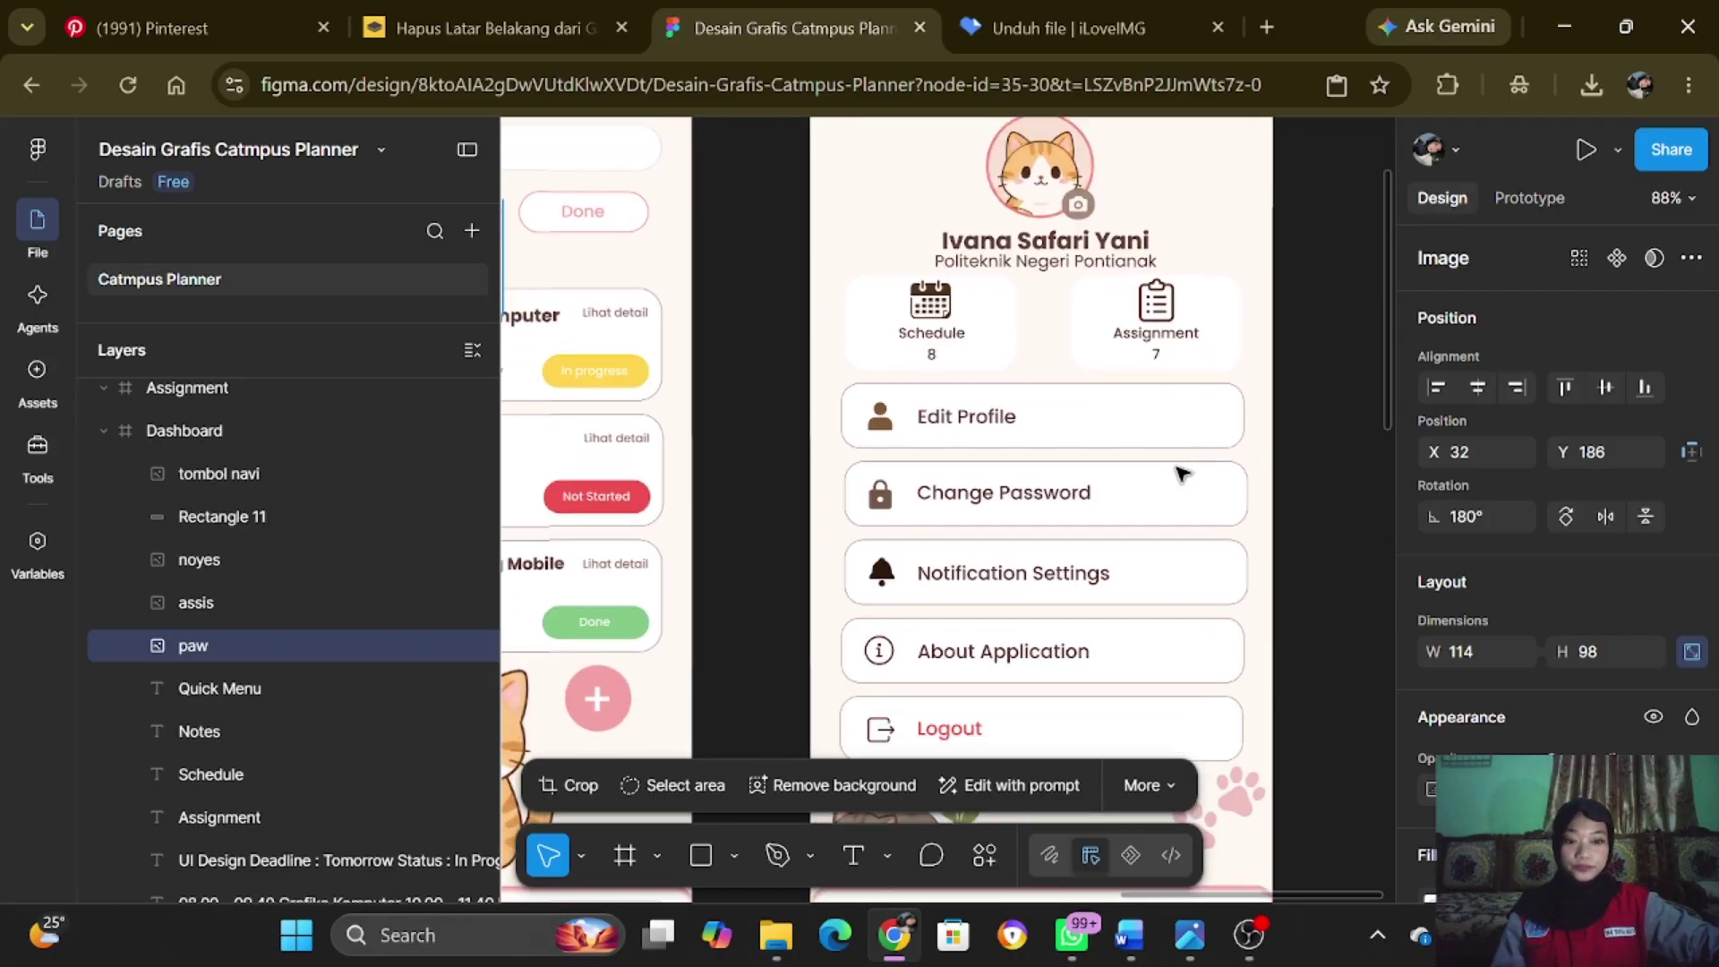
- Inspect the yellow, pink and green paw icons on the Assignments screen's three task cards
left_click_drag(1346, 900, 1182, 887)
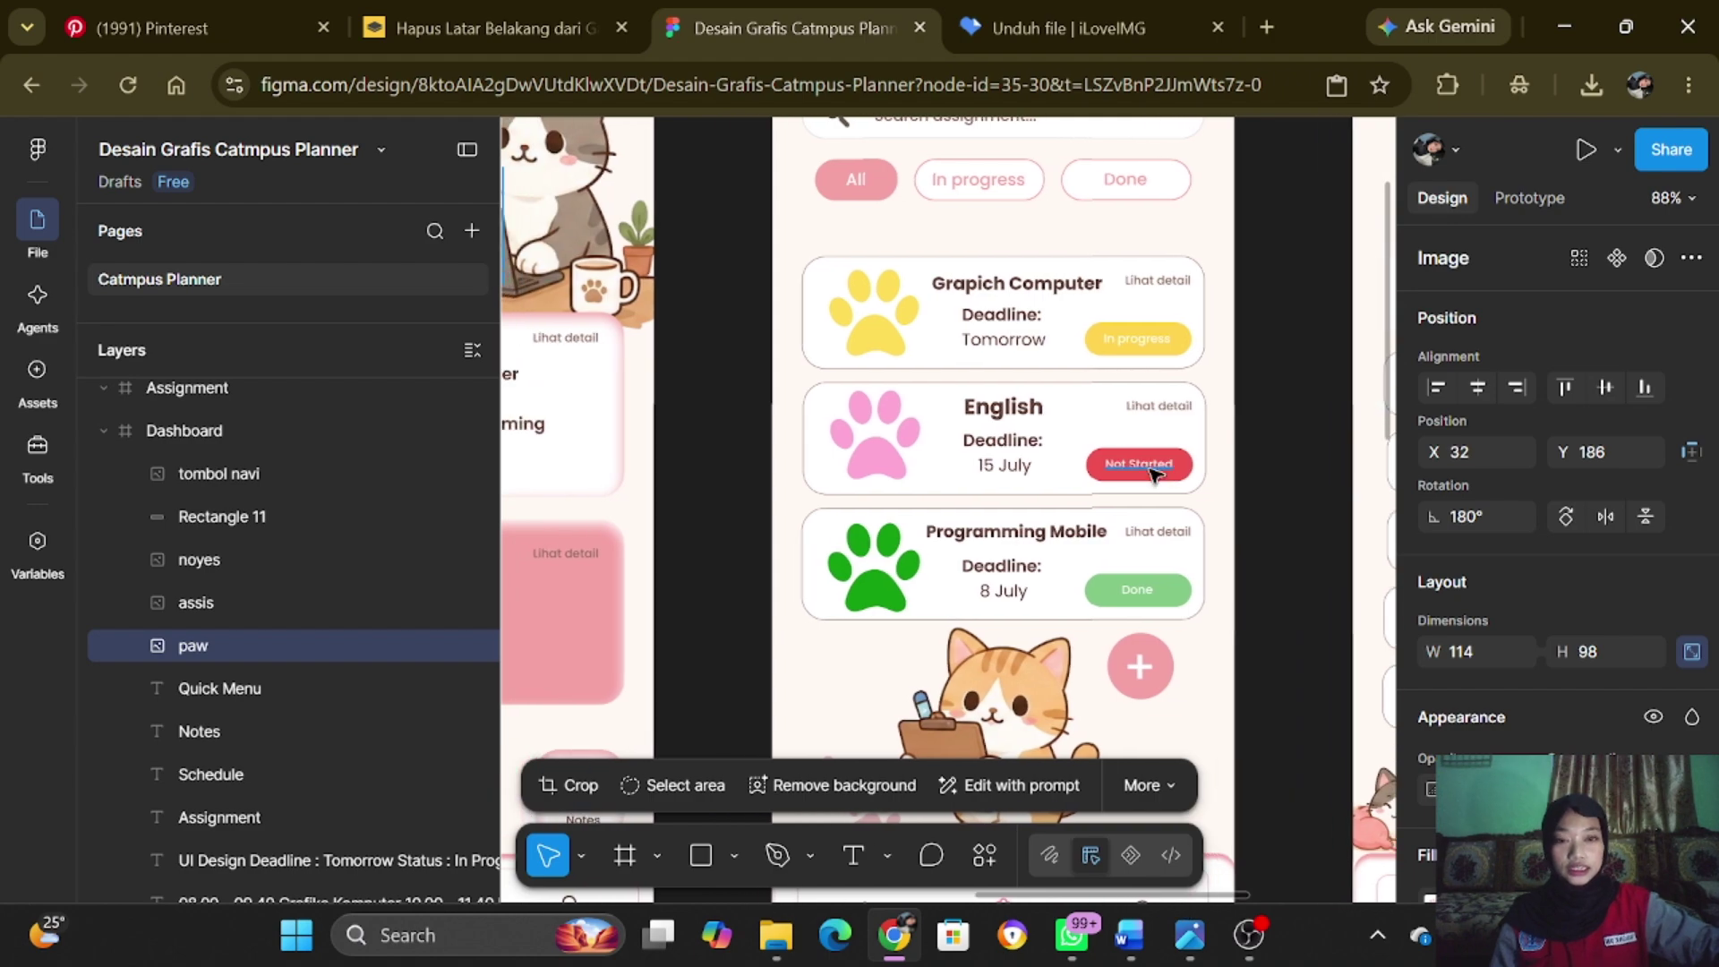
scroll(958, 456, "up", 3)
scroll(974, 466, "down", 1)
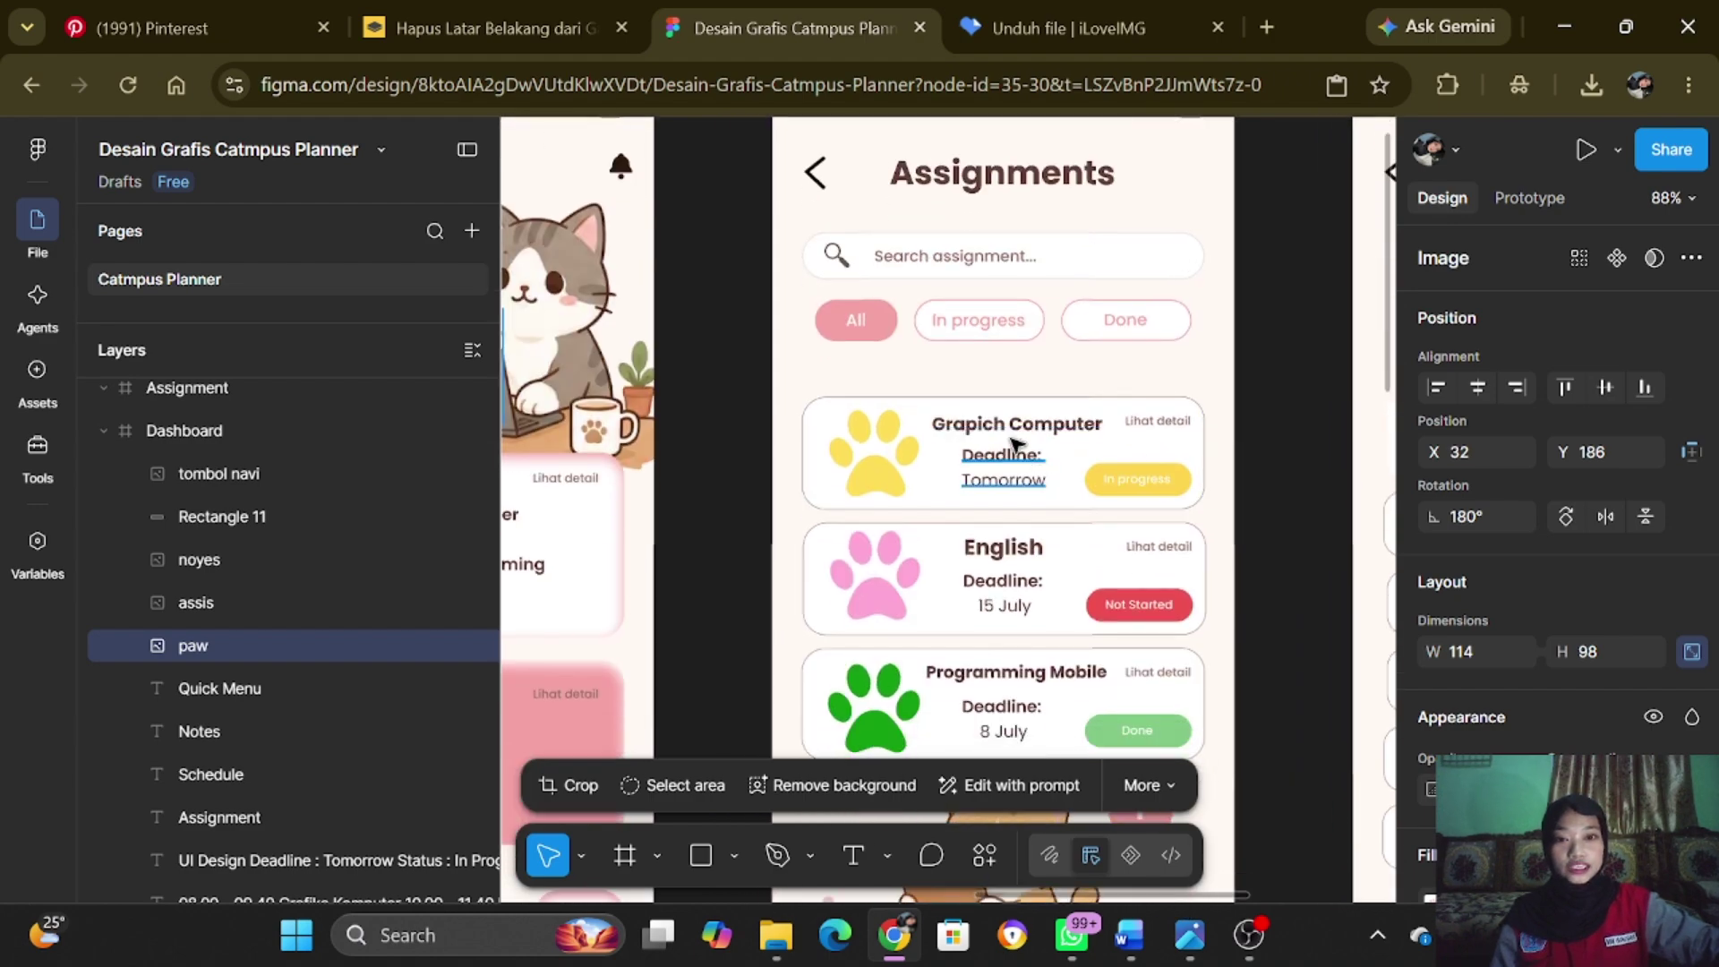
left_click(892, 436)
left_click(893, 541)
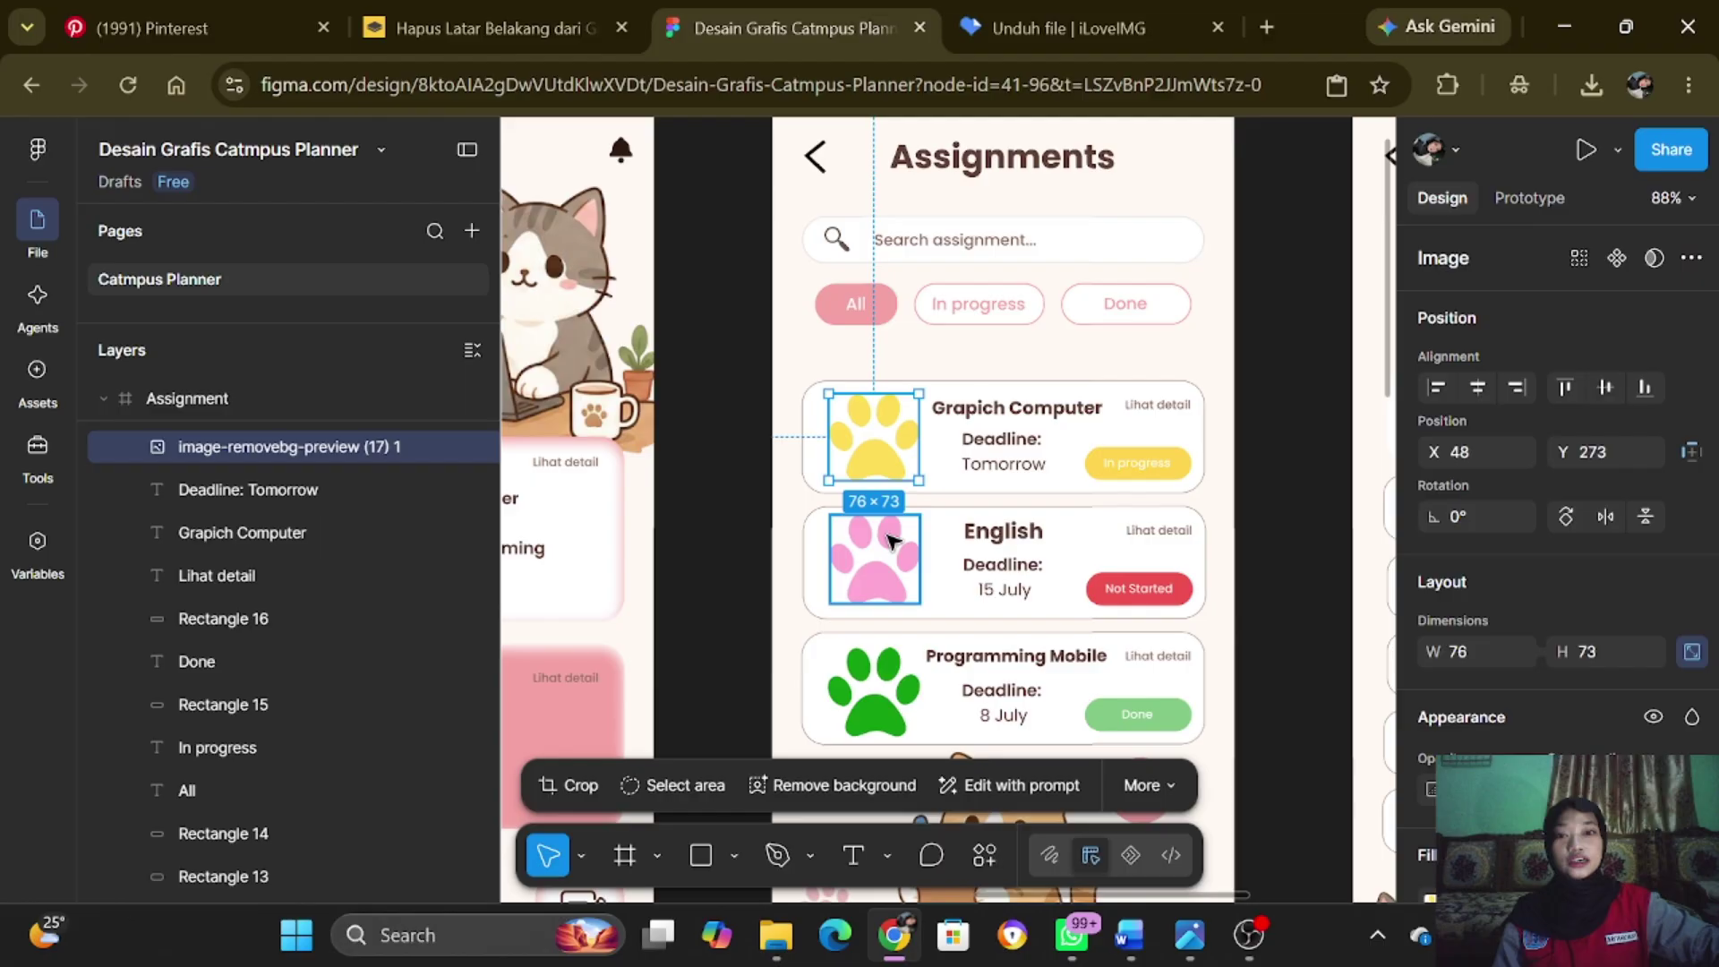
left_click(895, 678)
- Compare the yellow paw icon on the Grapich Computer card with its In progress status label
left_click(896, 441)
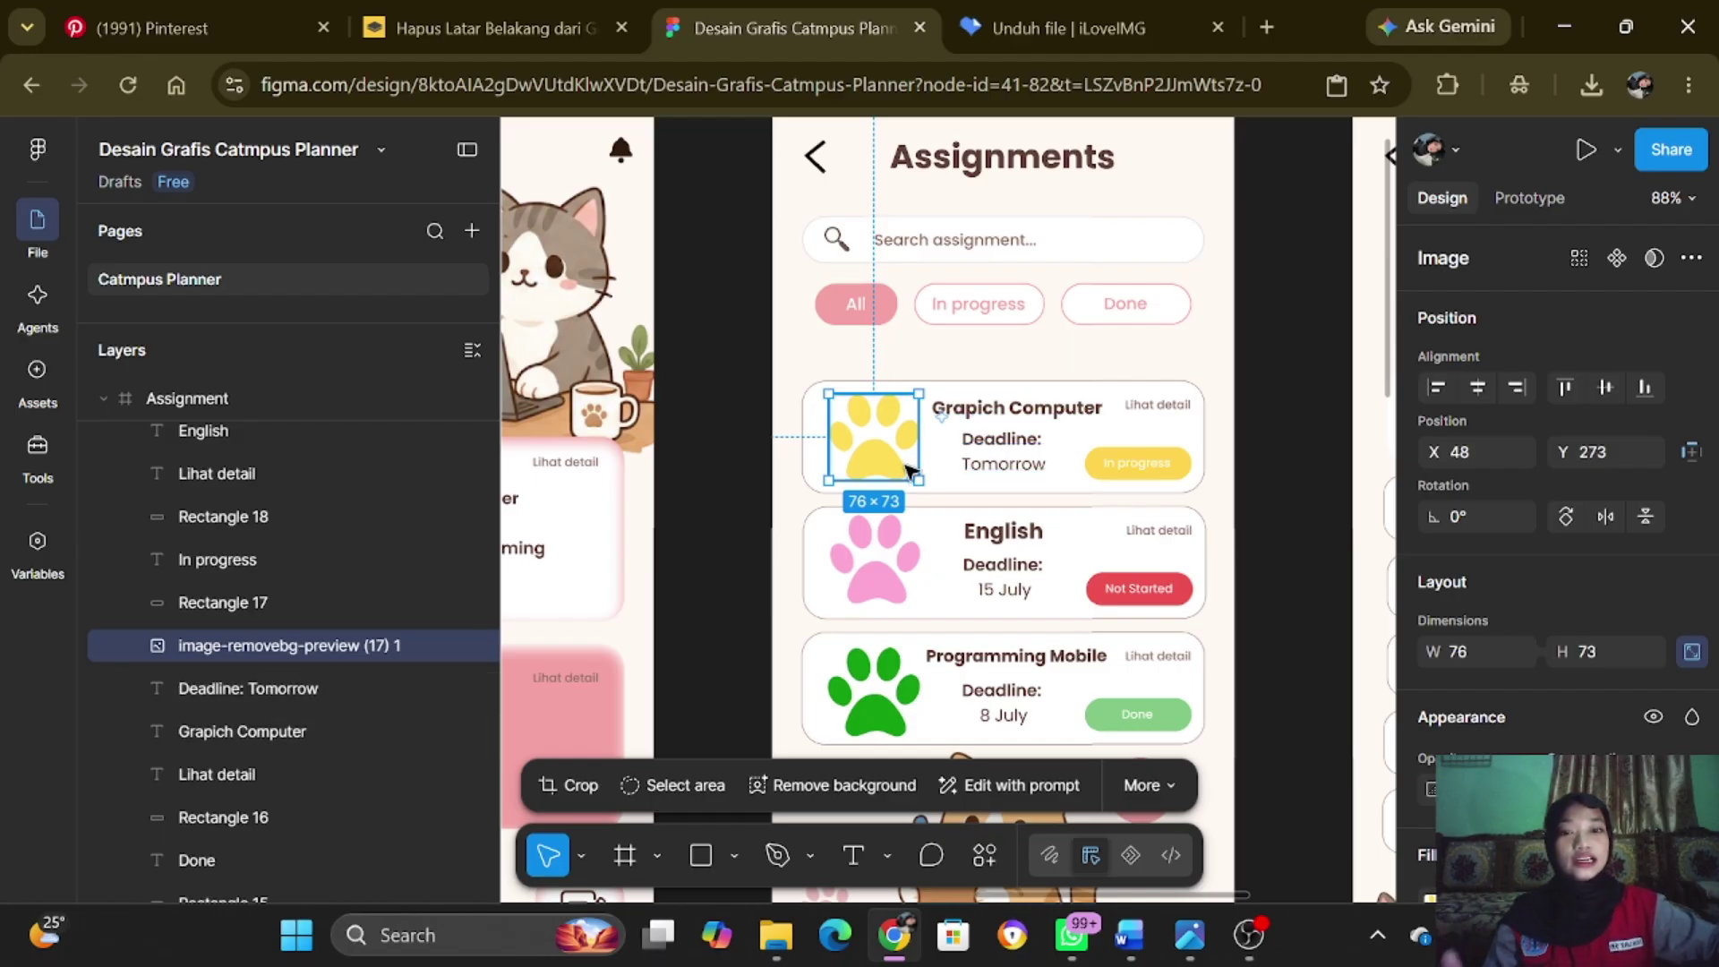
left_click(1137, 463)
left_click(912, 419)
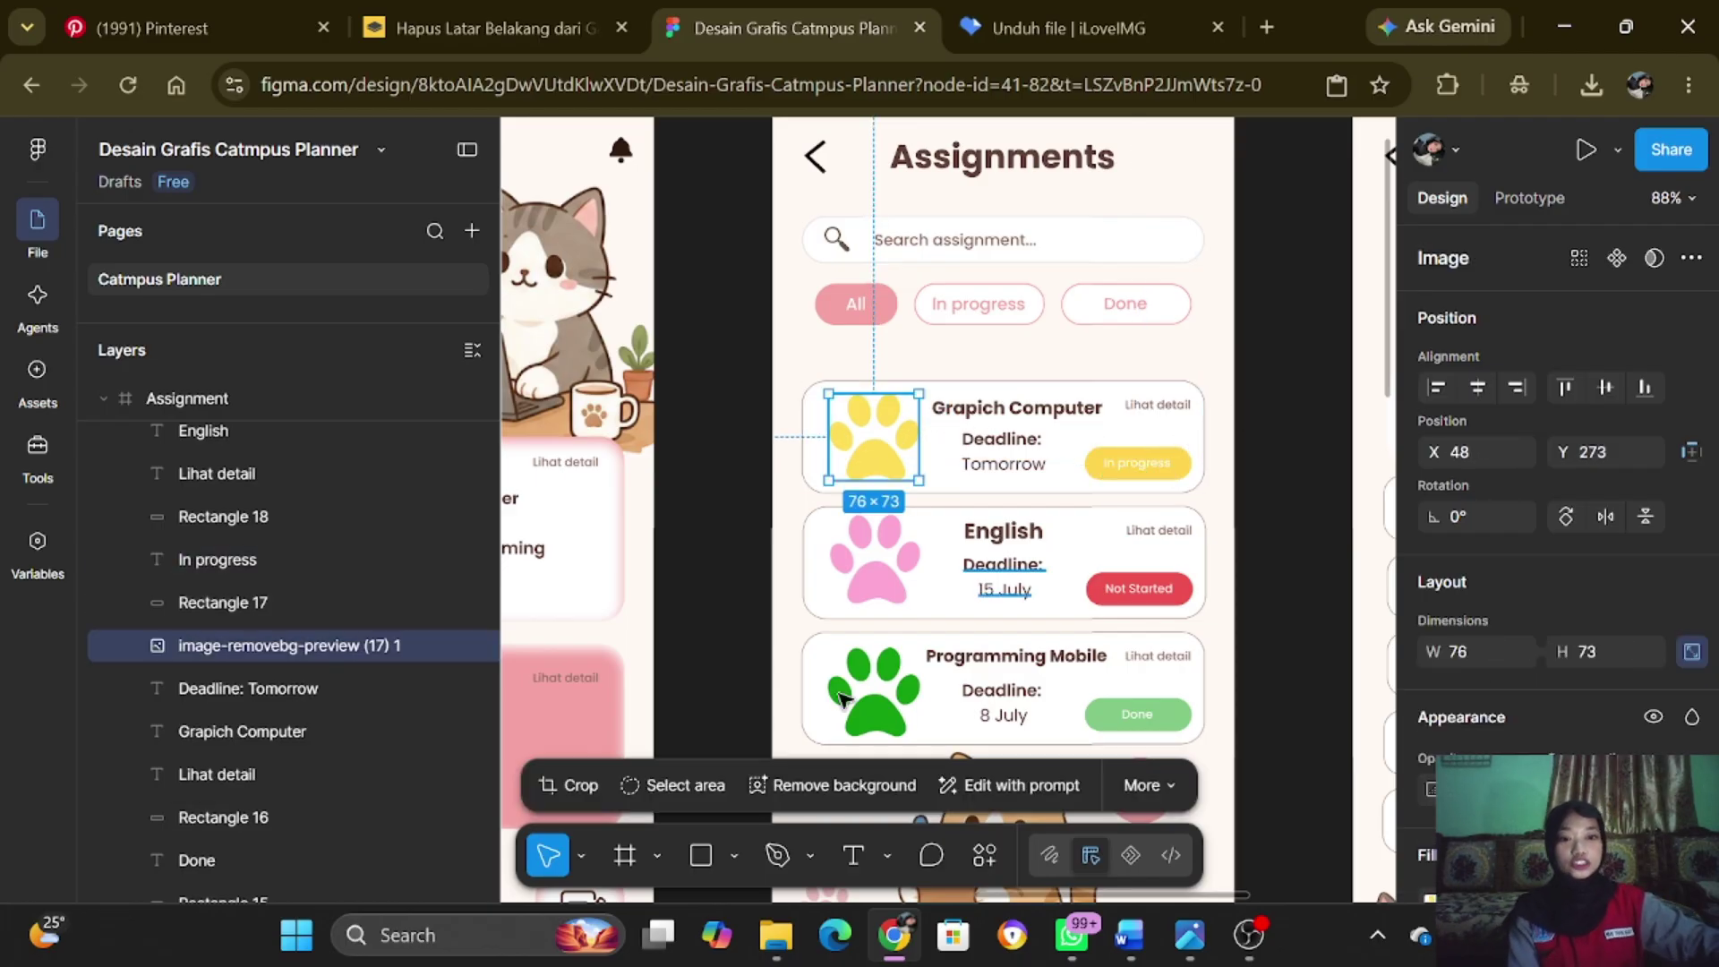
- Compare the pink paw icon on the English card with its Not Started status label
left_click(889, 595)
left_click(1125, 595)
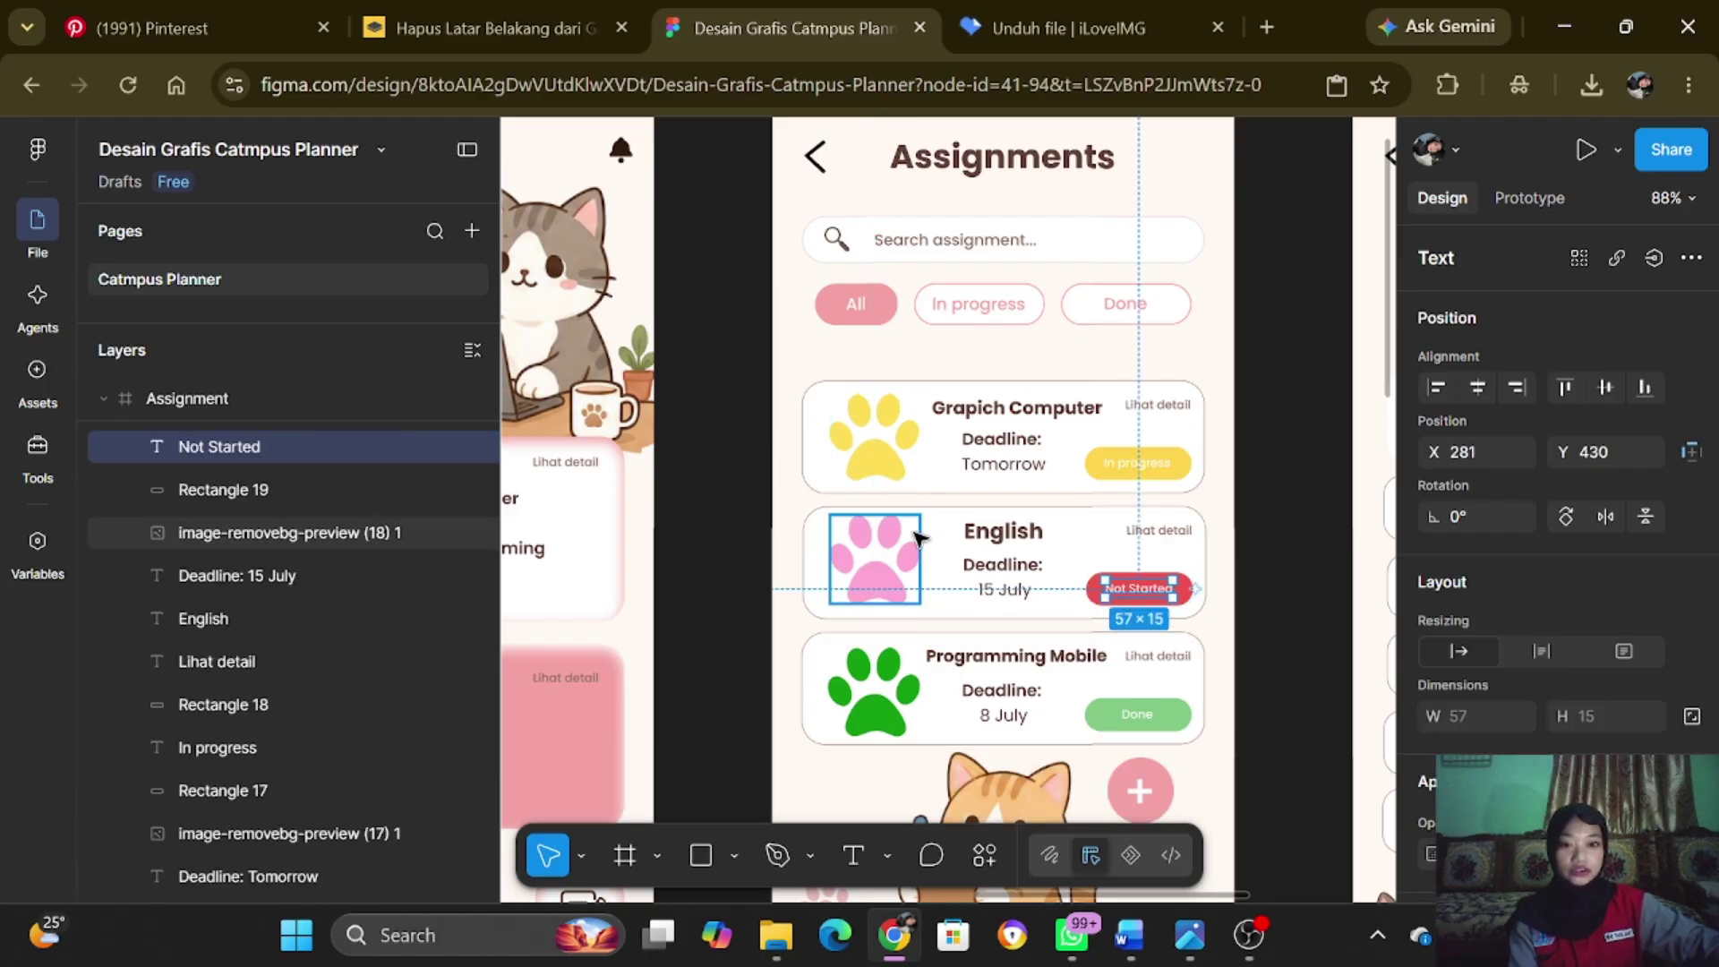
left_click(886, 551)
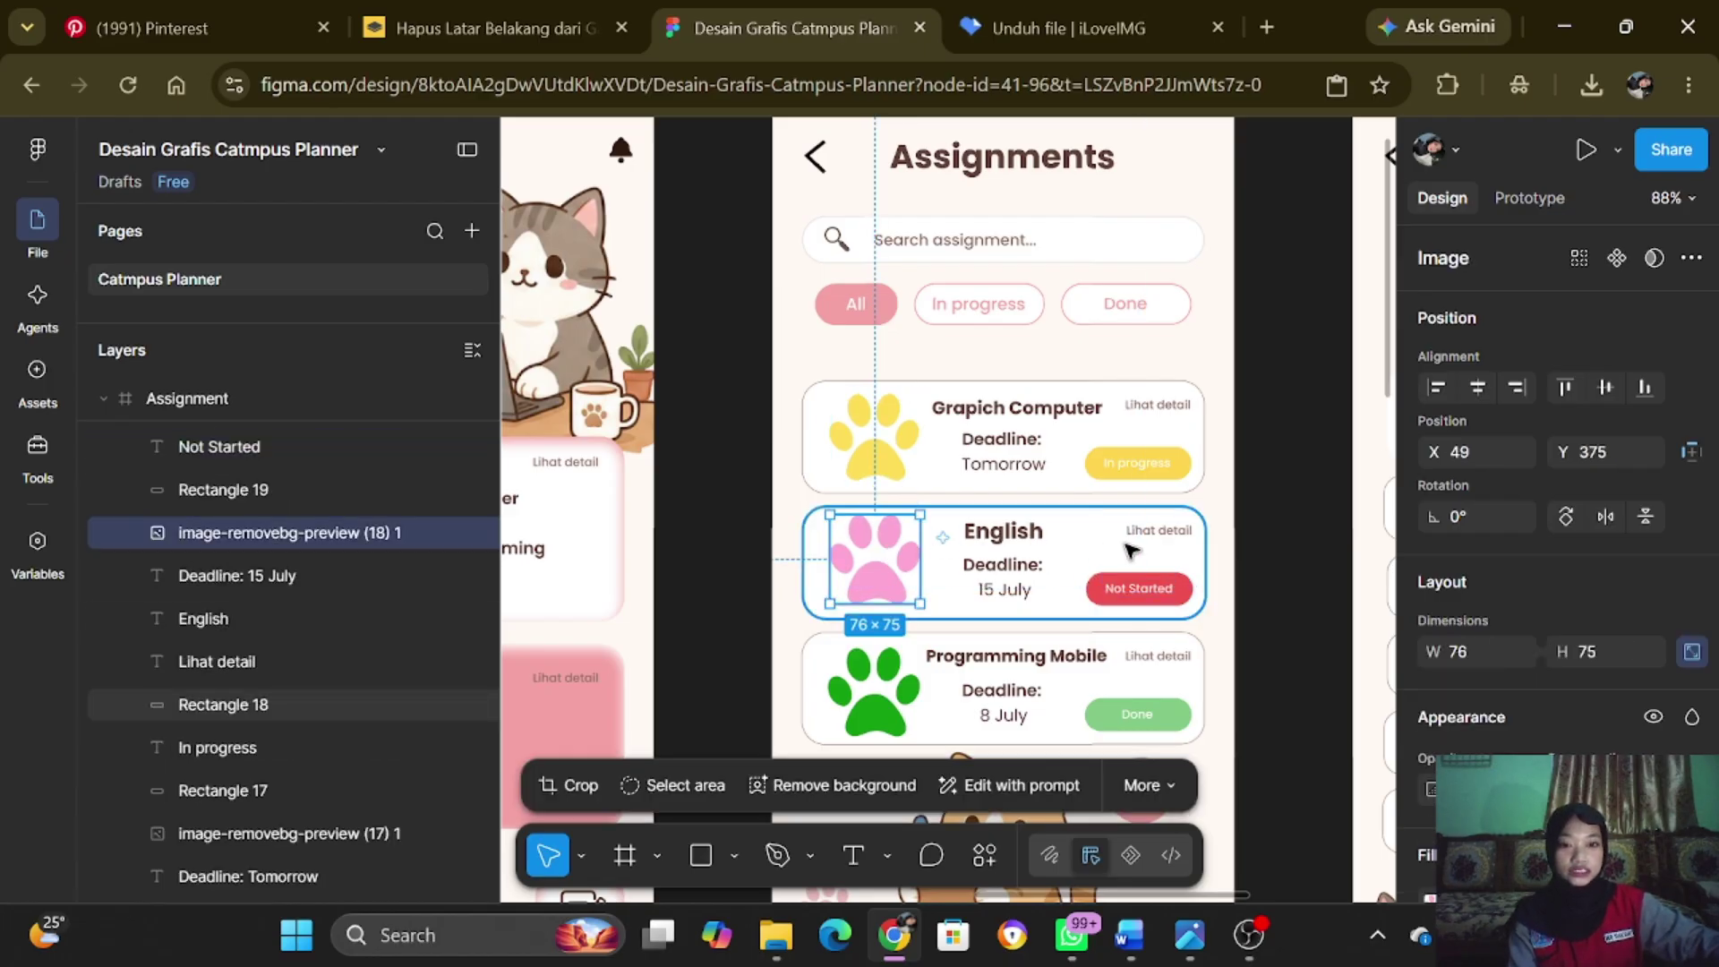
left_click(1181, 602)
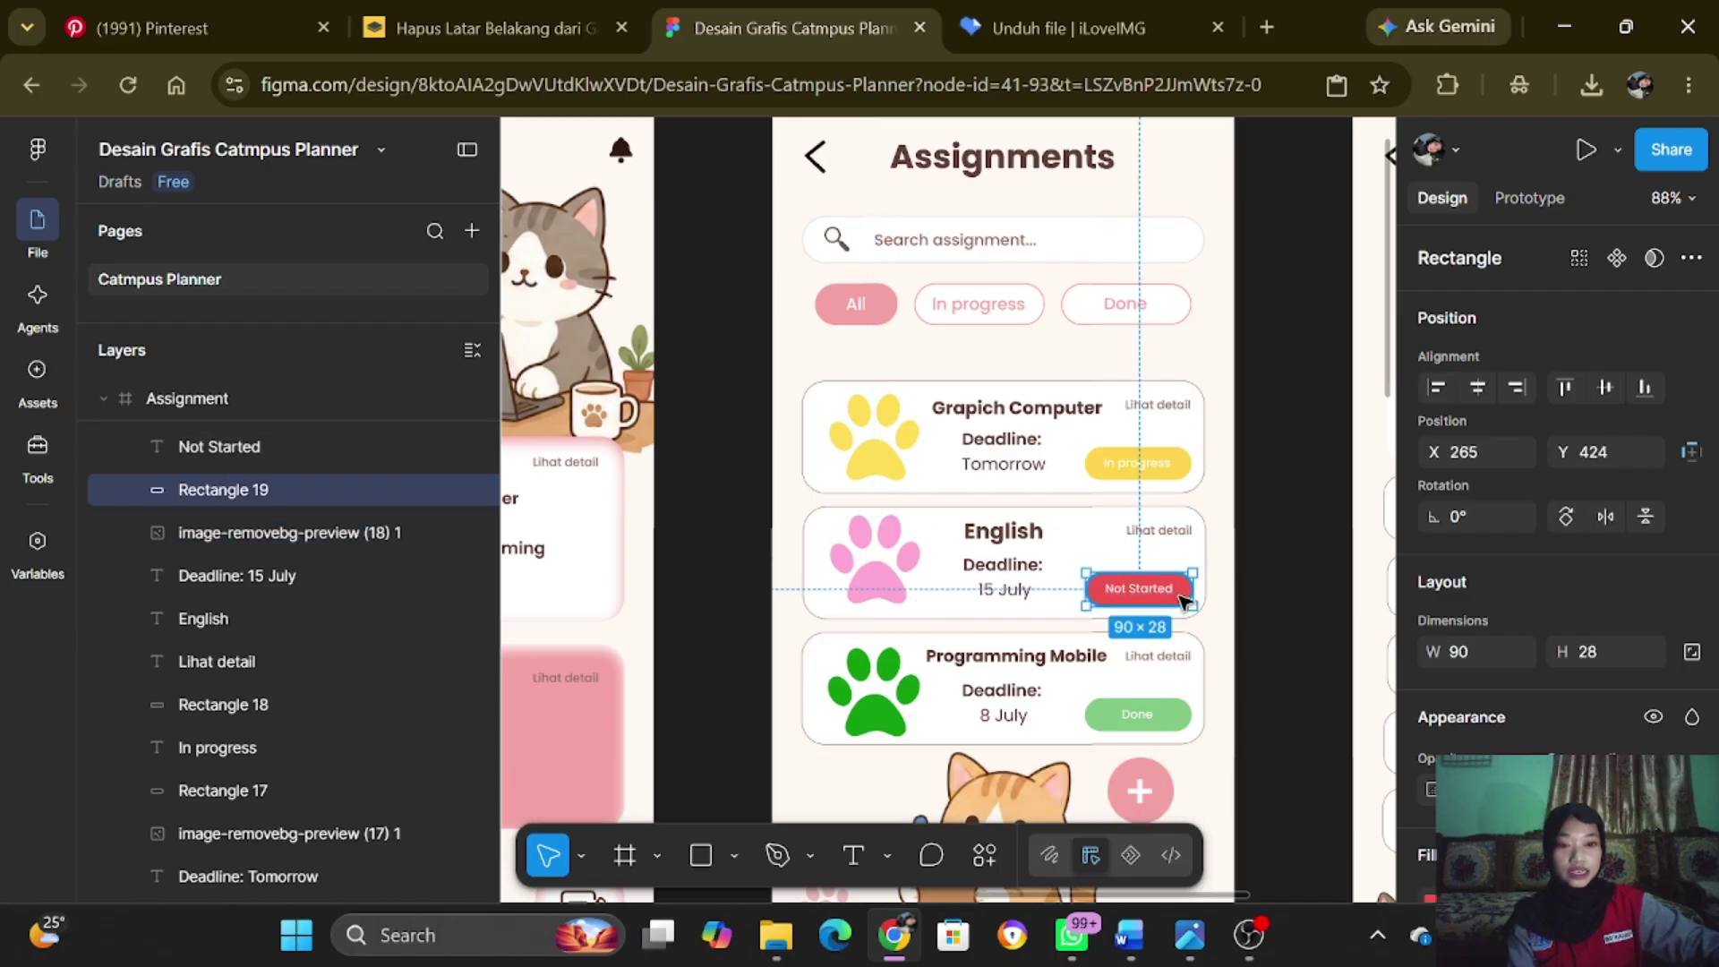
key("Tab")
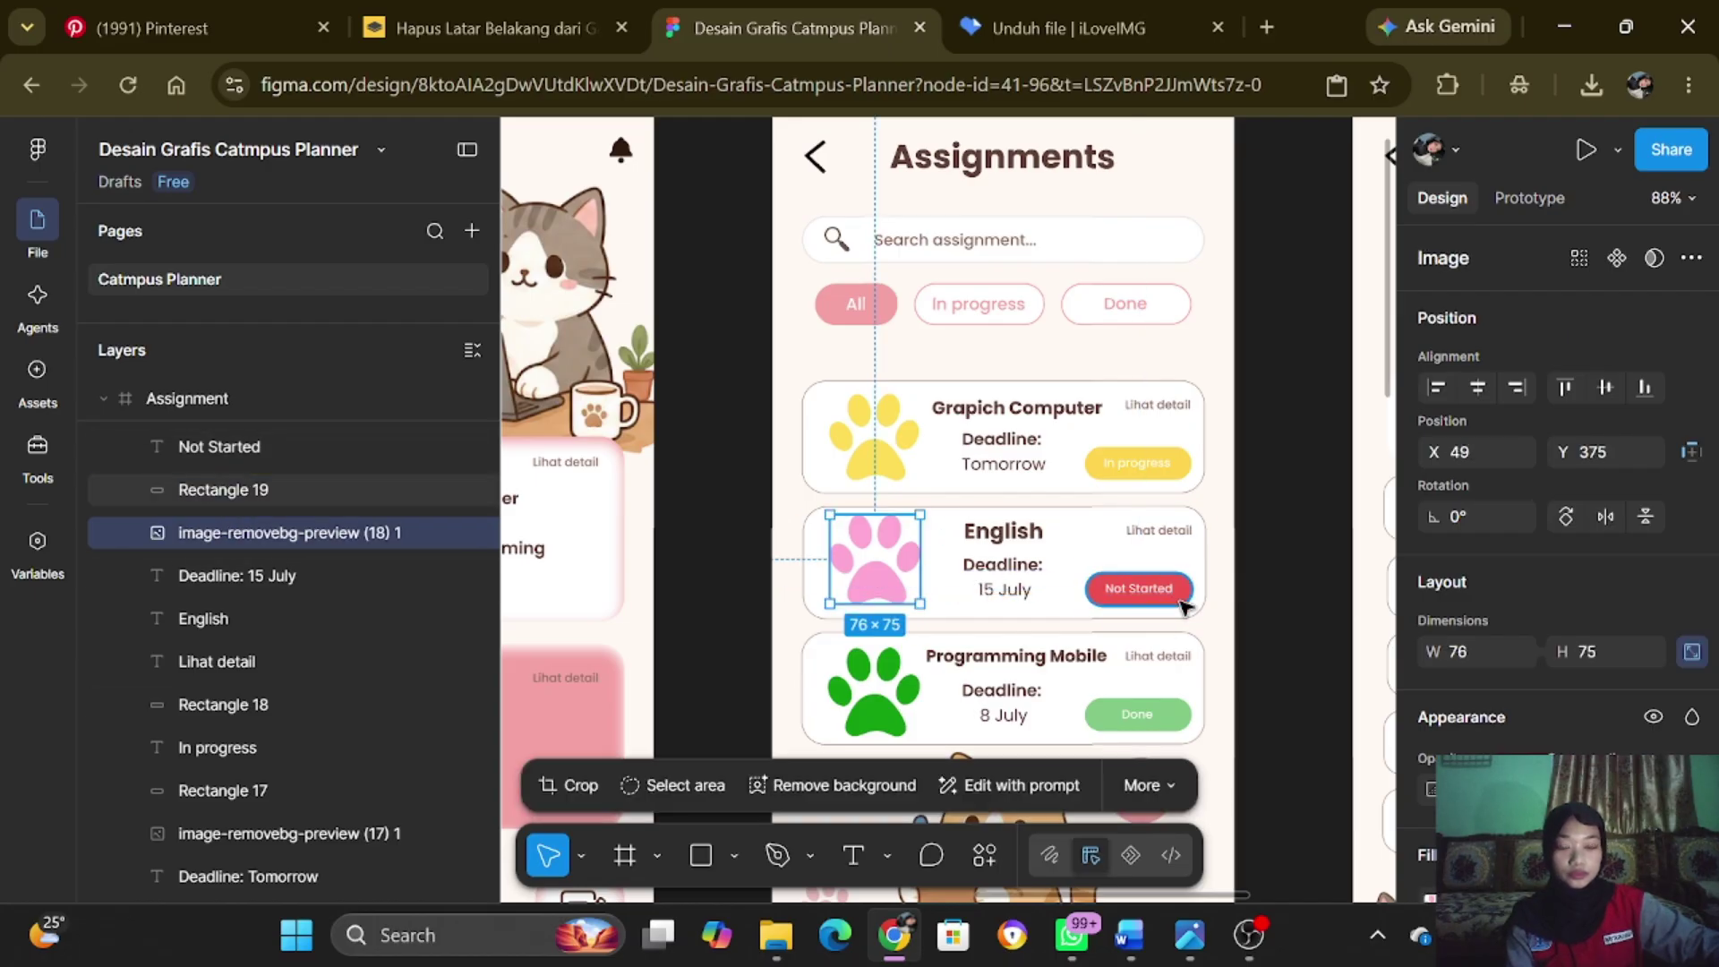
left_click(1151, 588)
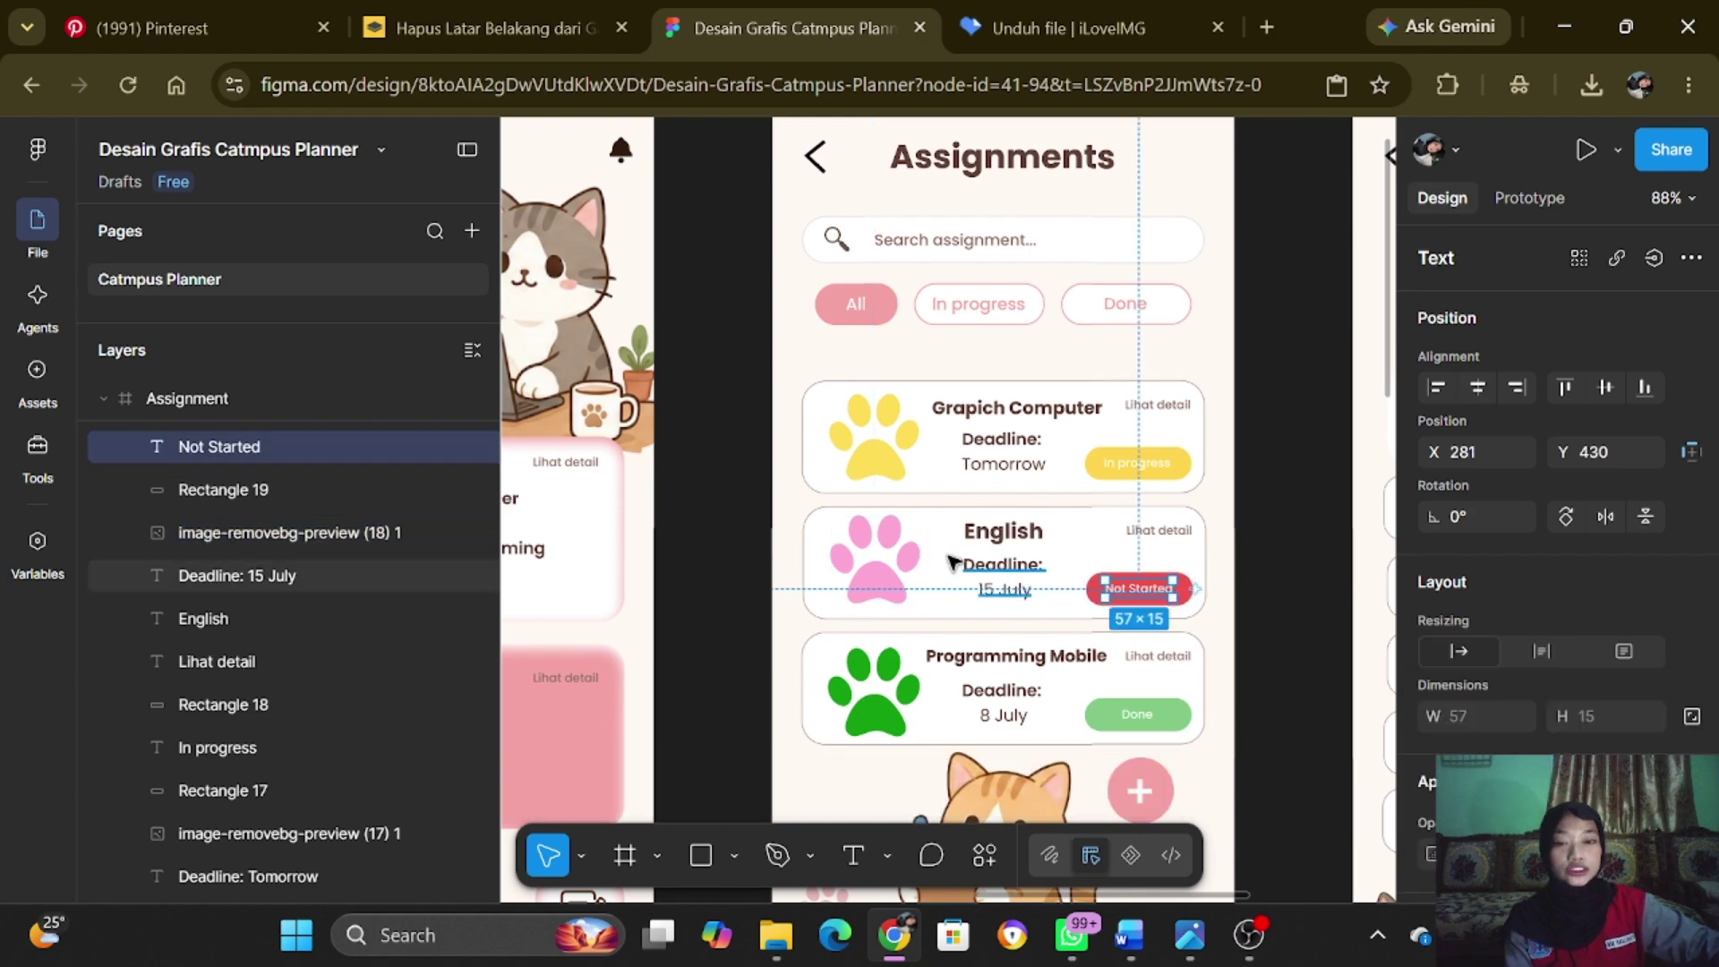
left_click(887, 566)
- Compare the green paw icon on the Programming Mobile card with its Done status label
scroll(895, 555, "down", 3)
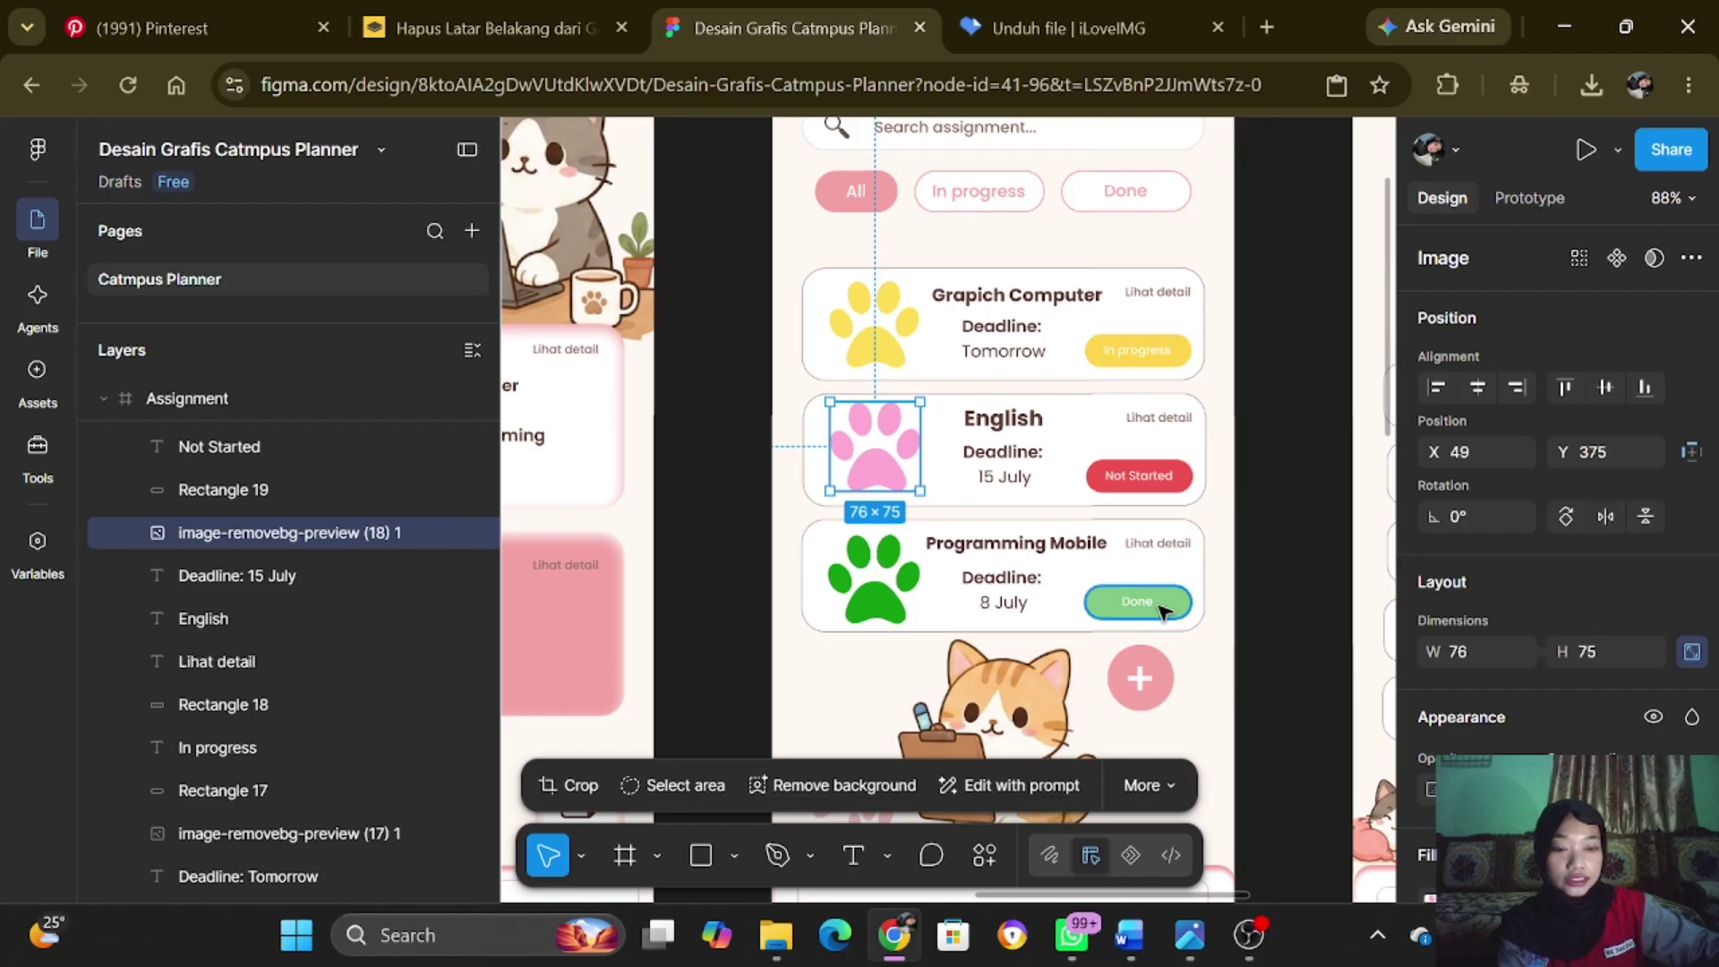
left_click(1161, 611)
left_click(891, 589)
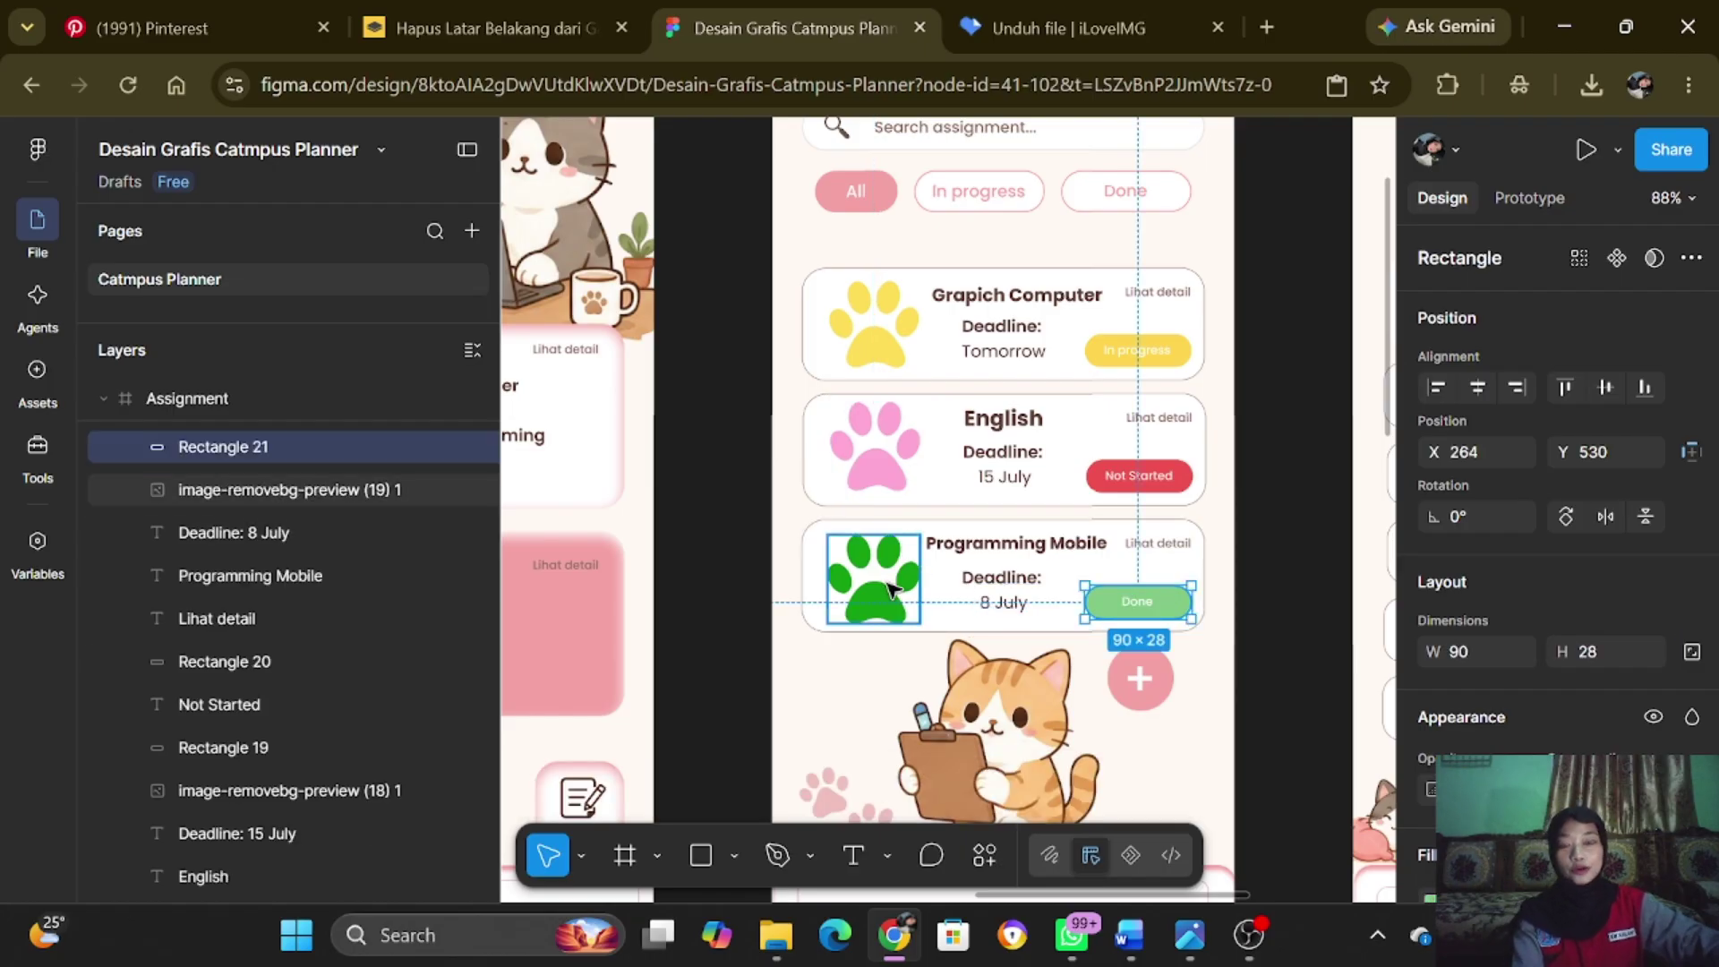
scroll(1029, 627, "down", 3)
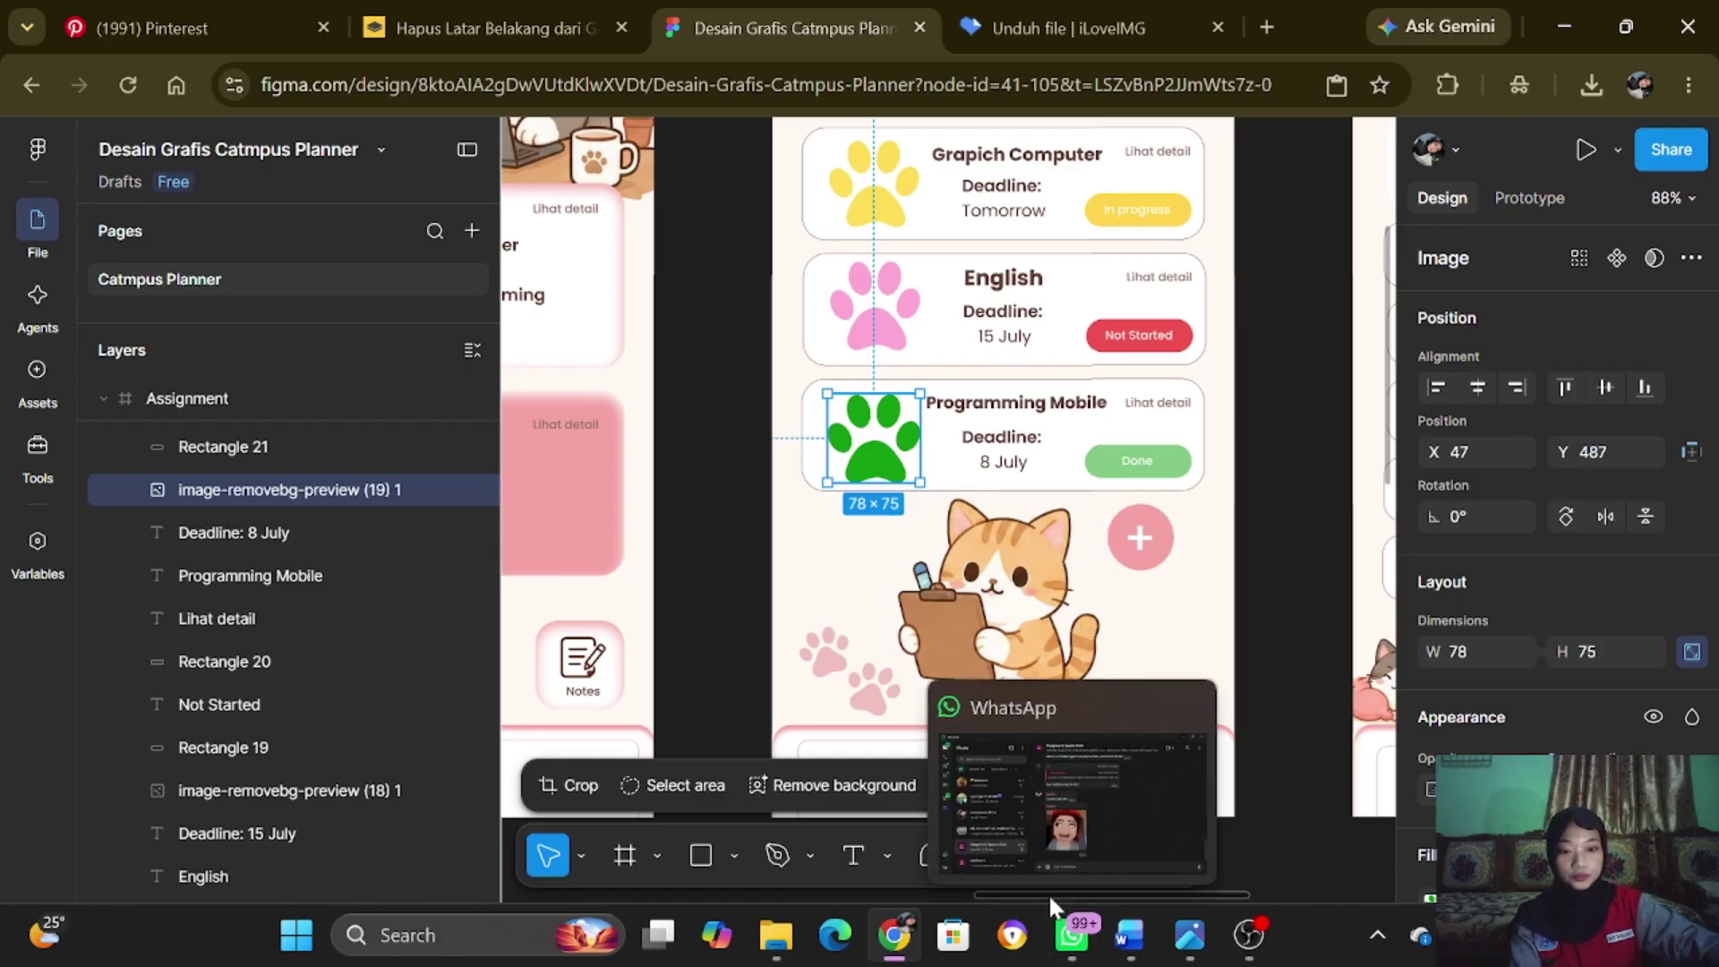
- Bring the upper part of the Profile screen into view, including its header, profile picture and menu options
left_click_drag(1251, 900, 1395, 893)
scroll(1348, 752, "up", 5)
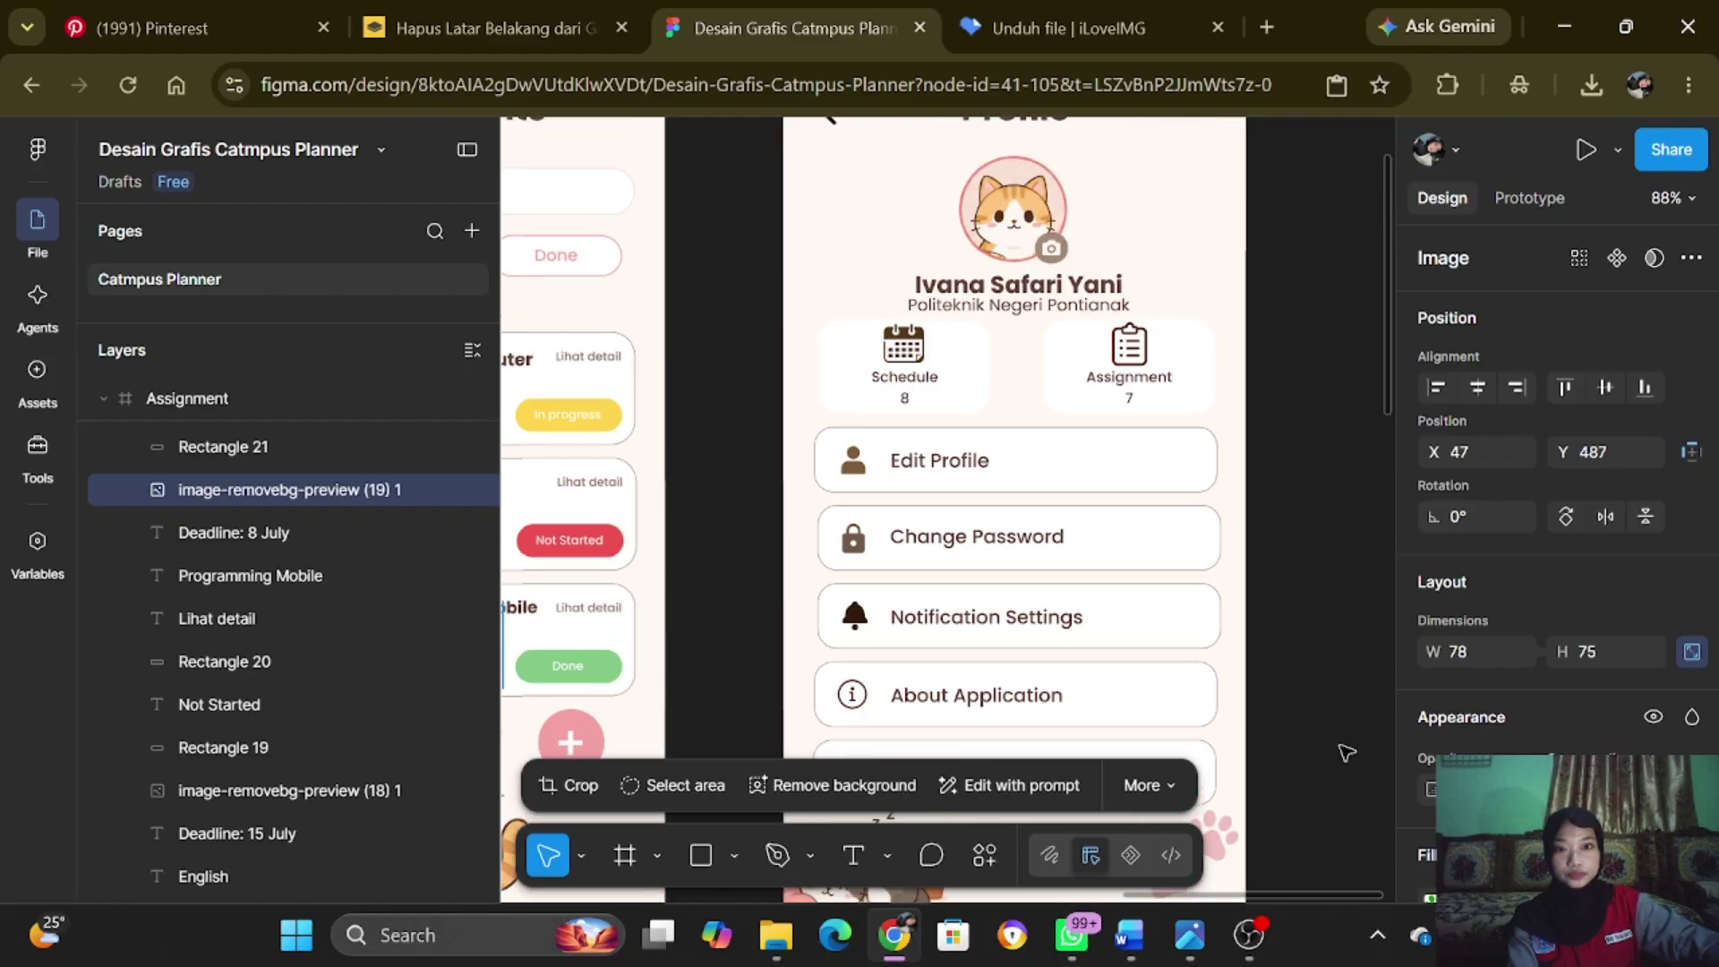
scroll(1352, 743, "down", 1)
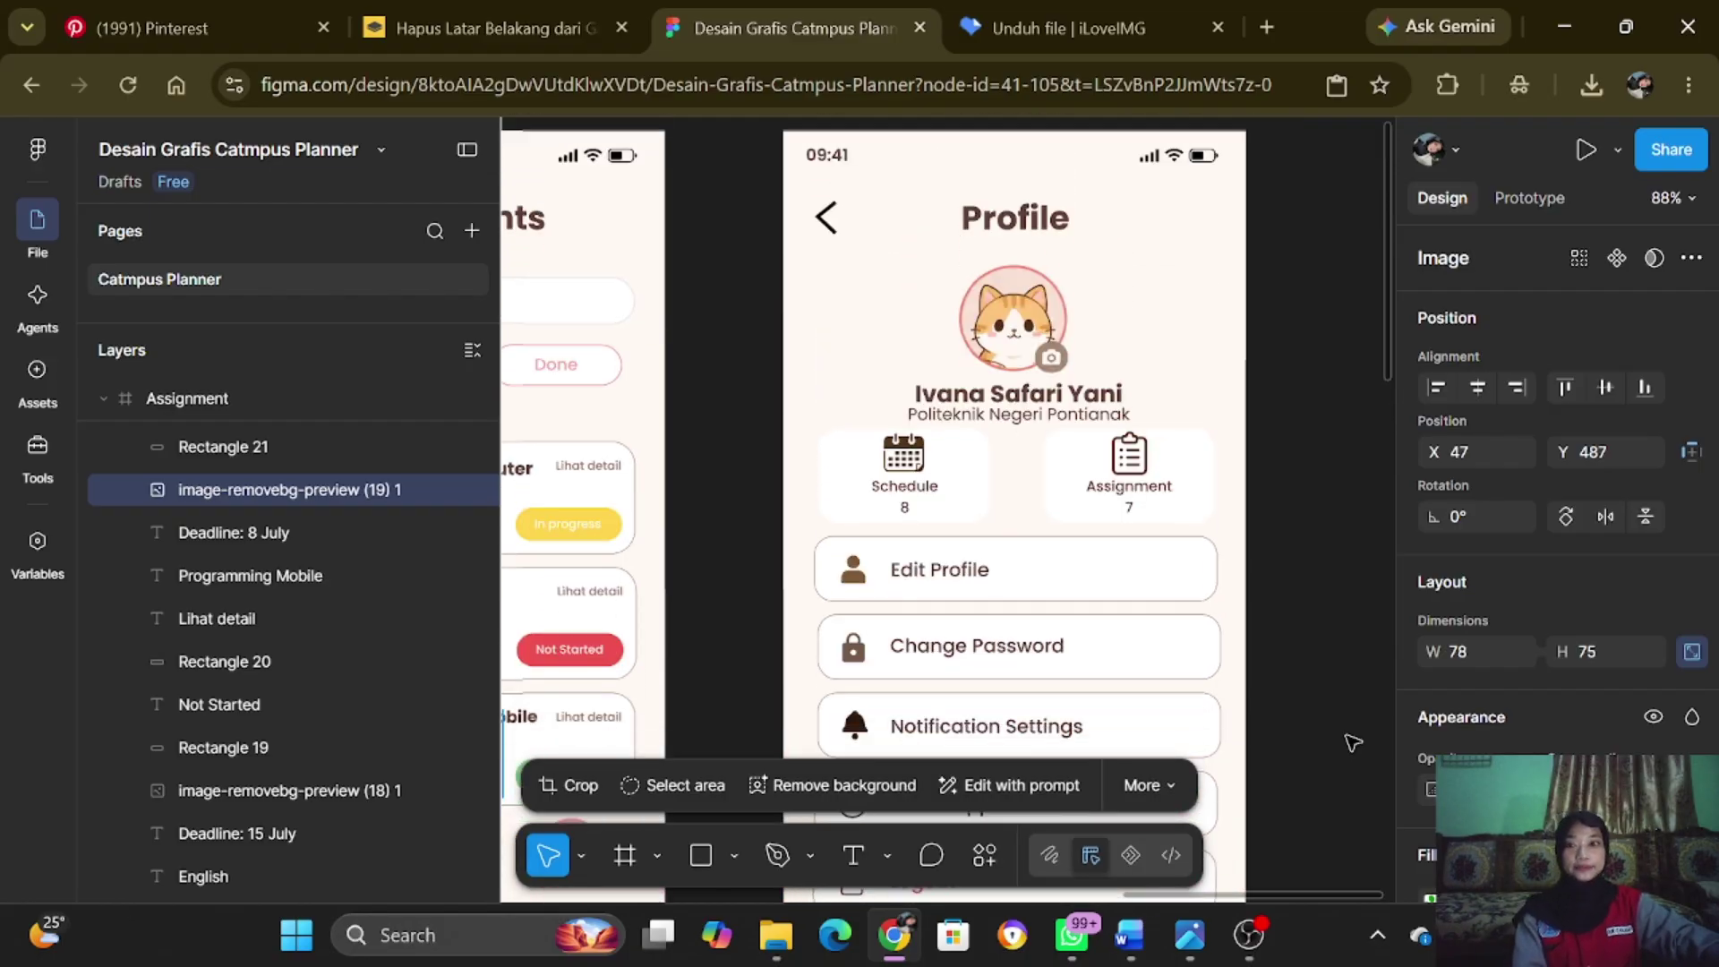